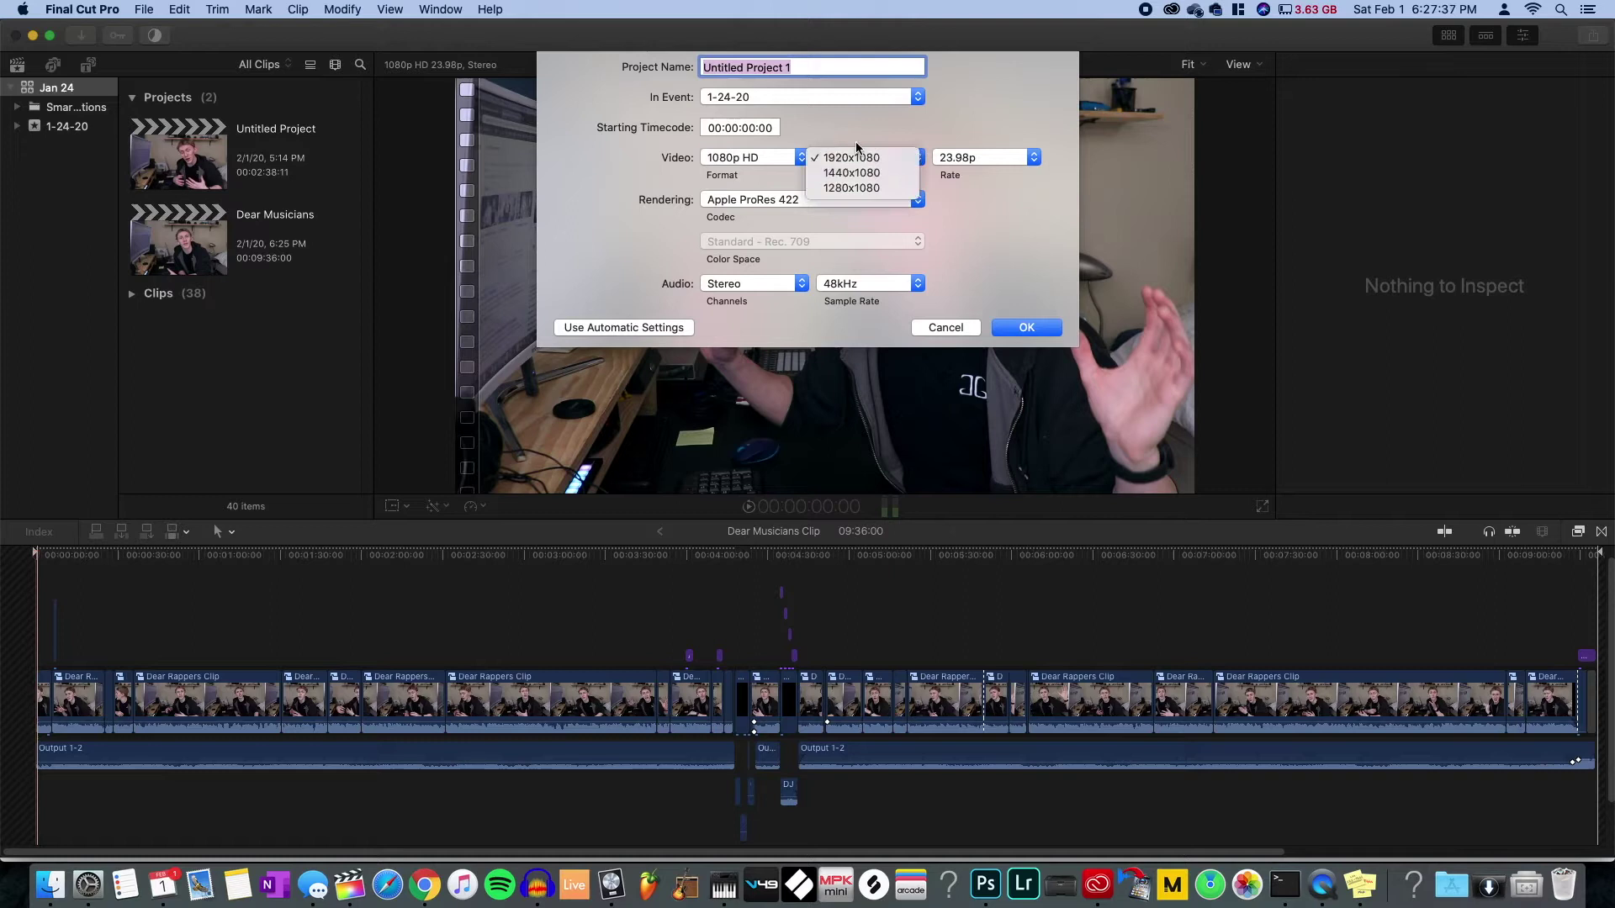
- Try a custom video format for the new project with a frame height of 823
click(771, 157)
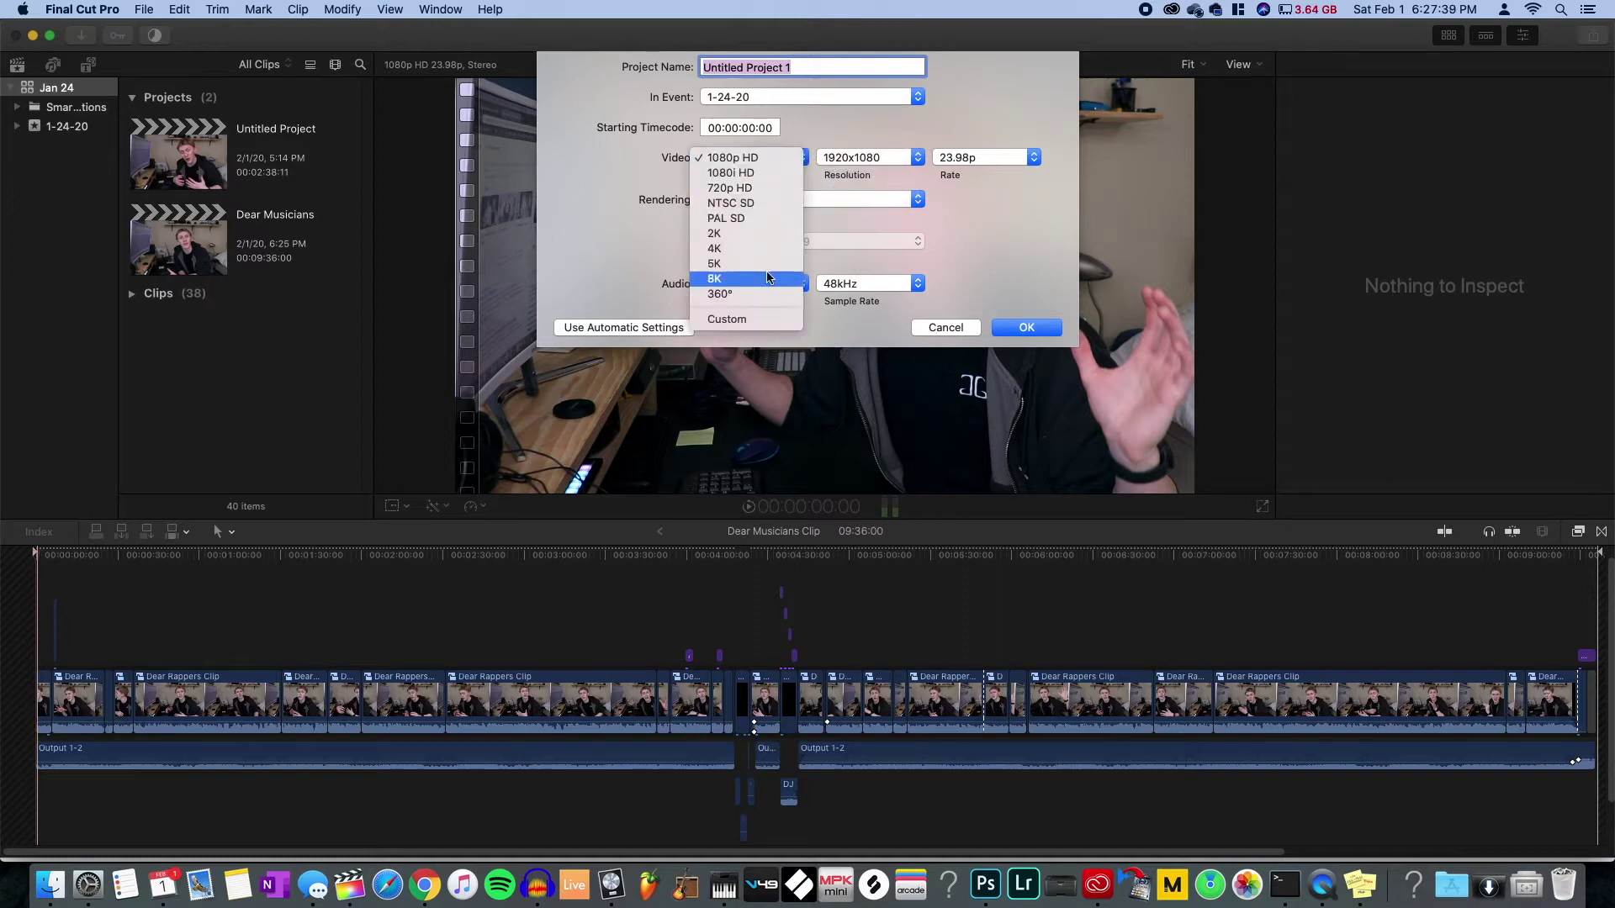
click(763, 319)
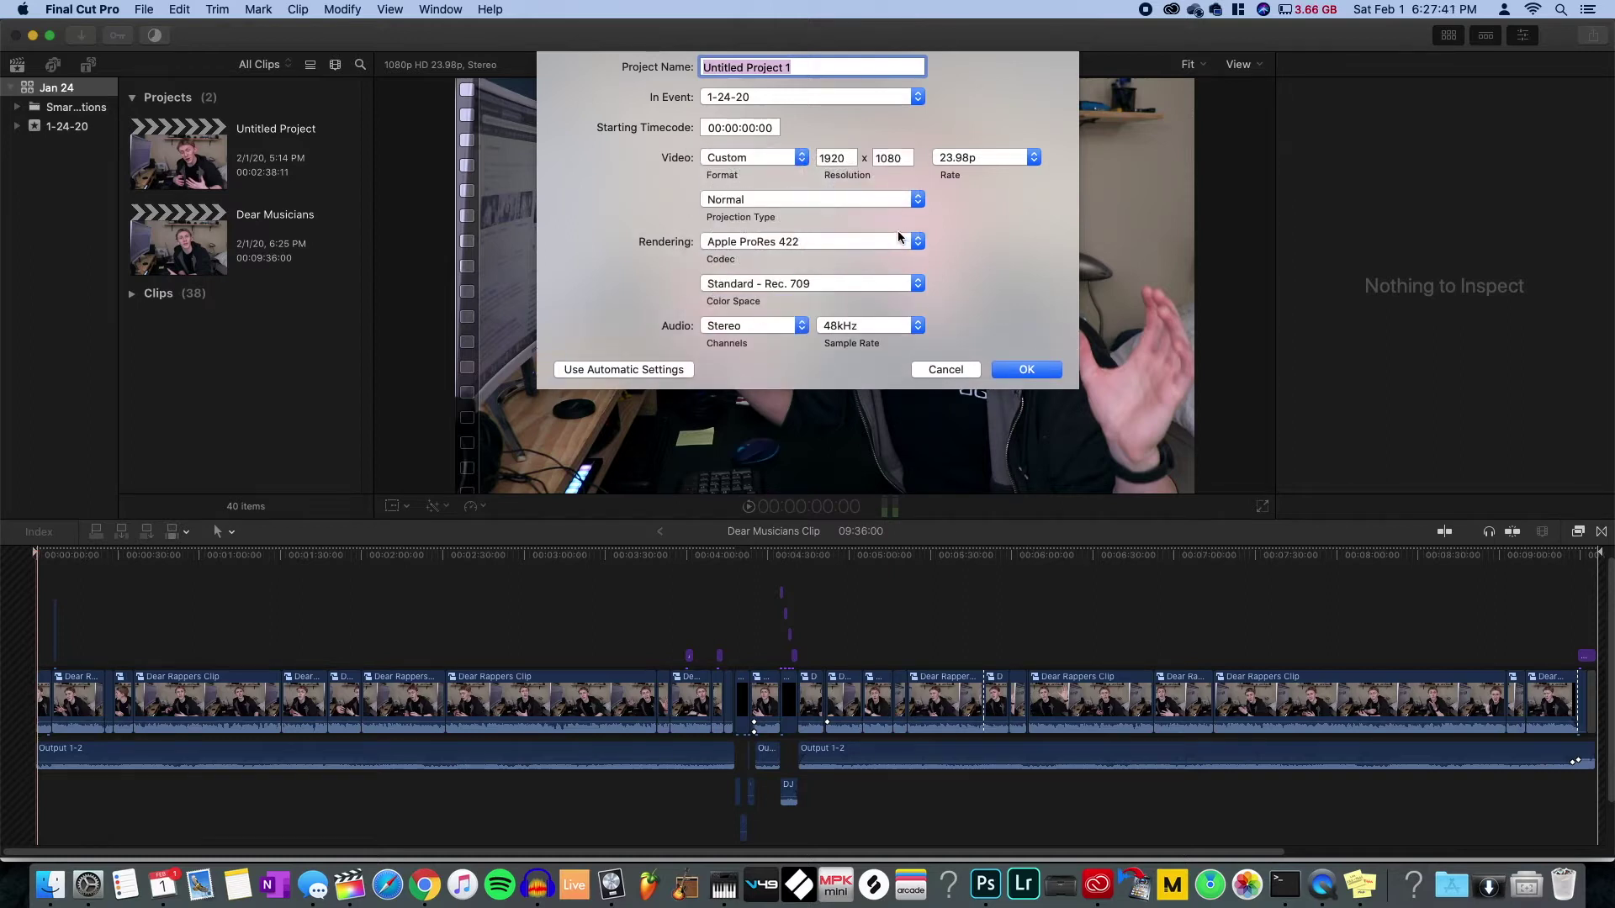
click(889, 159)
double_click(889, 159)
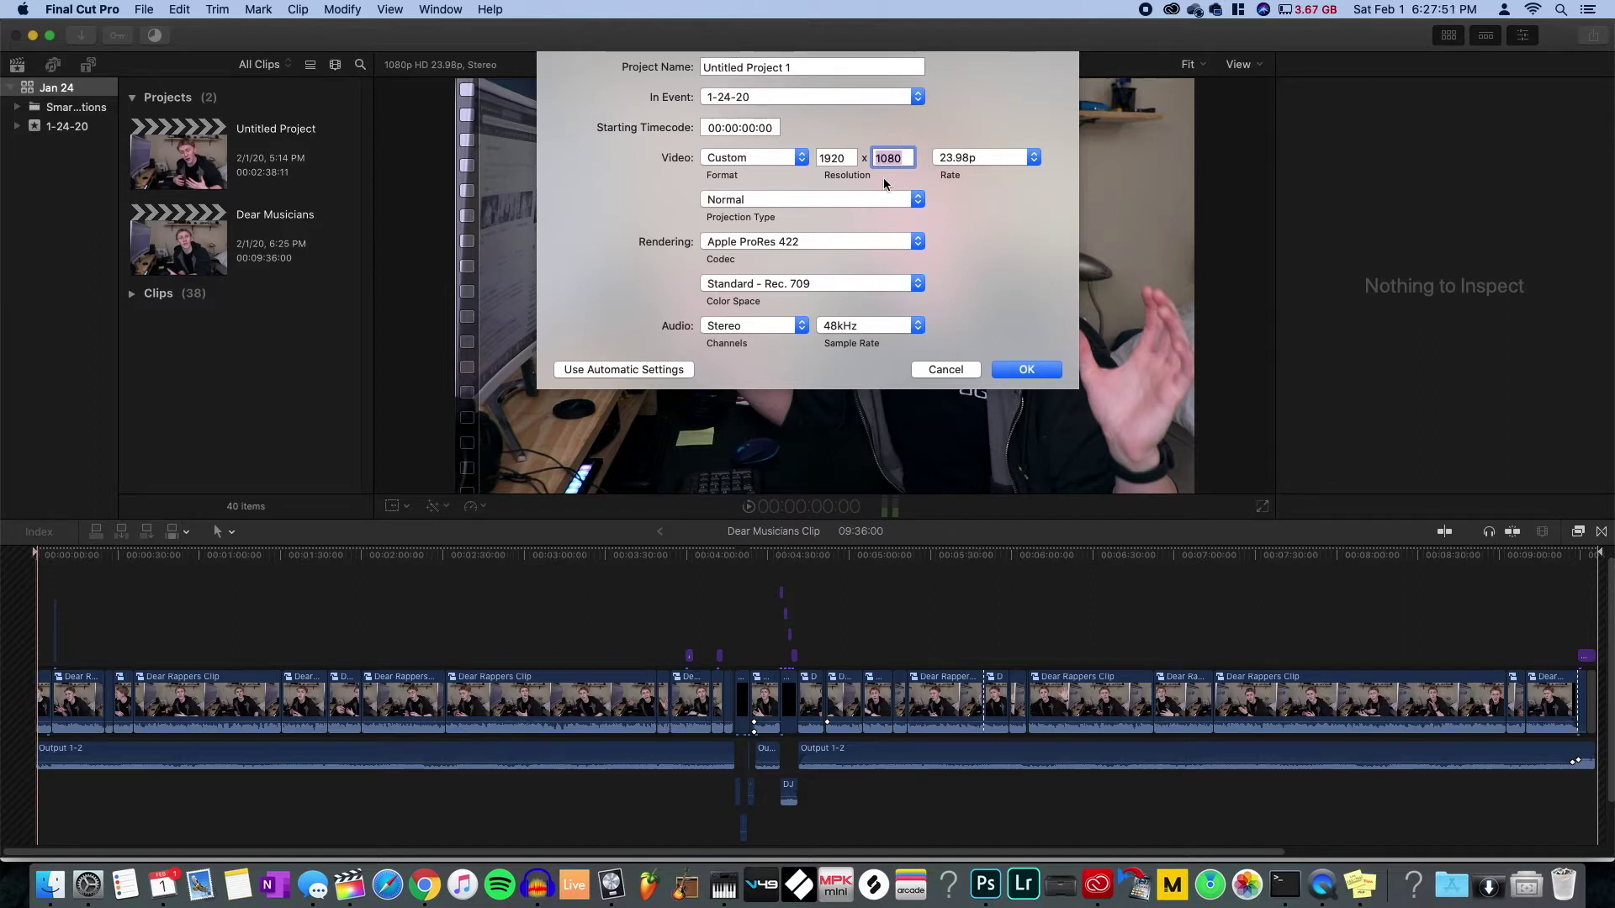
text(823)
drag(898, 162, 879, 156)
- Return the new project's video format to 1080p HD
click(725, 159)
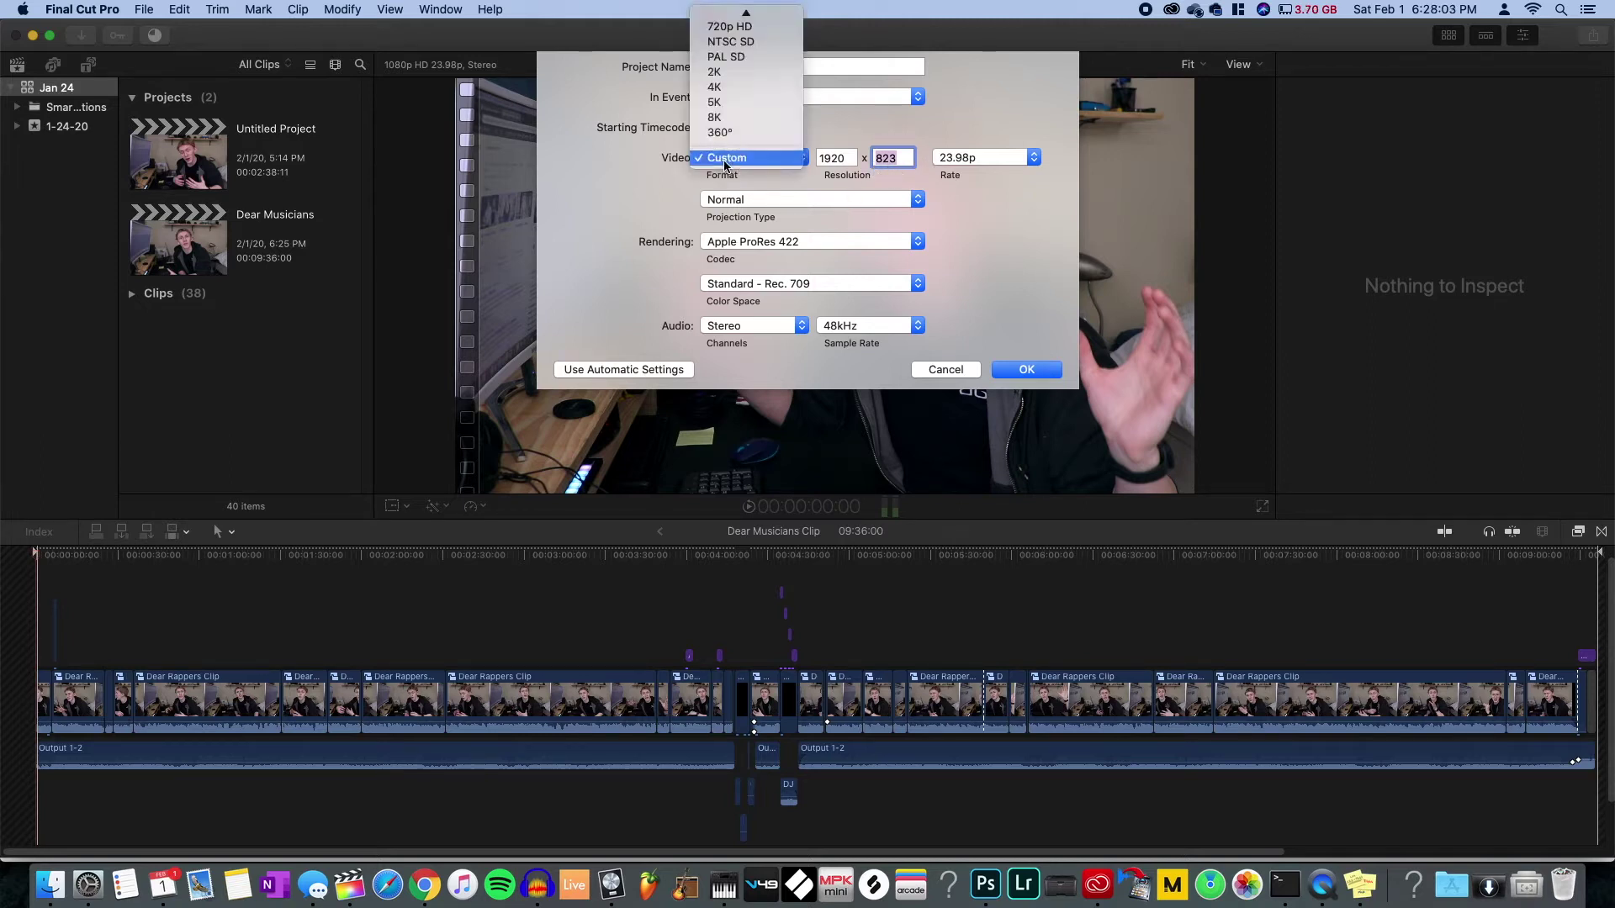
mouse_move(746, 12)
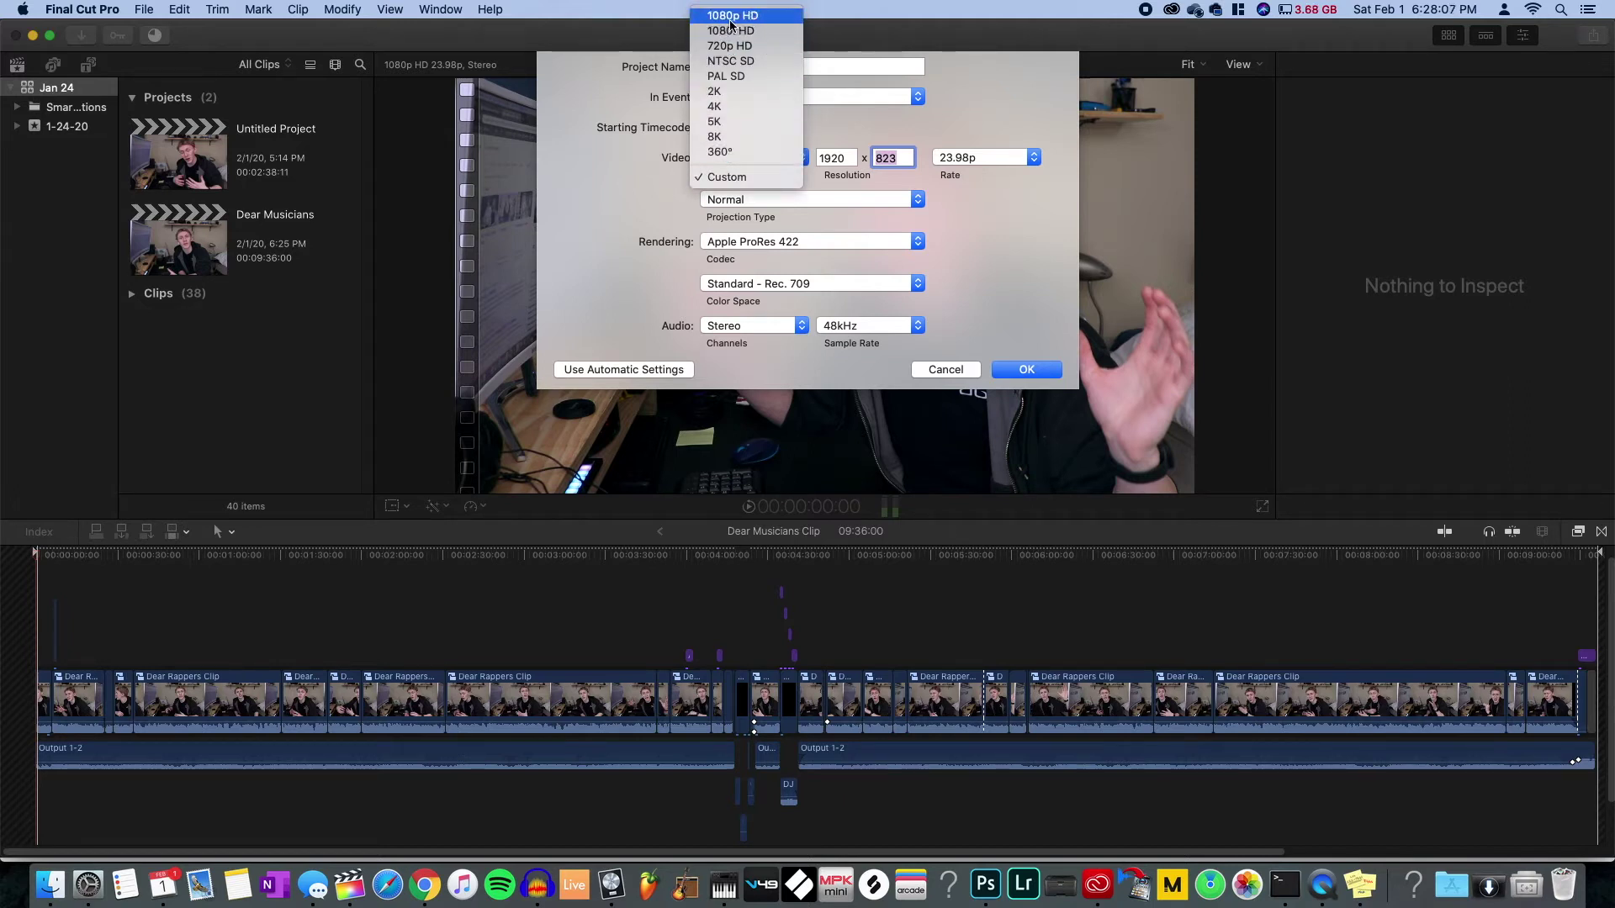
click(729, 17)
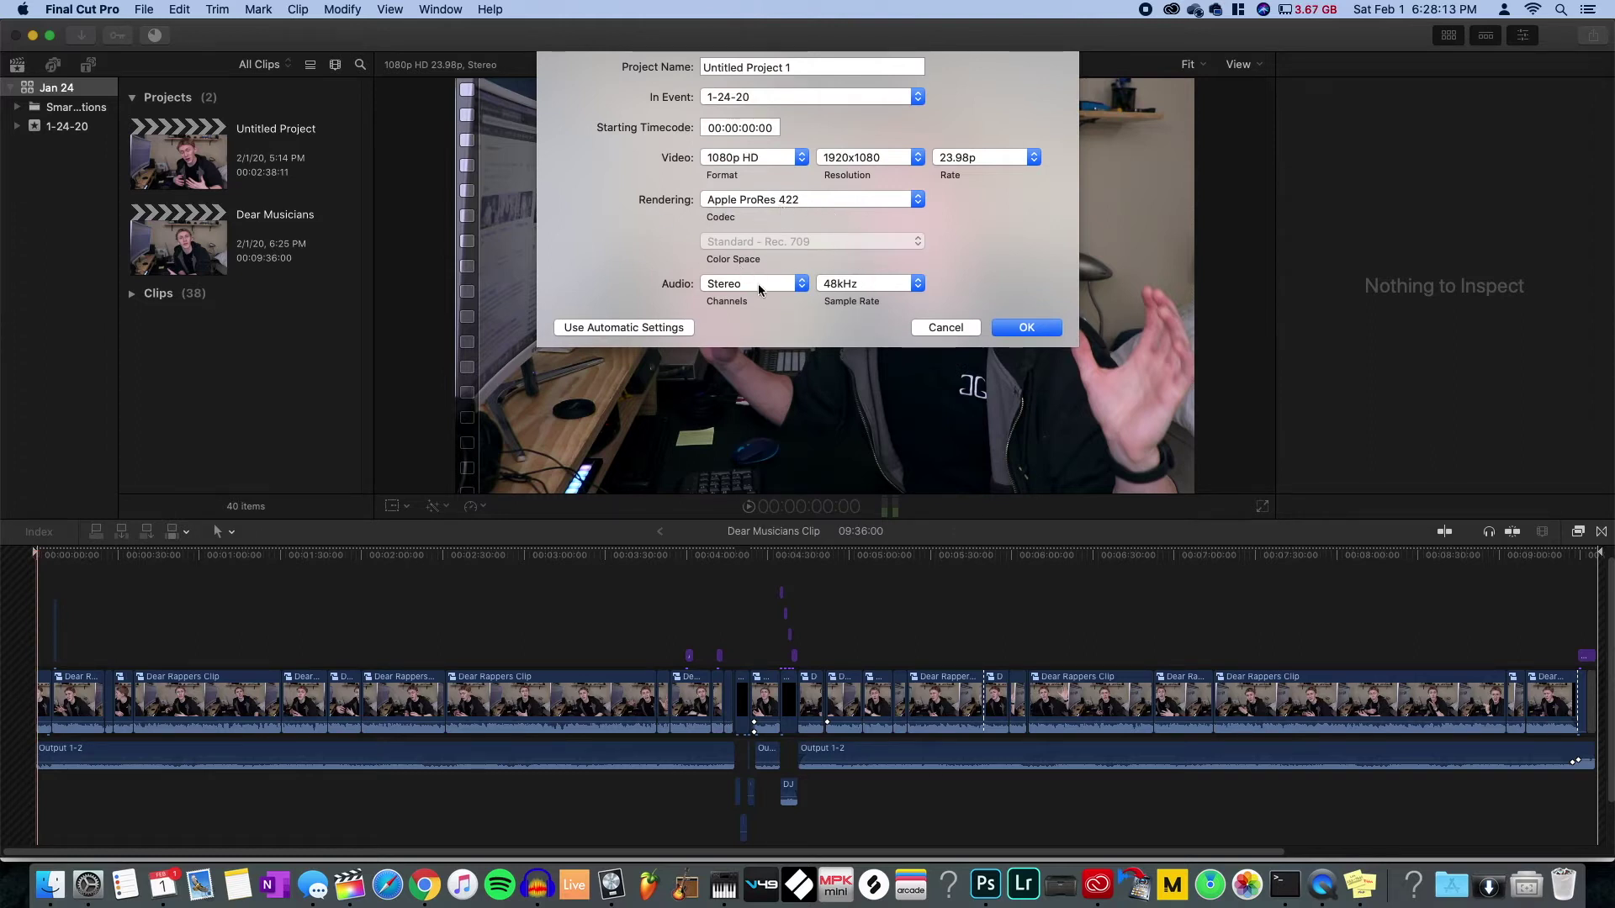
- Switch the project's audio sample rate to 44.1kHz and return it to 48kHz
click(844, 288)
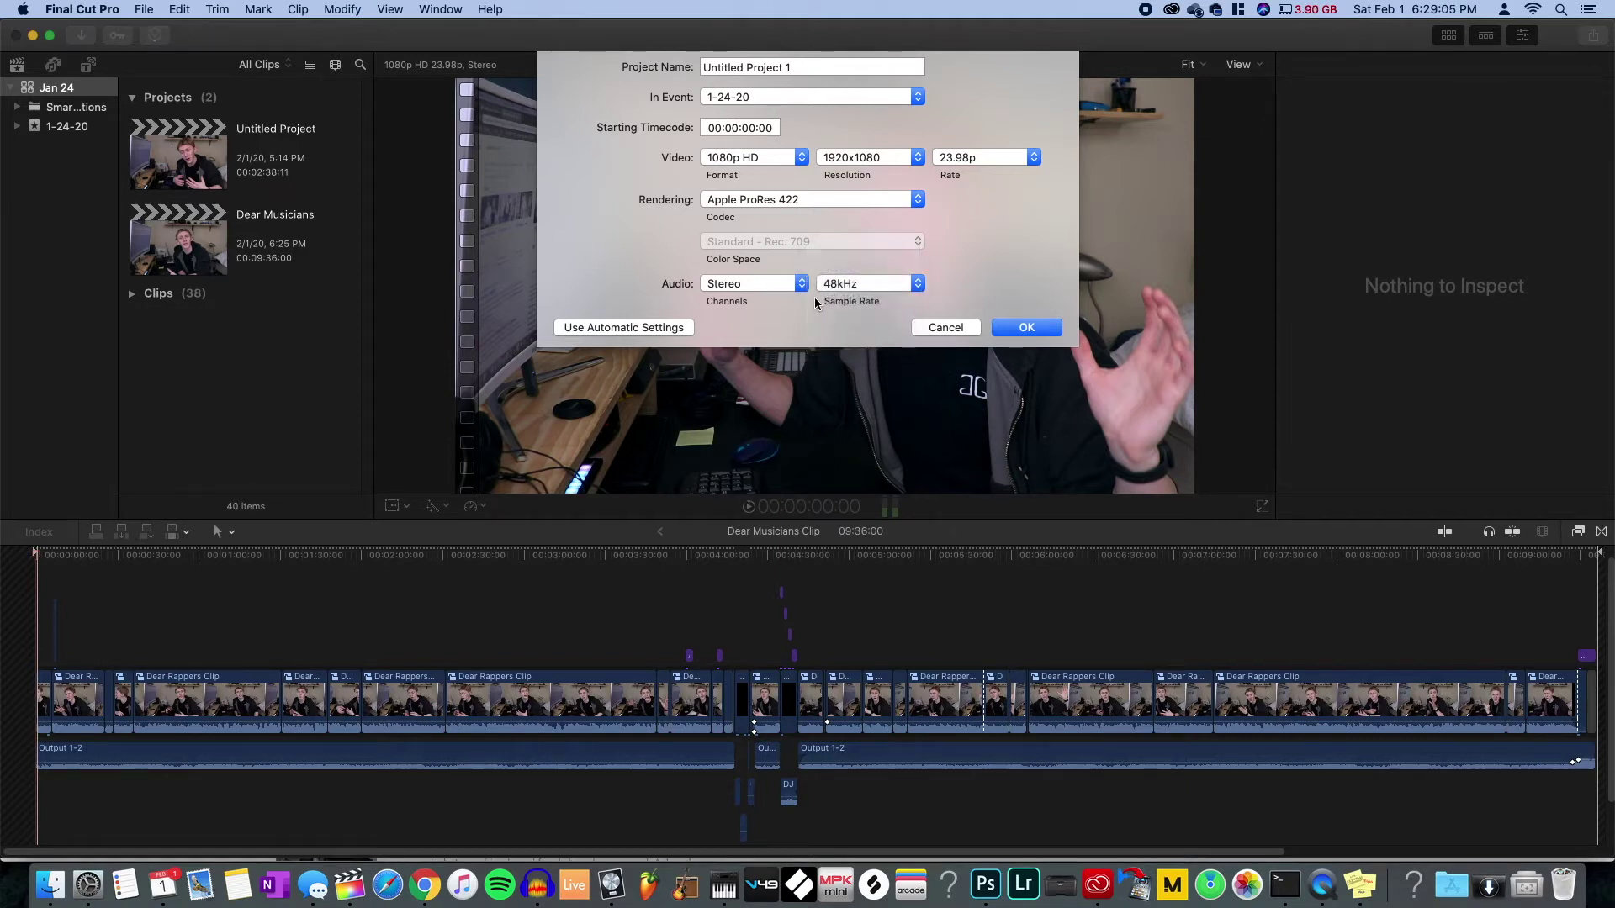
click(828, 289)
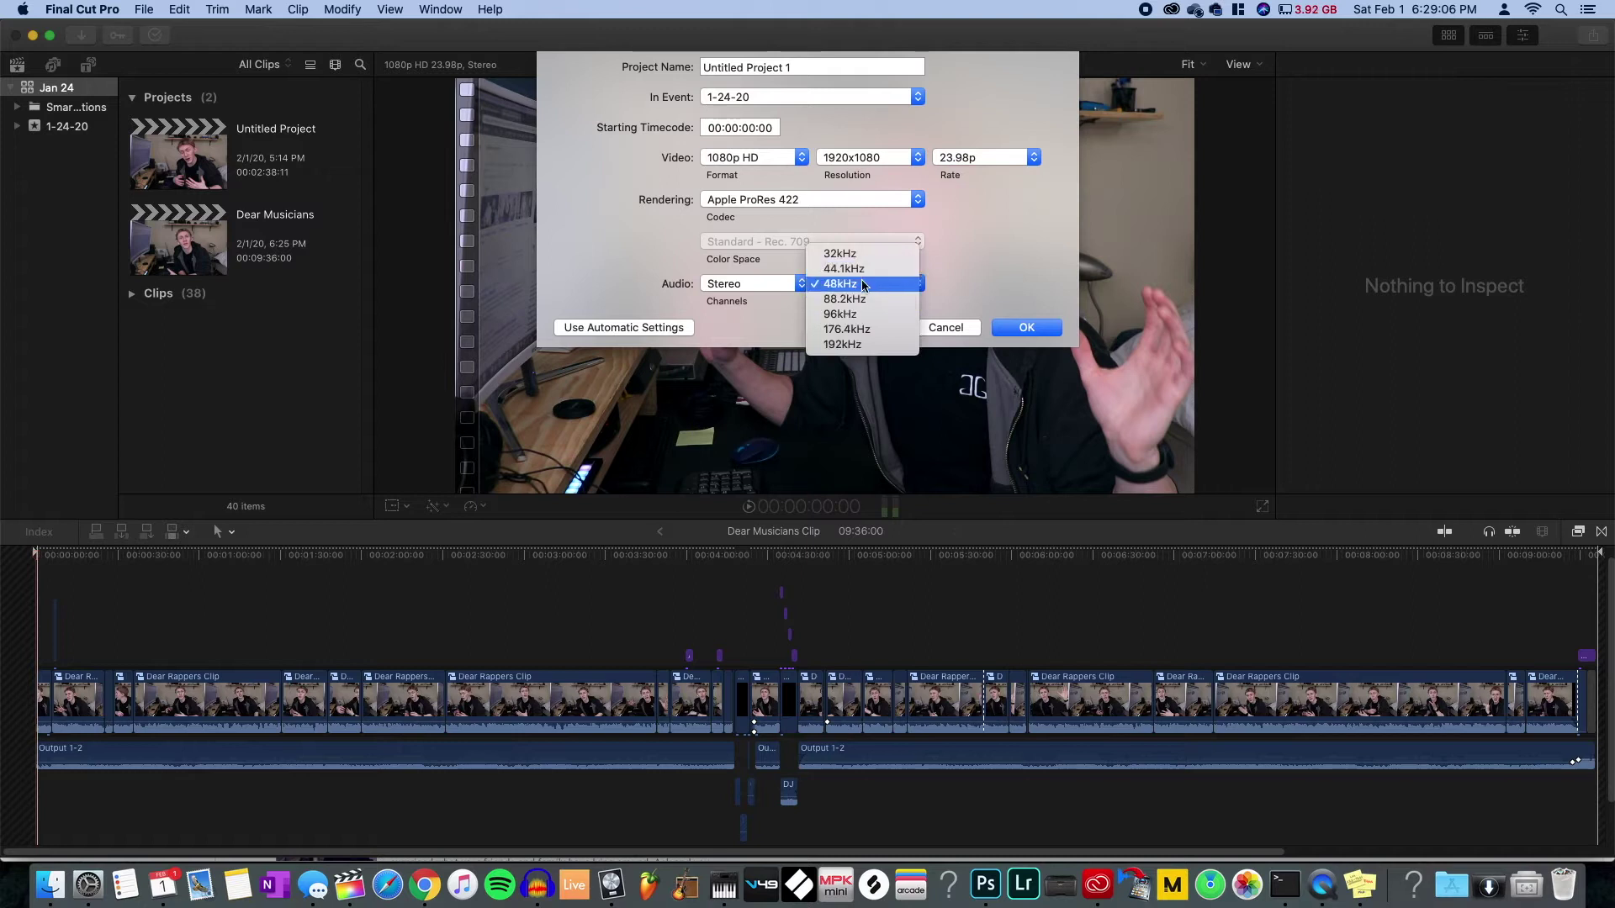
click(848, 269)
click(852, 283)
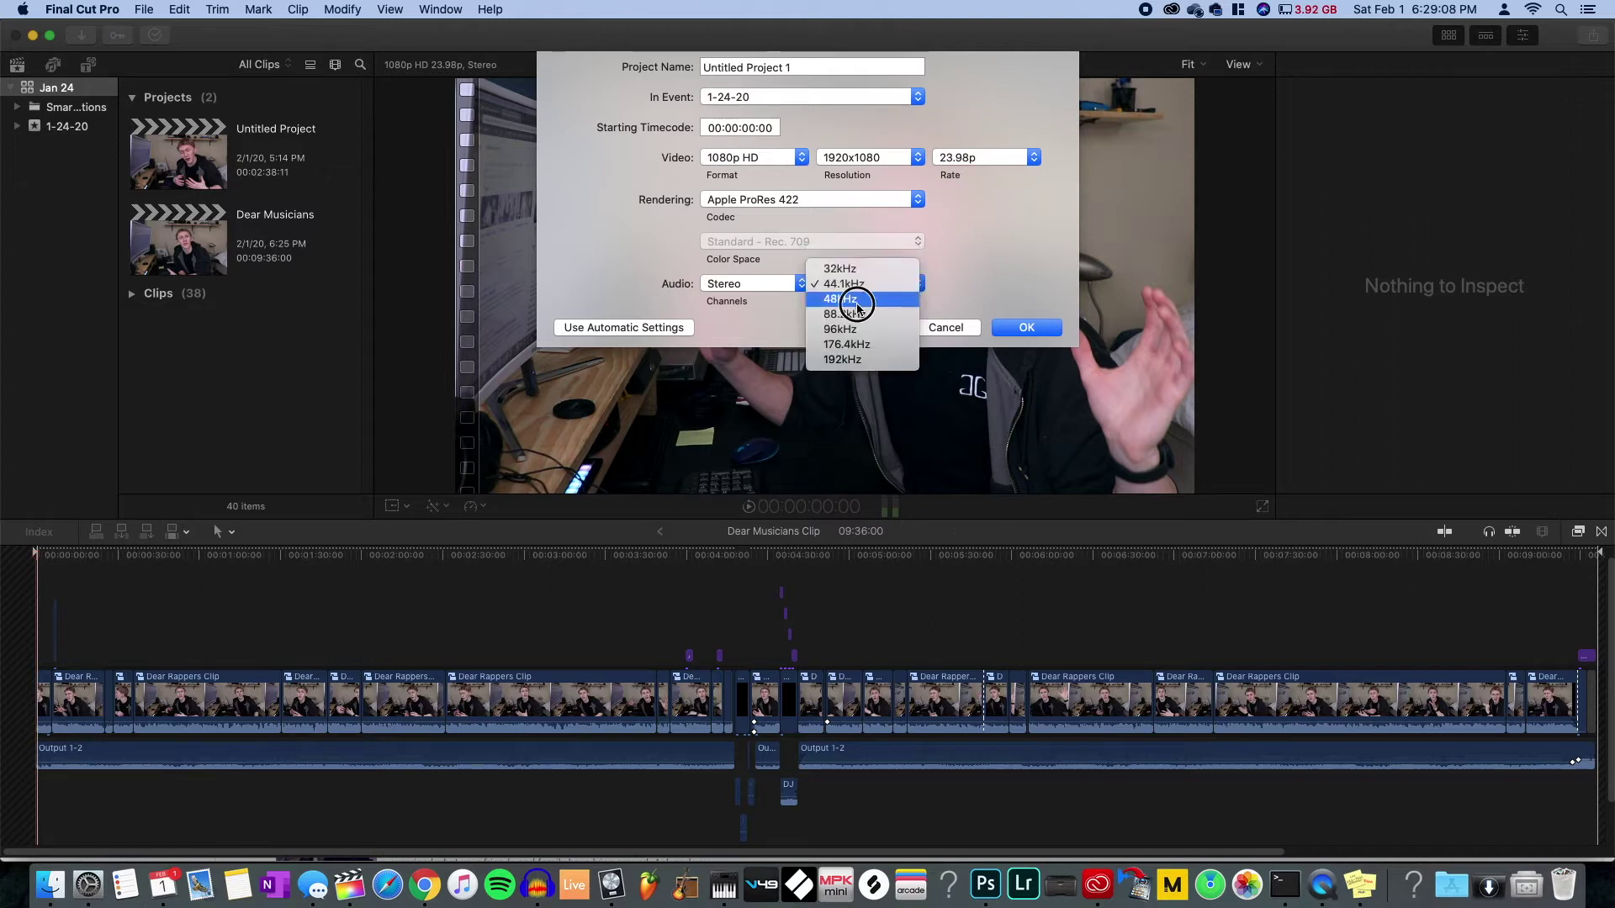
click(849, 300)
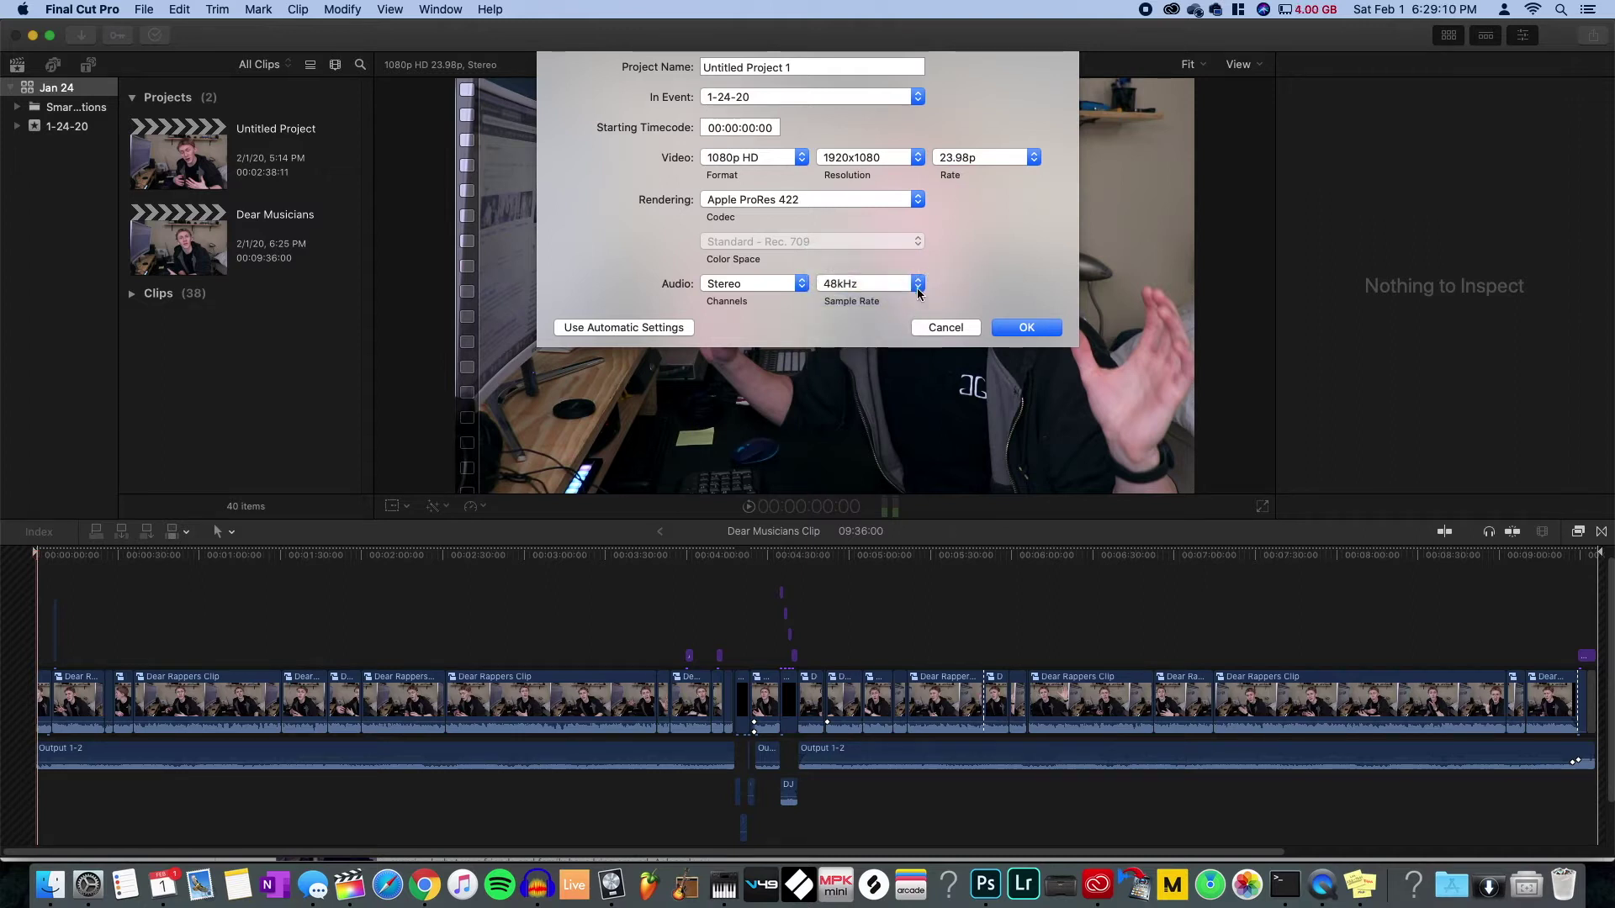
click(537, 885)
click(851, 286)
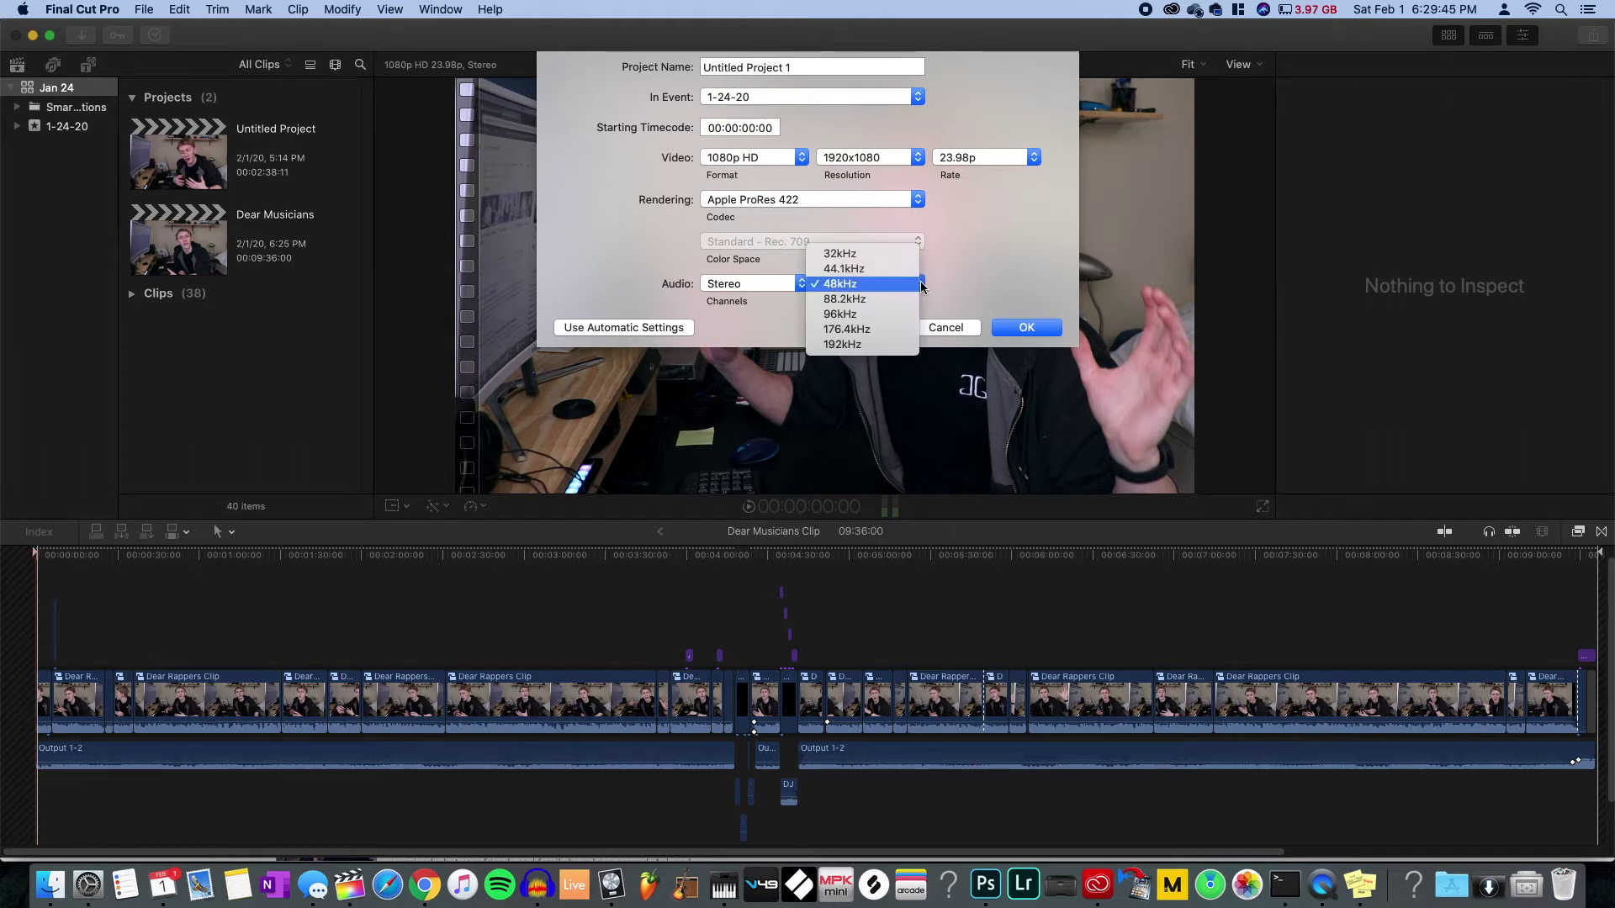
click(851, 286)
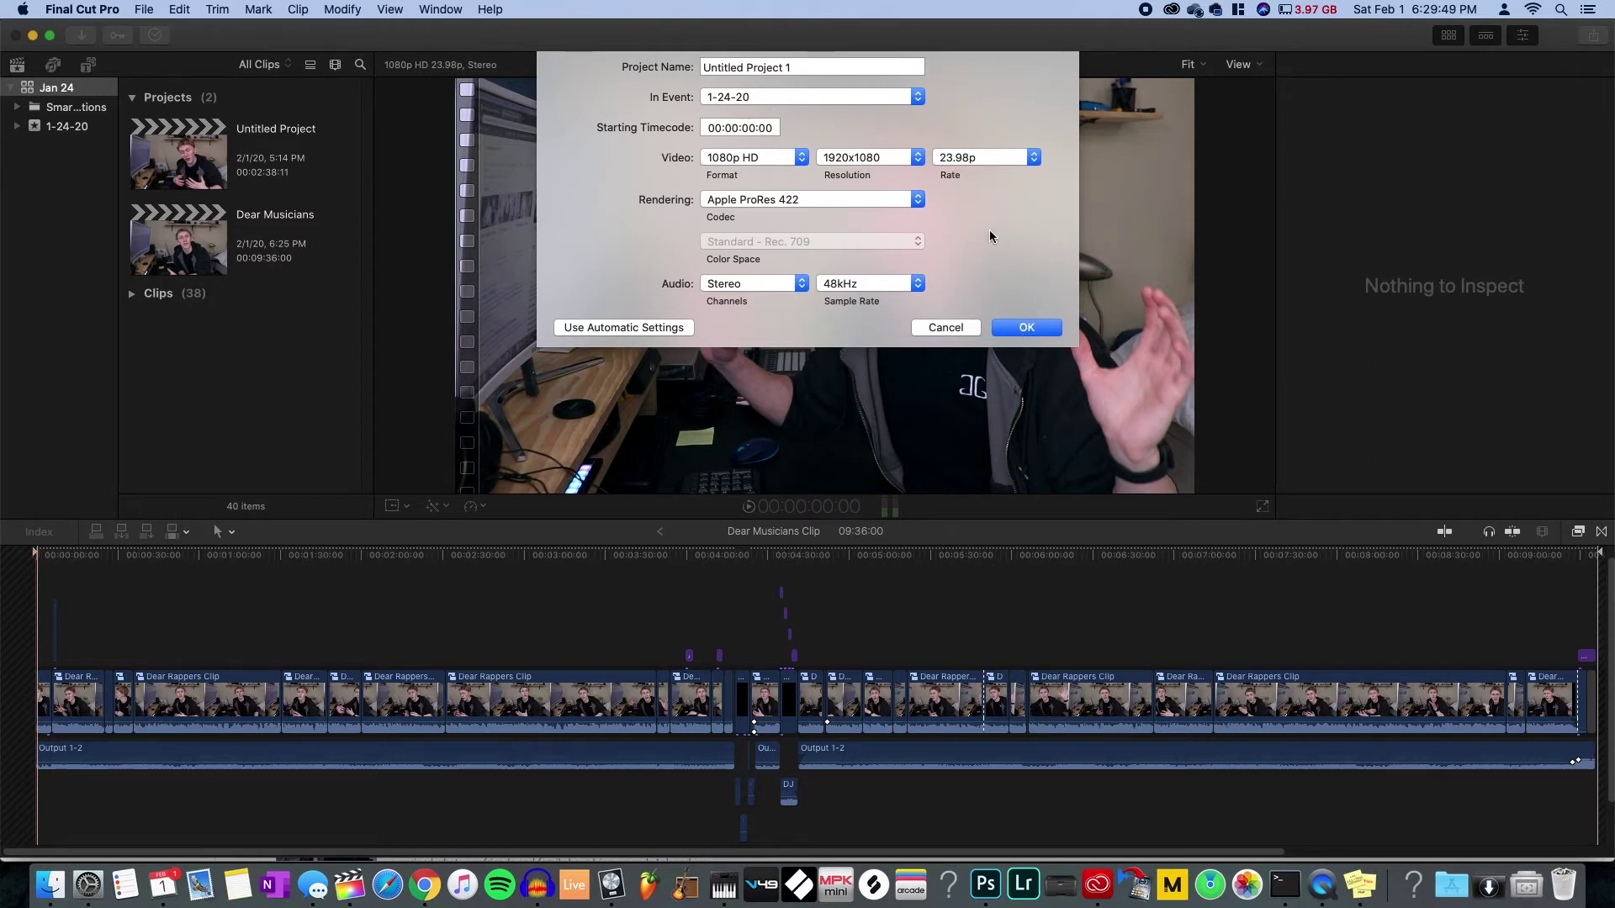
- Create the project with 1080p HD video at 23.98p and 48kHz stereo audio, and select it in the browser
click(974, 158)
click(972, 158)
click(1027, 327)
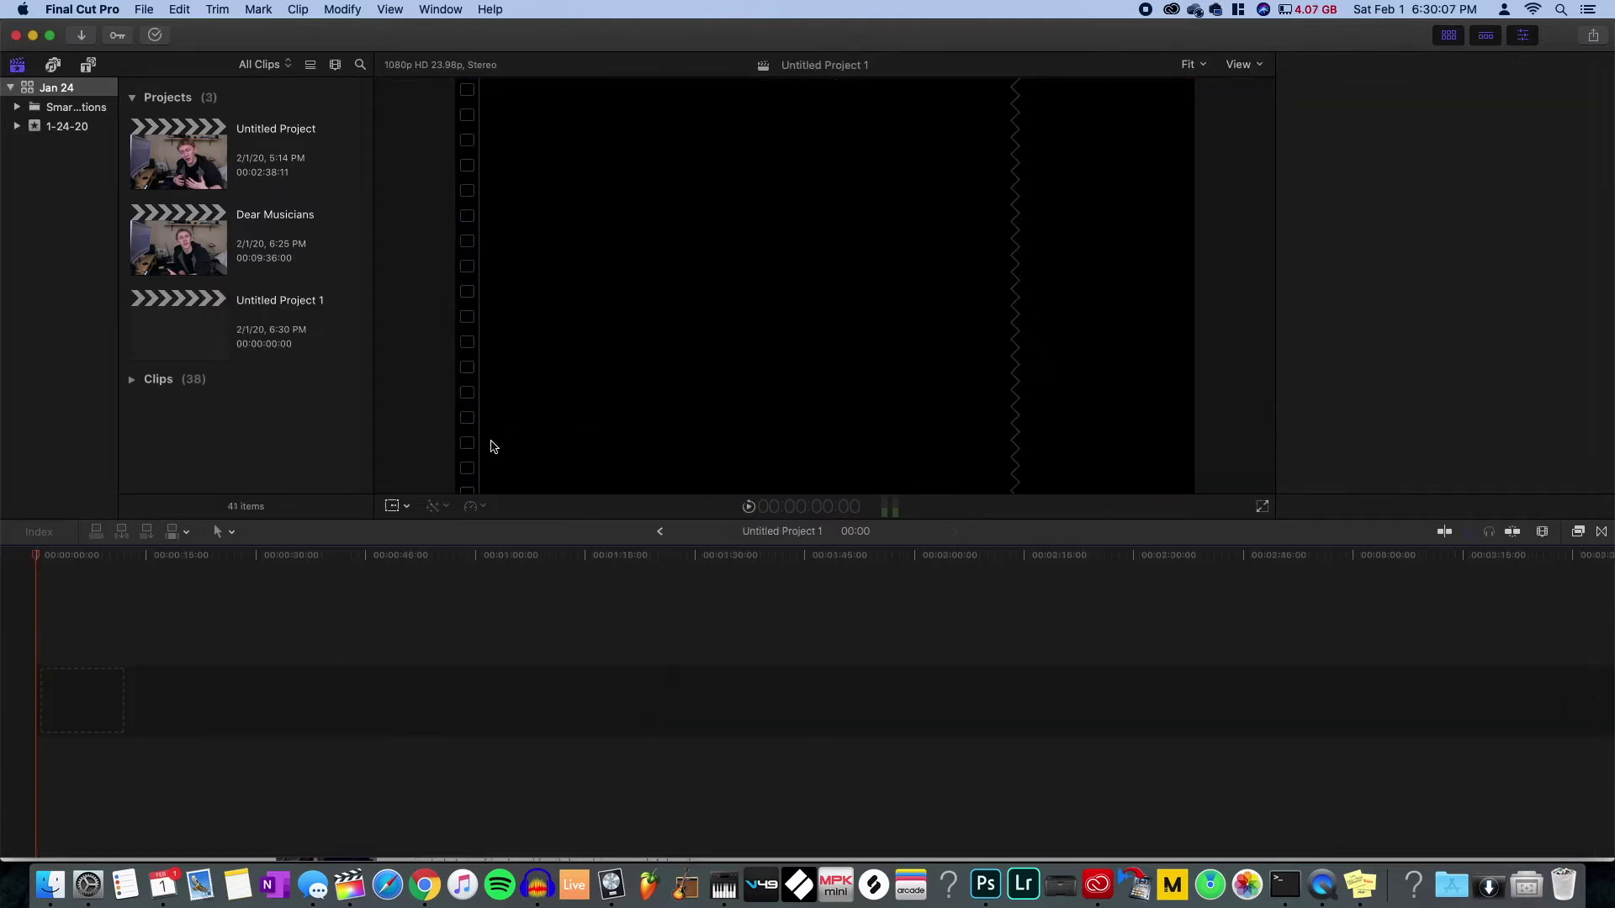
click(146, 315)
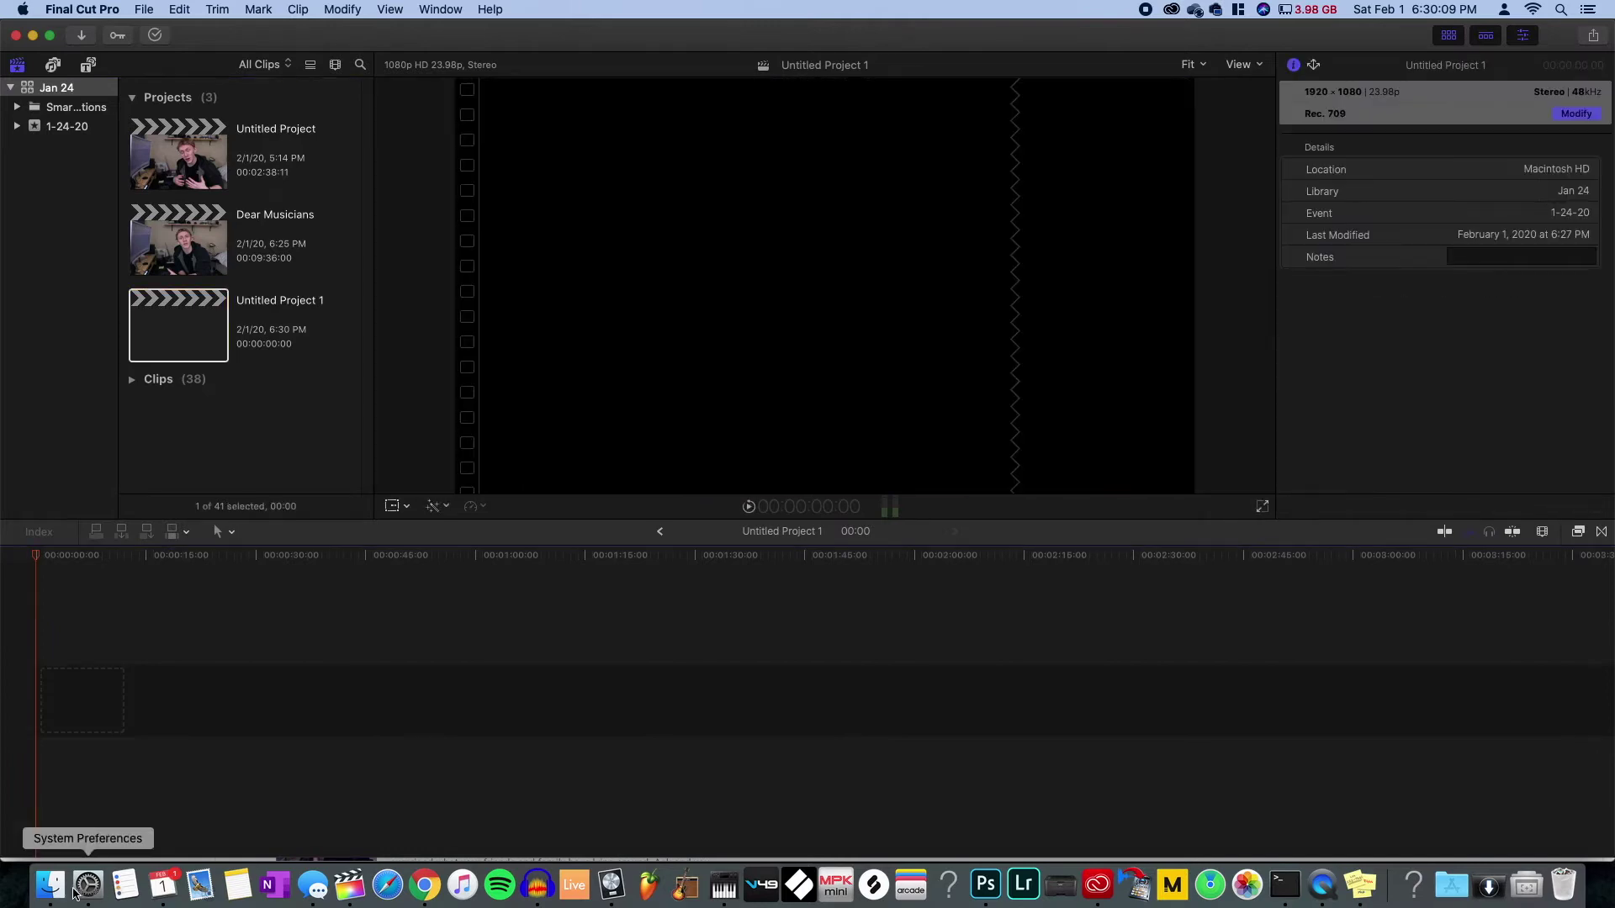
- Switch to Finder and look through the files in the Logic, Temp Audio, 2020 Vlog and Canon SL2 folders
click(49, 884)
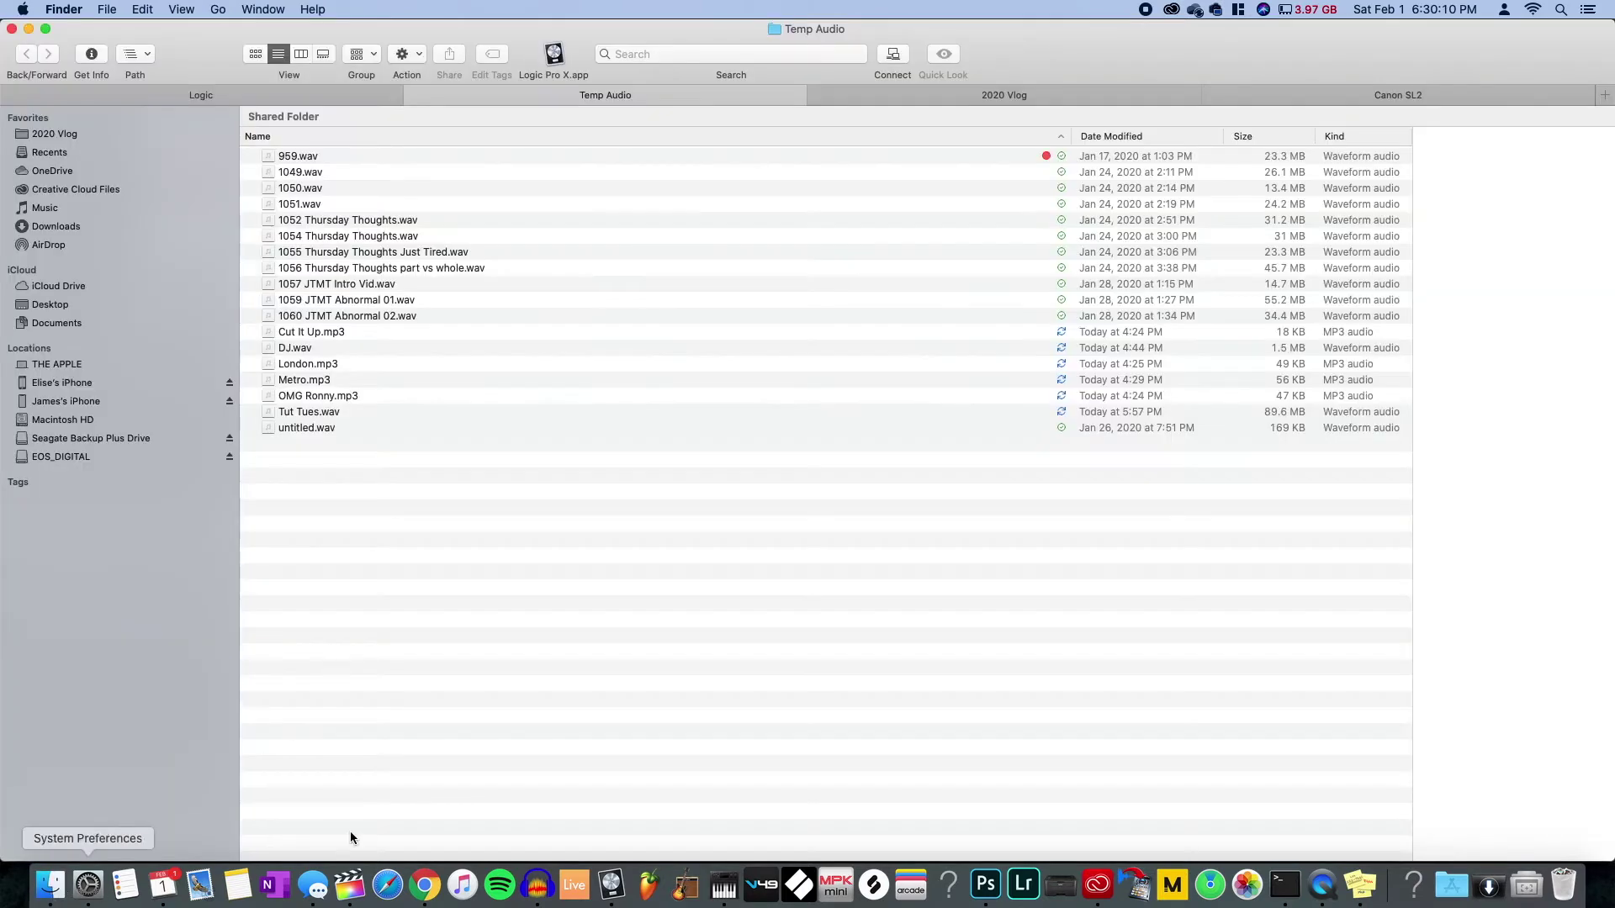
click(258, 96)
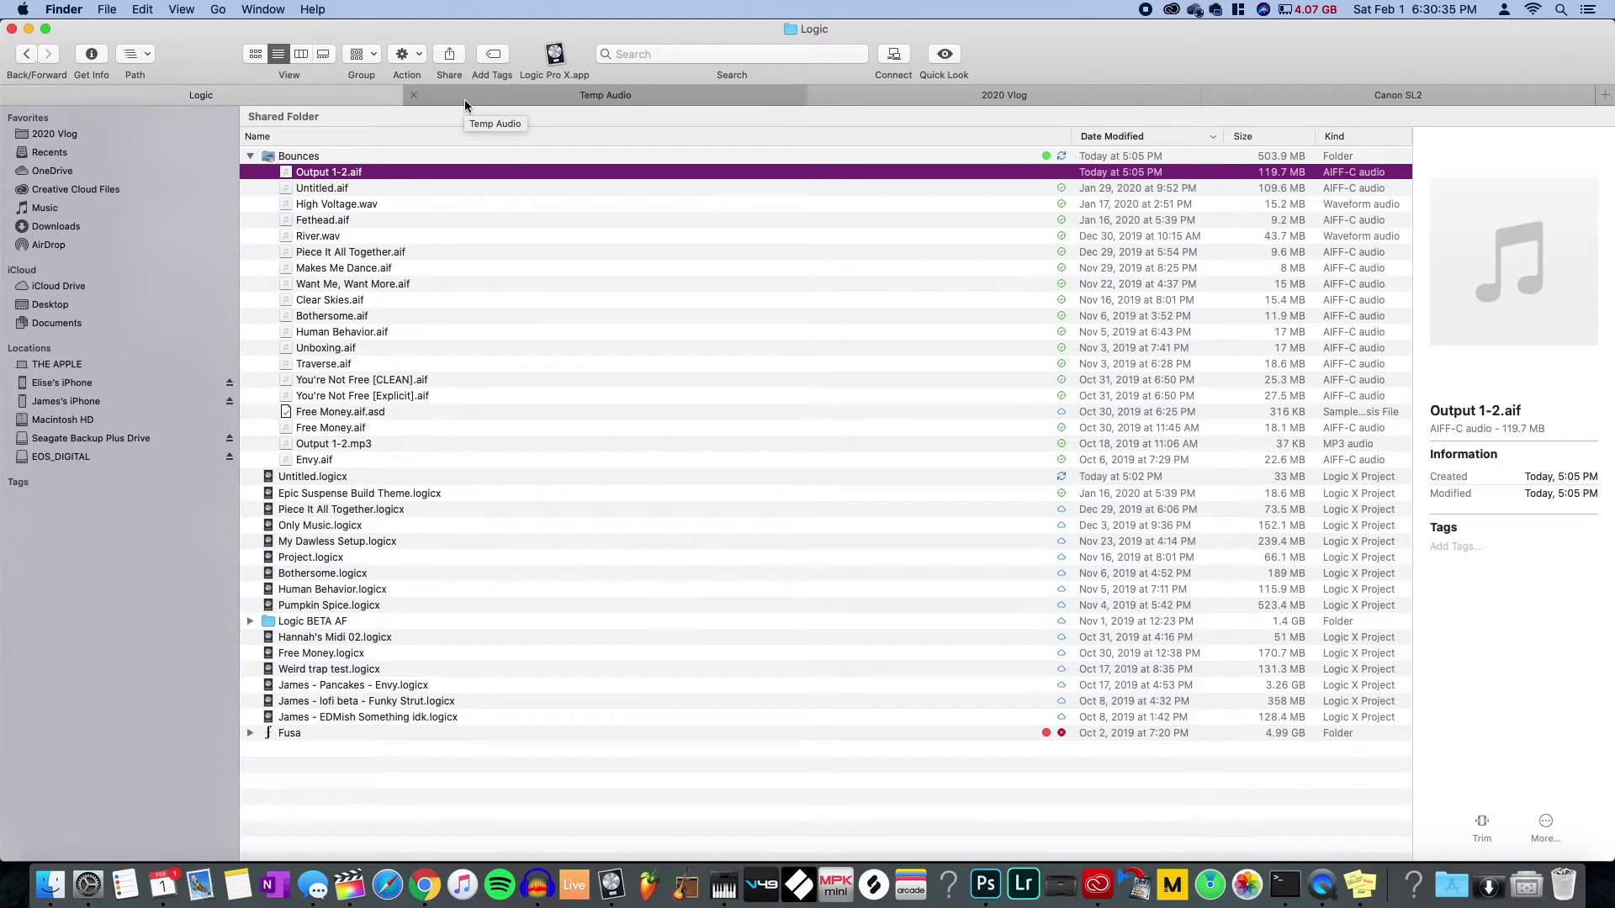
click(464, 99)
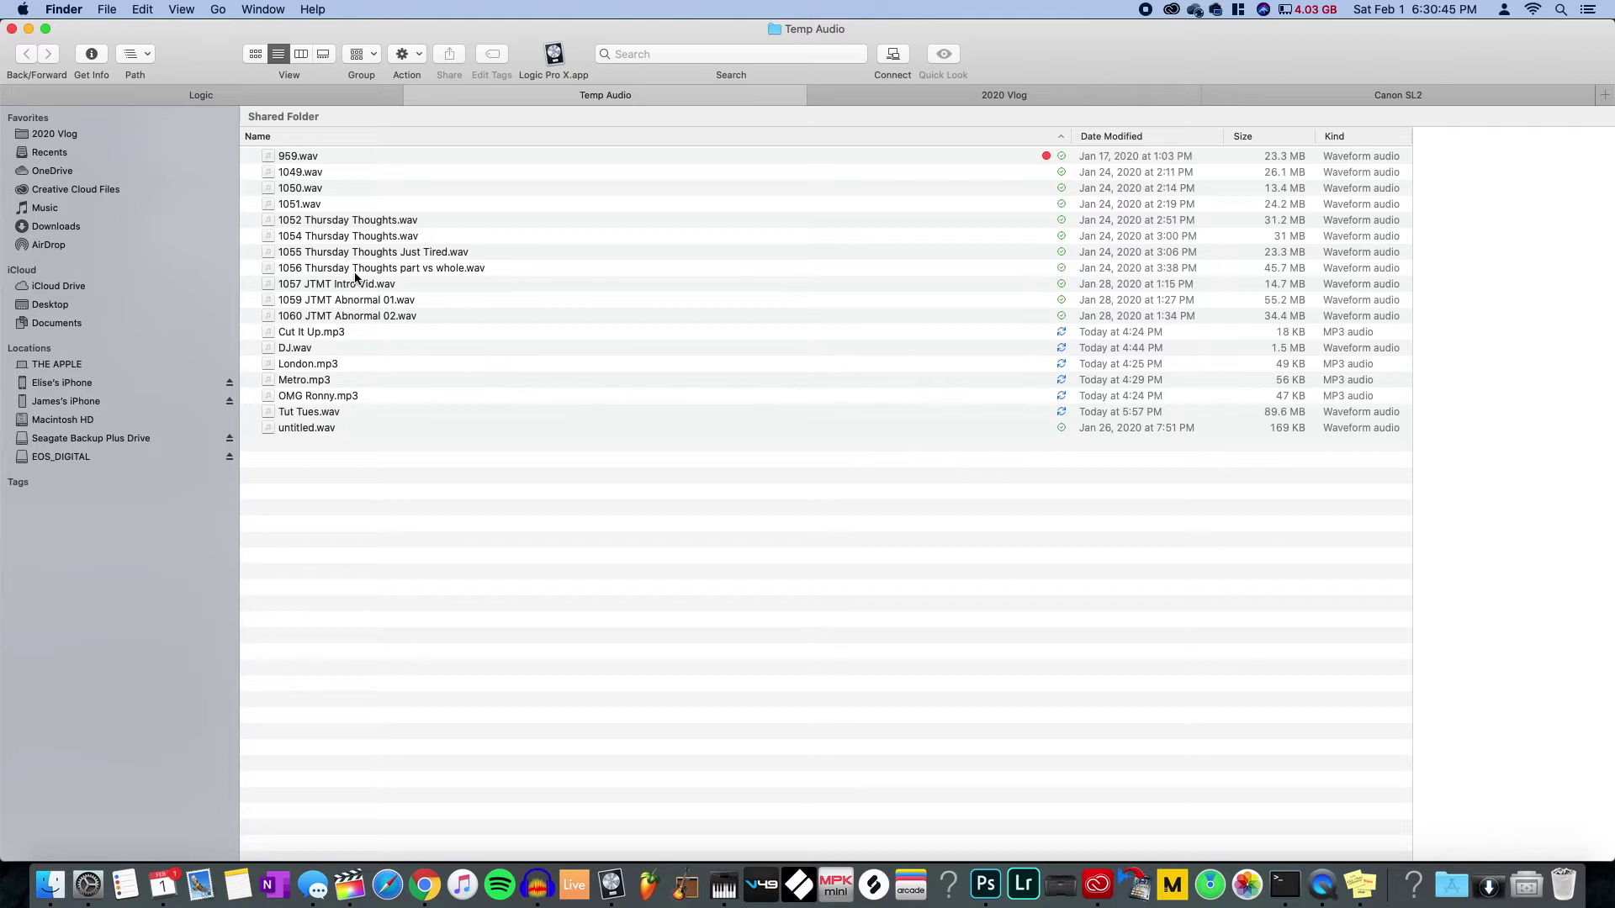
click(887, 99)
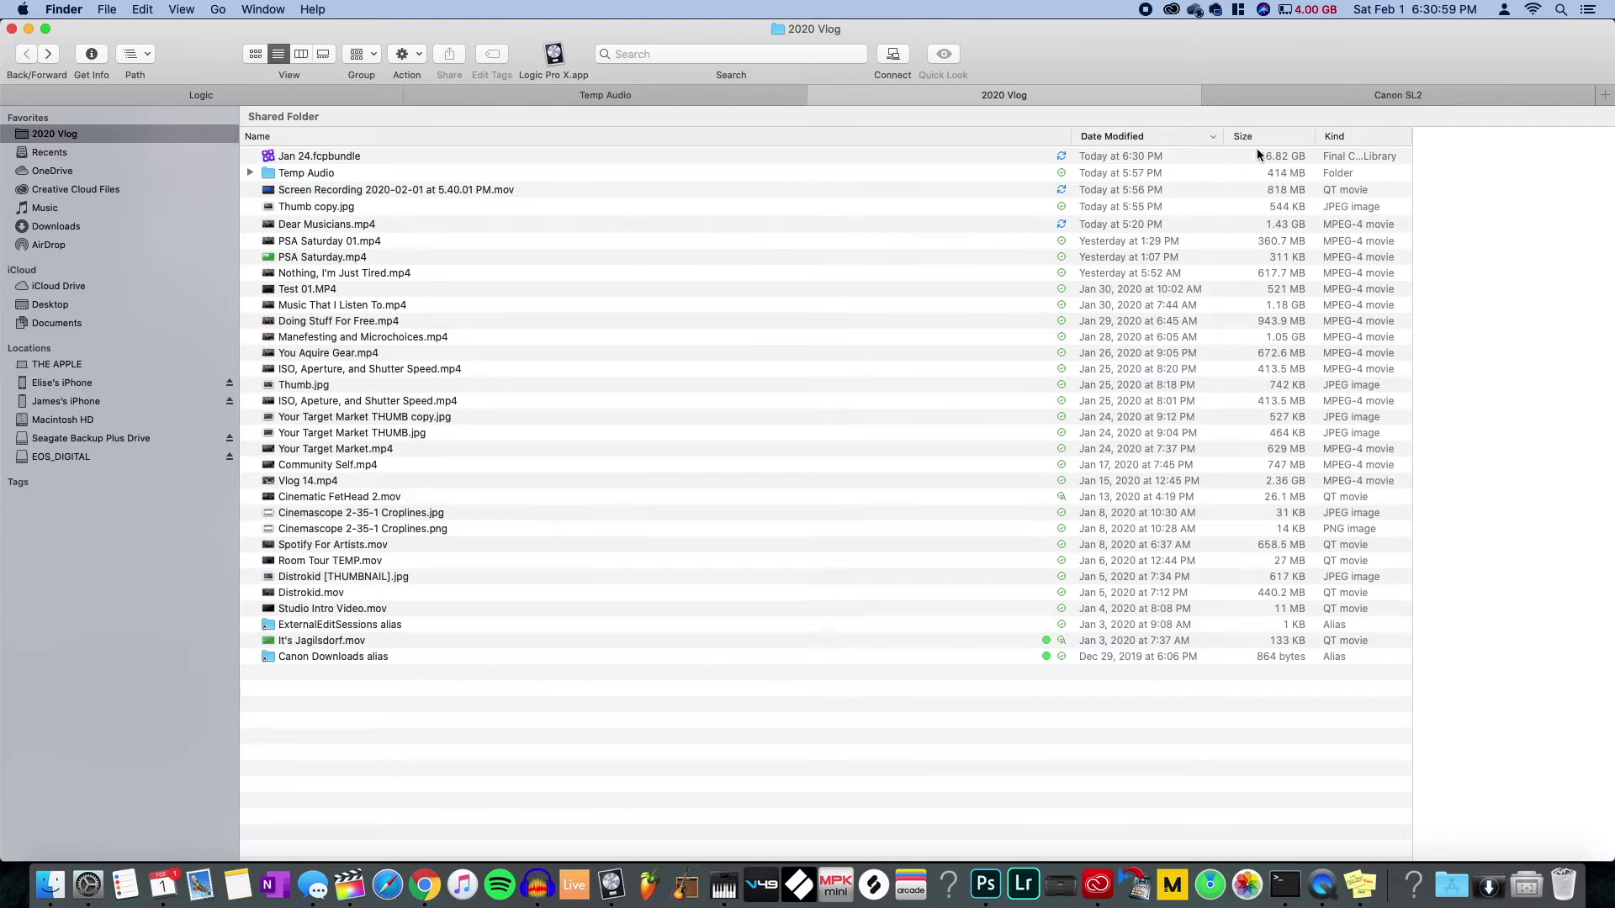
click(1286, 100)
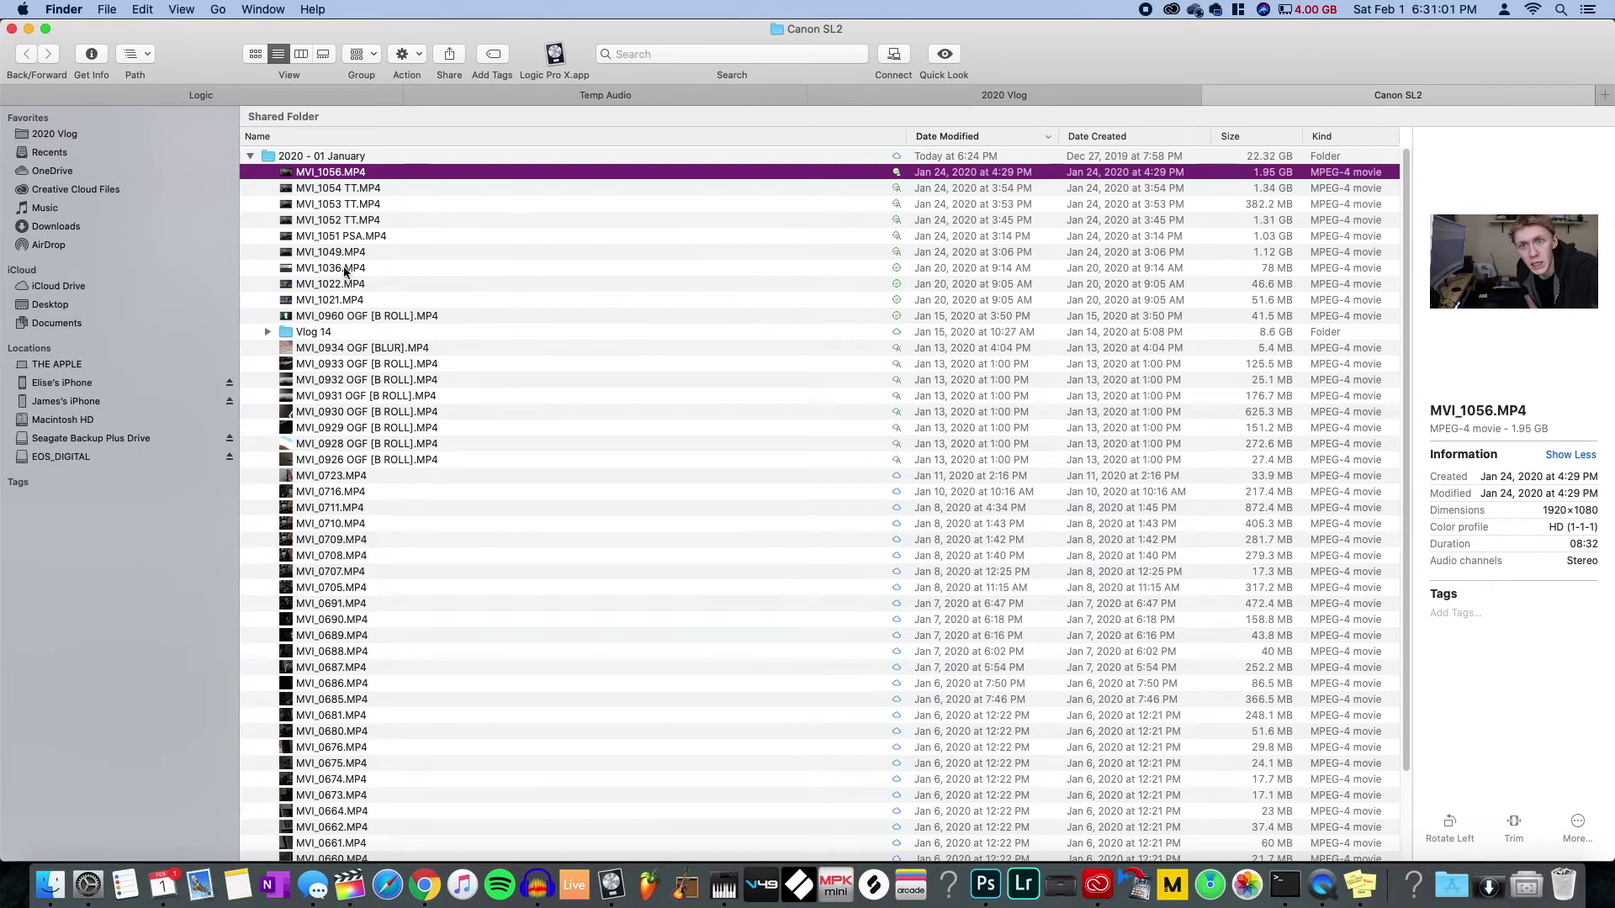
scroll(407, 351, down, 3)
scroll(406, 352, up, 3)
scroll(406, 351, down, 3)
scroll(408, 350, up, 3)
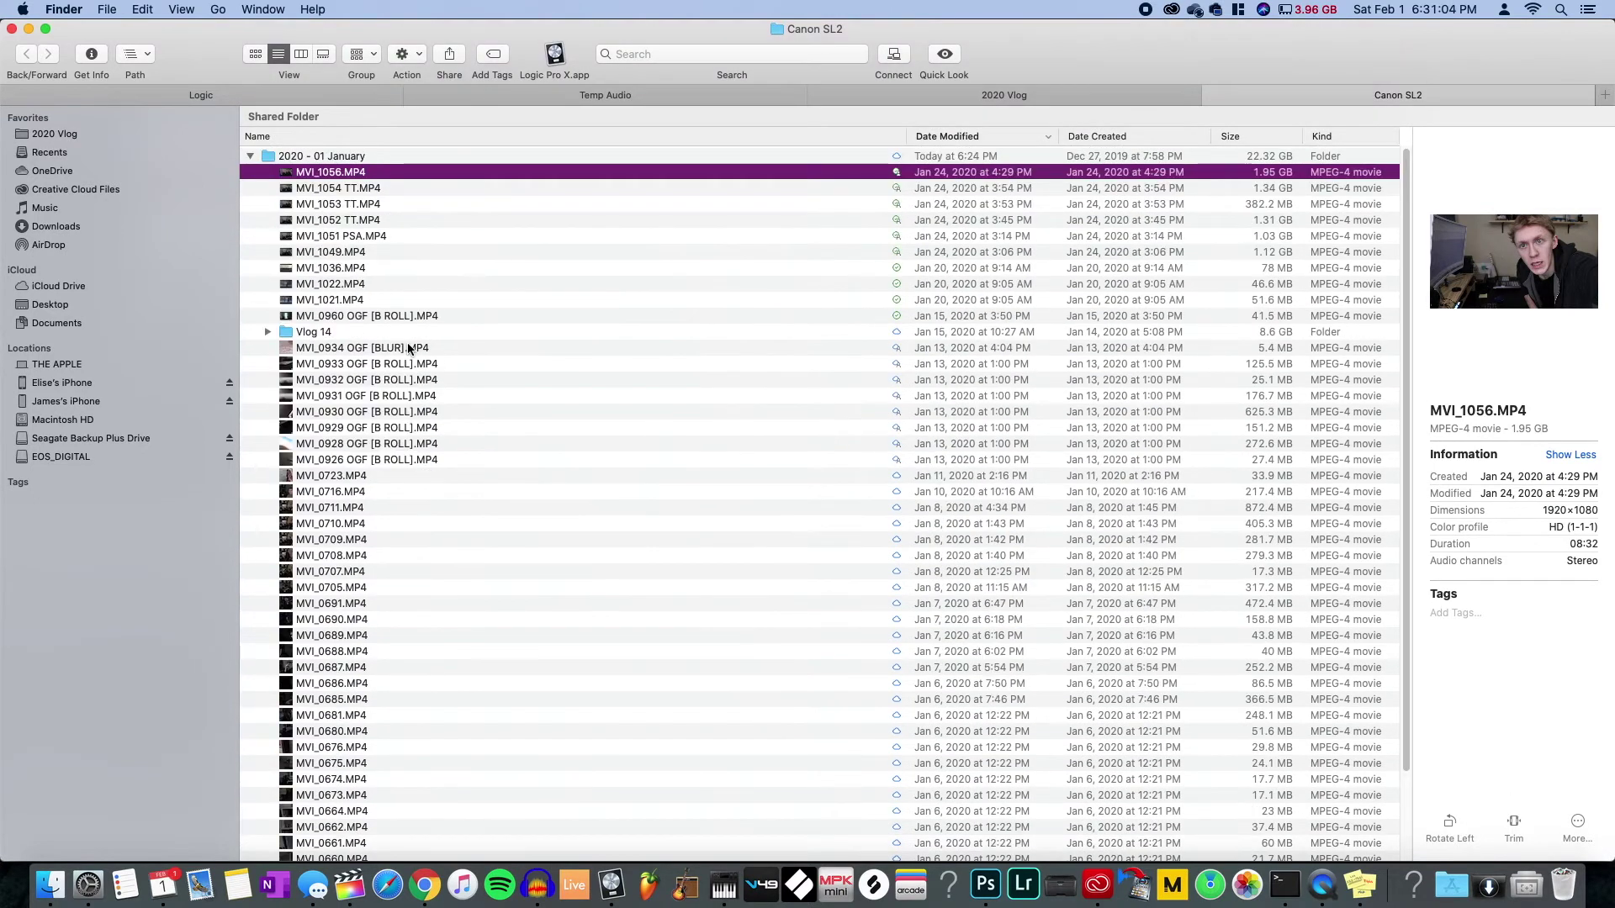
- Open the 2020 - 01 January folder inside the Canon SL2 folder
click(56, 171)
click(26, 53)
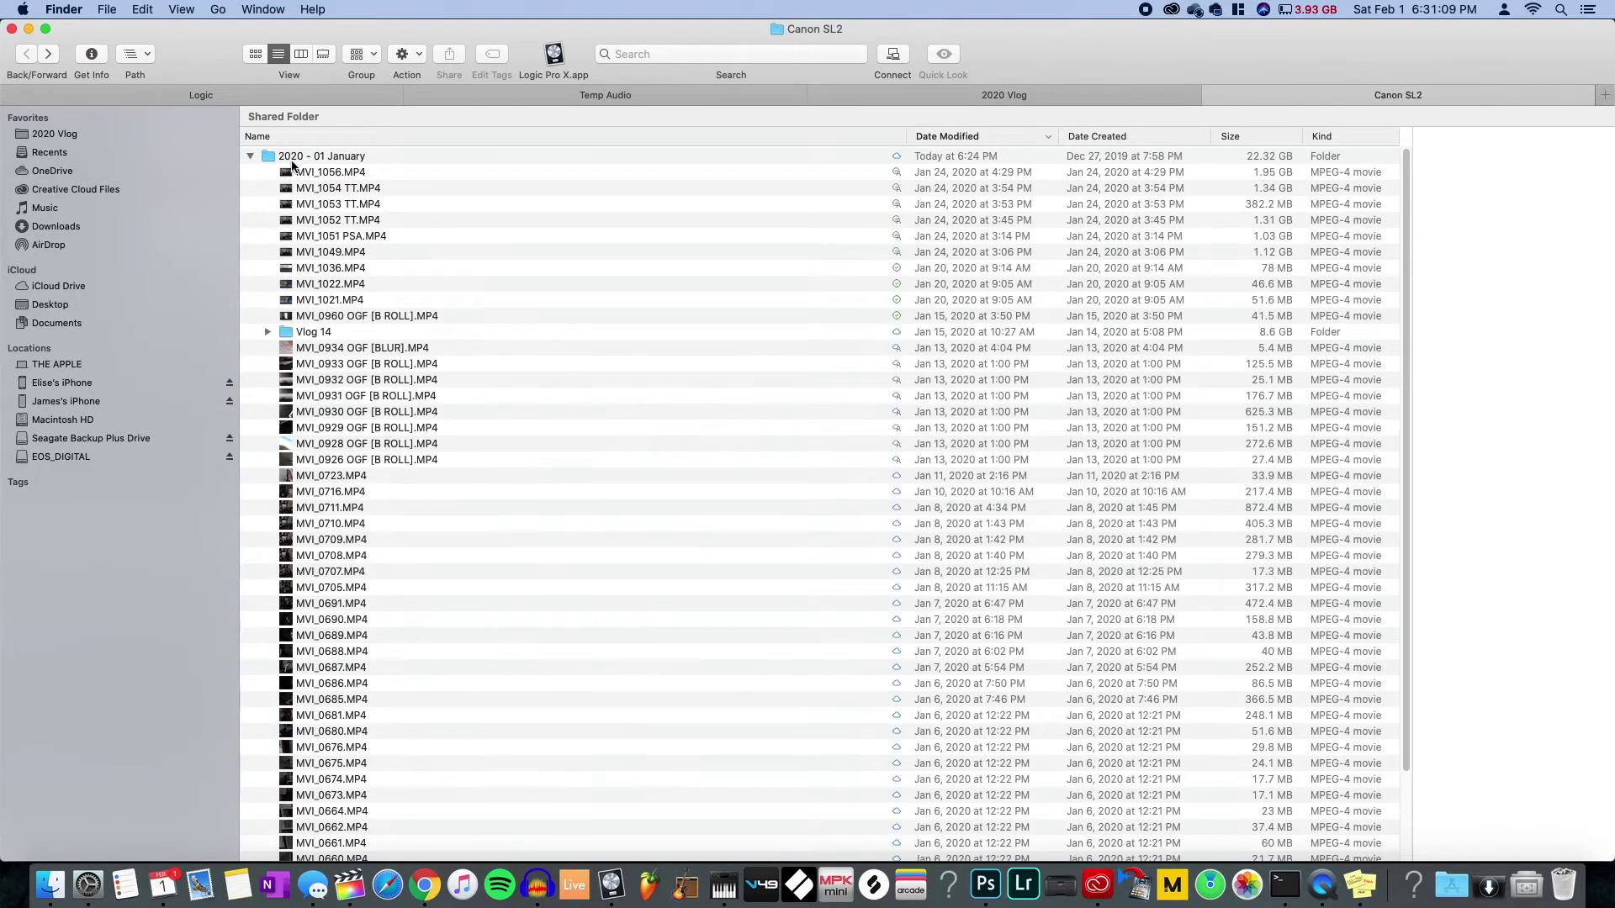
click(295, 153)
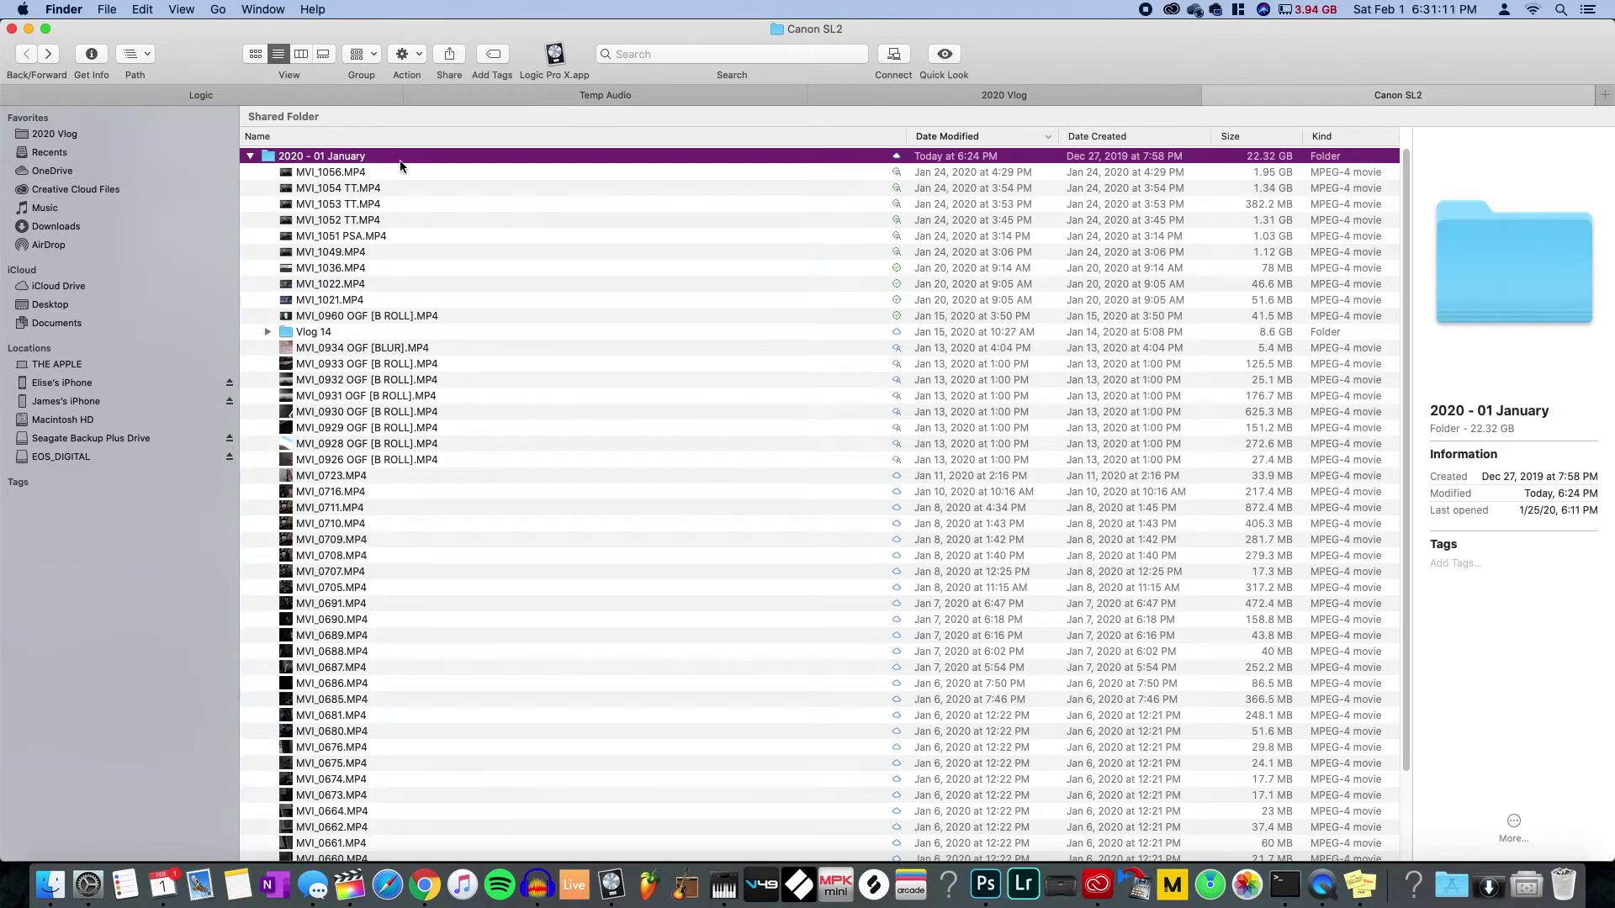
double_click(401, 159)
- Look through the January video clips and preview MVI_1049.MP4
click(311, 254)
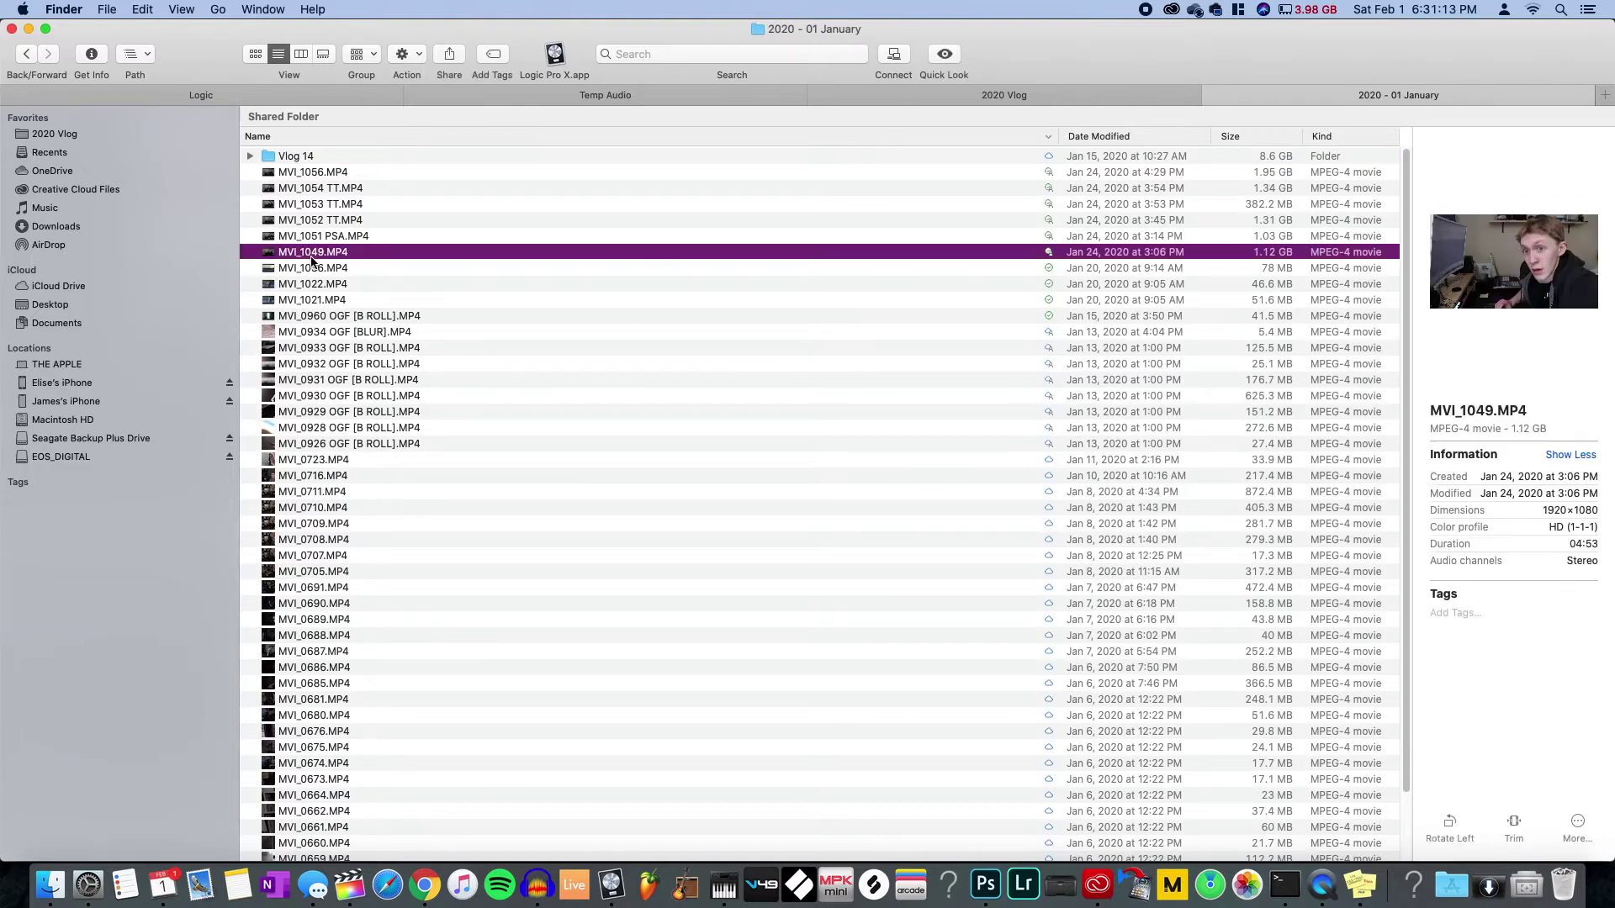
key(Down)
key(Down)
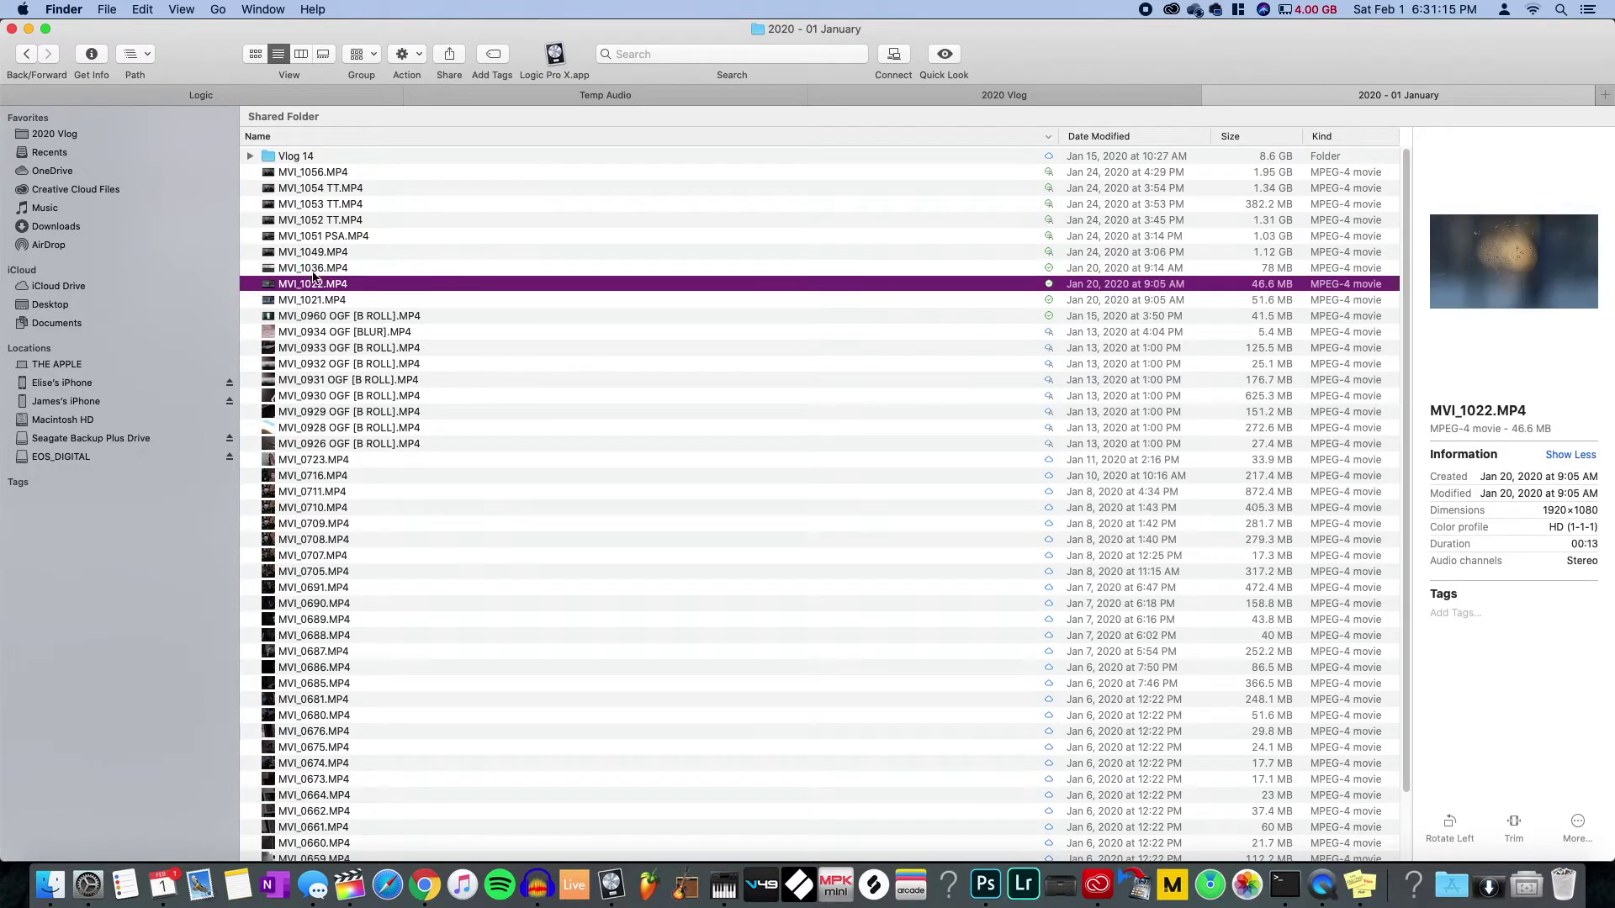
click(318, 253)
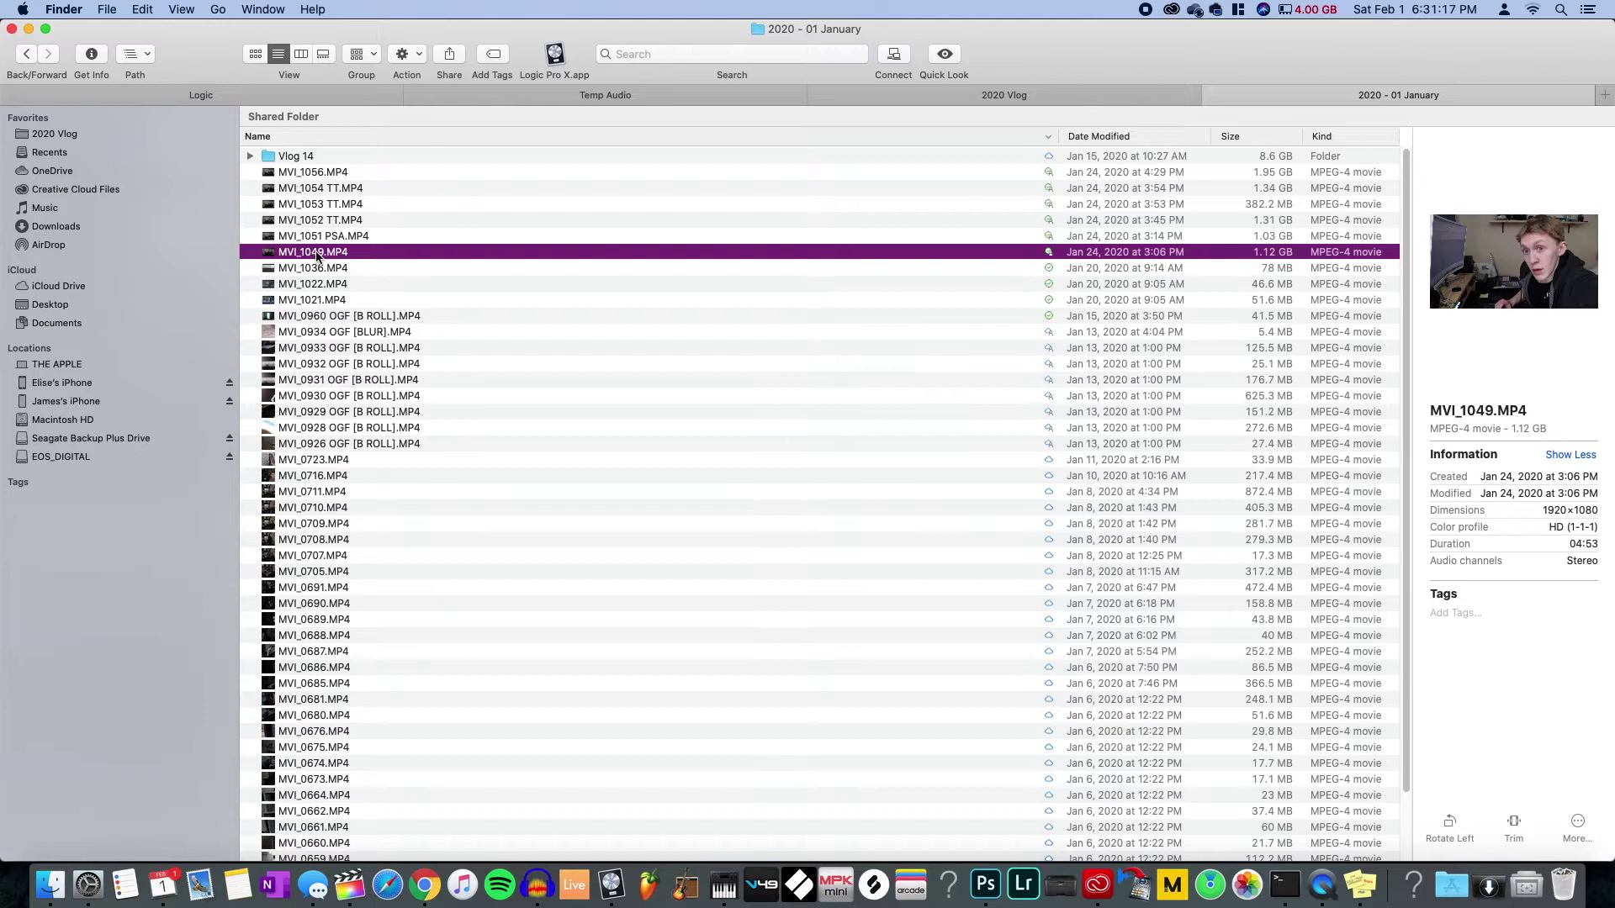
key(space)
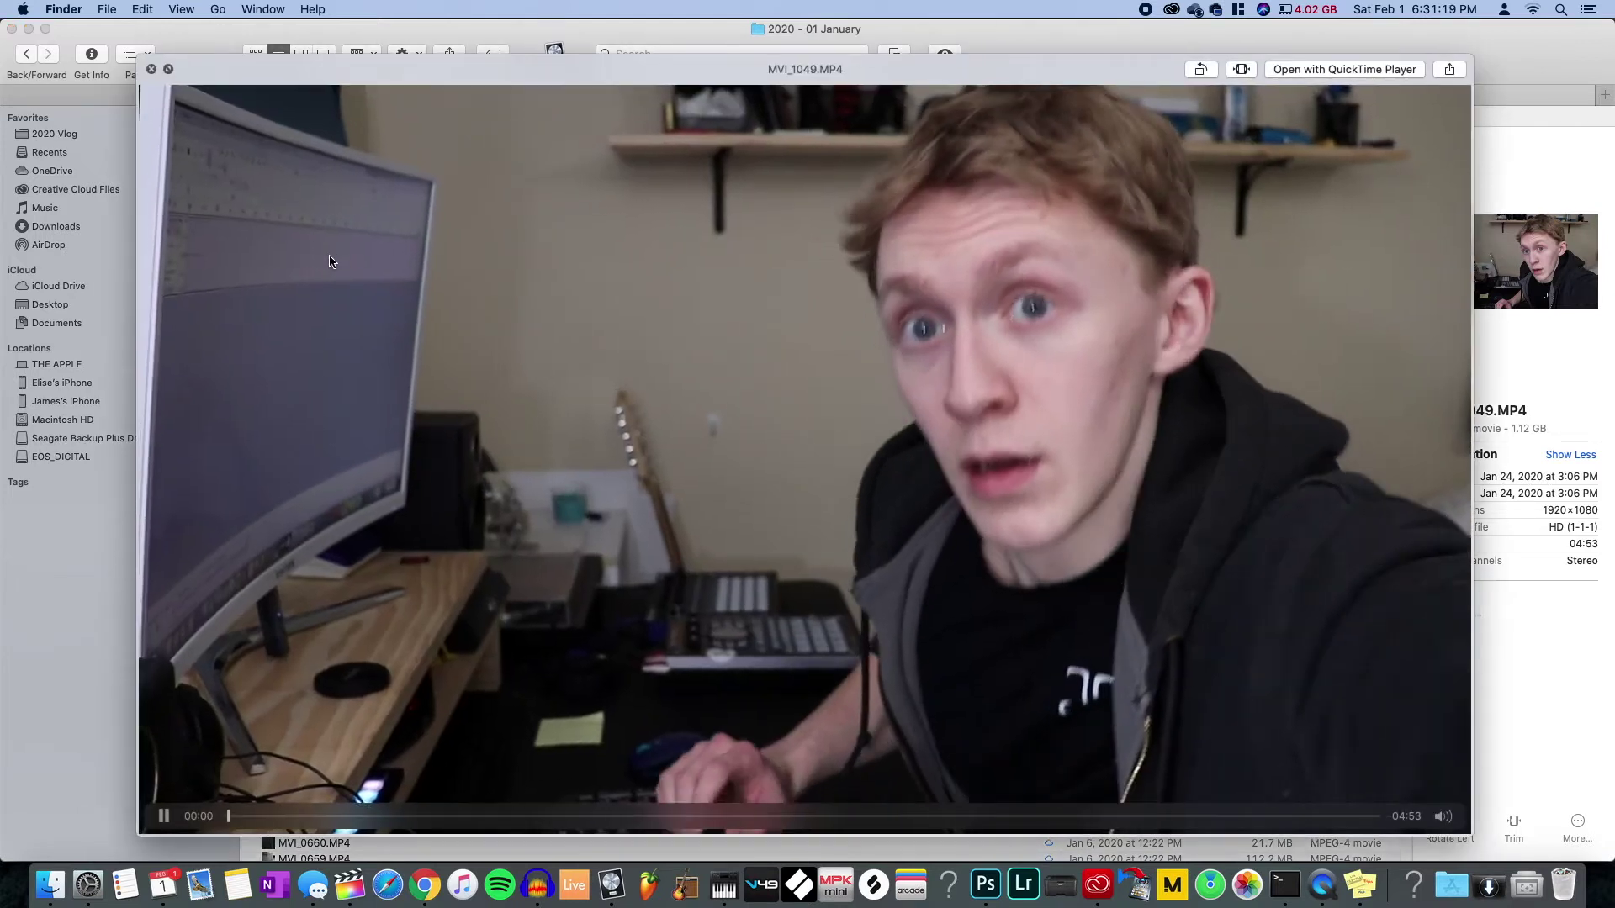
key(space)
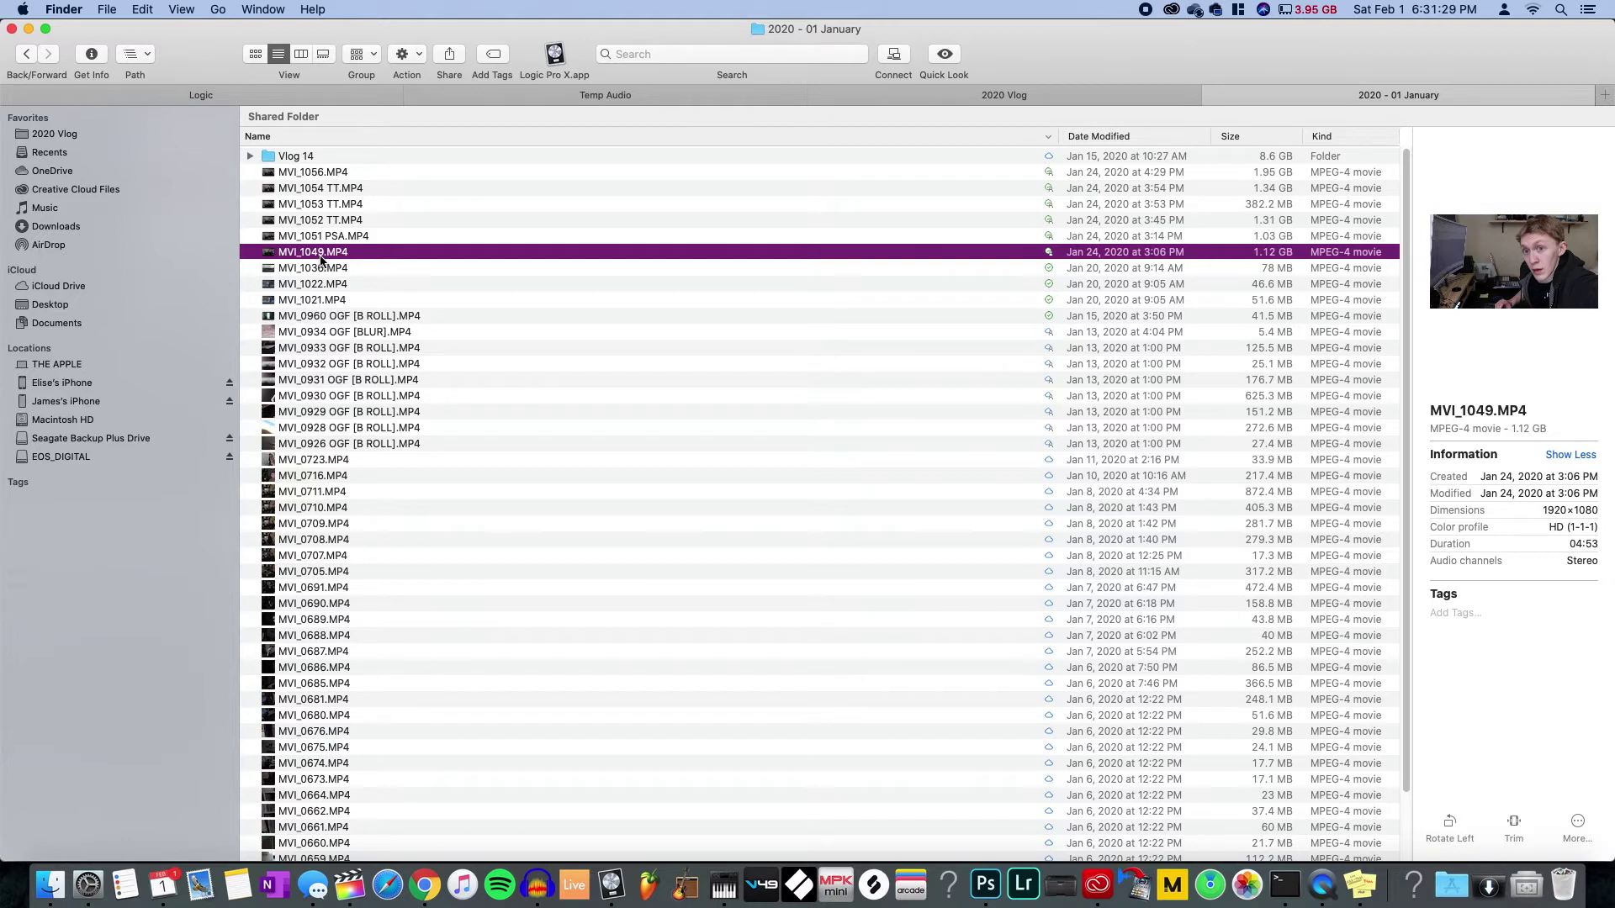
- Preview MVI_1049.MP4 once more and add it to the start of the Final Cut Pro project's timeline
key(space)
key(space)
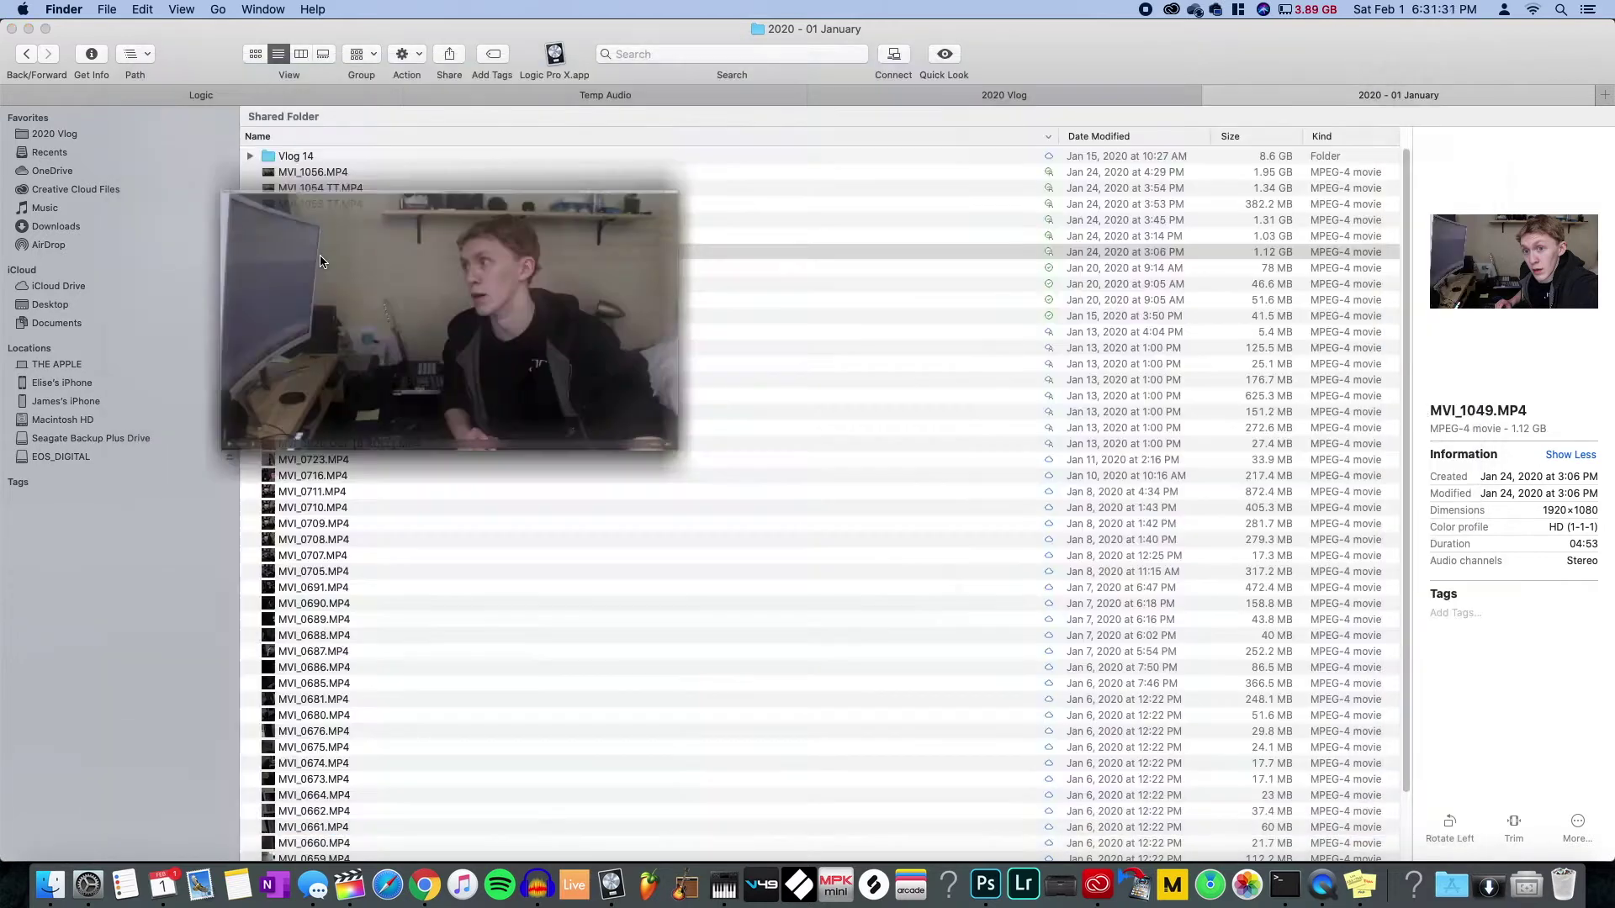
drag(313, 257, 23, 688)
key(super+Tab)
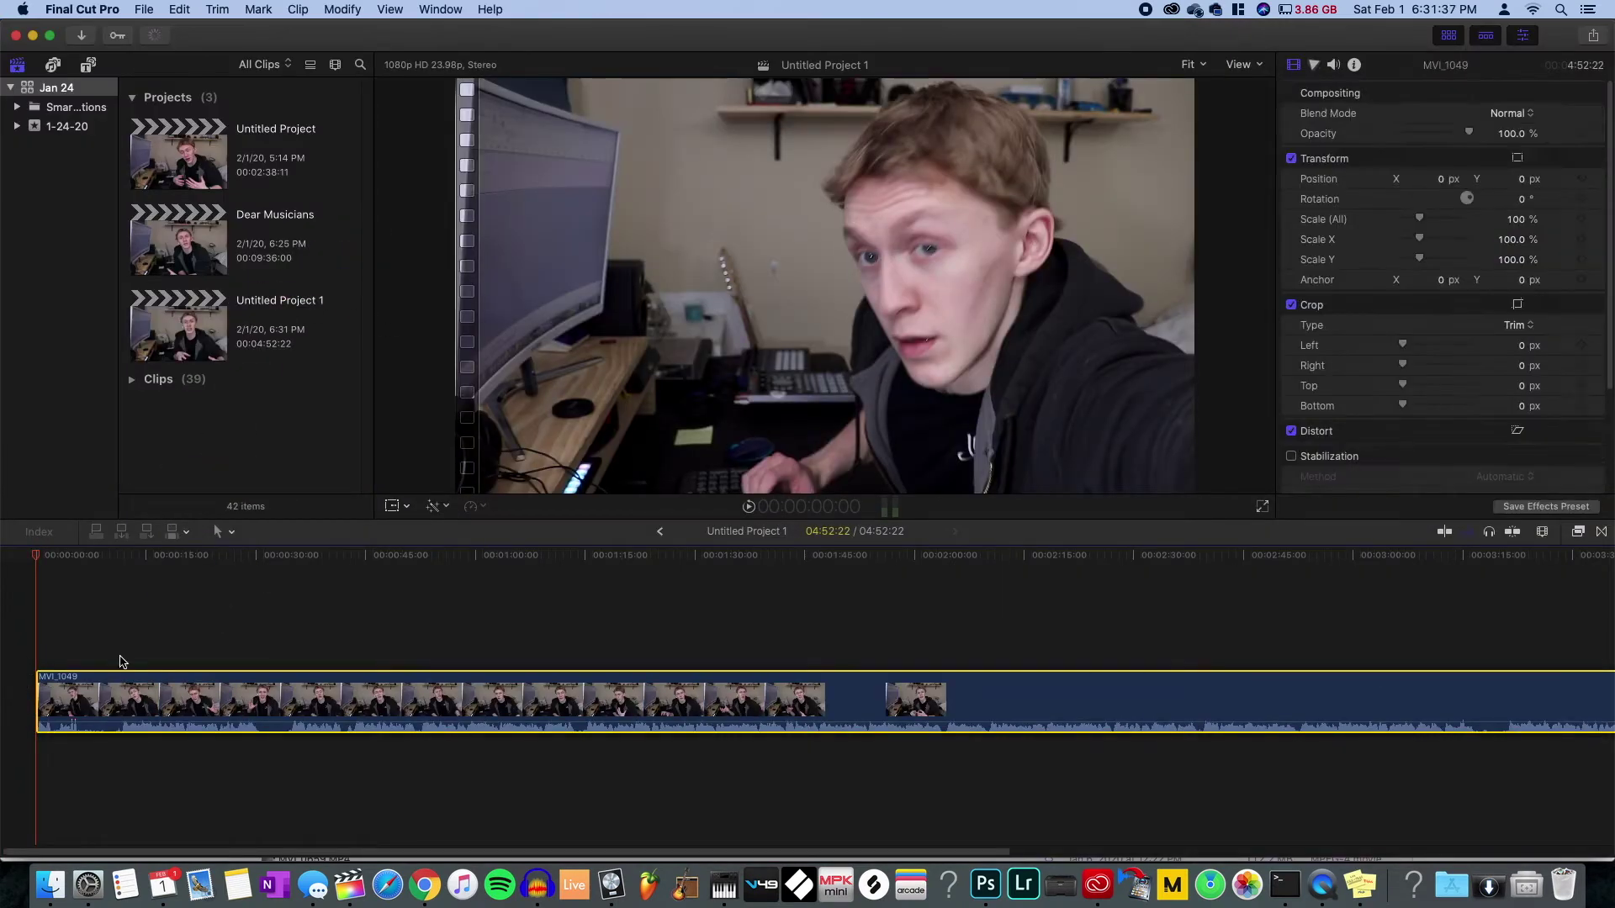
- Add 1049.wav from Finder's Temp Audio folder beneath the video clip at the start of the Final Cut Pro timeline
key(super+Tab)
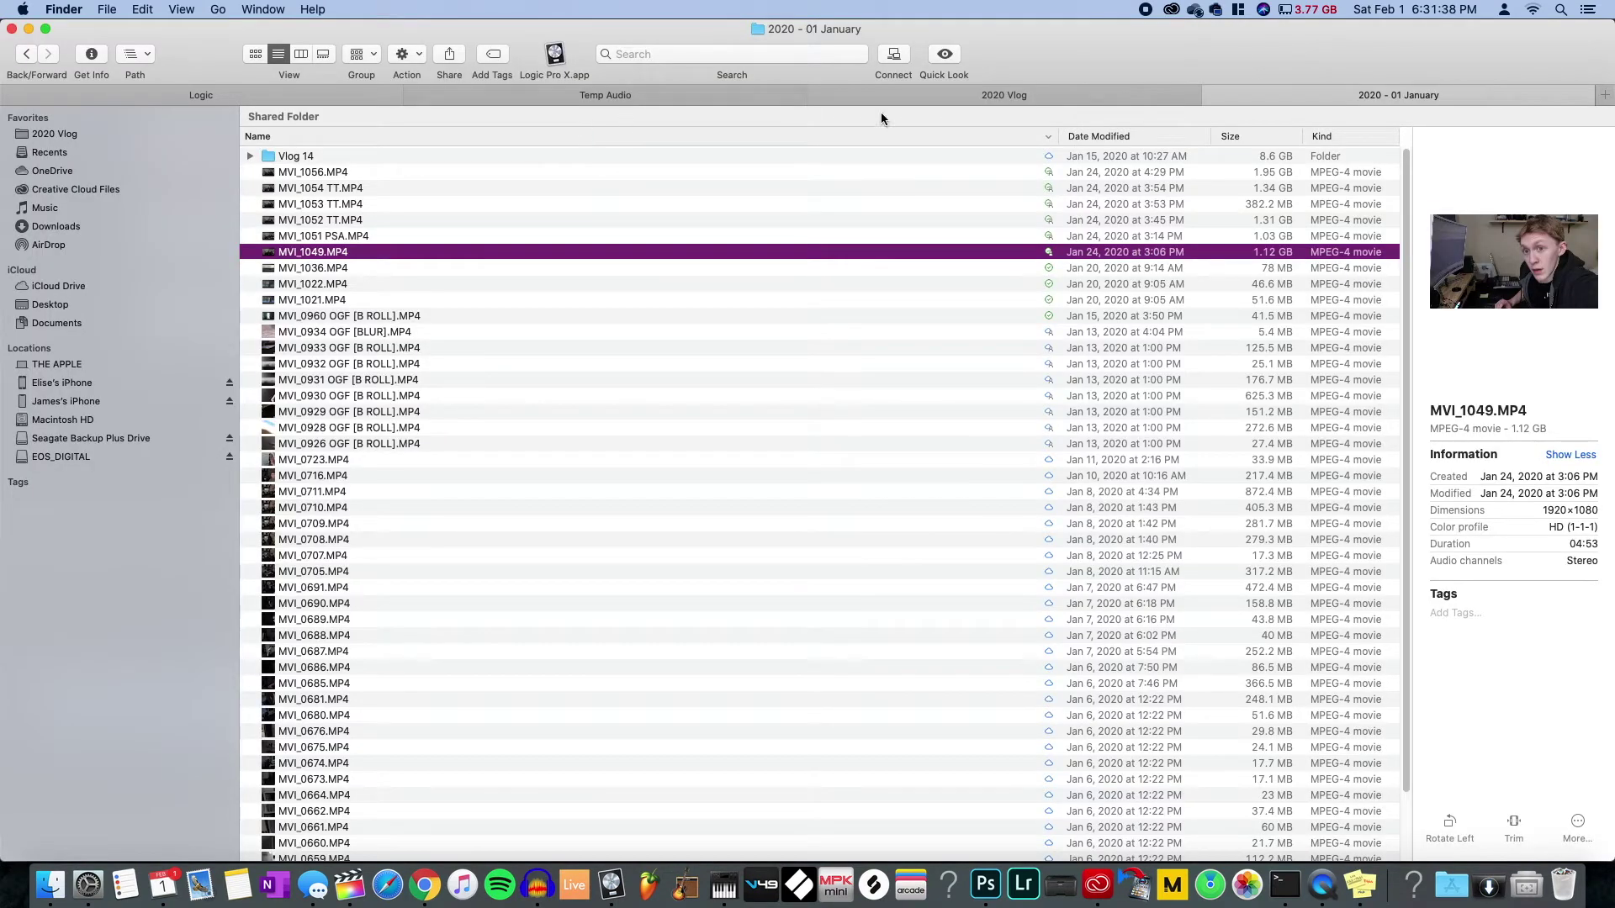
click(667, 102)
click(1371, 102)
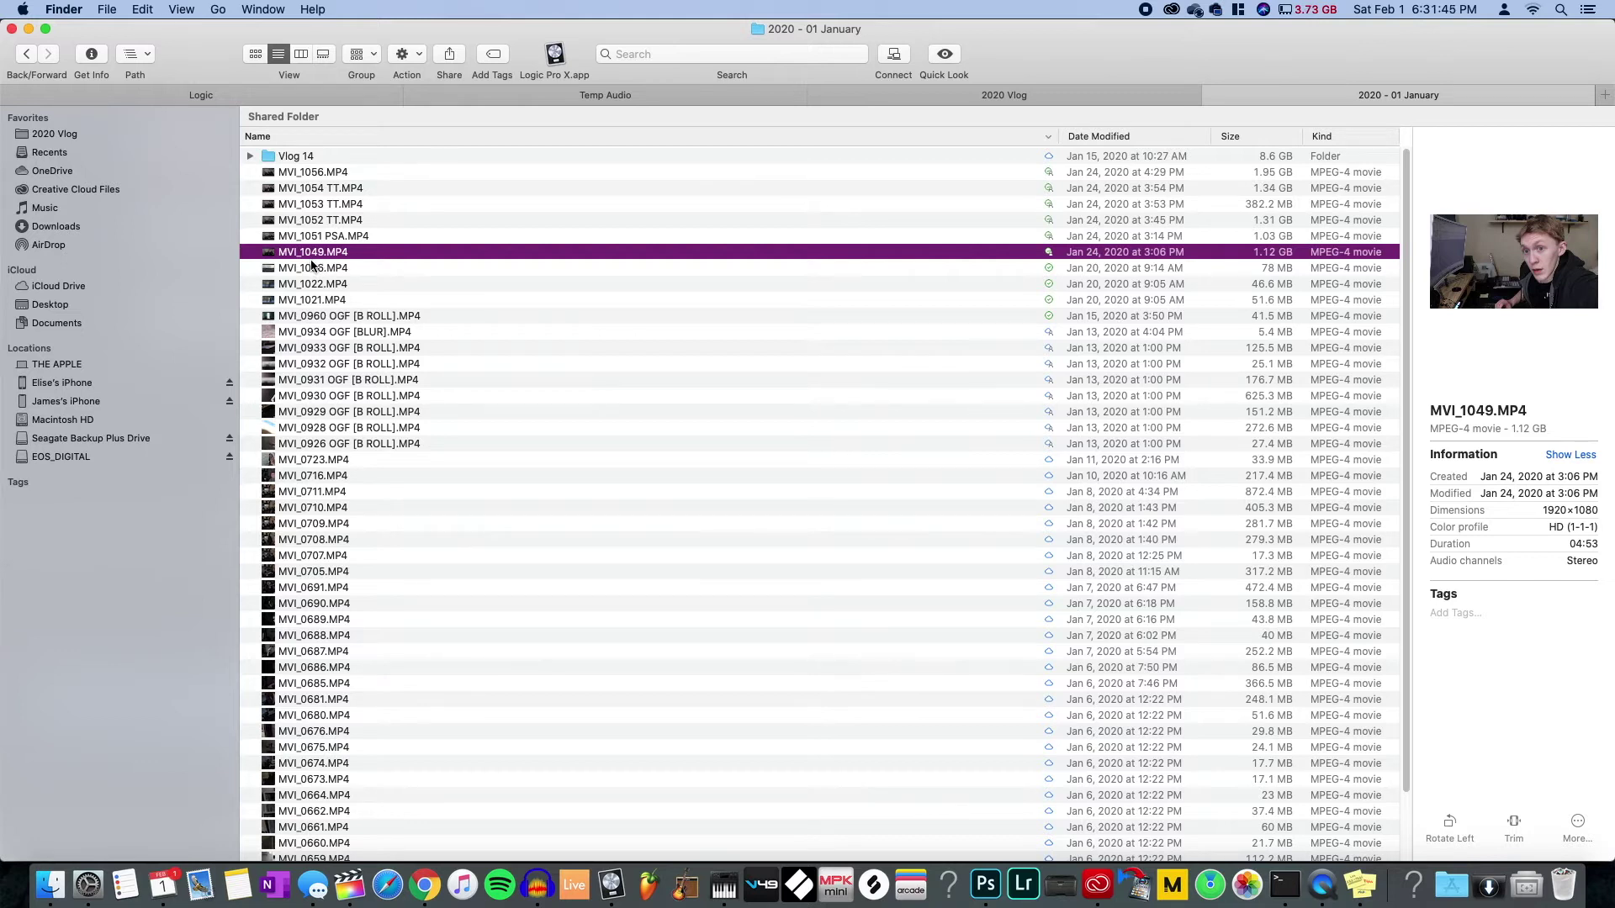
click(472, 100)
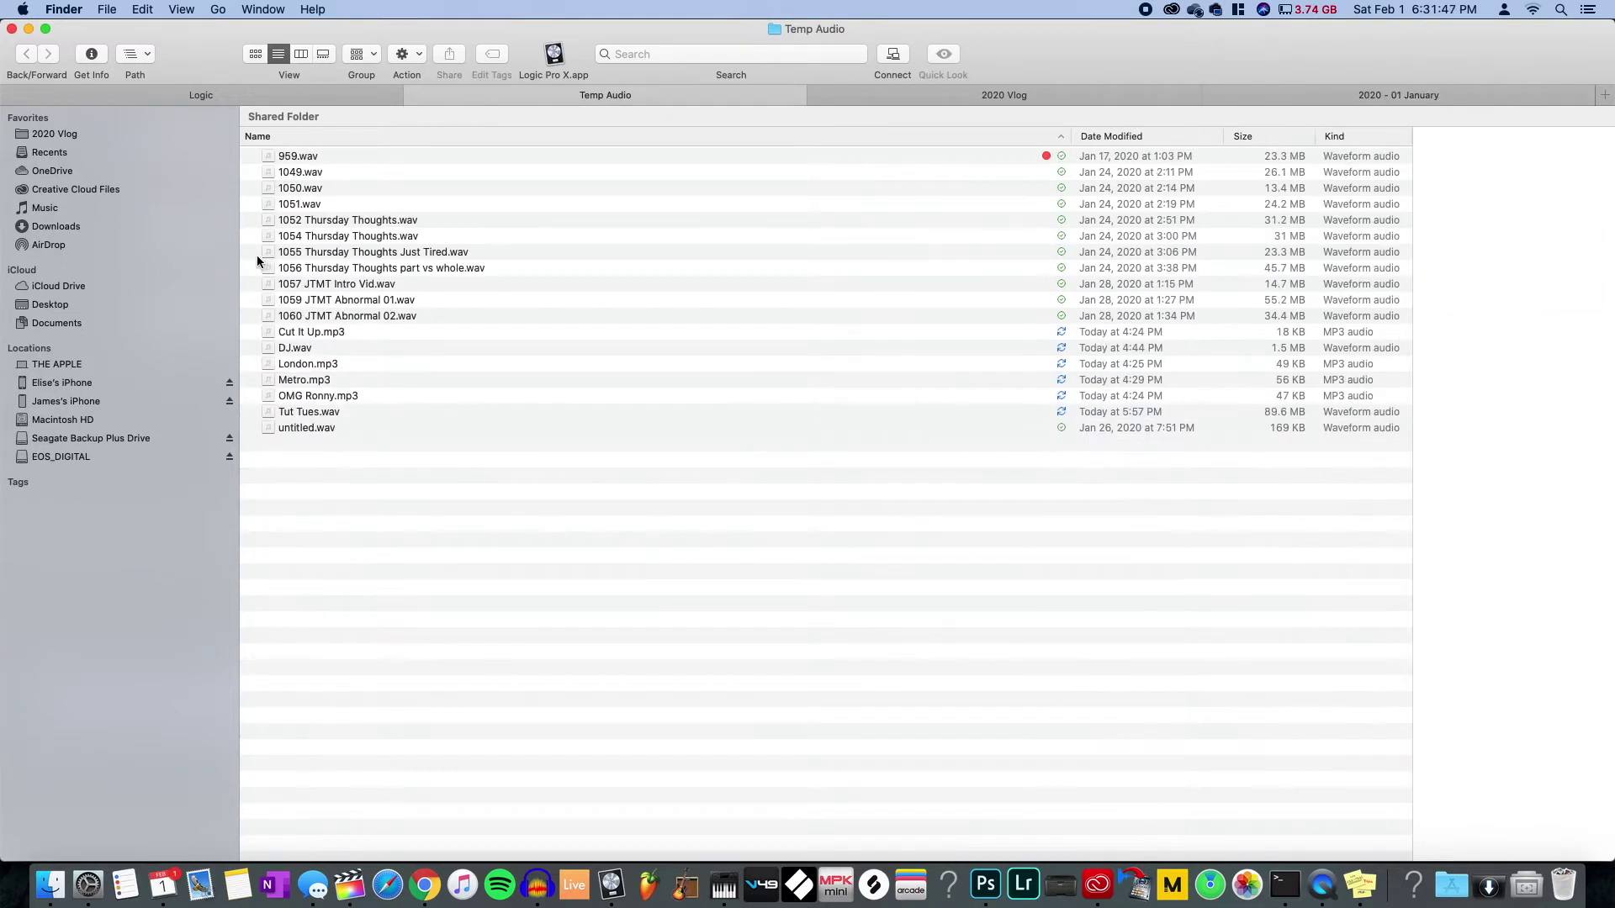
click(303, 172)
drag(302, 173, 34, 762)
key(super+Tab)
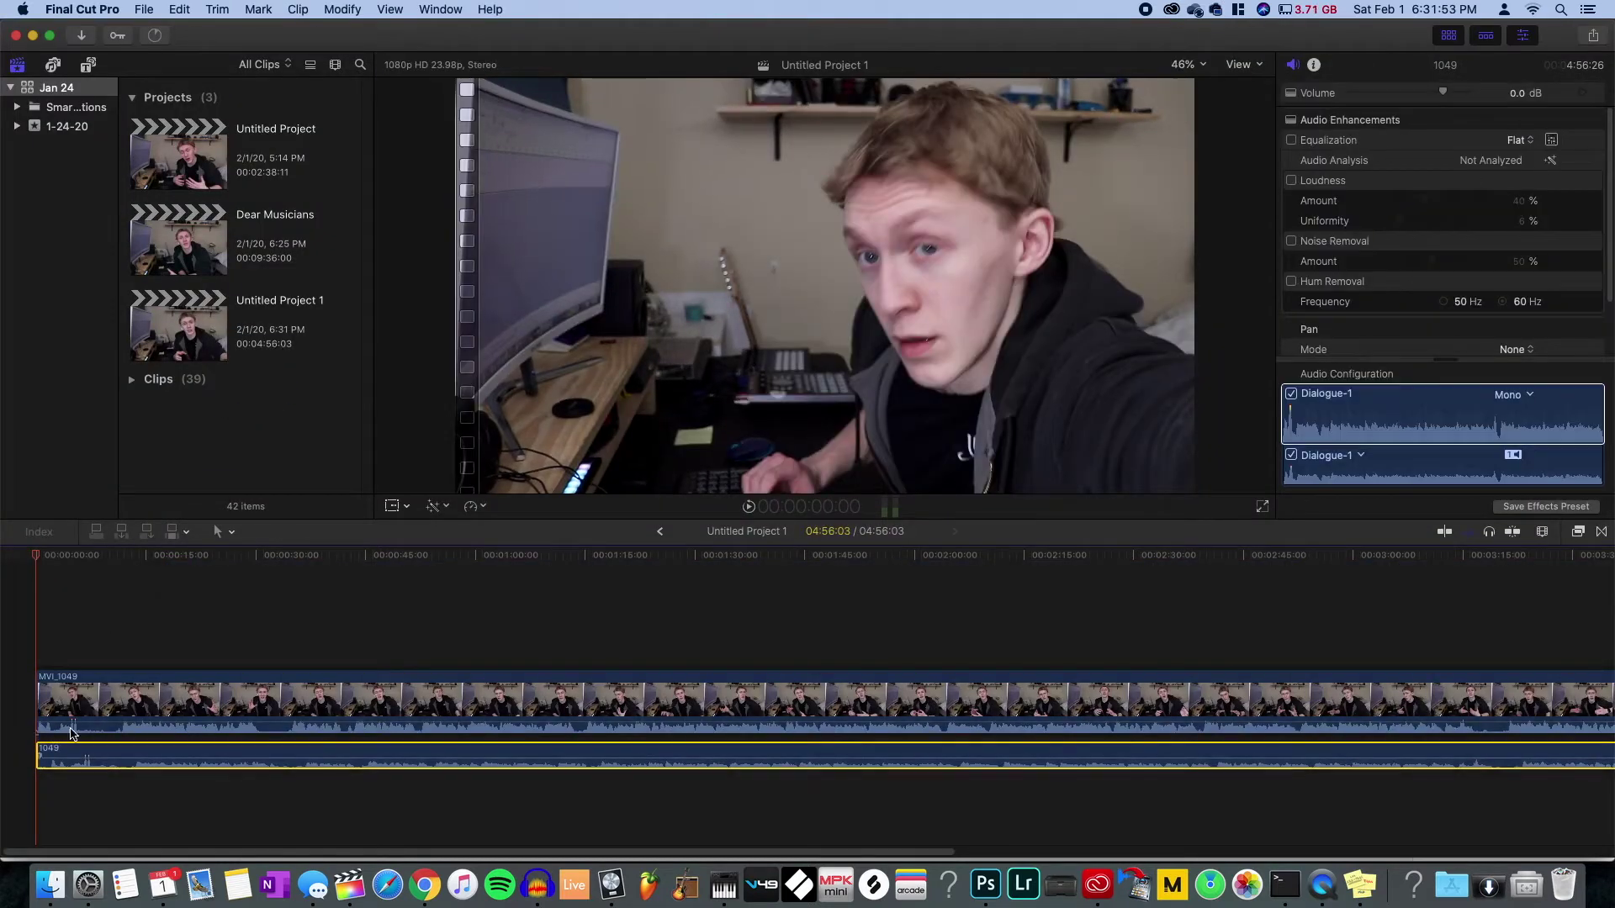
- Switch to Finder and tag 1049.wav in the Temp Audio folder with the red label
key(super+Tab)
right_click(389, 175)
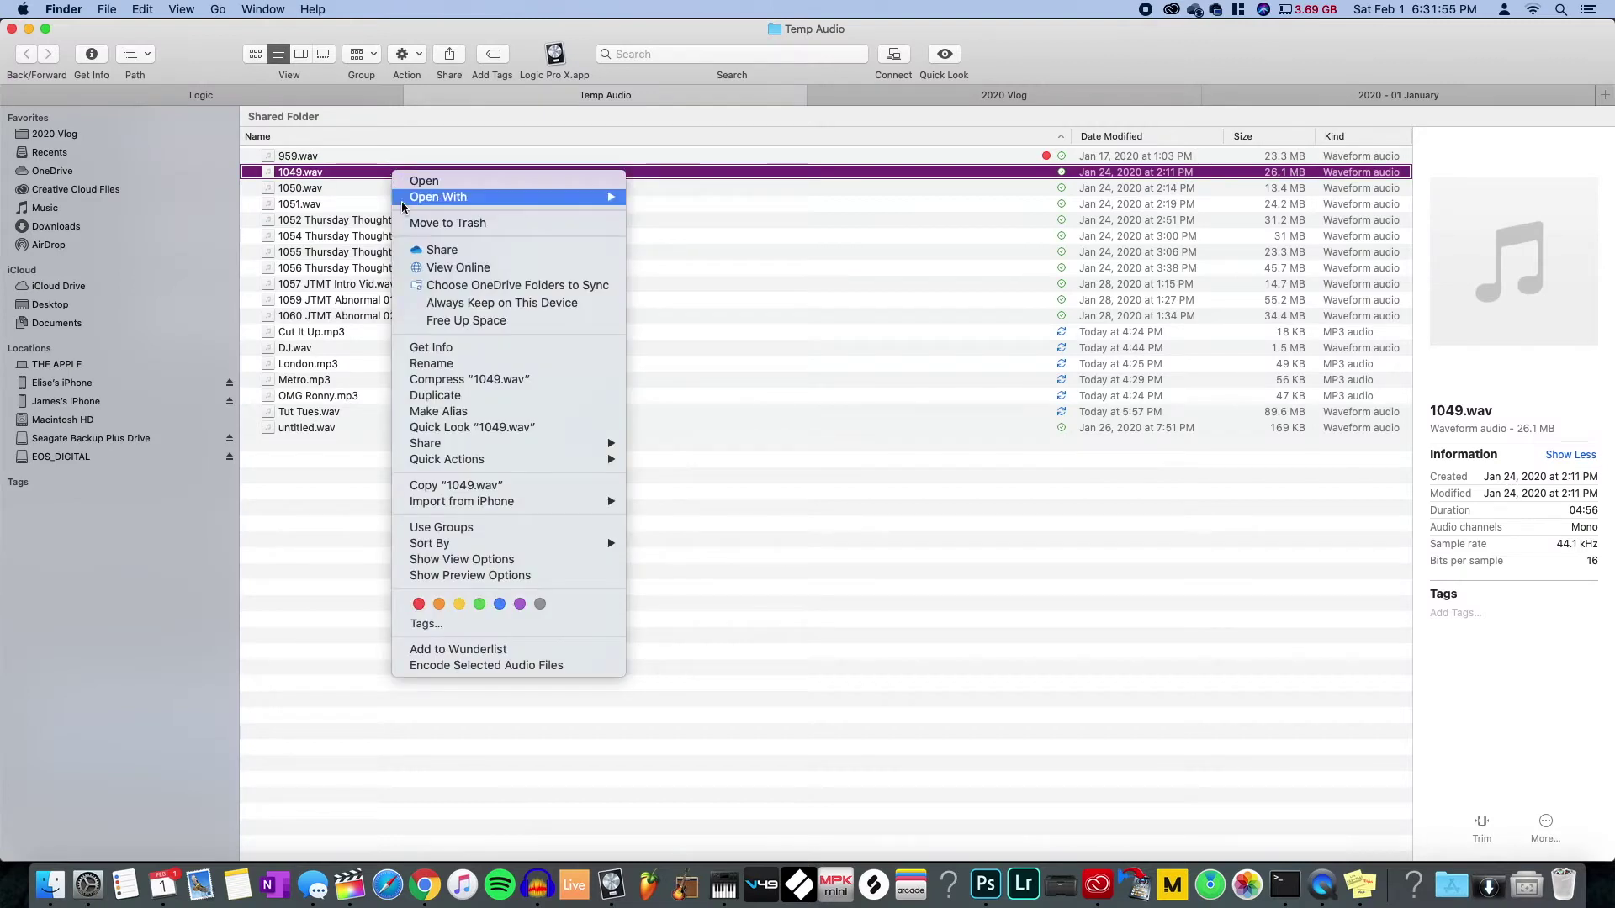
click(417, 612)
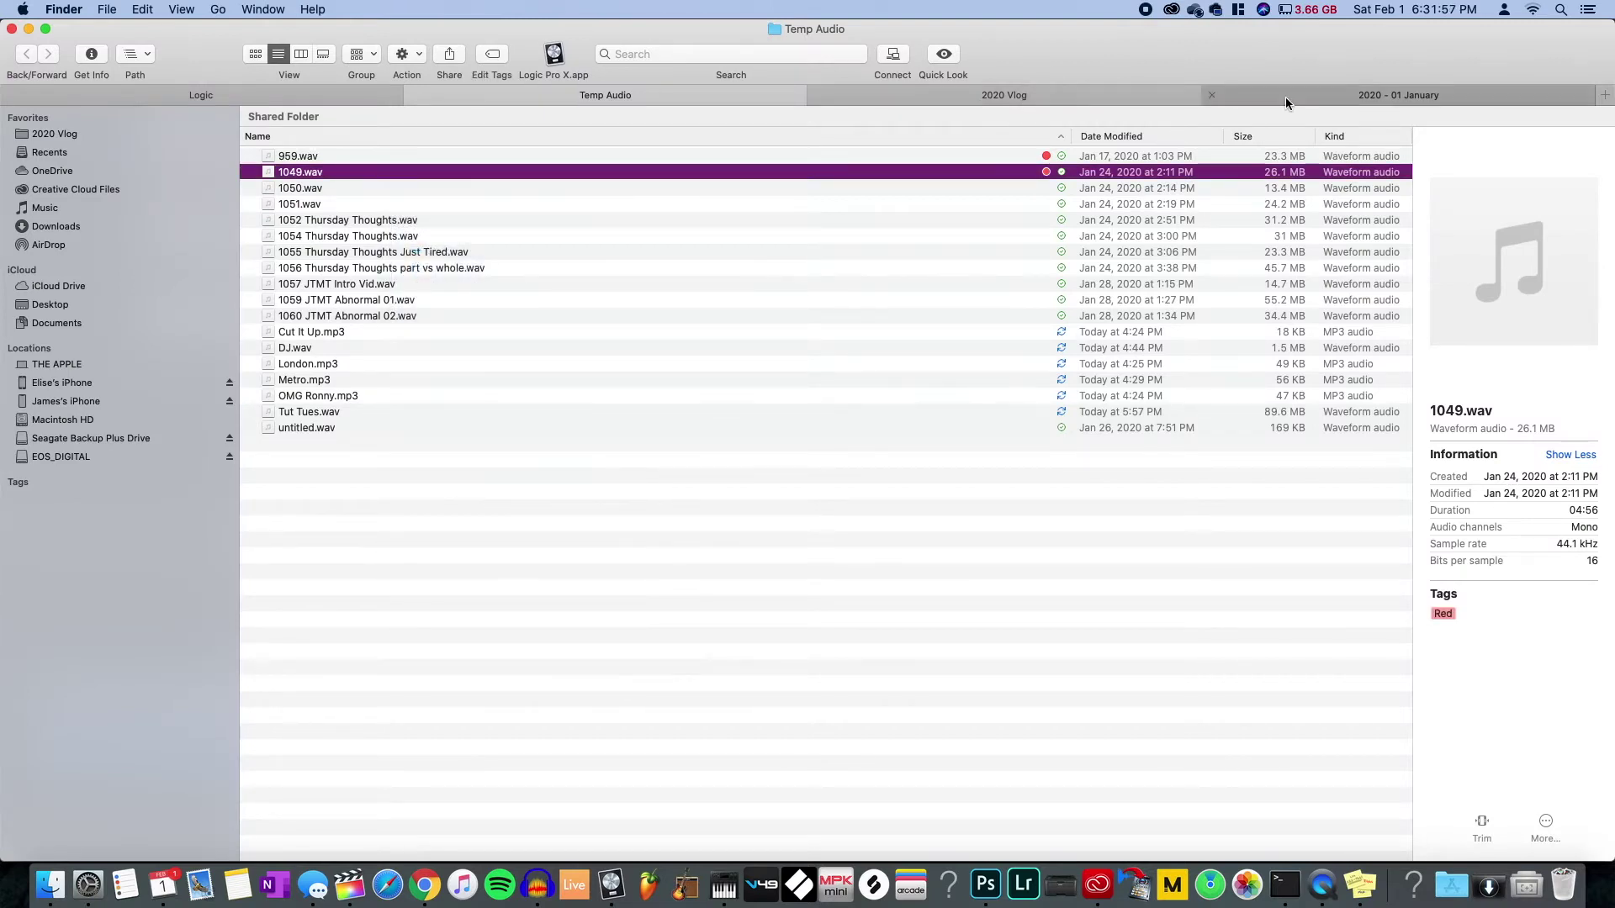
- Tag MVI_1049.MP4 in Finder's 2020 - 01 January folder with the red label and return to Final Cut Pro
click(1153, 100)
click(1301, 101)
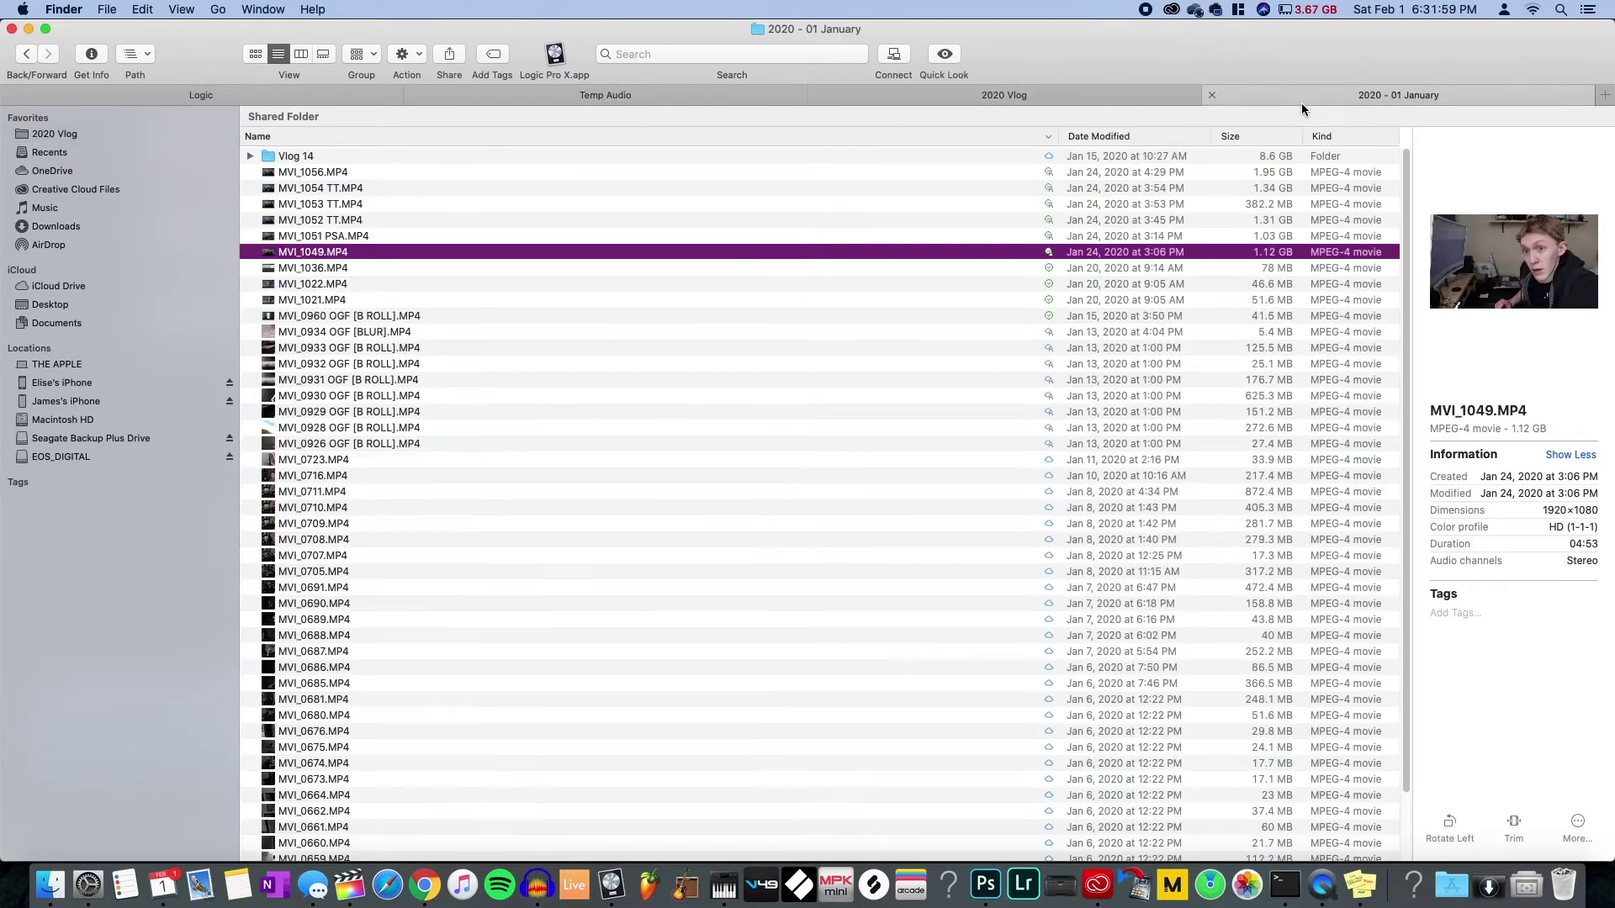
right_click(395, 251)
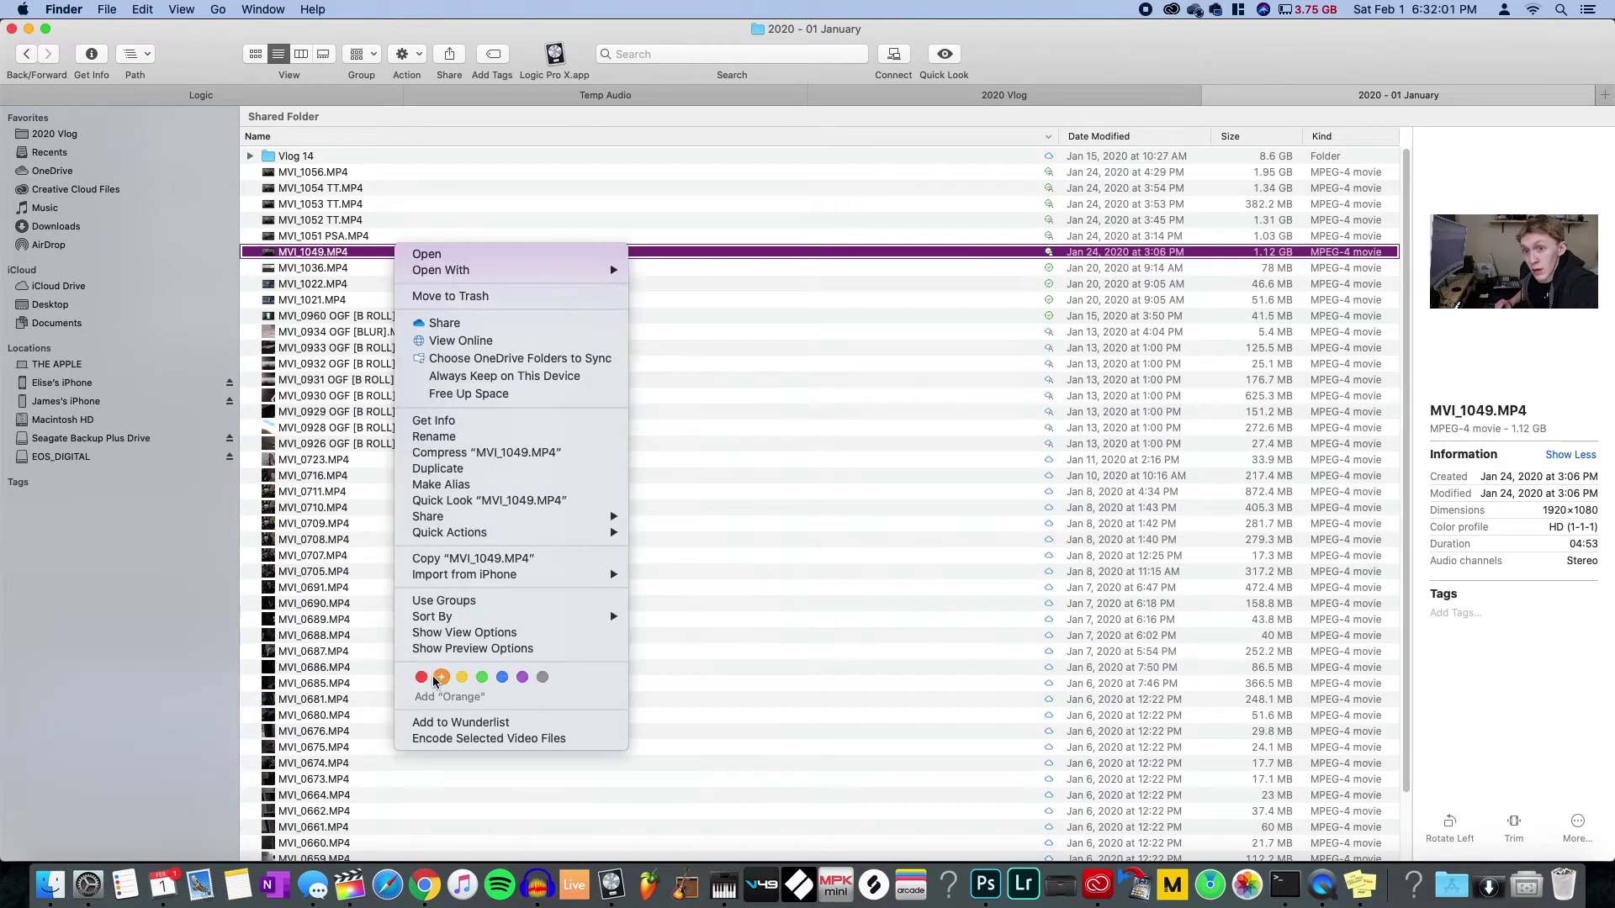
click(421, 678)
key(super+Tab)
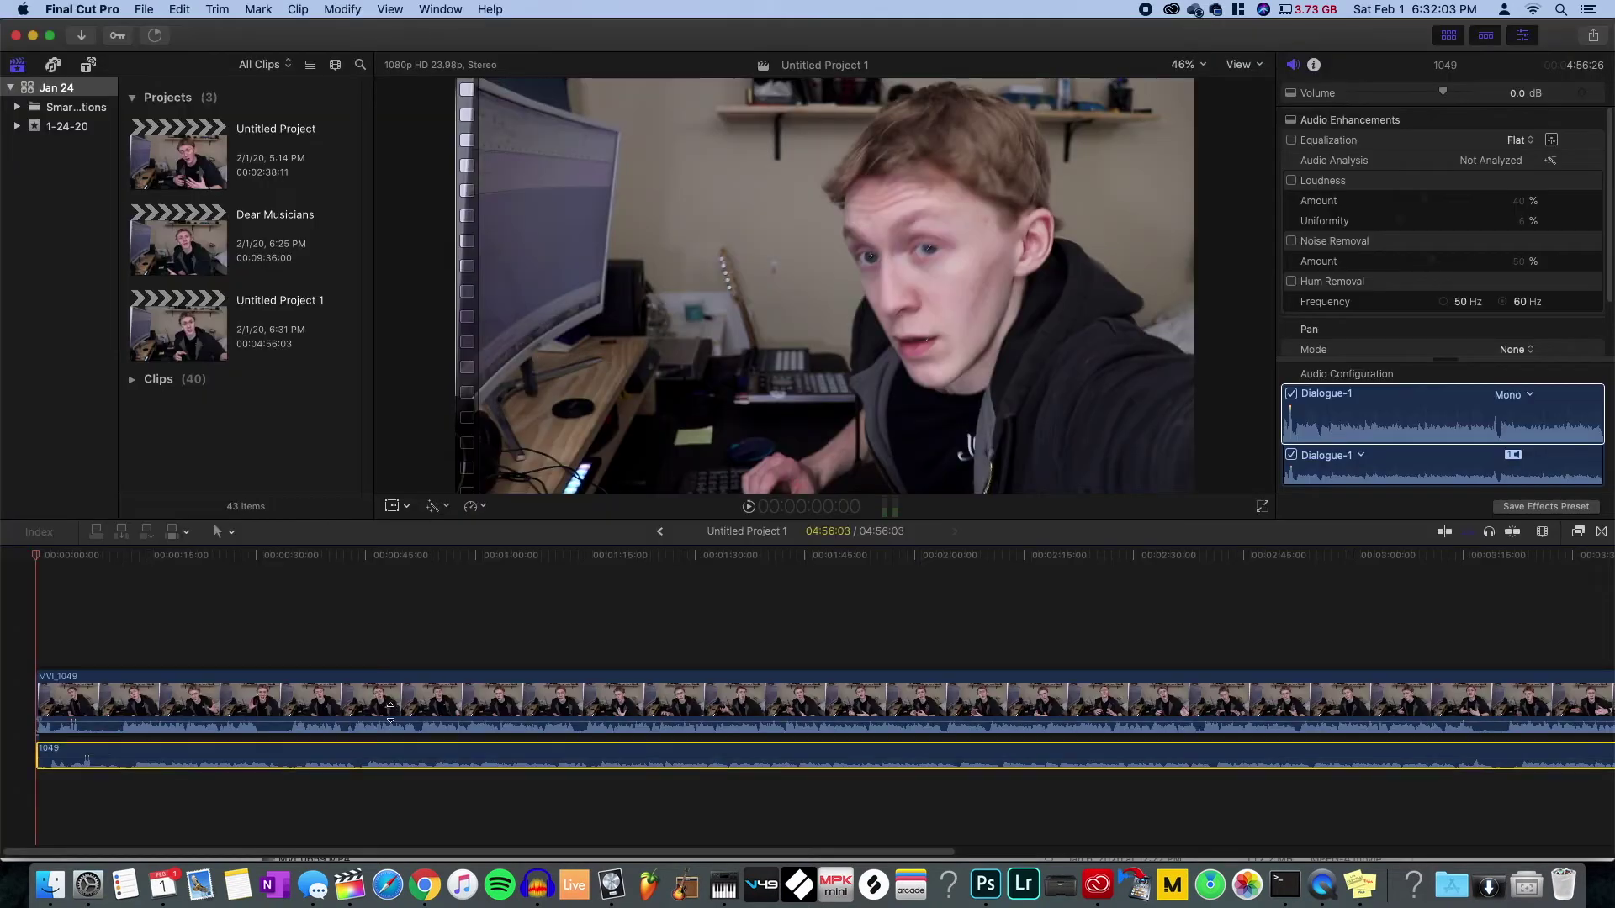
- Trim about two seconds off the start of the 1049 audio clip beneath MVI_1049
drag(42, 763, 55, 763)
- Move 959.wav out of Finder's Temp Audio folder and return to Final Cut Pro
key(super+Tab)
click(671, 90)
drag(288, 155, 1527, 884)
key(super+Tab)
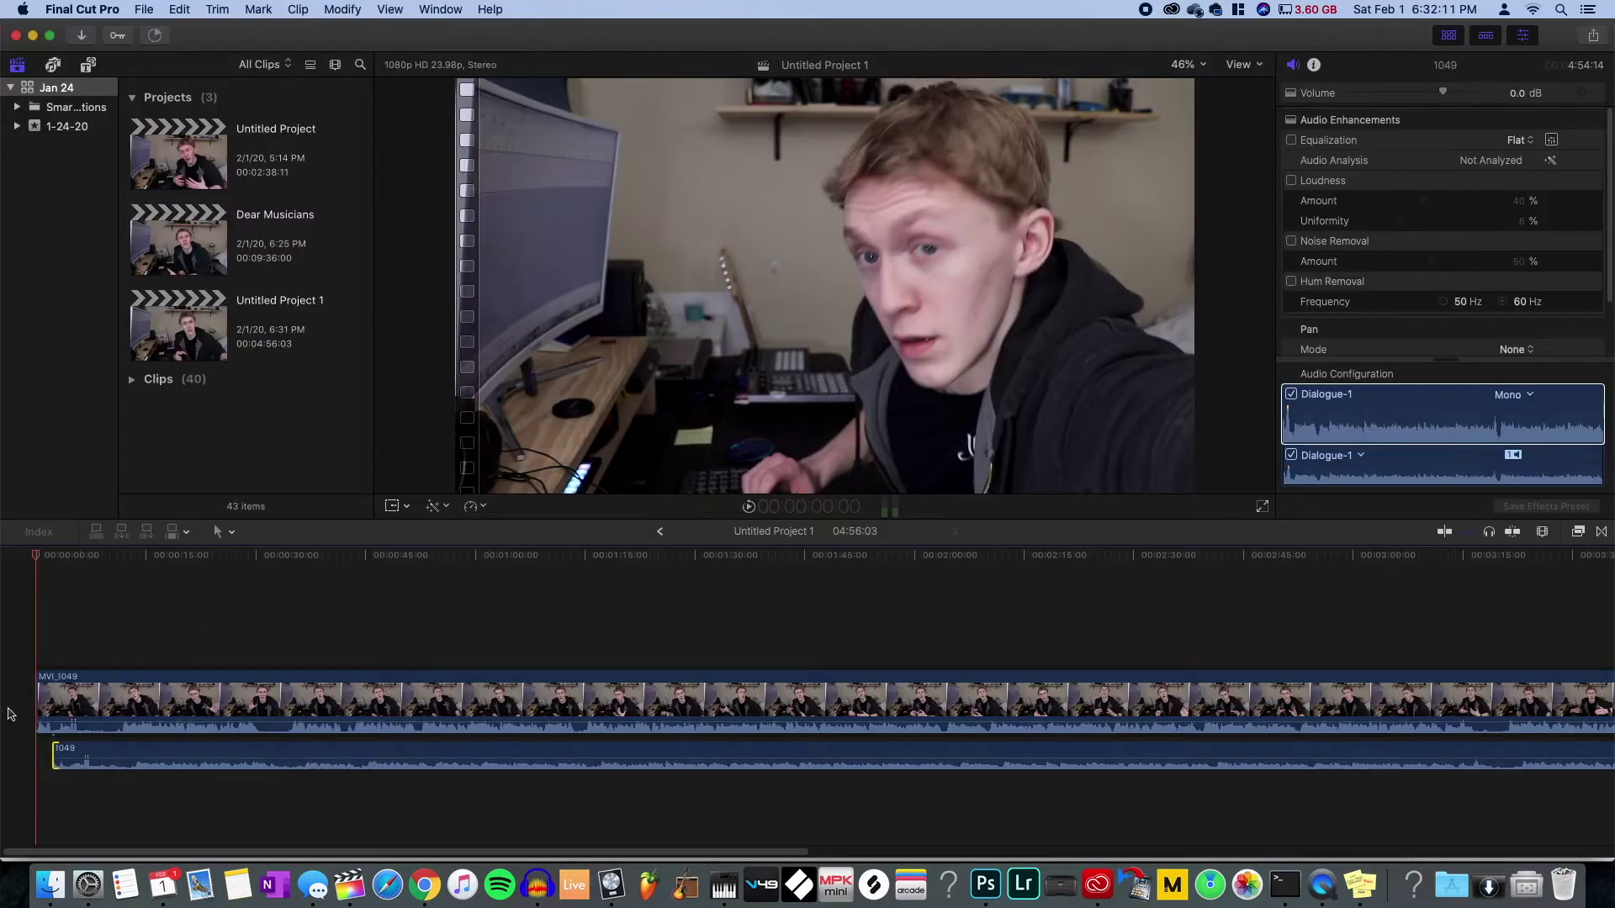
- Slide the 1049 audio clip earlier so its two snap spikes line up with those in MVI_1049's waveform
drag(49, 698, 142, 822)
scroll(565, 731, left, 5)
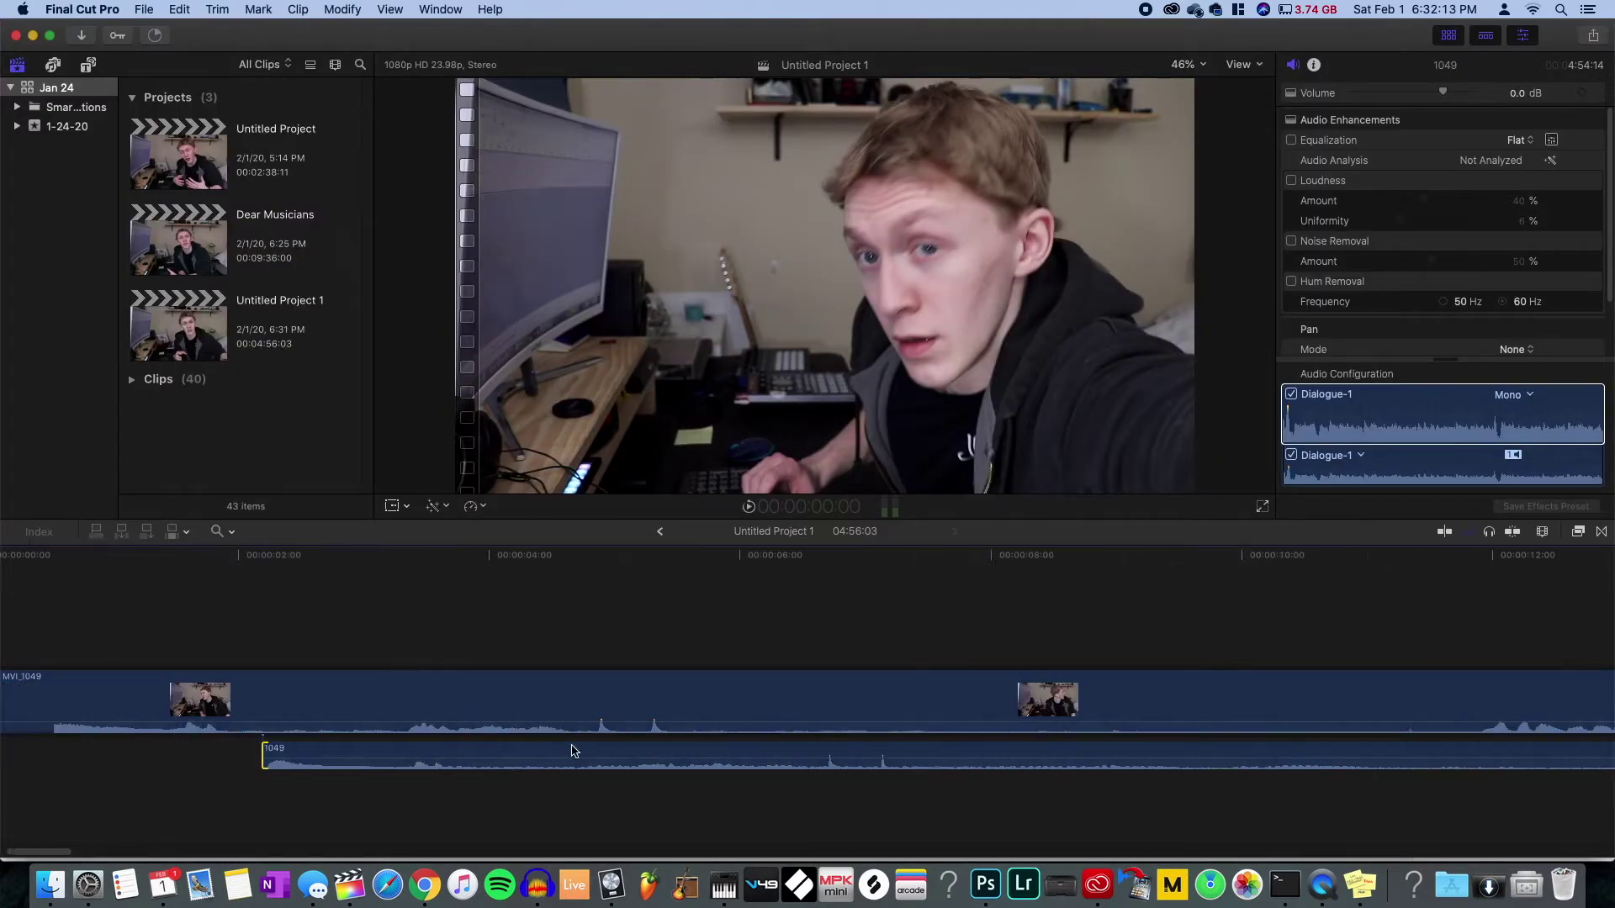
key(a)
click(634, 566)
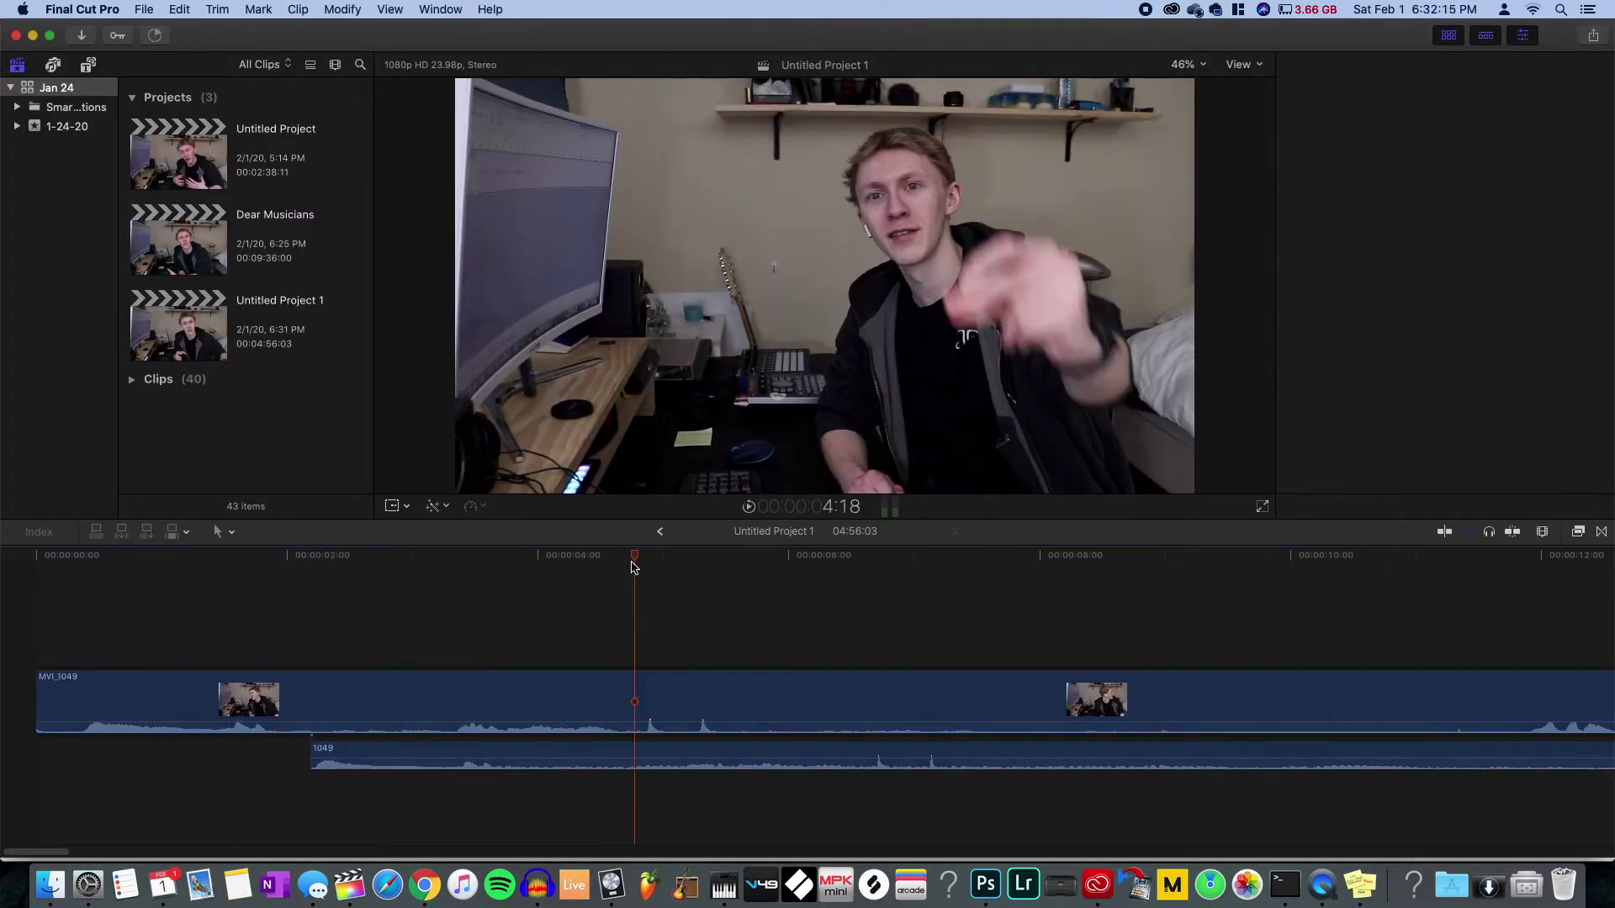
click(644, 558)
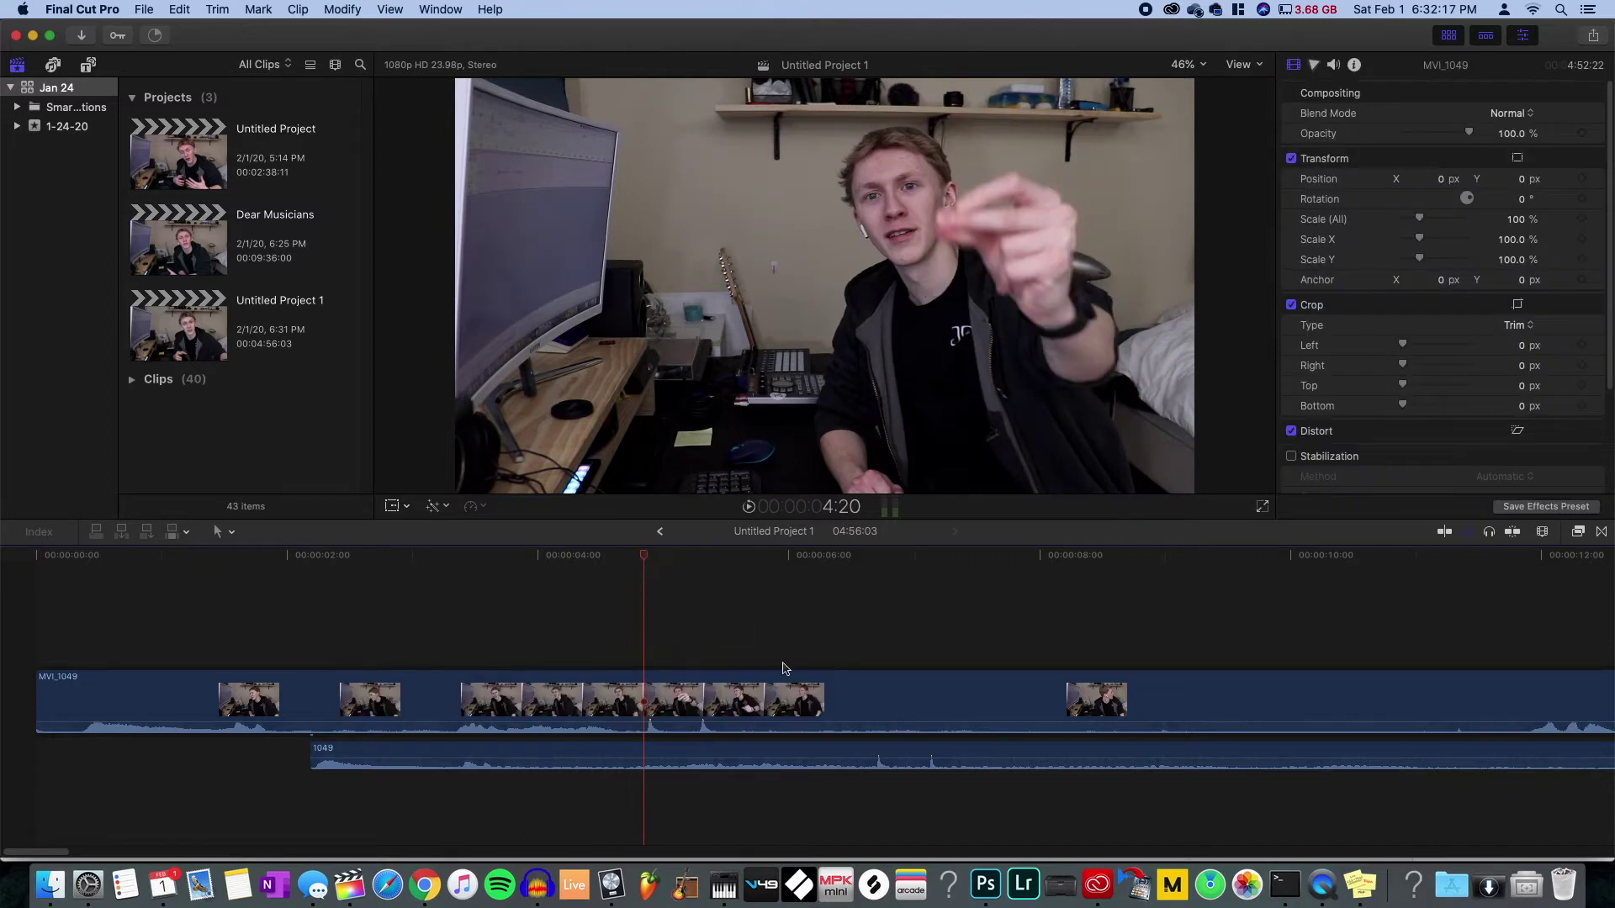
drag(925, 760, 685, 740)
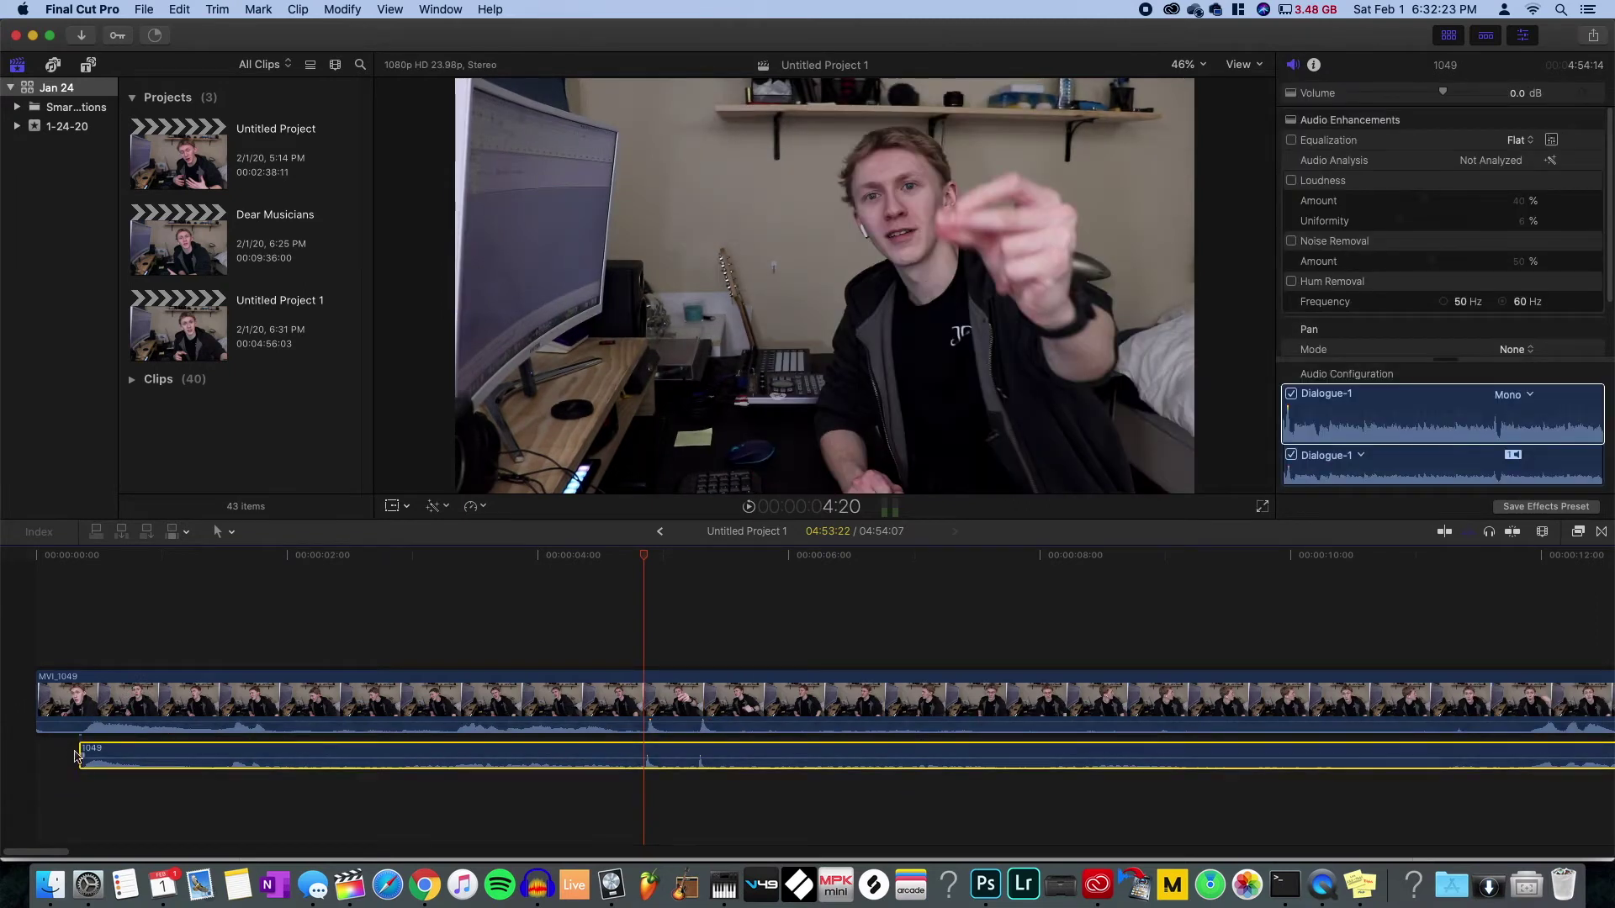
- Fine-tune the 1049 audio clip's position against MVI_1049's waveform at the first snap spike, just after 00:00:04:20
click(57, 612)
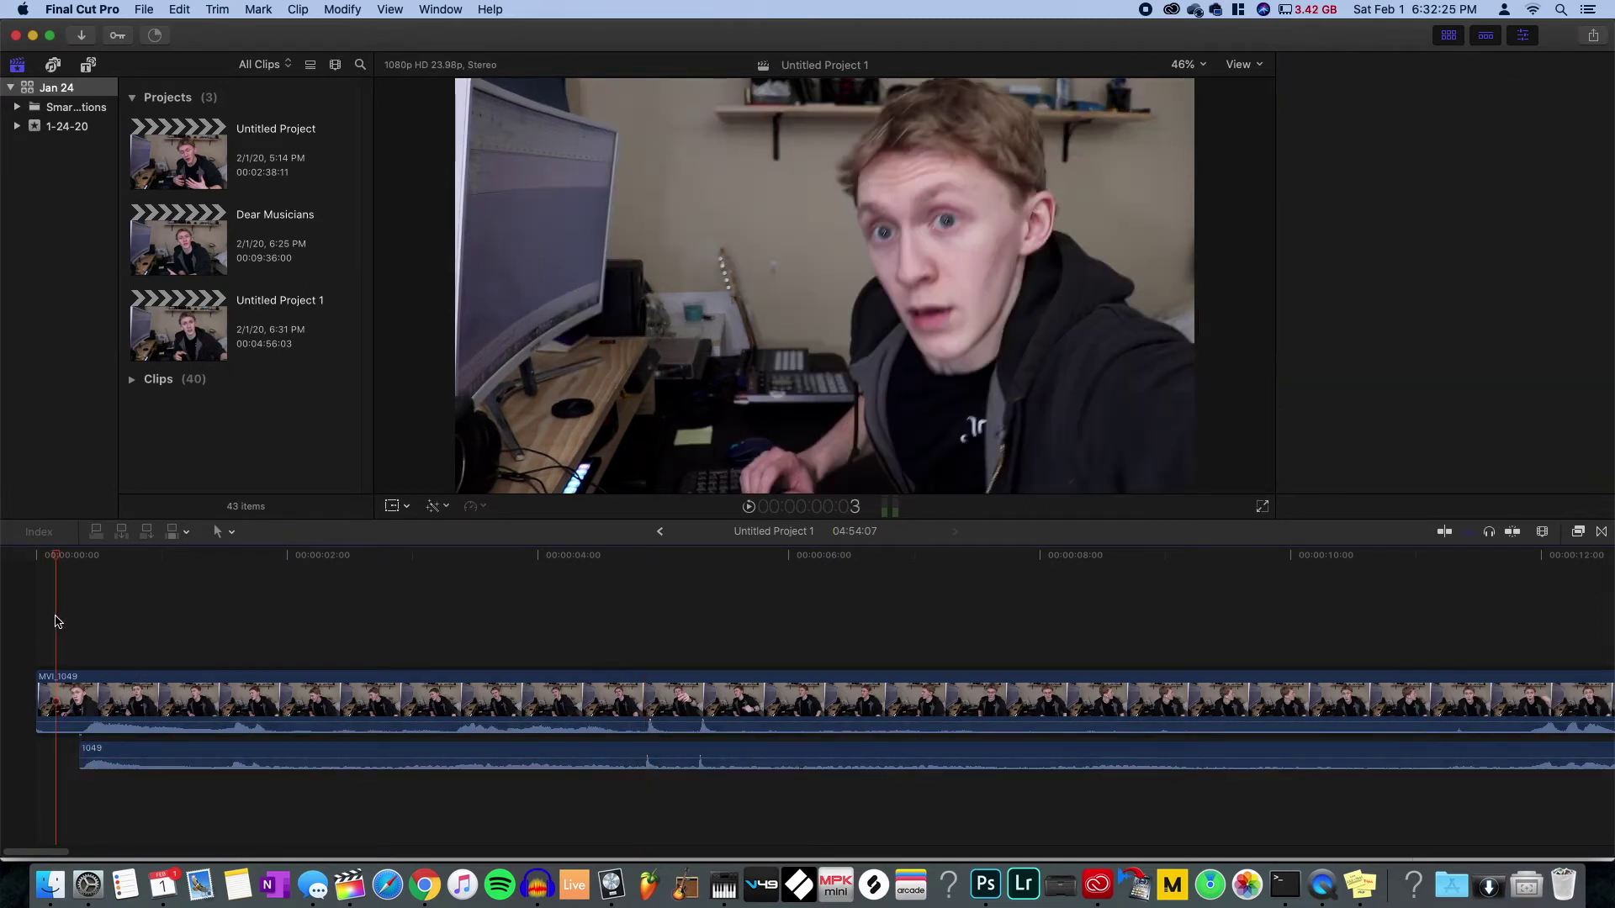
drag(90, 555, 642, 577)
key(z)
click(717, 760)
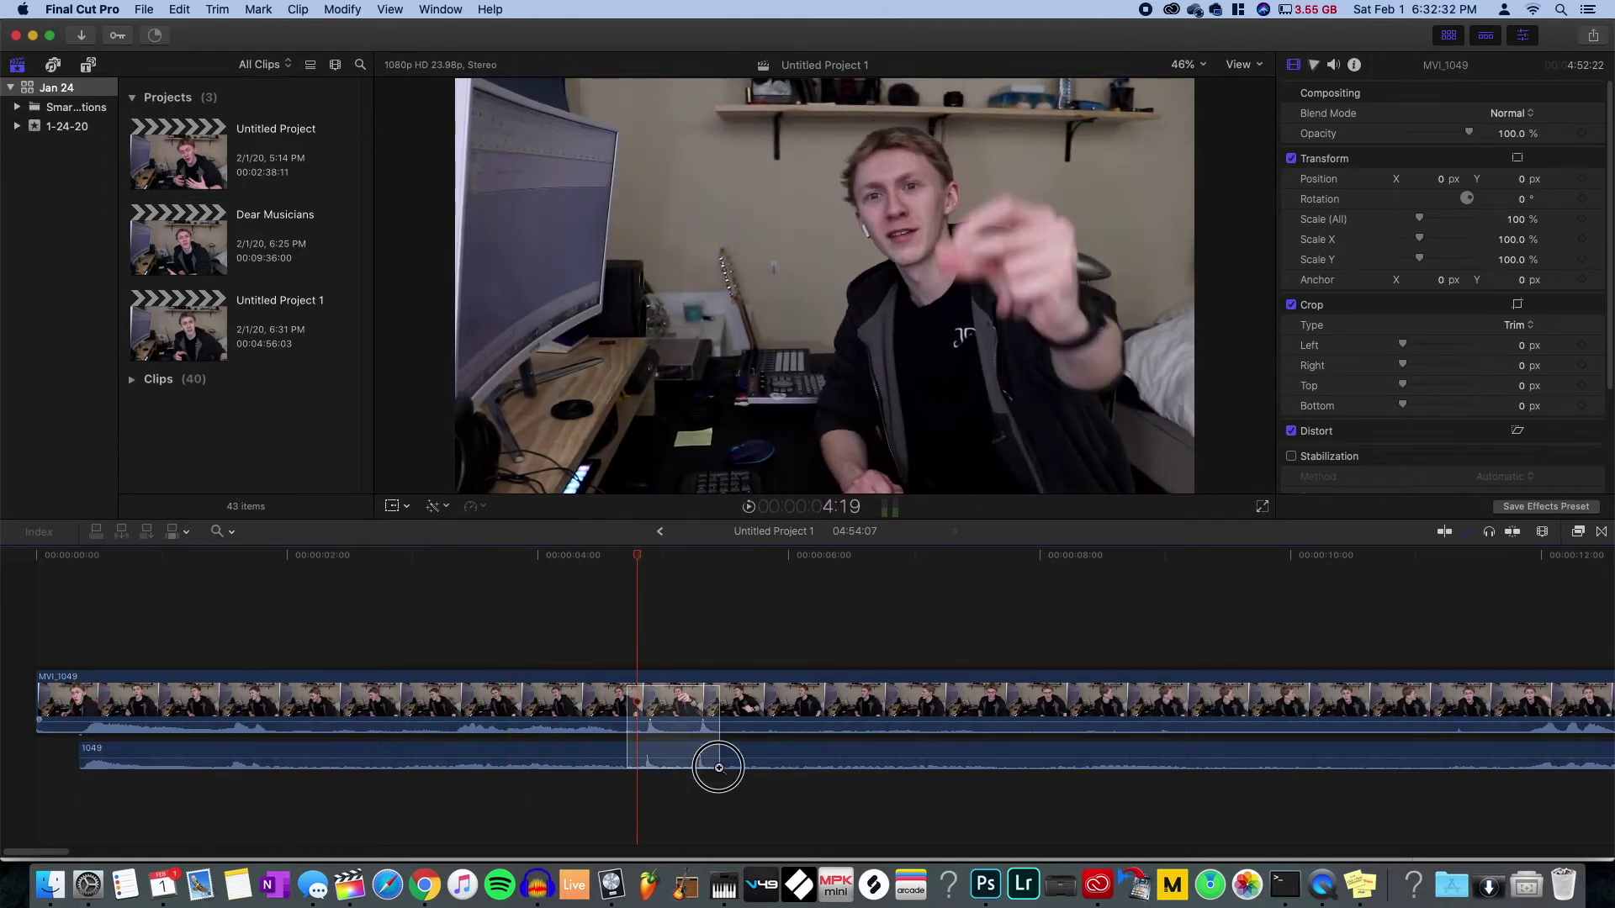
drag(270, 710, 1330, 793)
key(a)
mouse_move(168, 747)
mouse_down()
mouse_move(217, 747)
mouse_move(172, 747)
mouse_up()
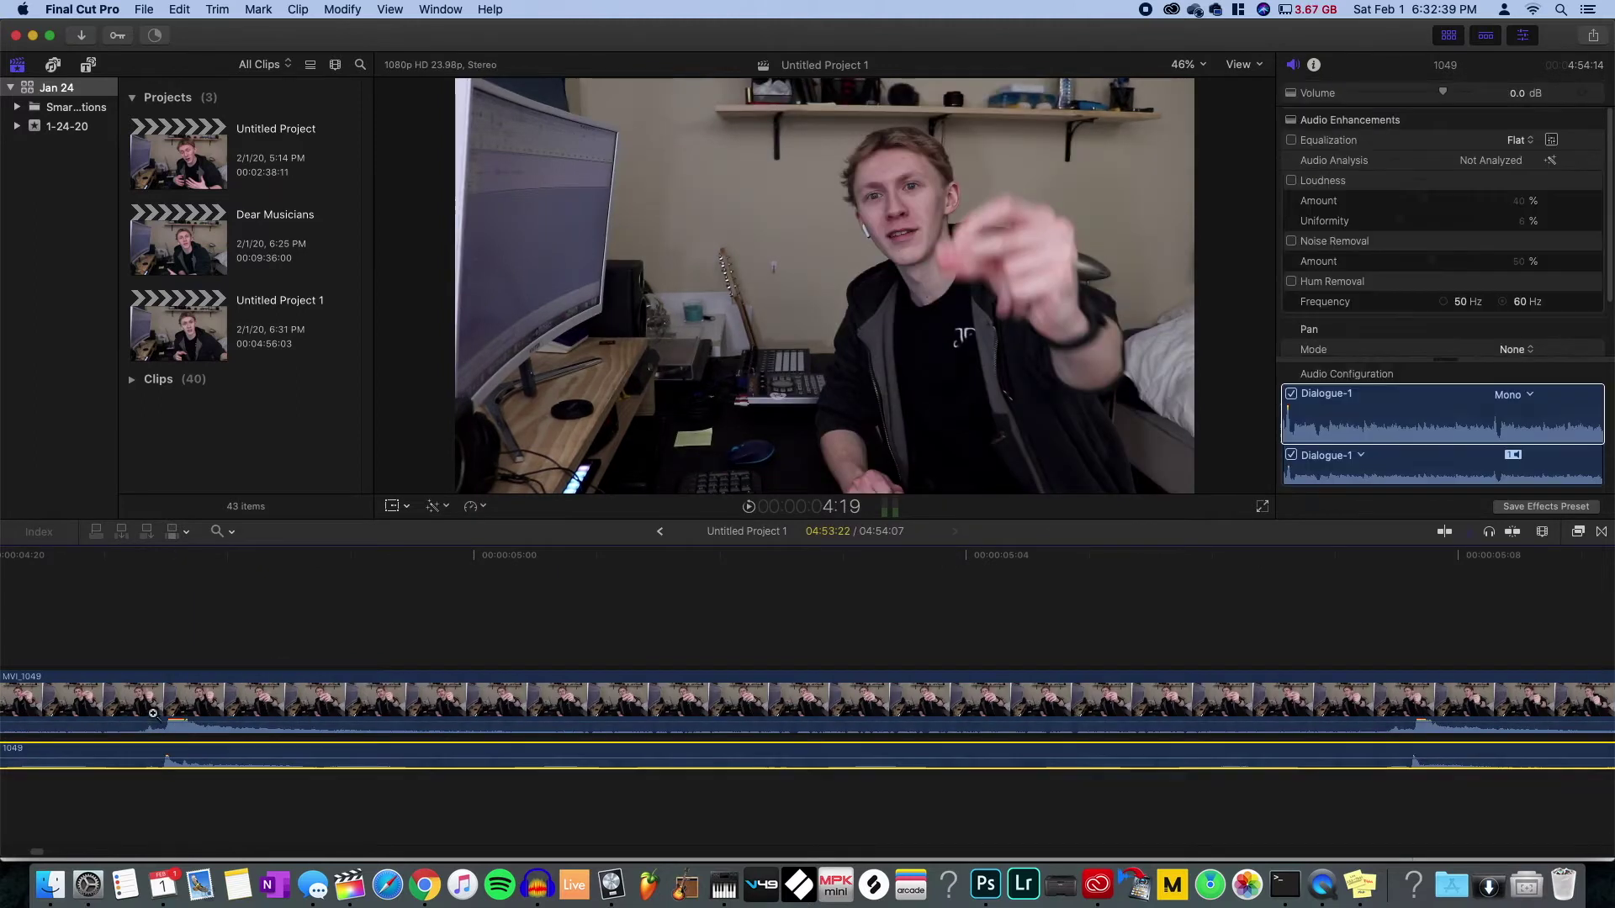
key(a)
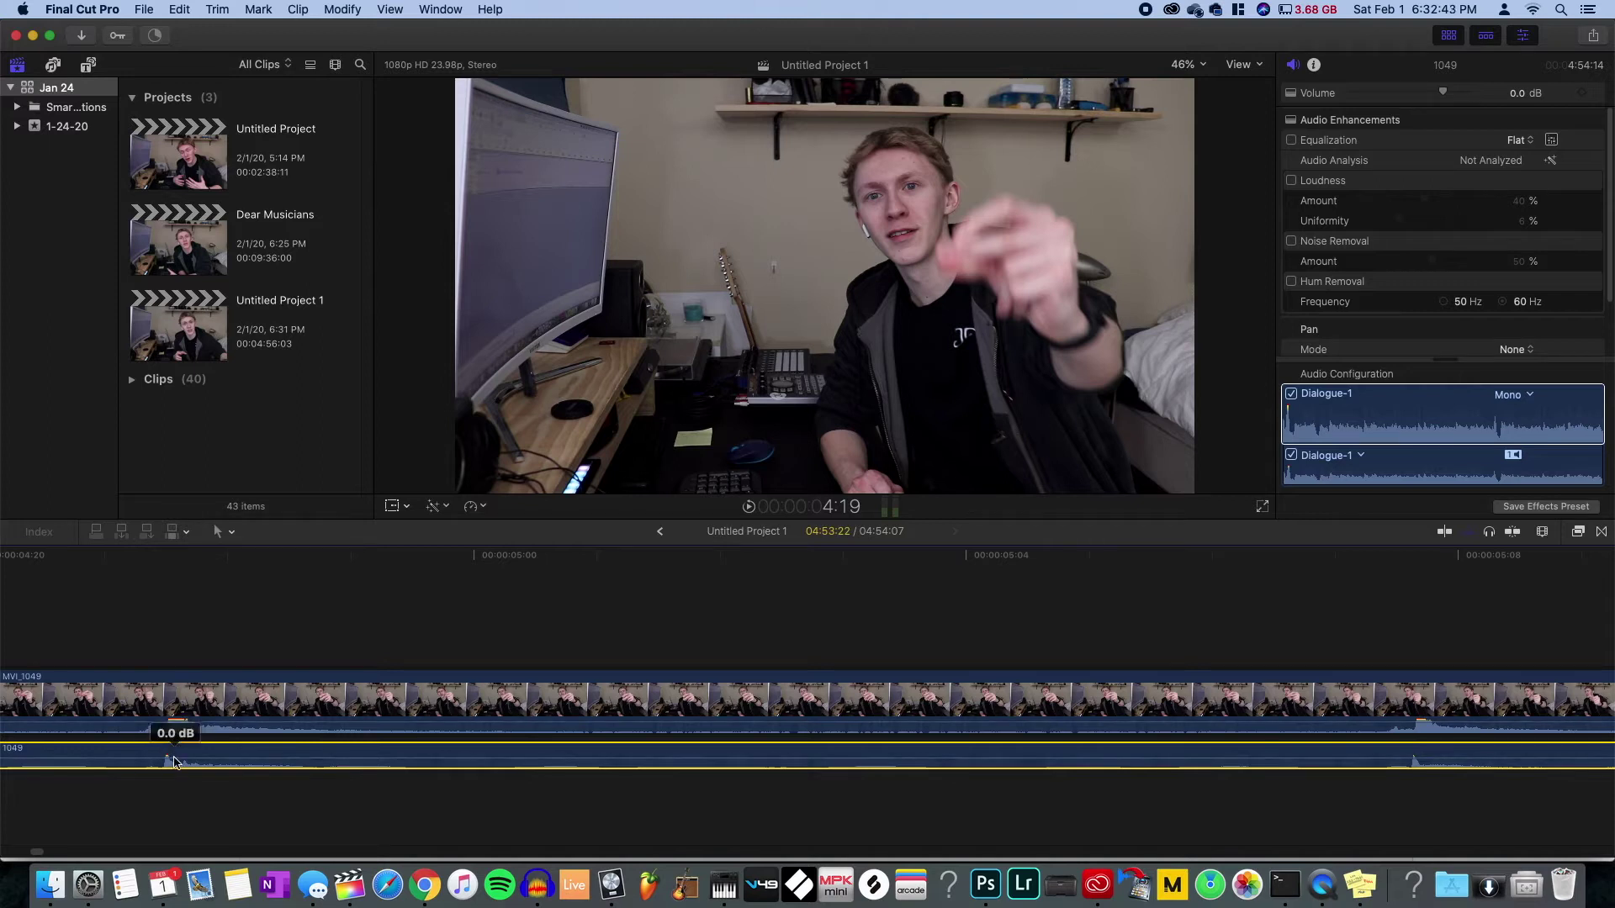
- Check how the two waveforms line up at the second snap spike near 00:00:05:08
scroll(202, 753, right, 10)
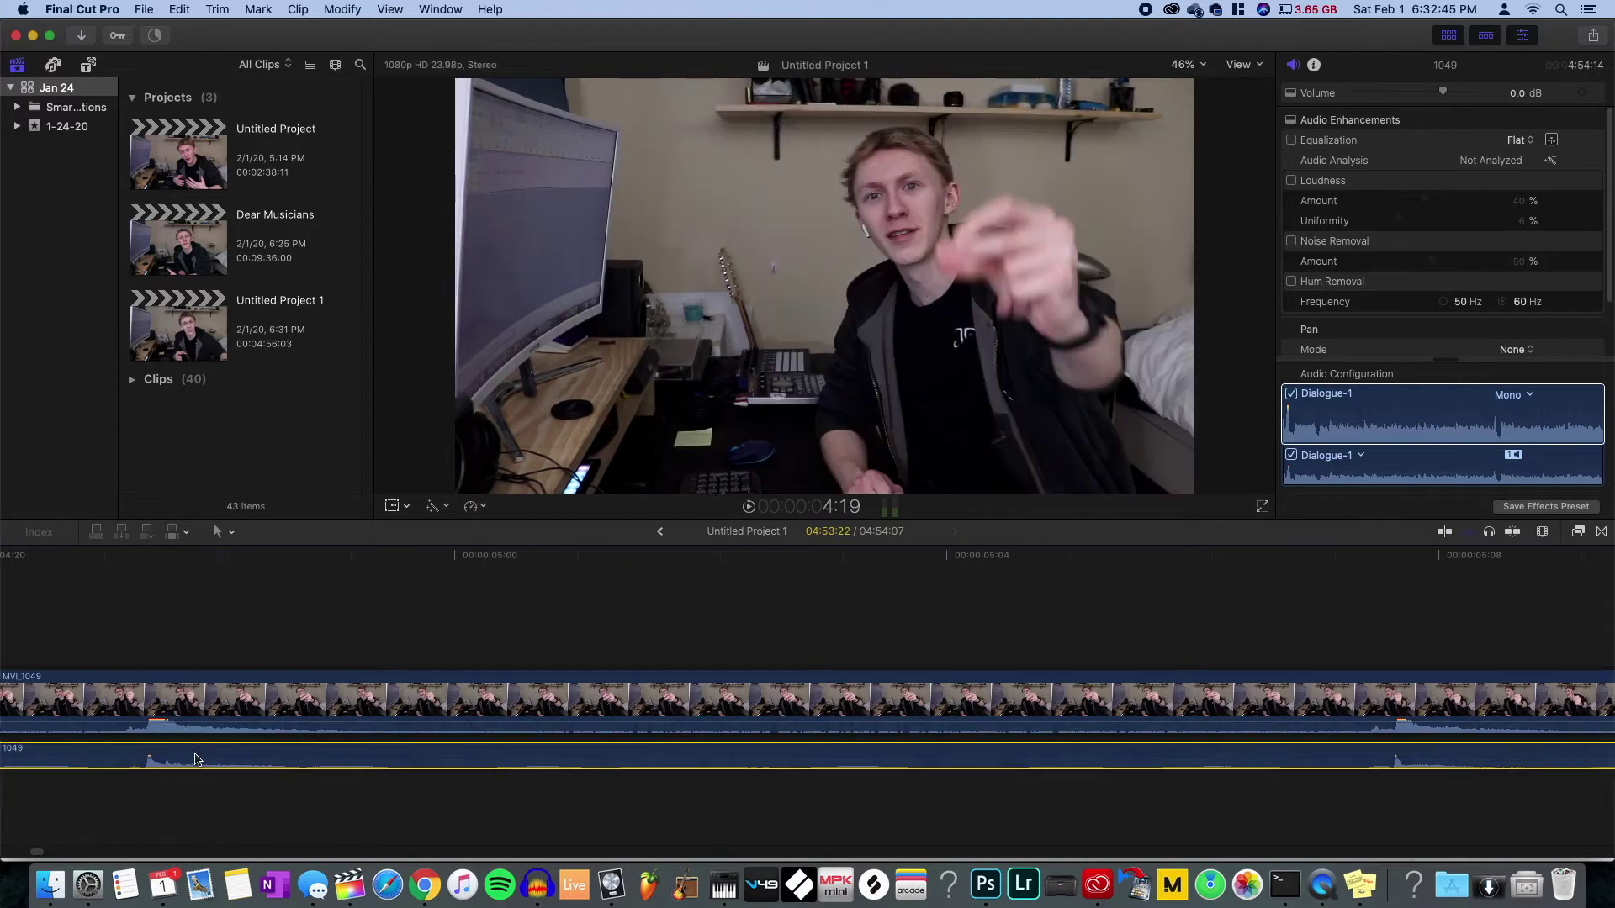
scroll(593, 822, right, 10)
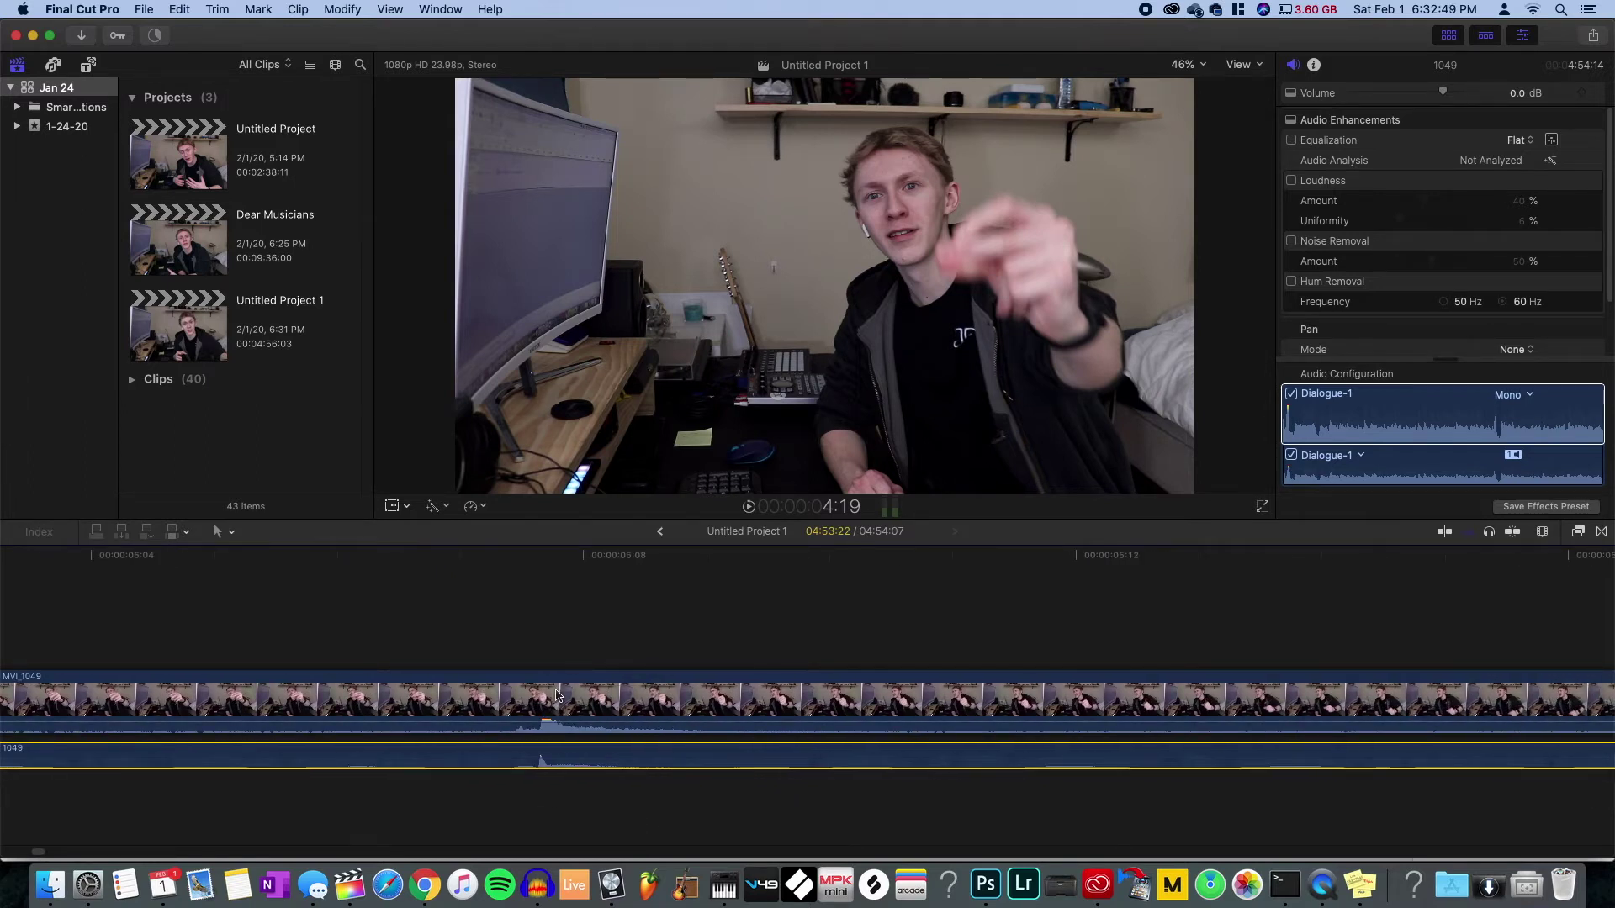
click(543, 744)
click(294, 750)
key(a)
drag(577, 744, 582, 746)
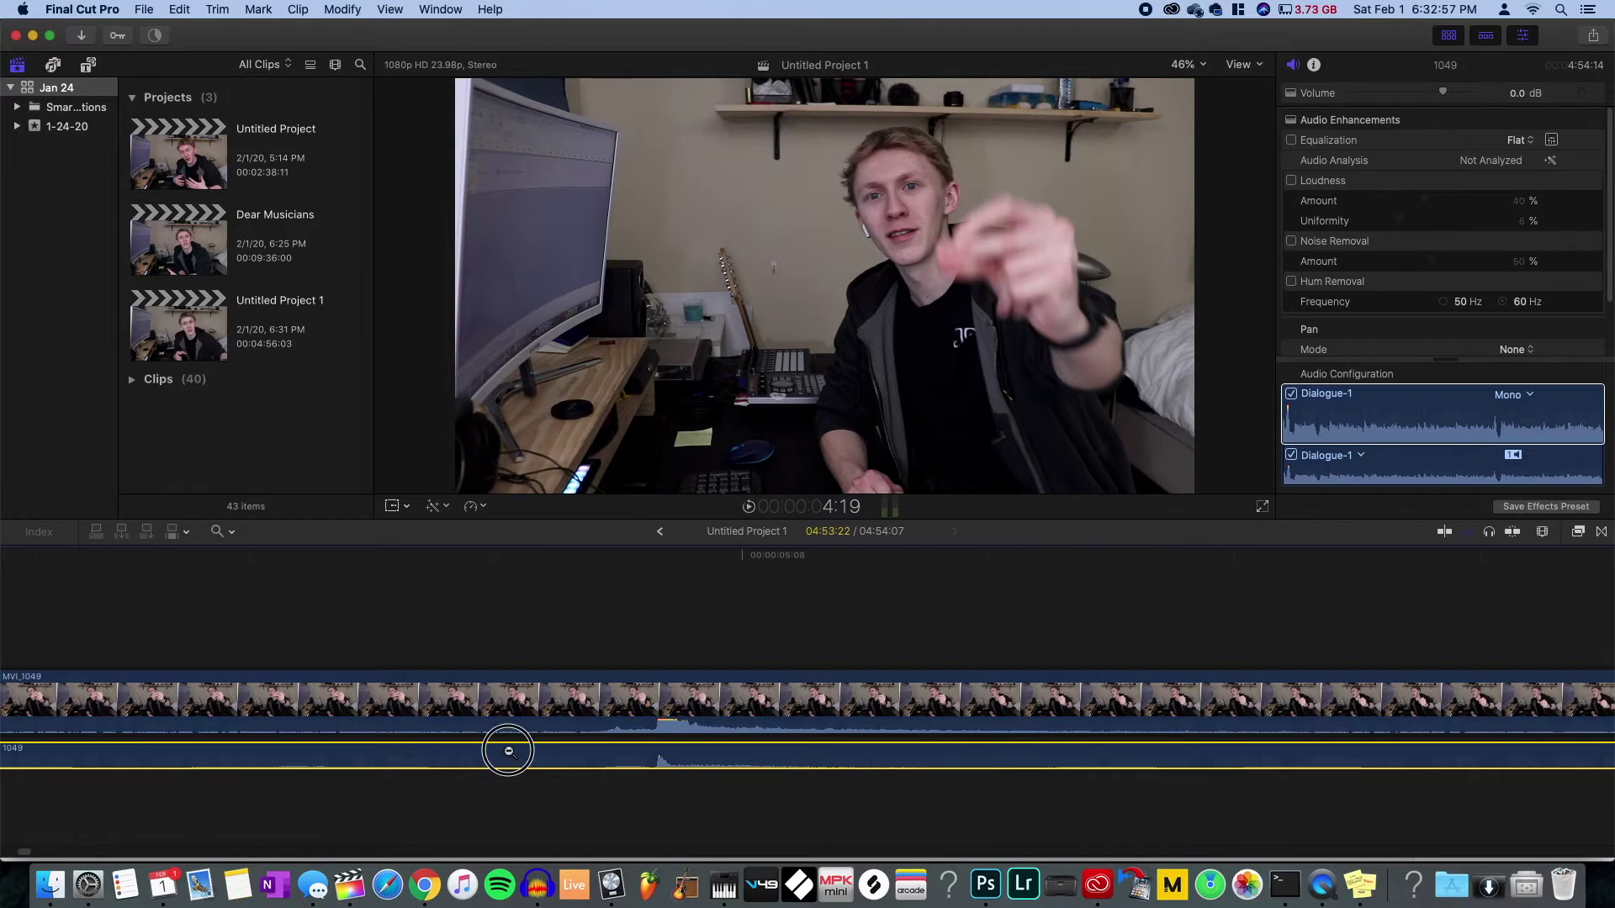
click(509, 751)
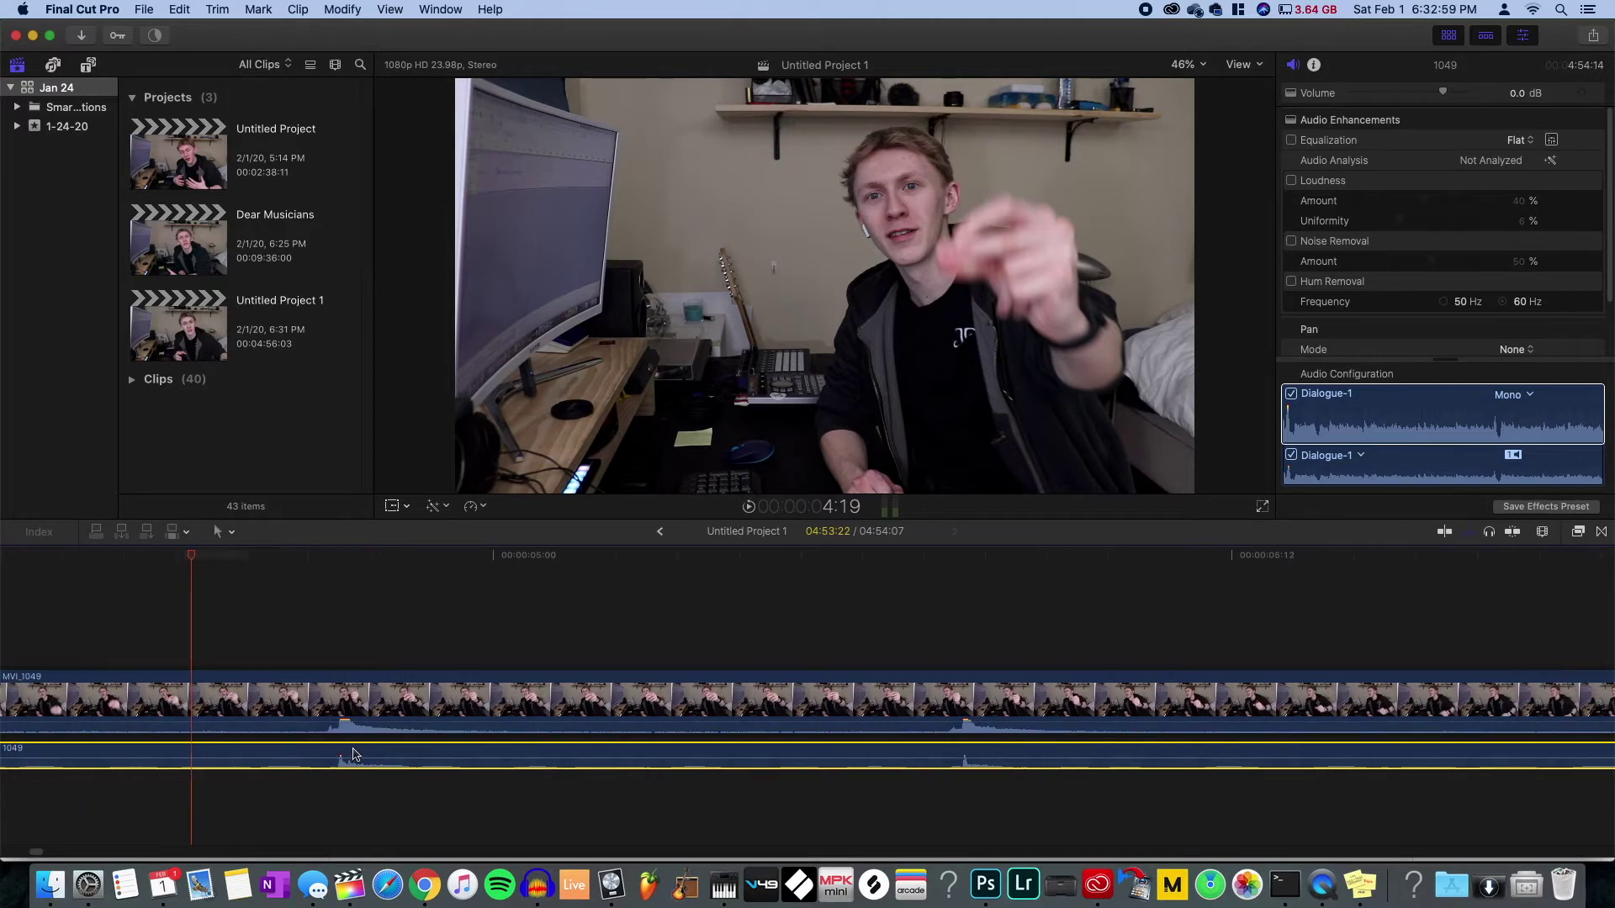
- Nudge the 1049 audio clip slightly to match the onset of MVI_1049's first snap spike at close range
click(317, 721)
key(a)
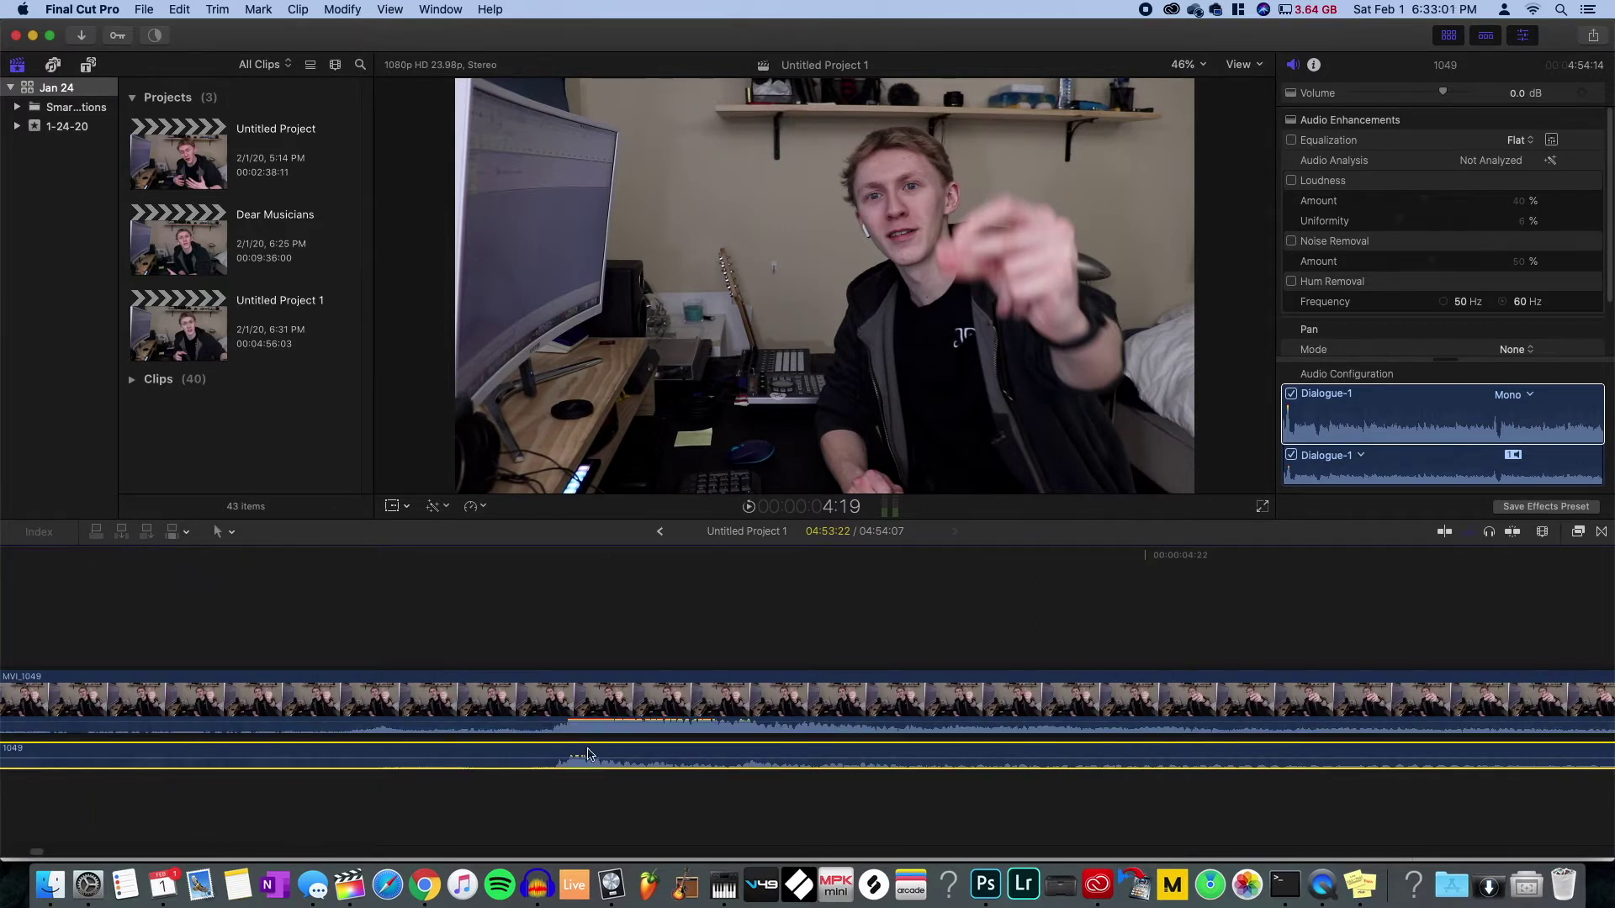
drag(589, 751, 589, 749)
drag(799, 751, 790, 749)
key(z)
click(744, 783)
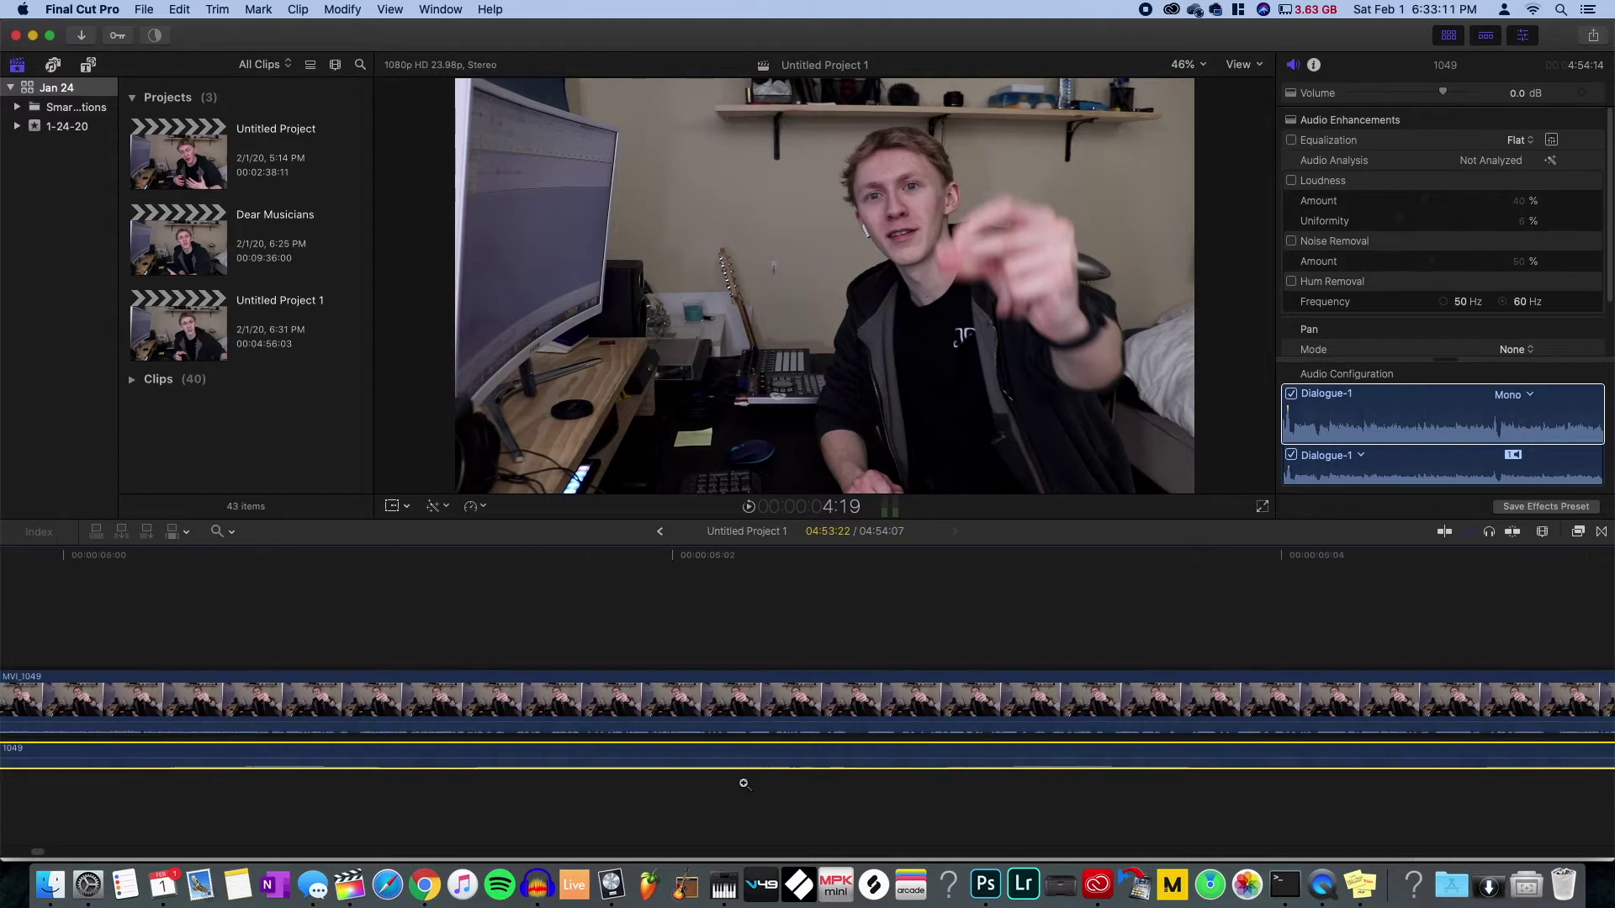
- Examine whether the MVI_1049 and 1049 waveforms are still in sync near the end of the clips, around 00:04:50
alt+click(742, 783)
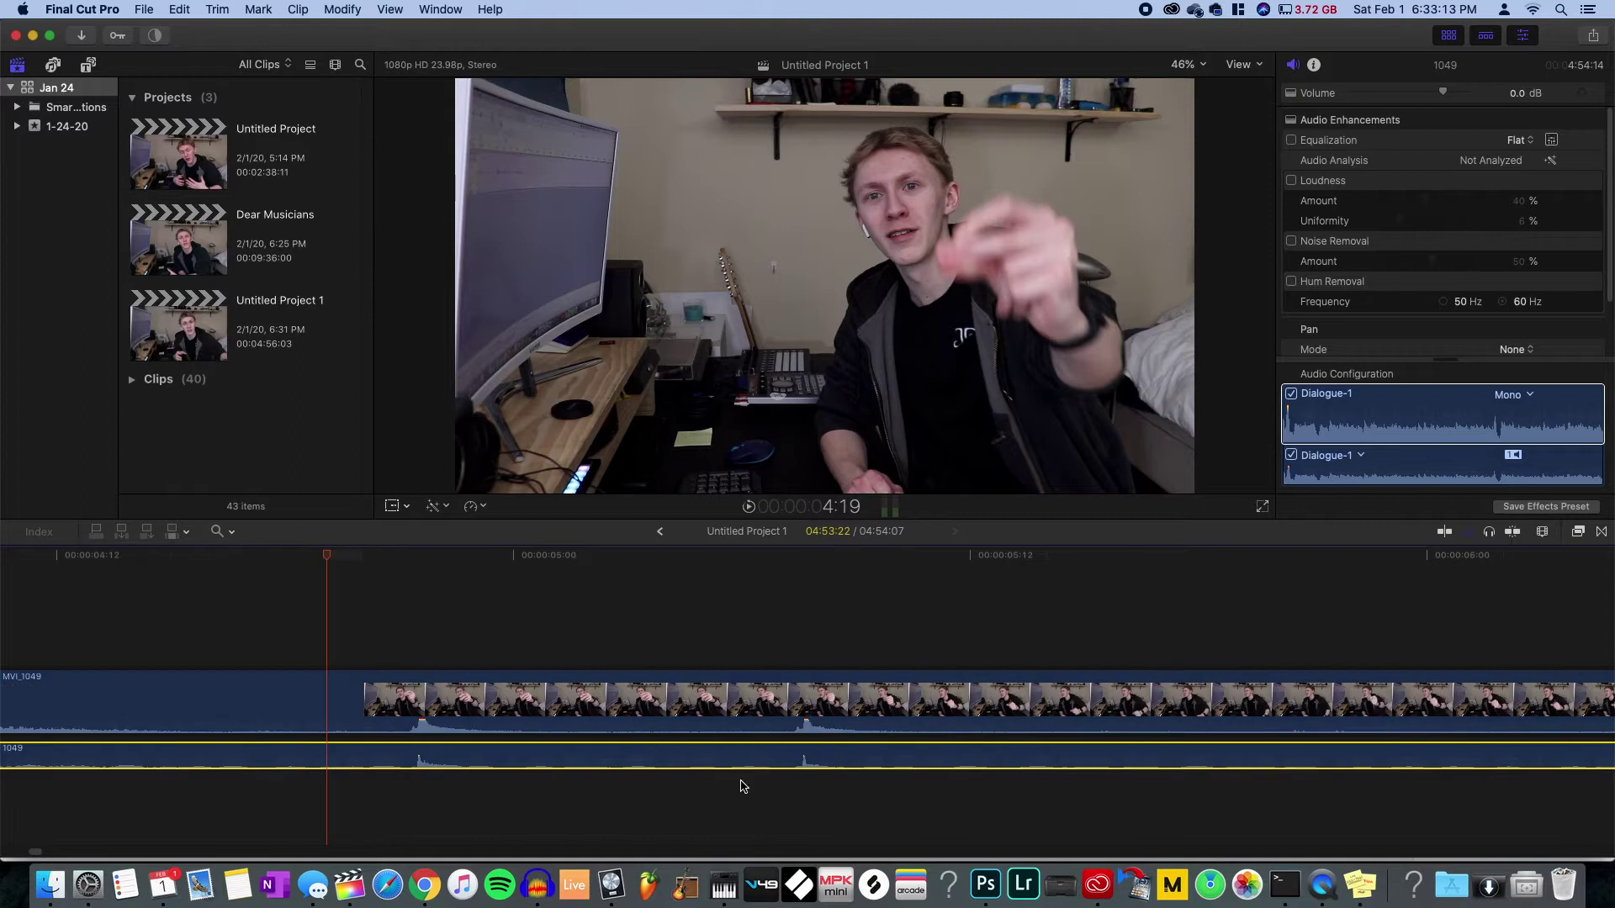
alt+click(742, 783)
alt+click(741, 781)
alt+click(740, 780)
key(a)
scroll(219, 723, right, 15)
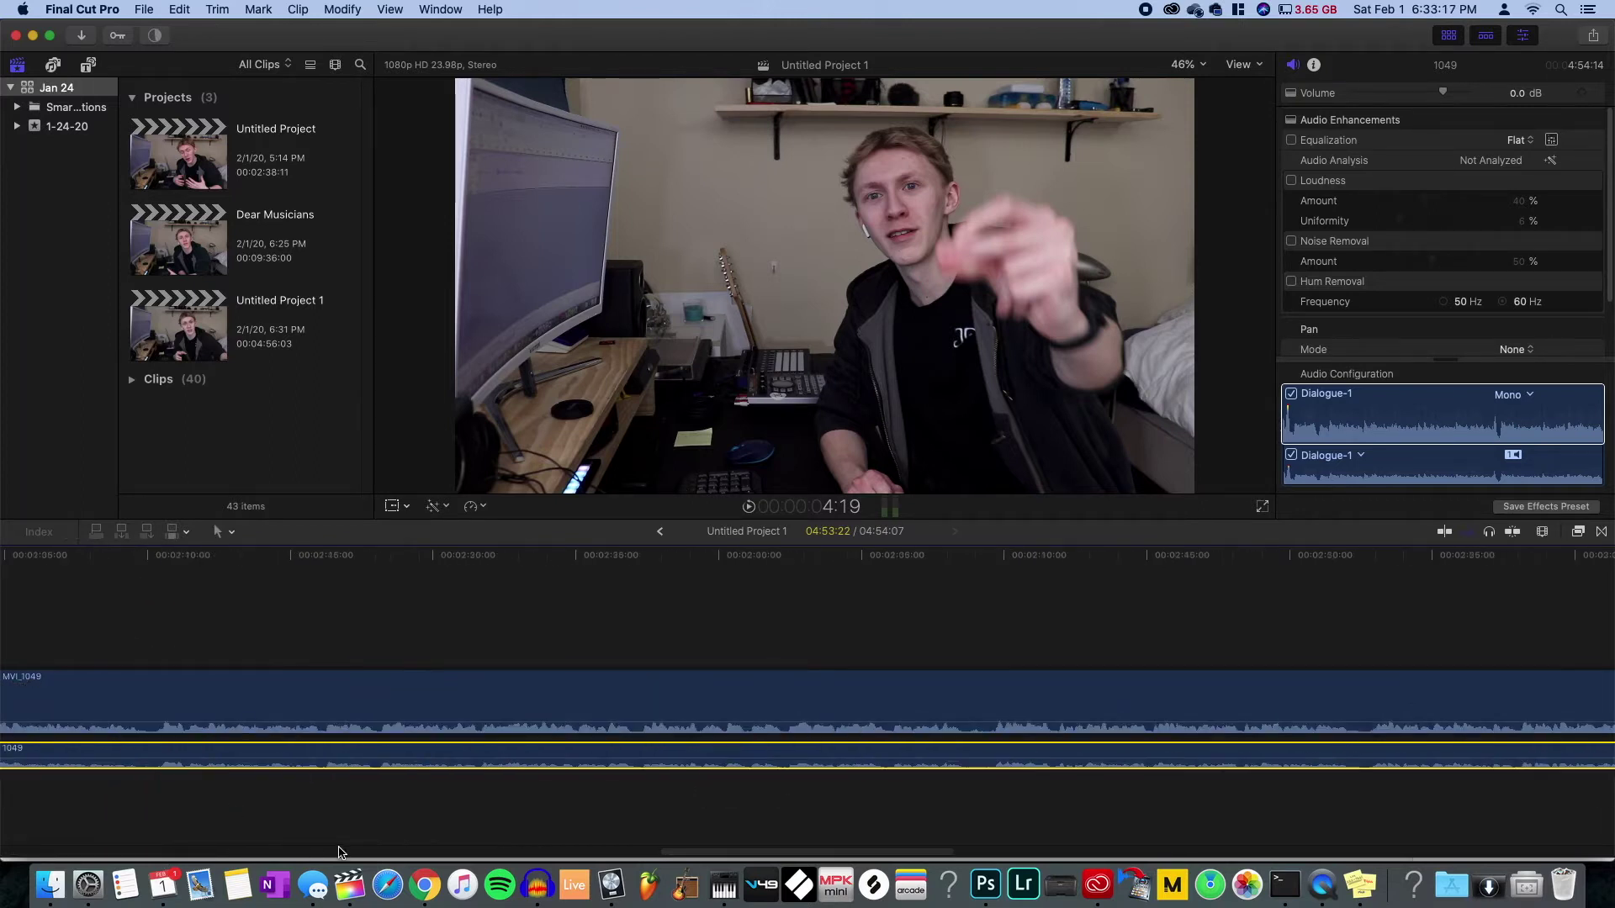
scroll(335, 853, right, 10)
key(z)
drag(1014, 620, 1246, 823)
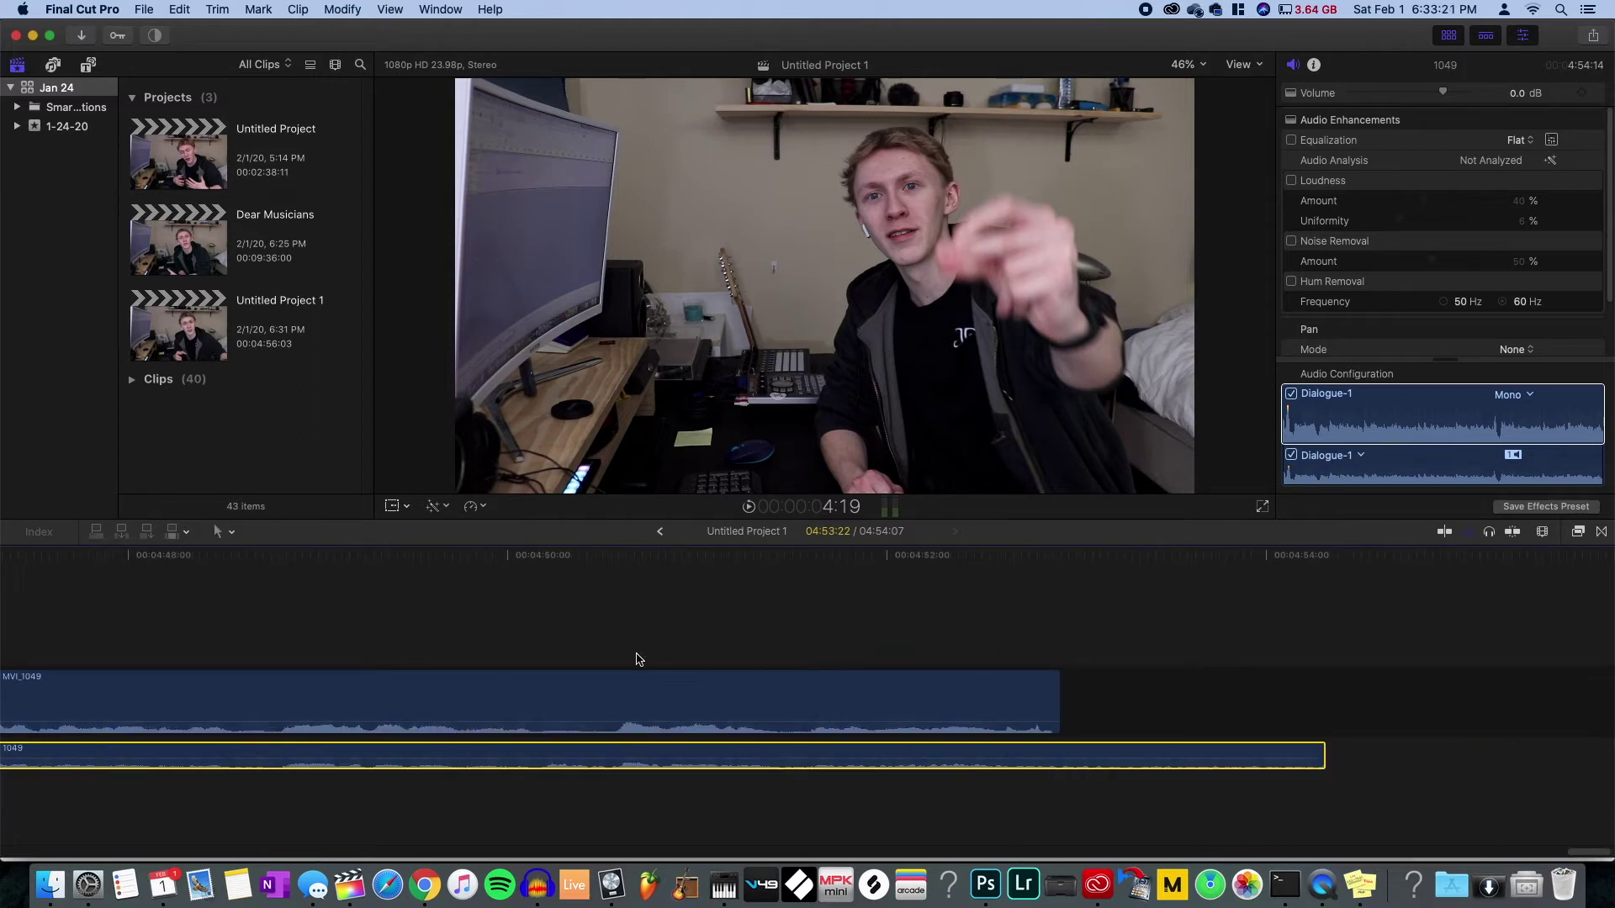
key(z)
drag(541, 646, 829, 778)
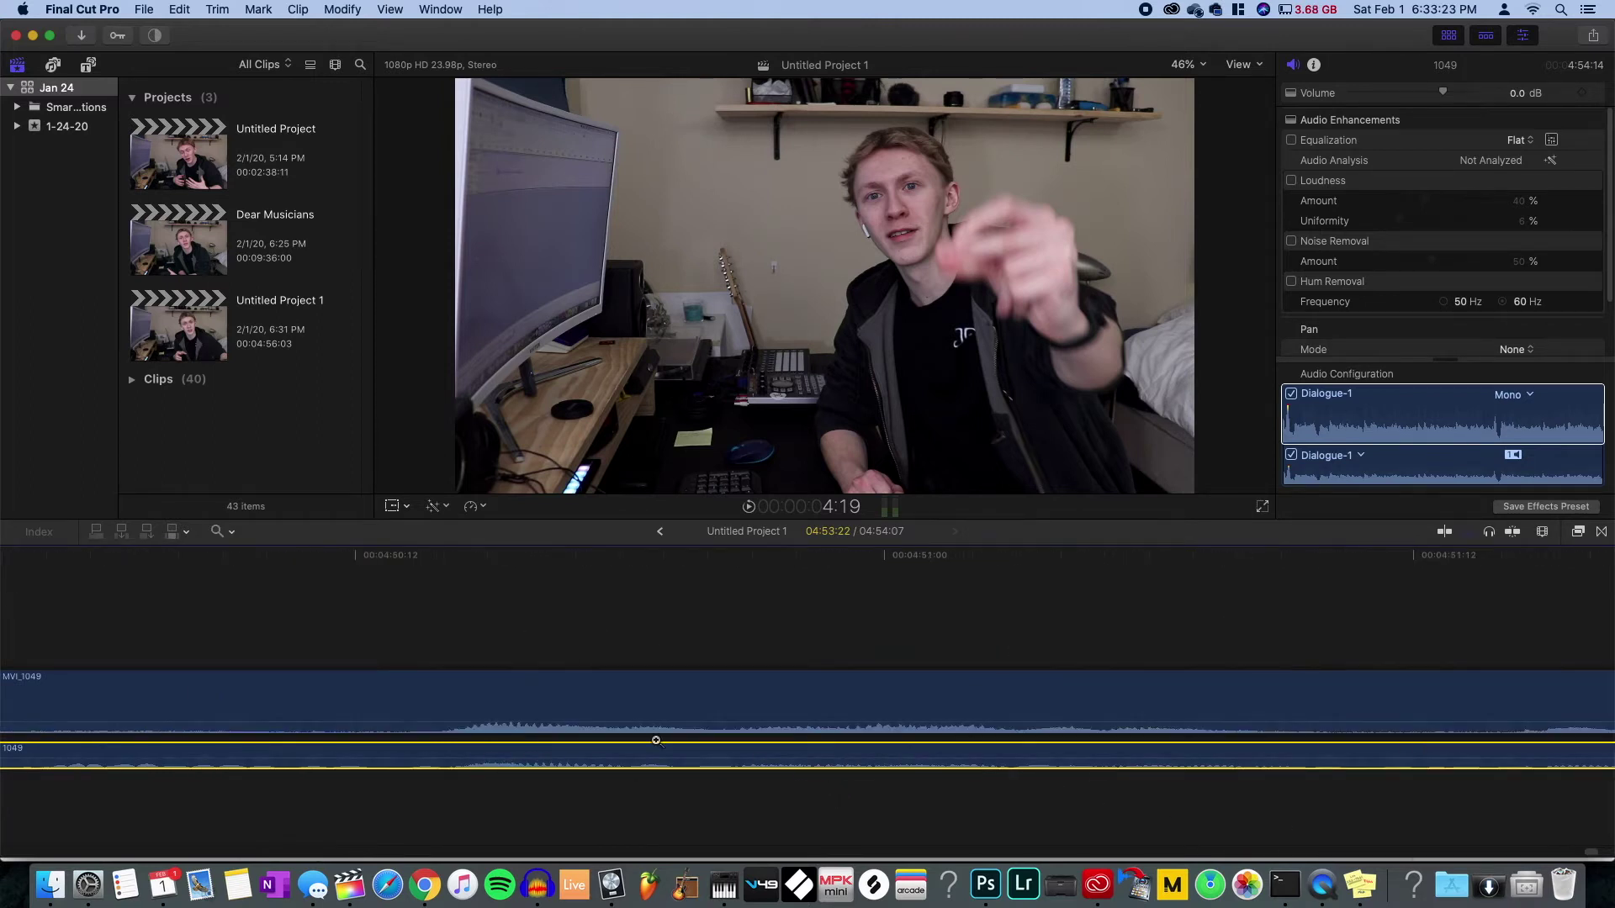
- Compare the onset of the speech in both waveforms around 00:04:50:13
click(548, 640)
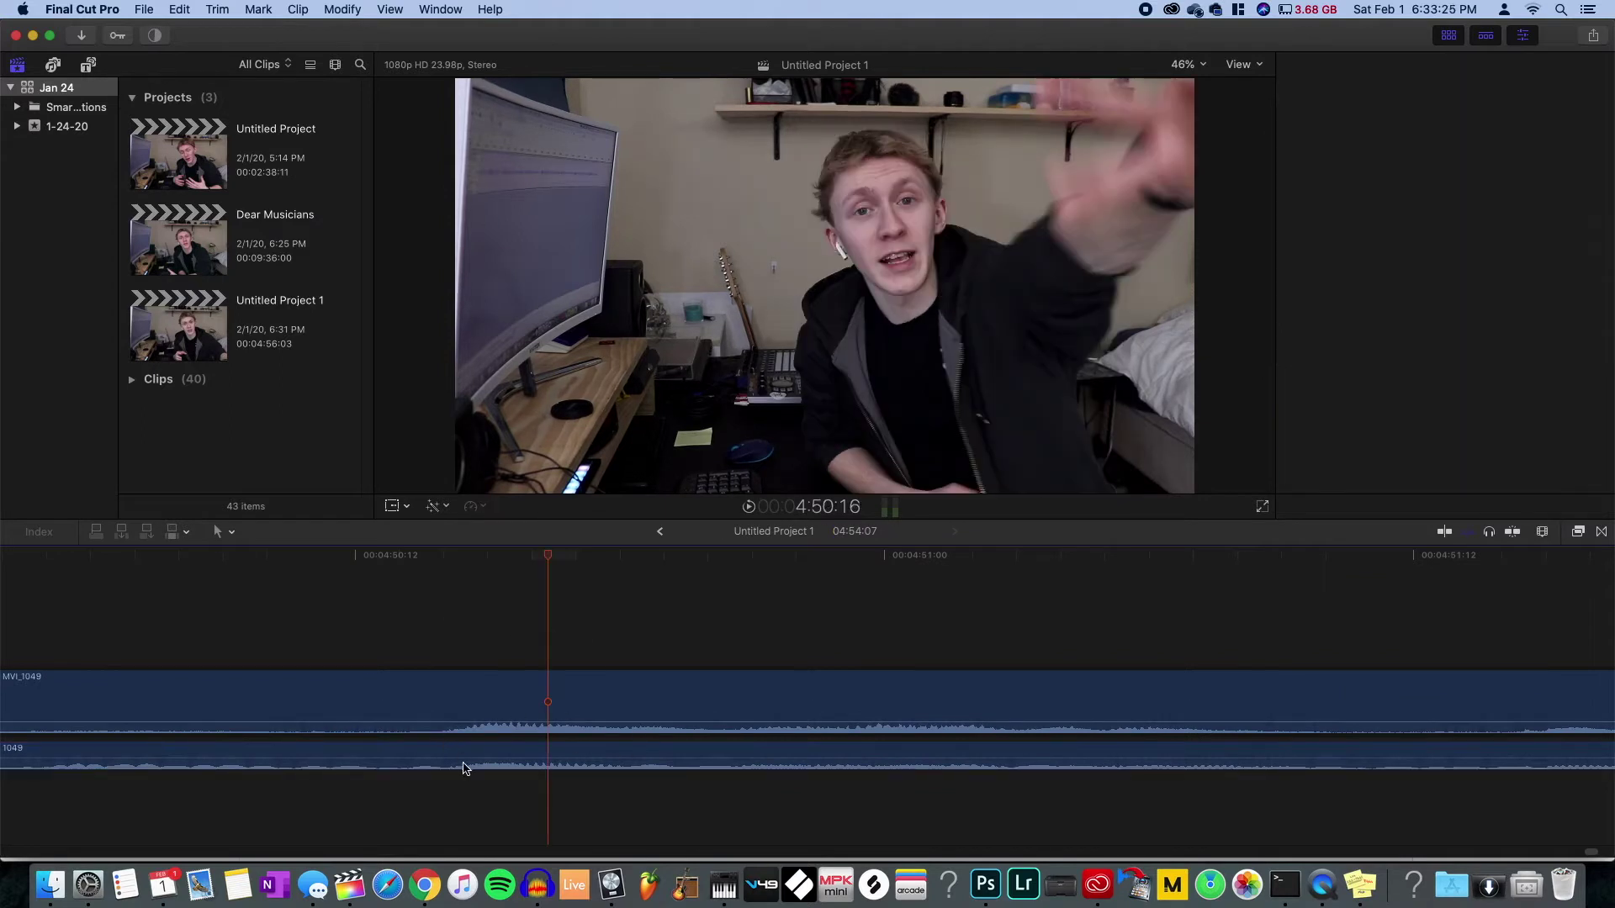
click(875, 767)
drag(1067, 766, 1067, 752)
click(728, 763)
click(432, 653)
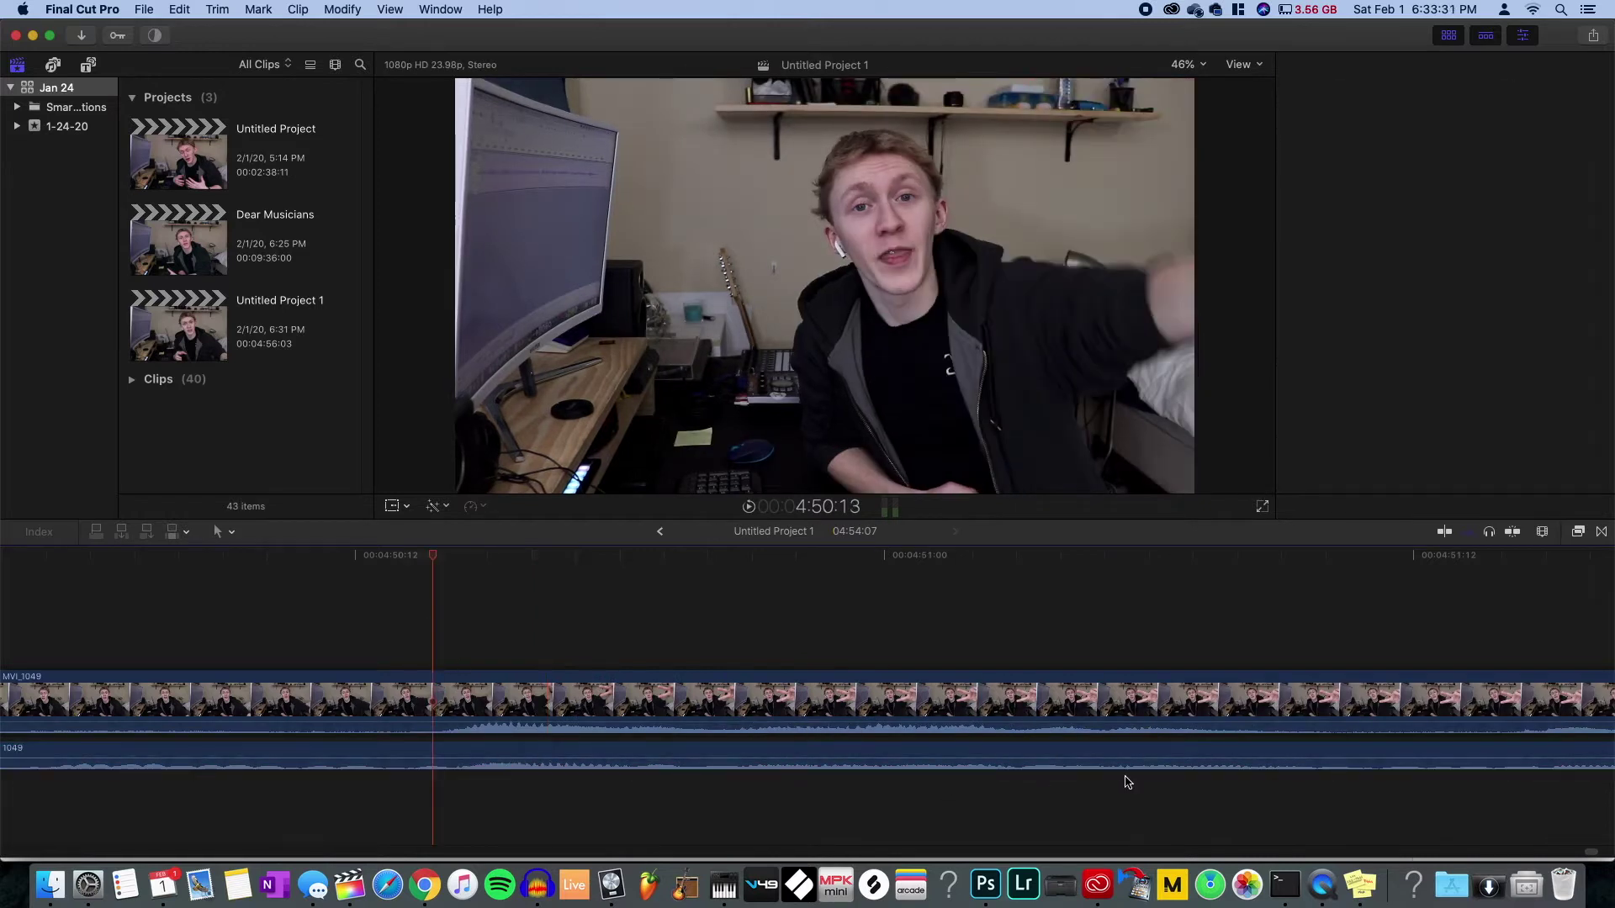
drag(1146, 761, 1147, 749)
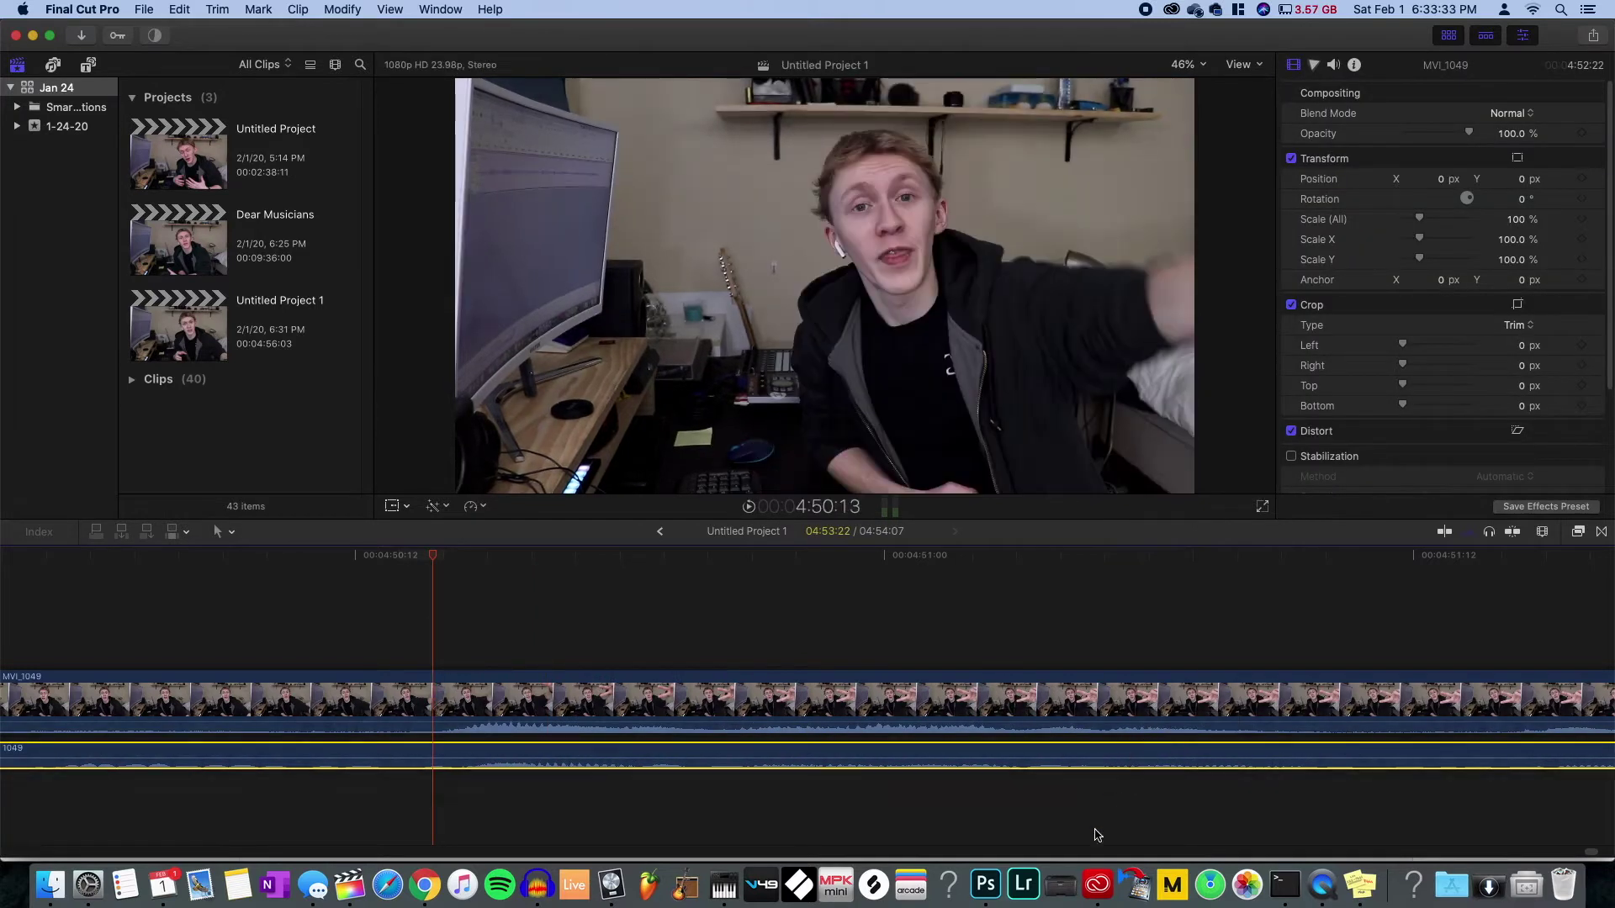
- Silence the camera audio of the MVI_1049 clip so only the separate 1049 recording is heard
click(1091, 831)
drag(658, 756, 775, 746)
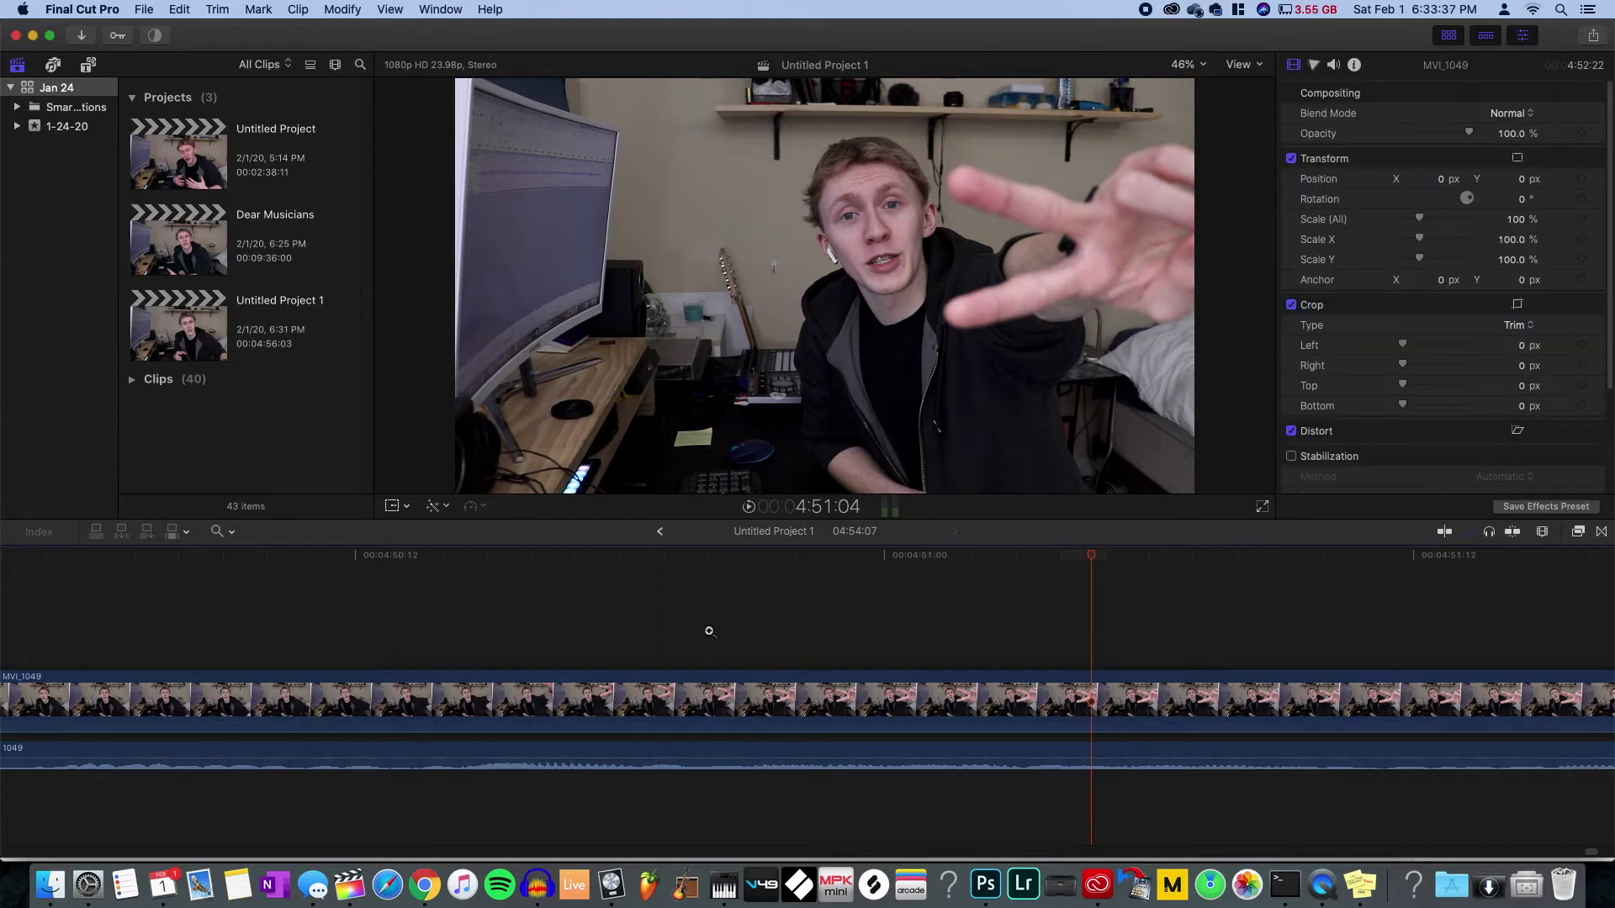
- Apply the Compressor effect from the audio Levels effects to the 1049 audio clip
key(z)
alt+click(710, 645)
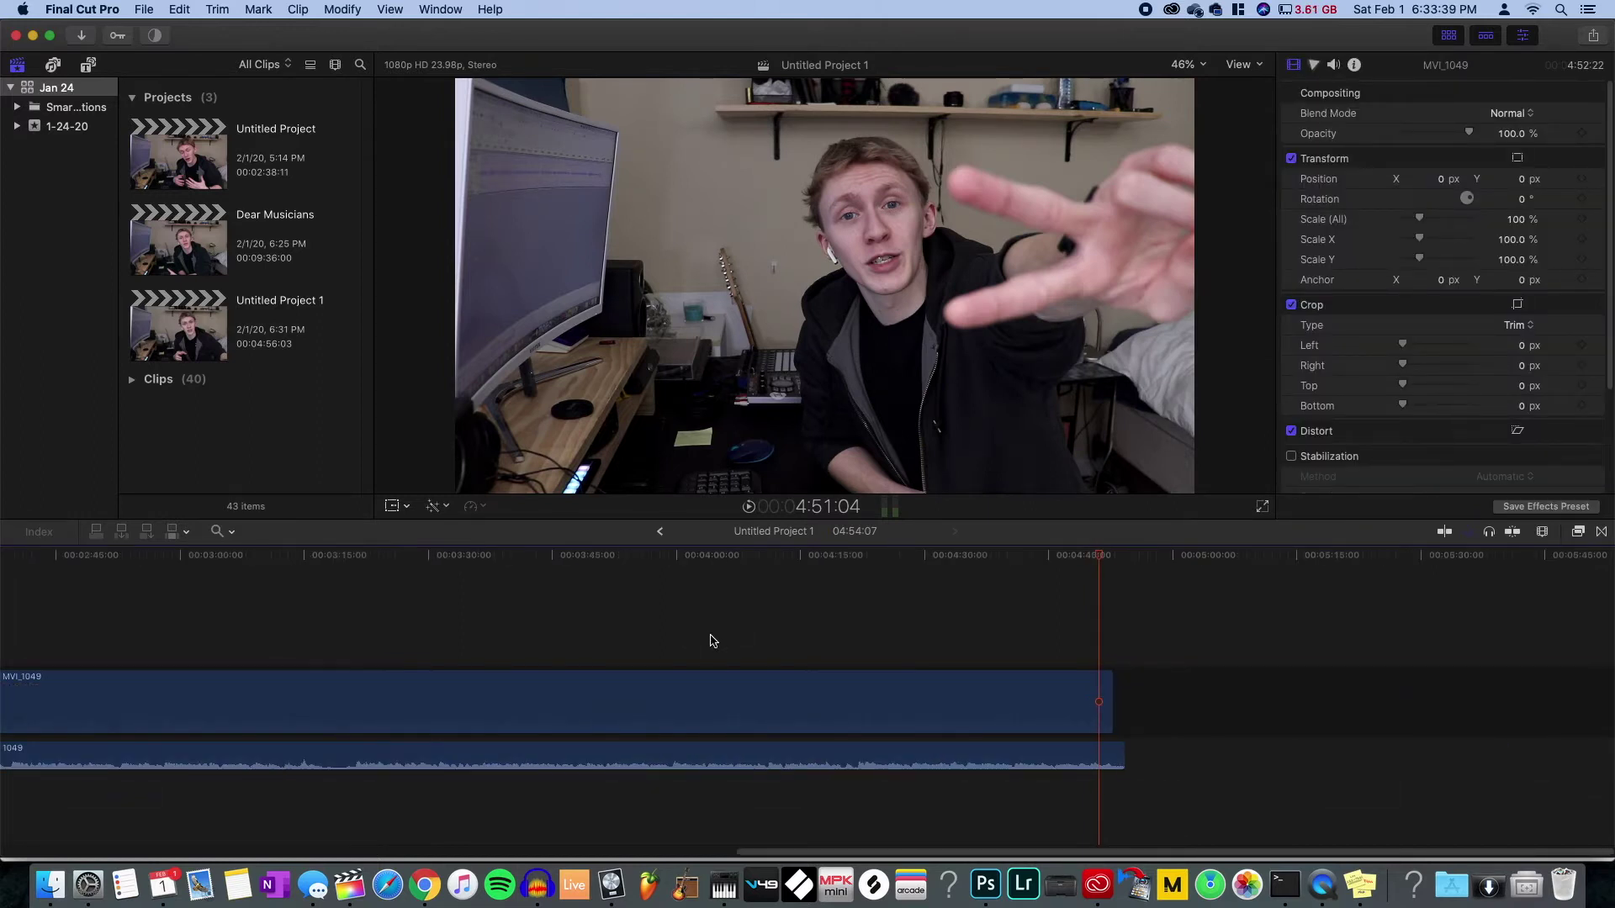
scroll(712, 636, left, 15)
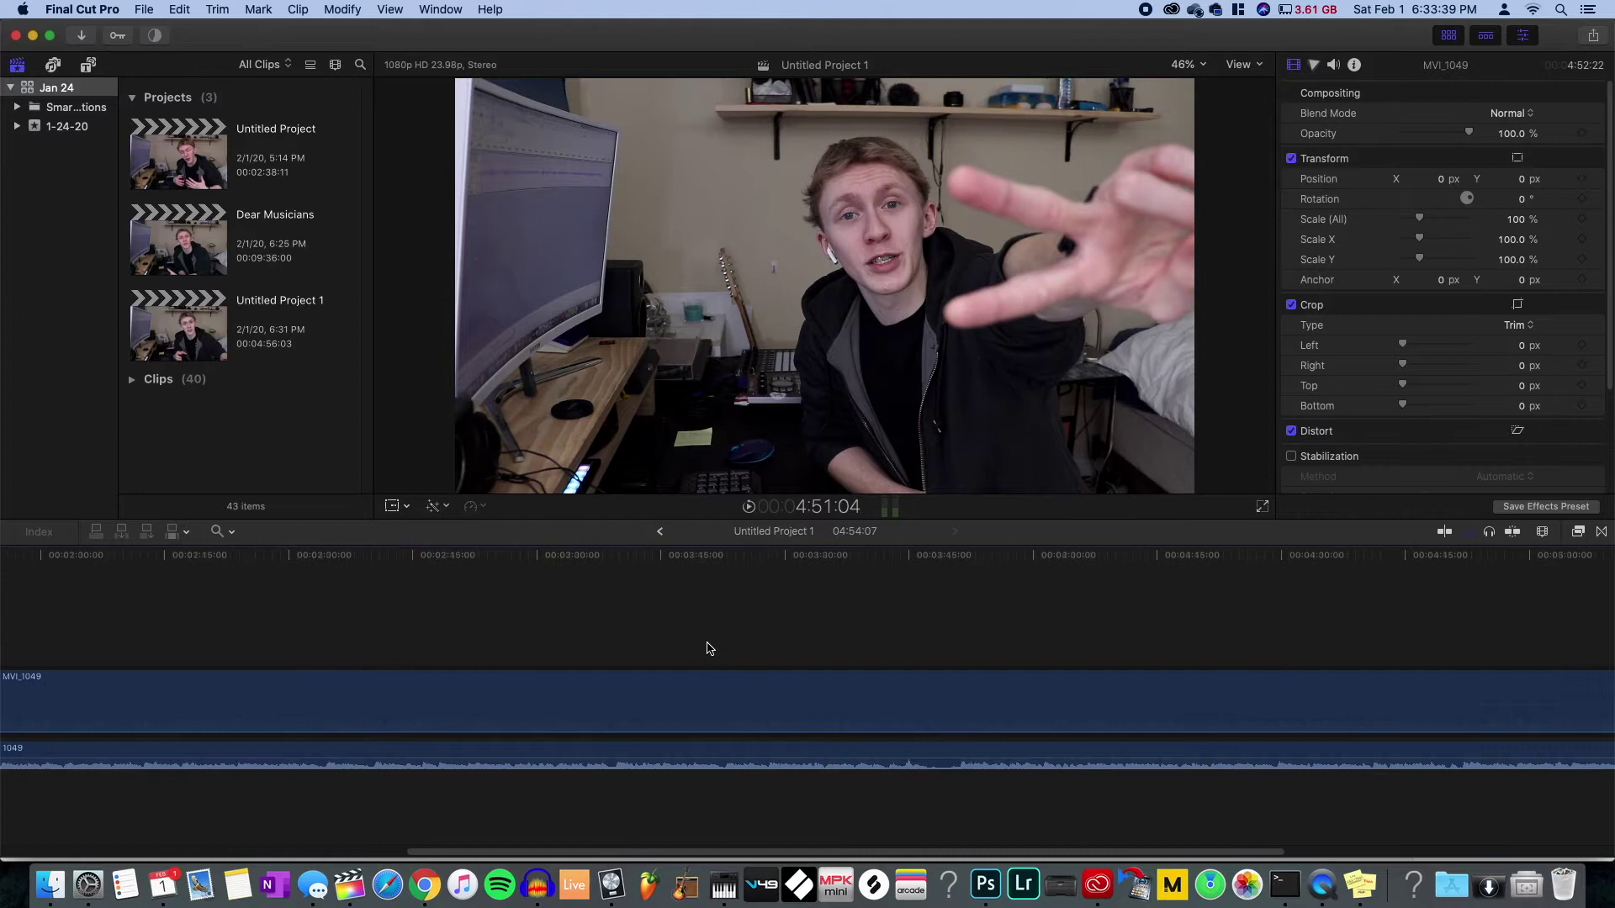
click(51, 641)
click(84, 748)
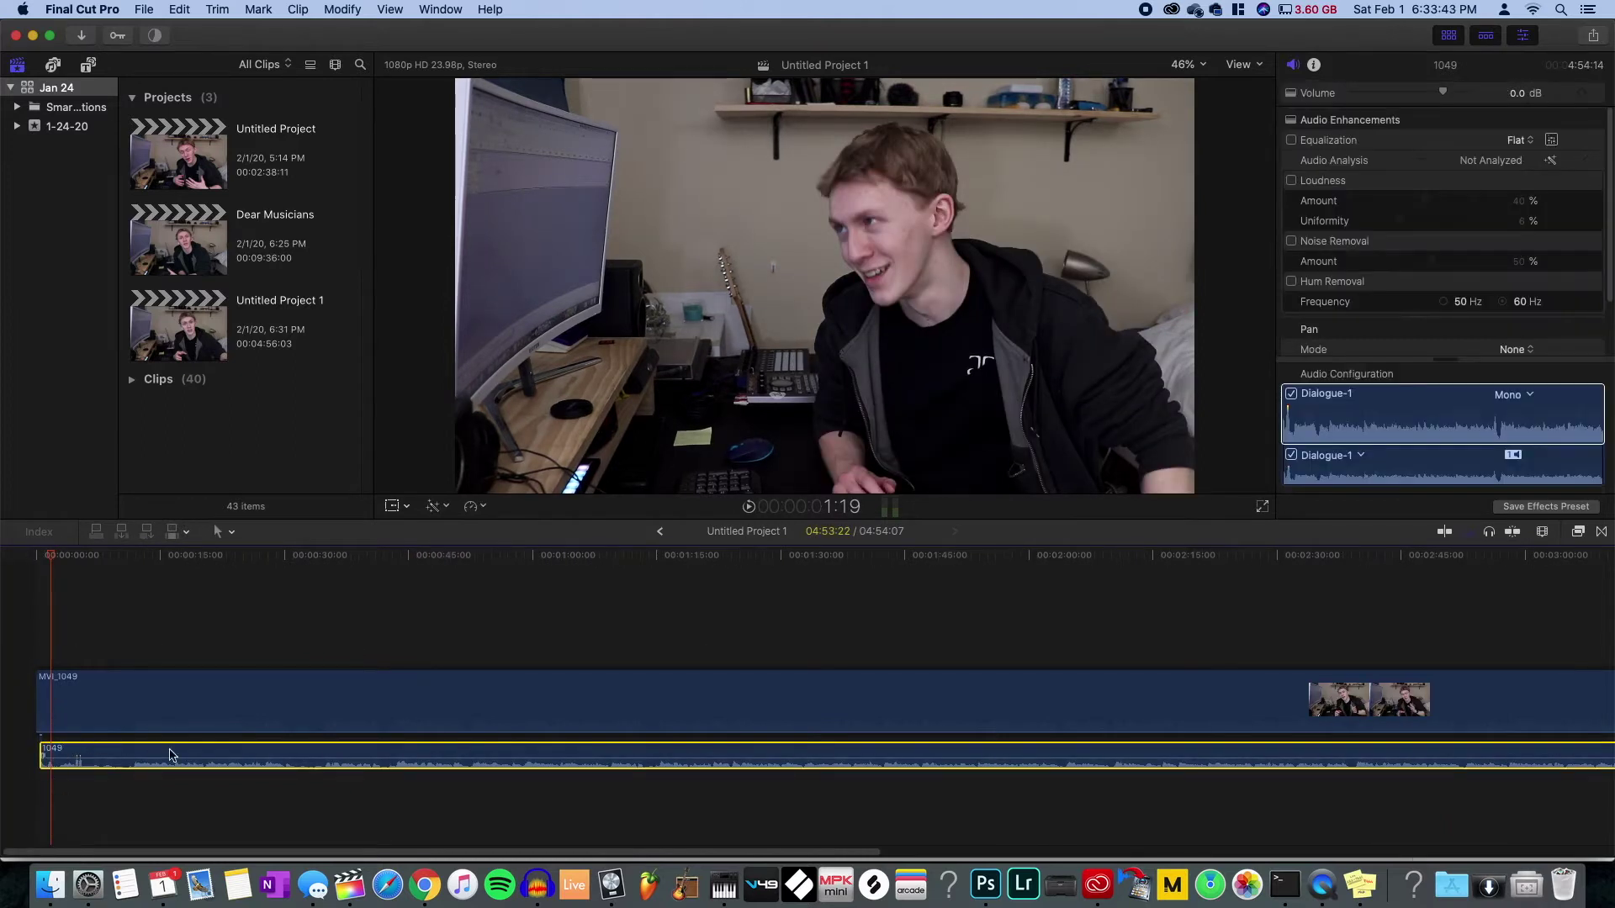
click(1578, 532)
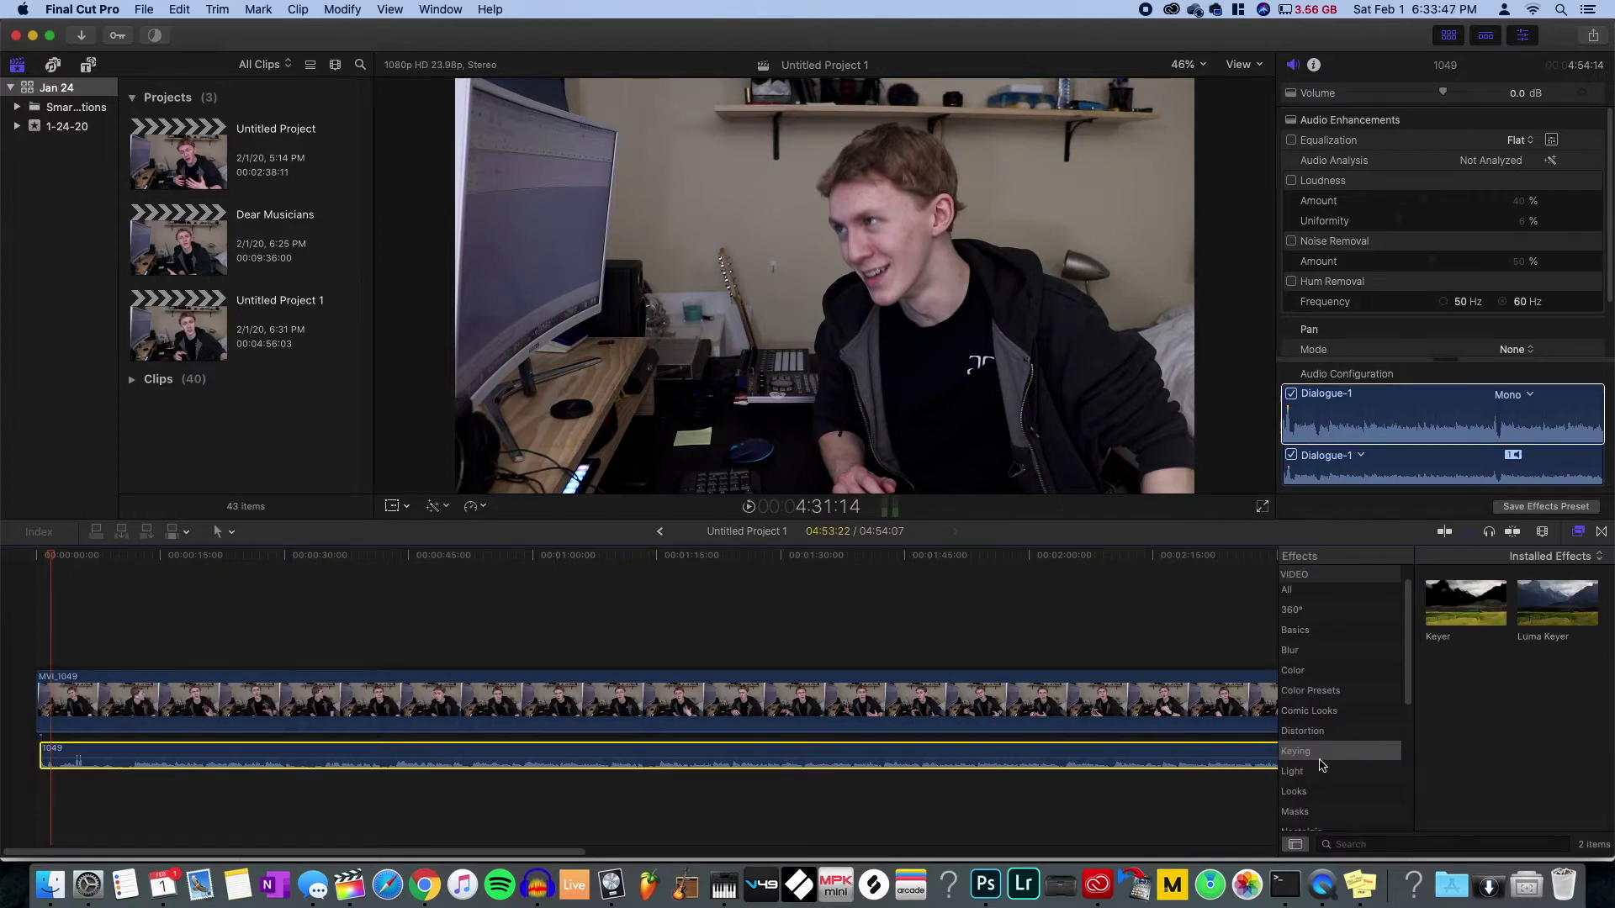
scroll(1317, 755, down, 5)
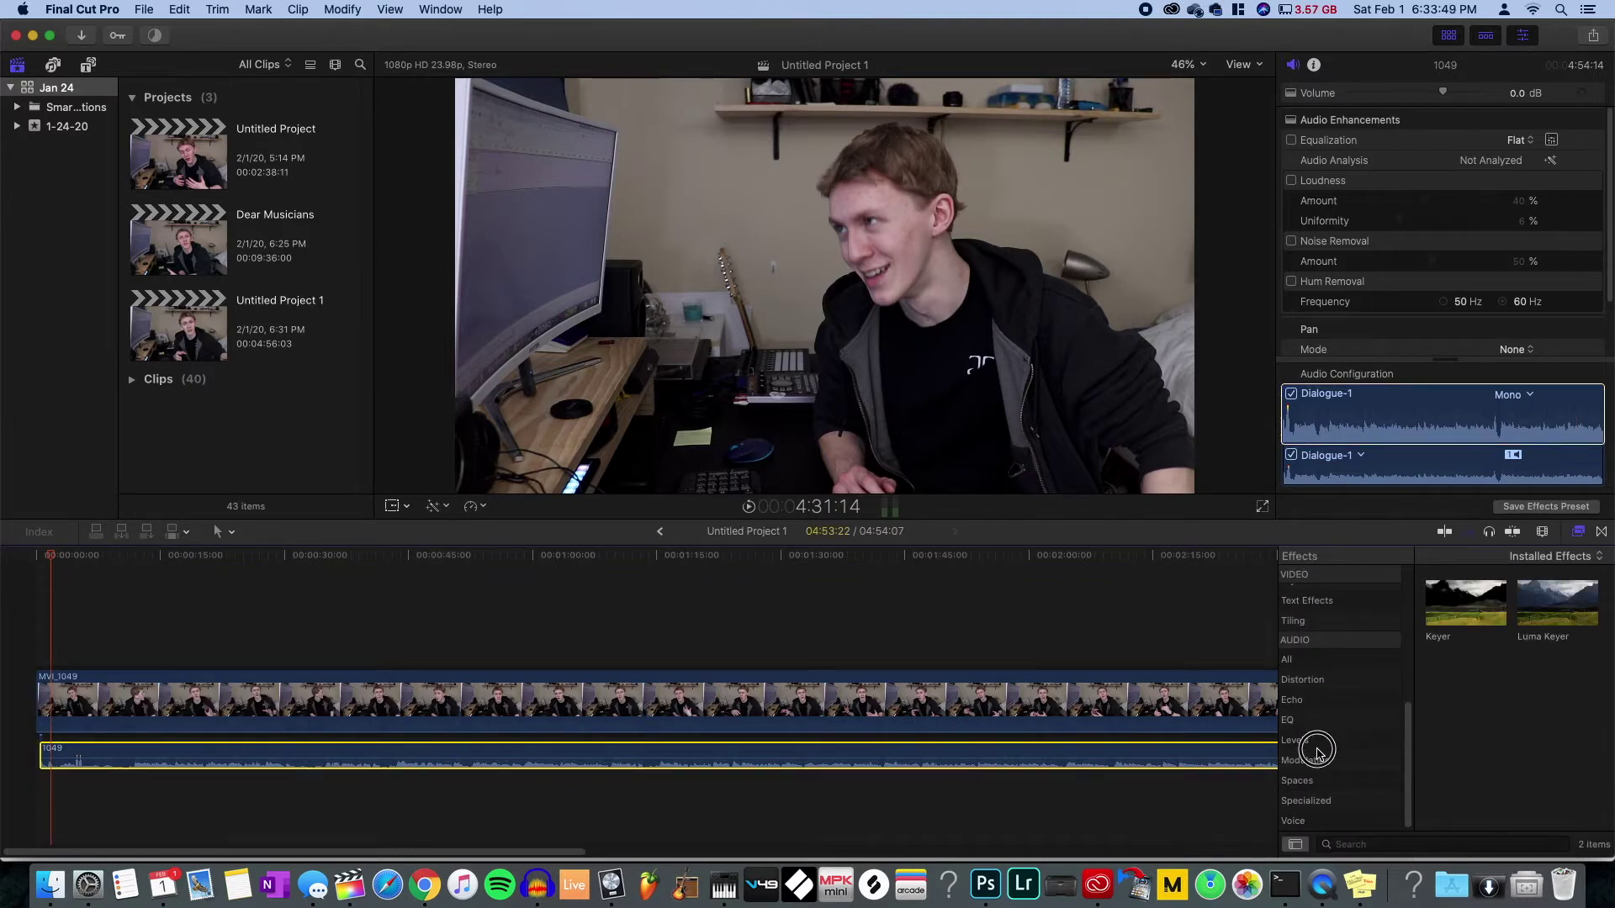
click(1317, 748)
drag(1557, 721, 1240, 767)
- Apply the Logic Limiter effect to the 1049 audio clip
scroll(1555, 759, down, 3)
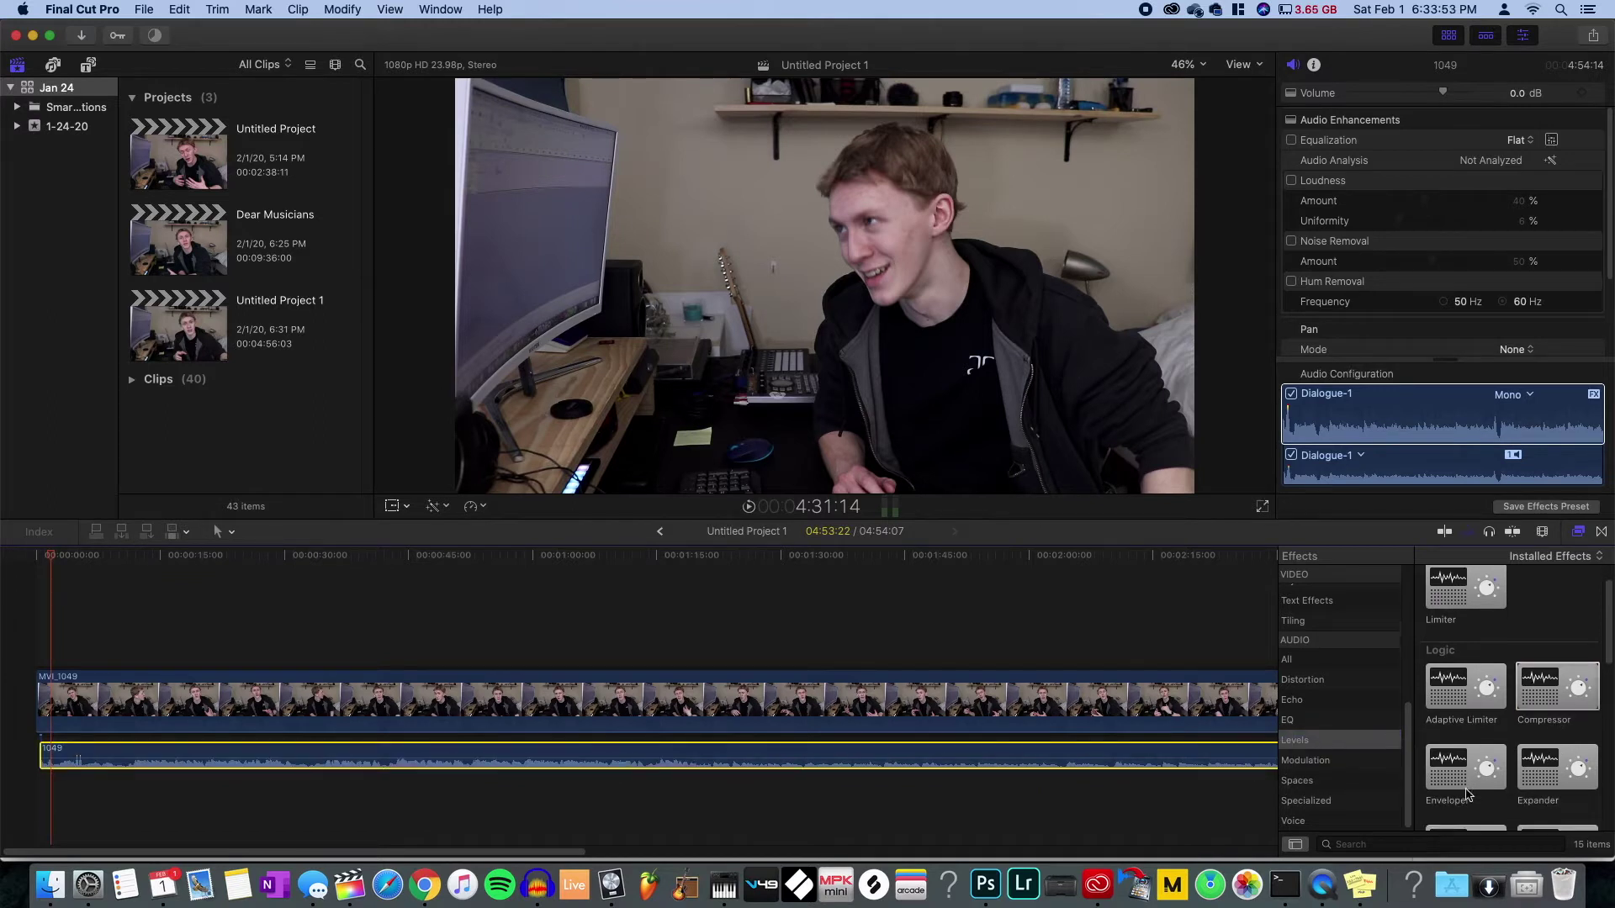
click(1550, 788)
drag(1550, 788, 1268, 768)
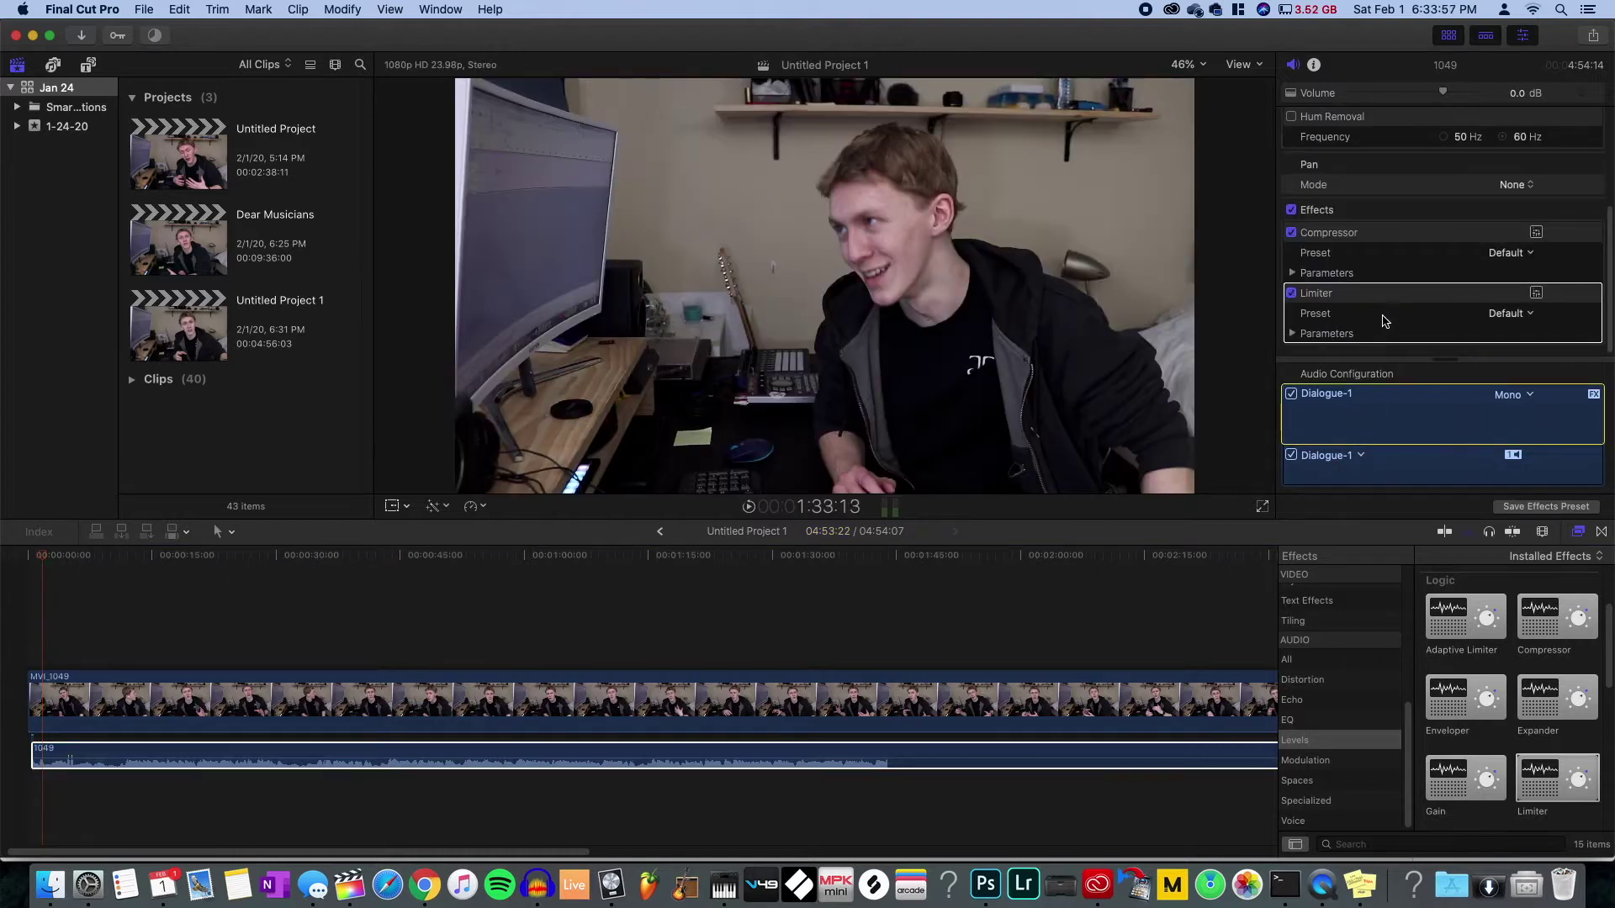
- Set the Compressor effect on the 1049 audio clip to the Vocal Compressor 01 voice preset
click(1509, 253)
mouse_move(1482, 340)
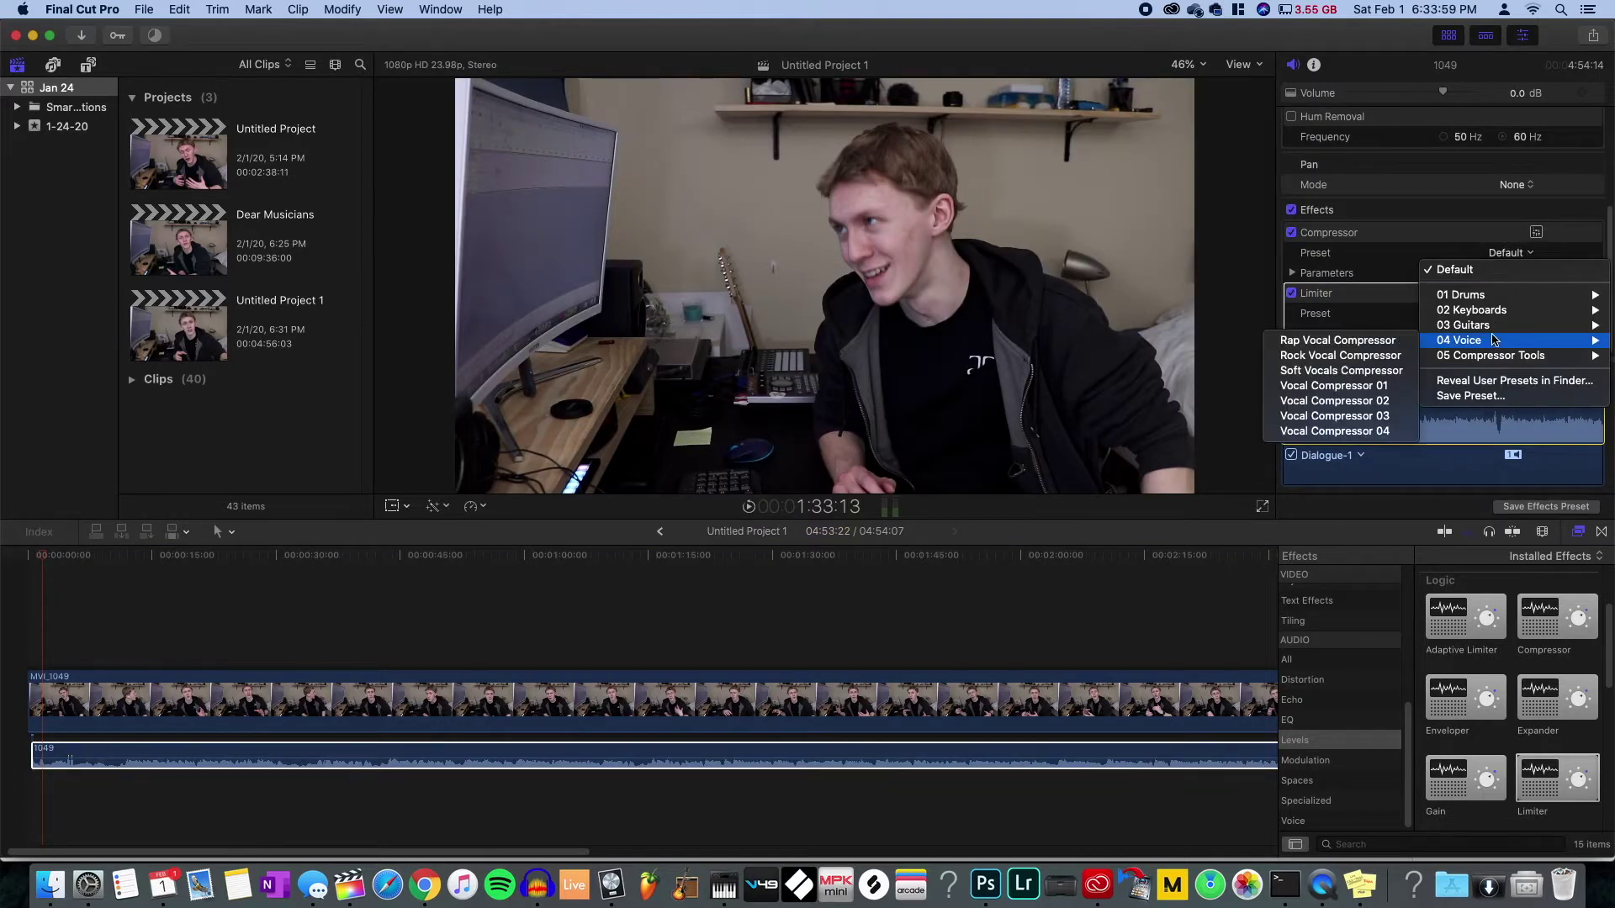
click(1335, 386)
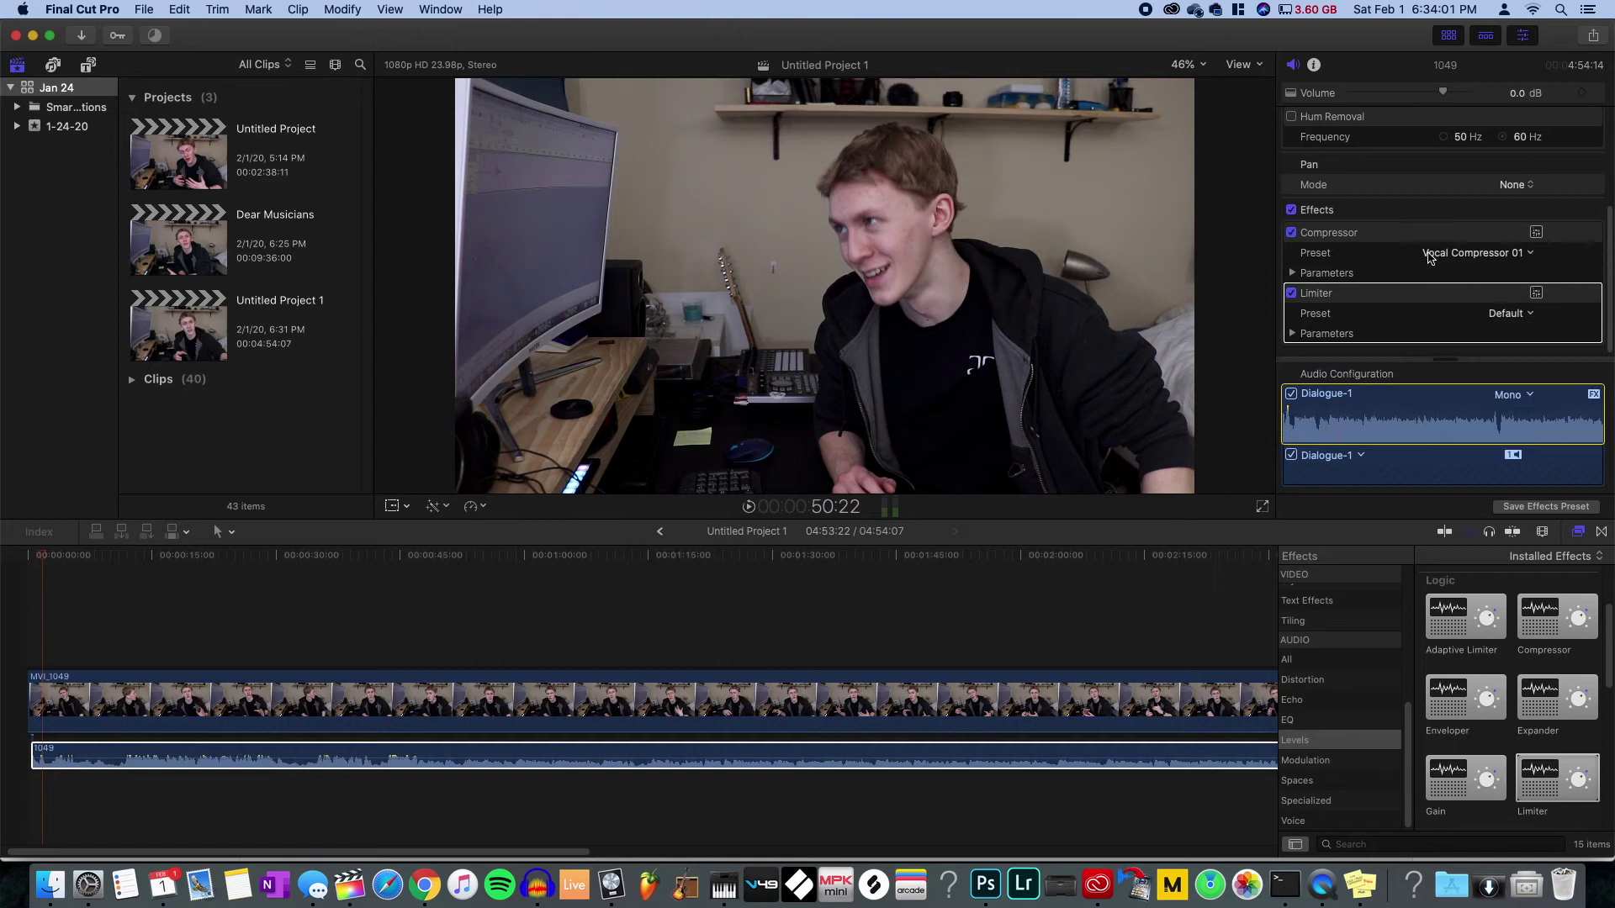
- Enable graphic equalization on the 1049 audio clip, lowering the 64 Hz band slightly and the 32 Hz band to about -5.8 dB
scroll(1409, 320, up, 4)
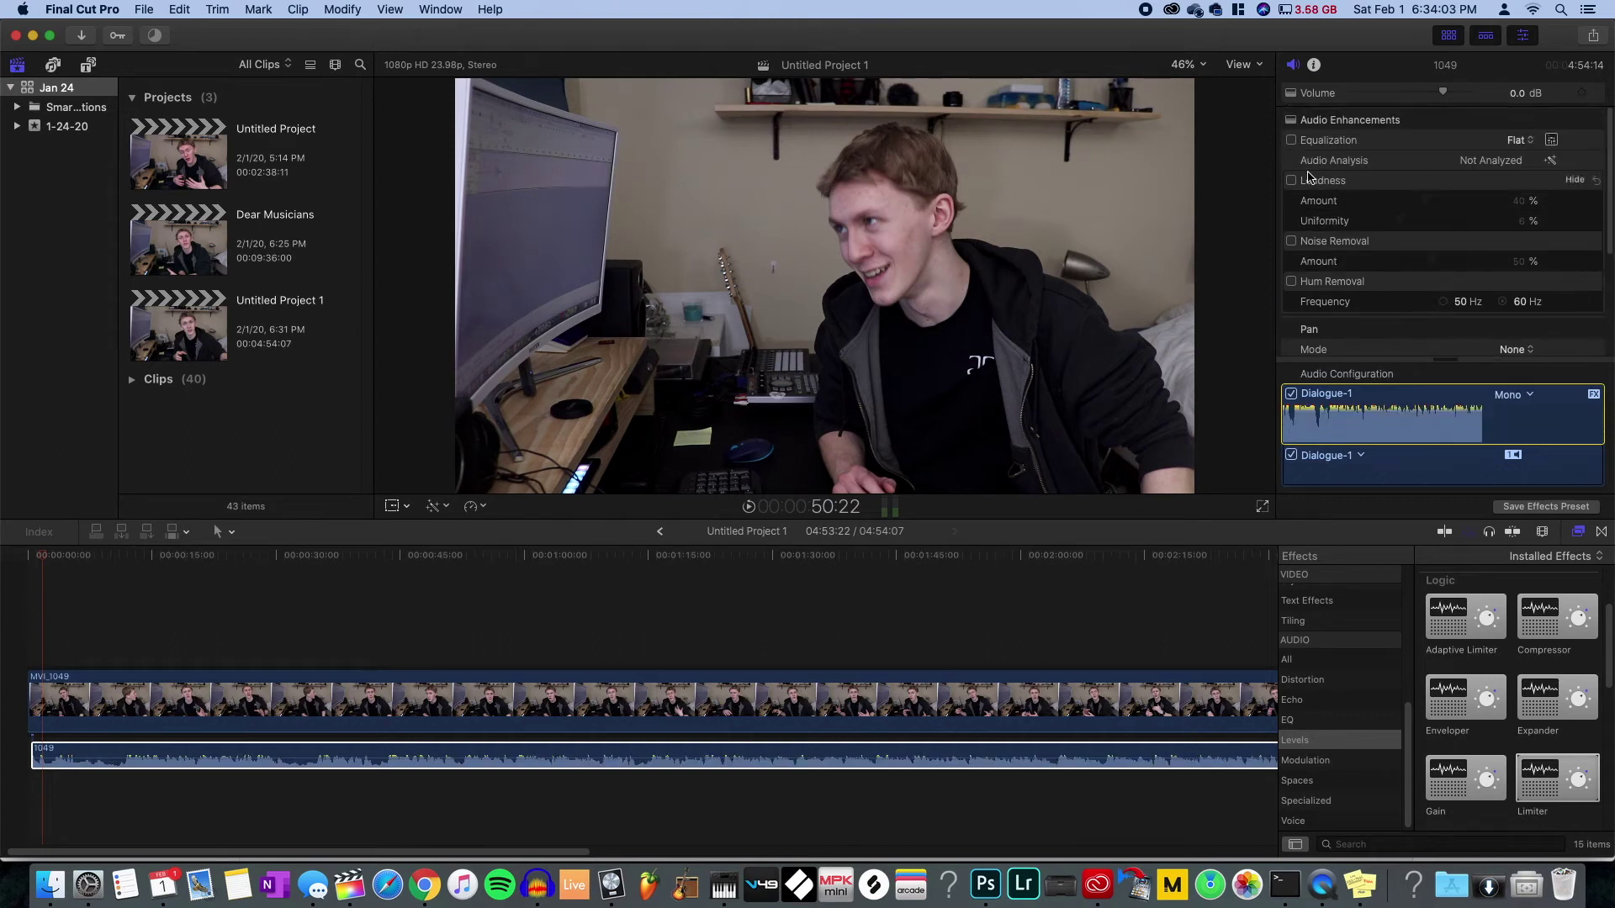
click(1550, 142)
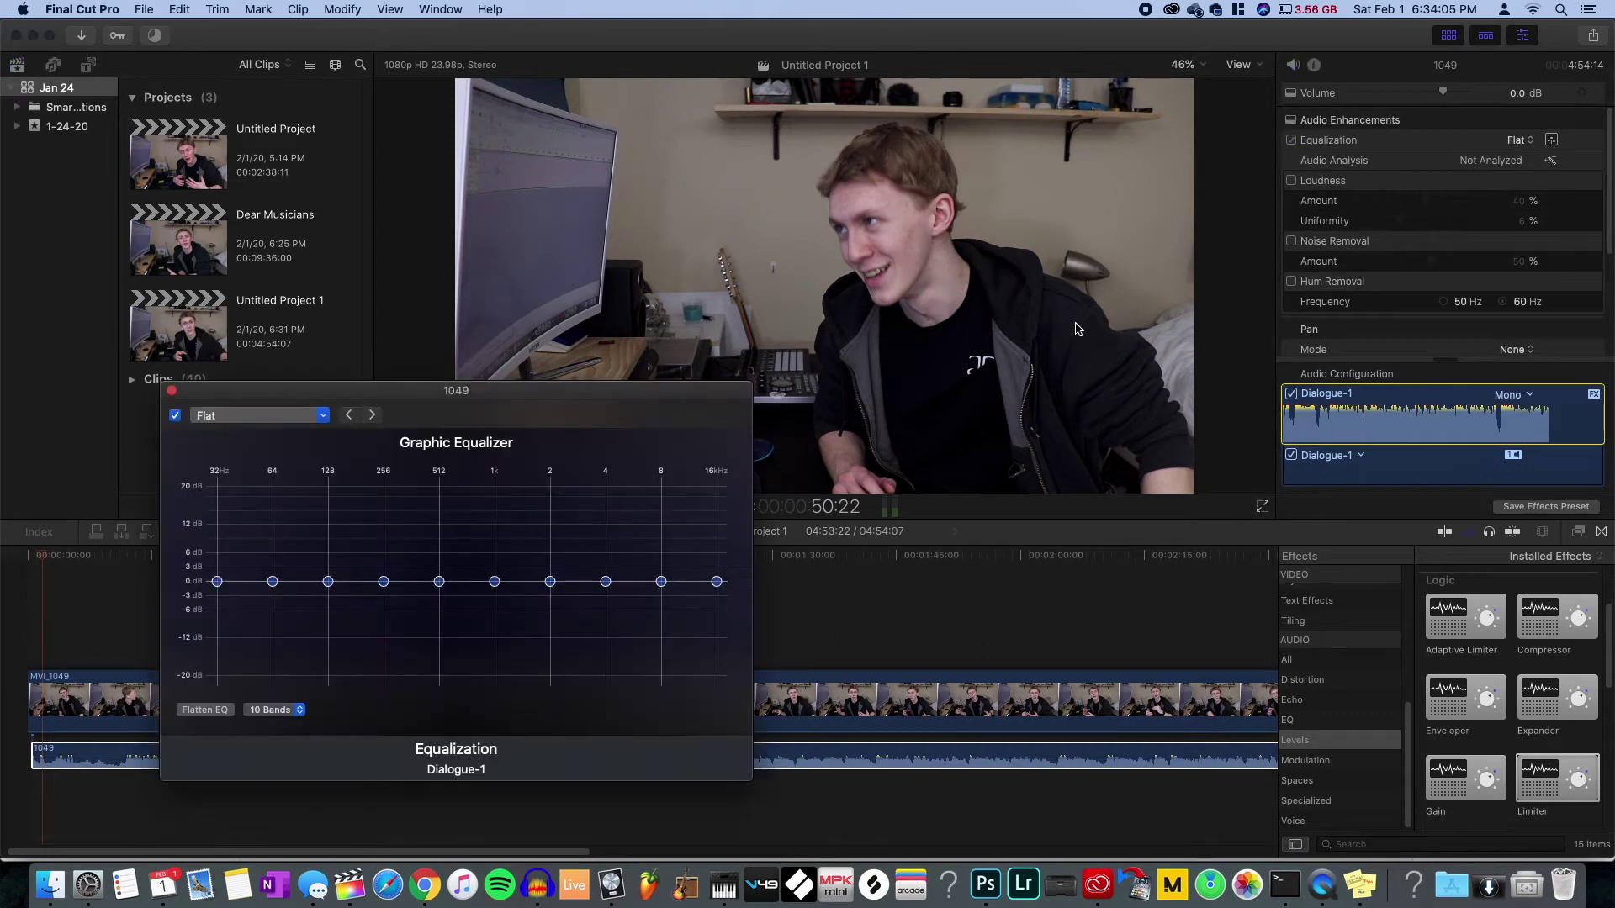
drag(272, 581, 219, 611)
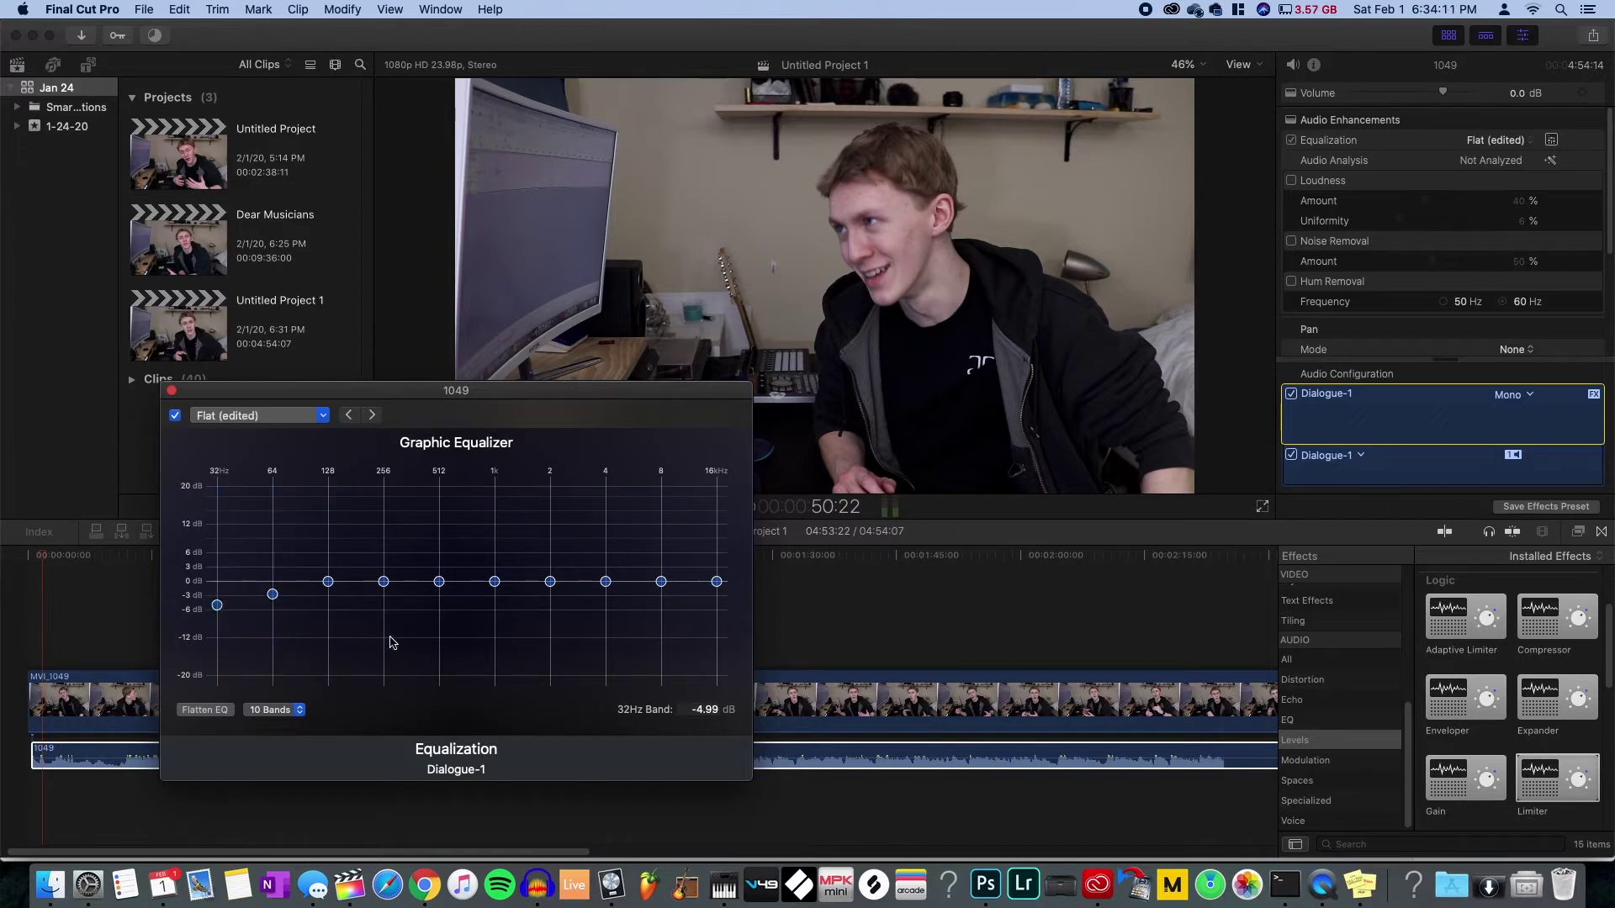
click(276, 601)
drag(276, 600, 223, 617)
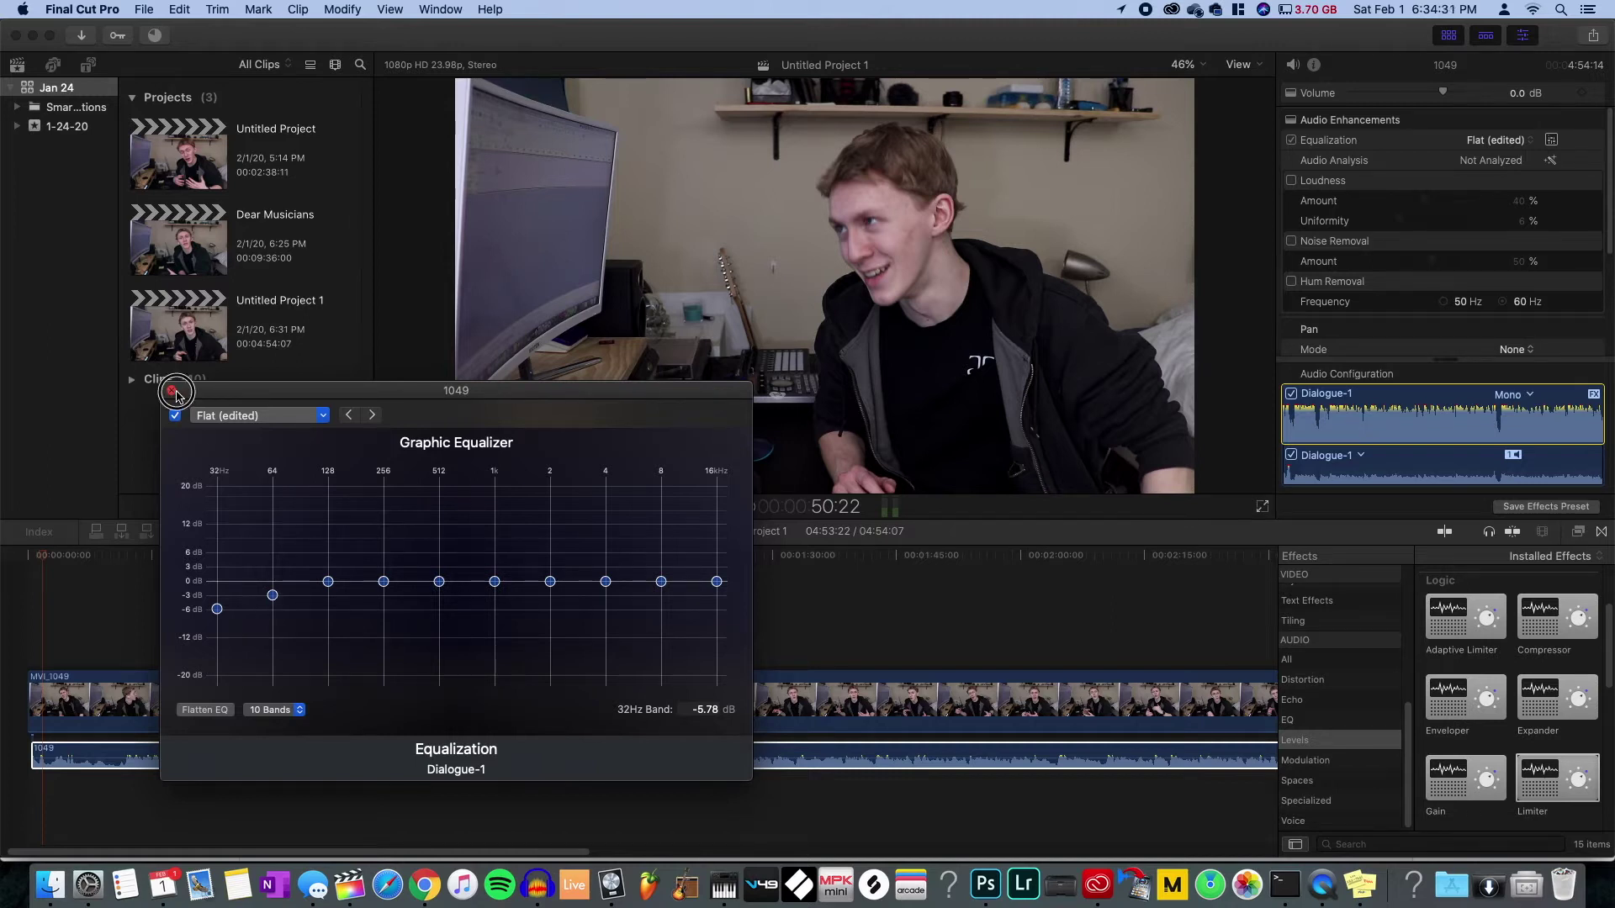
click(172, 392)
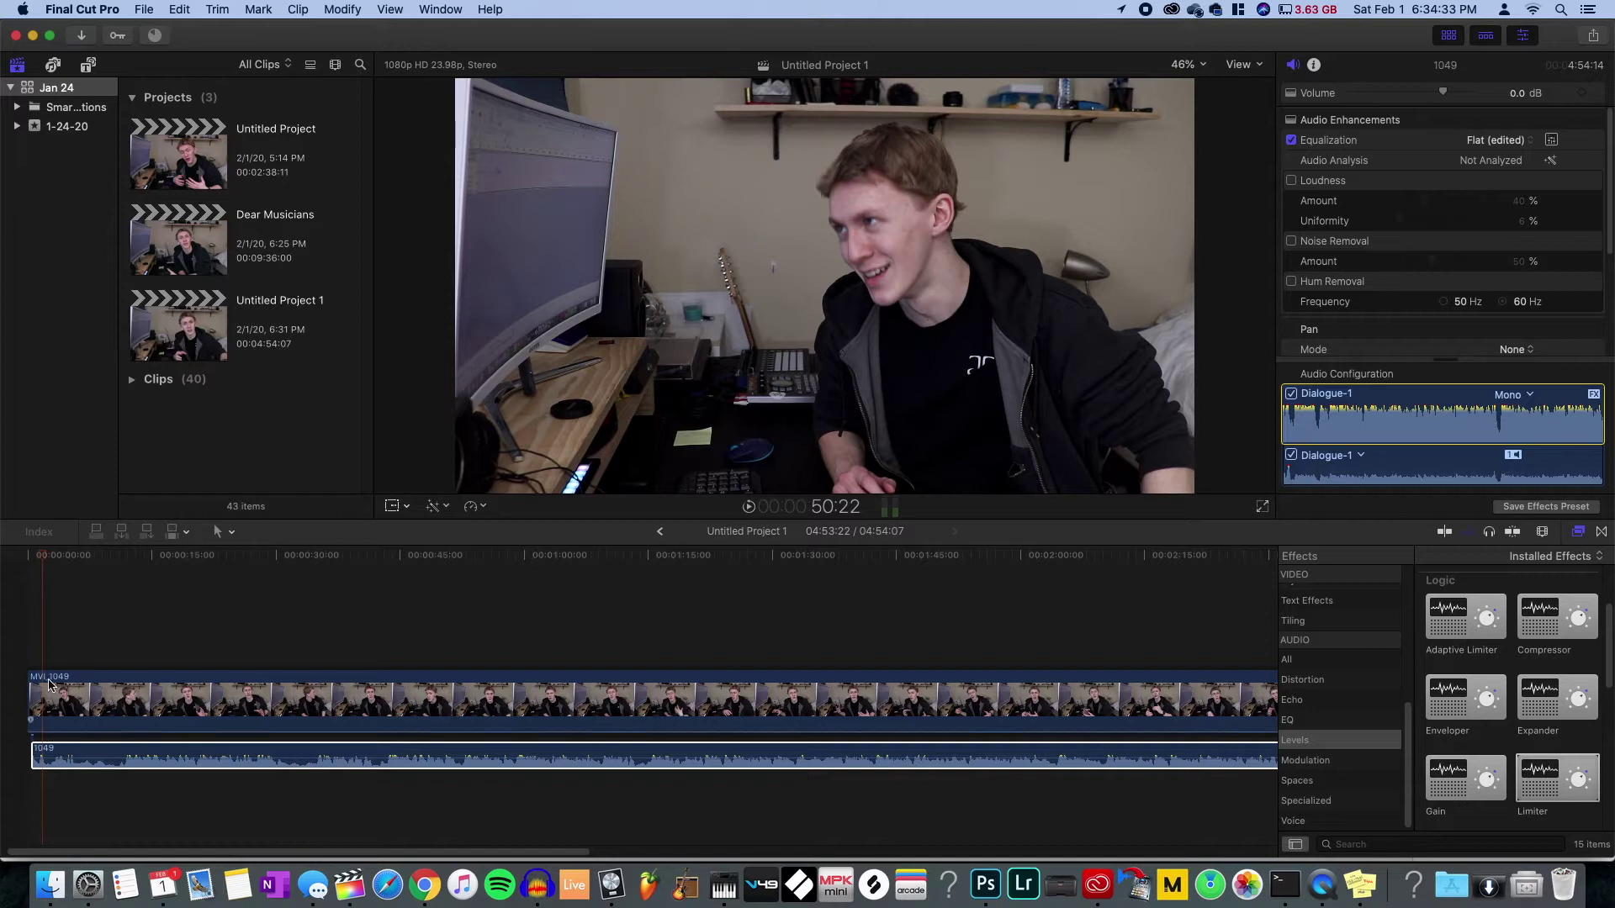
- Find where the talking starts and split both the MVI_1049 video clip and the 1049 audio clip at about 11:22
click(40, 655)
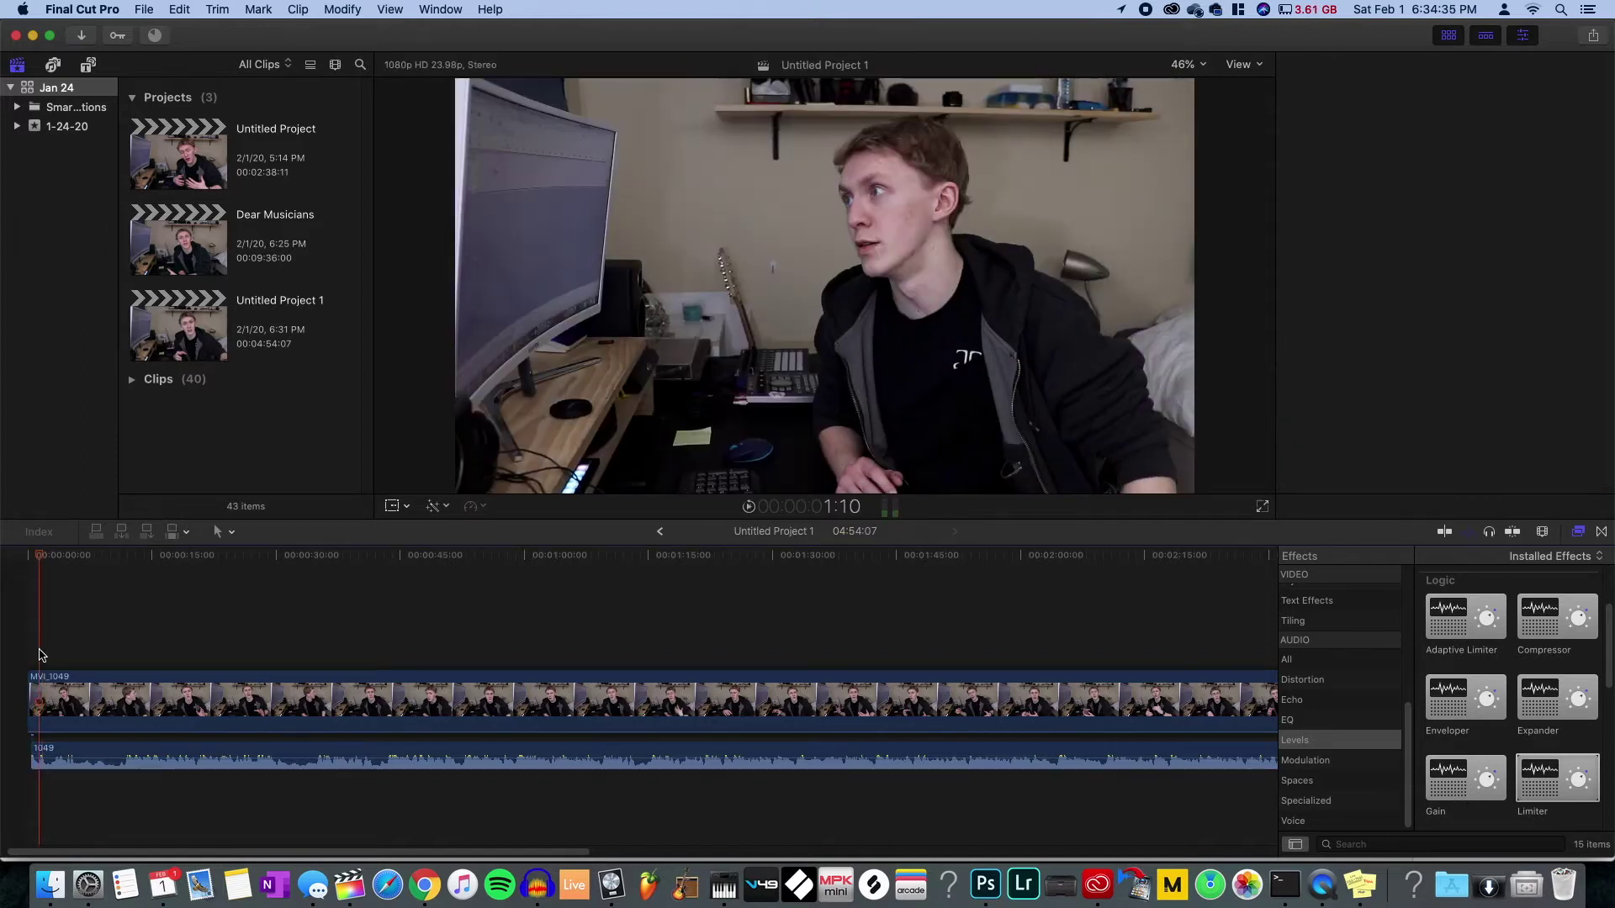
click(44, 675)
key(super+equal)
key(super+equal)
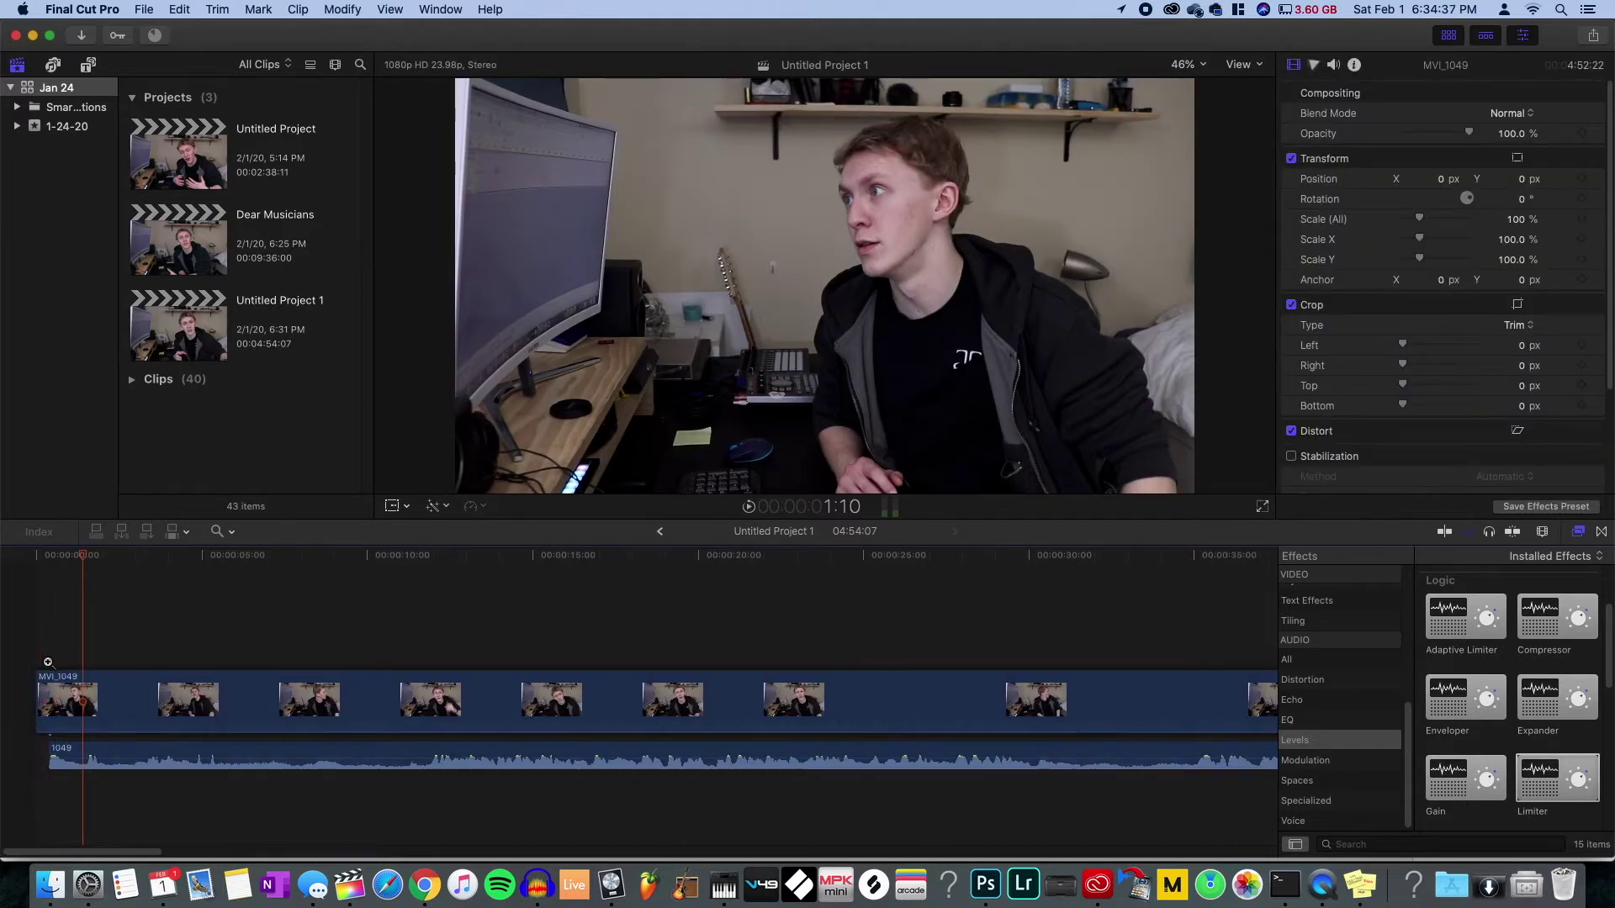
drag(131, 561, 432, 587)
key(space)
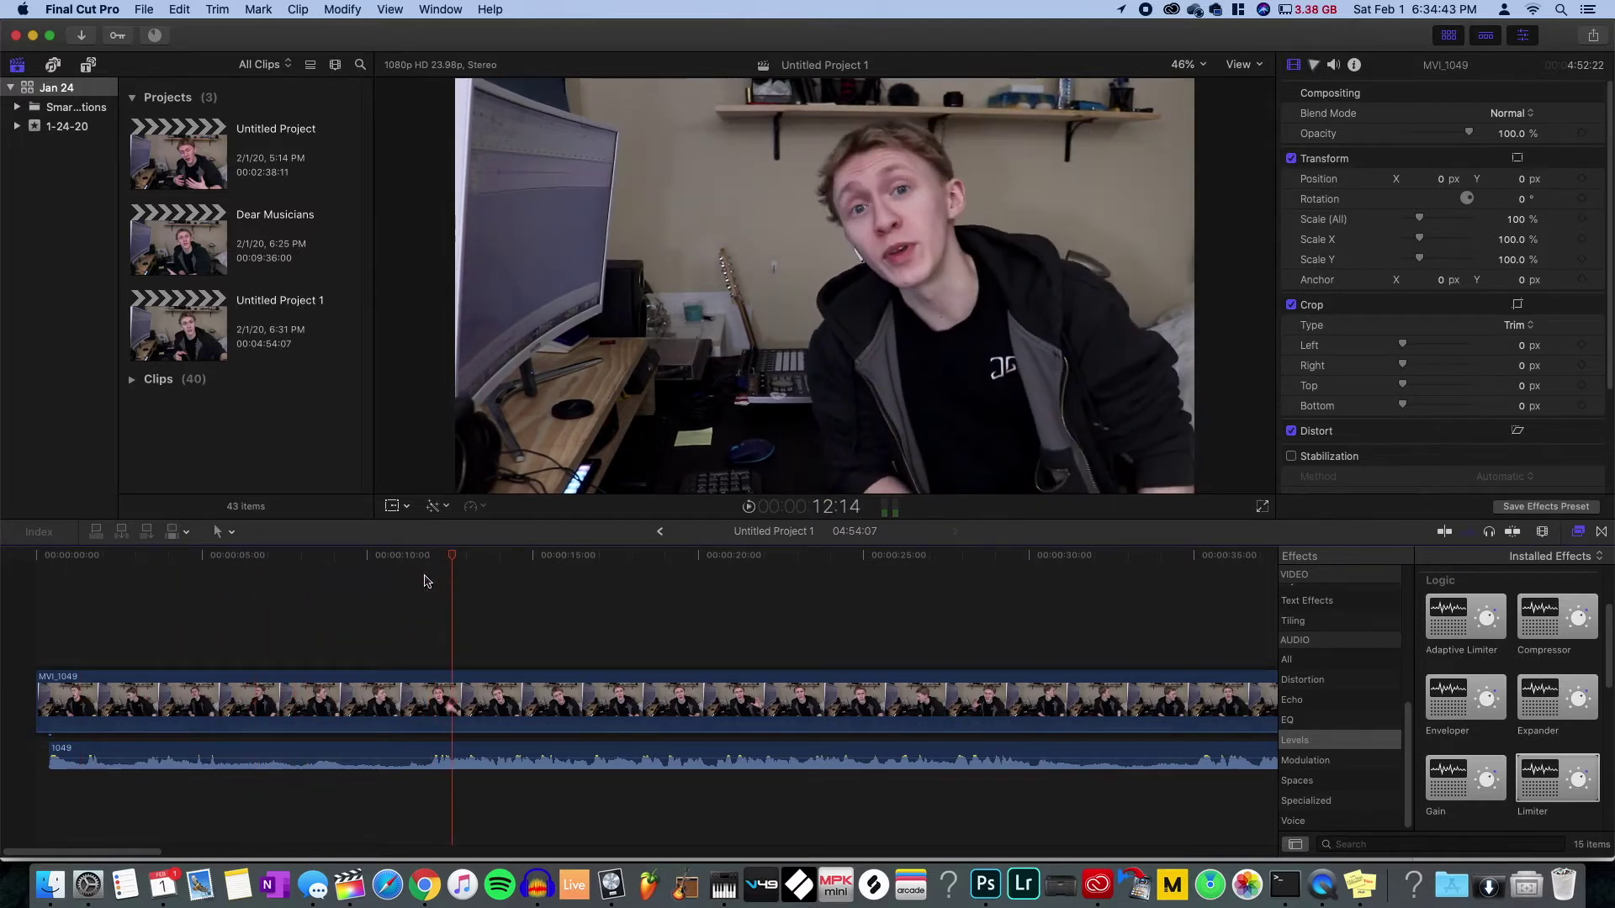
drag(403, 627, 453, 816)
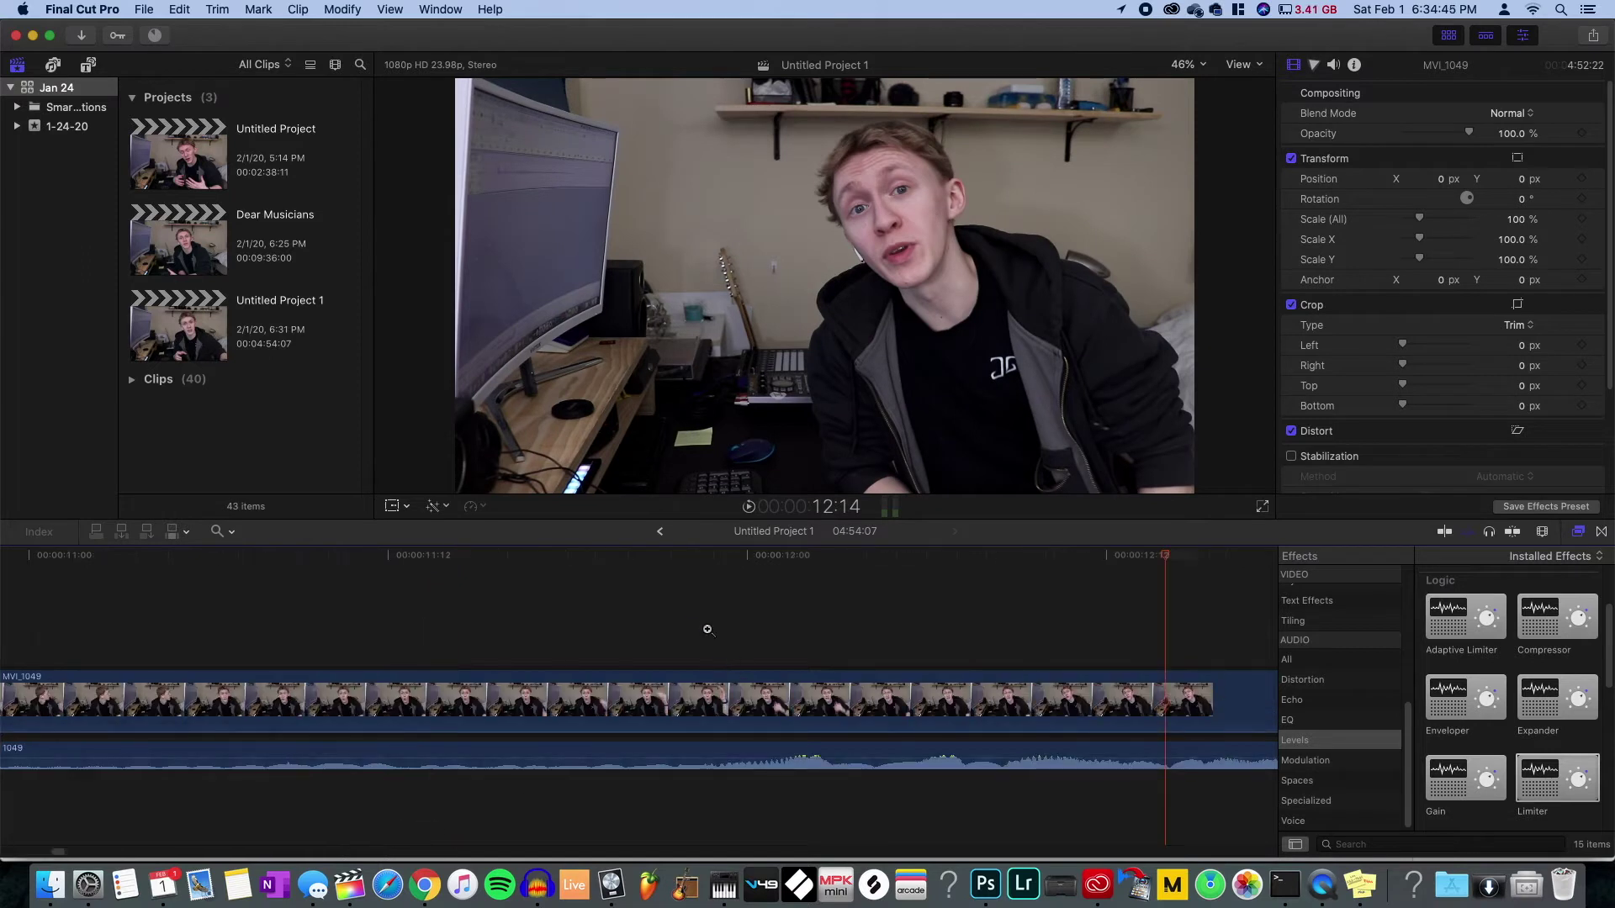
click(701, 559)
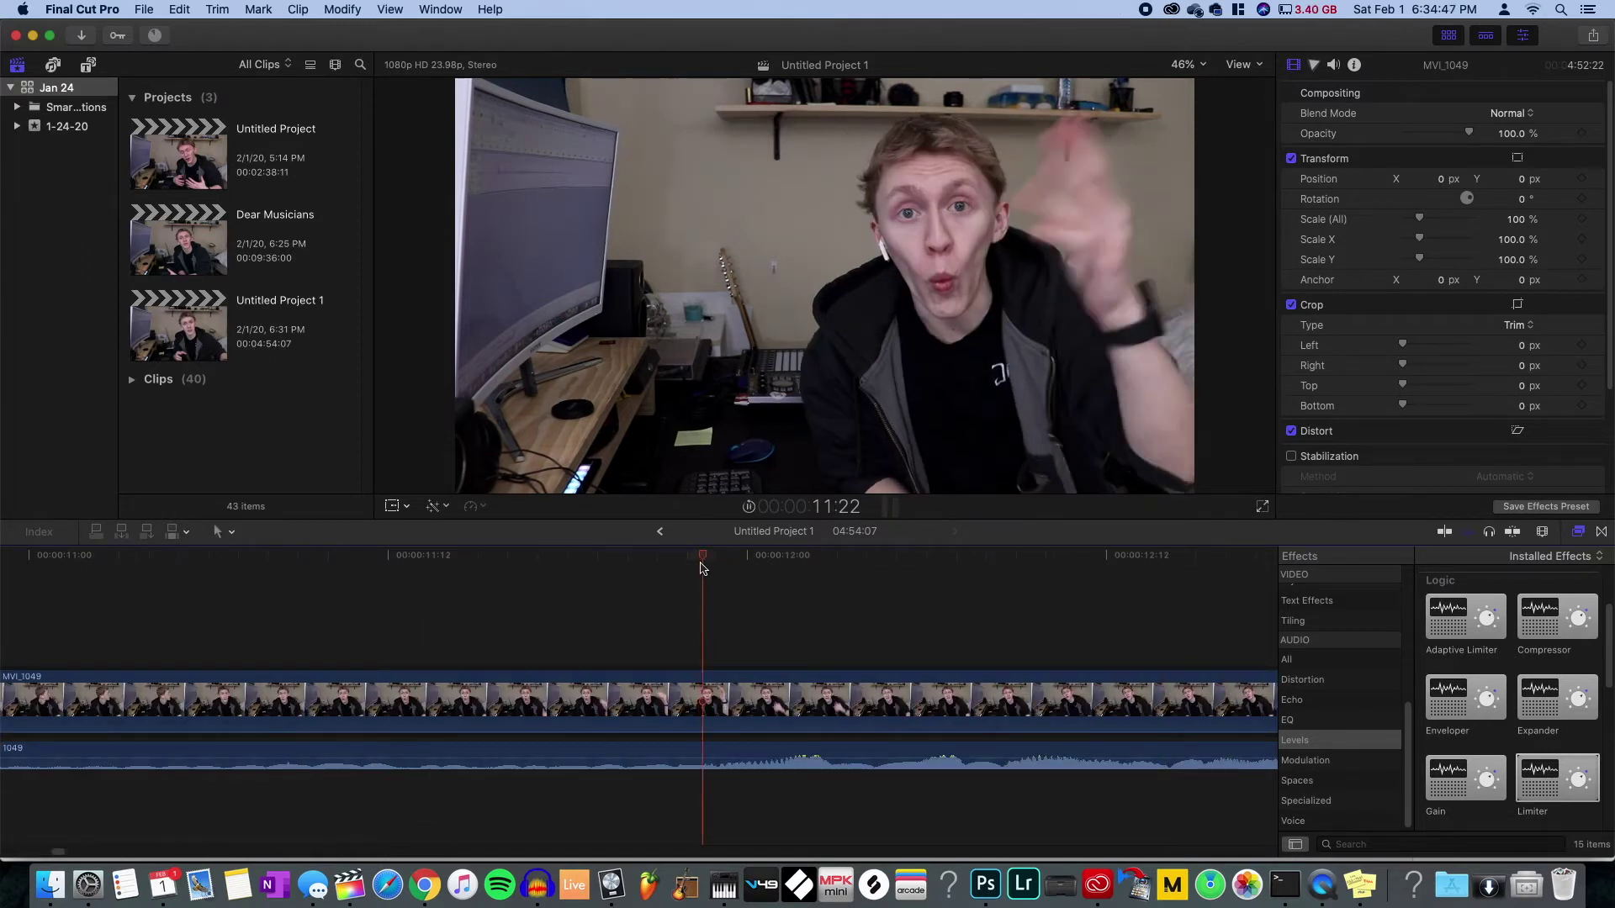
click(706, 557)
drag(690, 639, 562, 822)
key(alt+super+Up)
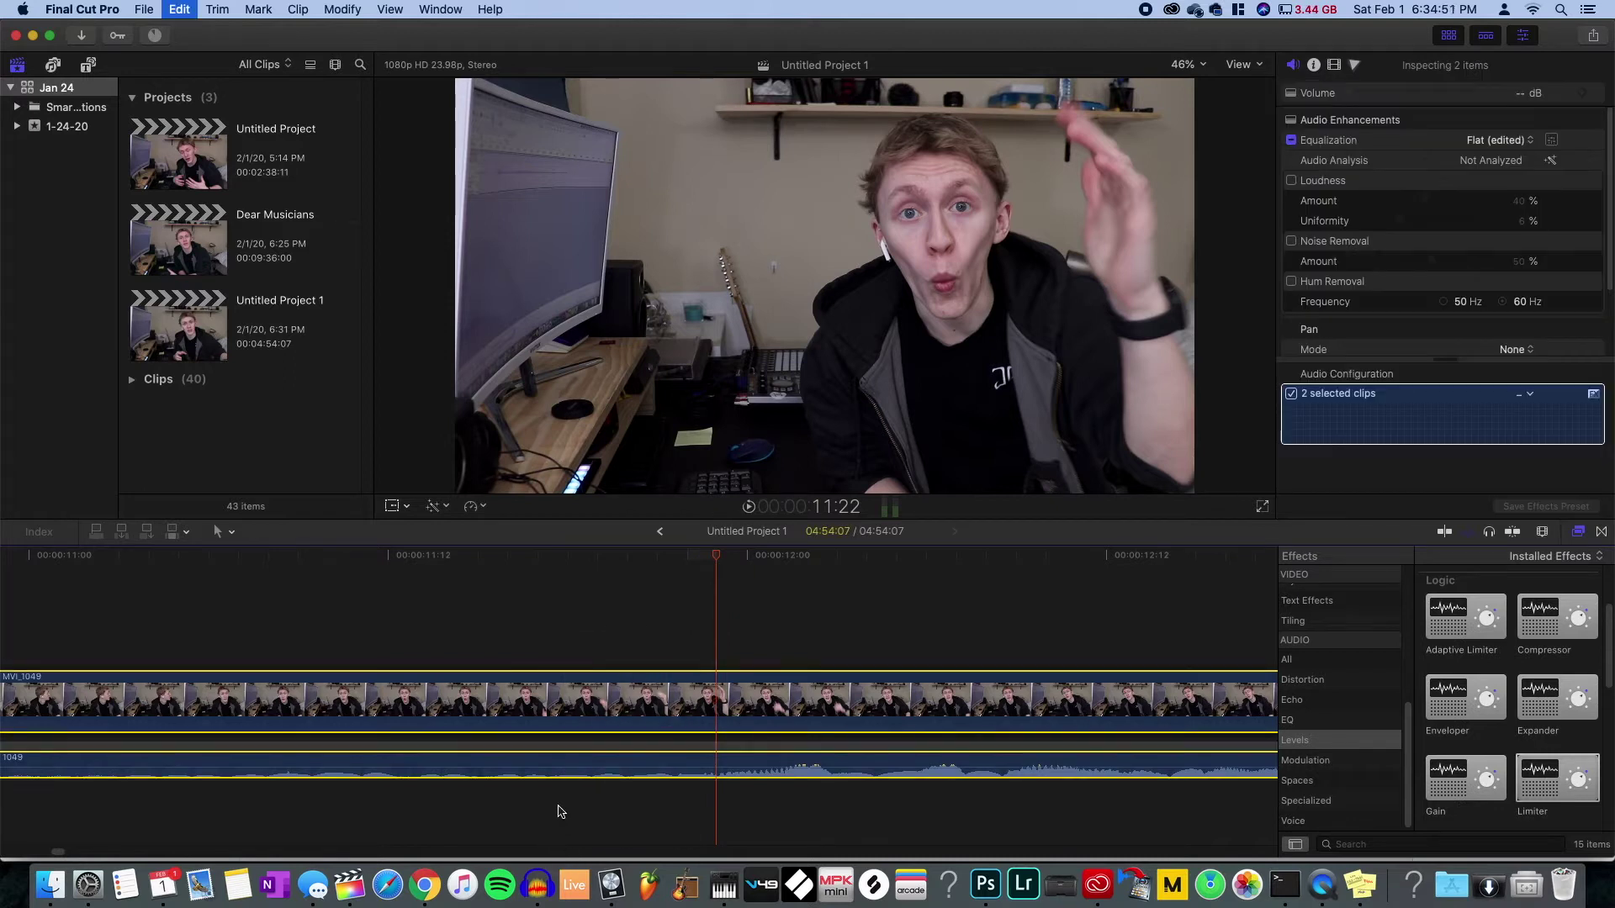
key(super+z)
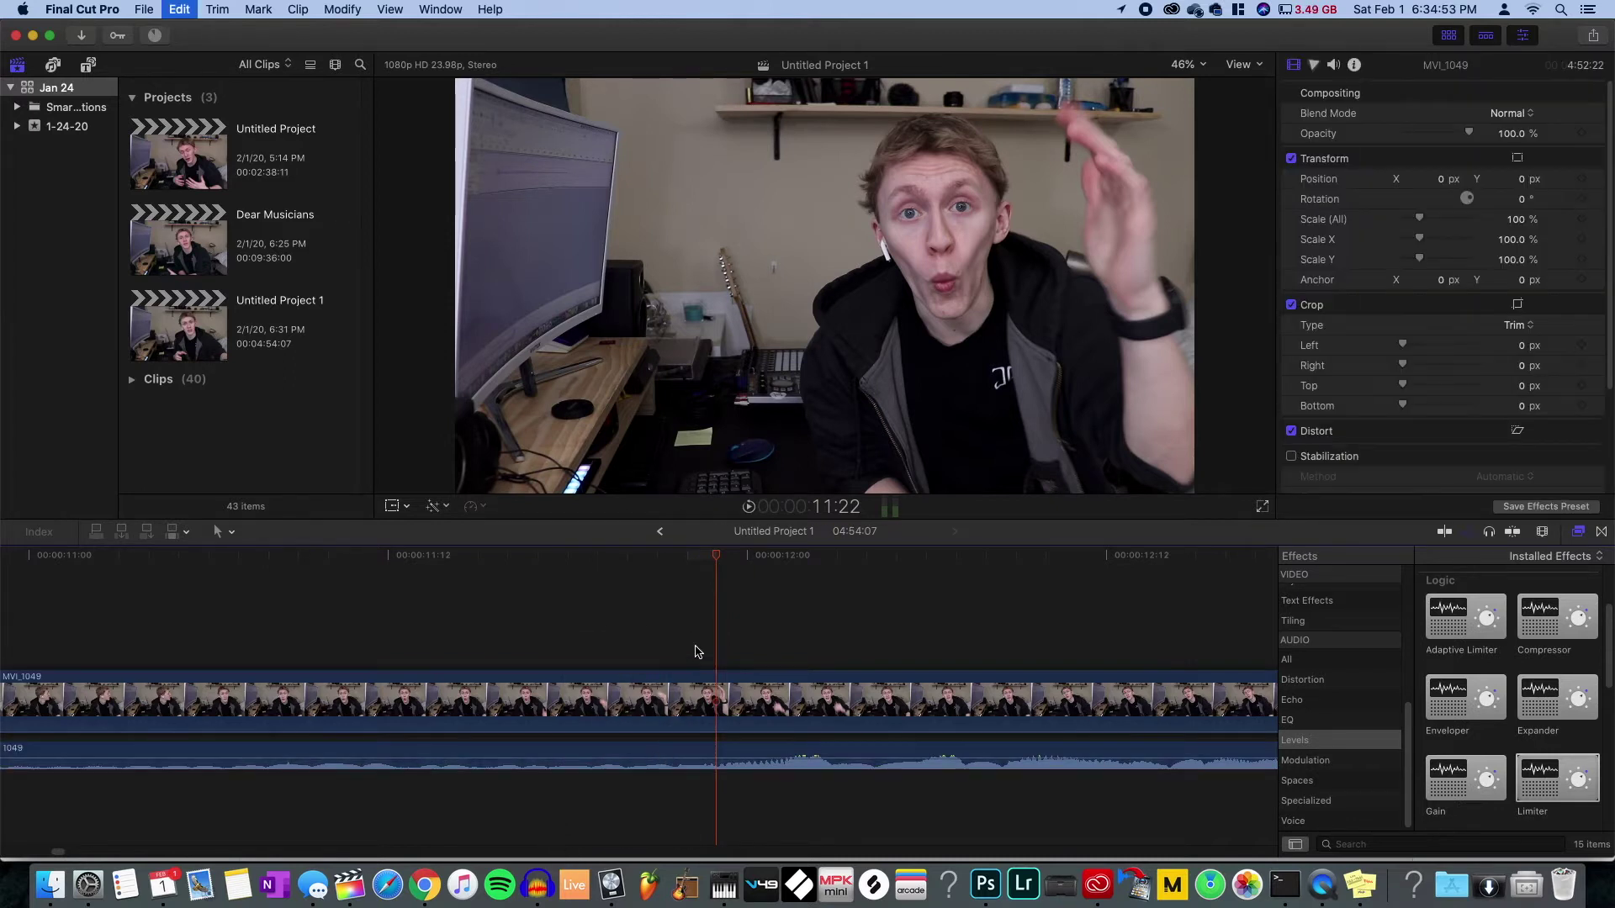
key(super+b)
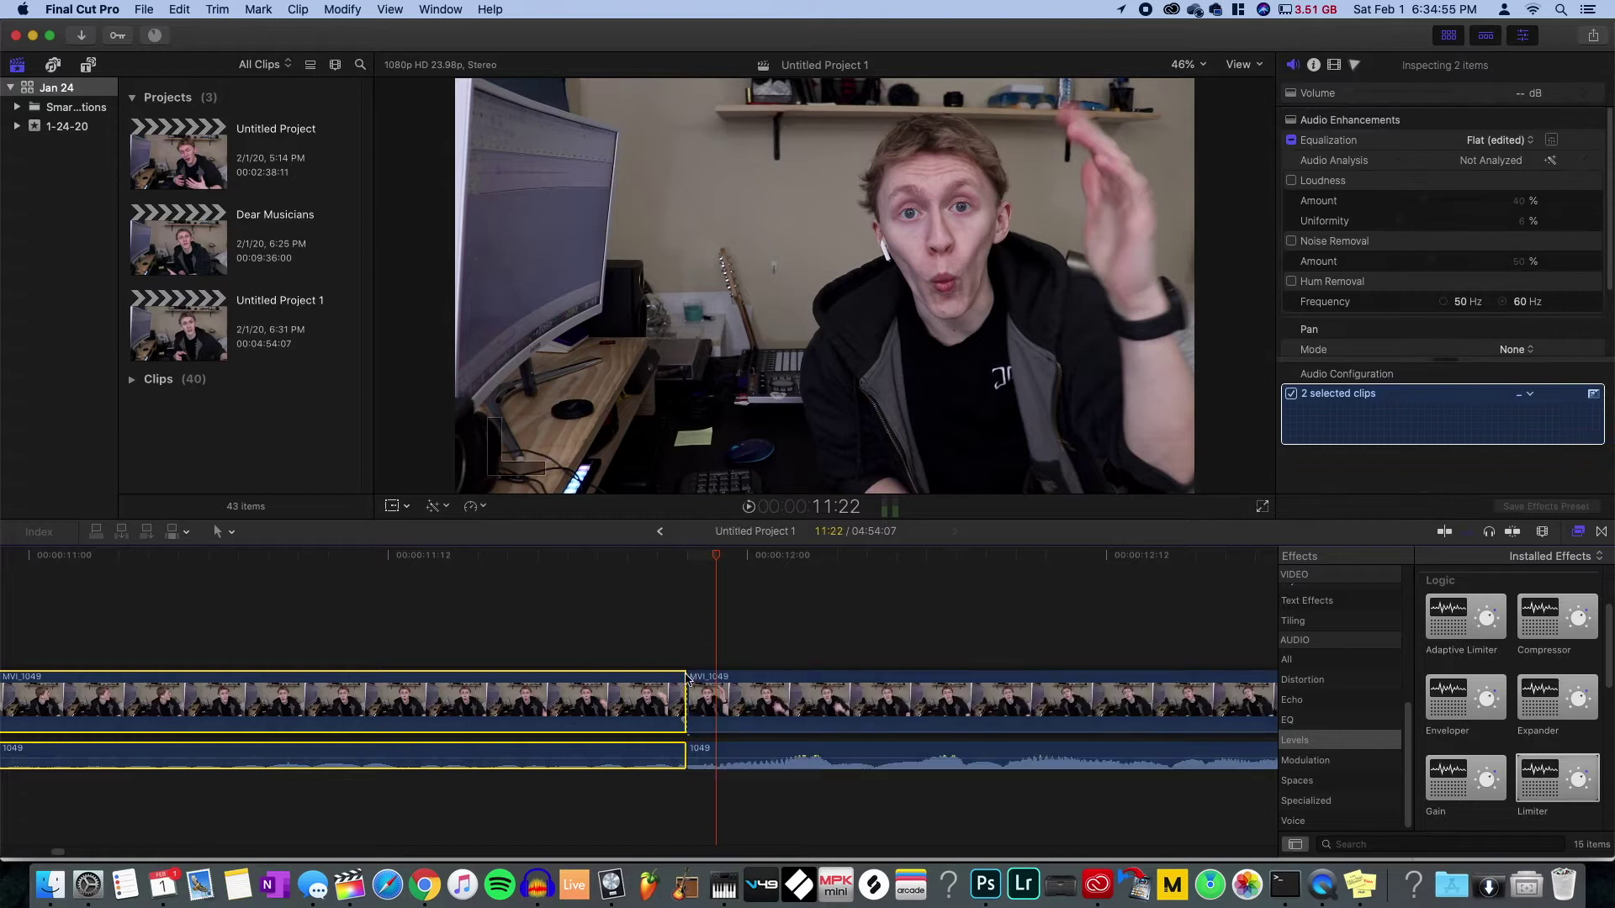
- Play past the cut to check it, and delete the video and audio portions before the split
key(space)
key(space)
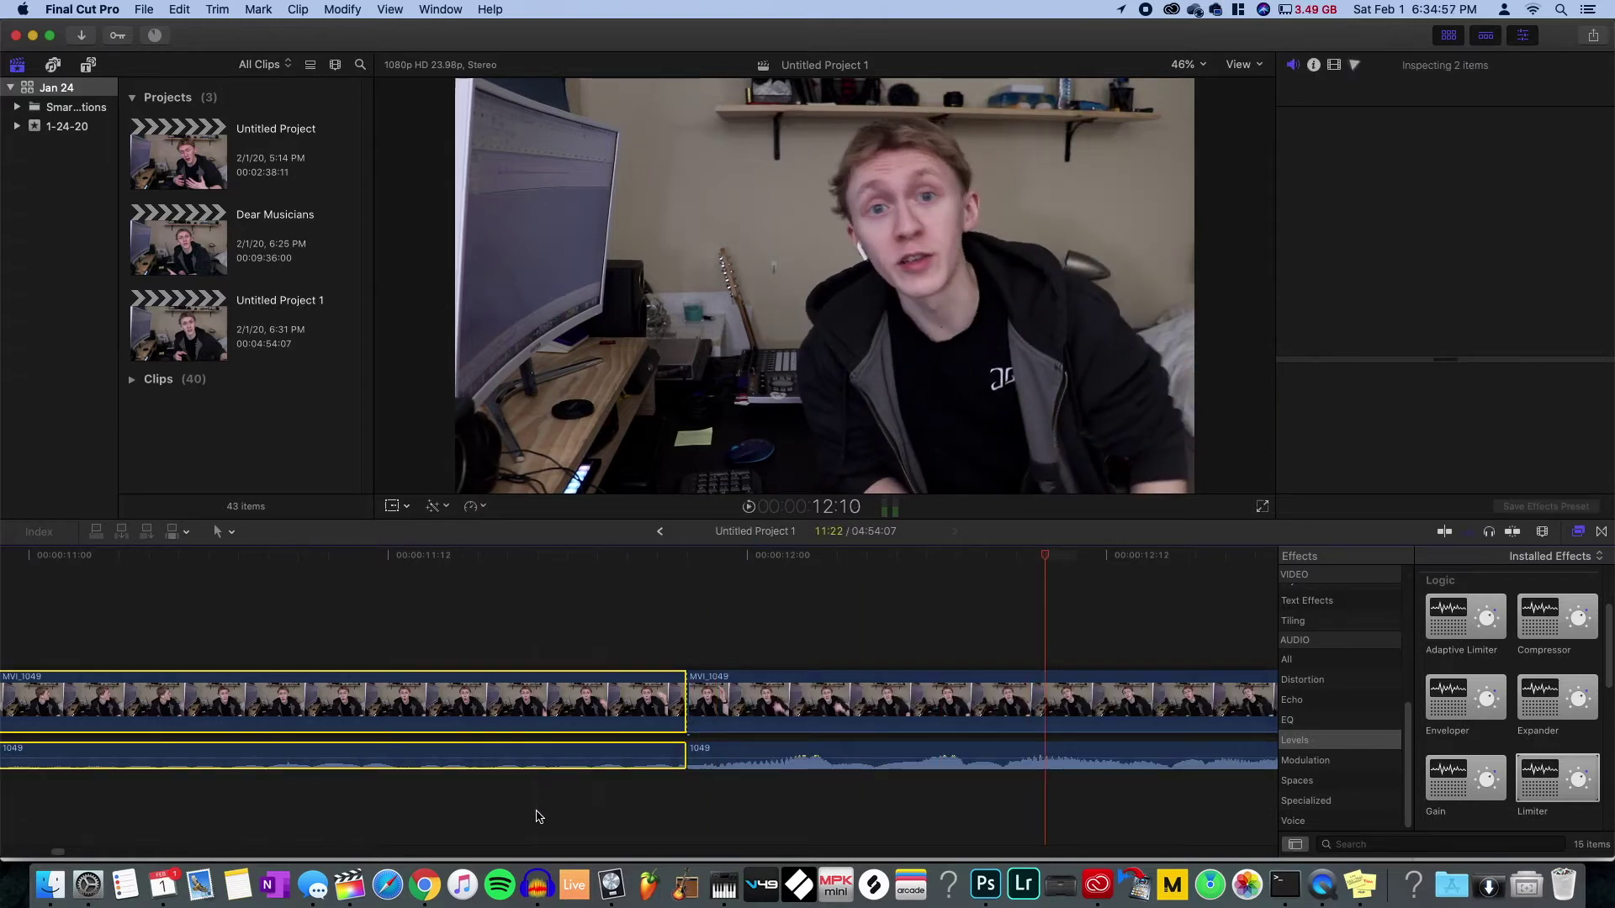
key(Delete)
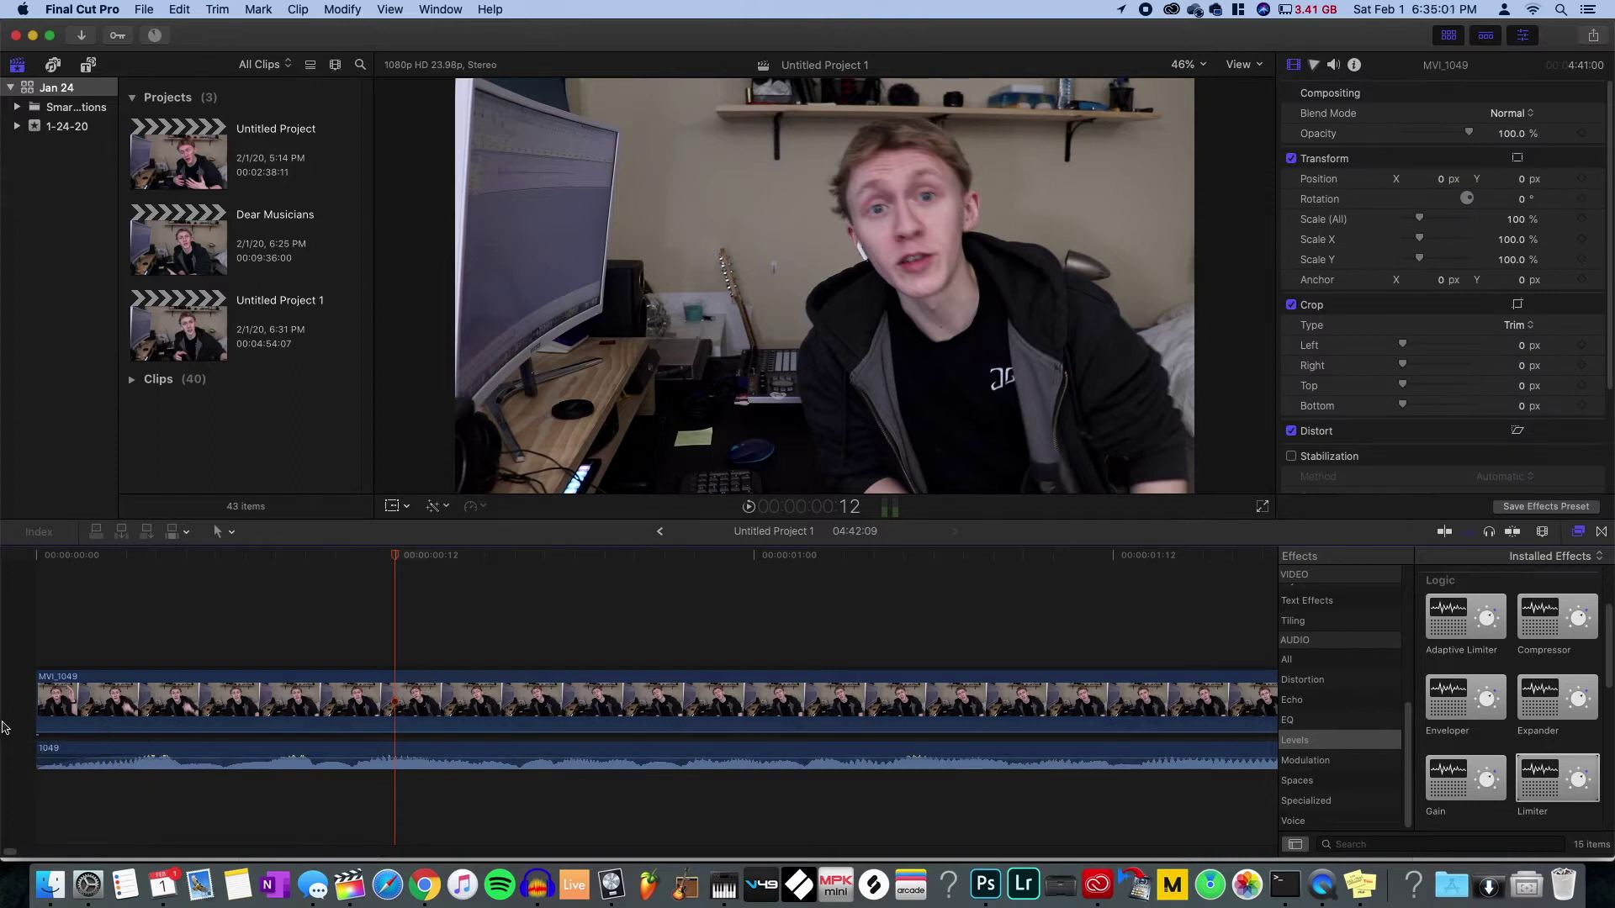
- Add a very short fade-in, about one frame long, at the start of the 1049 audio clip
click(53, 794)
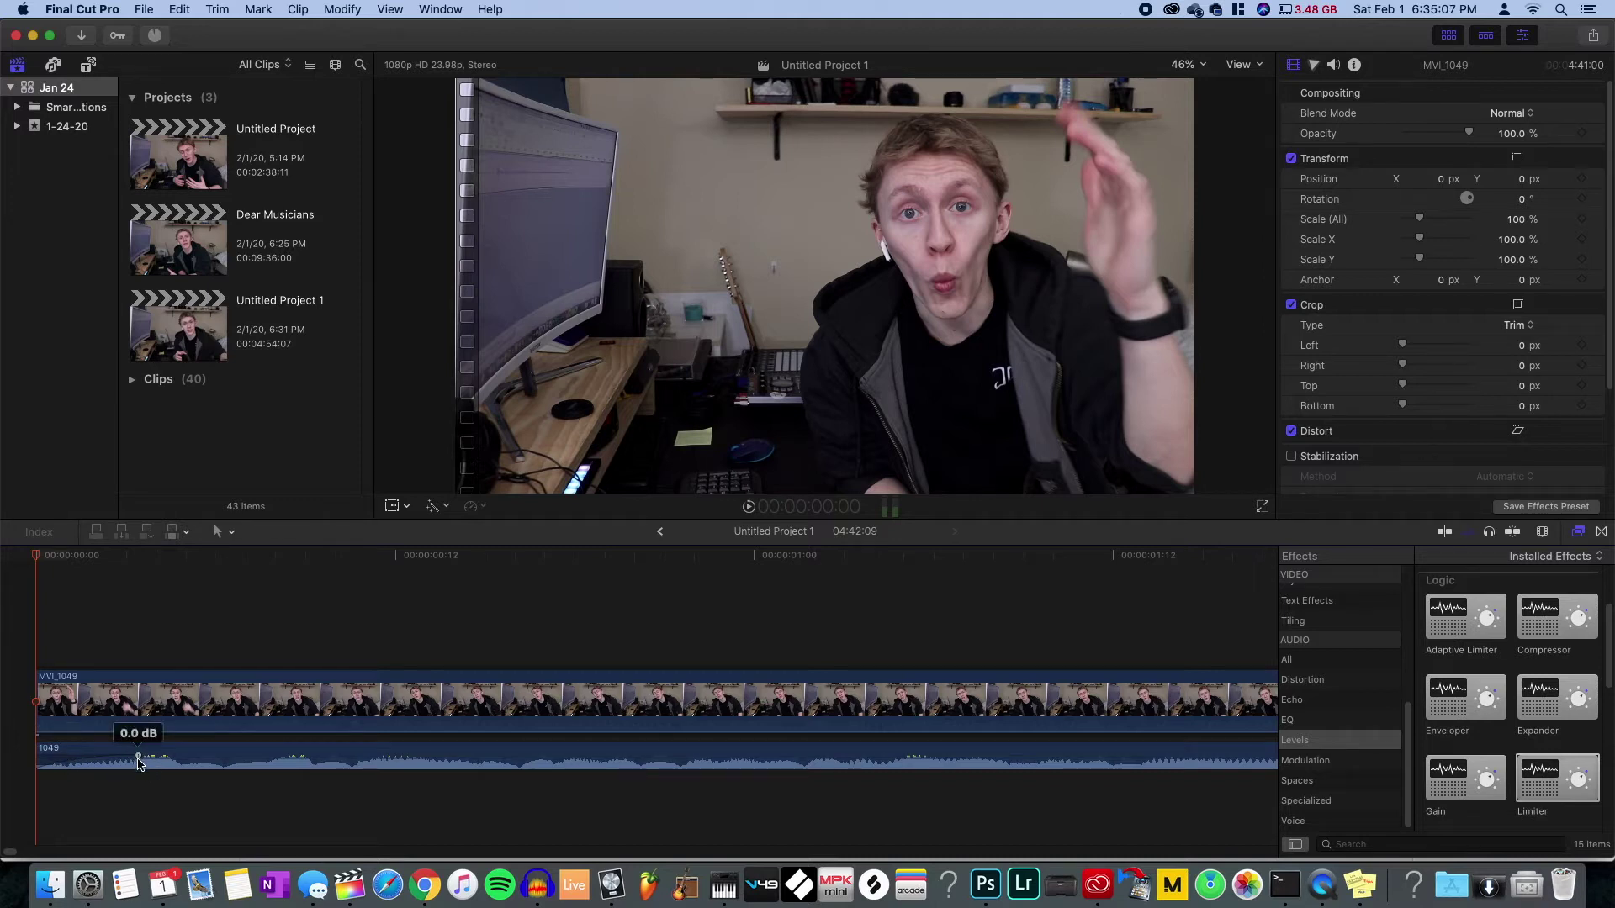
drag(137, 758, 69, 757)
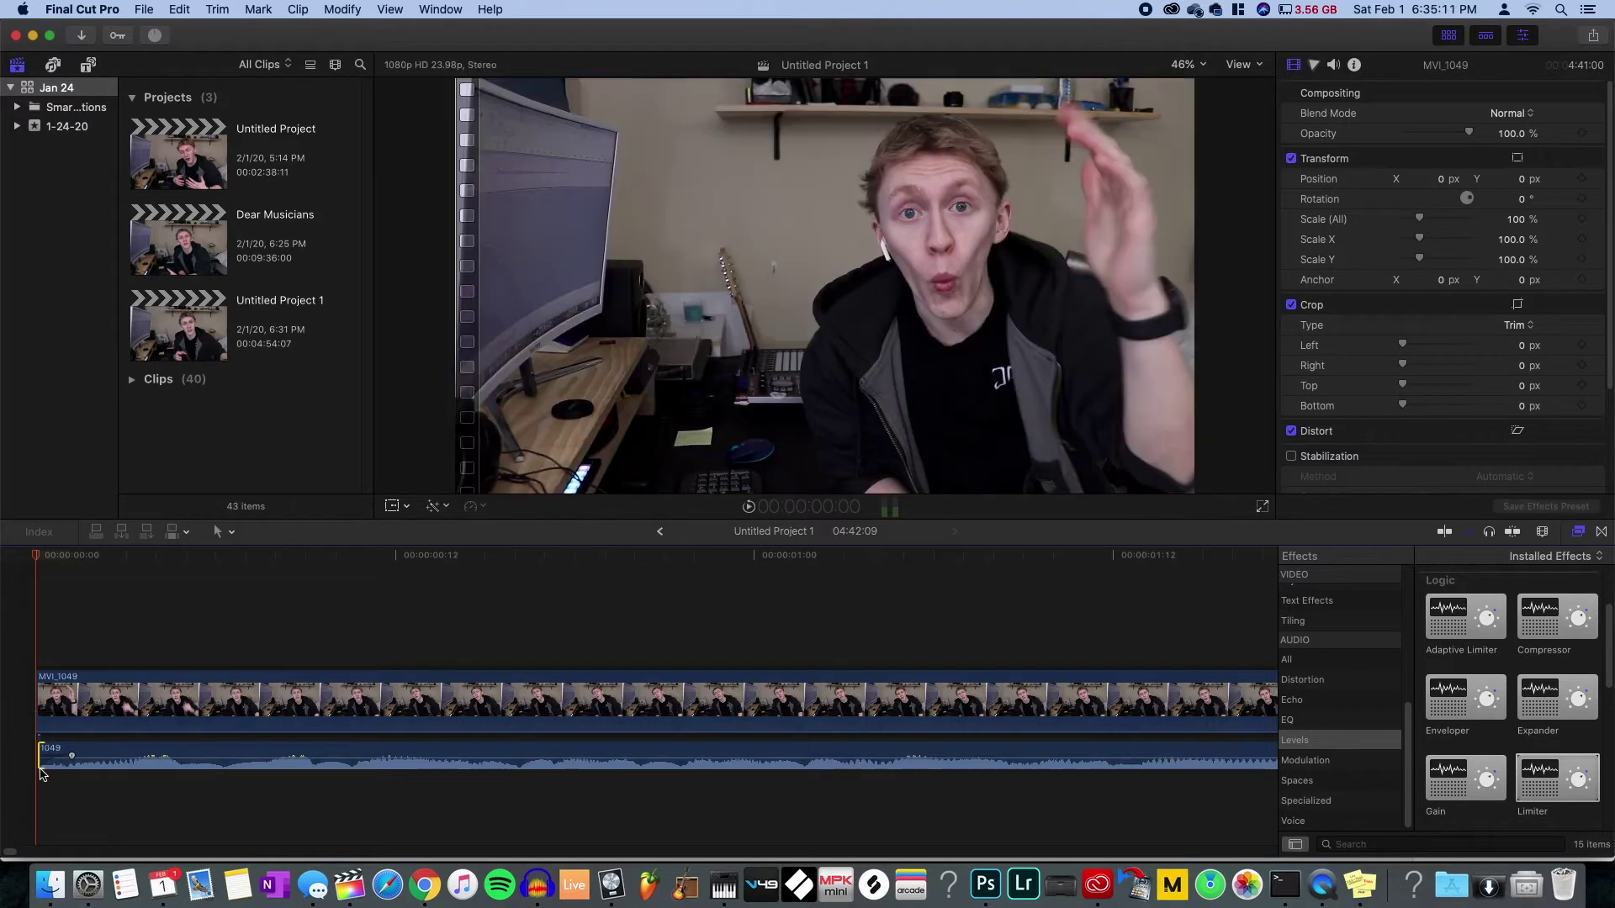
click(37, 766)
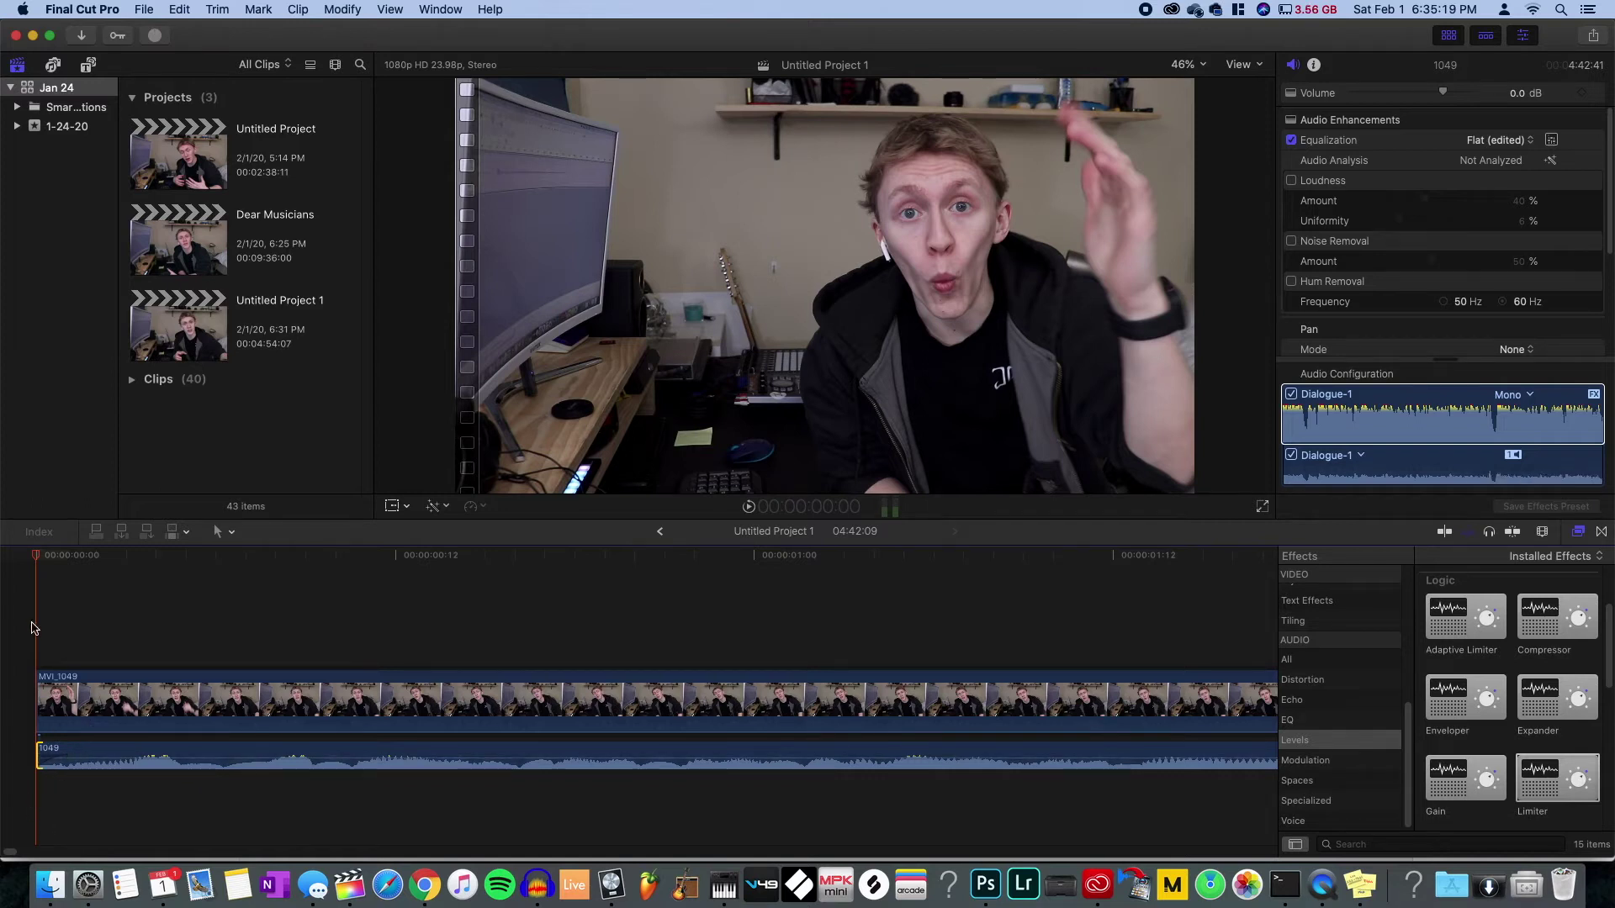
- Play the trimmed opening and combine the MVI_1049 and 1049 clips into one compound clip with the default settings
key(space)
key(super+minus)
key(super+minus)
key(super+minus)
click(156, 678)
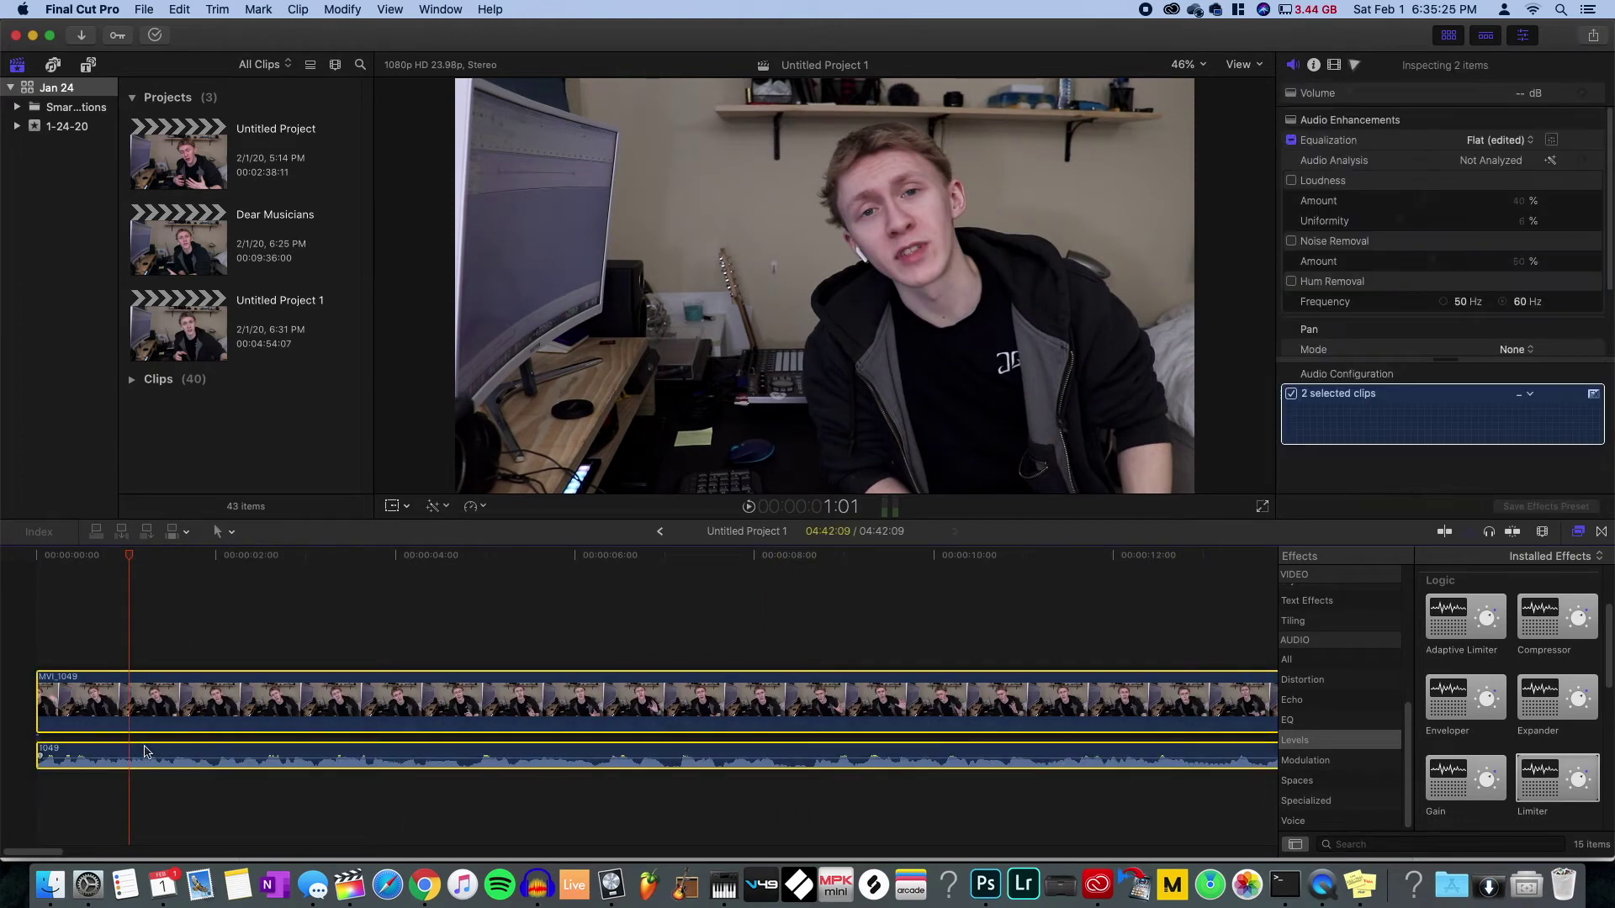
key(alt+g)
click(1025, 127)
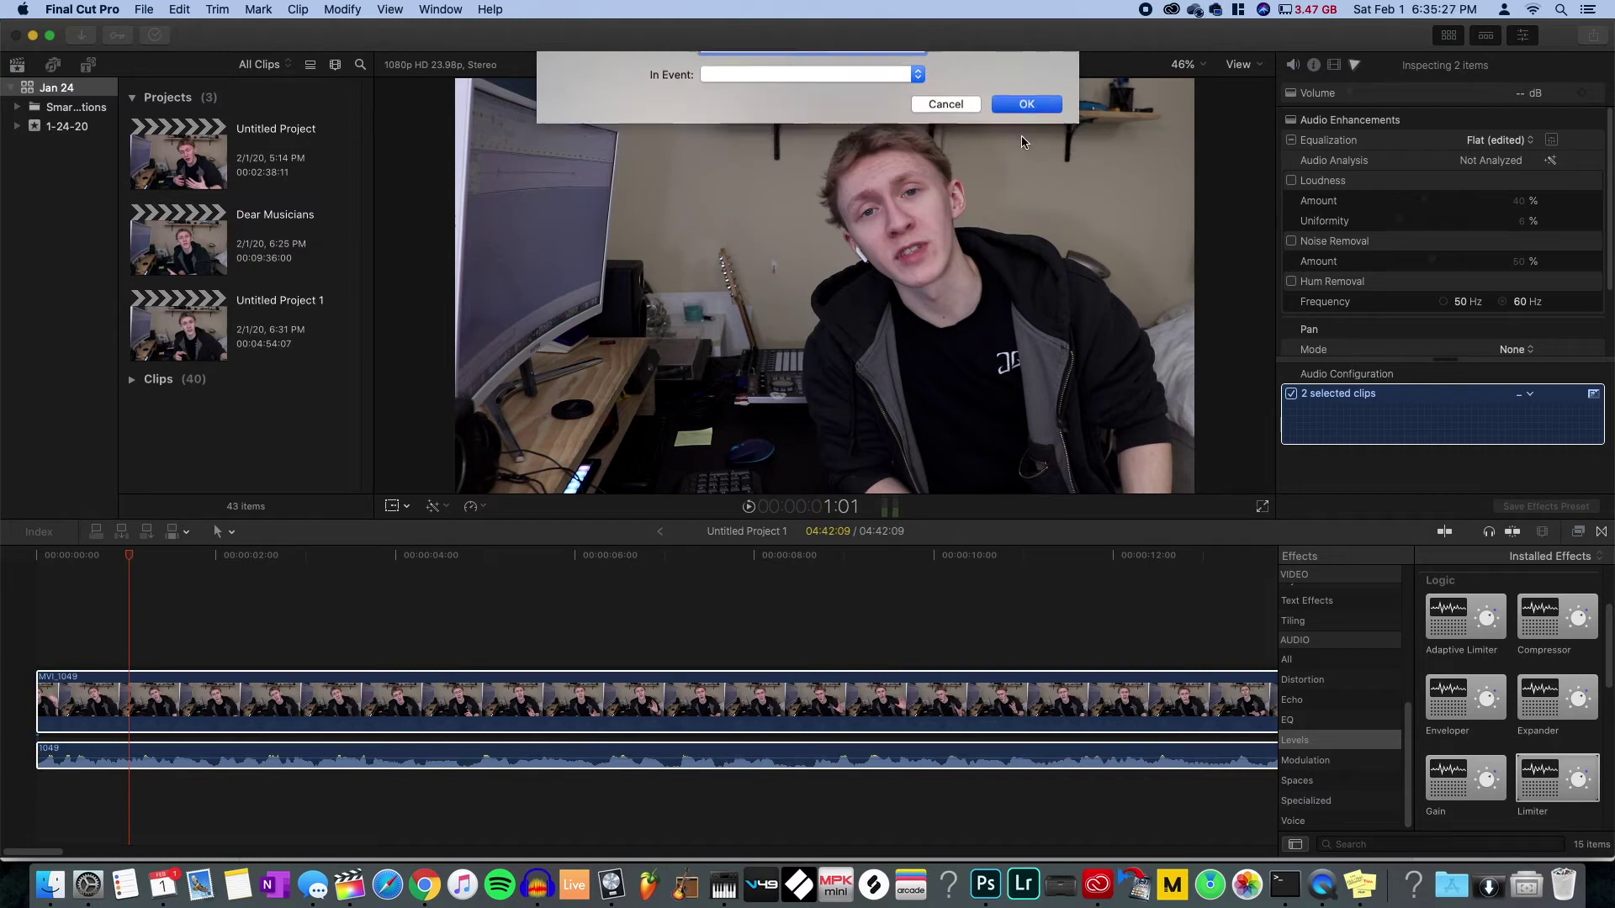
key(z)
key(cmd+minus)
key(cmd+minus)
key(cmd+minus)
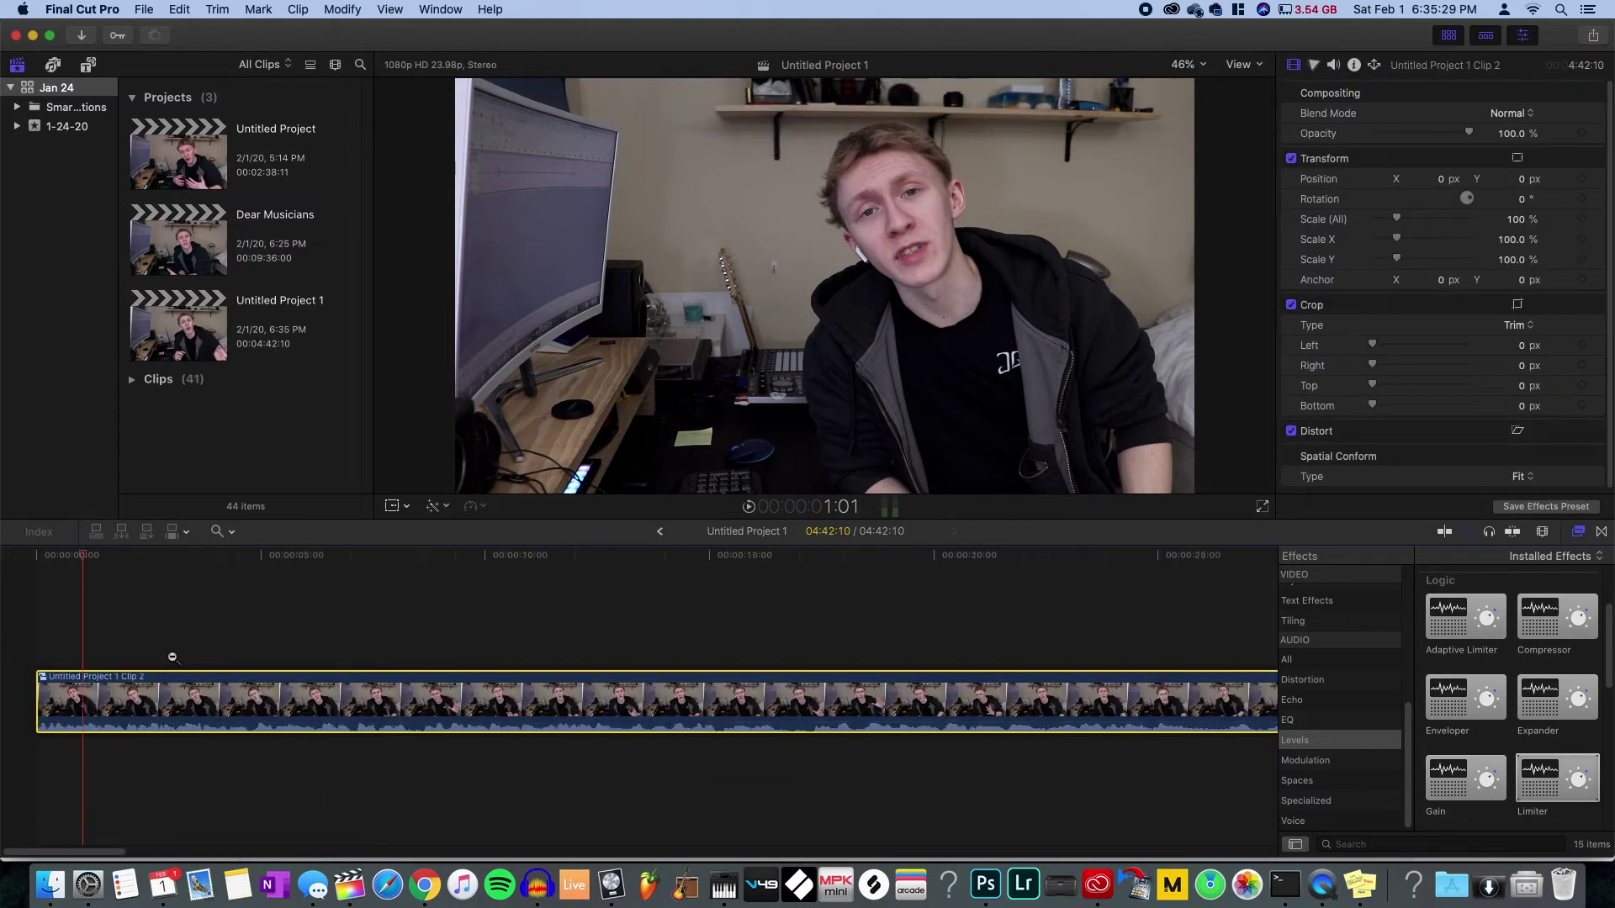
key(super+equal)
key(super+equal)
key(super+equal)
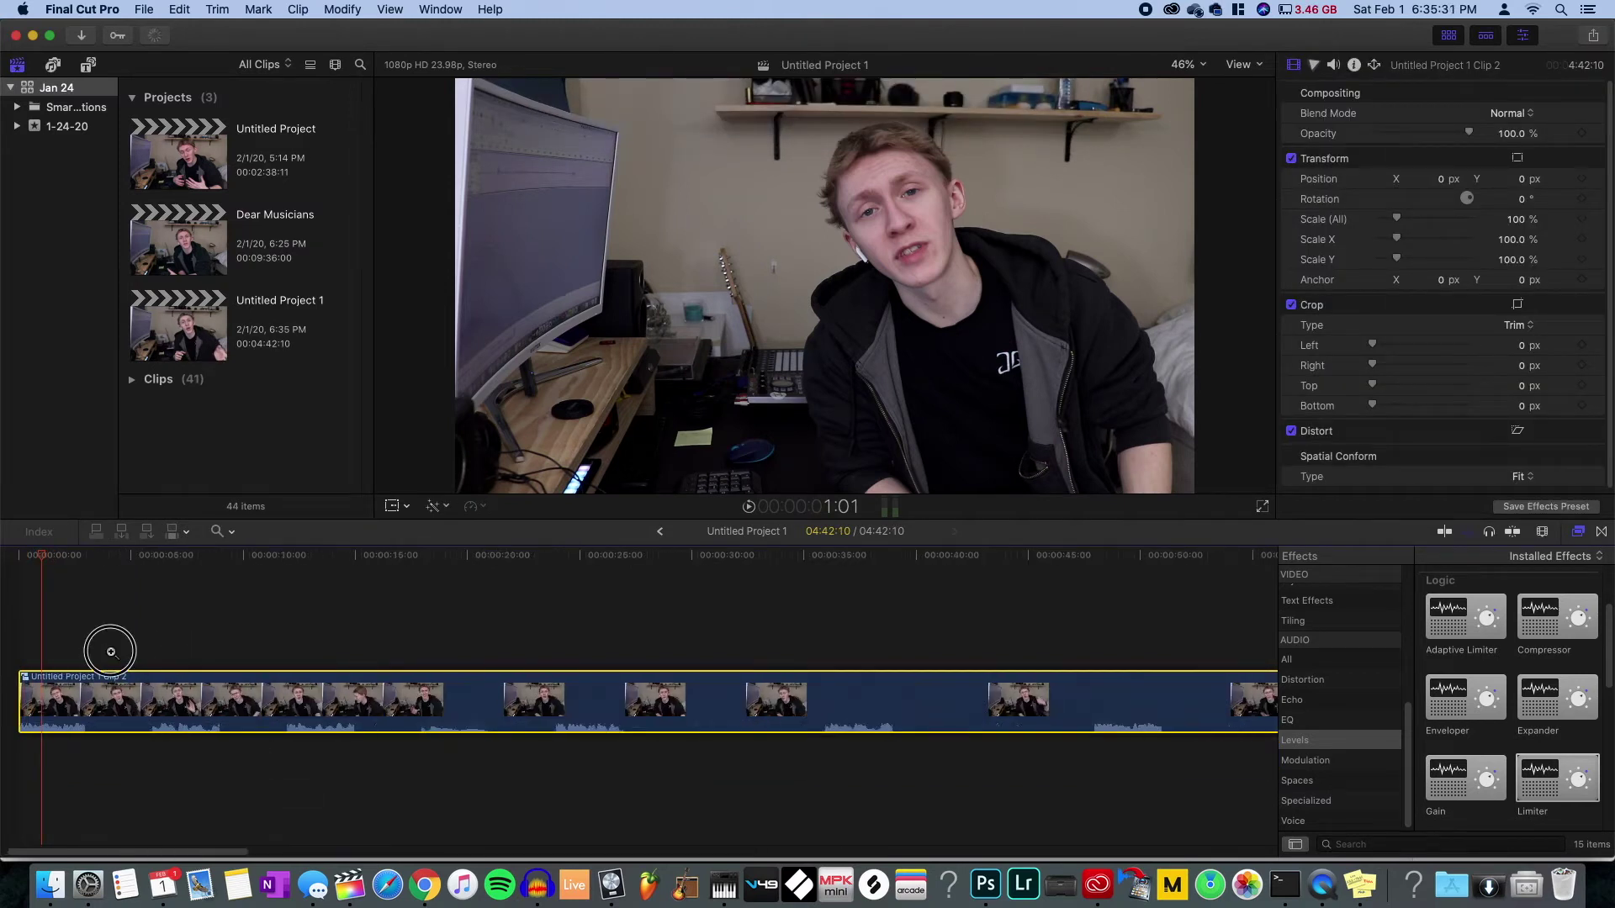
key(a)
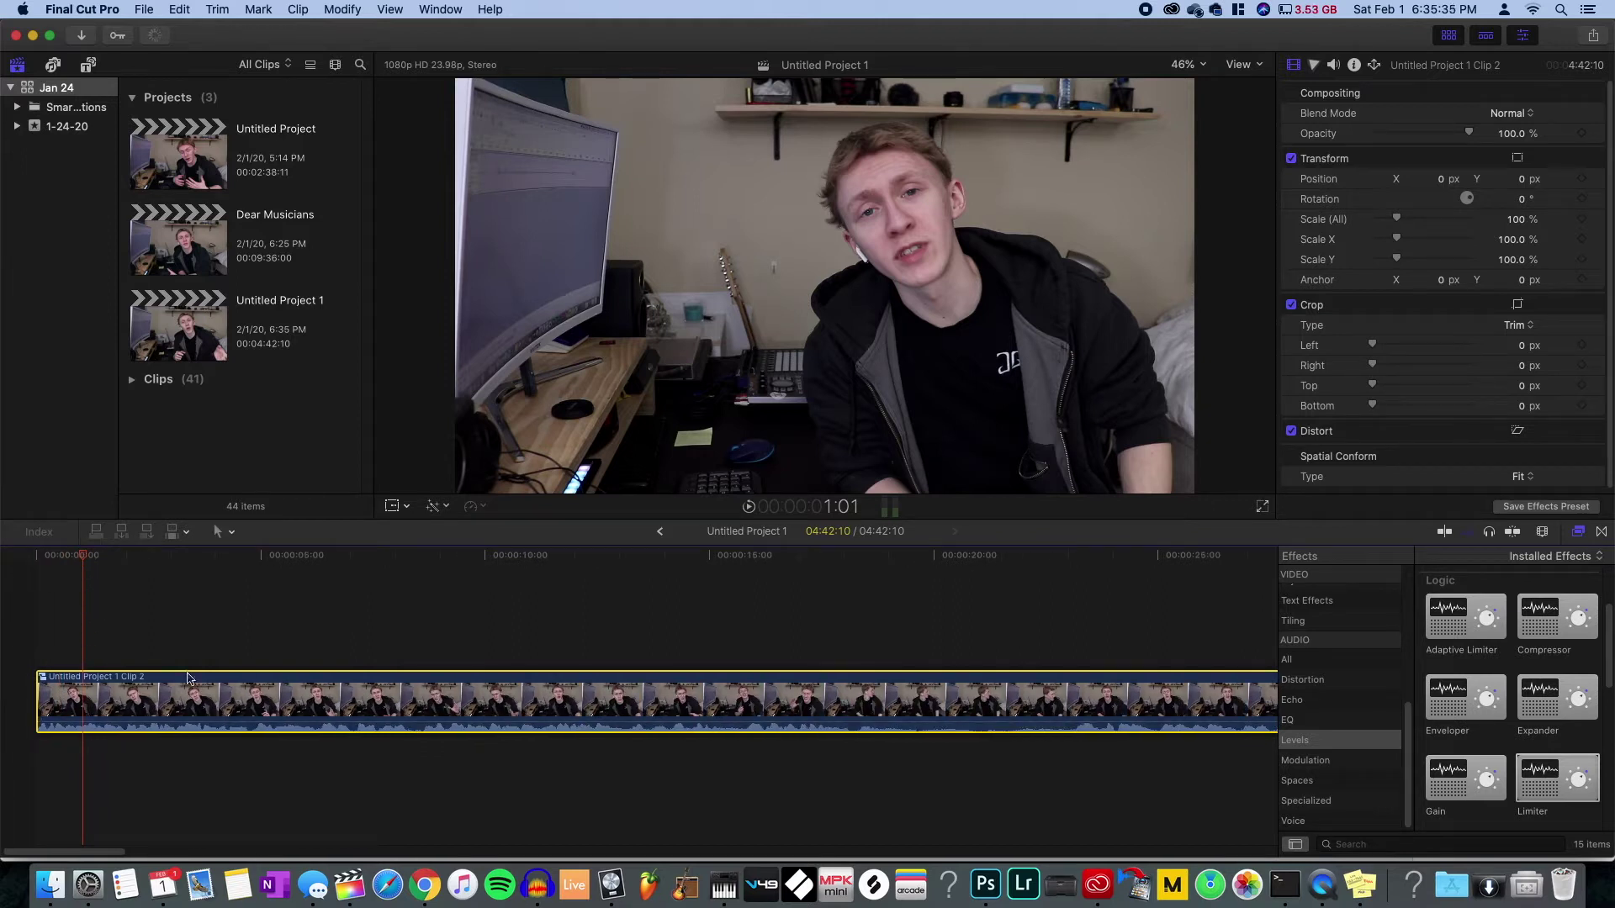
key(z)
click(130, 691)
click(129, 690)
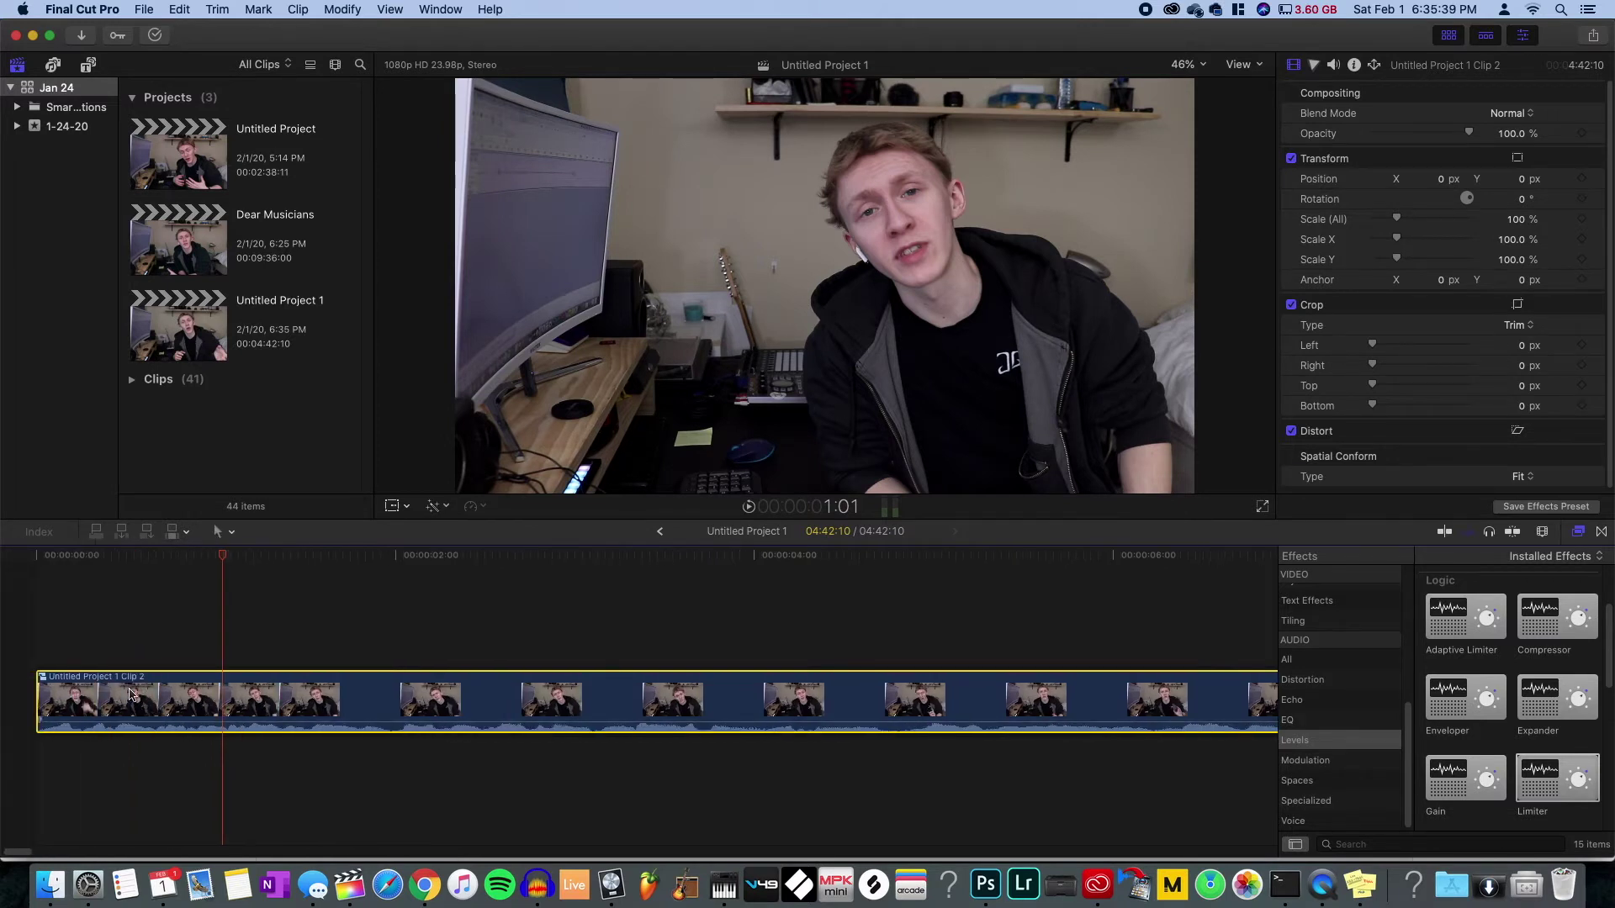
key(a)
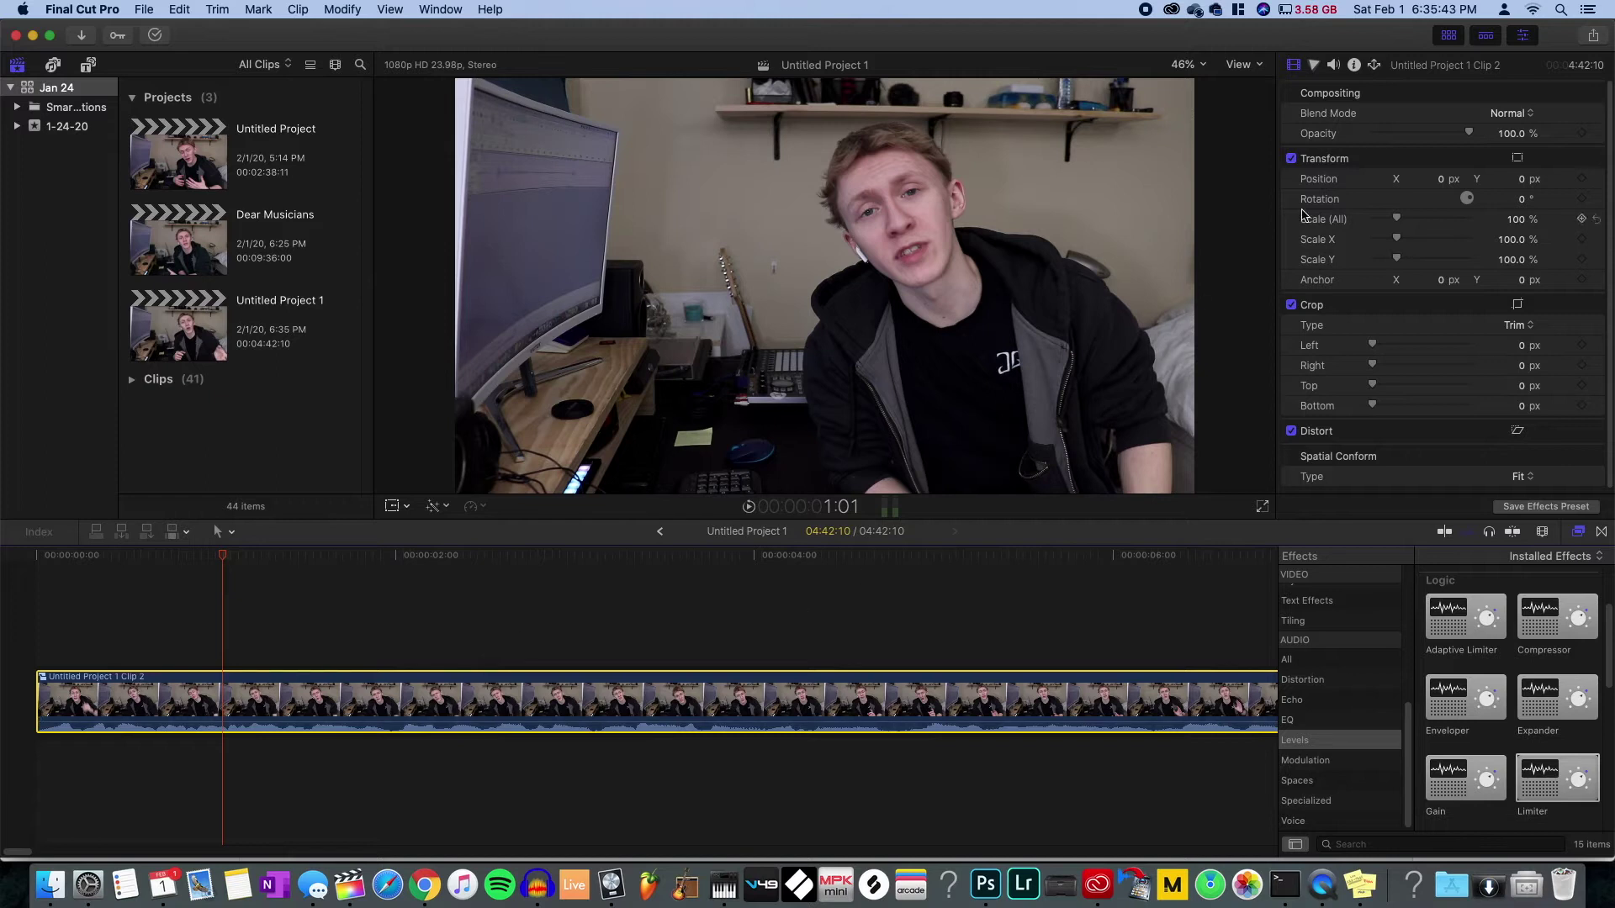
- Add a Color Board correction to the compound clip with color shadows at 5% and midtones at 5° and 5%
click(1313, 65)
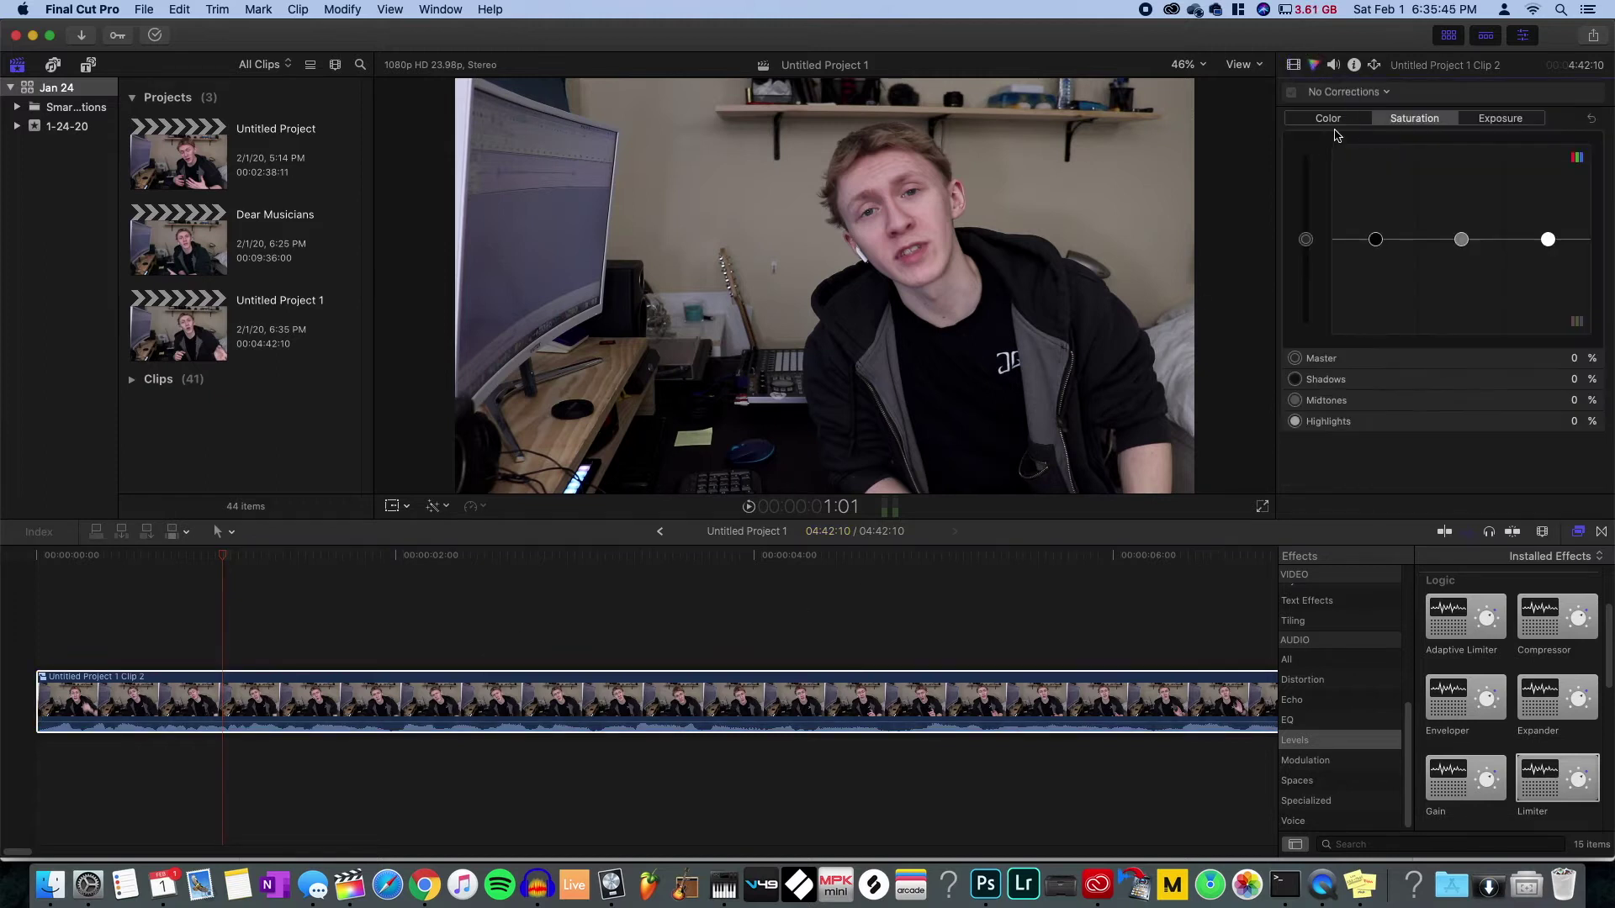
click(1330, 119)
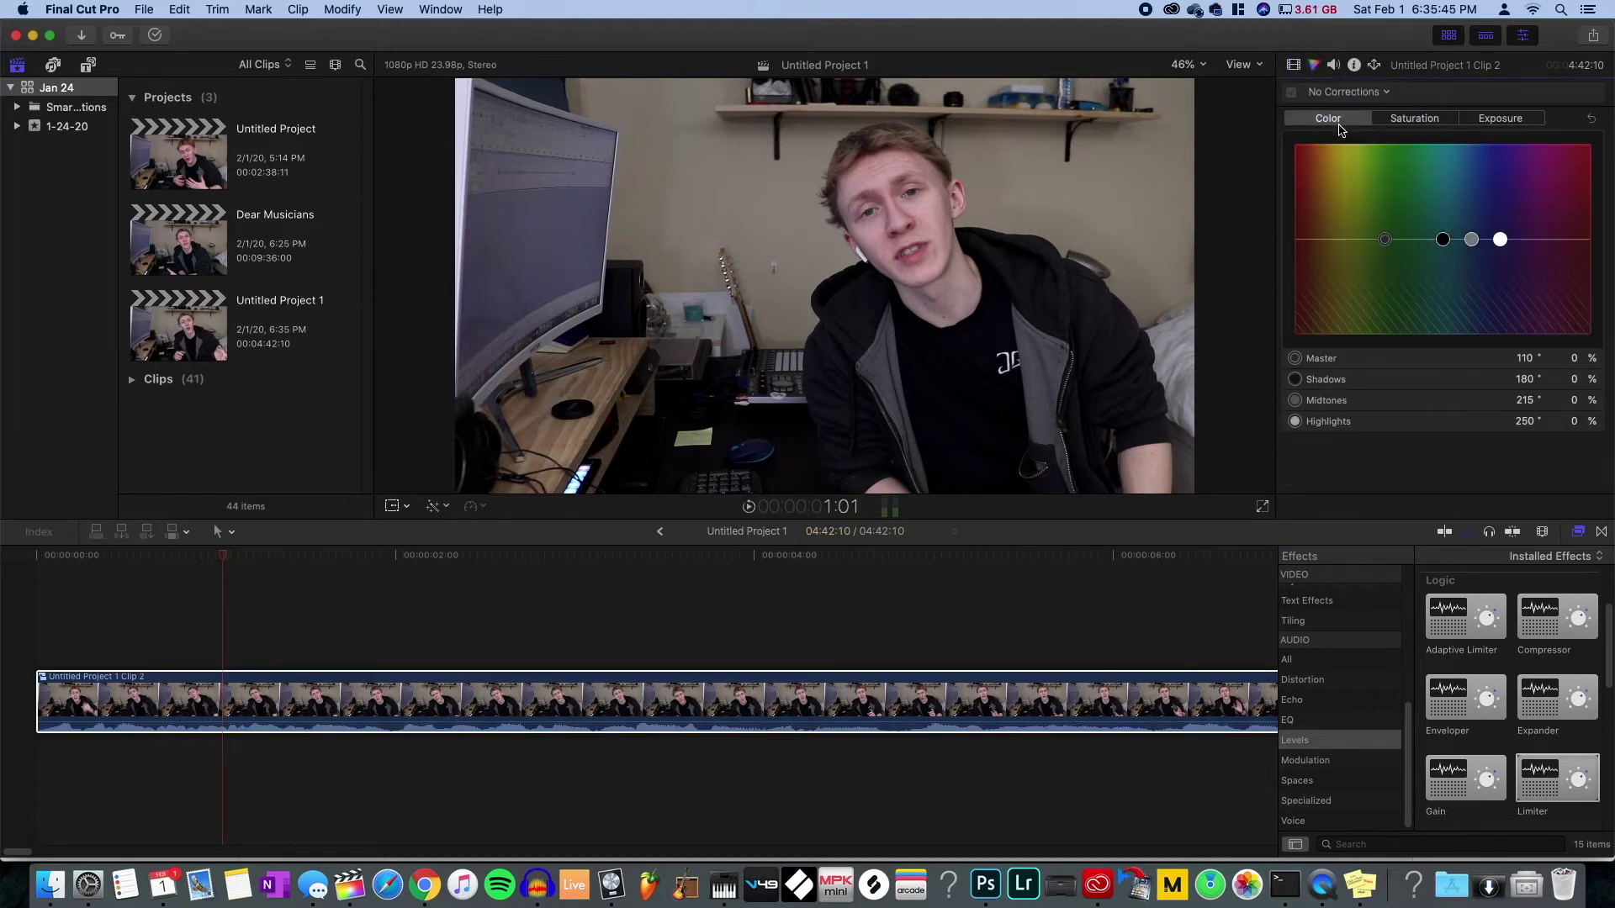
click(1574, 379)
text(5)
key(Tab)
text(5)
key(Tab)
text(5)
key(Tab)
text(5)
key(Tab)
key(super+z)
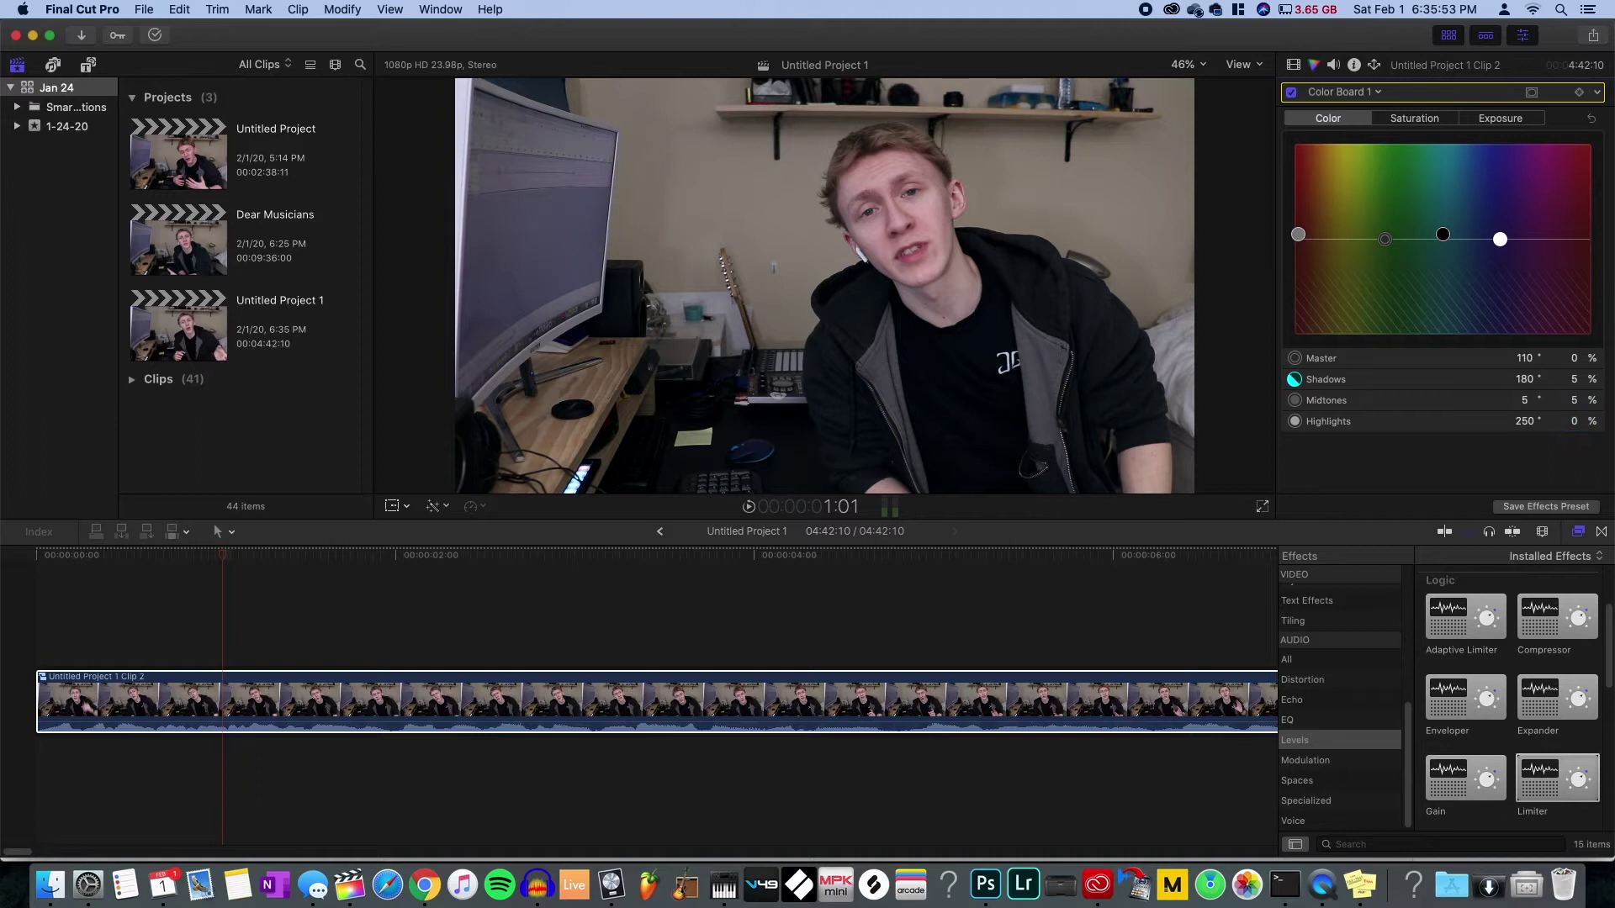
- Set the Color Board's color highlights to 5% and the midtones hue to 20°
click(1574, 422)
text(5)
click(1524, 400)
text(20)
key(Return)
click(1413, 465)
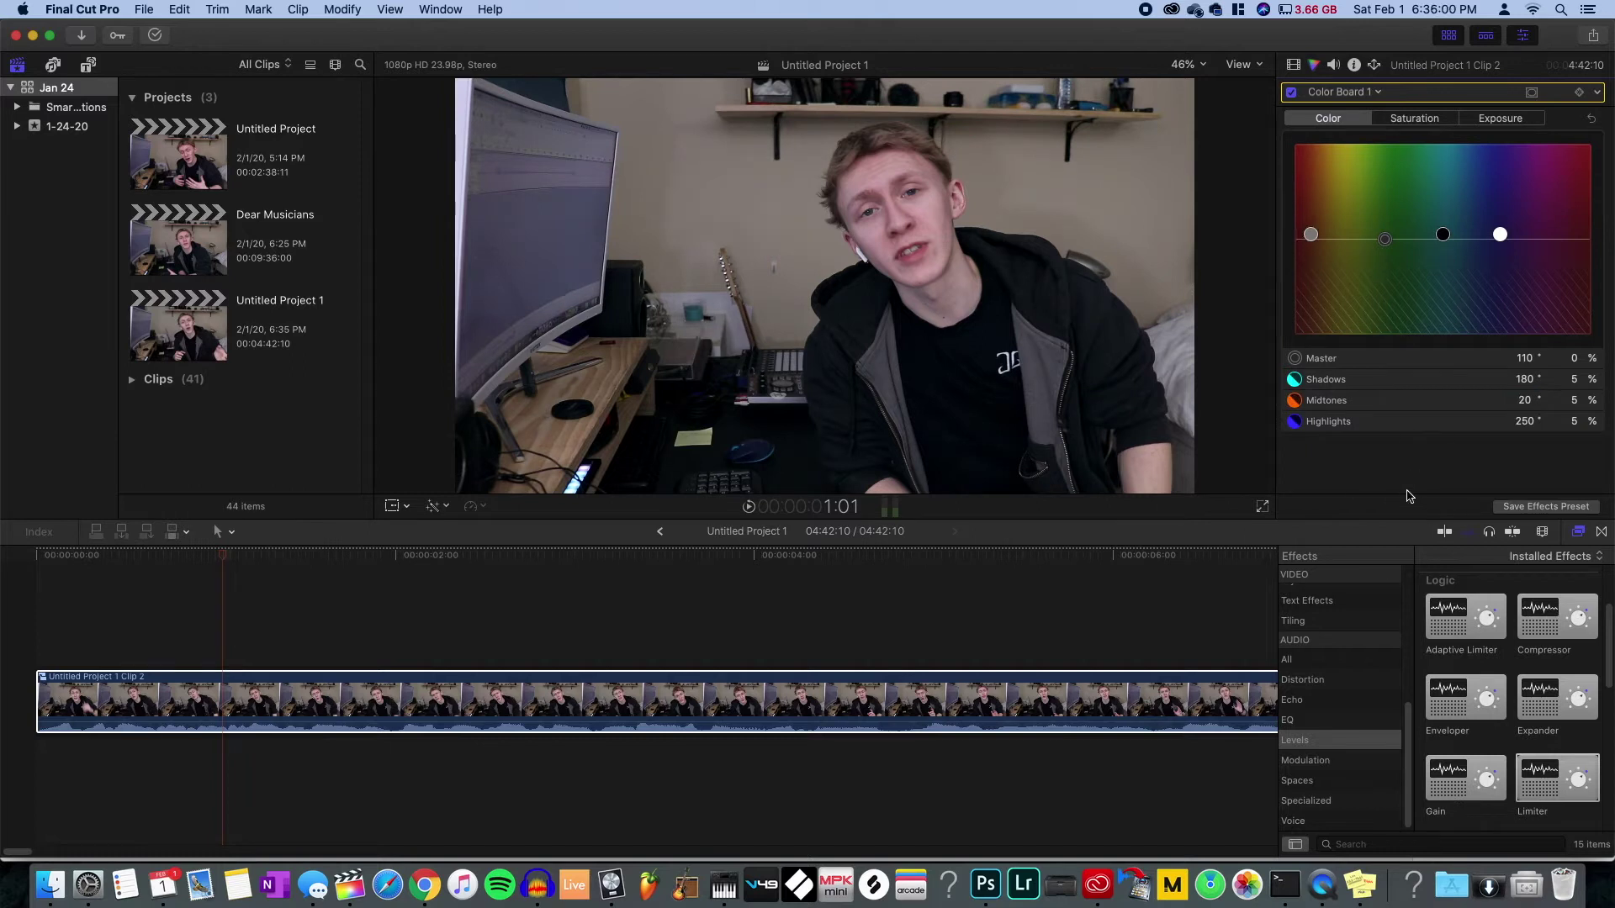
click(1293, 93)
- Set the Color Board's master saturation to 44%
click(1414, 118)
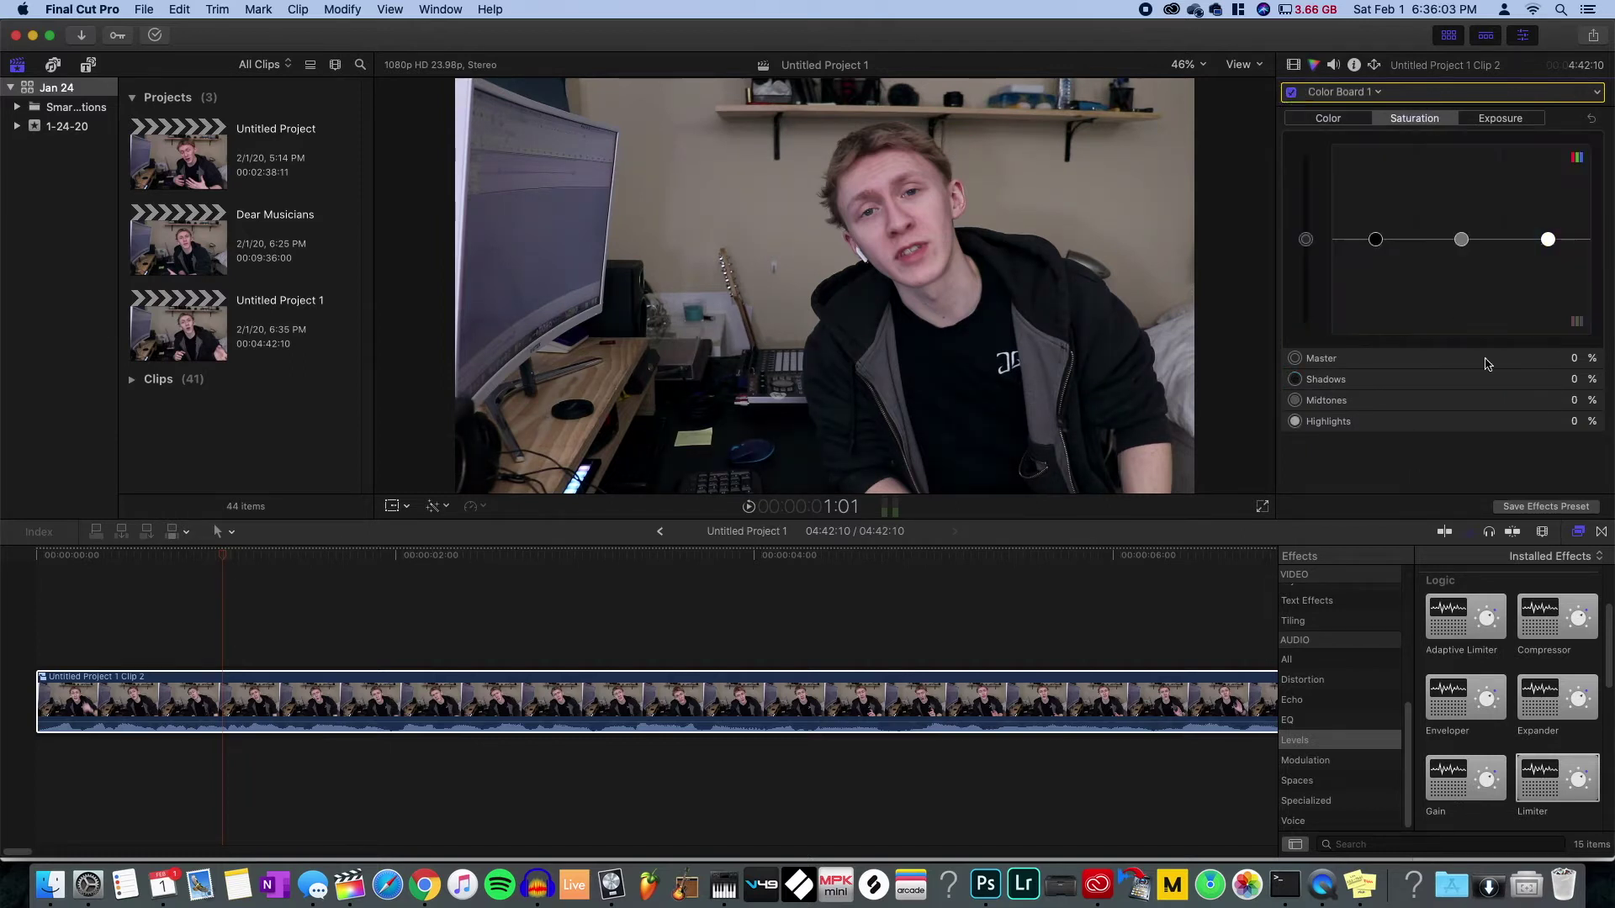
click(1572, 360)
text(44)
key(Return)
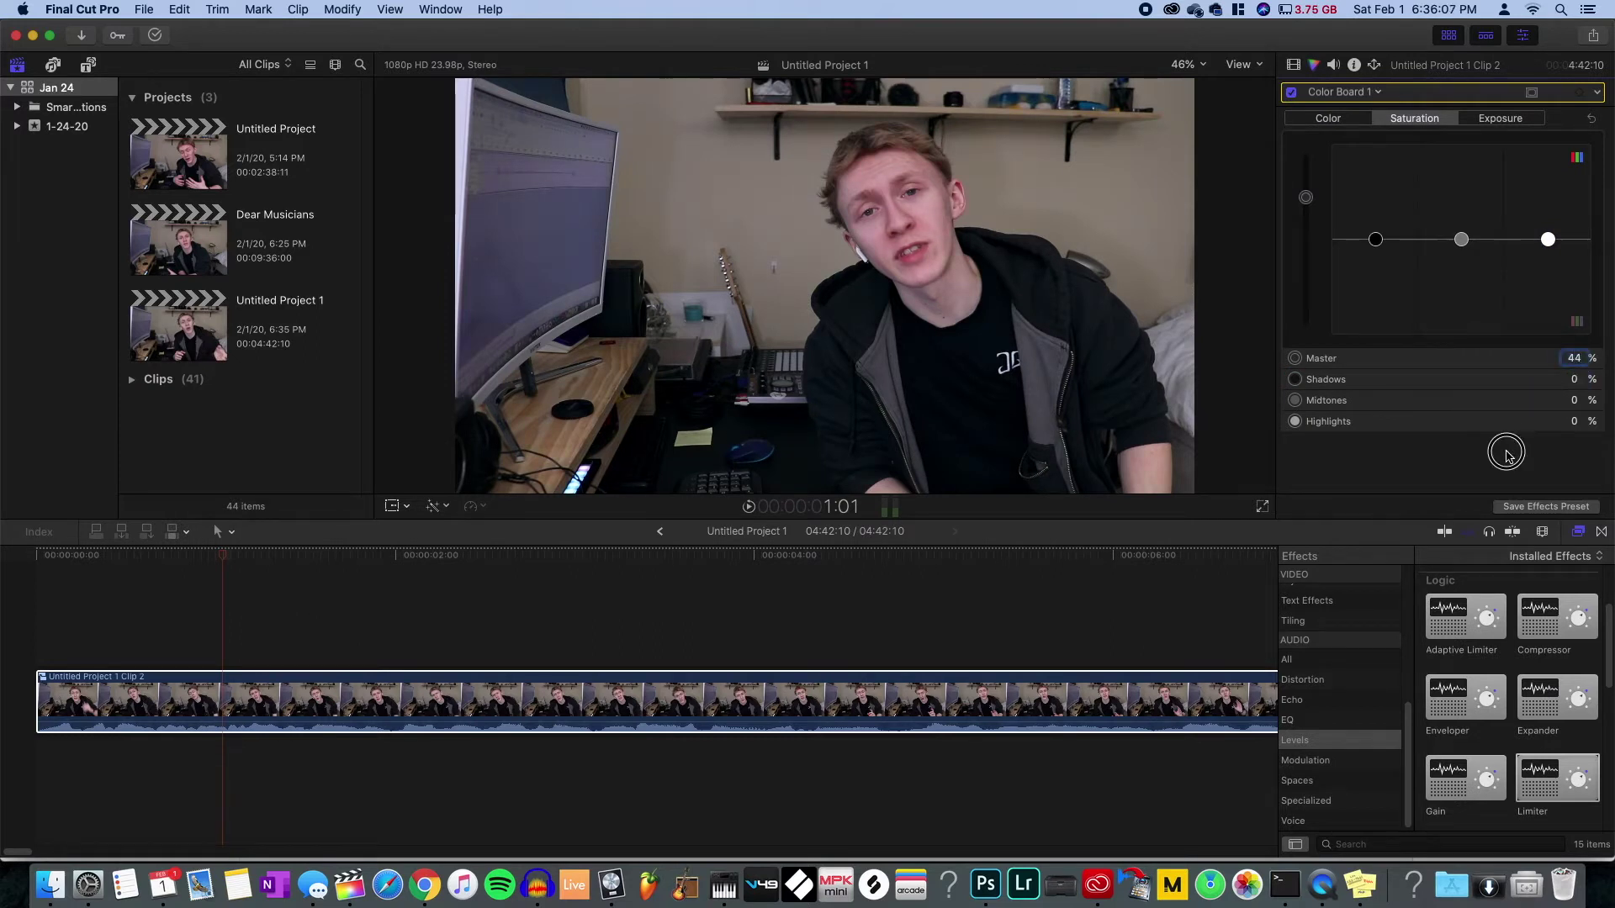
- Set the Color Board's exposure shadows to -3% and highlights to 3%
click(1528, 118)
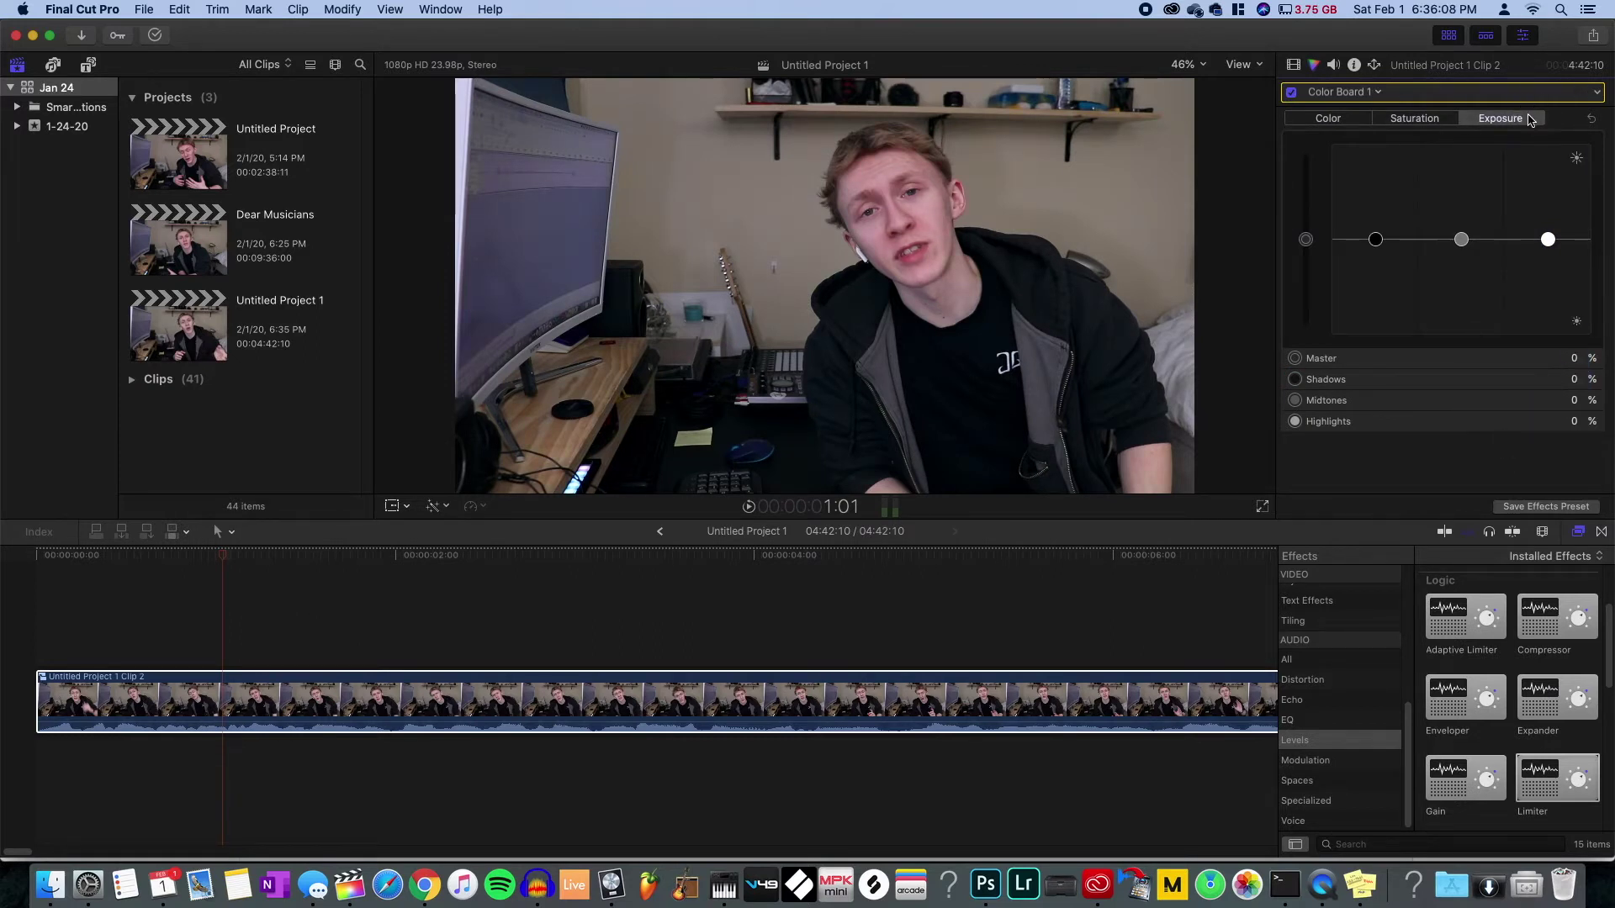
click(1574, 379)
text(-3)
key(Return)
click(1574, 424)
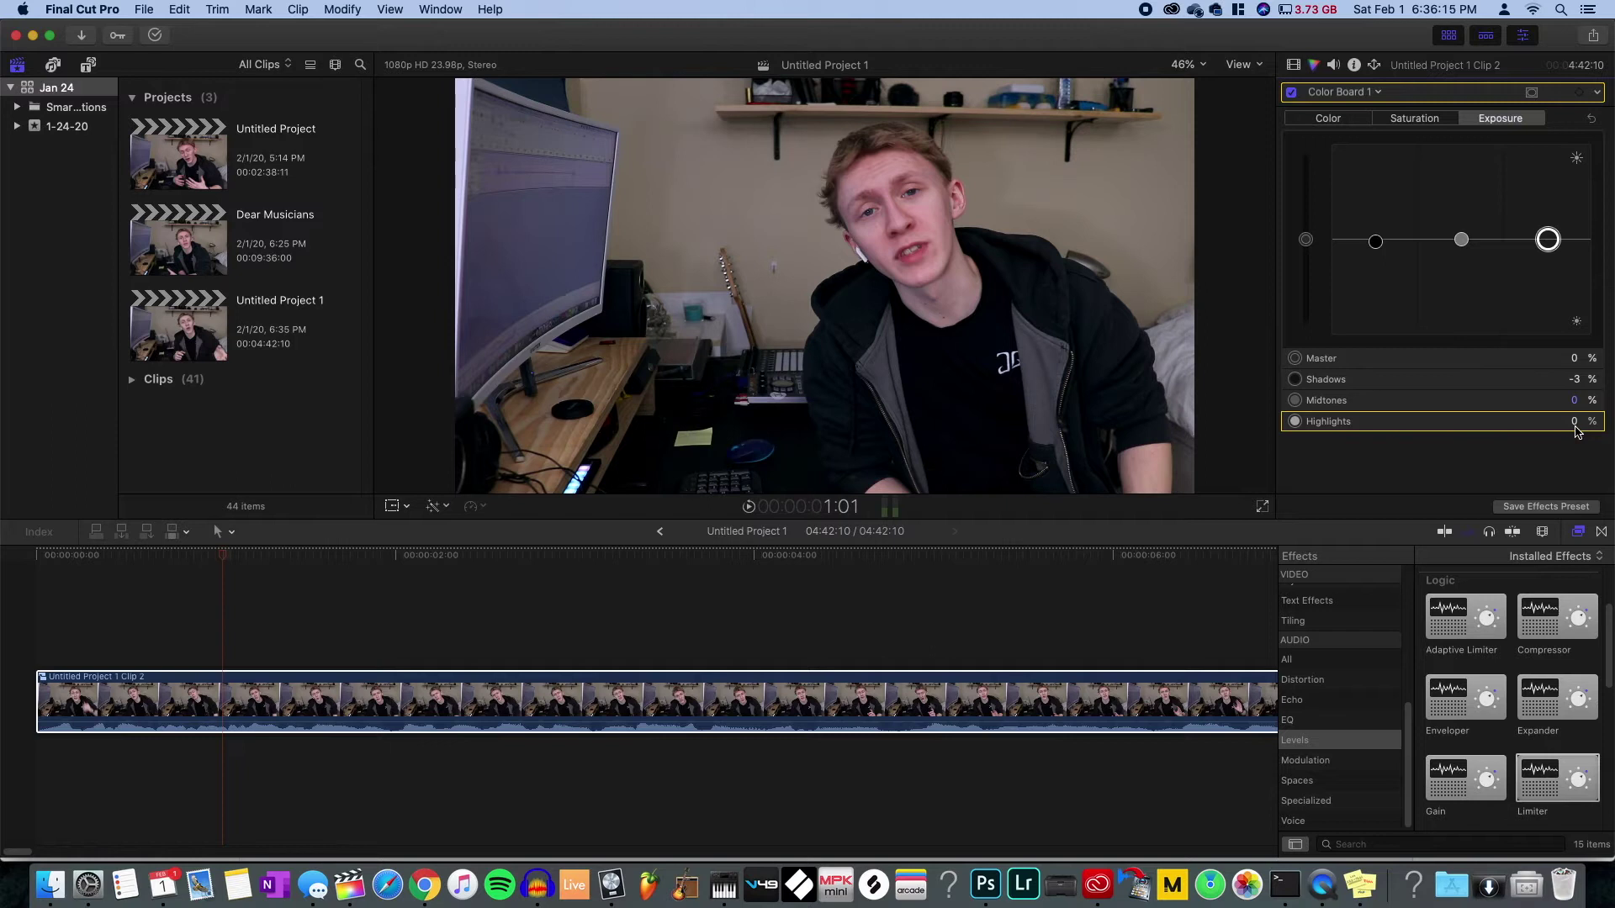
click(1575, 424)
text(3)
key(Return)
- Compare the picture with and without the Color Board correction
click(1290, 93)
click(1290, 93)
click(1290, 93)
click(1291, 94)
click(1290, 93)
click(1291, 93)
click(1290, 93)
- Set the Color Board's exposure shadows to 3% and highlights to -3%
click(1573, 380)
text(3)
key(Return)
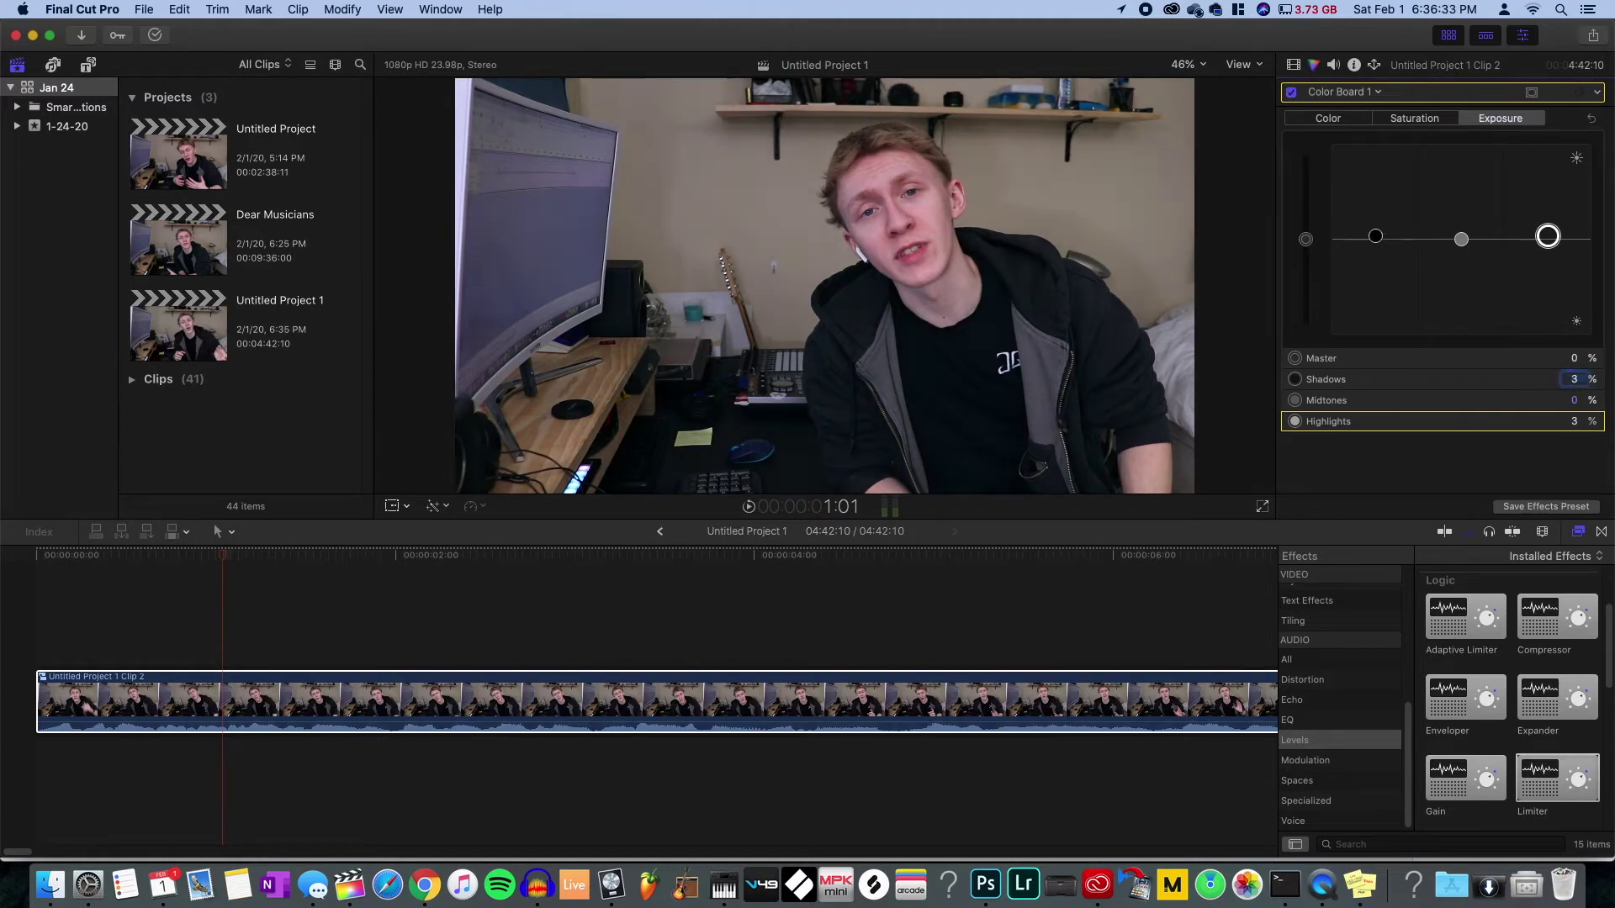
click(1578, 418)
text(-3)
key(Return)
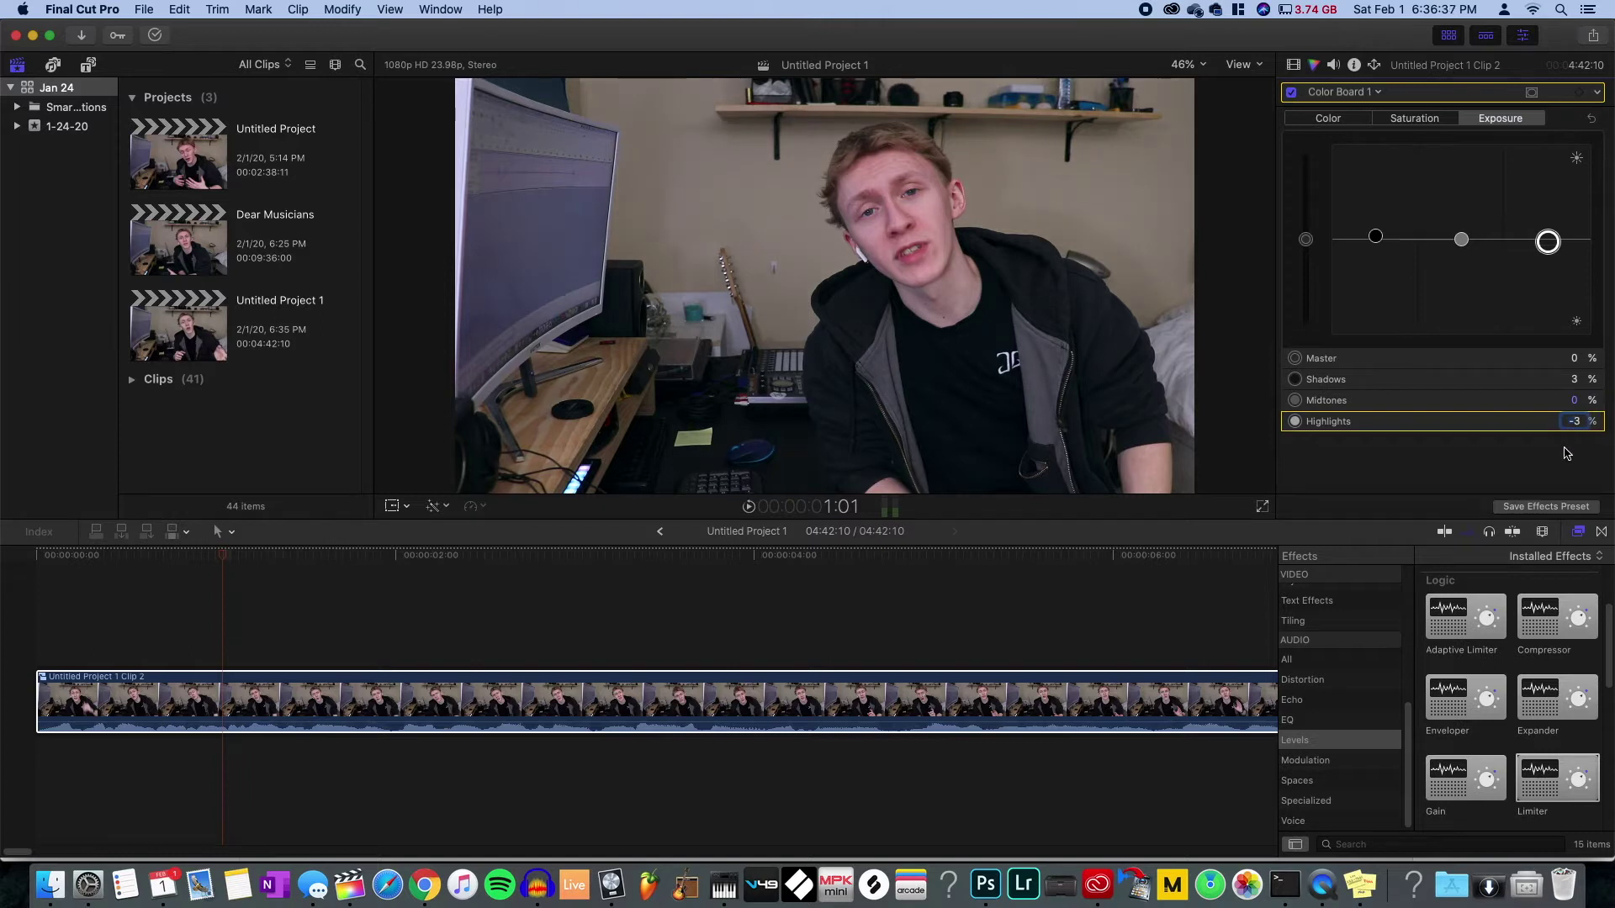
- Set the Color Board's exposure shadows to -3% and highlights to 3%
click(1587, 385)
text(-3)
key(Return)
click(1588, 421)
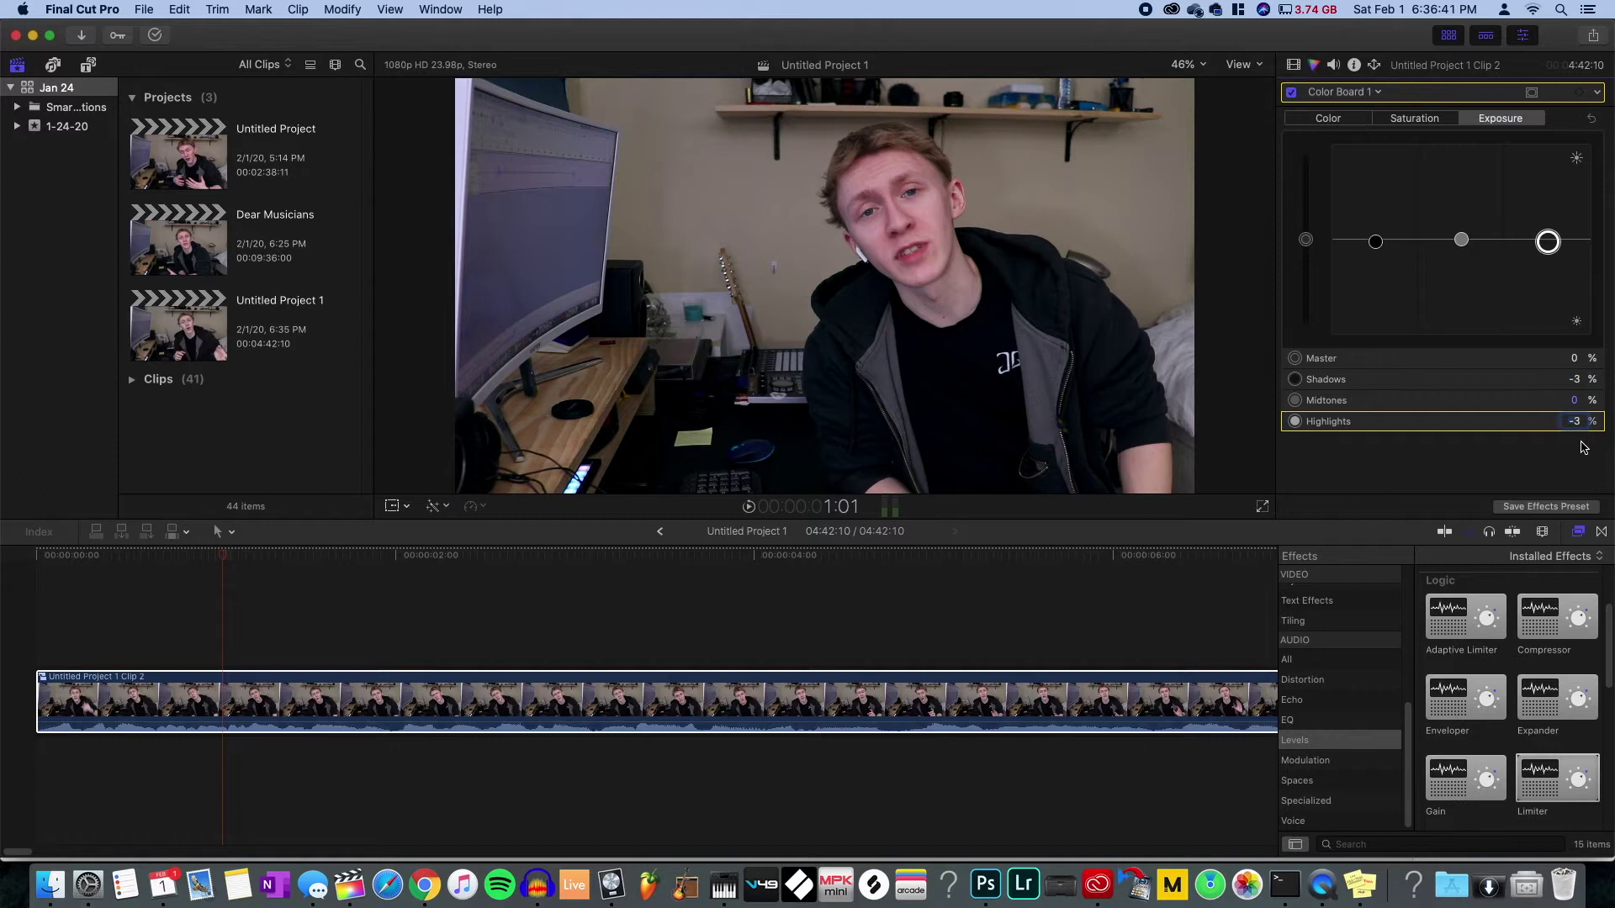
text(3)
key(Return)
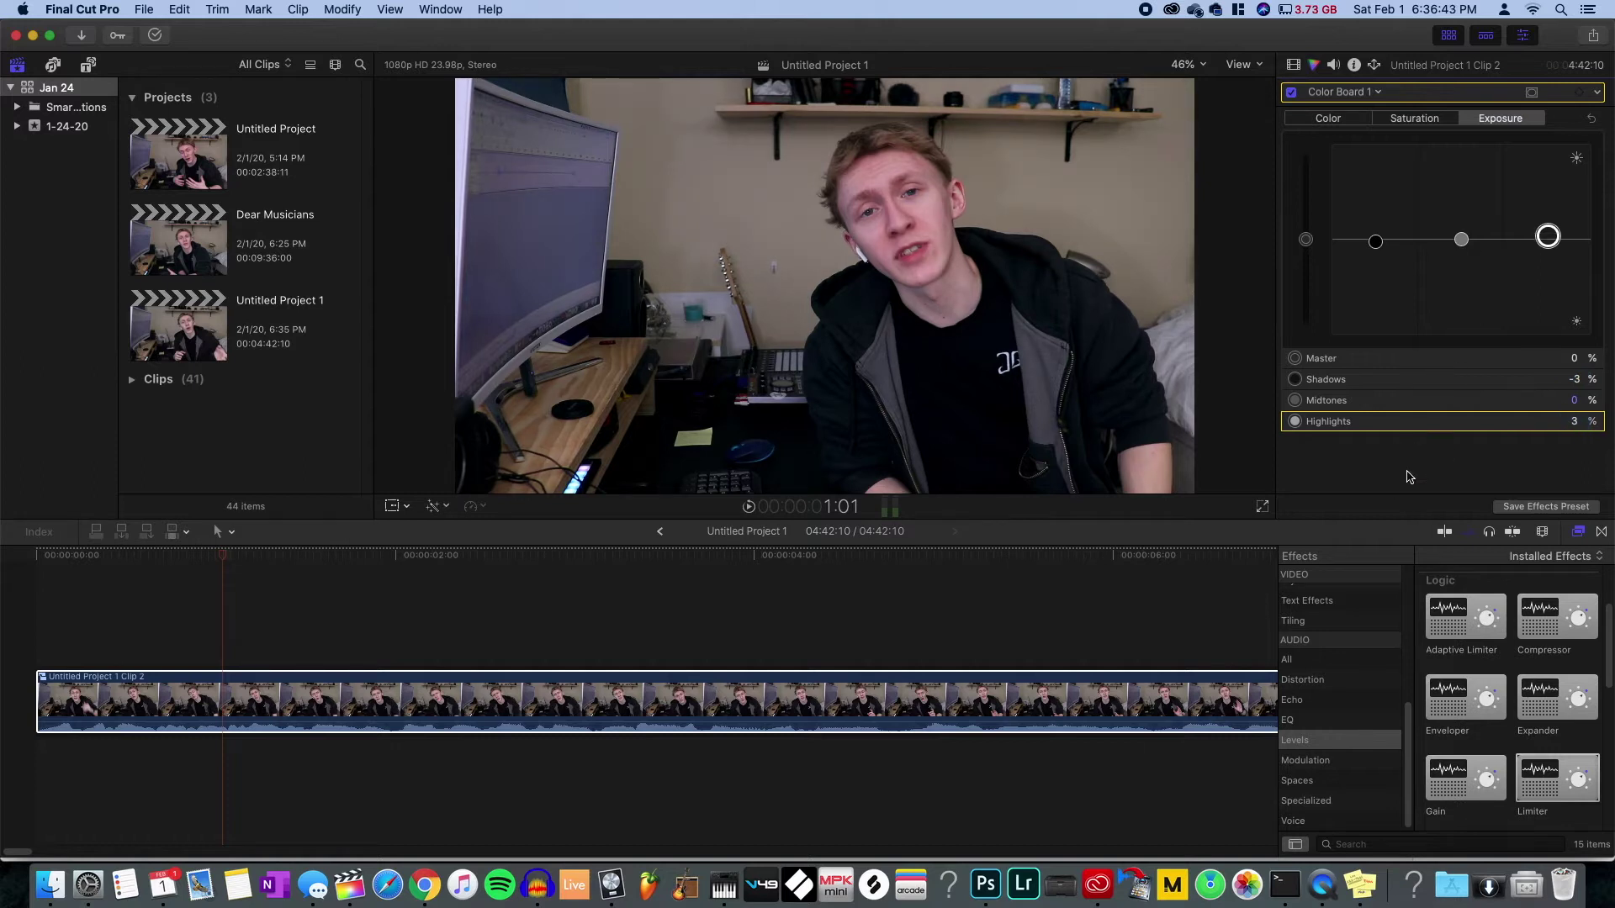
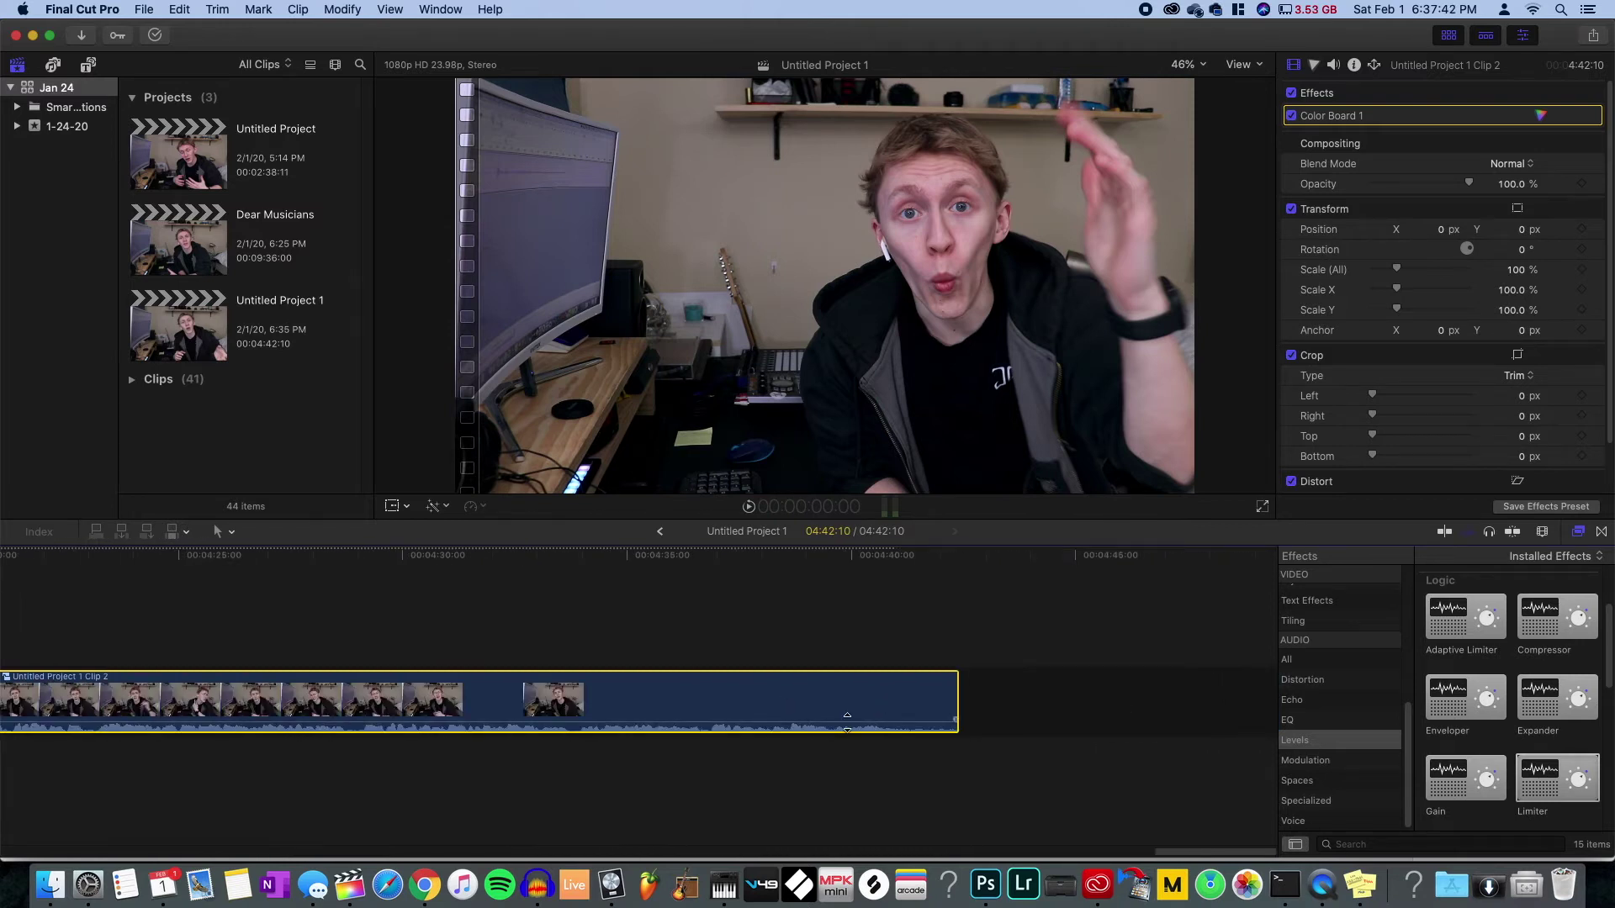
- Switch to Chrome and open the My Favorites playlist in My Music on Epidemic Sound, reloading the page to show its tracks
click(424, 885)
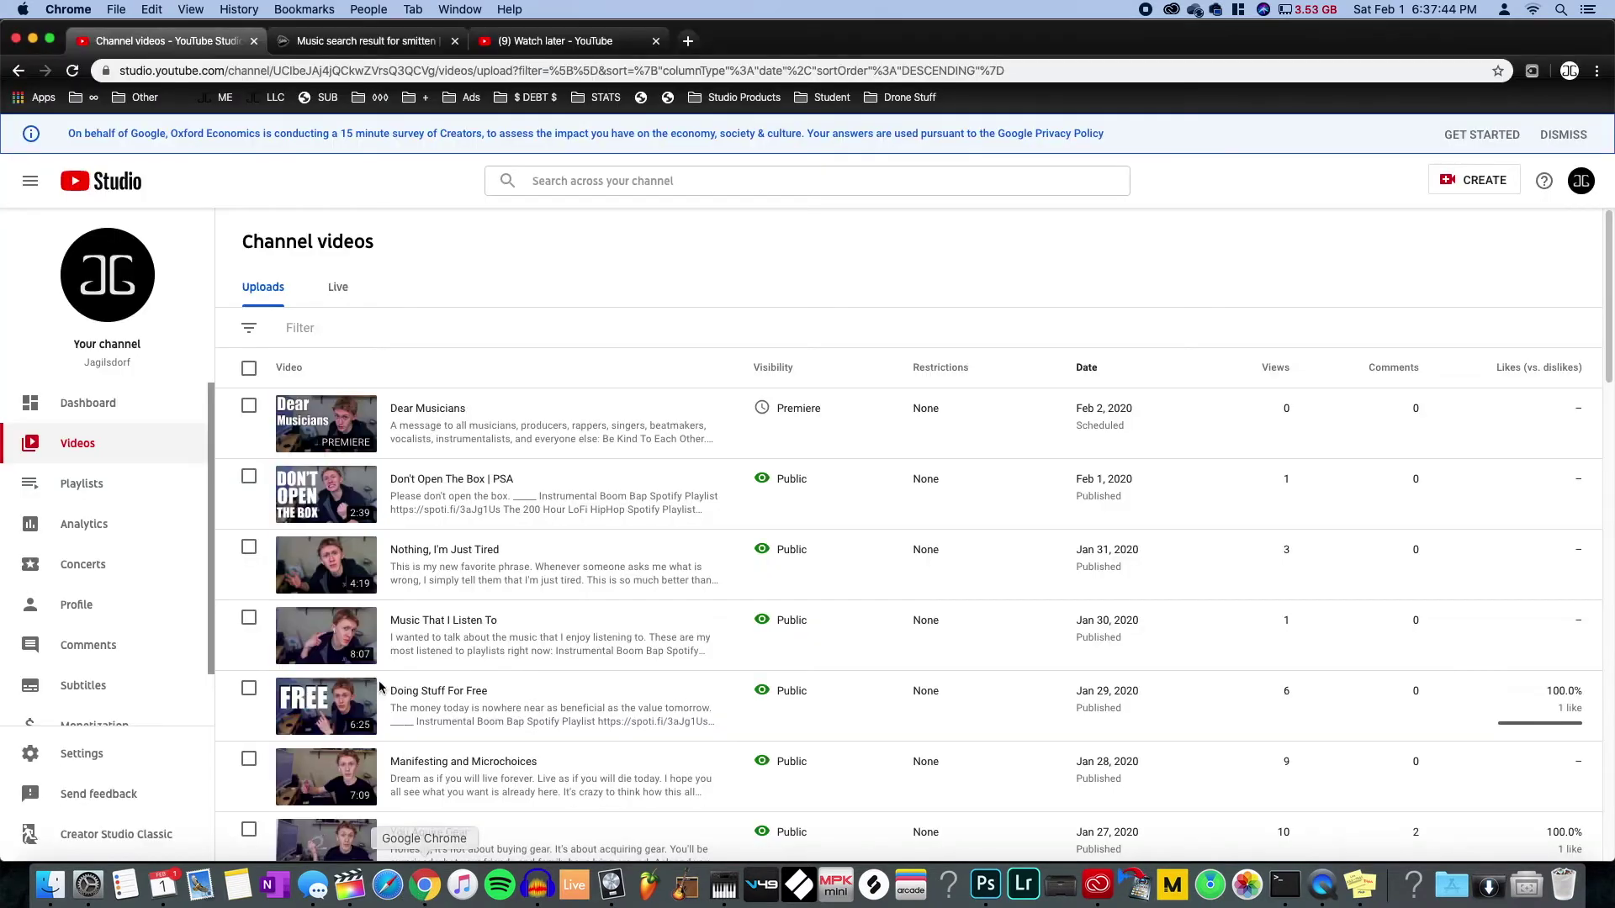
click(366, 40)
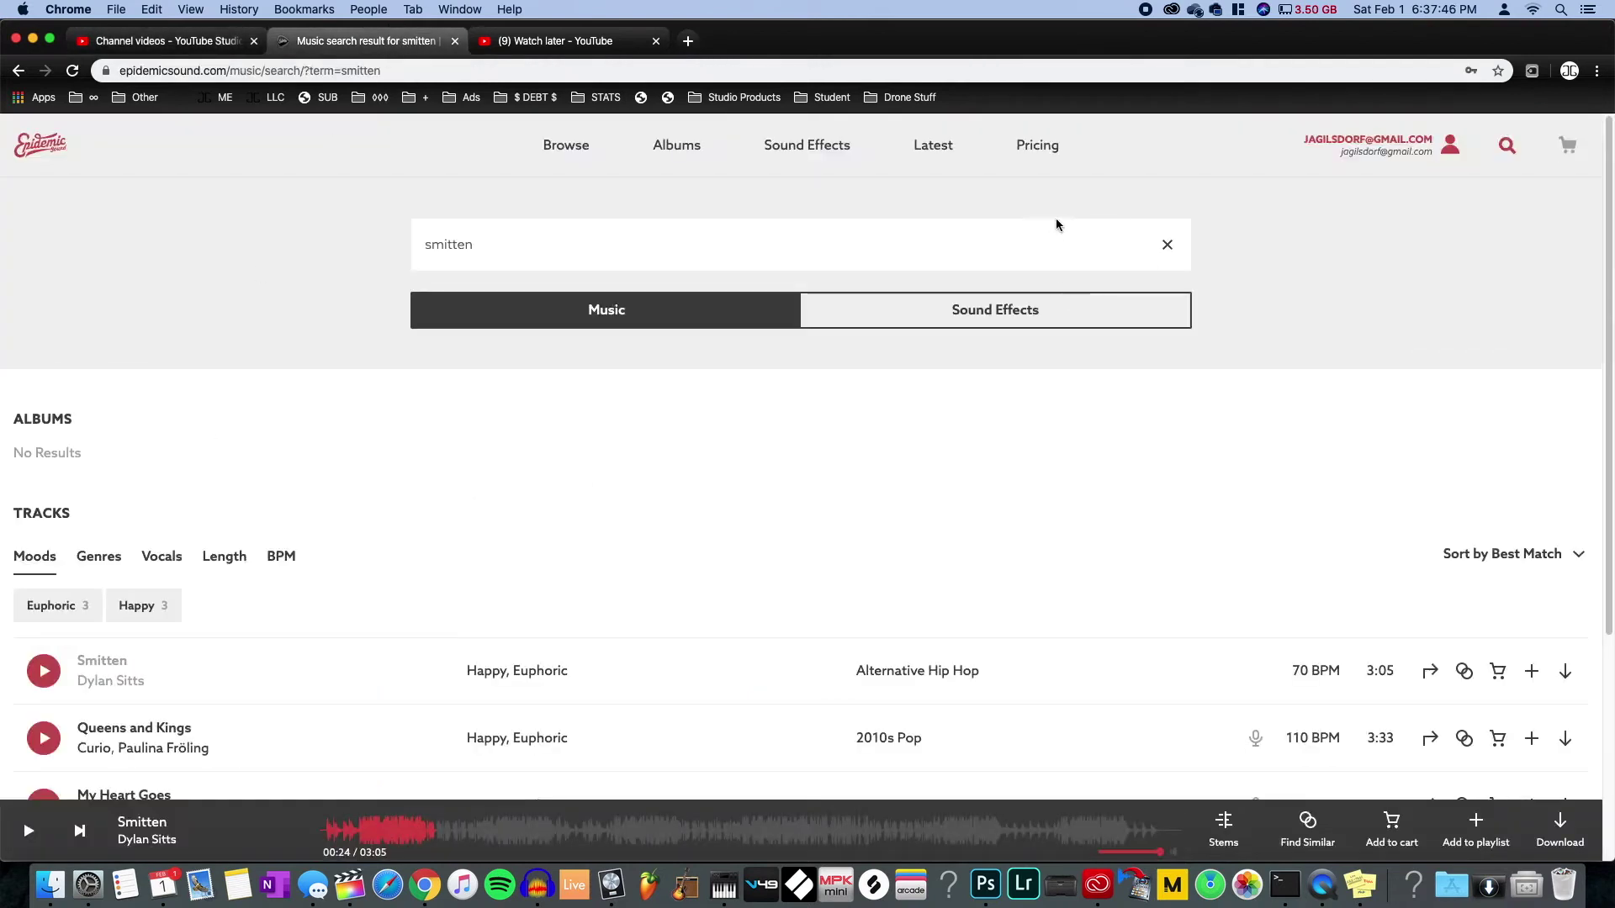
click(1506, 151)
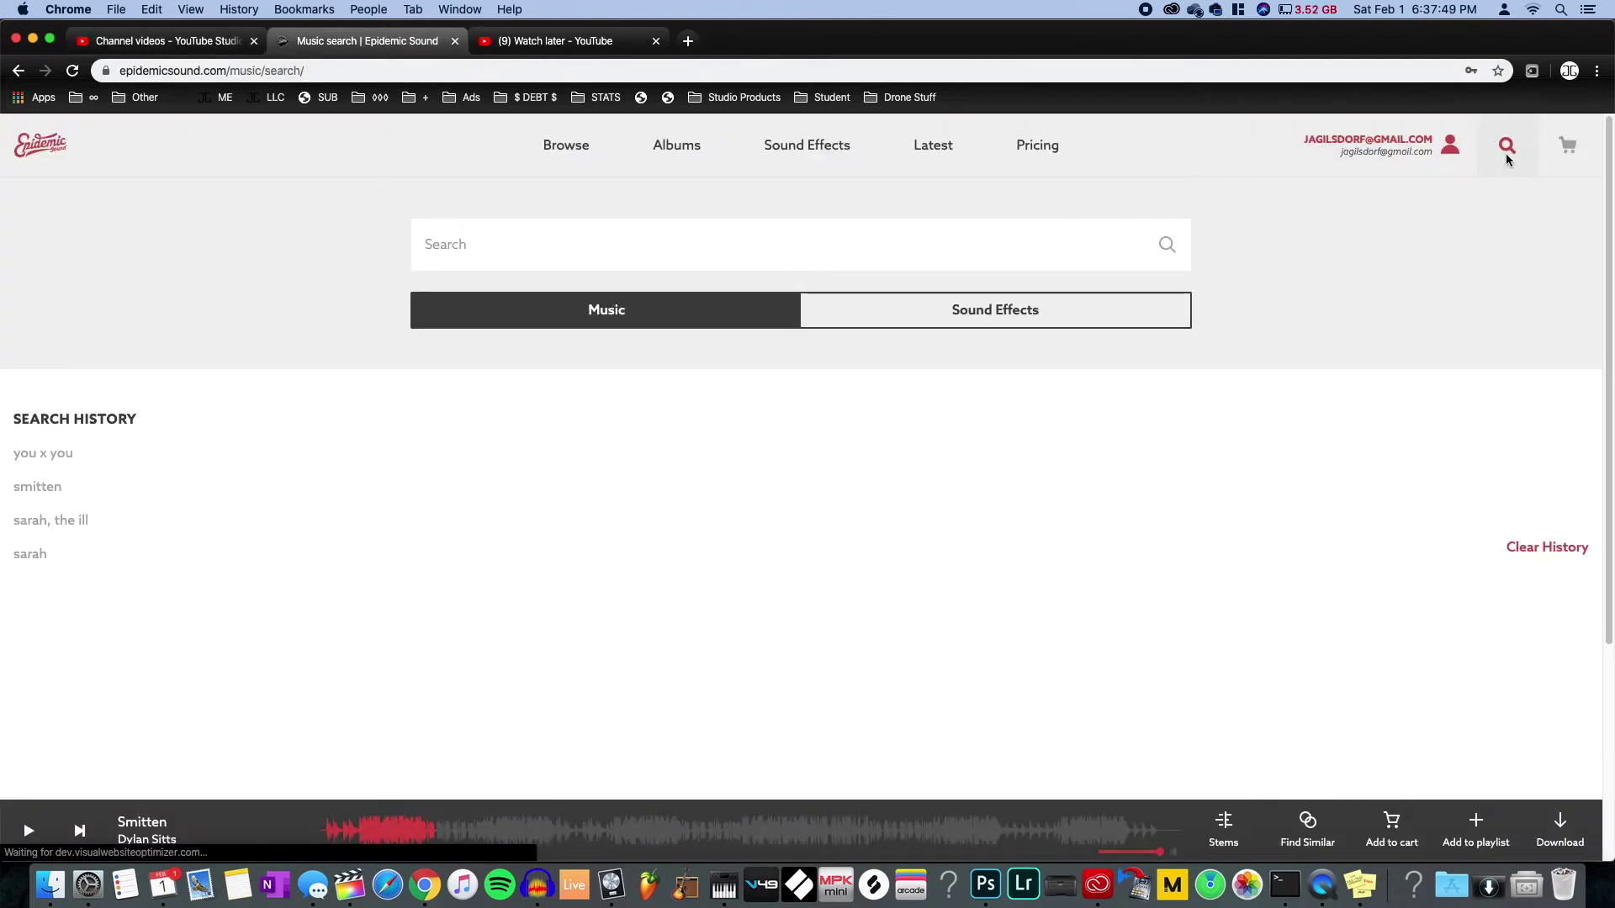
click(1451, 148)
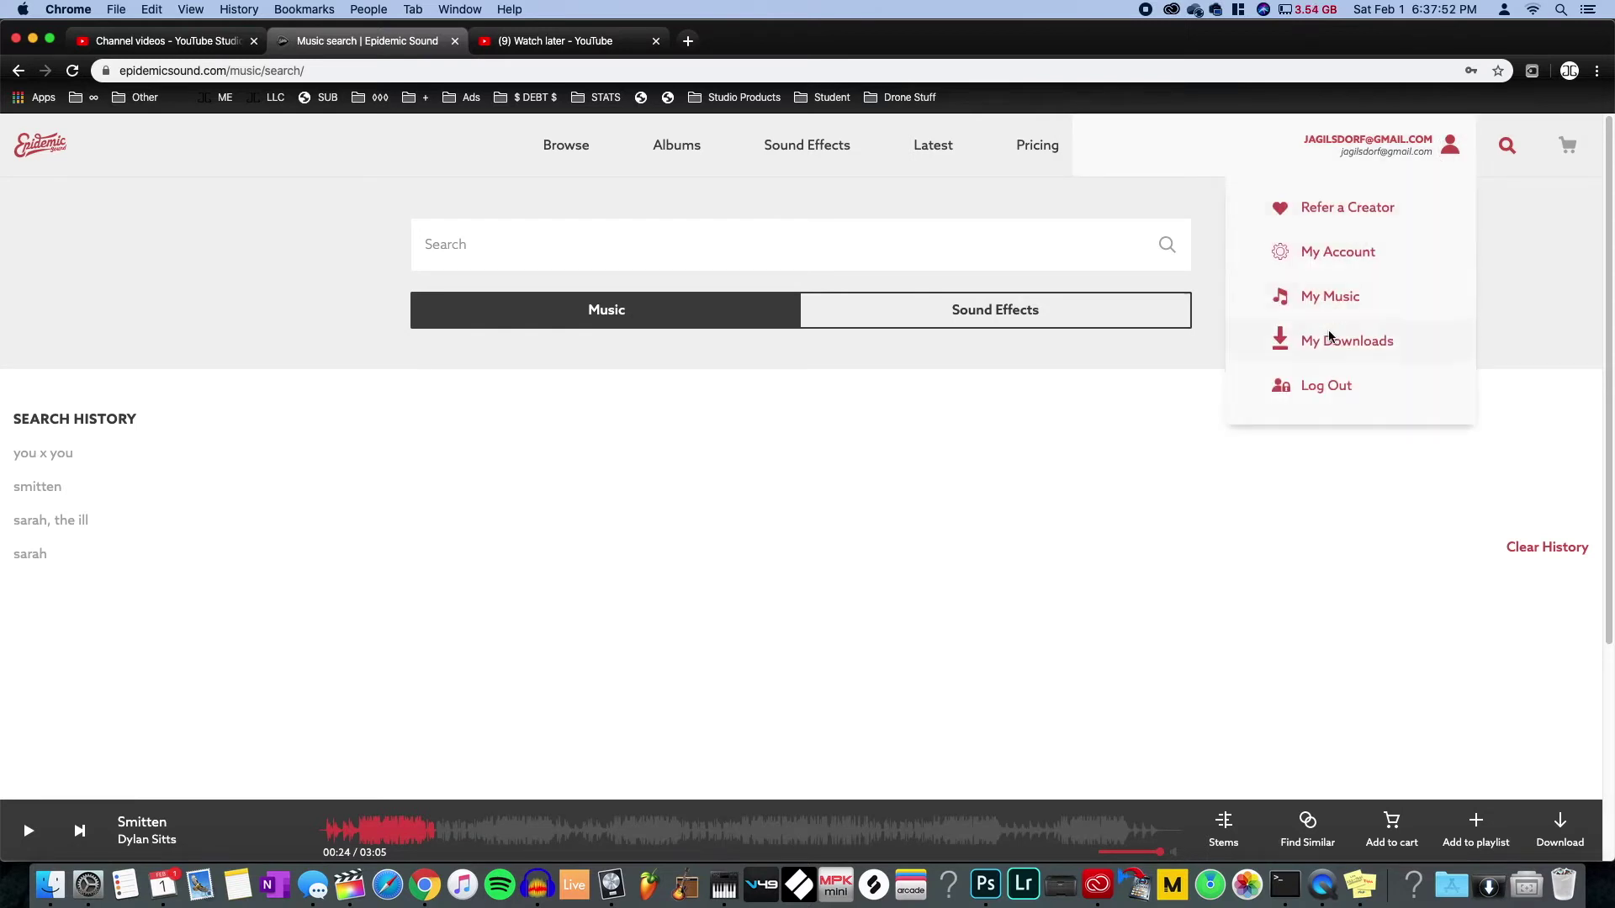
click(1325, 300)
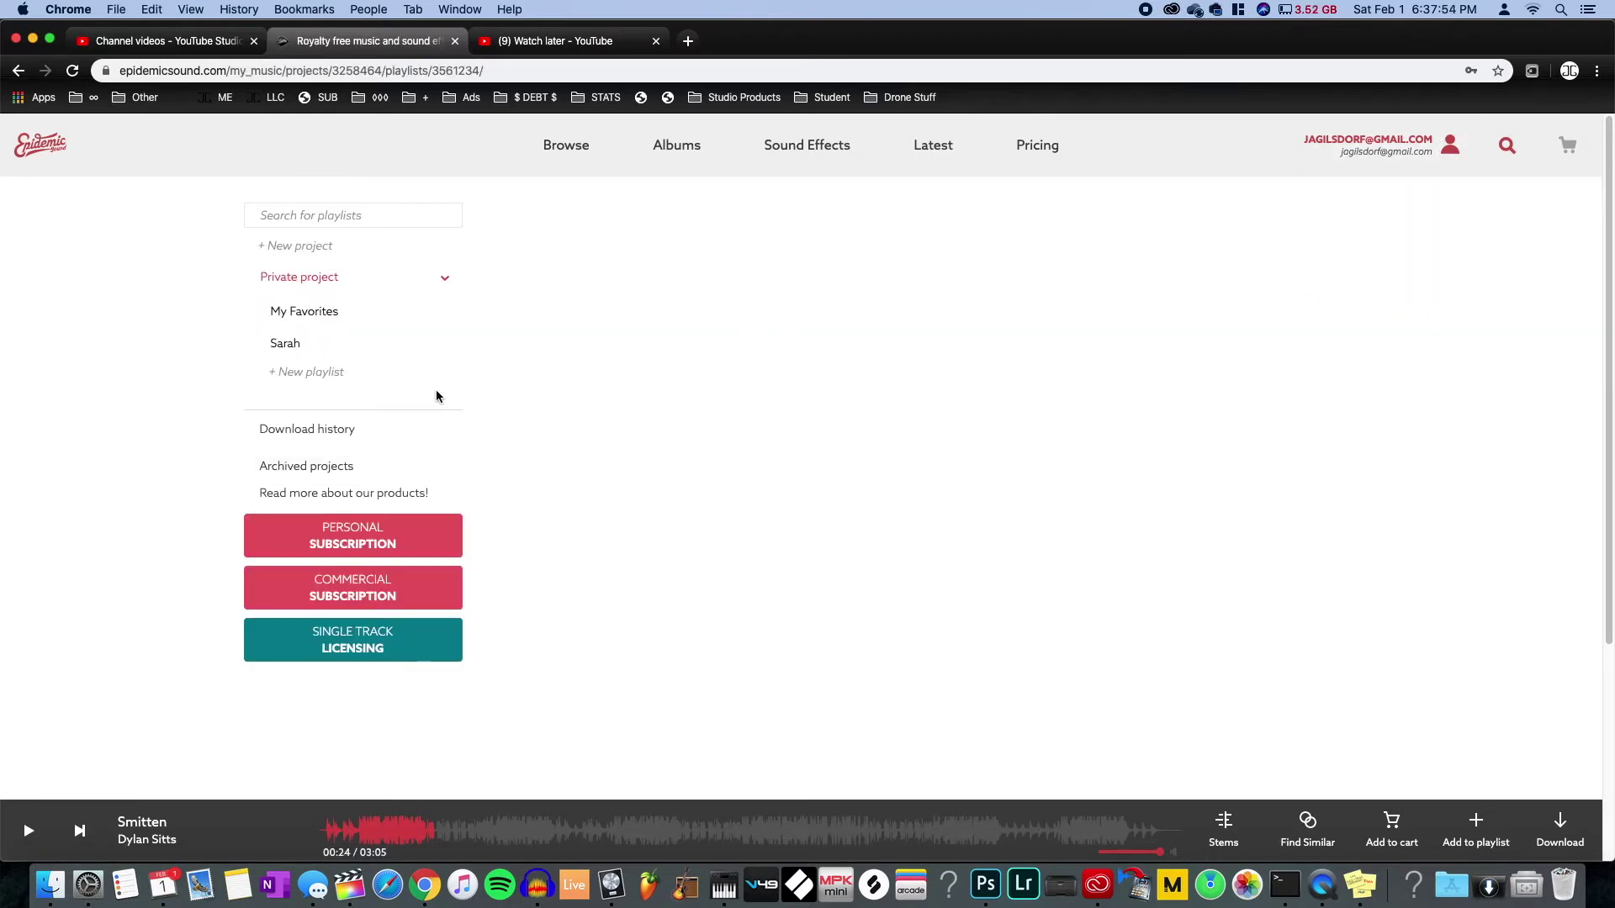
click(327, 314)
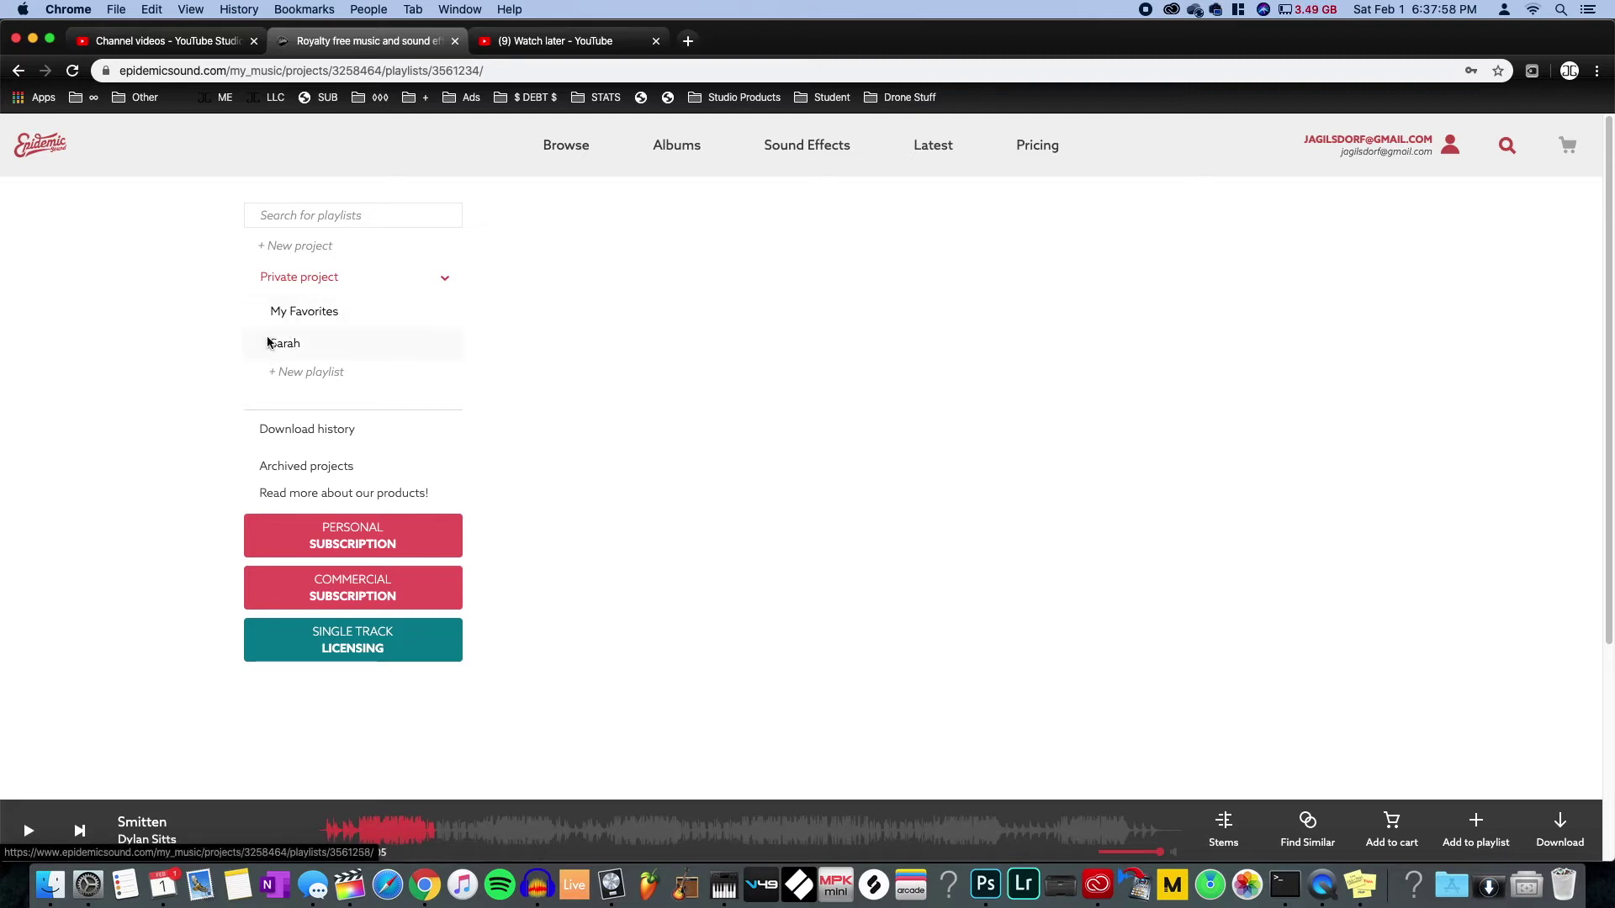
right_click(640, 391)
click(661, 421)
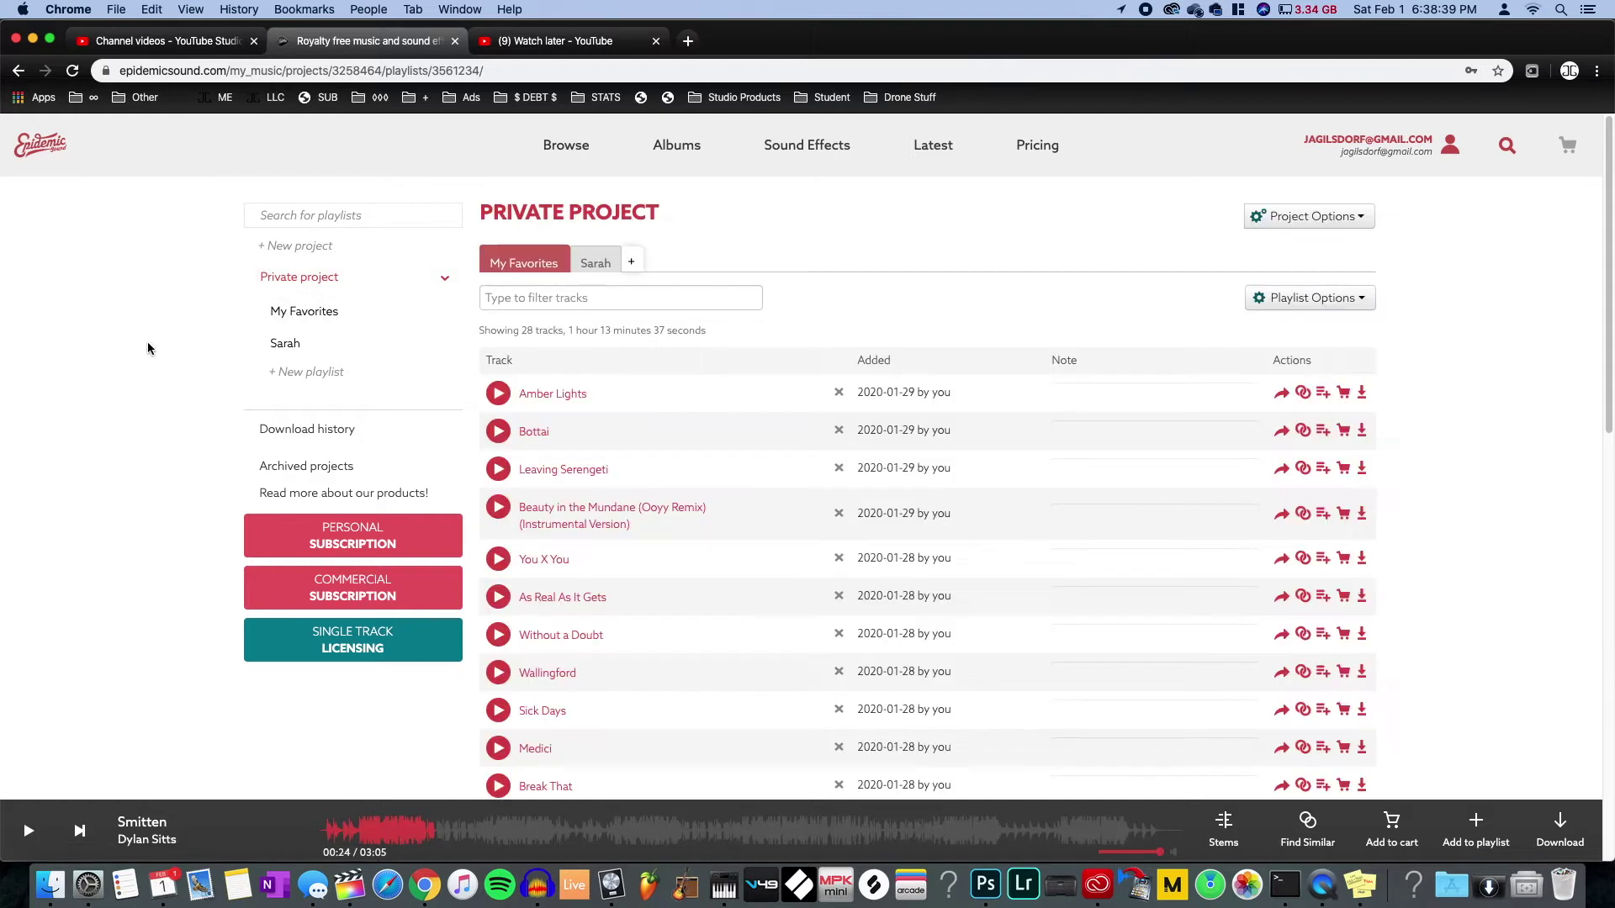
- Look through the private project's other playlist and return to My Favorites
click(294, 347)
scroll(631, 480, down, 5)
scroll(622, 479, up, 5)
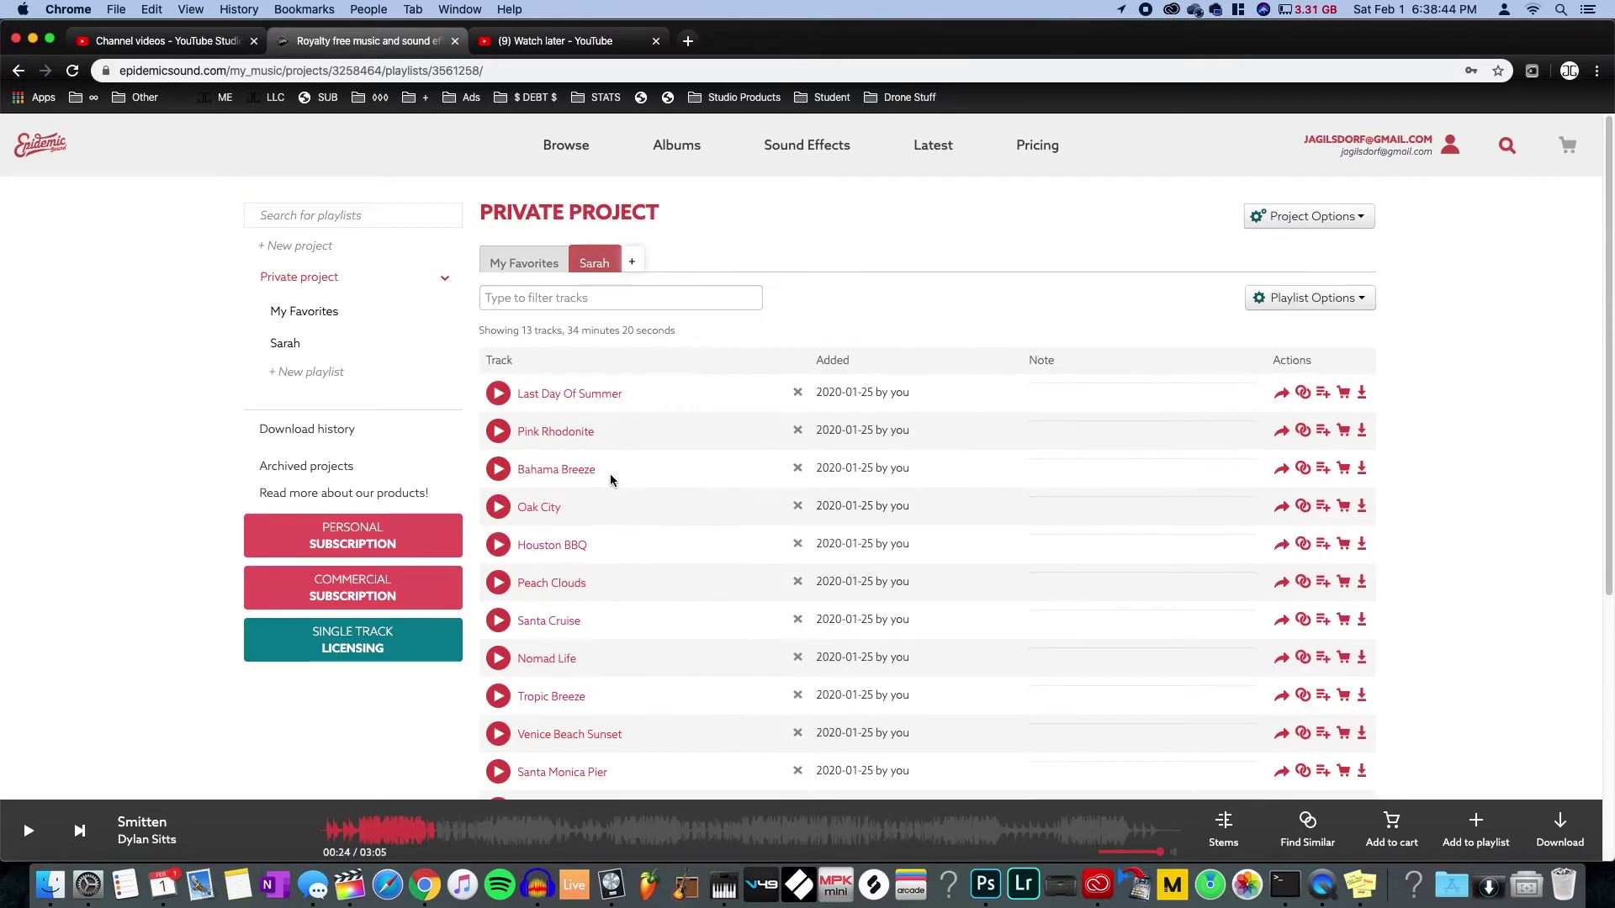
click(286, 318)
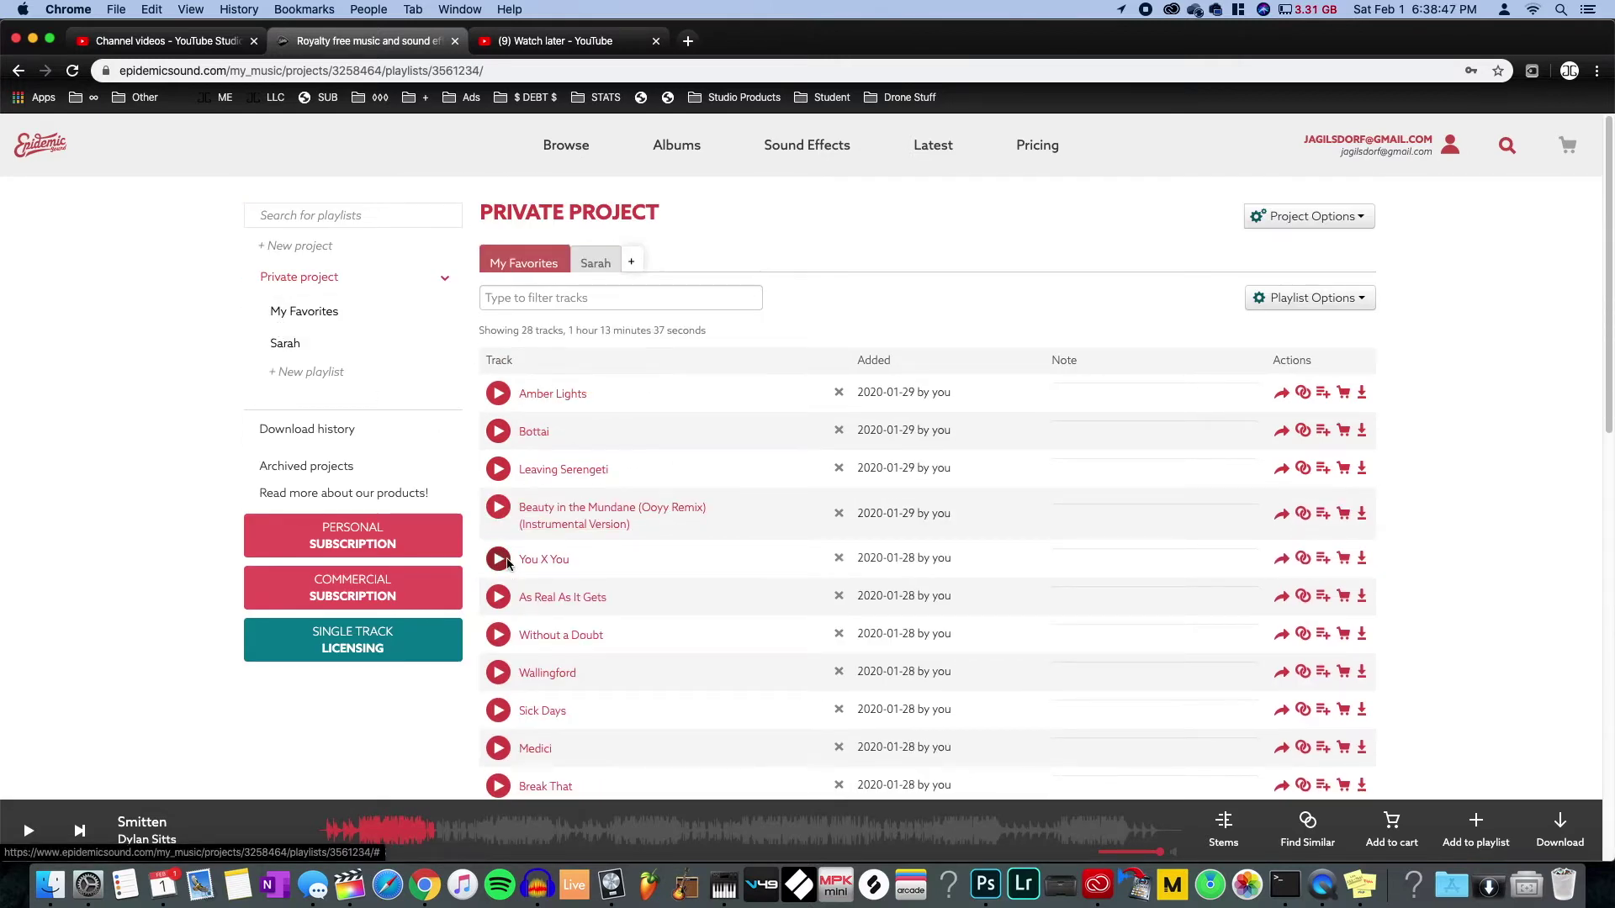
- Preview the tracks As Real As It Gets and Without a Doubt, skipping ahead in the second one
click(498, 597)
scroll(500, 600, down, 3)
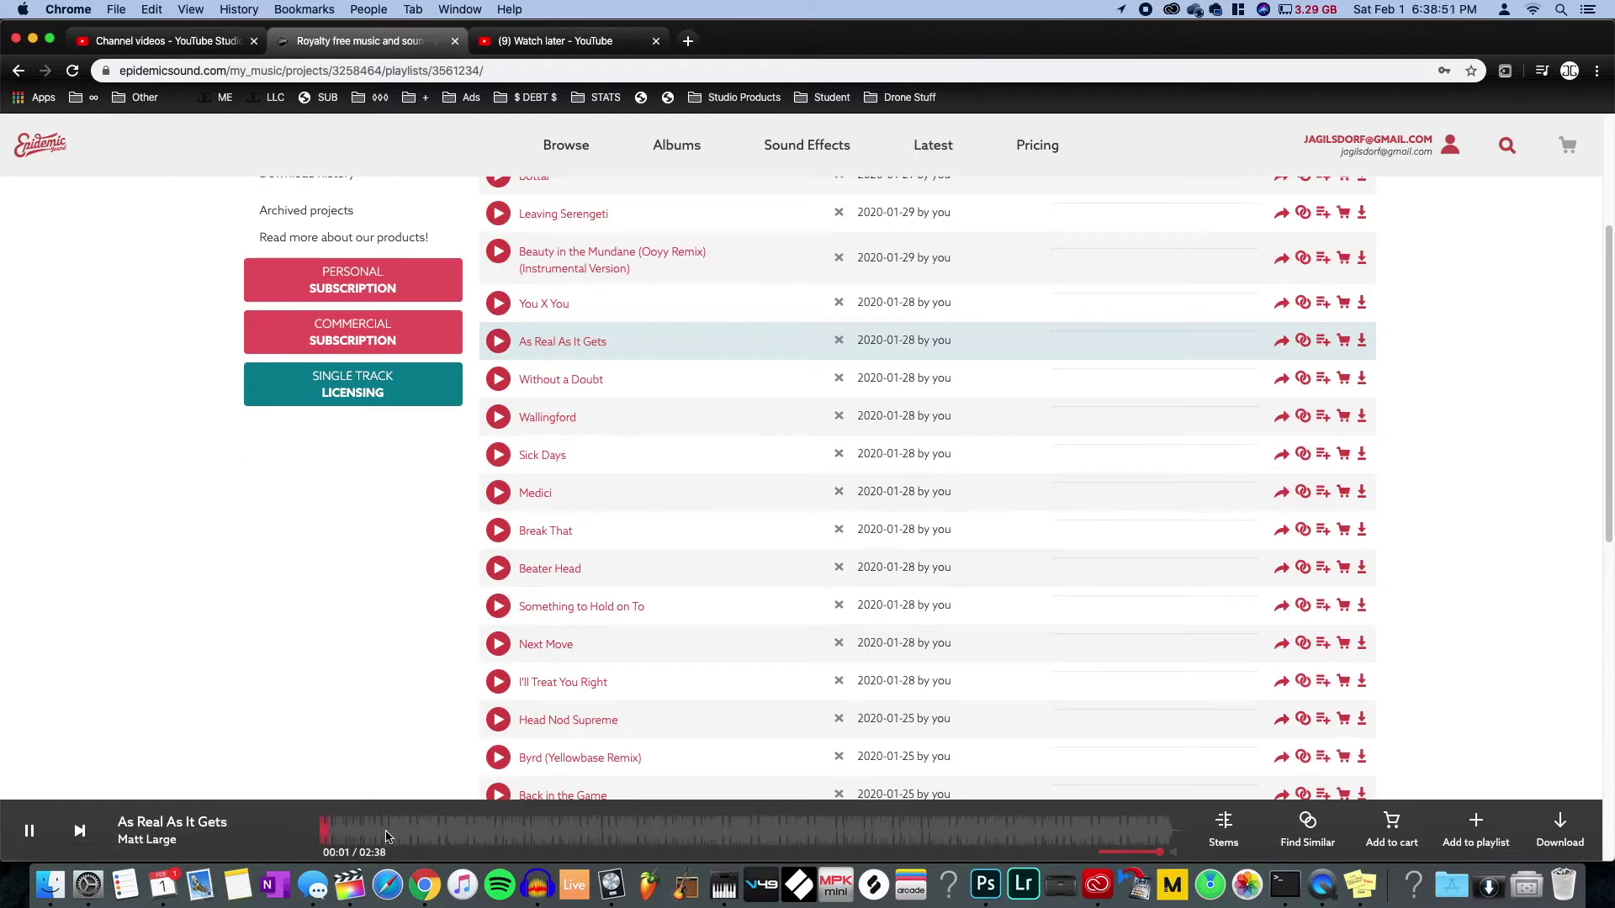
click(499, 386)
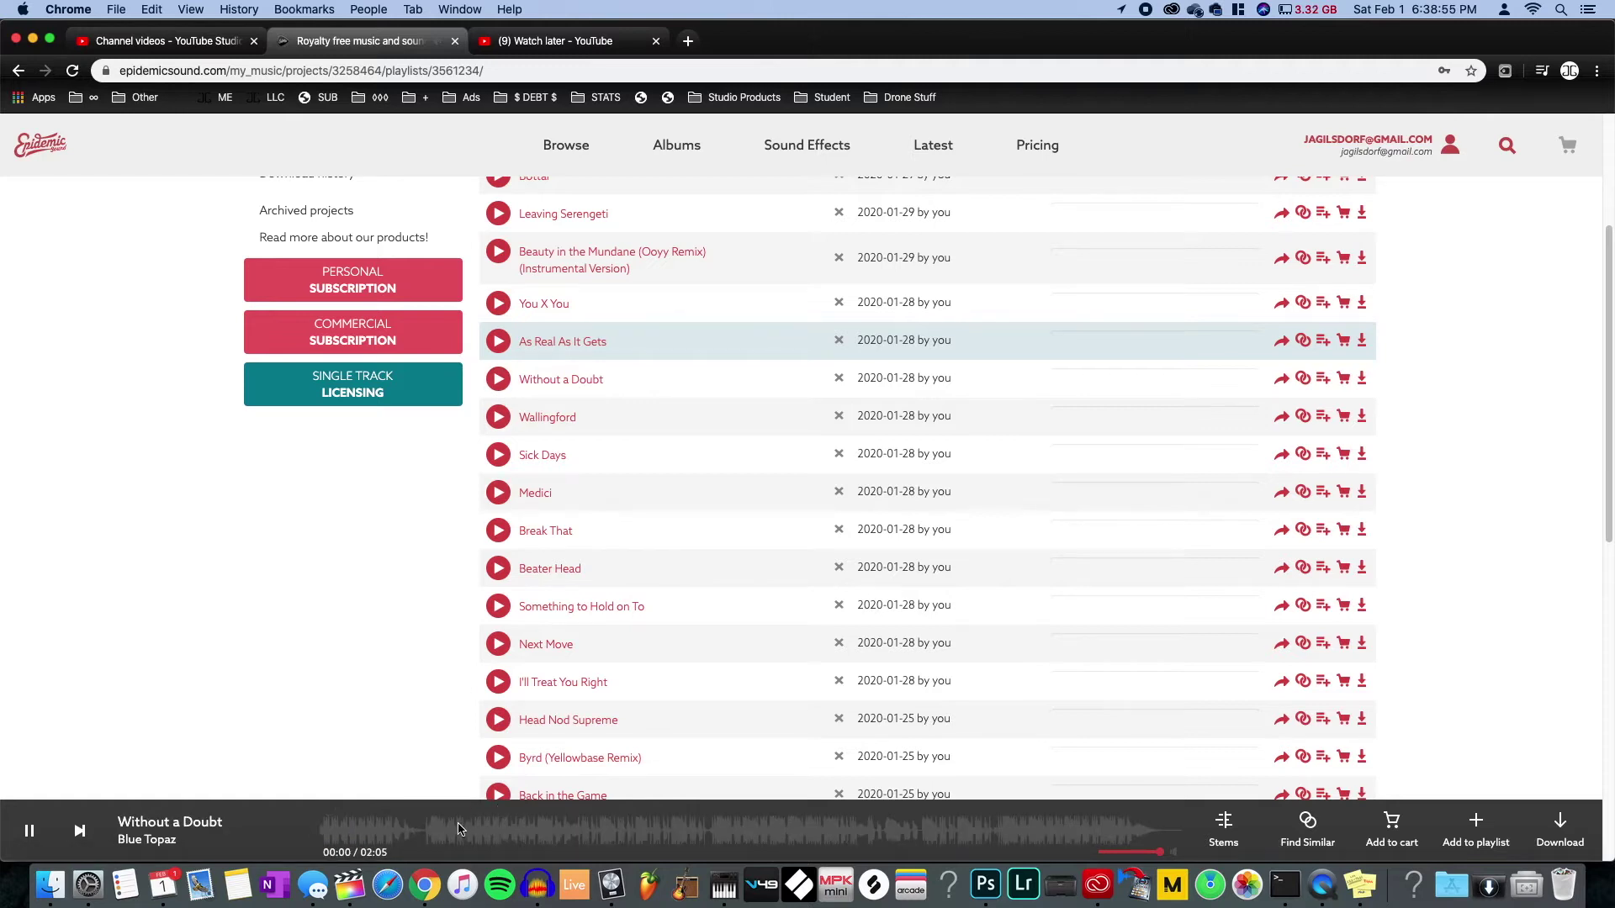
click(431, 834)
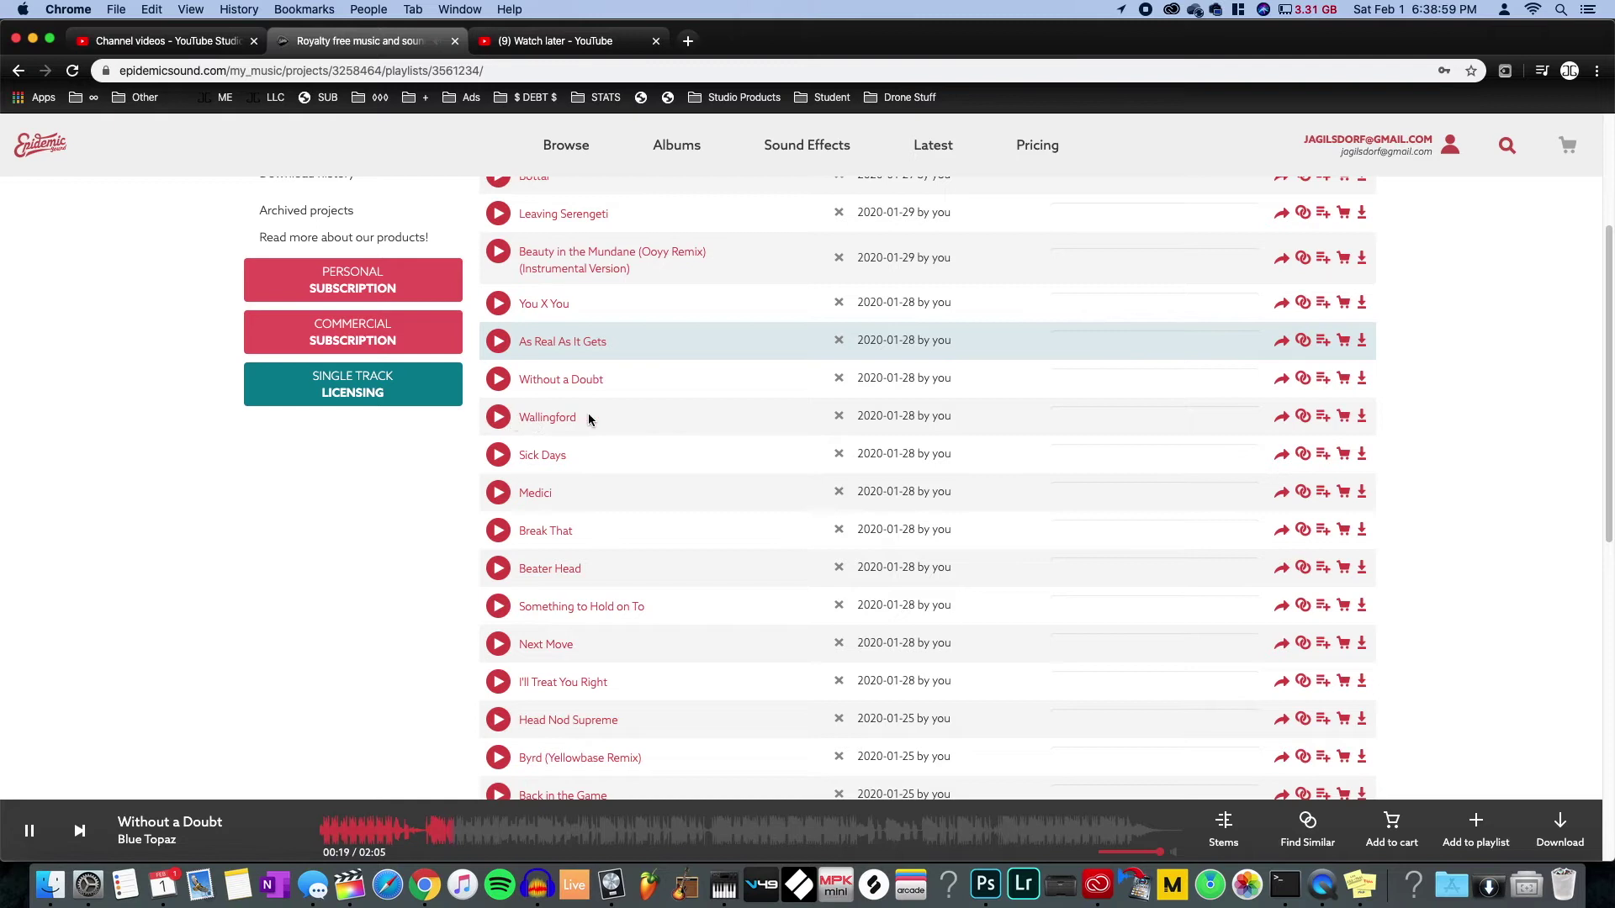
- Switch to Final Cut Pro and play the compound clip from the start of the timeline
key(super+Tab)
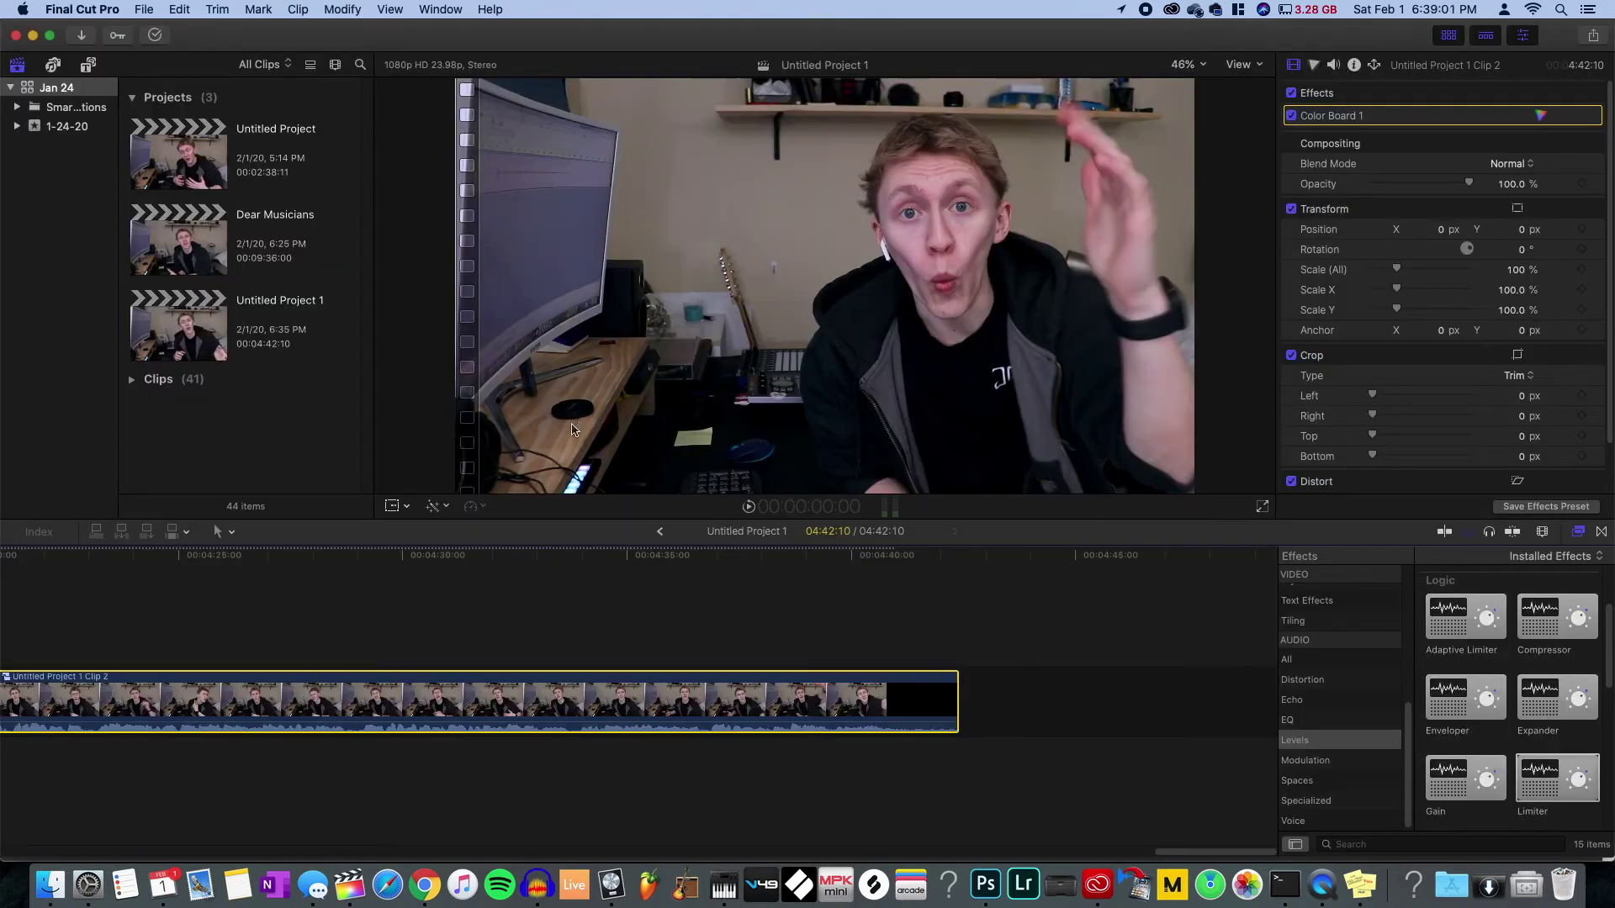
key(super+Tab)
key(super+Tab)
scroll(86, 678, left, 5)
scroll(87, 679, left, 15)
drag(744, 851, 46, 851)
key(space)
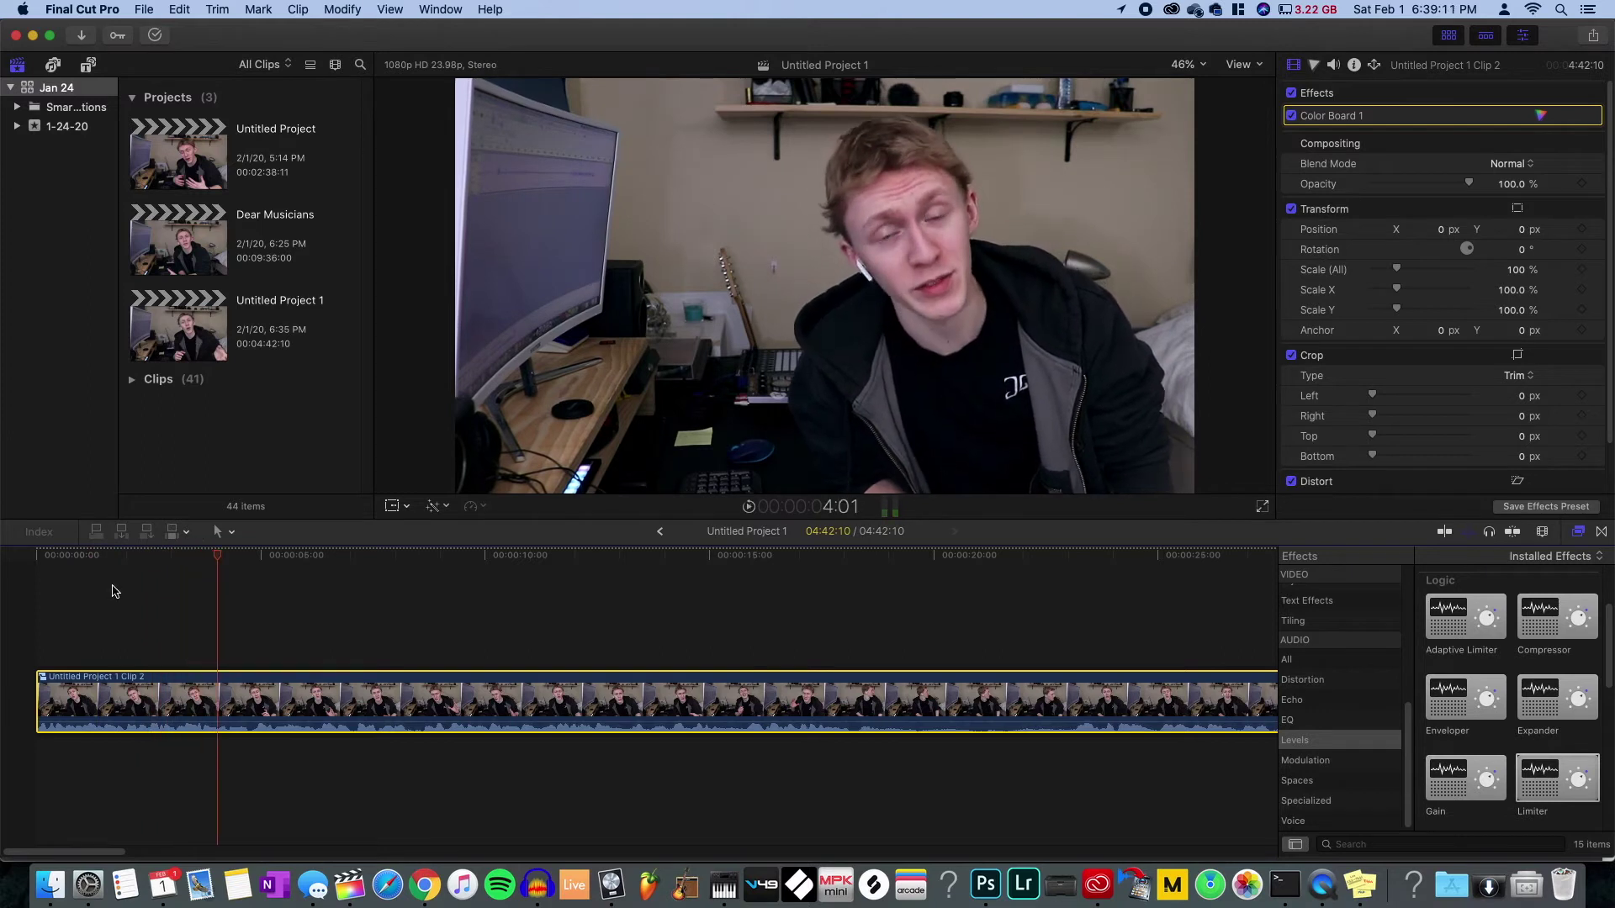
- Switch back to Chrome and preview the tracks Without a Doubt, Wallingford and Sick Days
key(super+Tab)
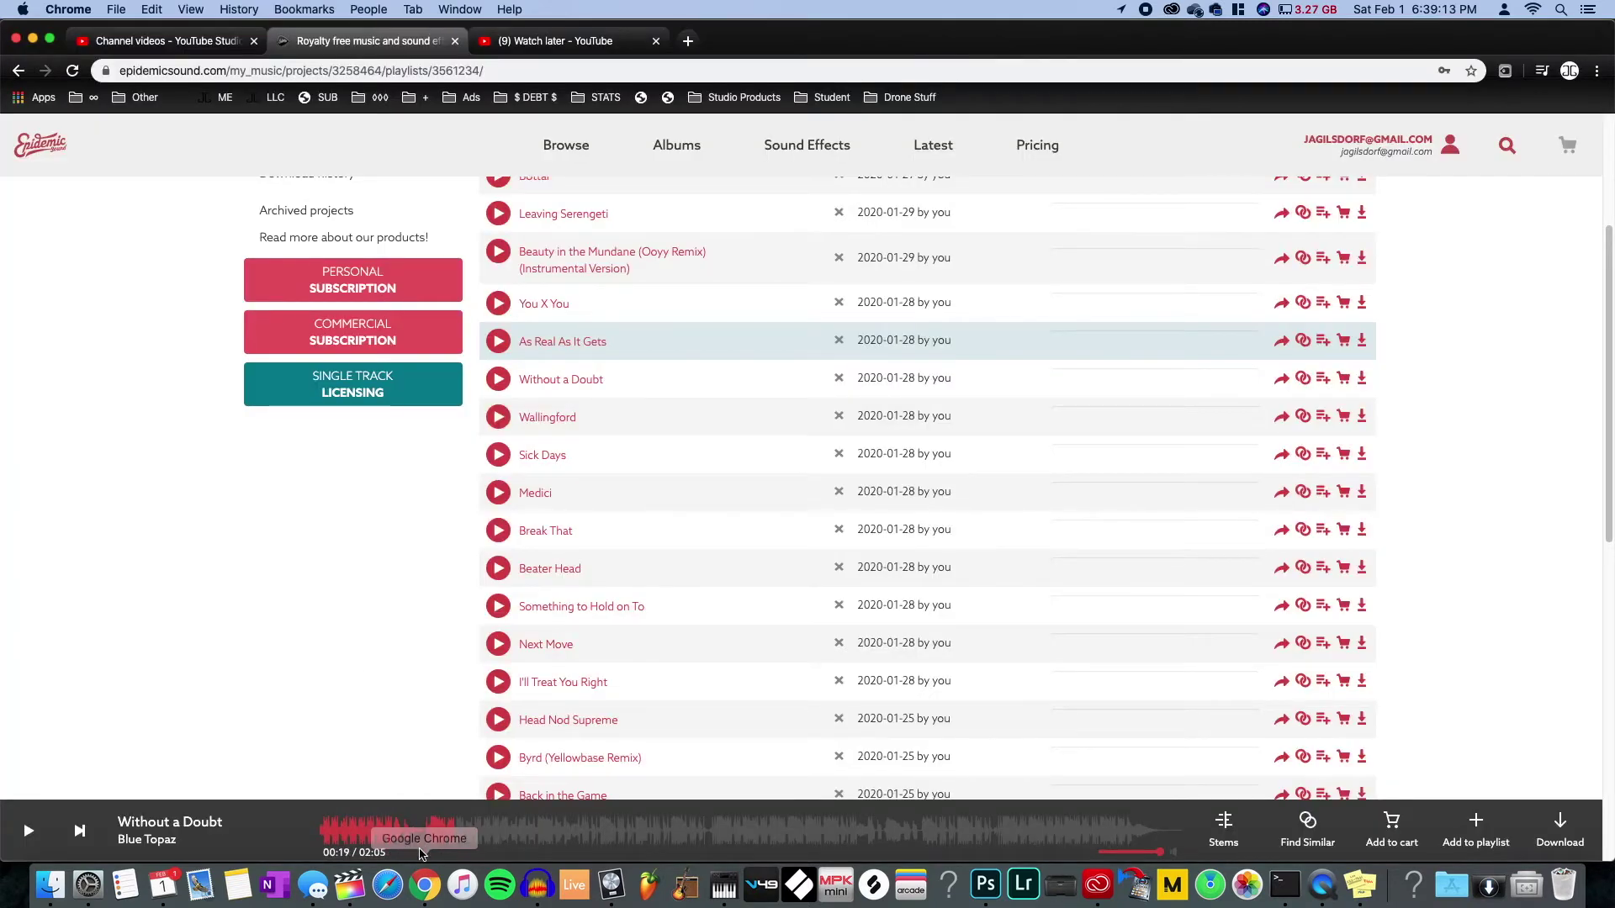
click(425, 839)
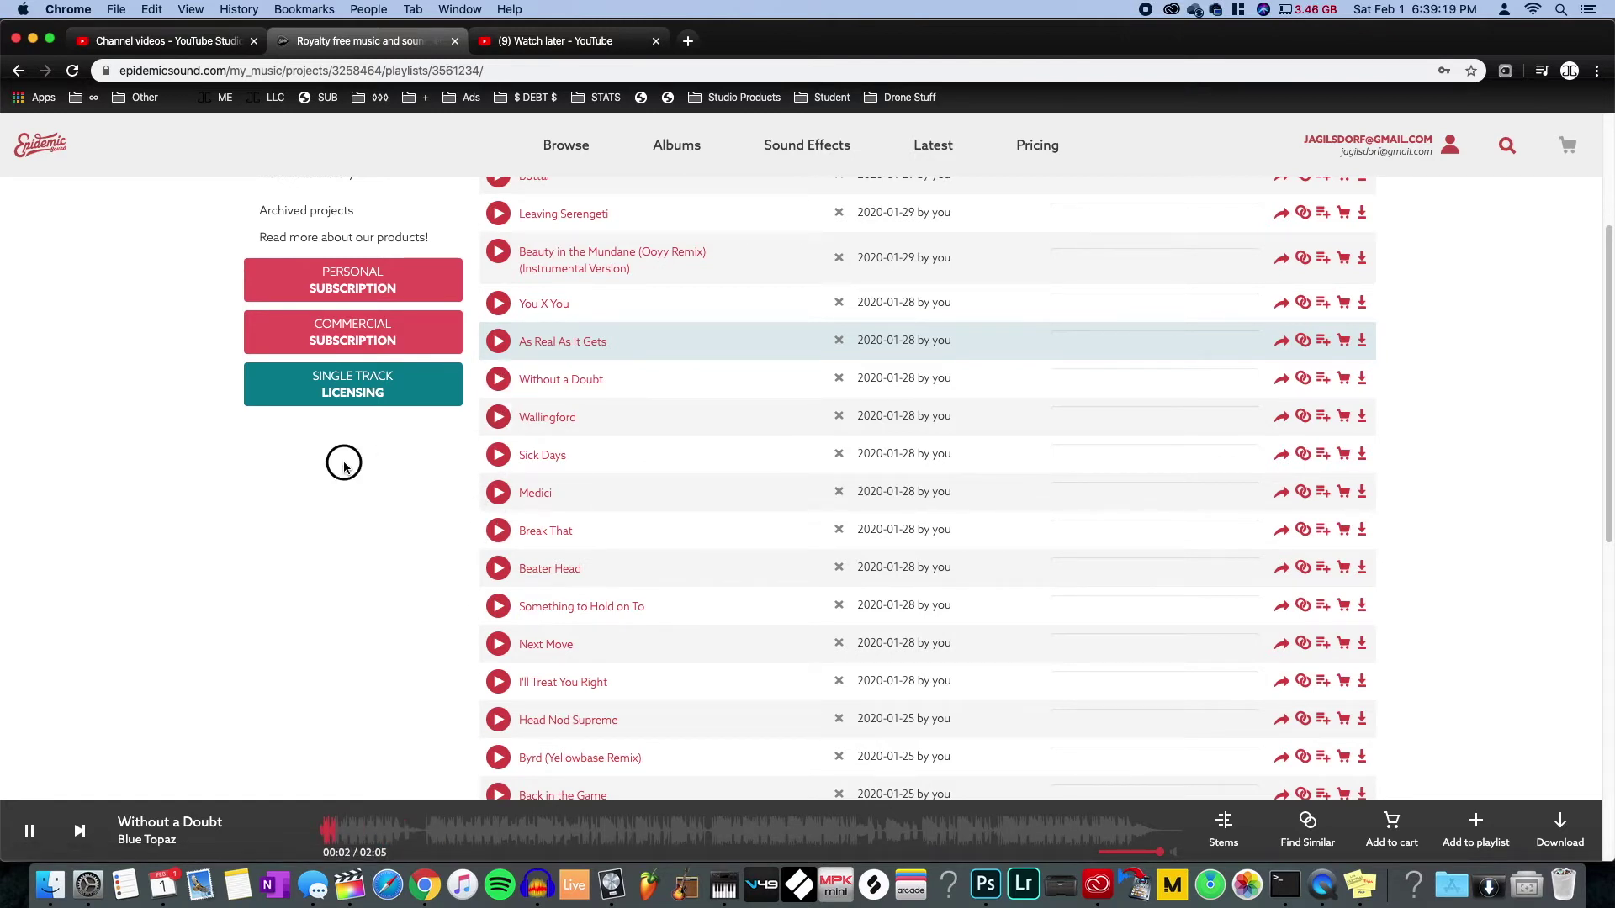
click(497, 417)
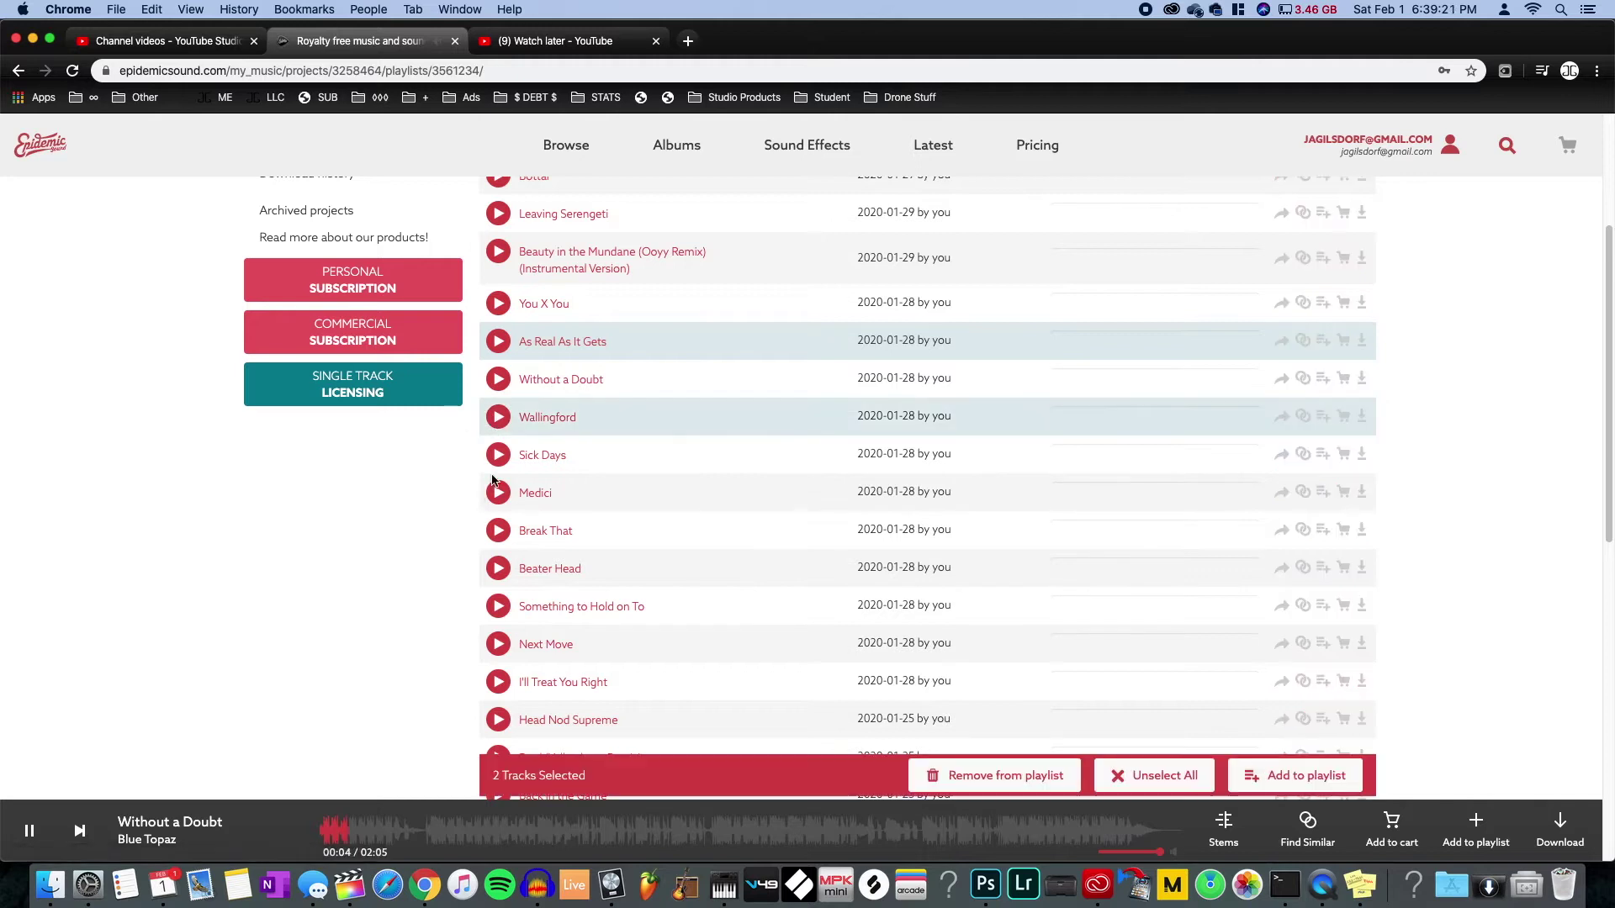
click(591, 418)
click(591, 418)
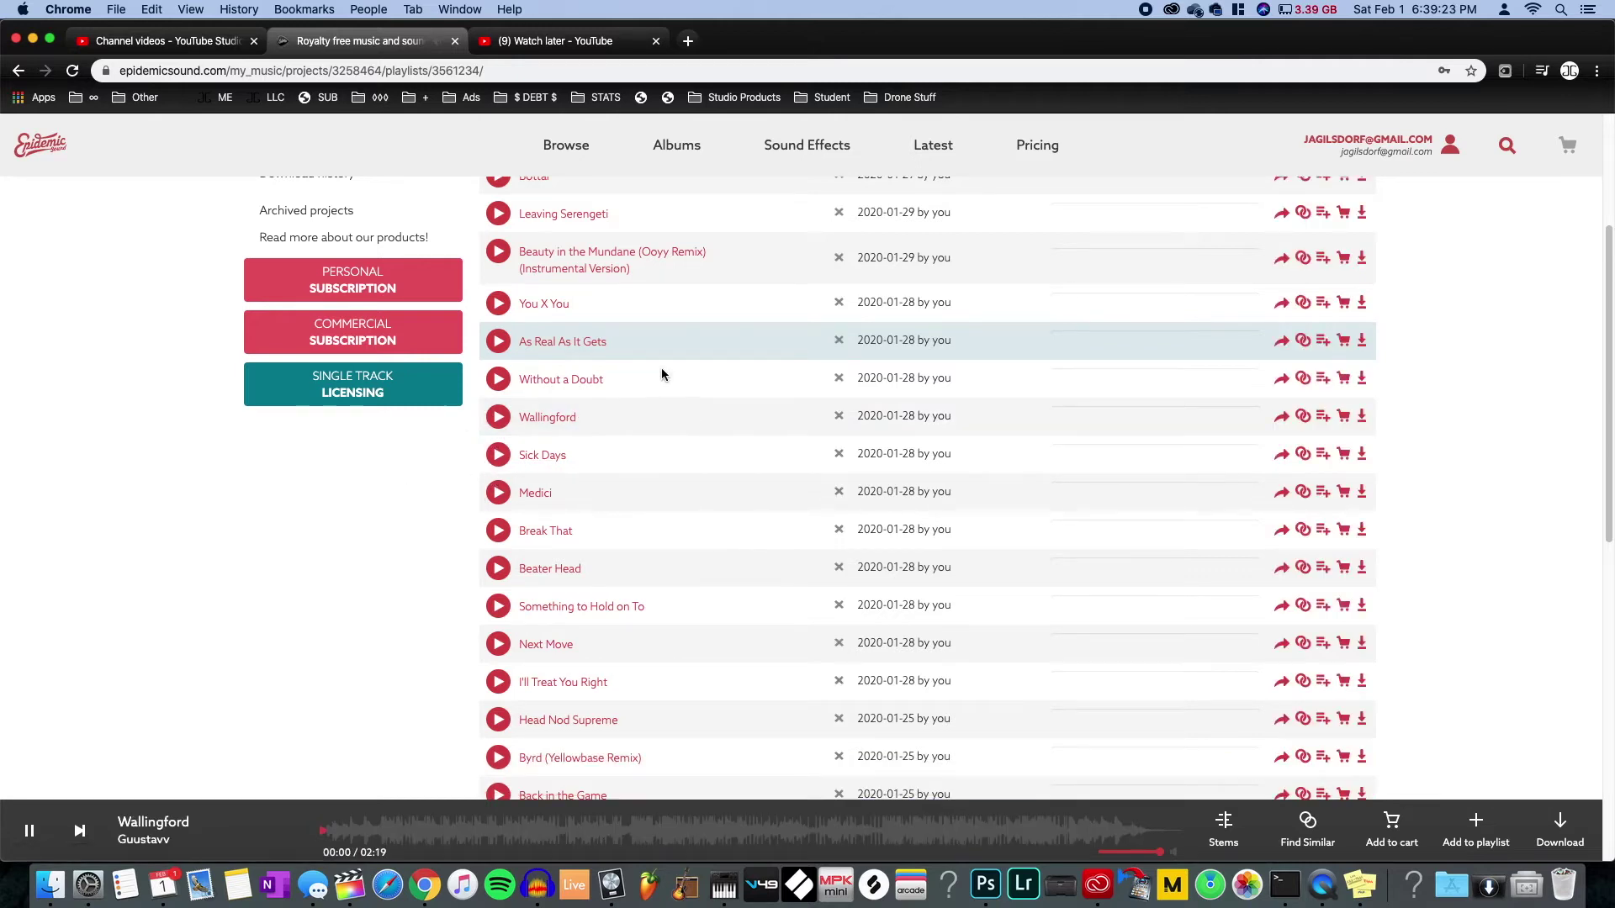
click(498, 456)
click(593, 458)
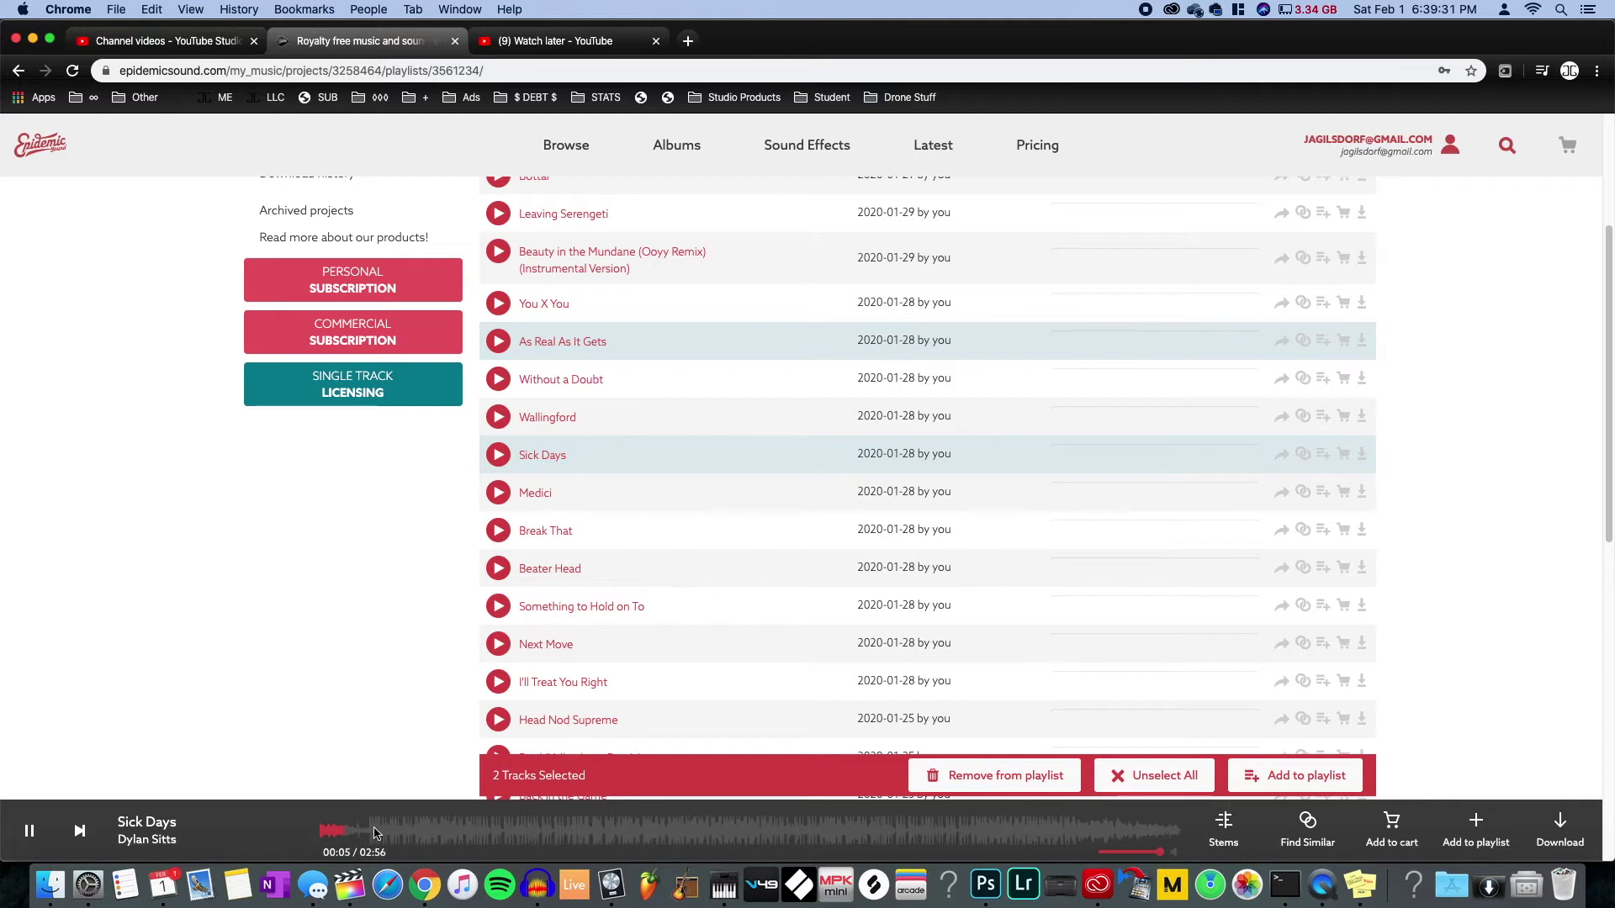
- Preview the tracks Medici and Break That in the My Favorites playlist
click(498, 493)
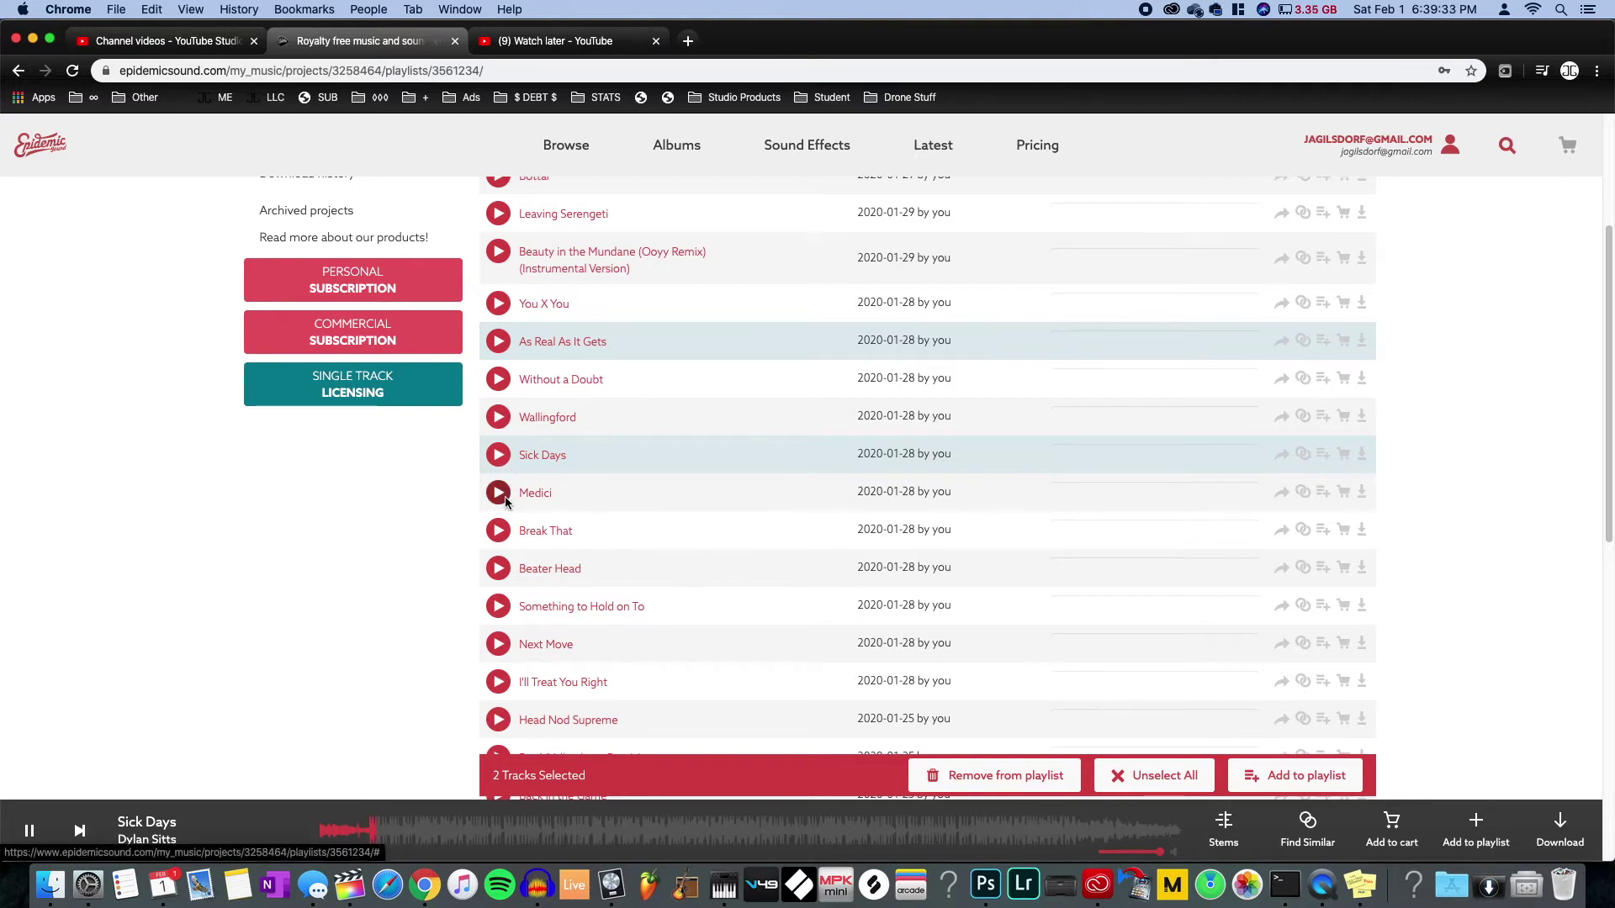
click(622, 464)
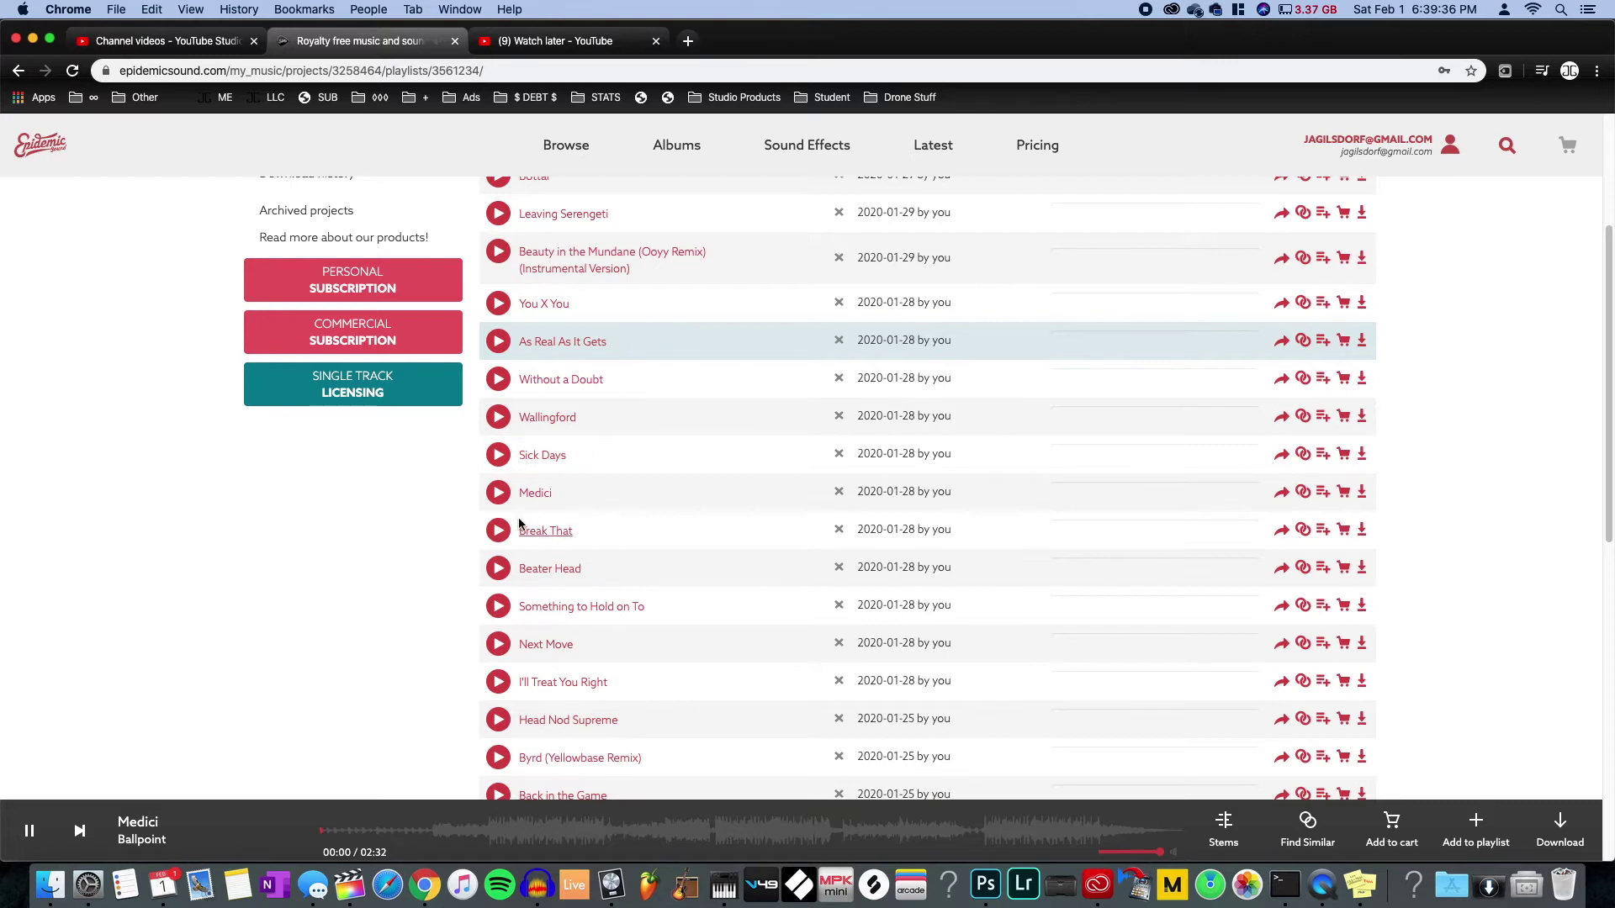
click(621, 494)
click(658, 359)
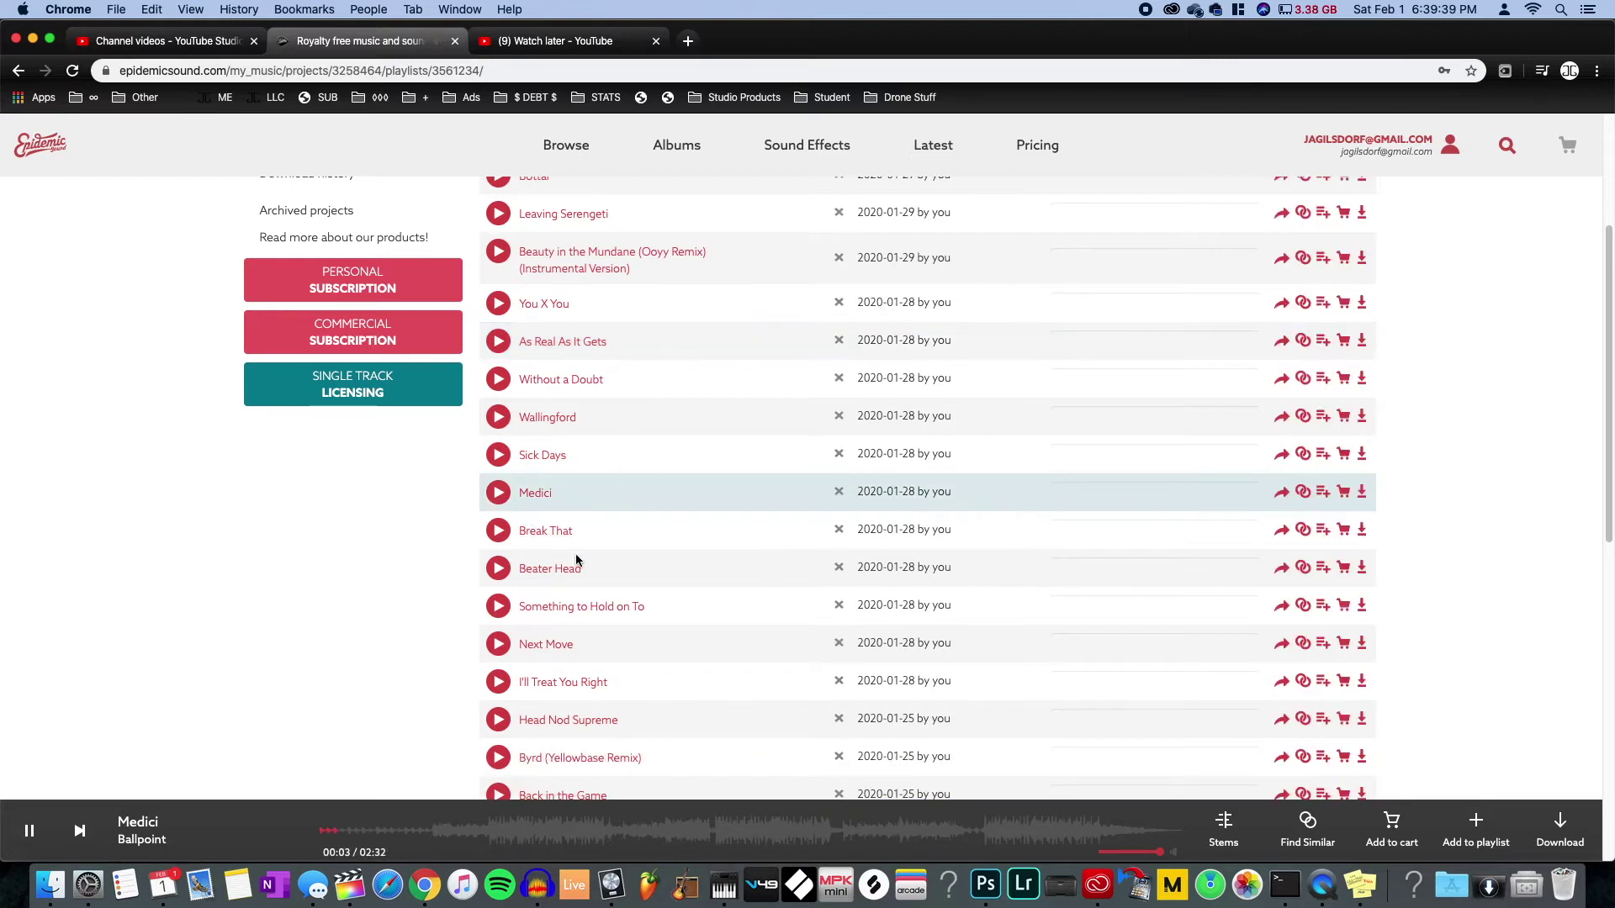
double_click(613, 532)
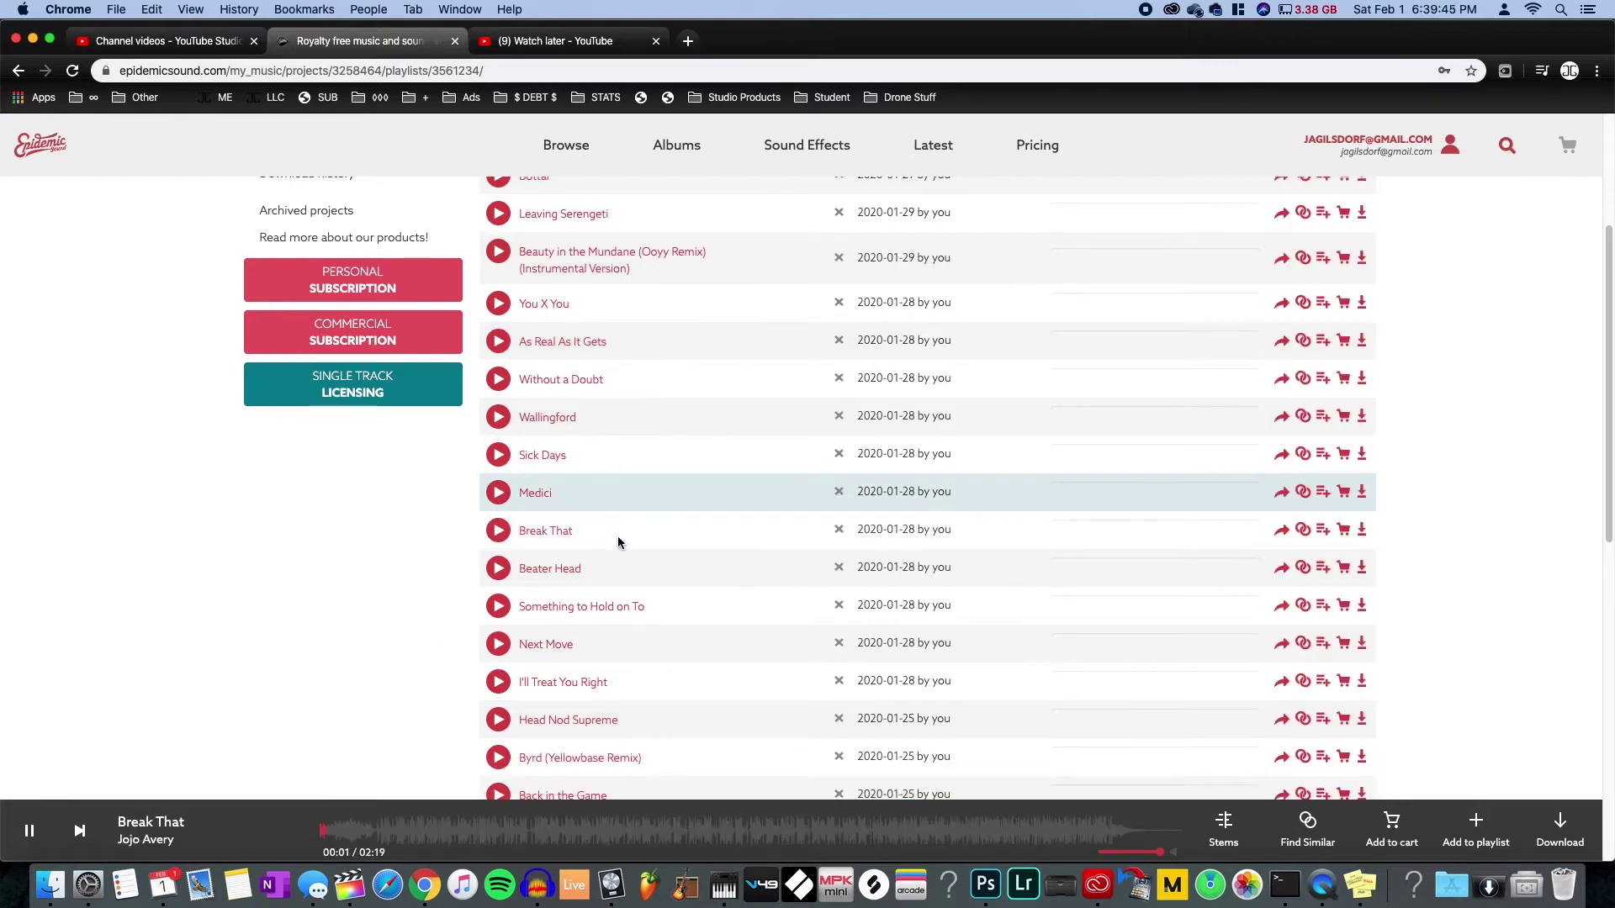
- Preview Something to Hold On To and Highway to Trouble further down the My Favorites playlist
click(498, 607)
scroll(390, 667, down, 6)
click(497, 634)
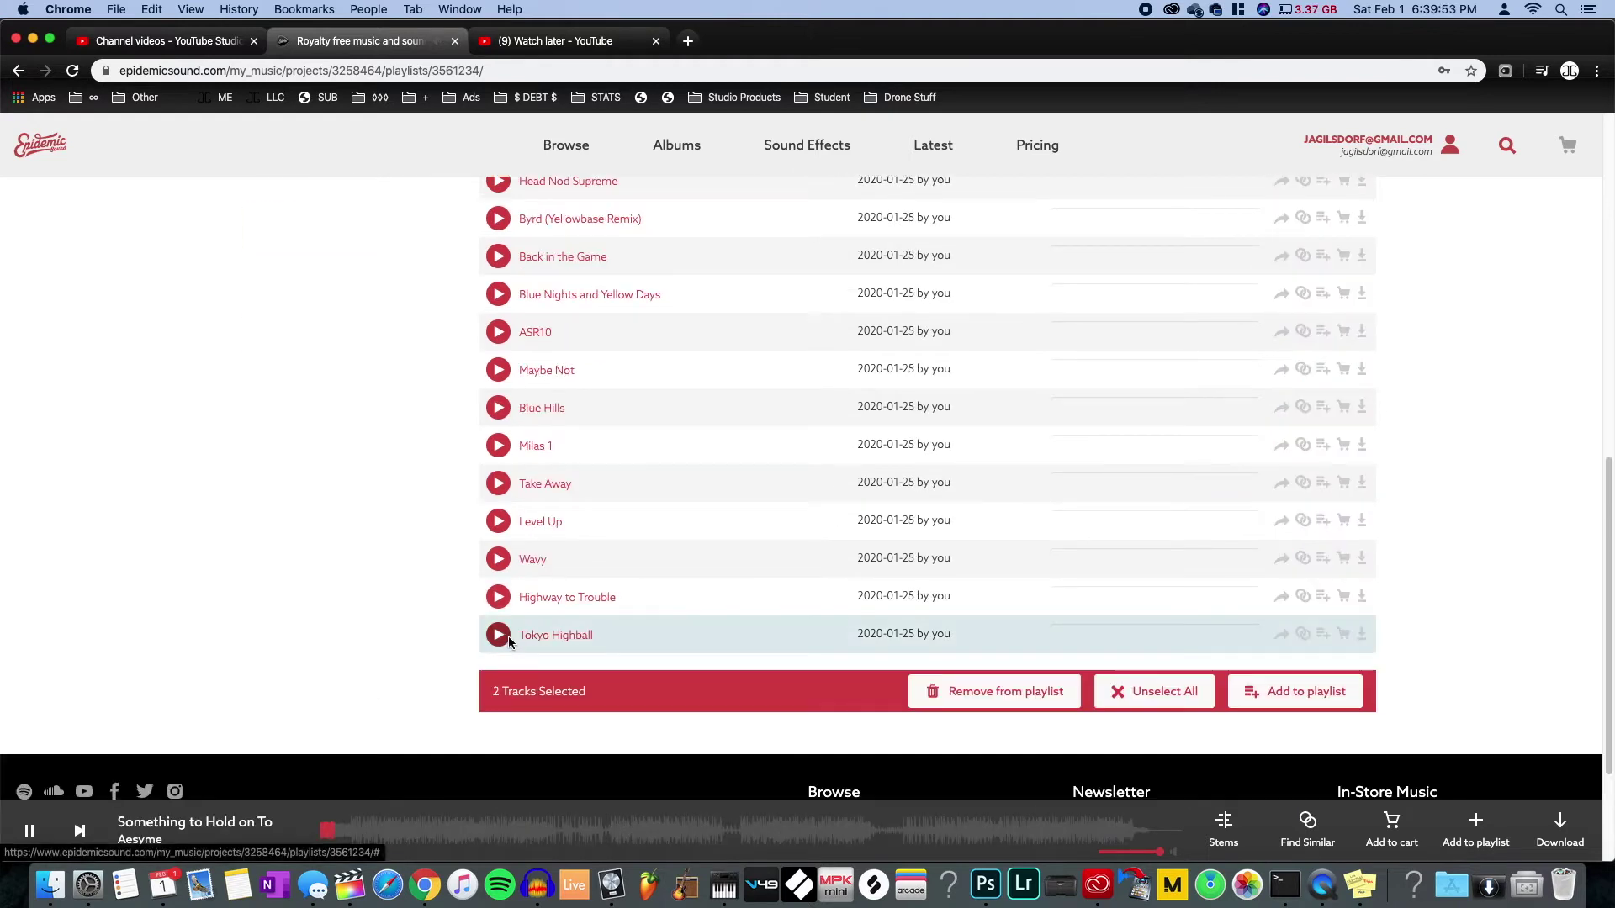
click(398, 835)
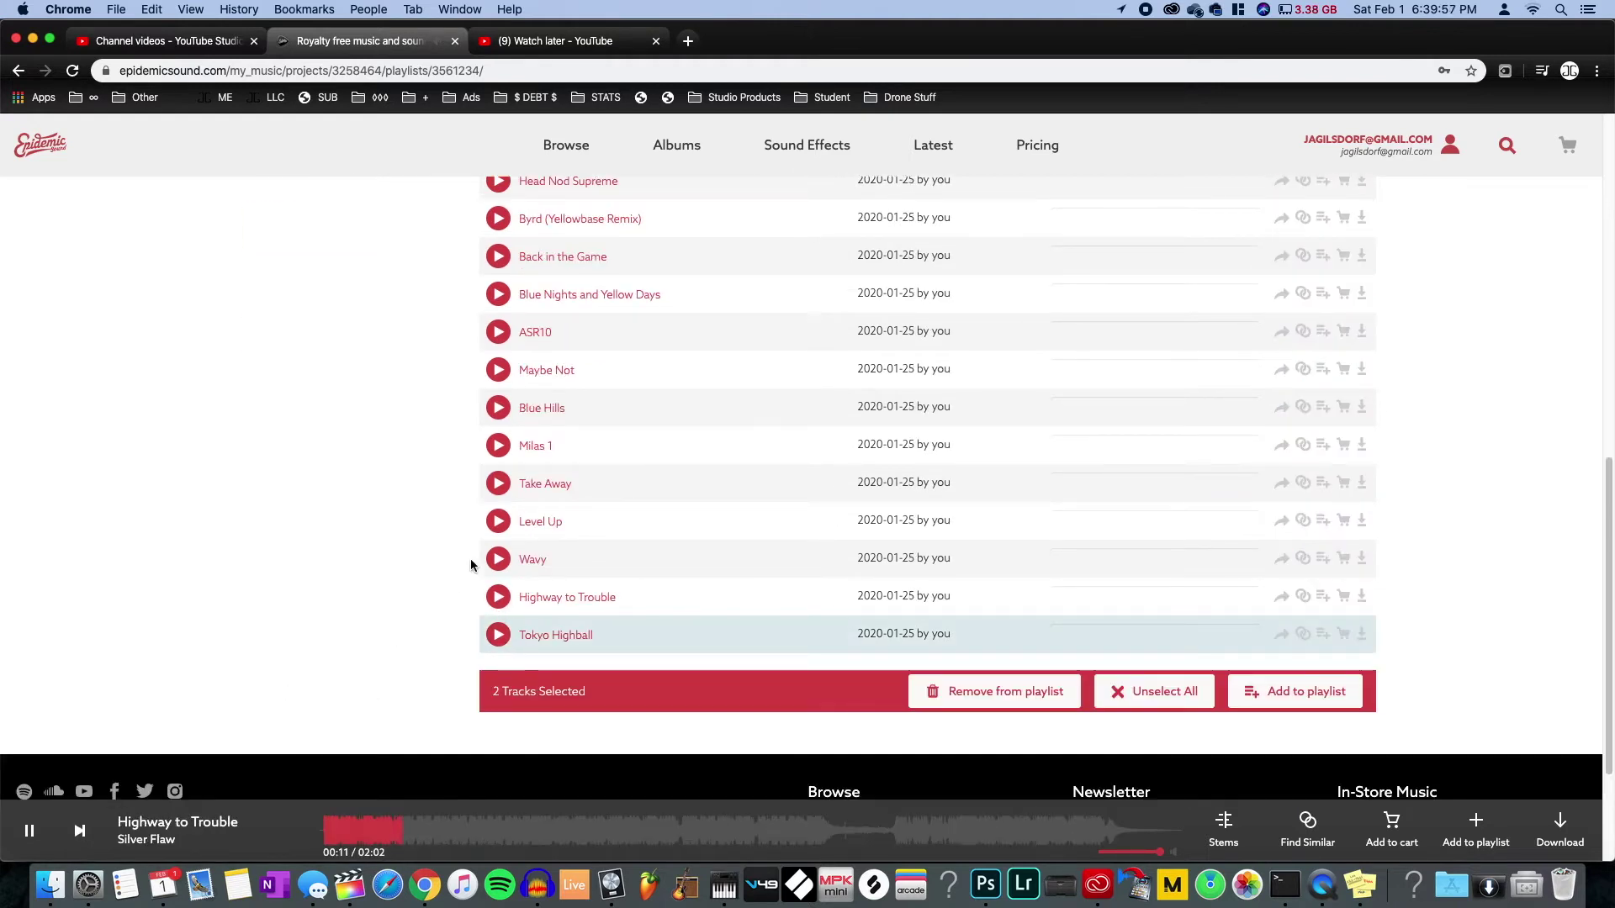
- Preview the track Wavy, skipping past its quiet intro, and pause it
click(498, 559)
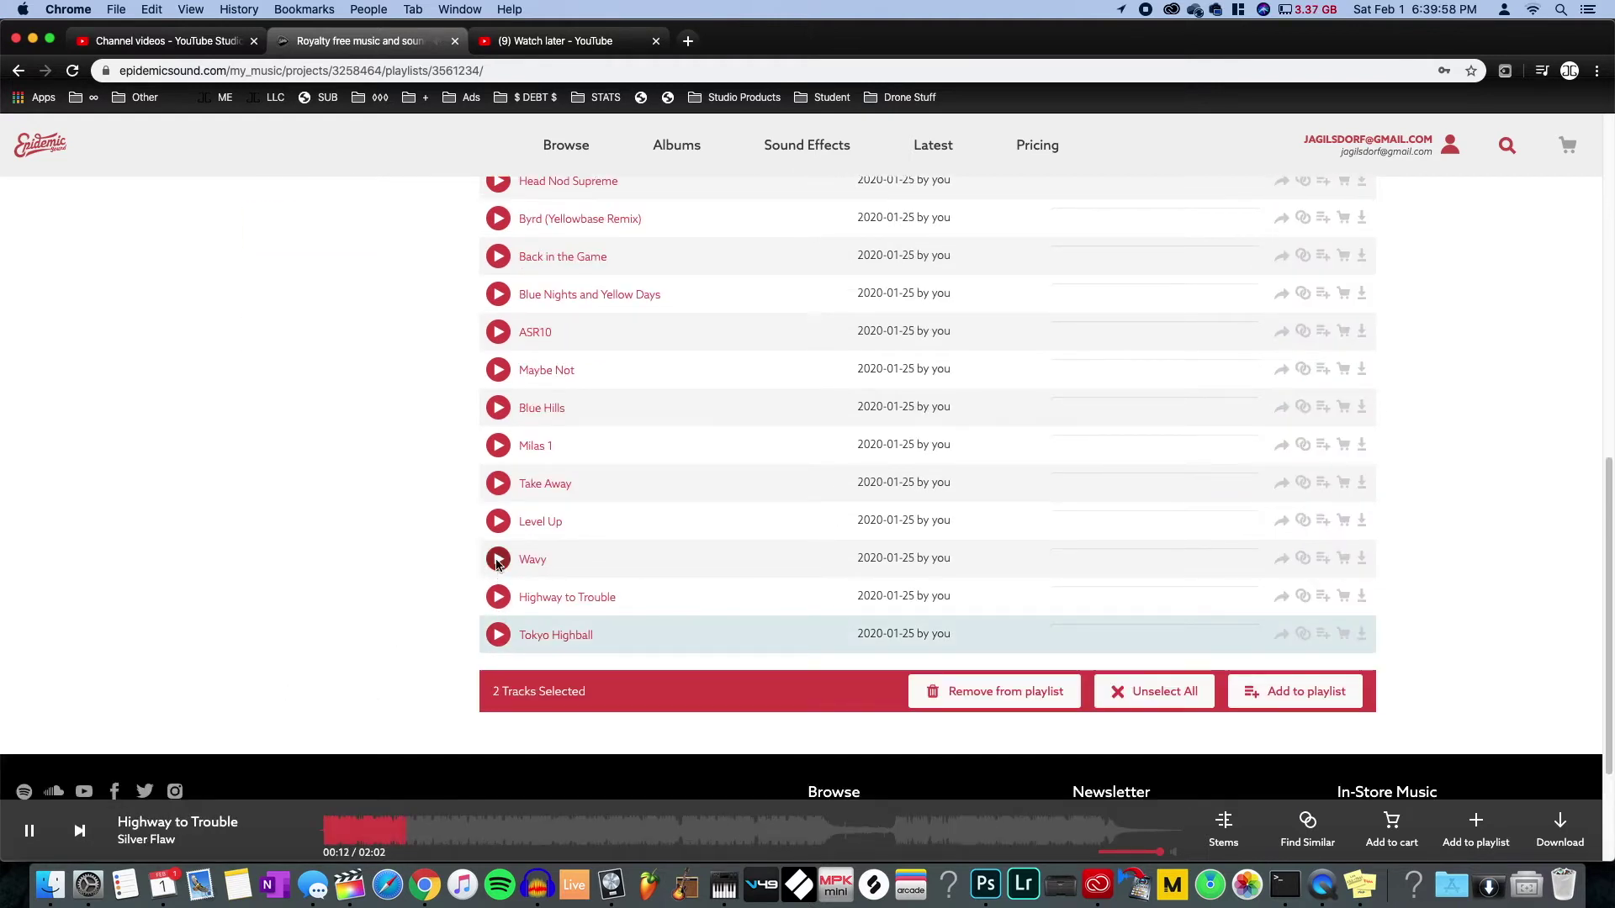
click(399, 831)
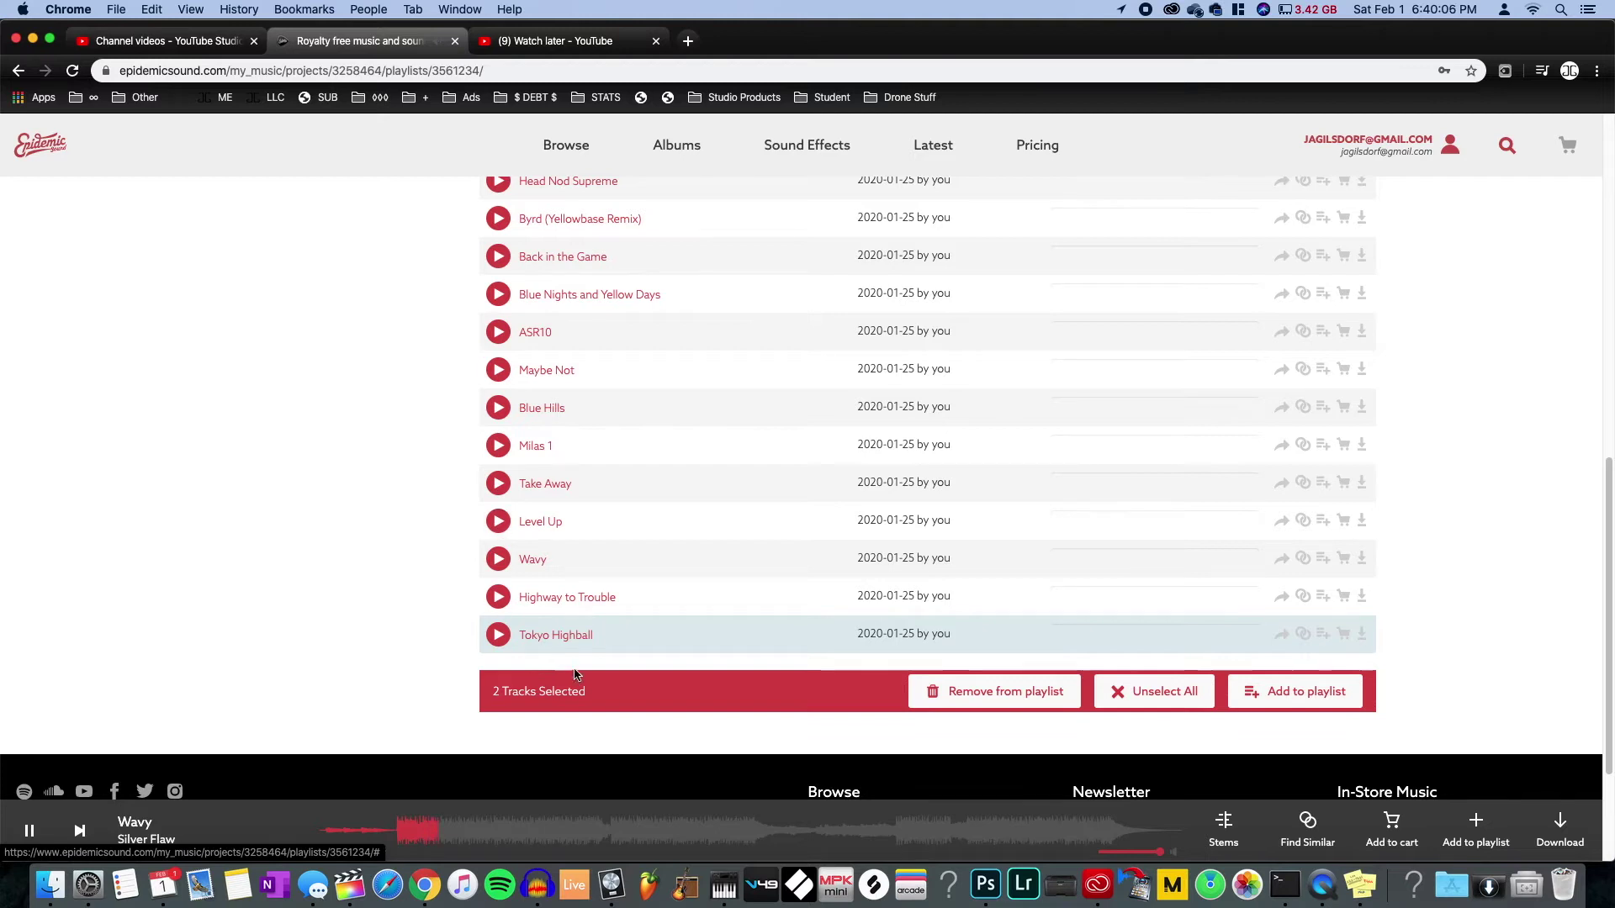
scroll(311, 711, up, 1)
key(space)
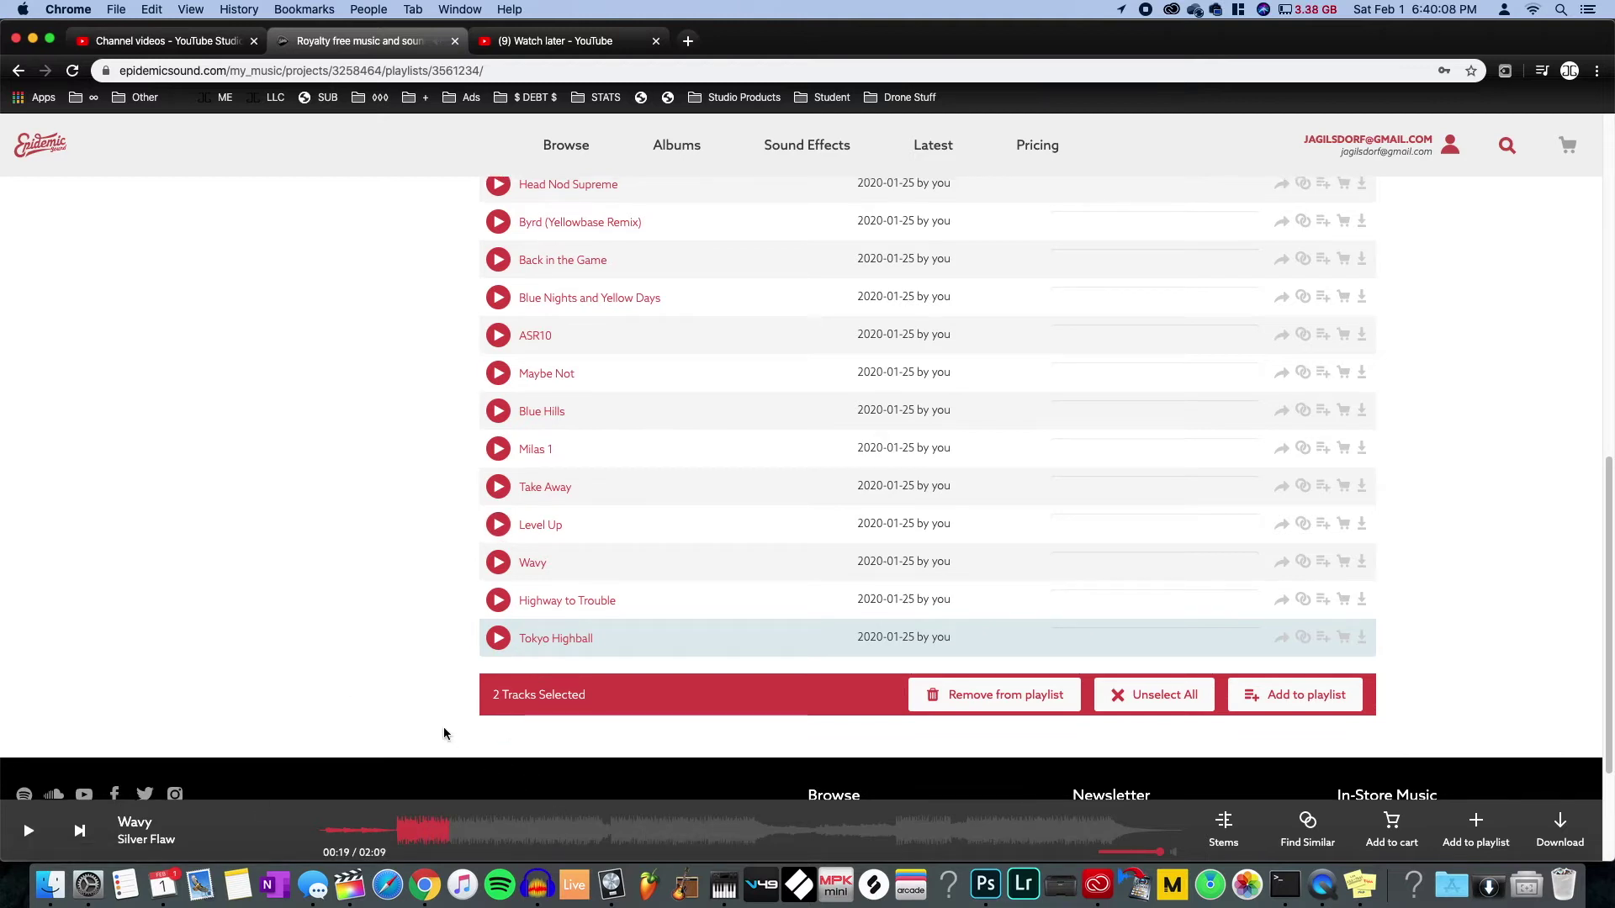
scroll(269, 717, up, 1)
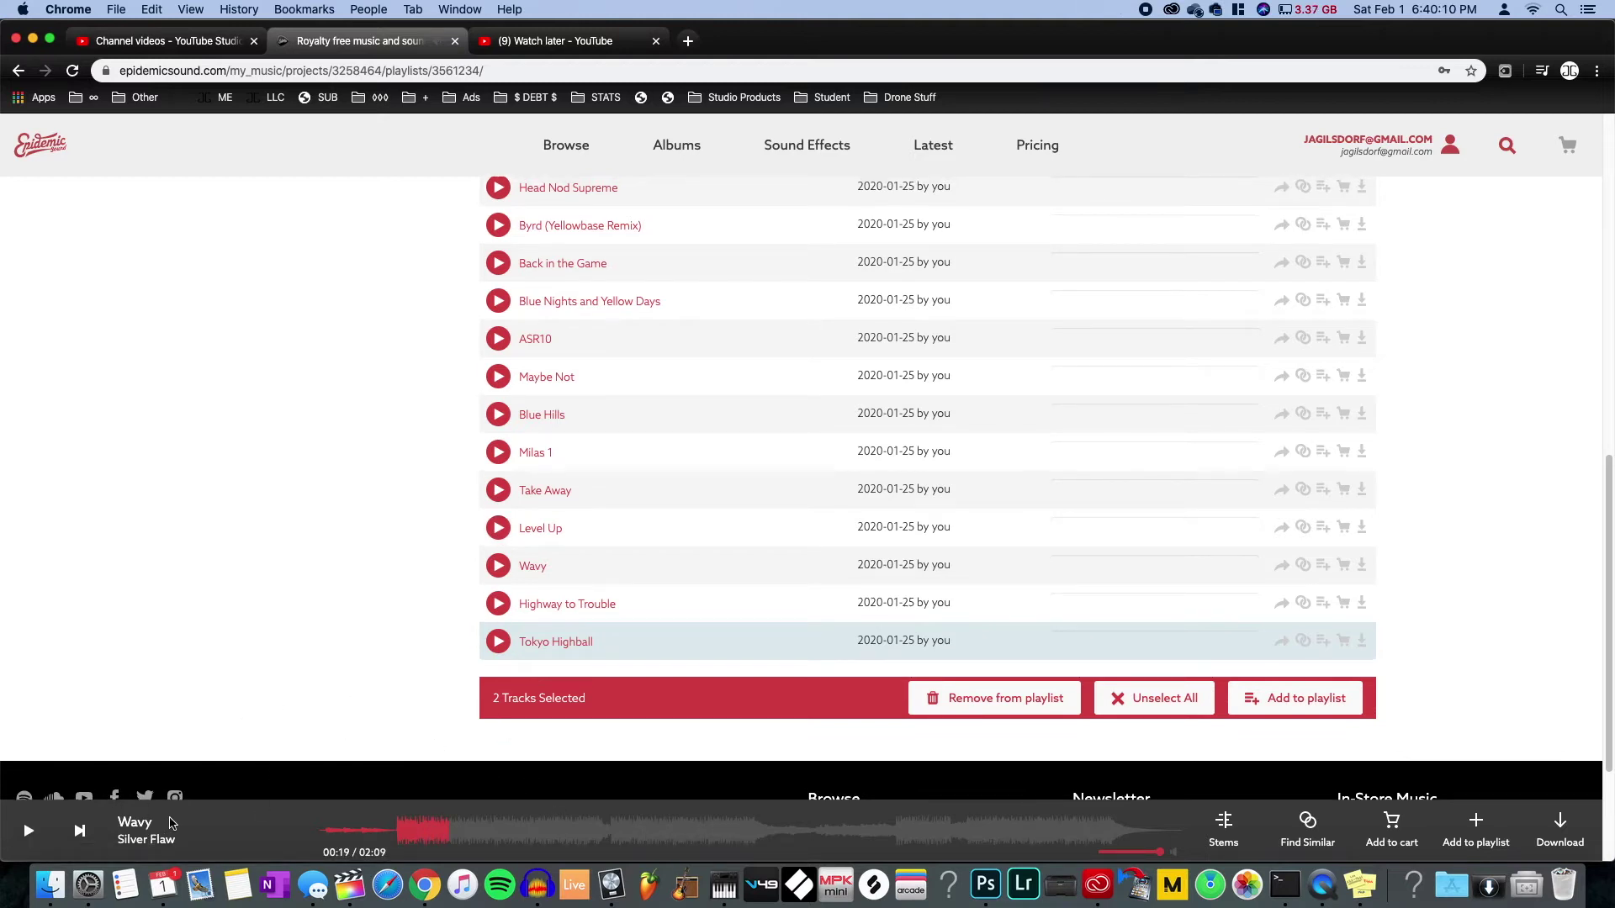
- Switch back to Final Cut Pro and look over the compound clip in the timeline
key(super+Tab)
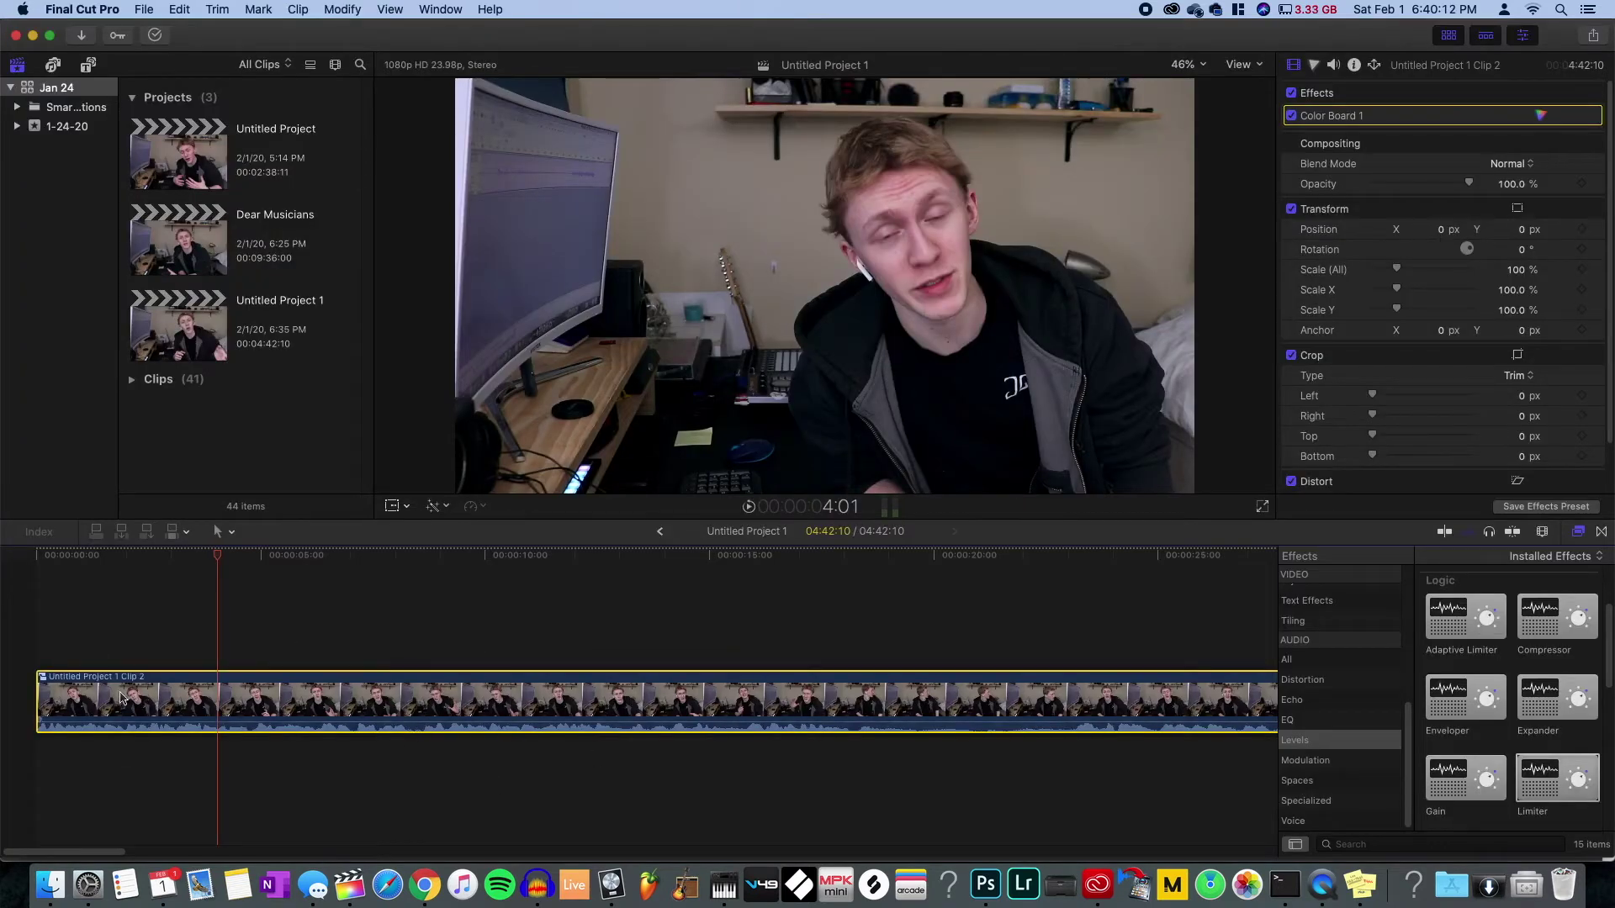
scroll(126, 690, right, 10)
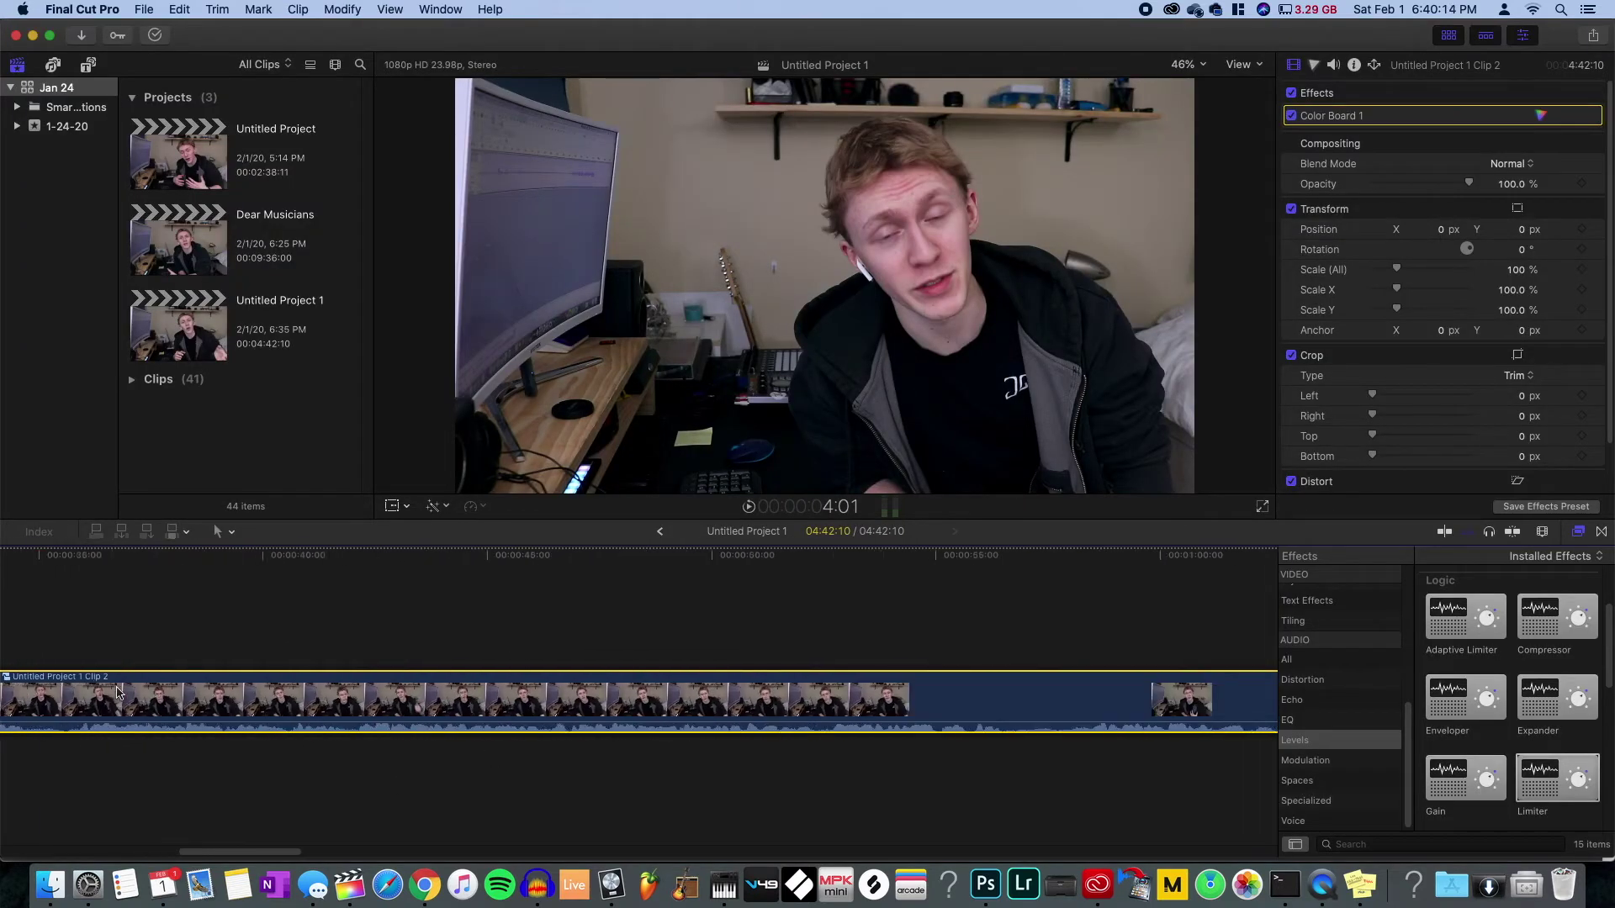
scroll(177, 705, left, 10)
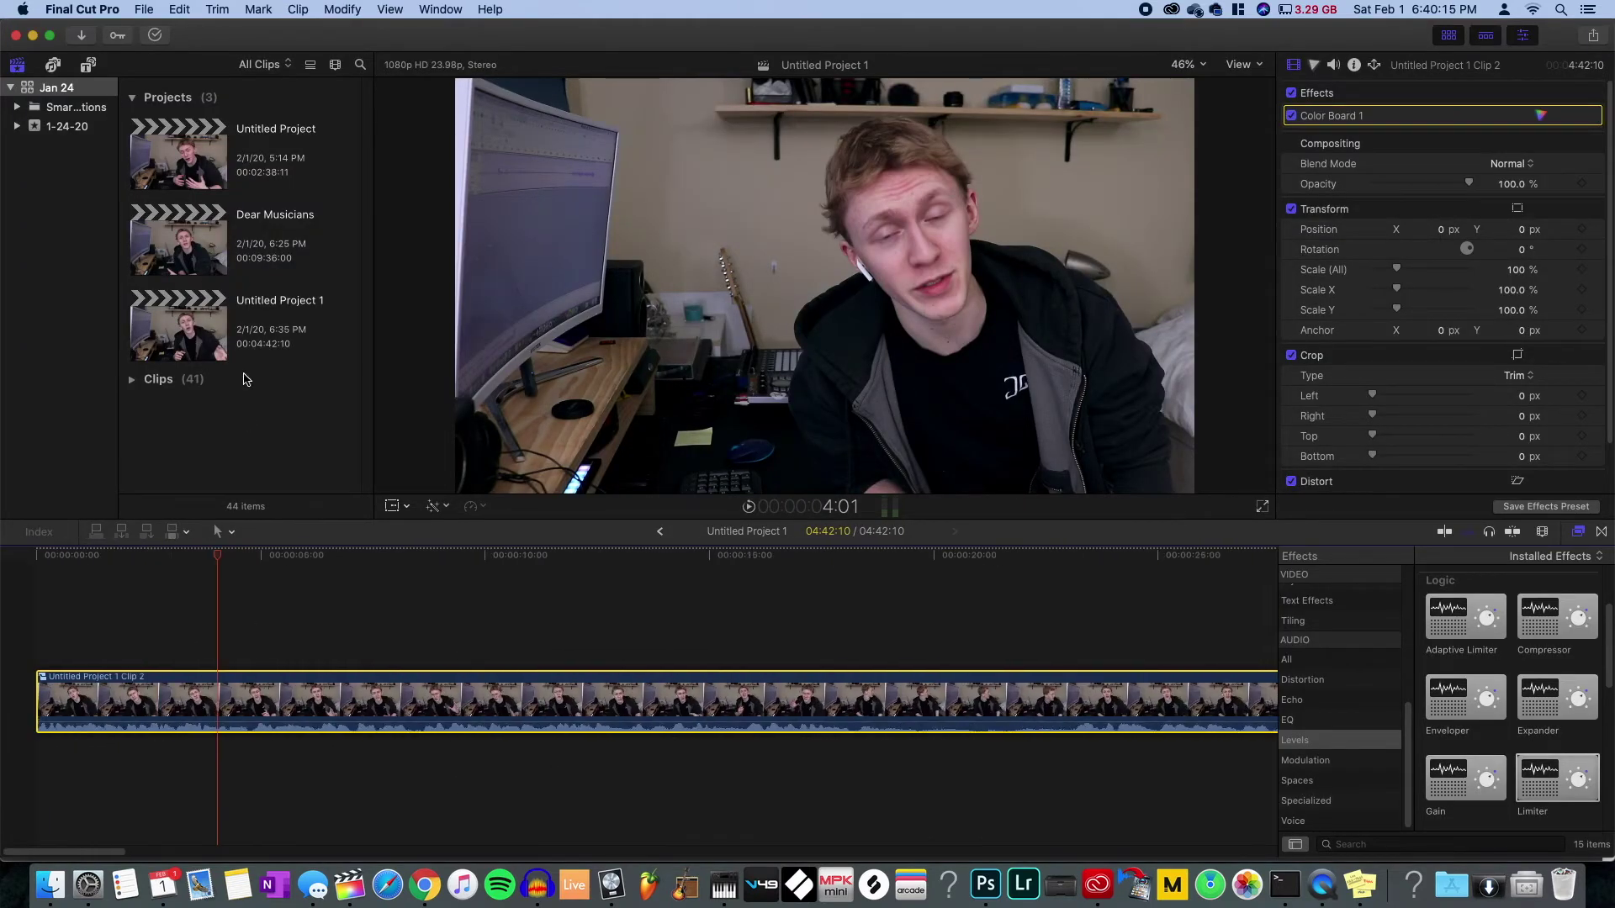
- Open the Dear Musicians project's compound clip, examine how its music is laid out along the timeline, and reopen Untitled Project 1
double_click(167, 253)
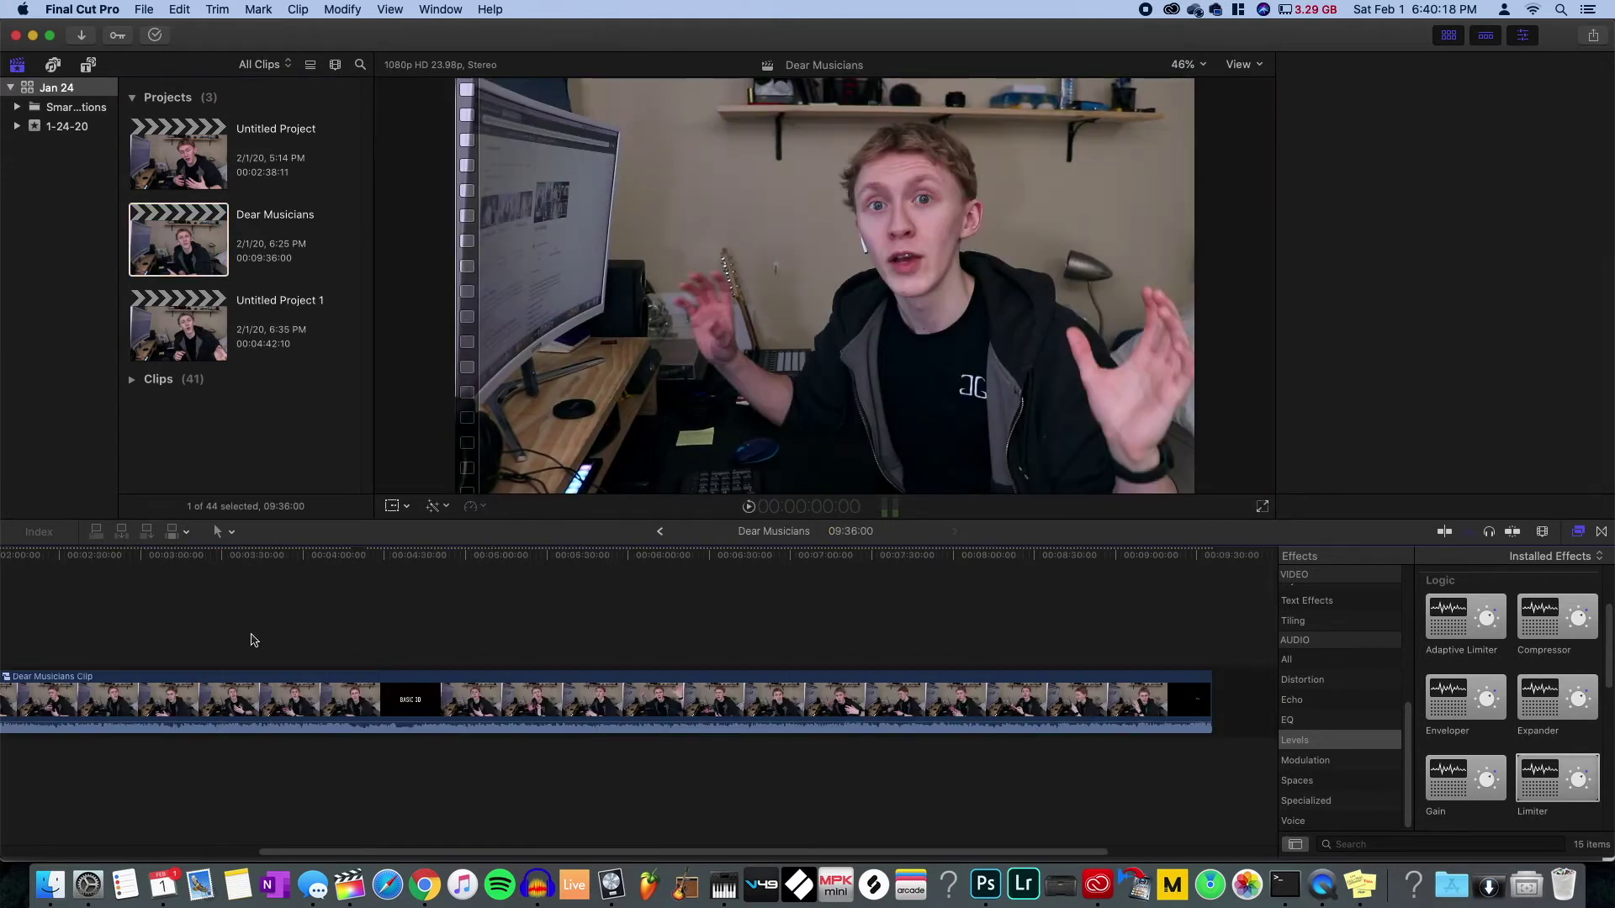
click(245, 694)
double_click(244, 692)
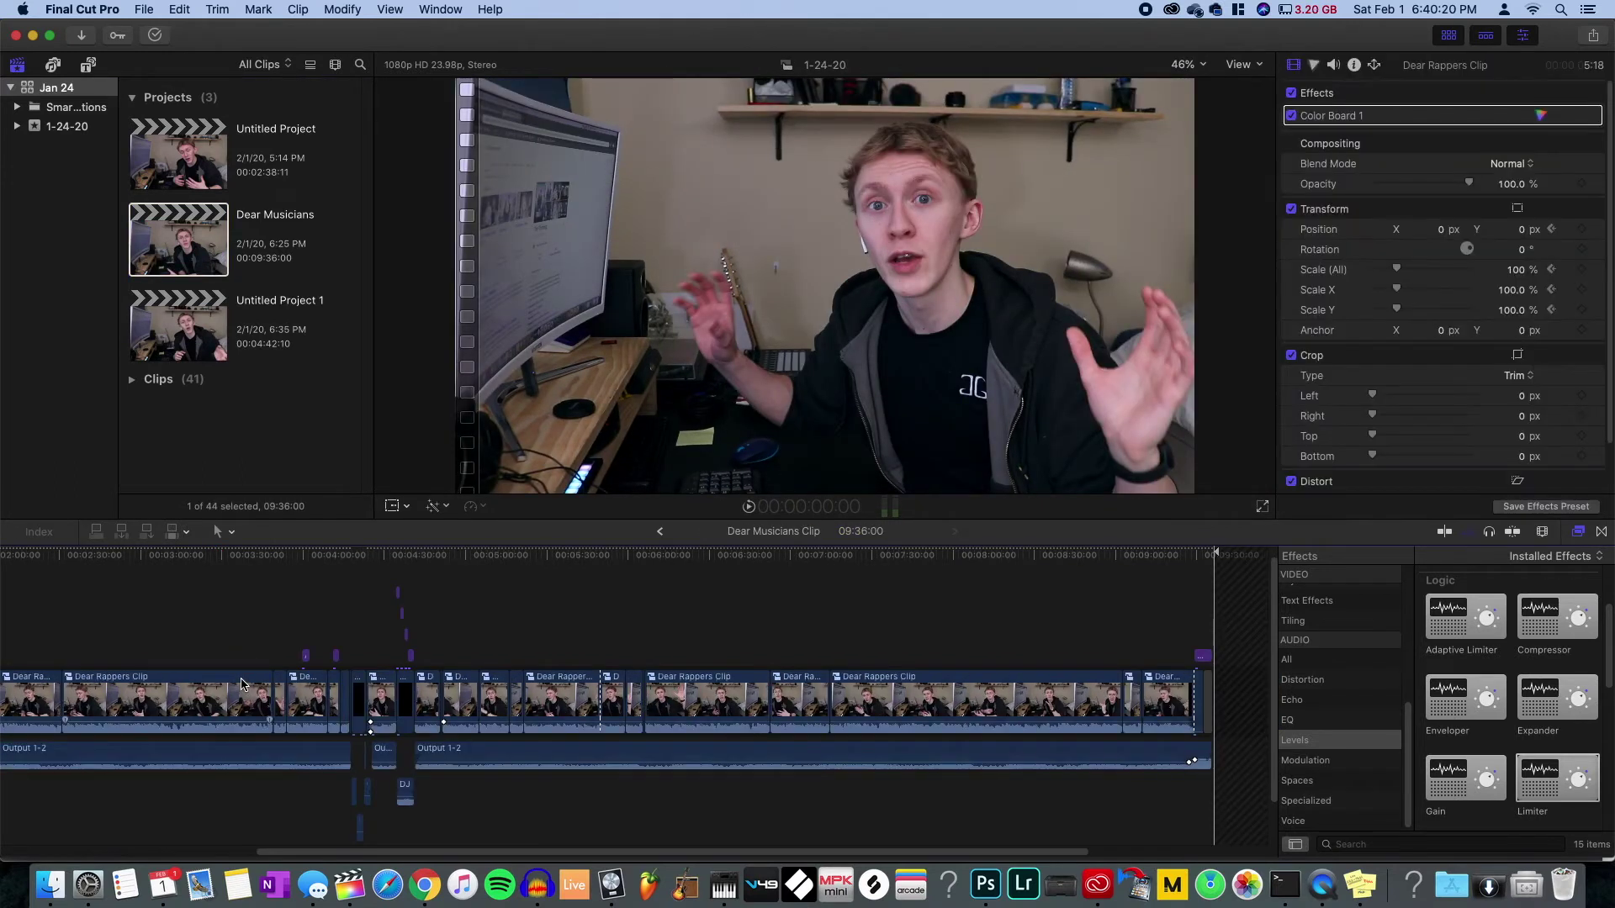
scroll(25, 741, left, 5)
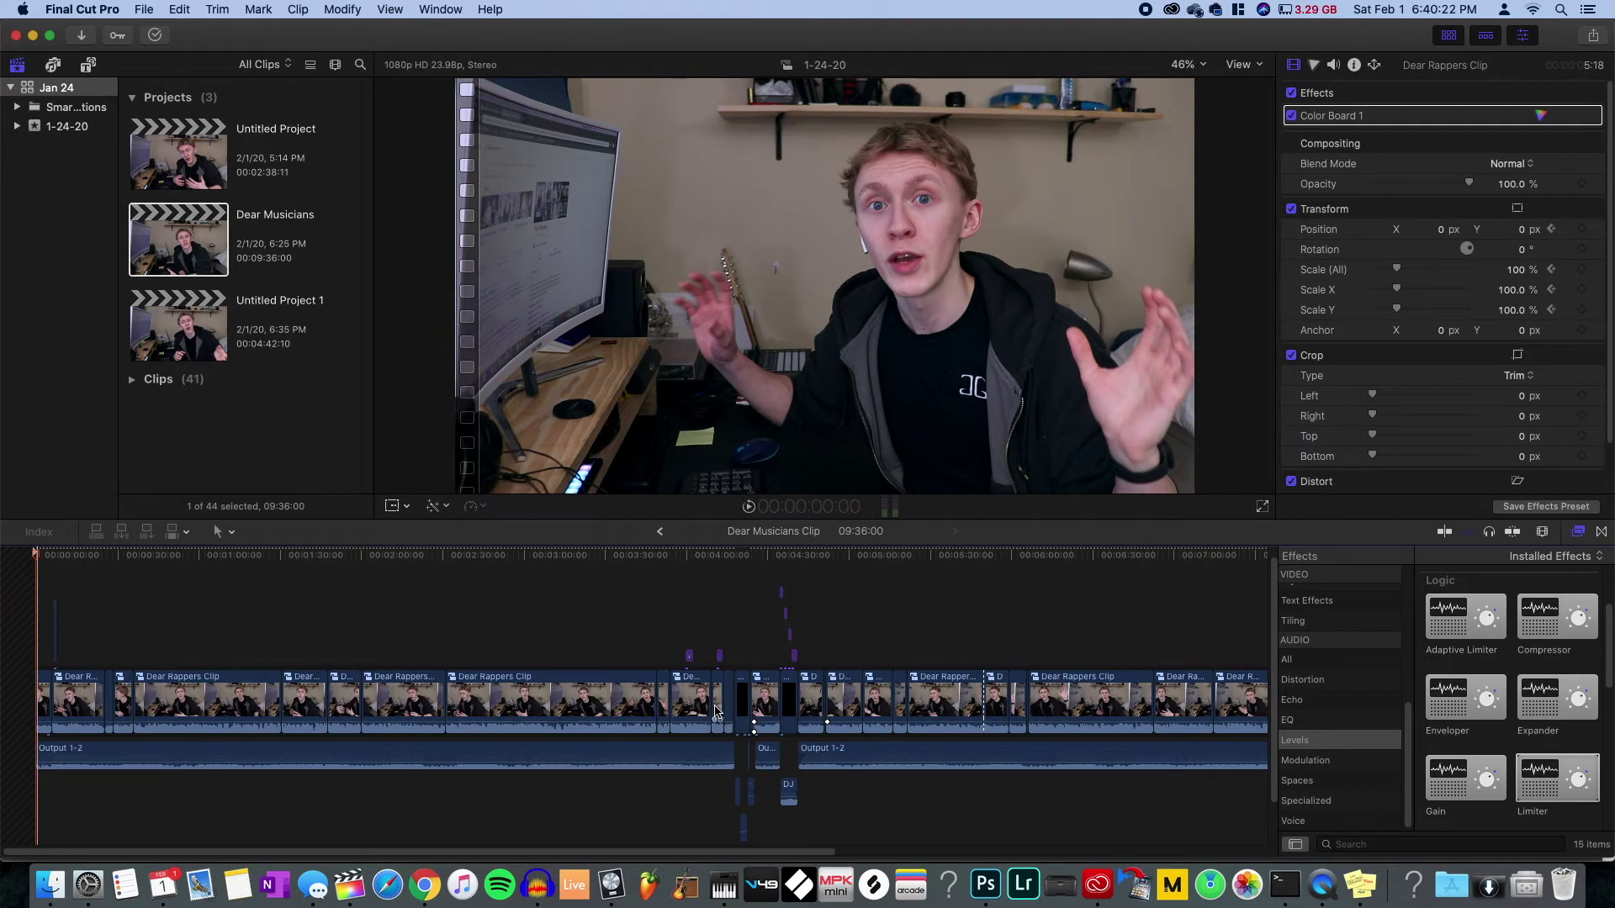
scroll(715, 713, right, 5)
scroll(589, 713, left, 5)
scroll(378, 734, right, 10)
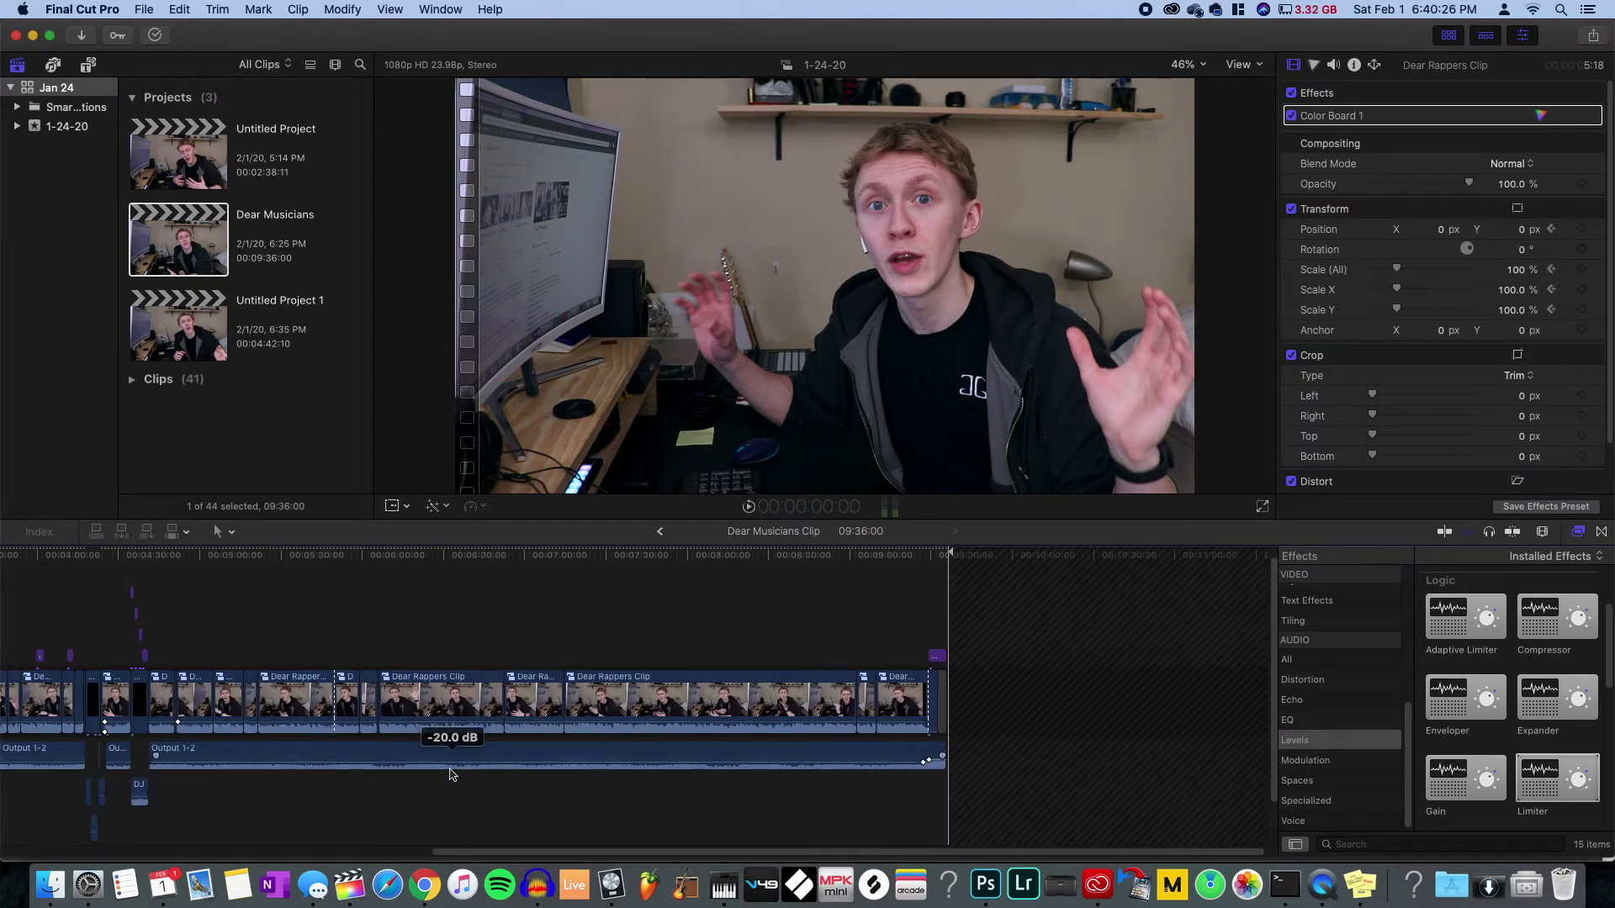
scroll(311, 740, left, 10)
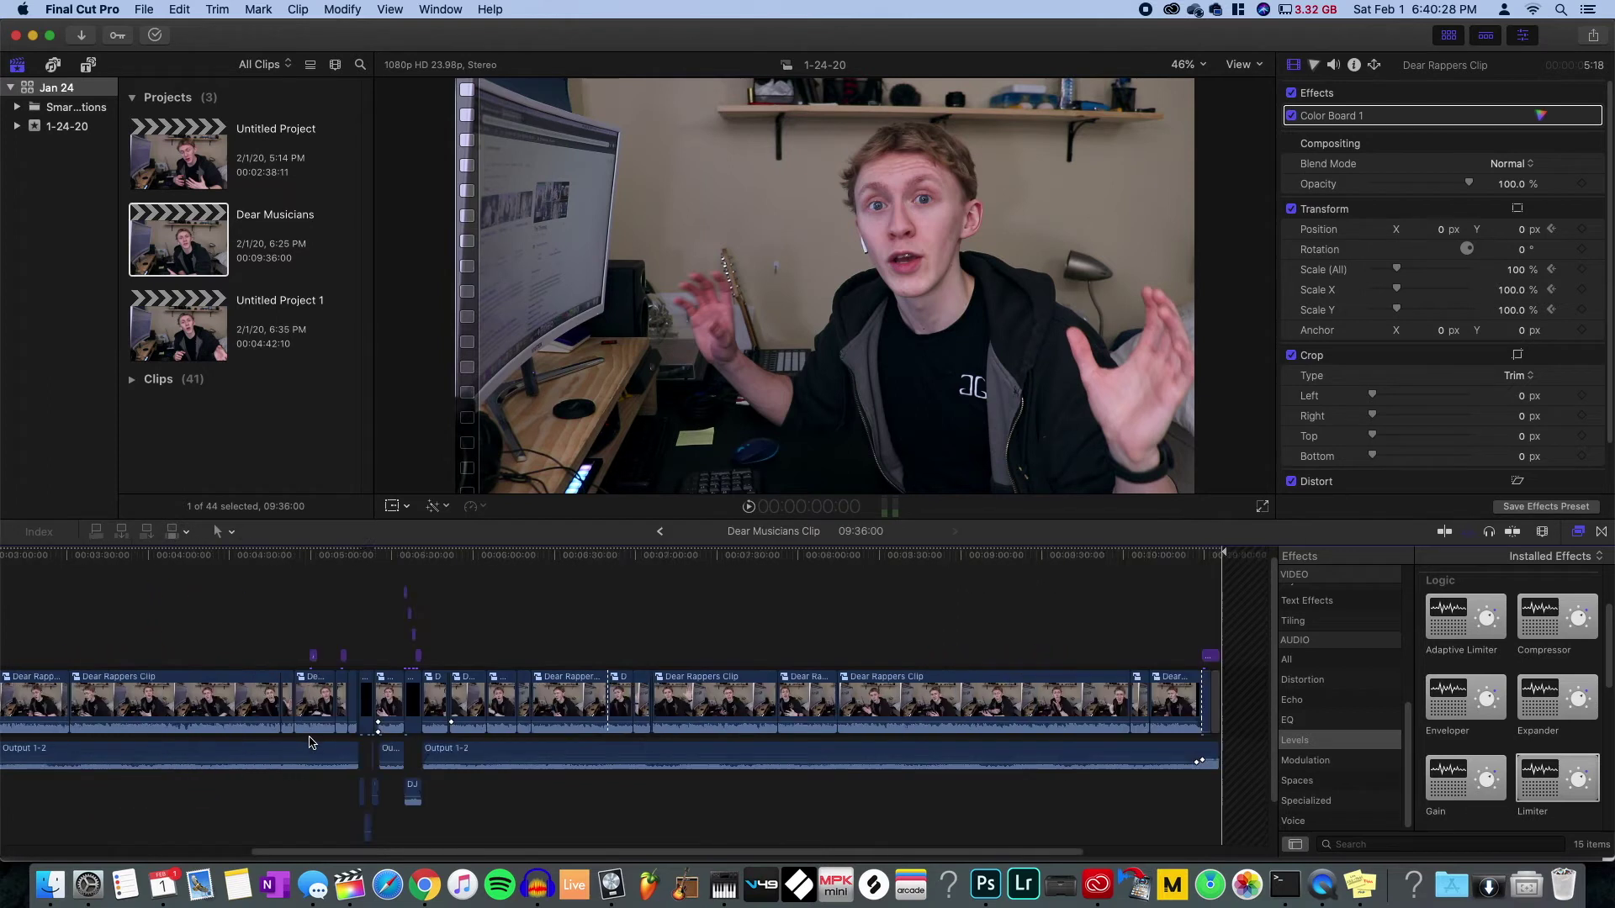
double_click(156, 343)
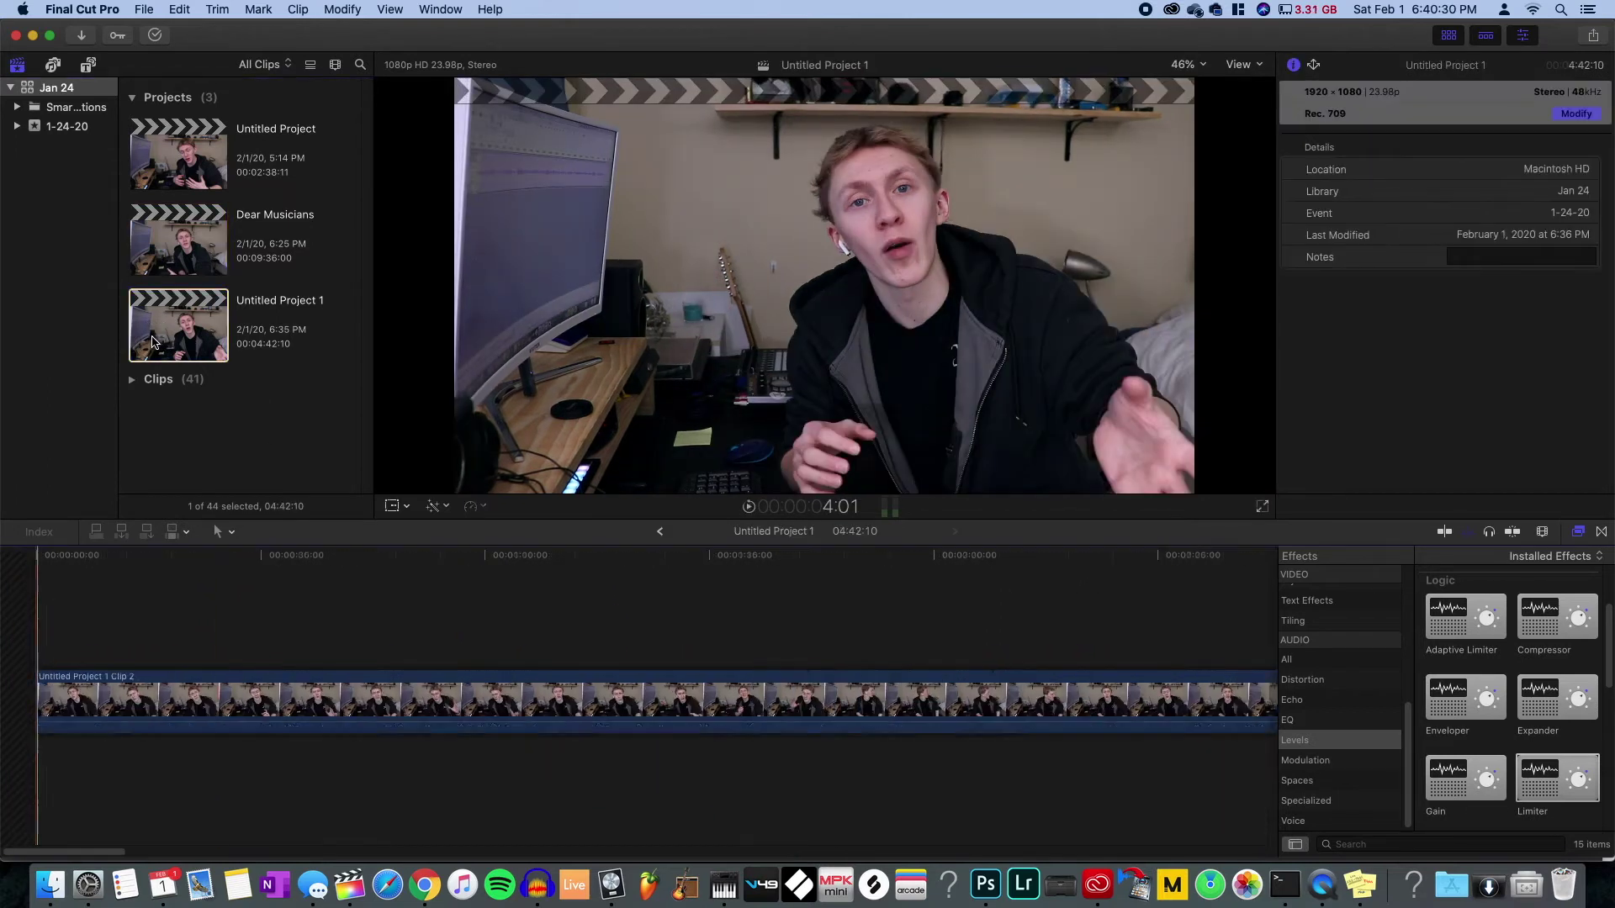
- Switch to Epidemic Sound in Chrome and briefly replay the opening of the track Wavy
key(super+Tab)
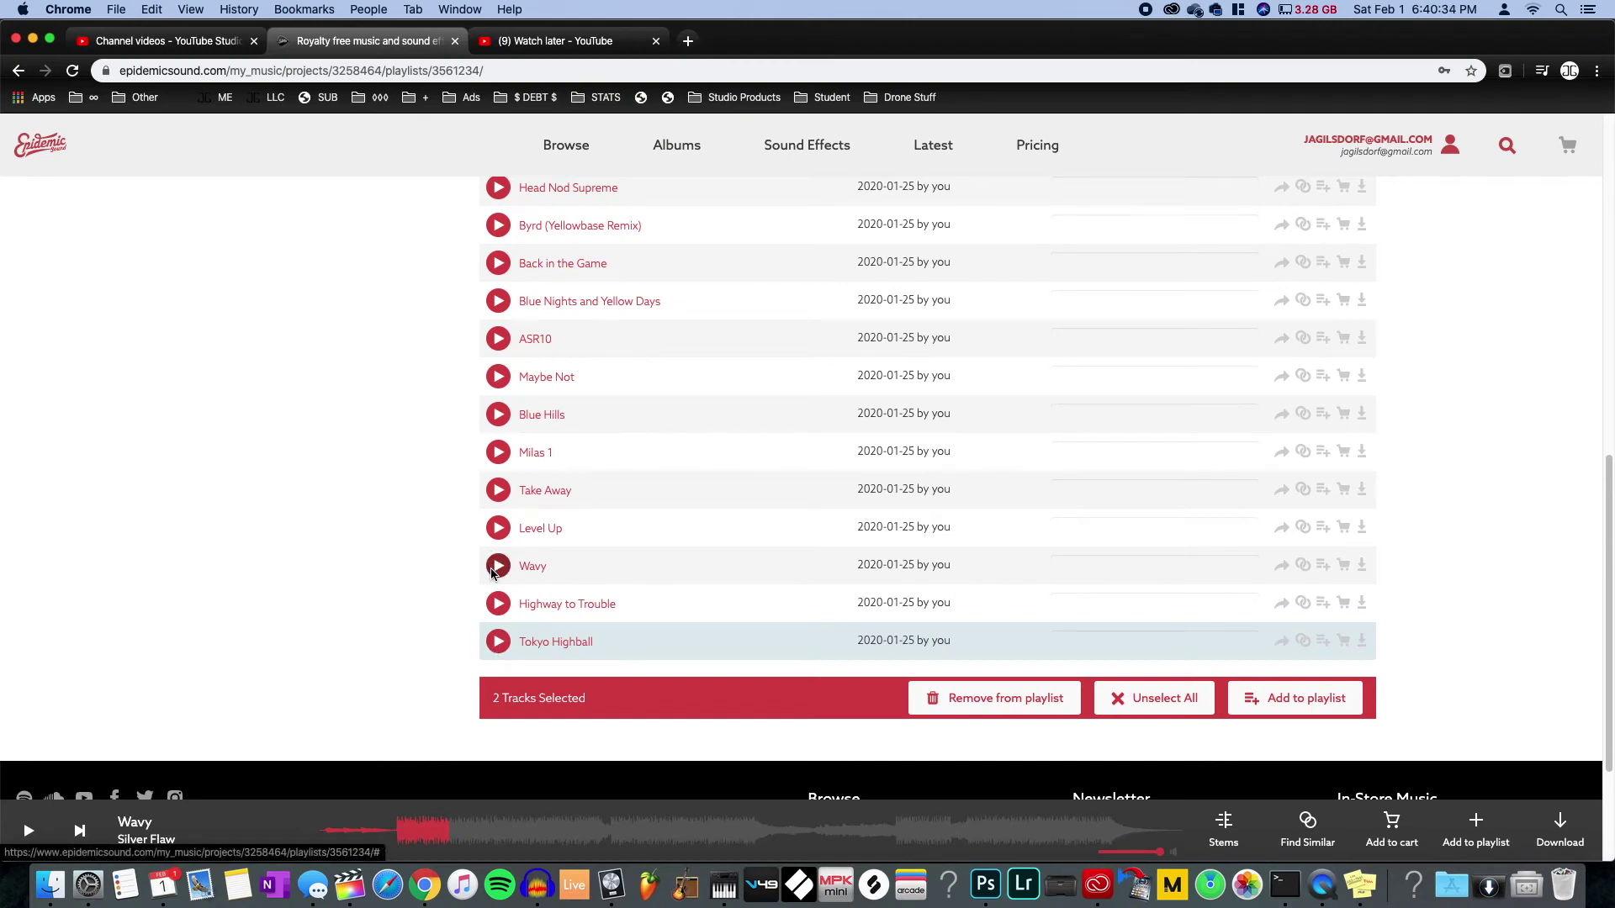
click(402, 829)
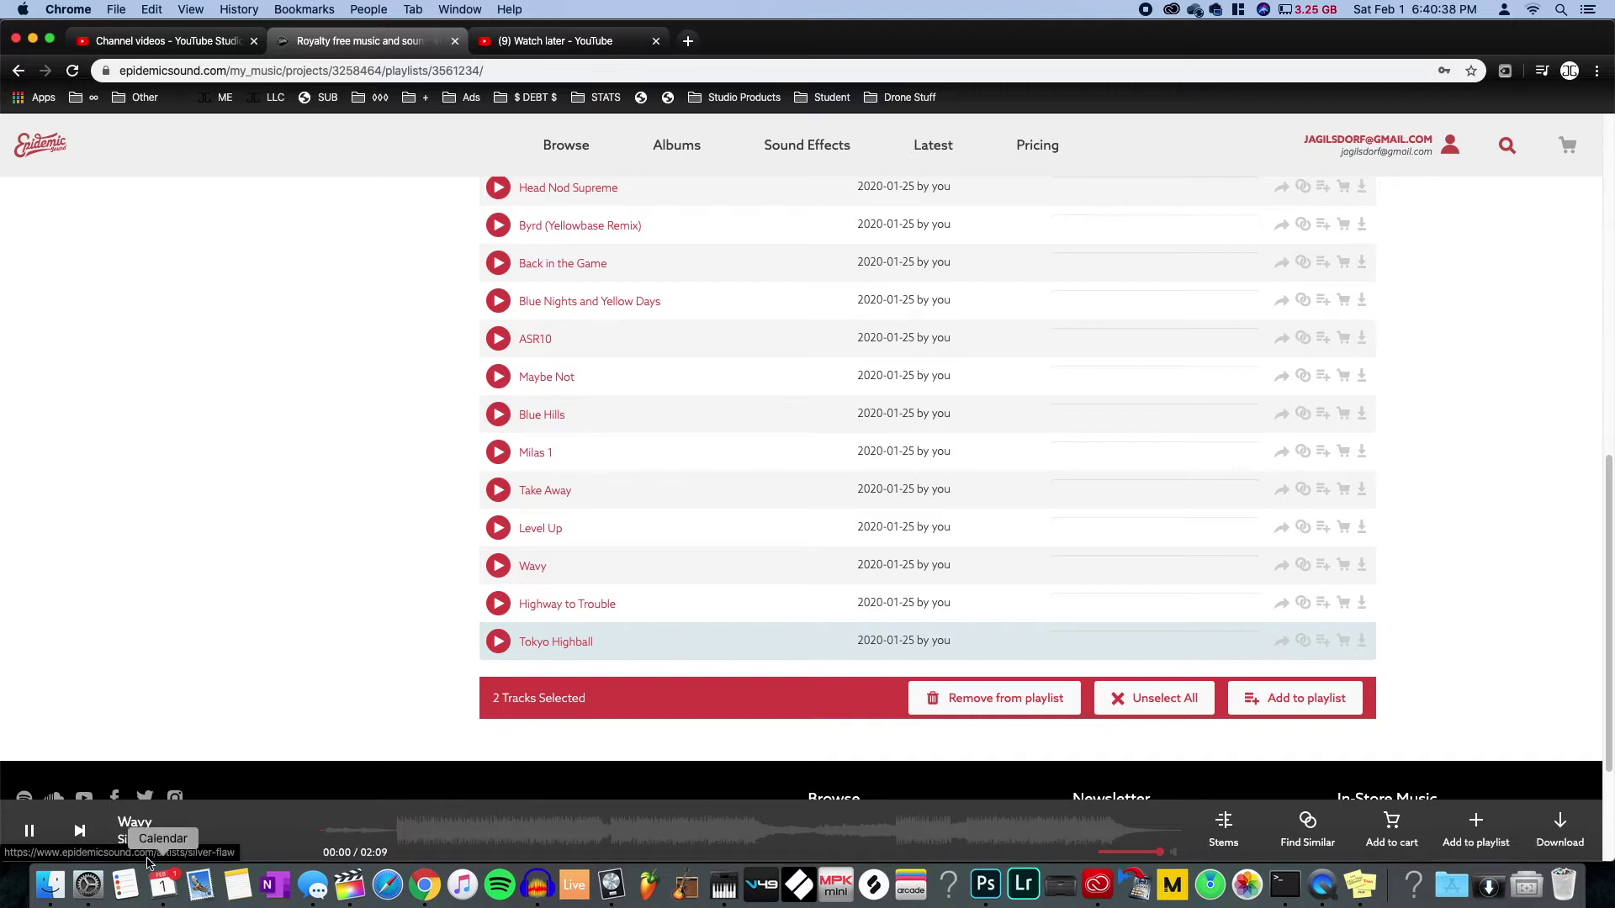
click(28, 831)
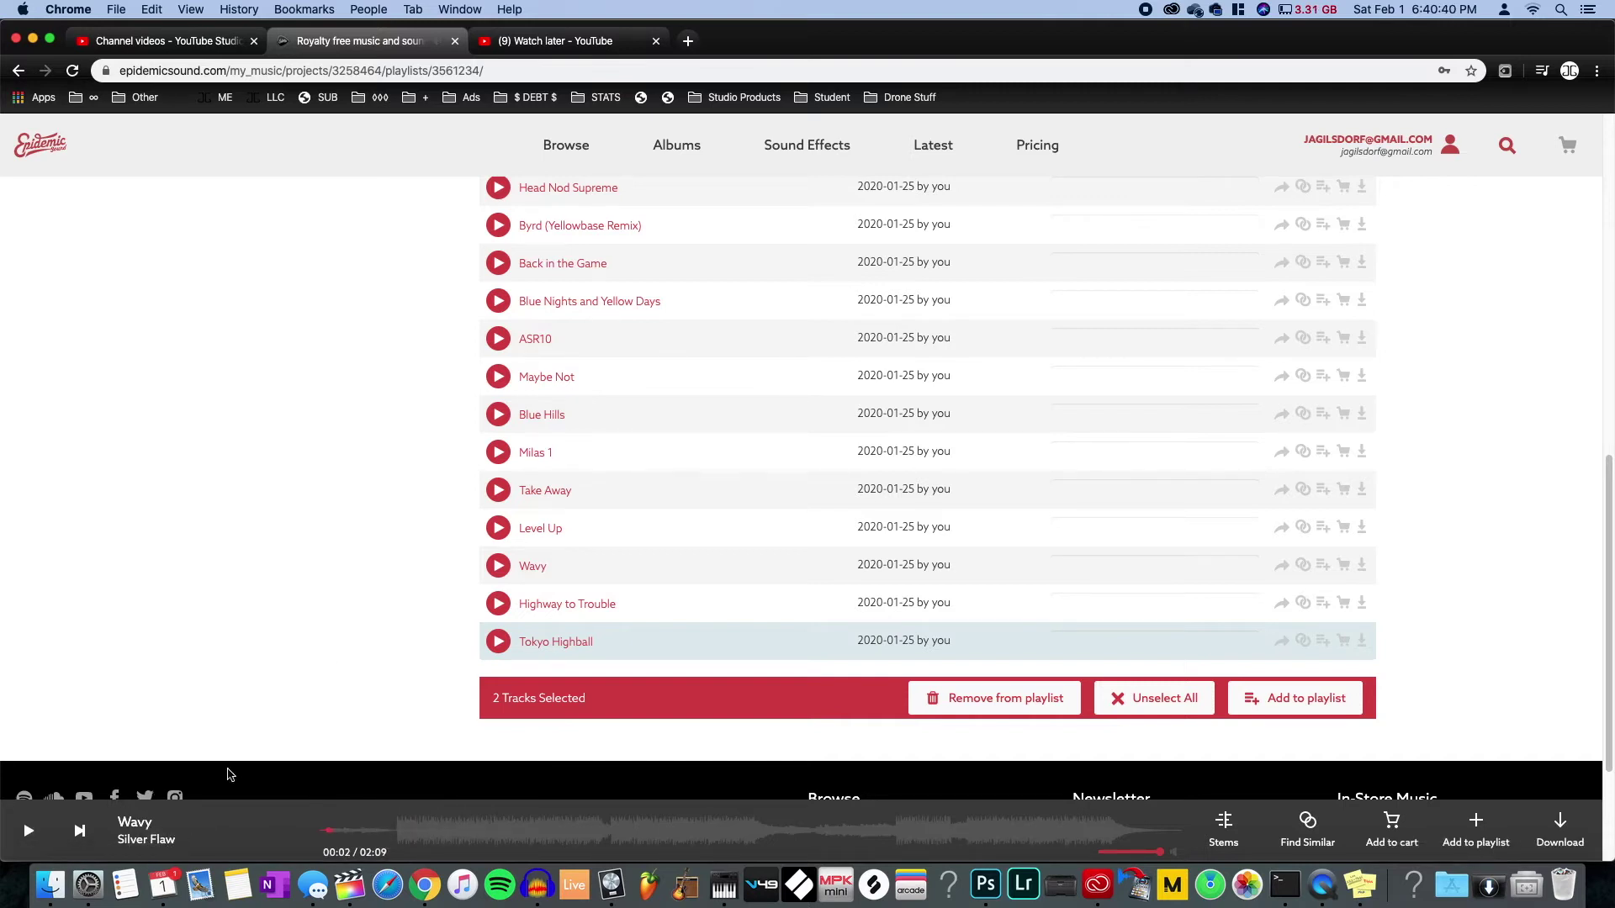
- Search Epidemic Sound for "wavy" and download the full mix of Wavy by Silver Flaw
scroll(154, 789, up, 15)
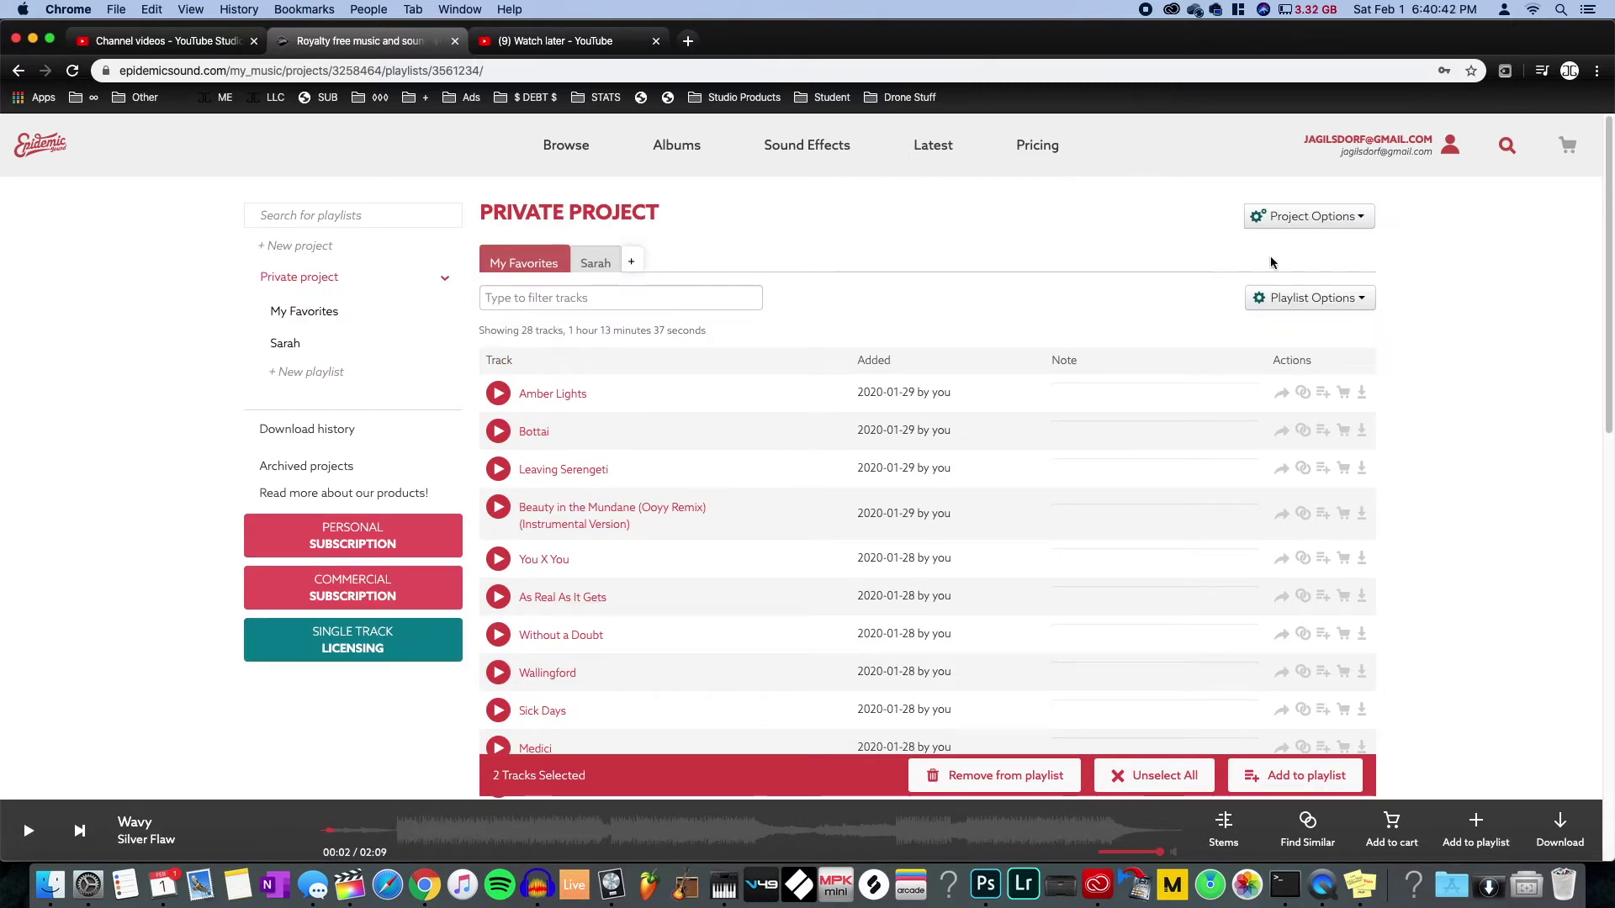
click(1507, 145)
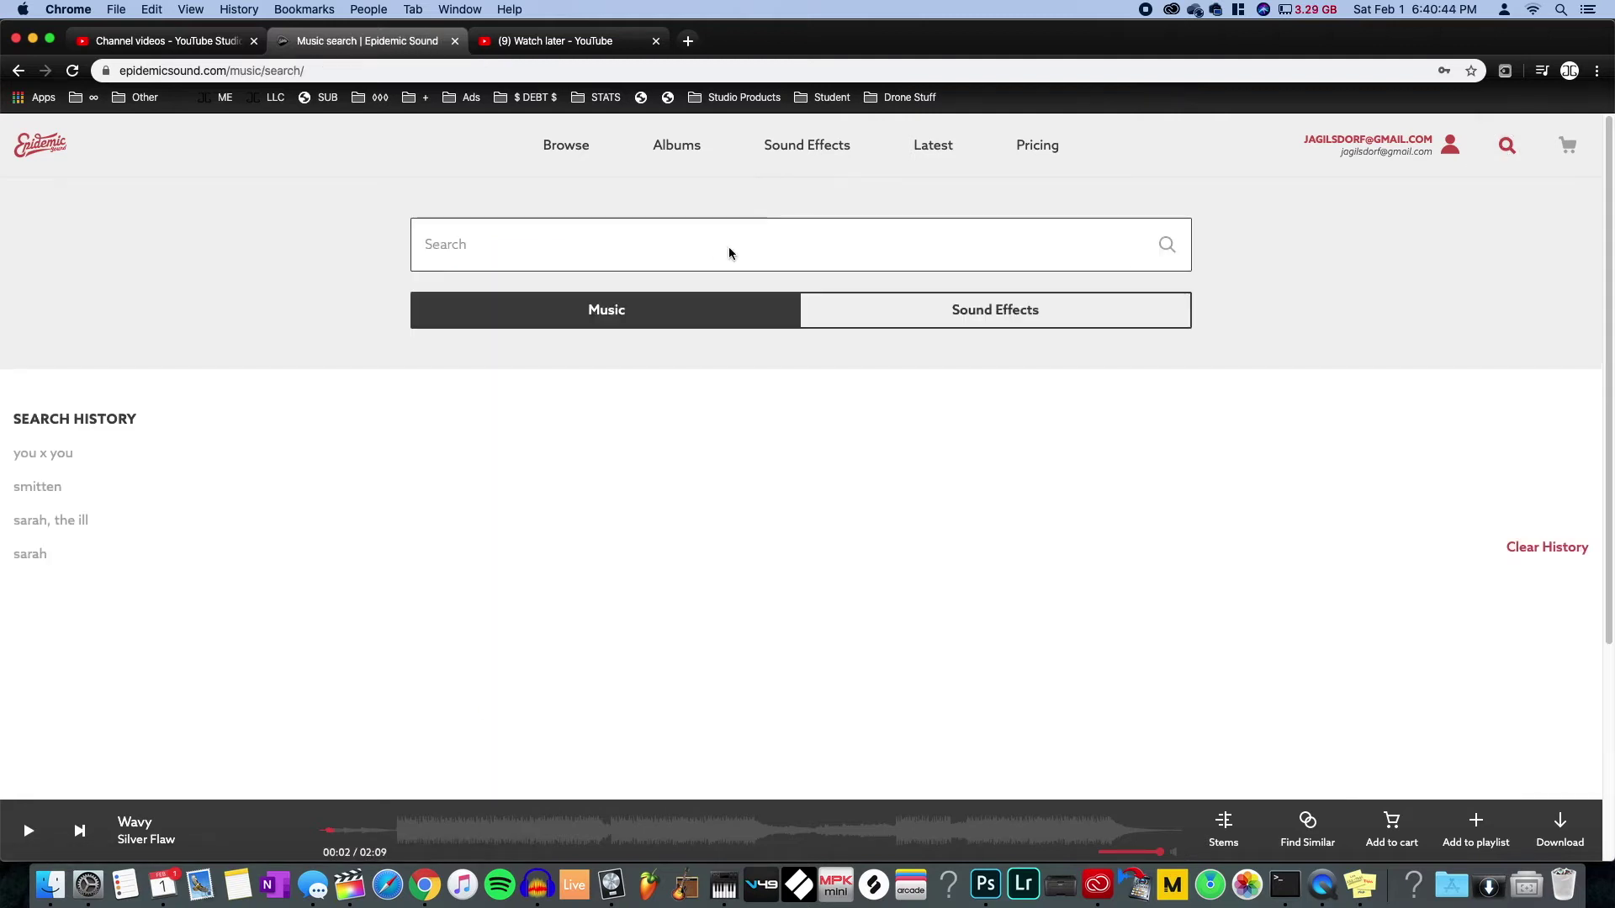
text(wavy)
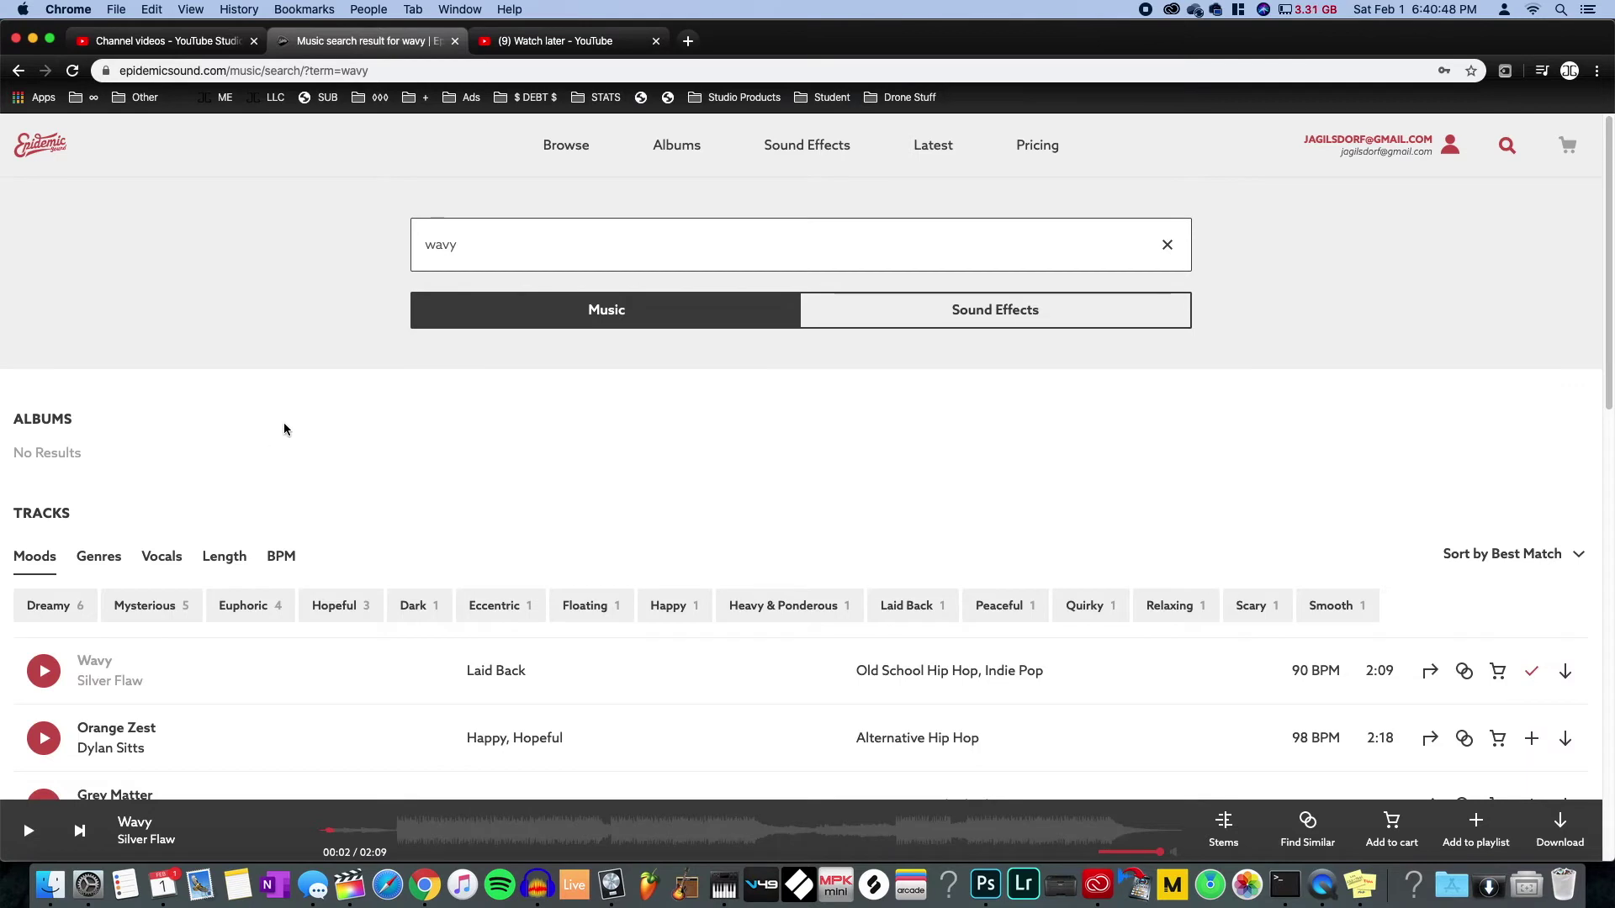
scroll(252, 433, down, 1)
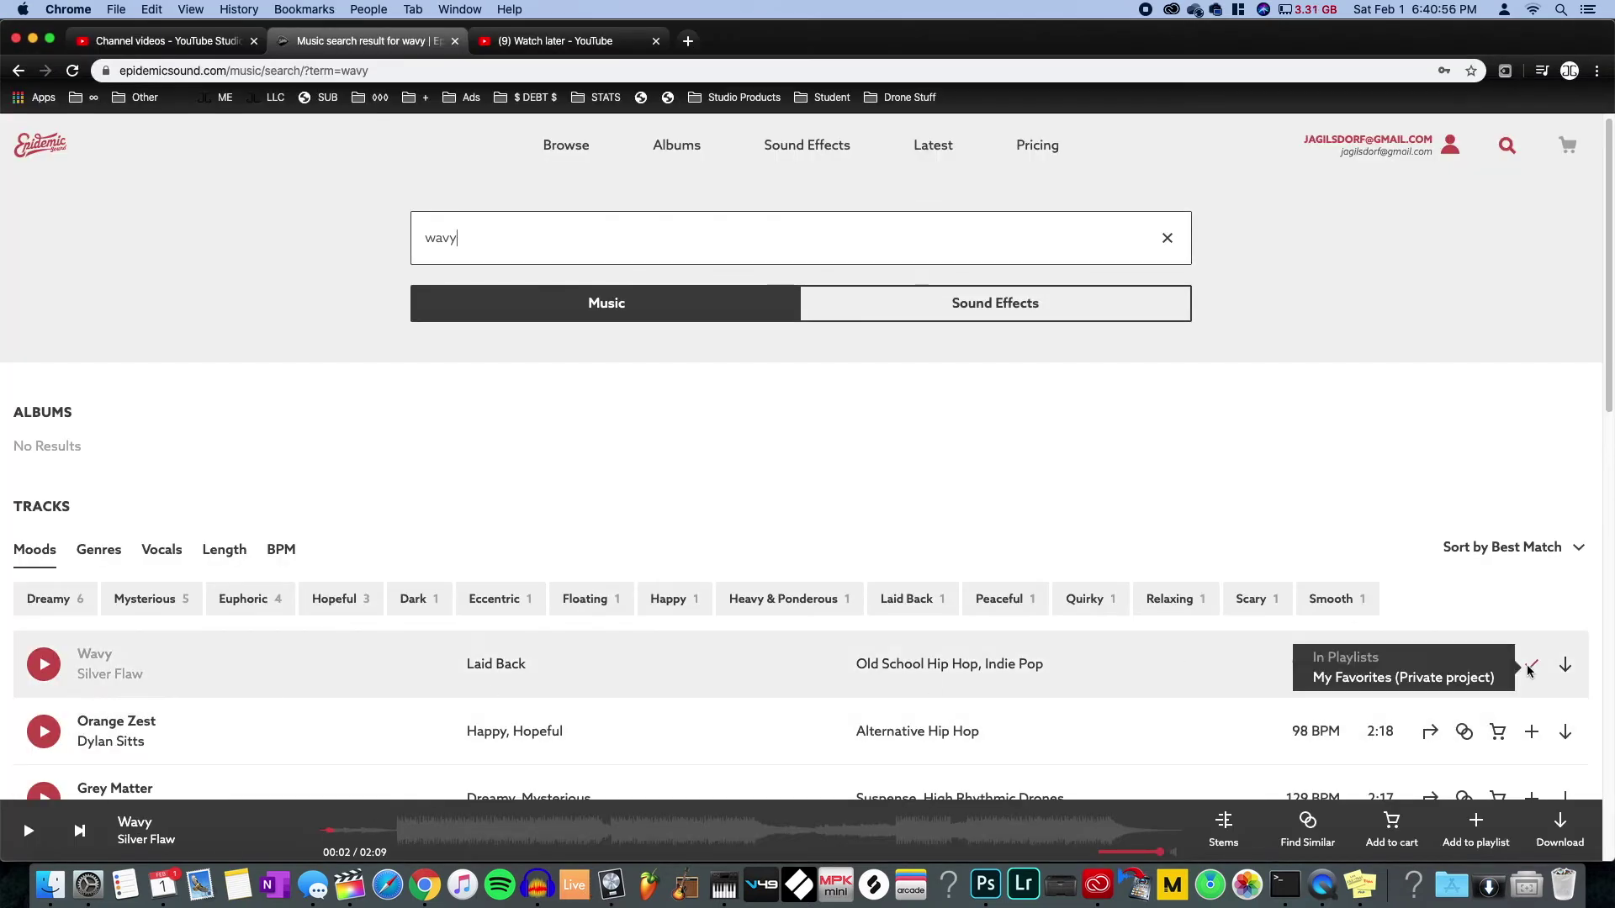
click(1564, 666)
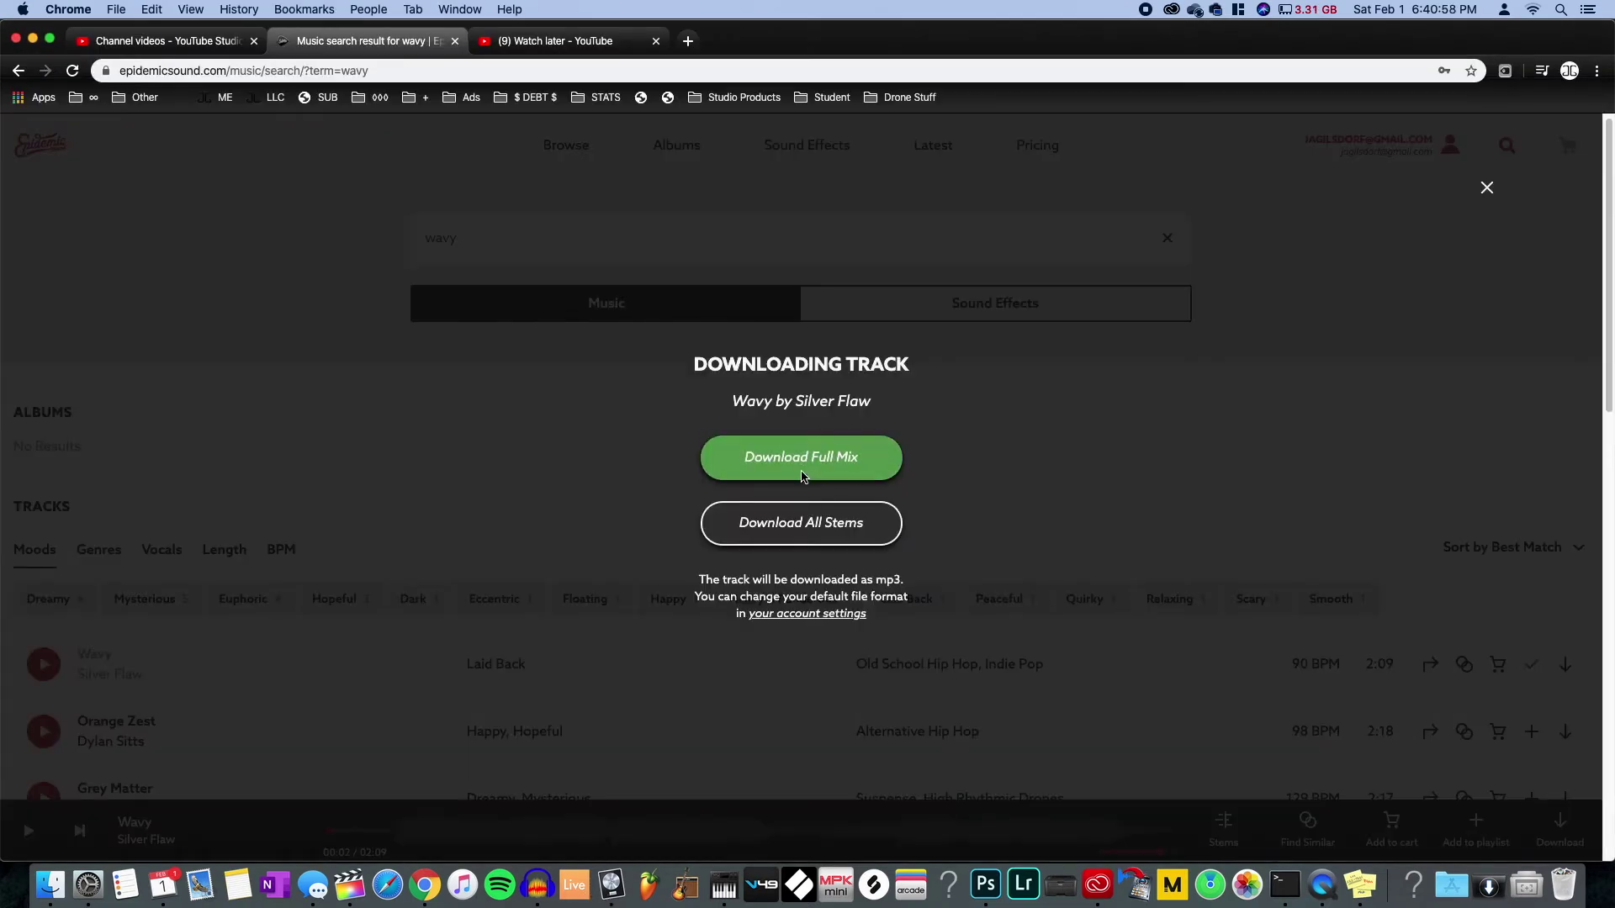
click(740, 444)
- Return to the My Favorites playlist and remove the track Wavy from it
click(18, 72)
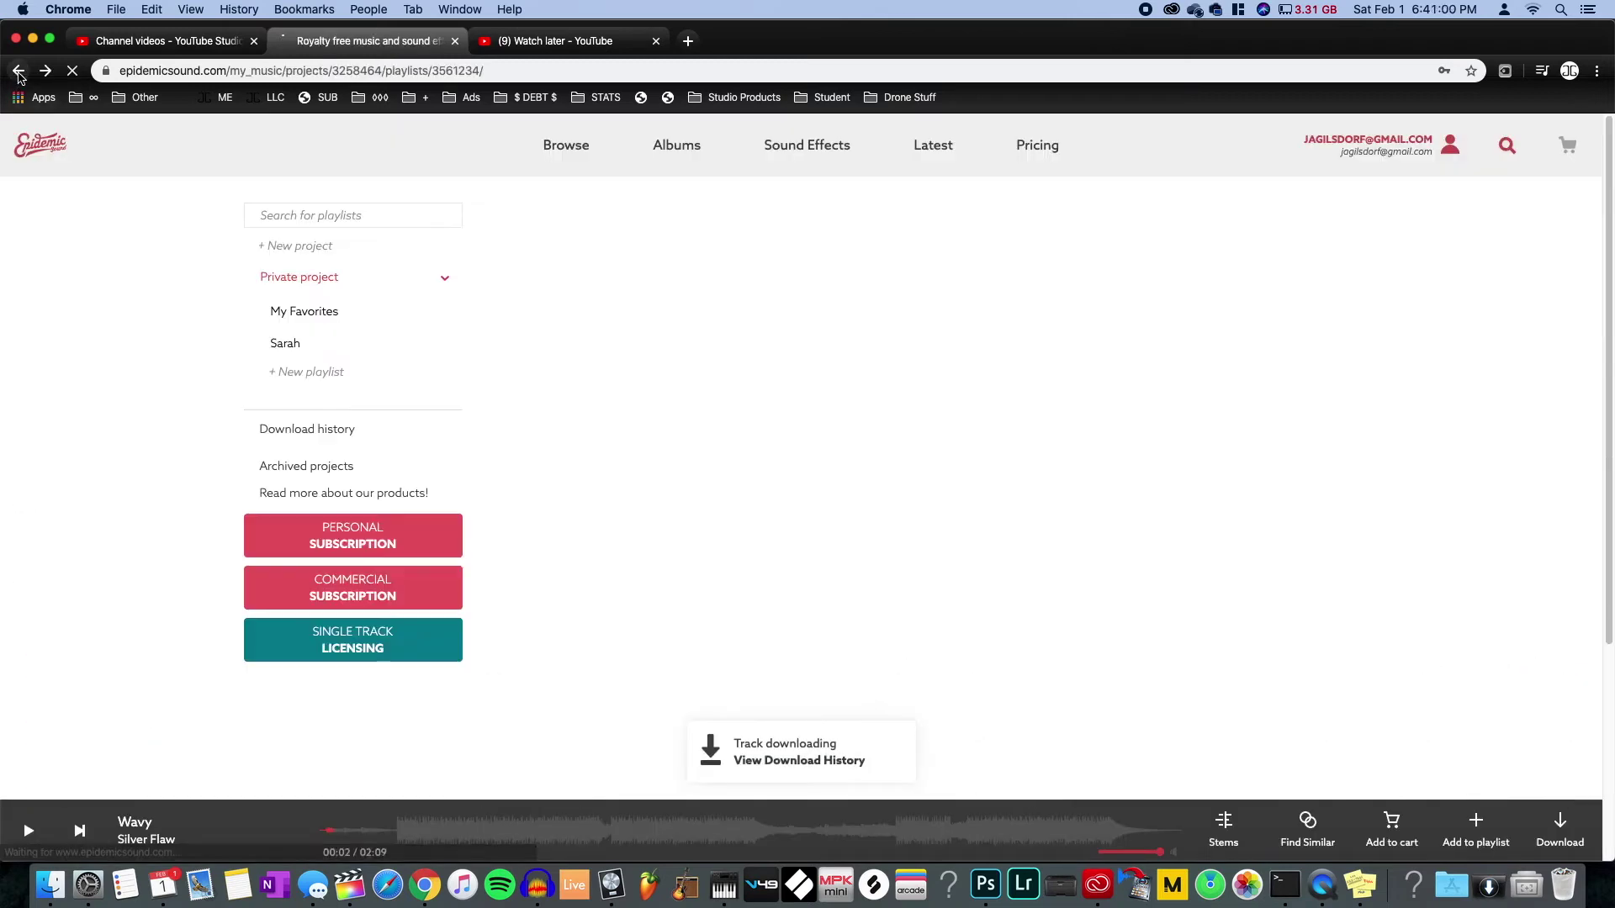
scroll(518, 592, down, 15)
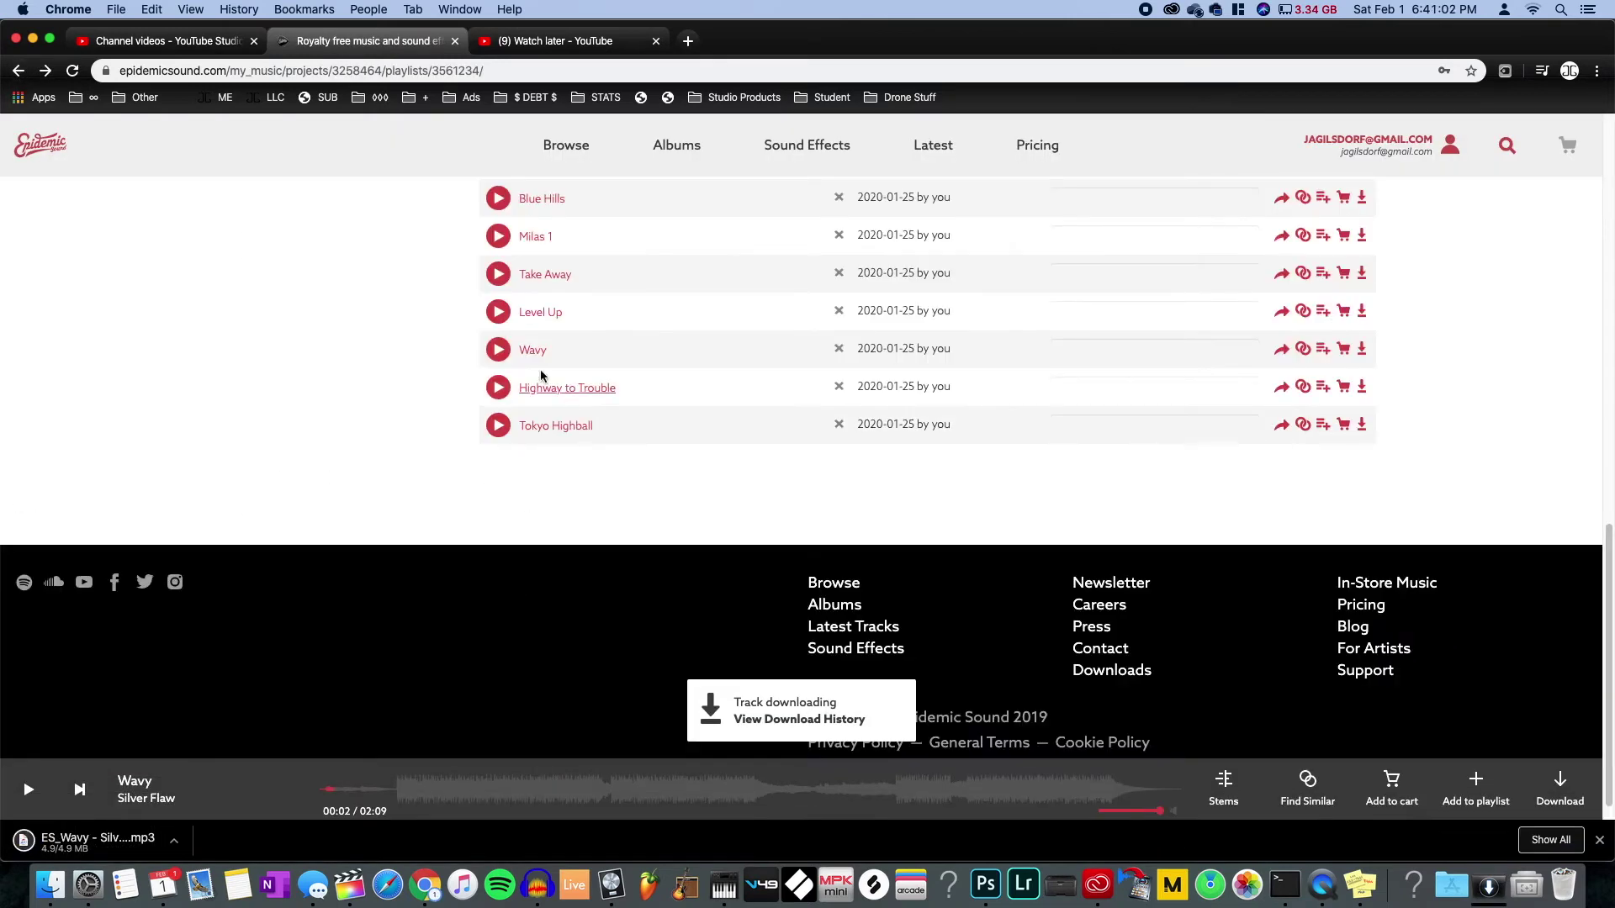
click(838, 348)
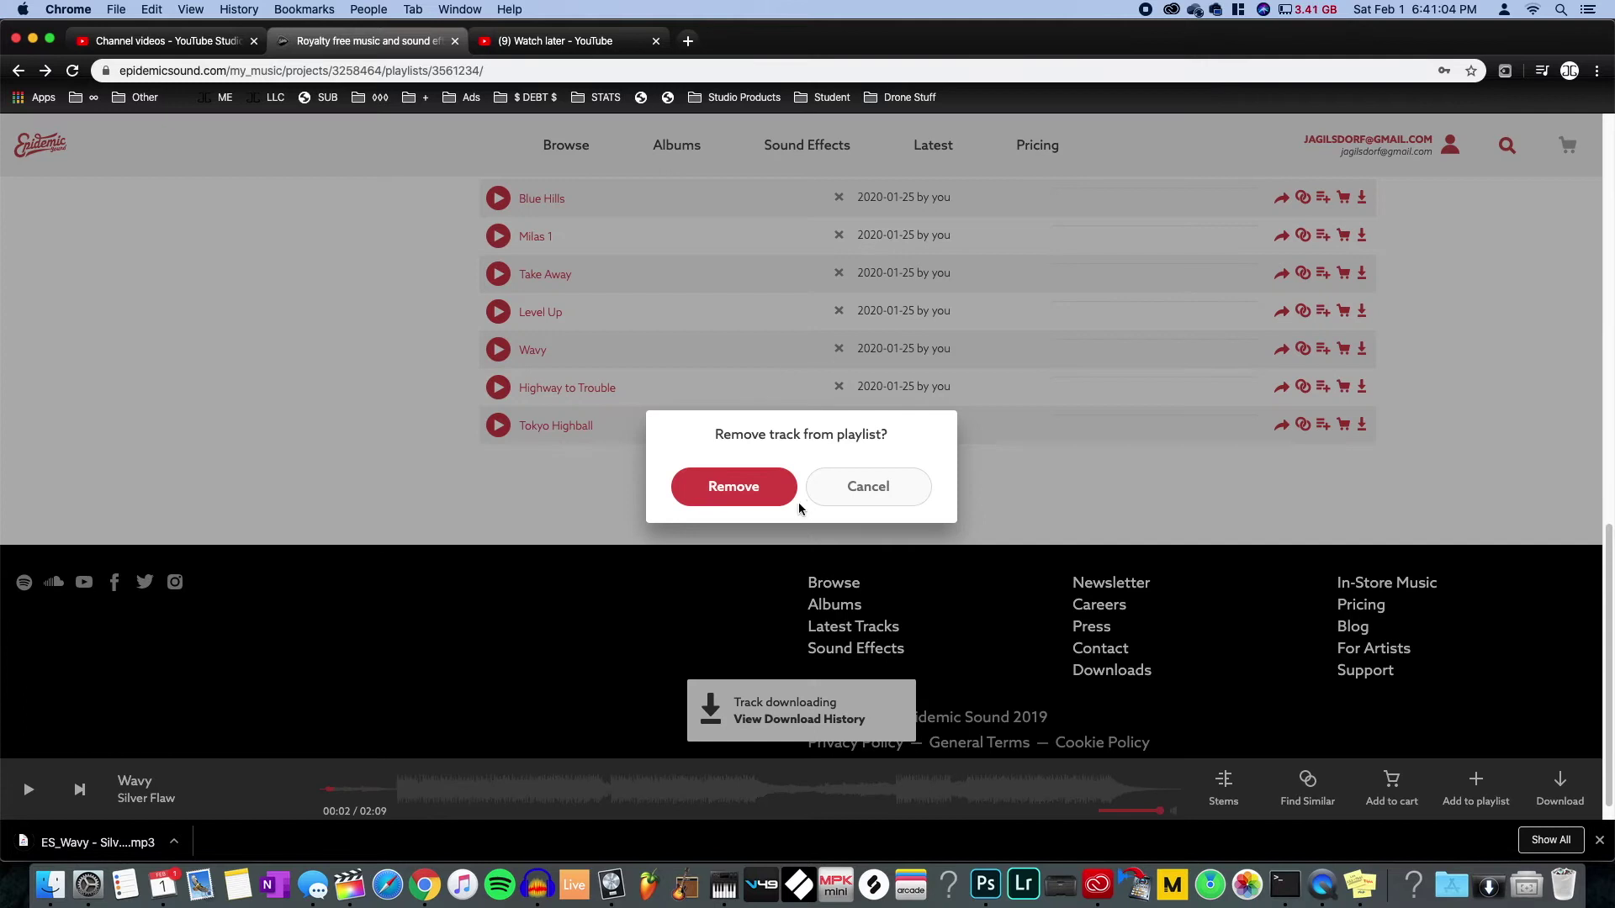
click(789, 500)
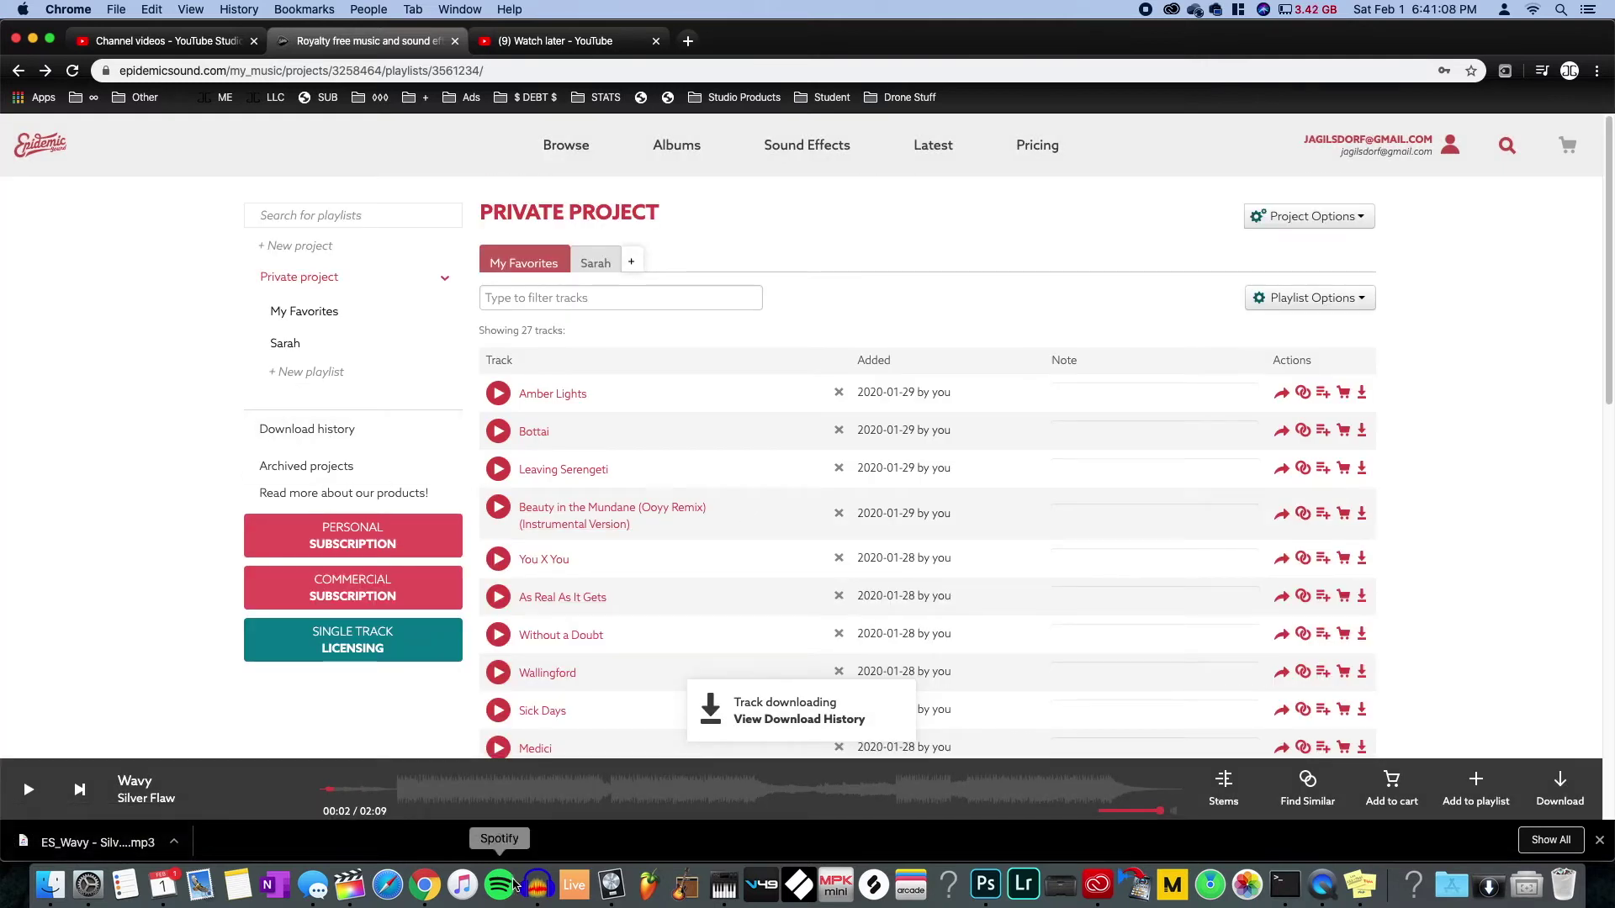
- Switch to Logic Pro X and delete the five ES_Smitten regions along with their track
click(612, 885)
key(Return)
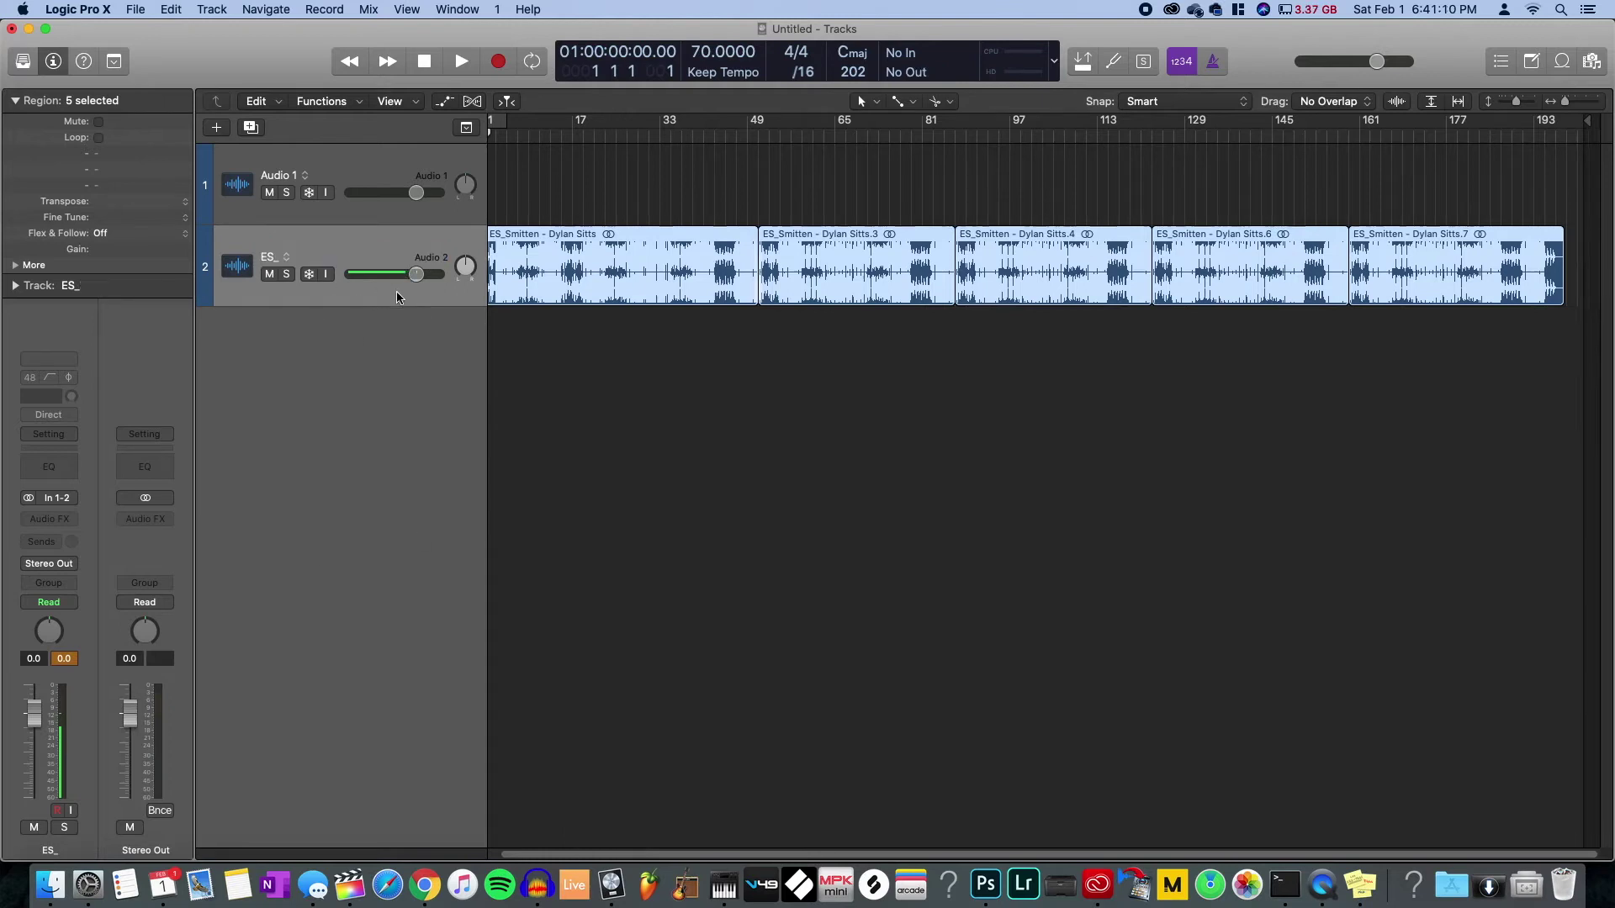
key(Delete)
key(Delete)
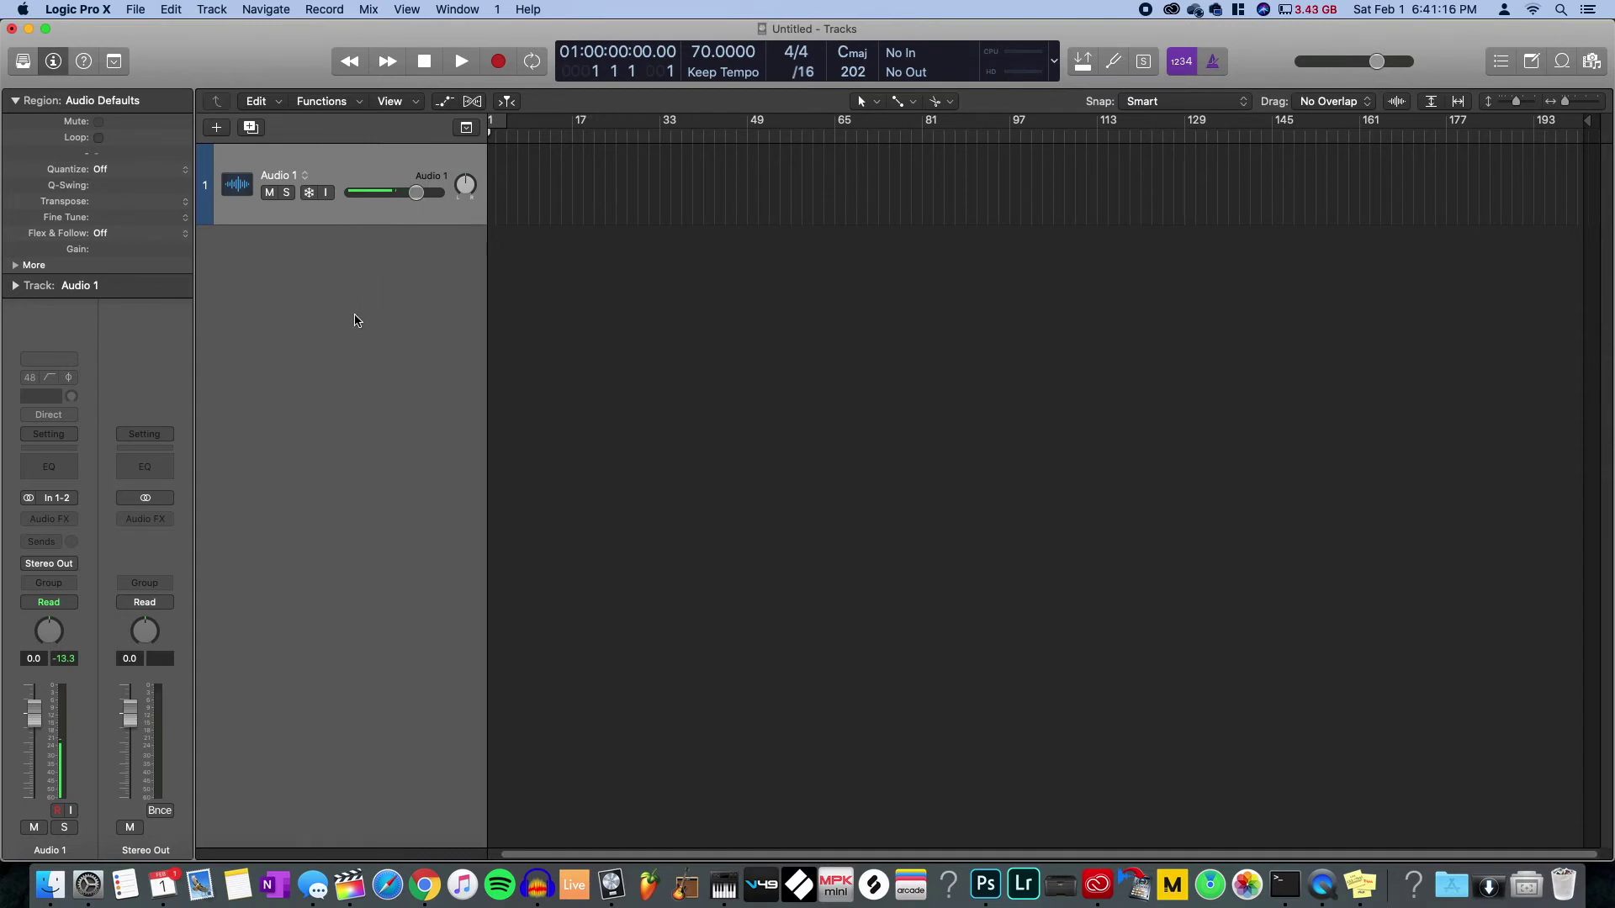
- Import the downloaded ES_Wavy file from Chrome onto its own track in Logic Pro X and delete the empty Audio 1 track
key(super+Tab)
drag(98, 841, 462, 386)
key(super+Tab)
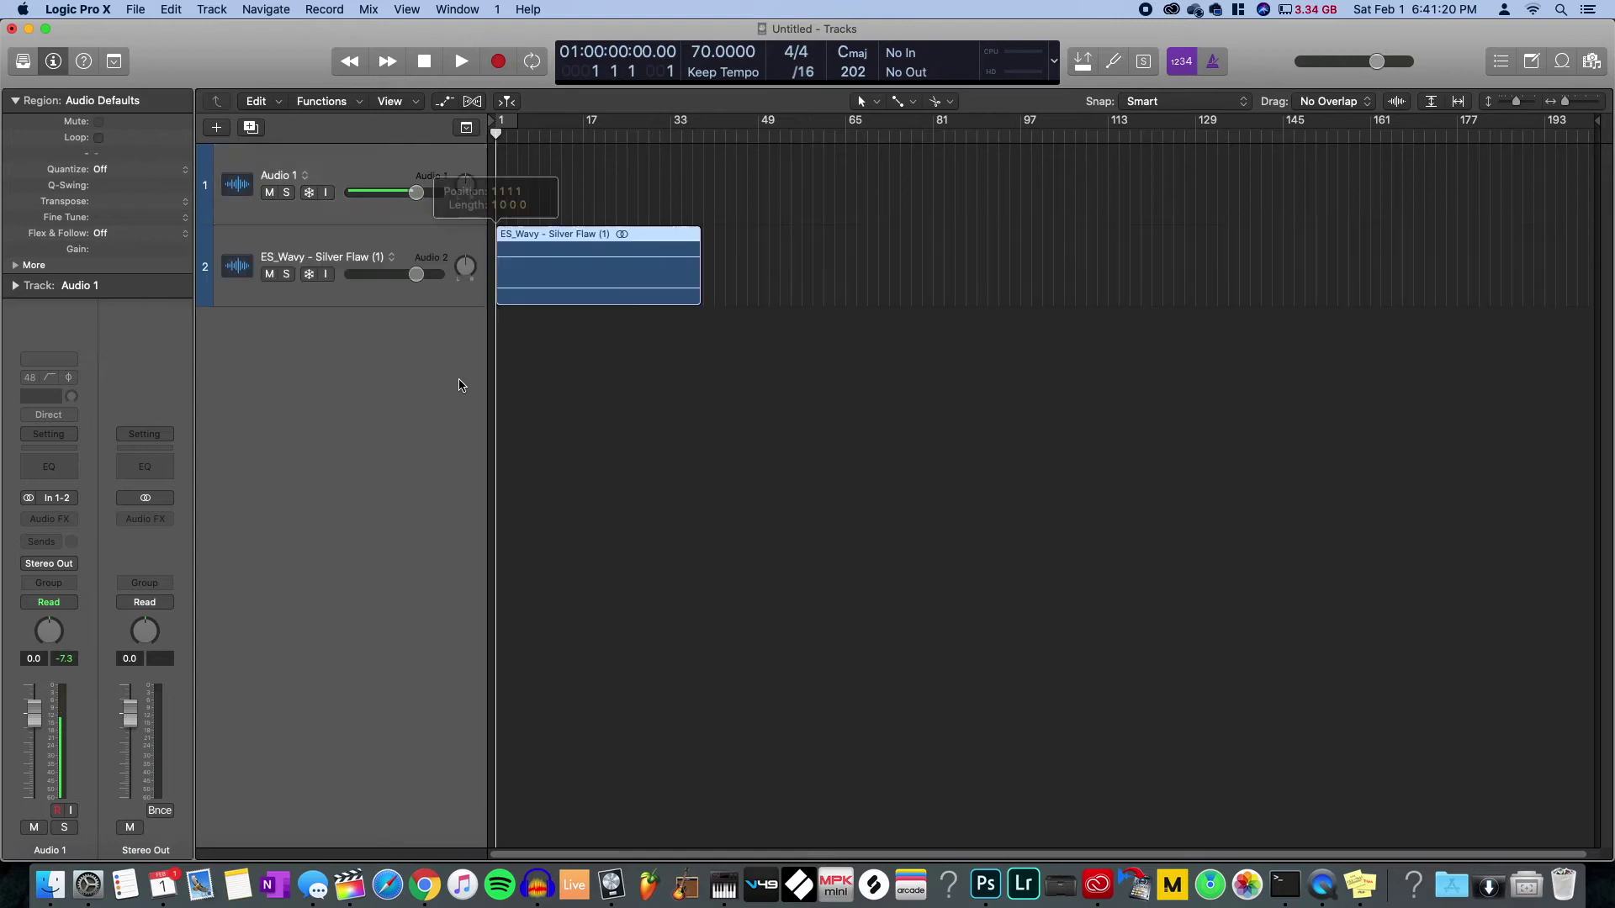
click(412, 245)
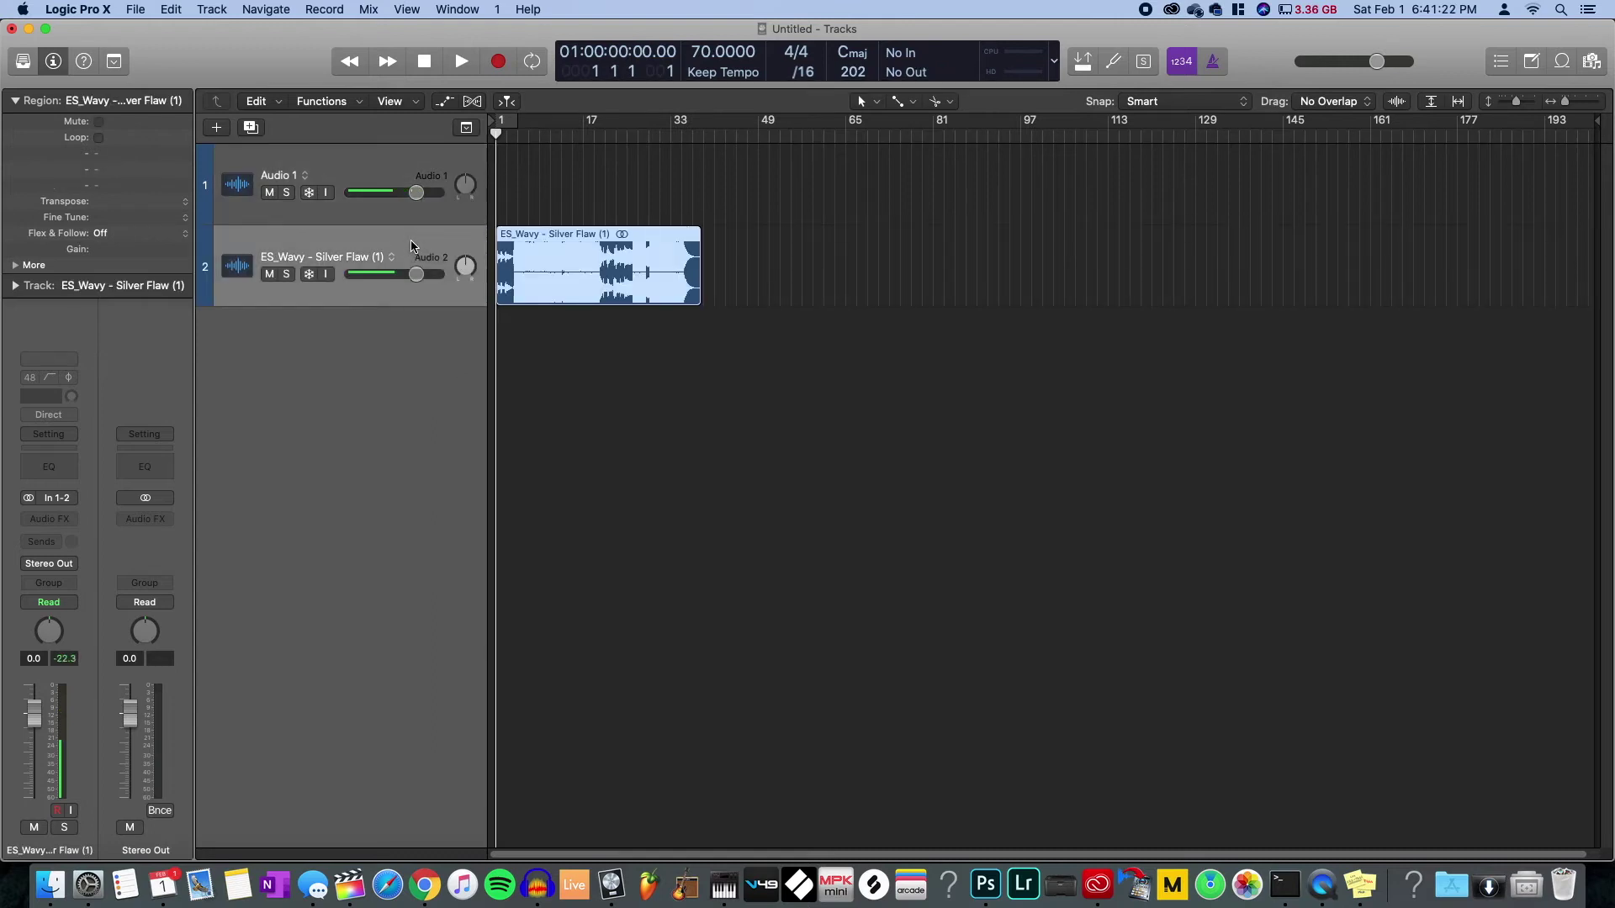
click(397, 165)
key(super+BackSpace)
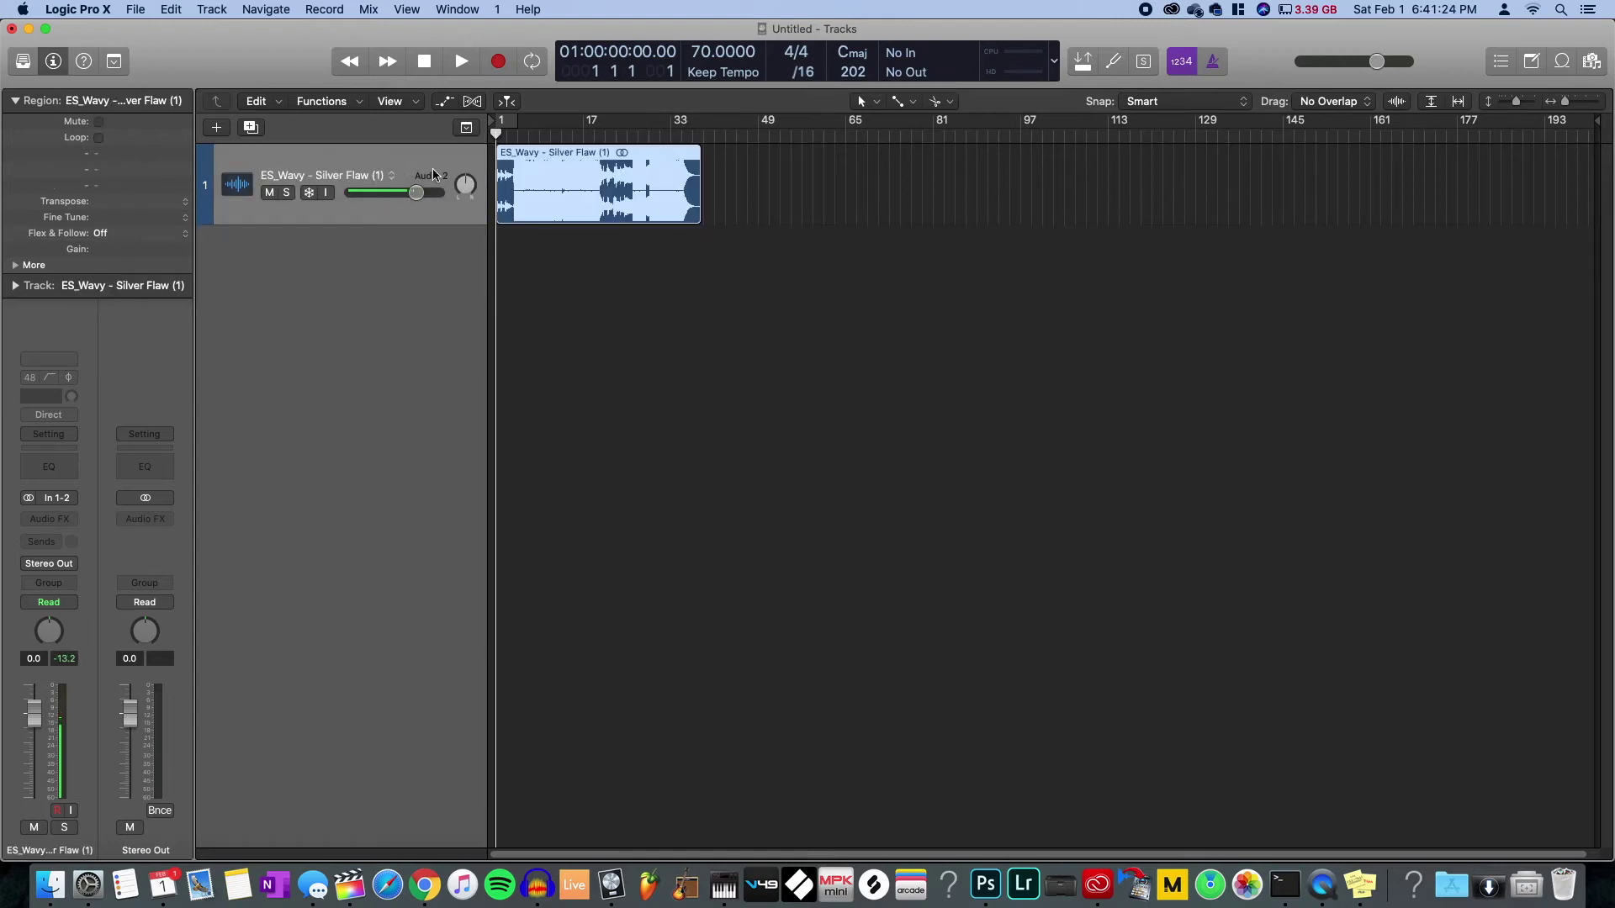
- Move the Logic playhead near the end of the Wavy region and check the end of the clip in Final Cut Pro against it
click(687, 135)
key(super+Tab)
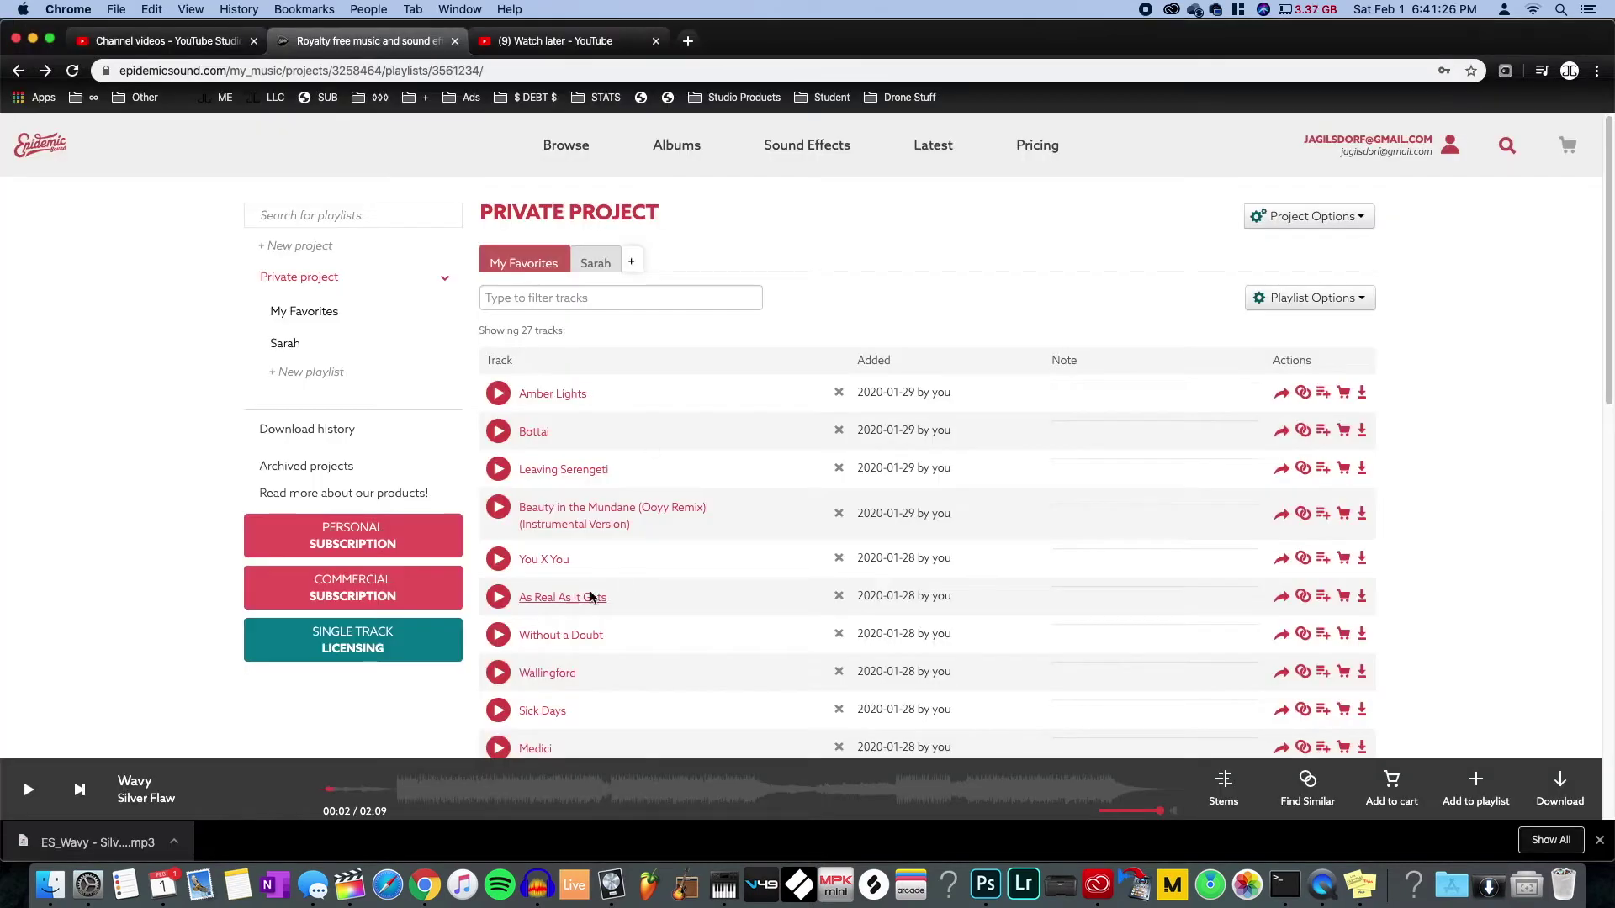
key(super+Tab)
key(super+Tab)
key(Tab)
scroll(697, 636, right, 15)
scroll(646, 650, right, 20)
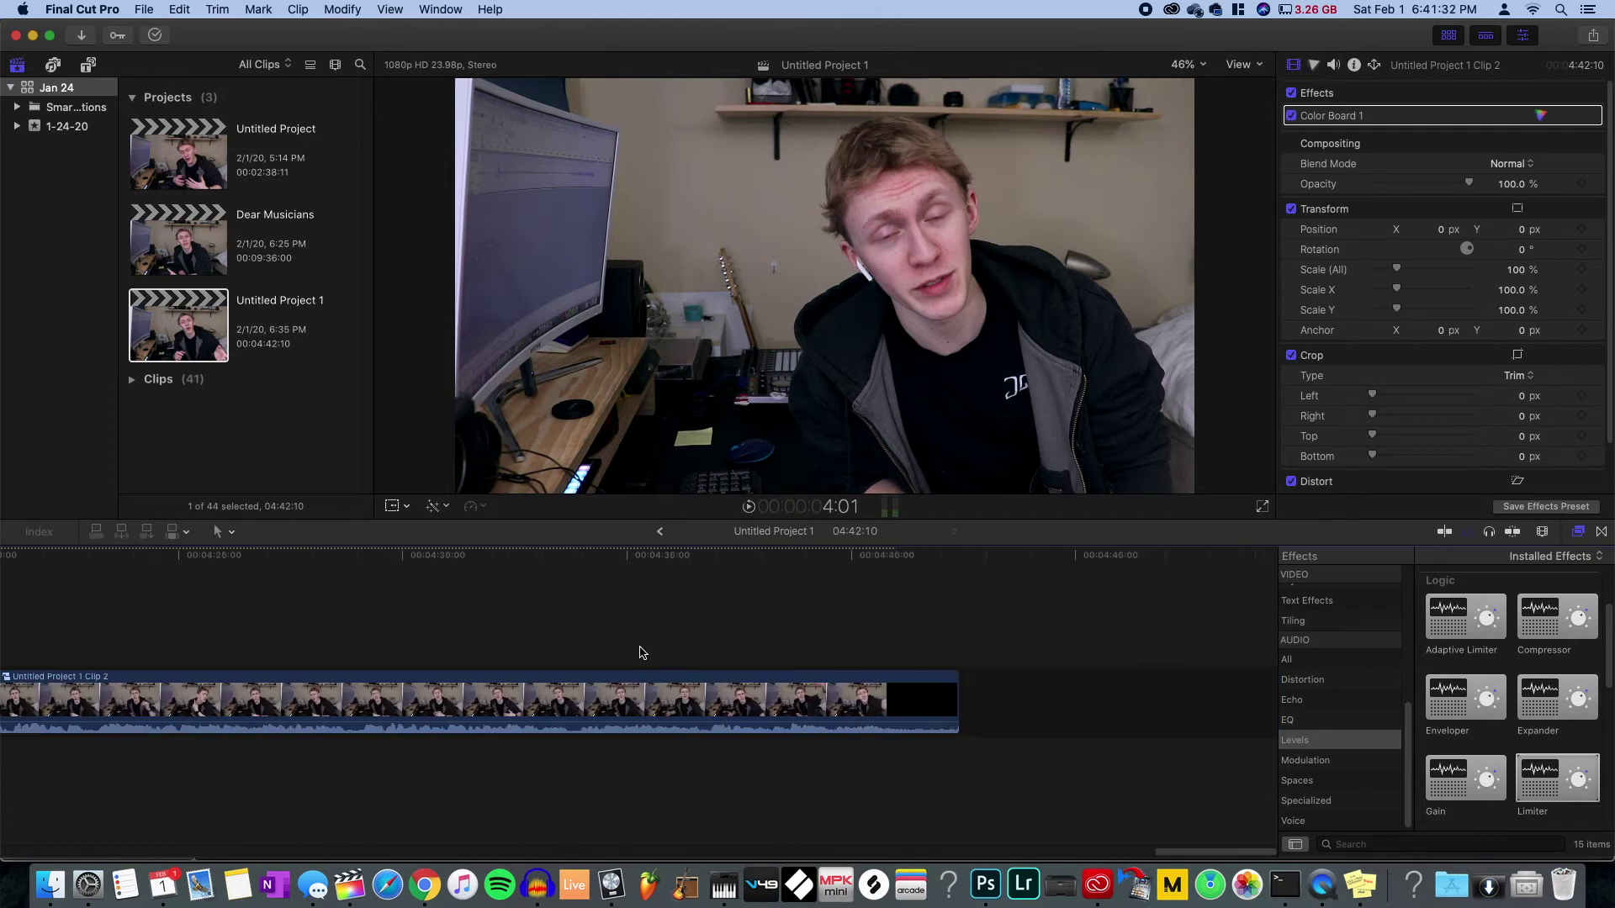
key(super+Tab)
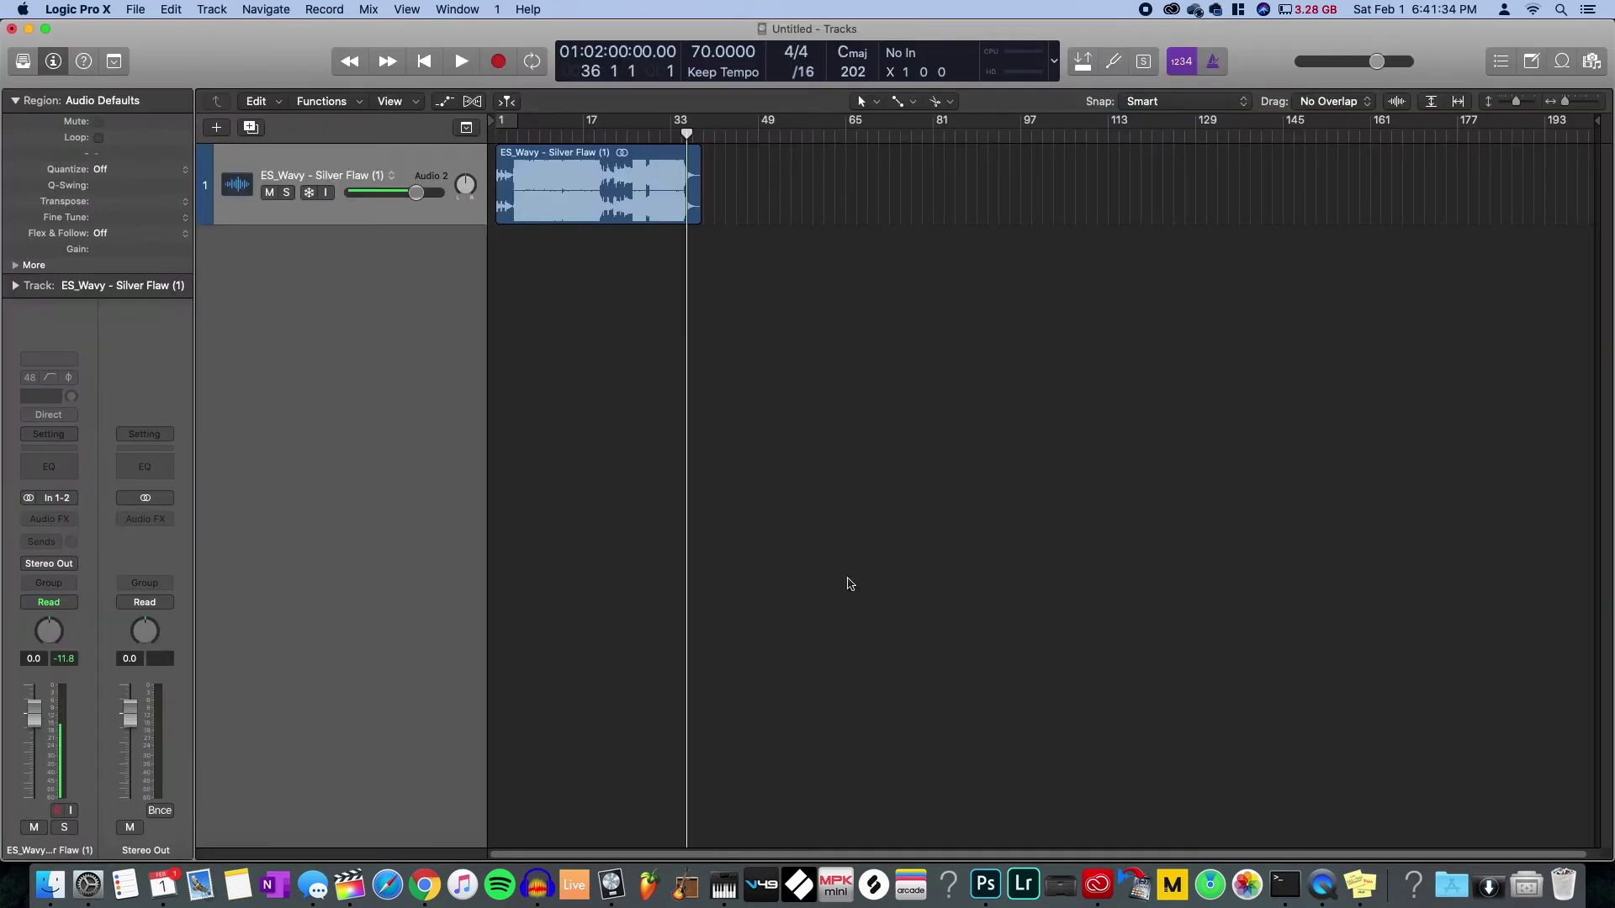
- Place the playhead exactly where the full beat enters after the quiet intro of the Wavy region
click(605, 194)
click(705, 224)
key(z)
key(z)
key(super+Right)
scroll(506, 154, left, 10)
key(z)
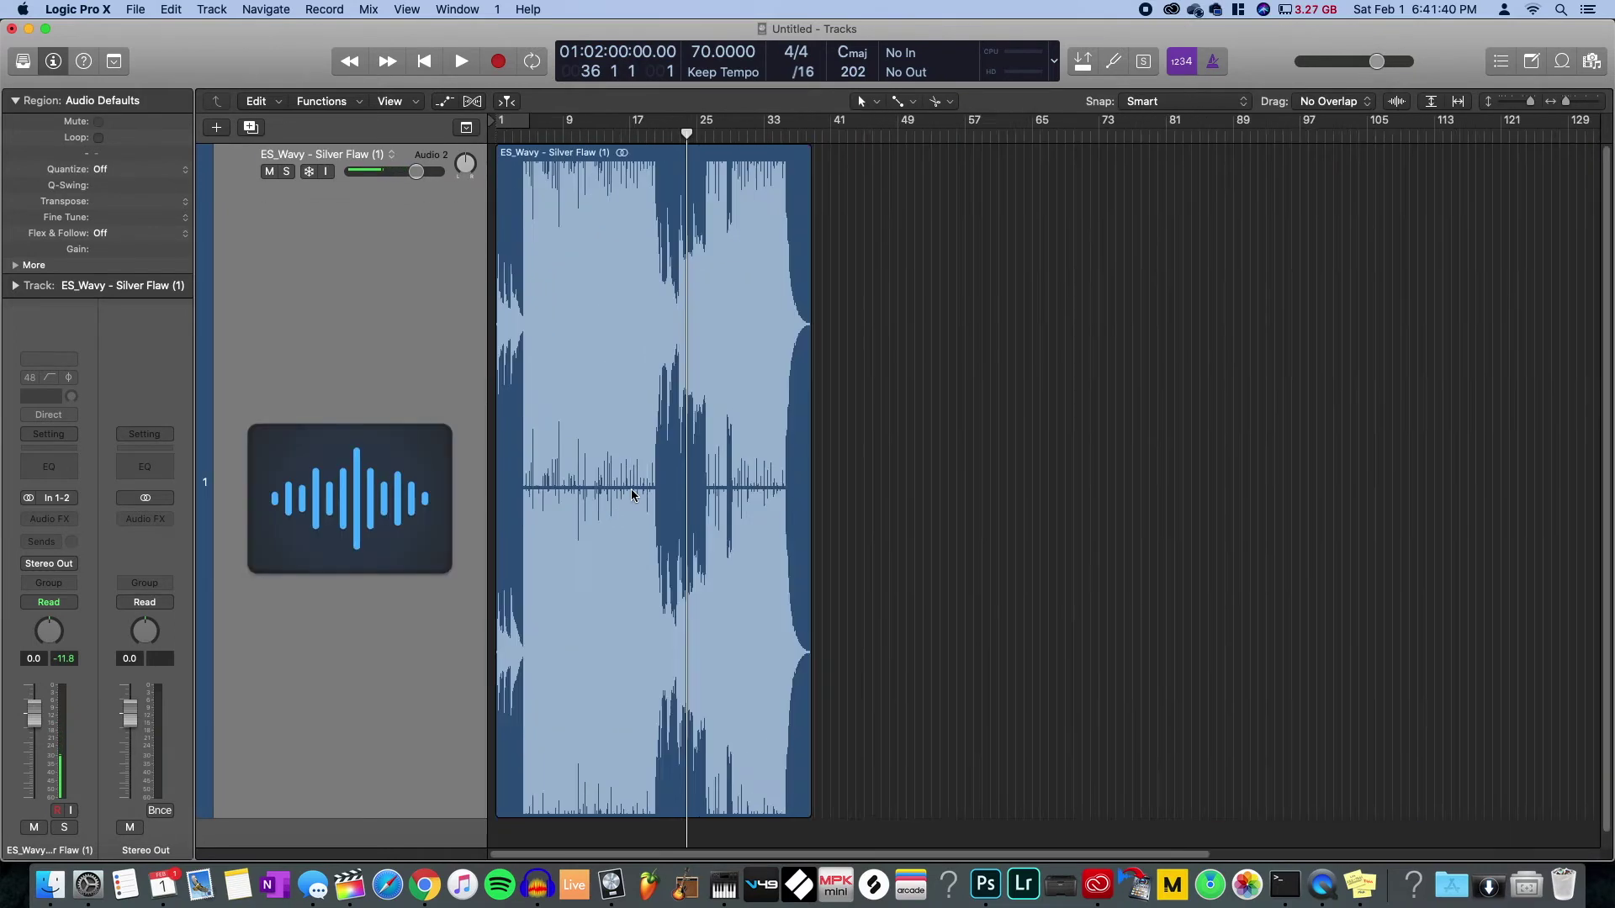
click(518, 137)
scroll(522, 168, up, 10)
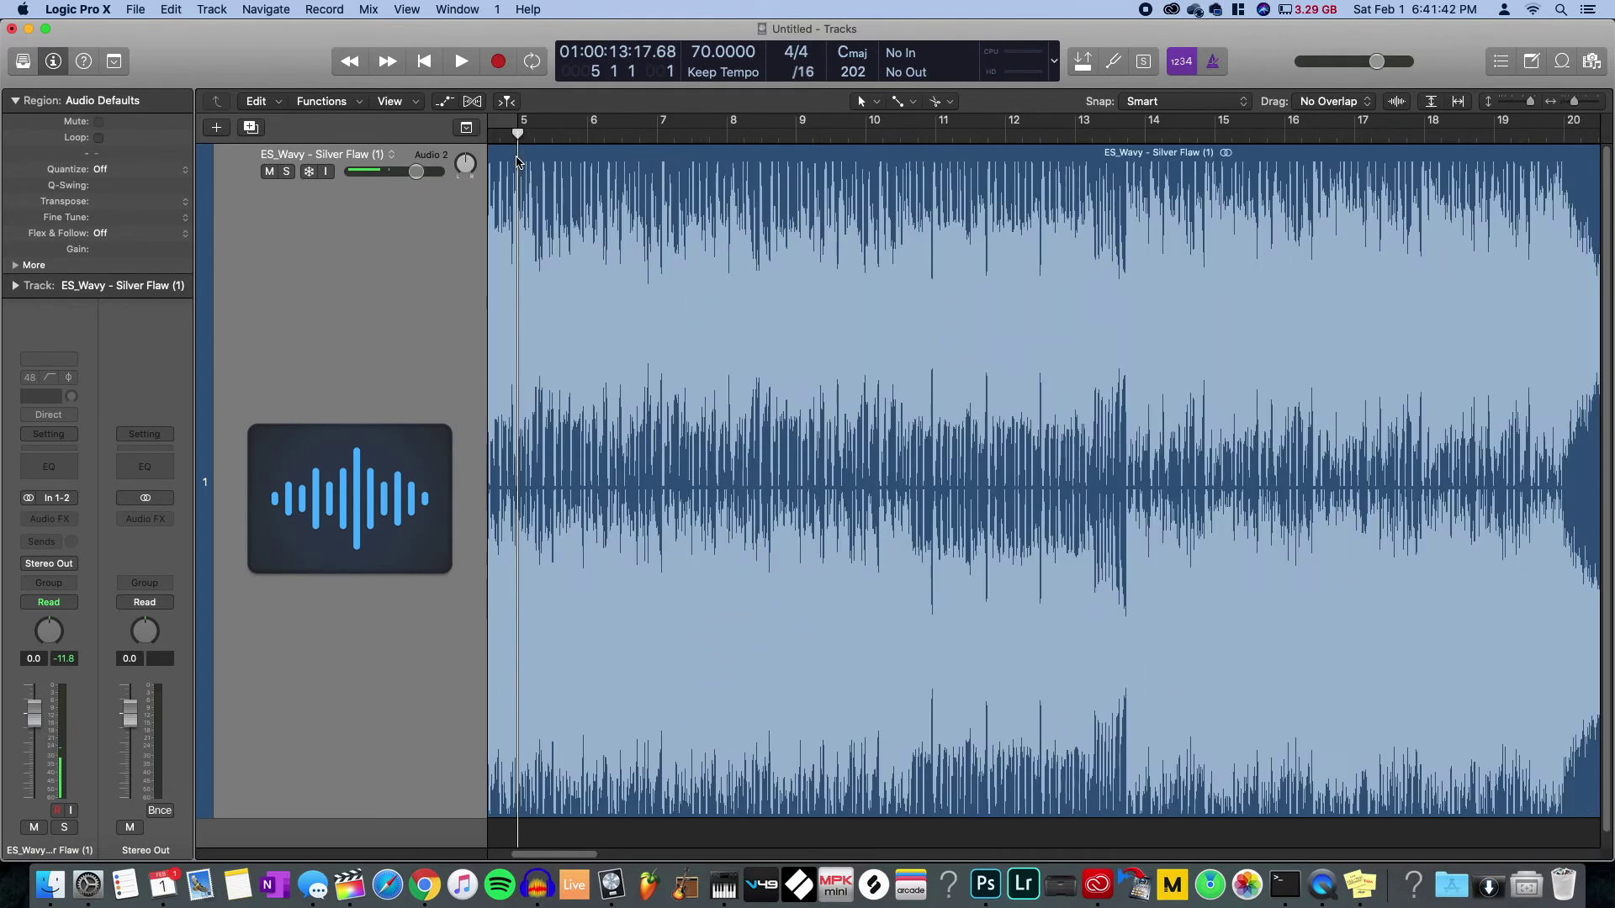
scroll(523, 167, left, 5)
scroll(872, 185, up, 2)
scroll(915, 192, right, 1)
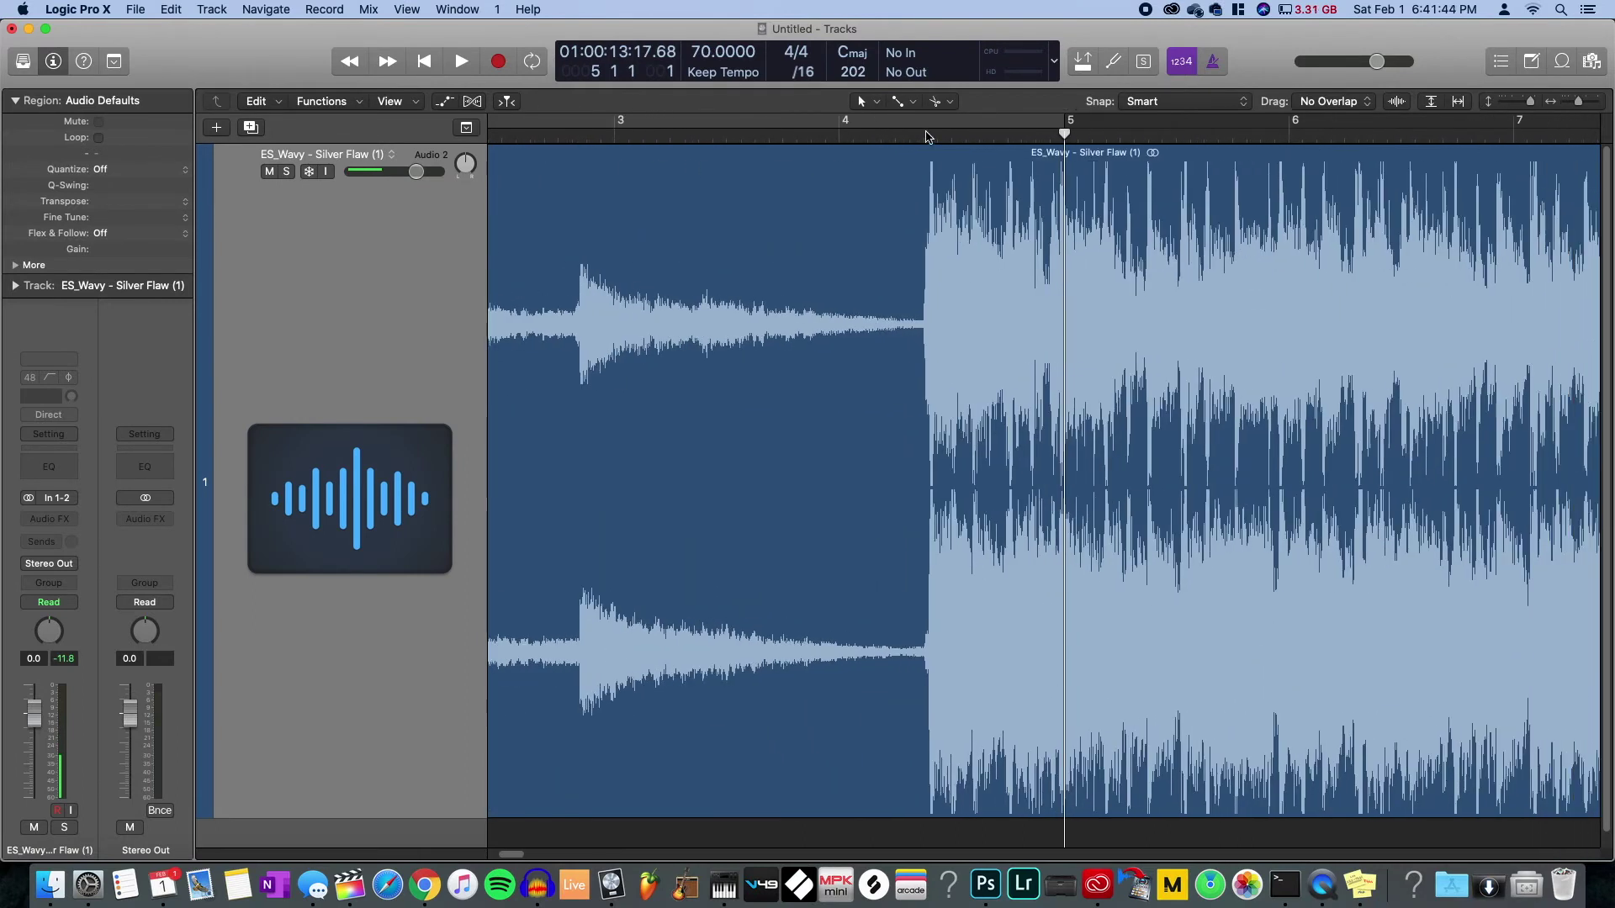
click(924, 134)
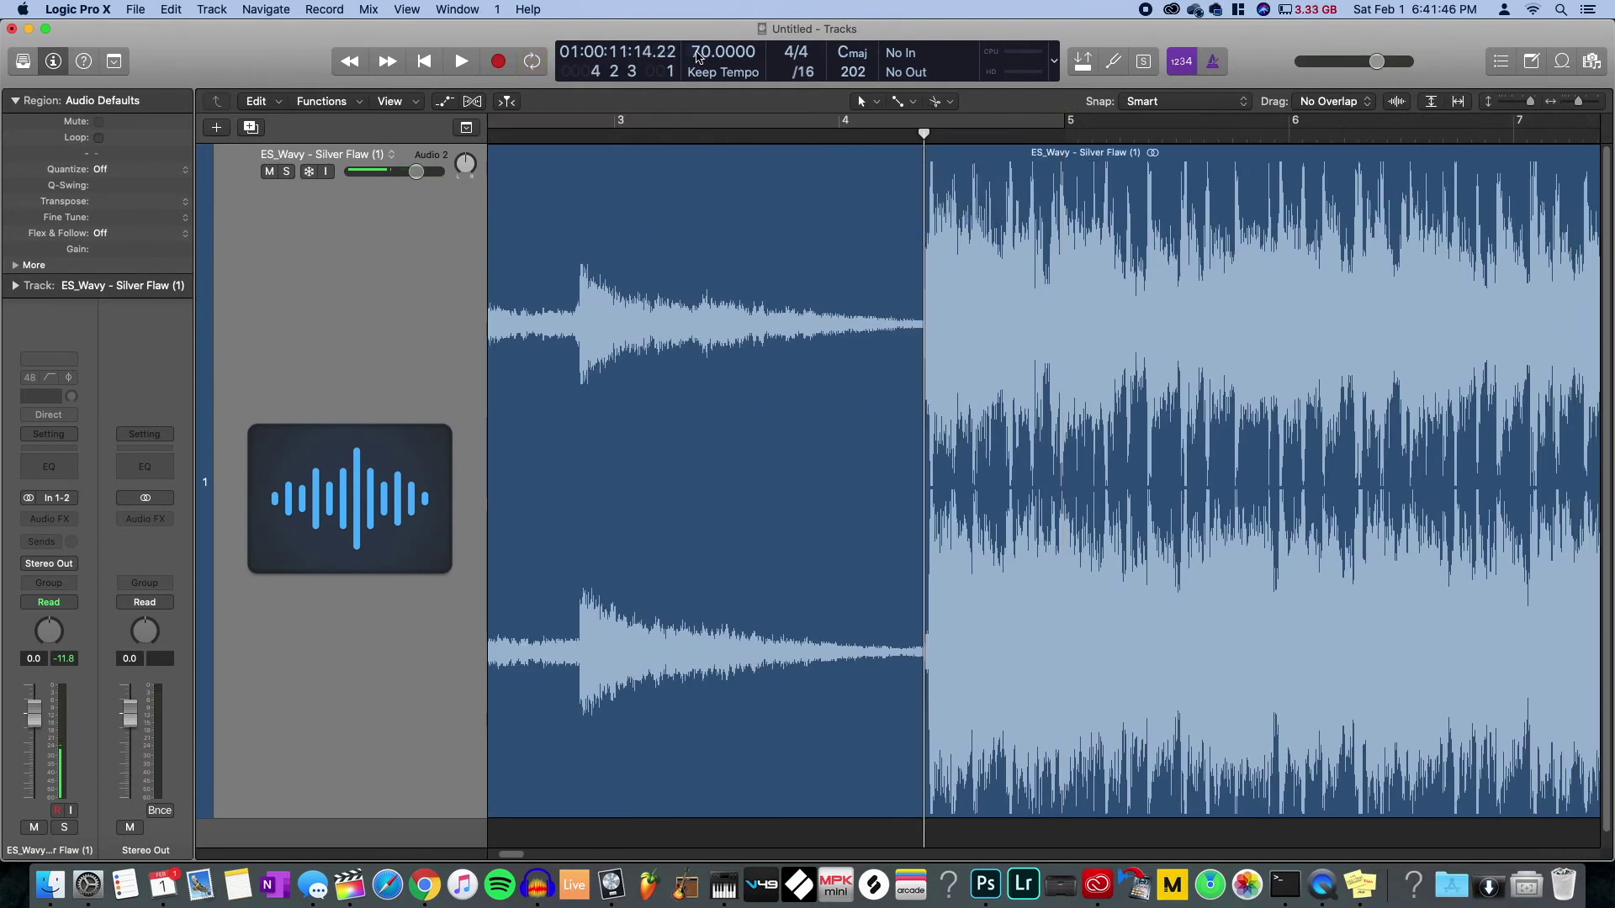
- Set the Logic project tempo to 90
text(90)
key(Return)
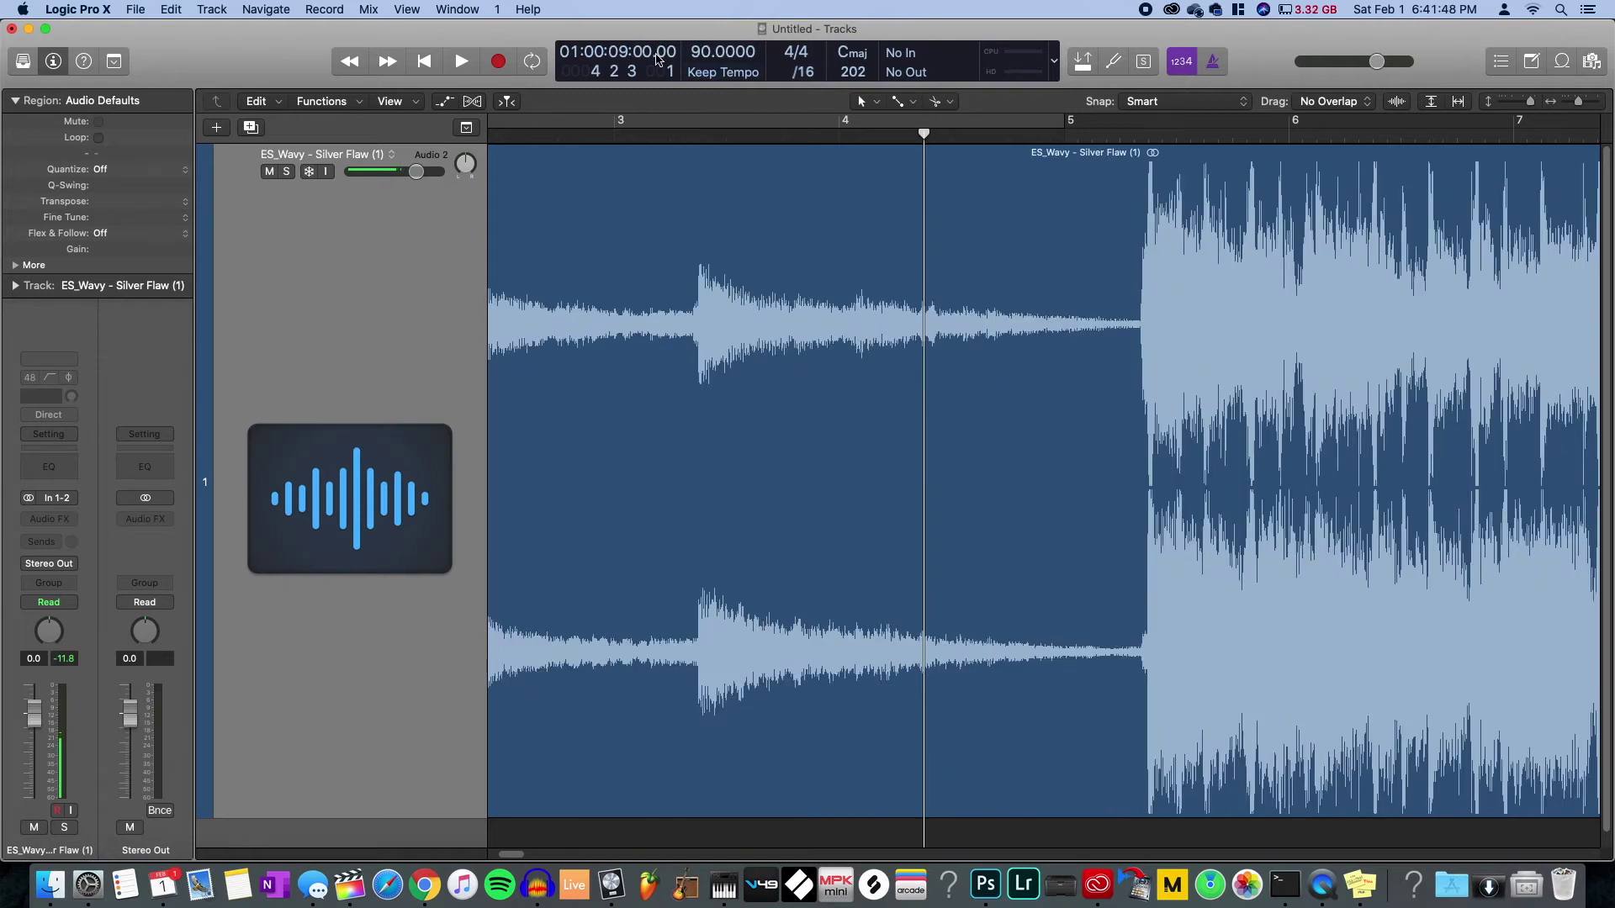
- Trim the beginning of the Wavy region so it starts at the second hit of the quiet intro
scroll(1113, 234, left, 6)
click(554, 280)
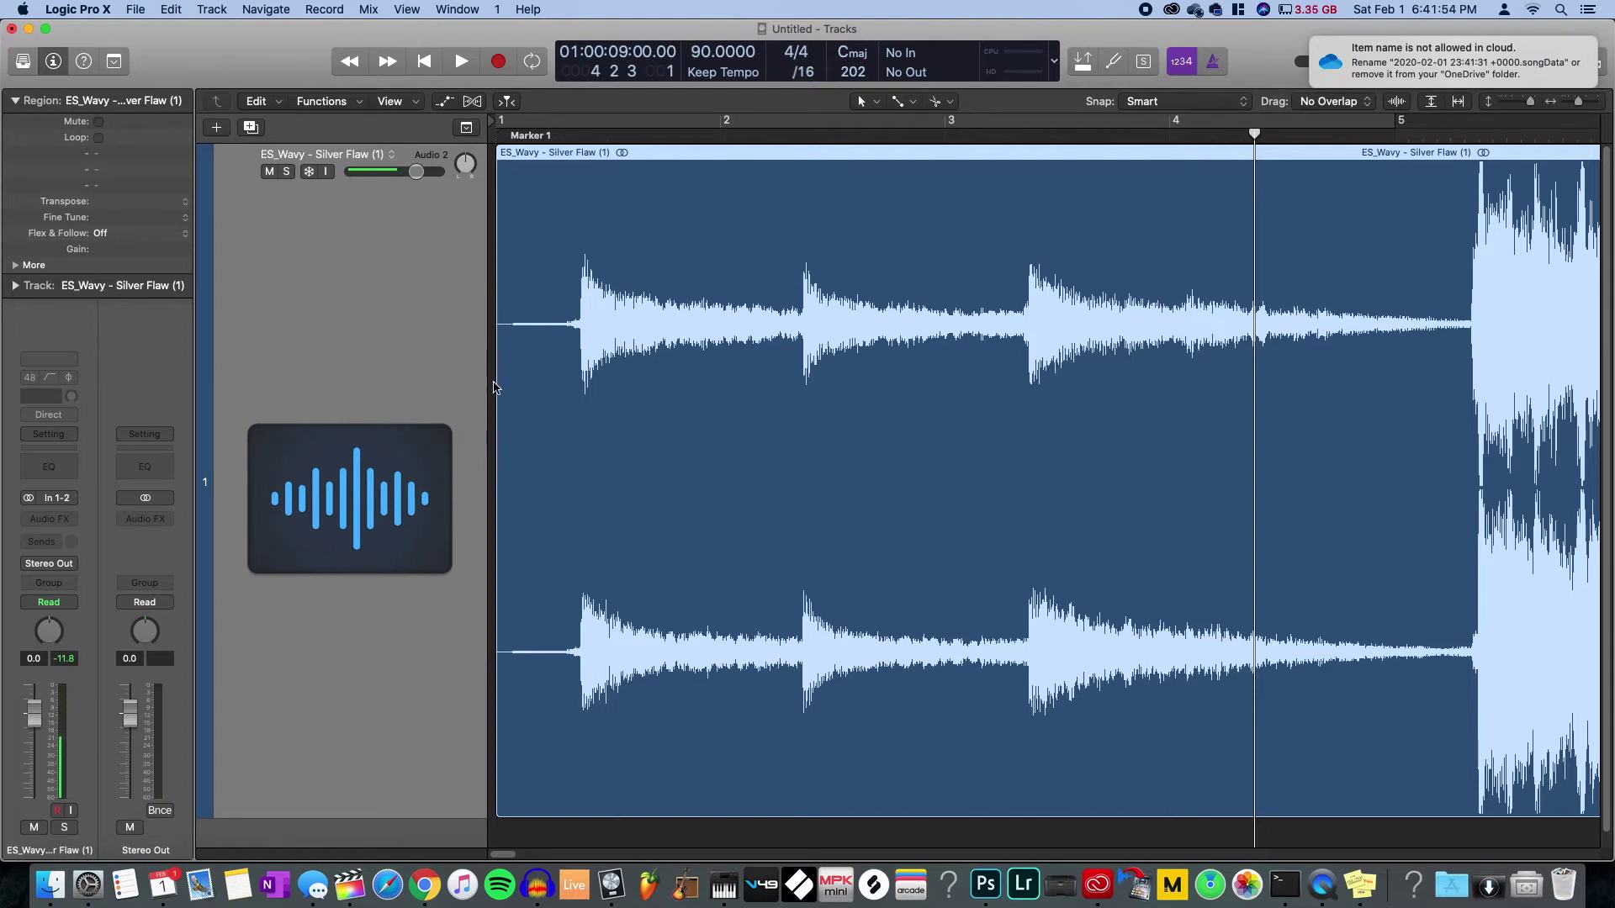
click(632, 836)
key(z)
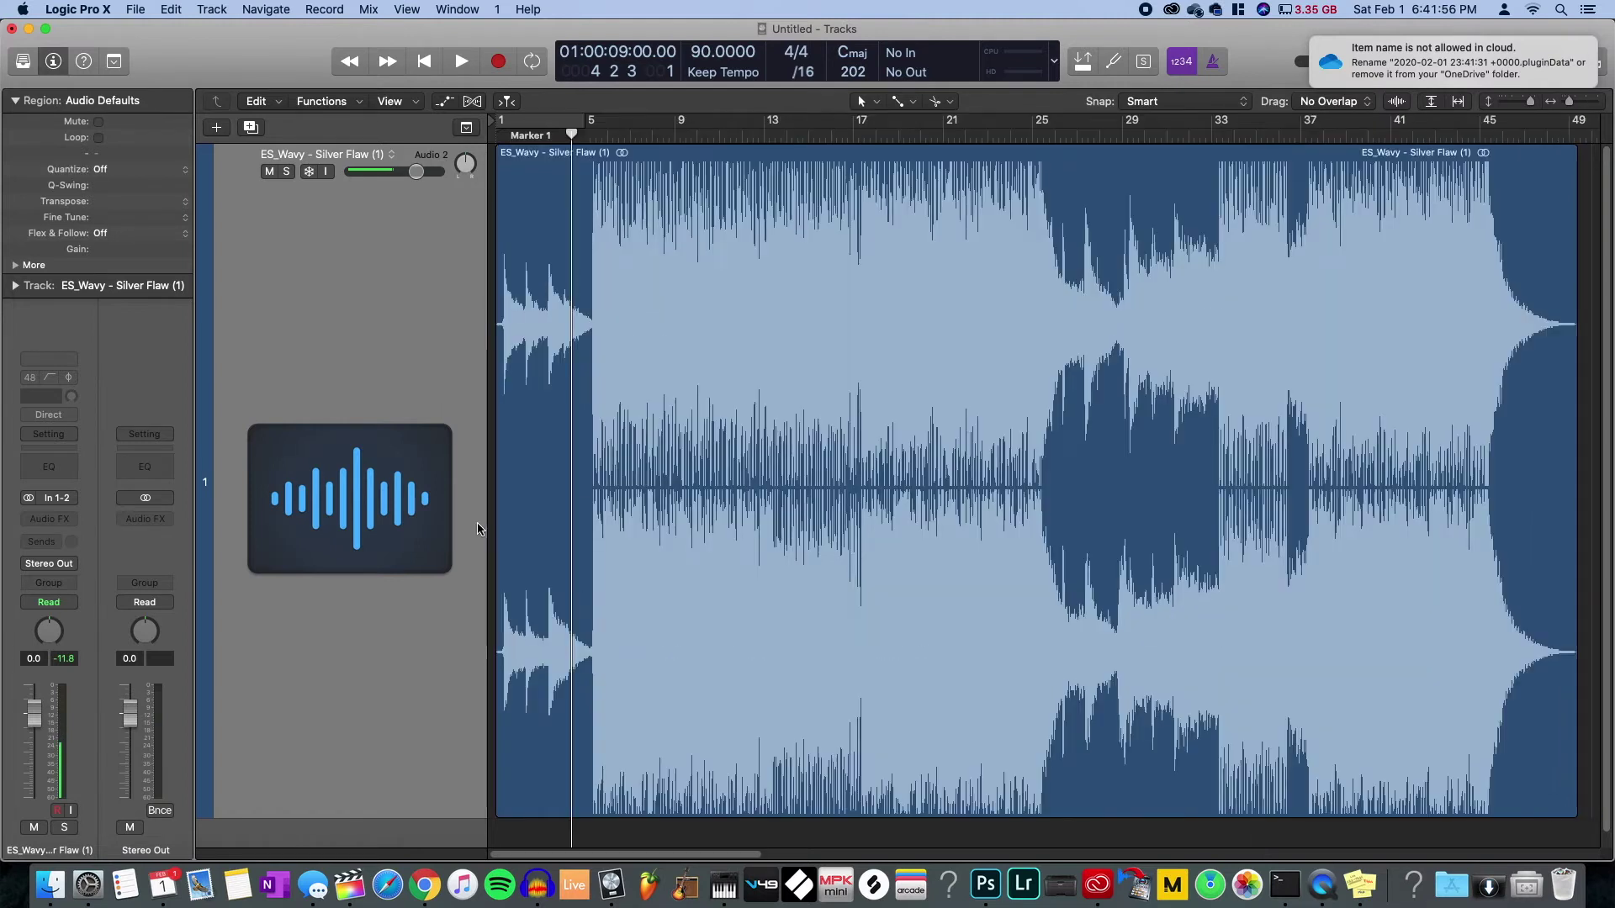
key(z)
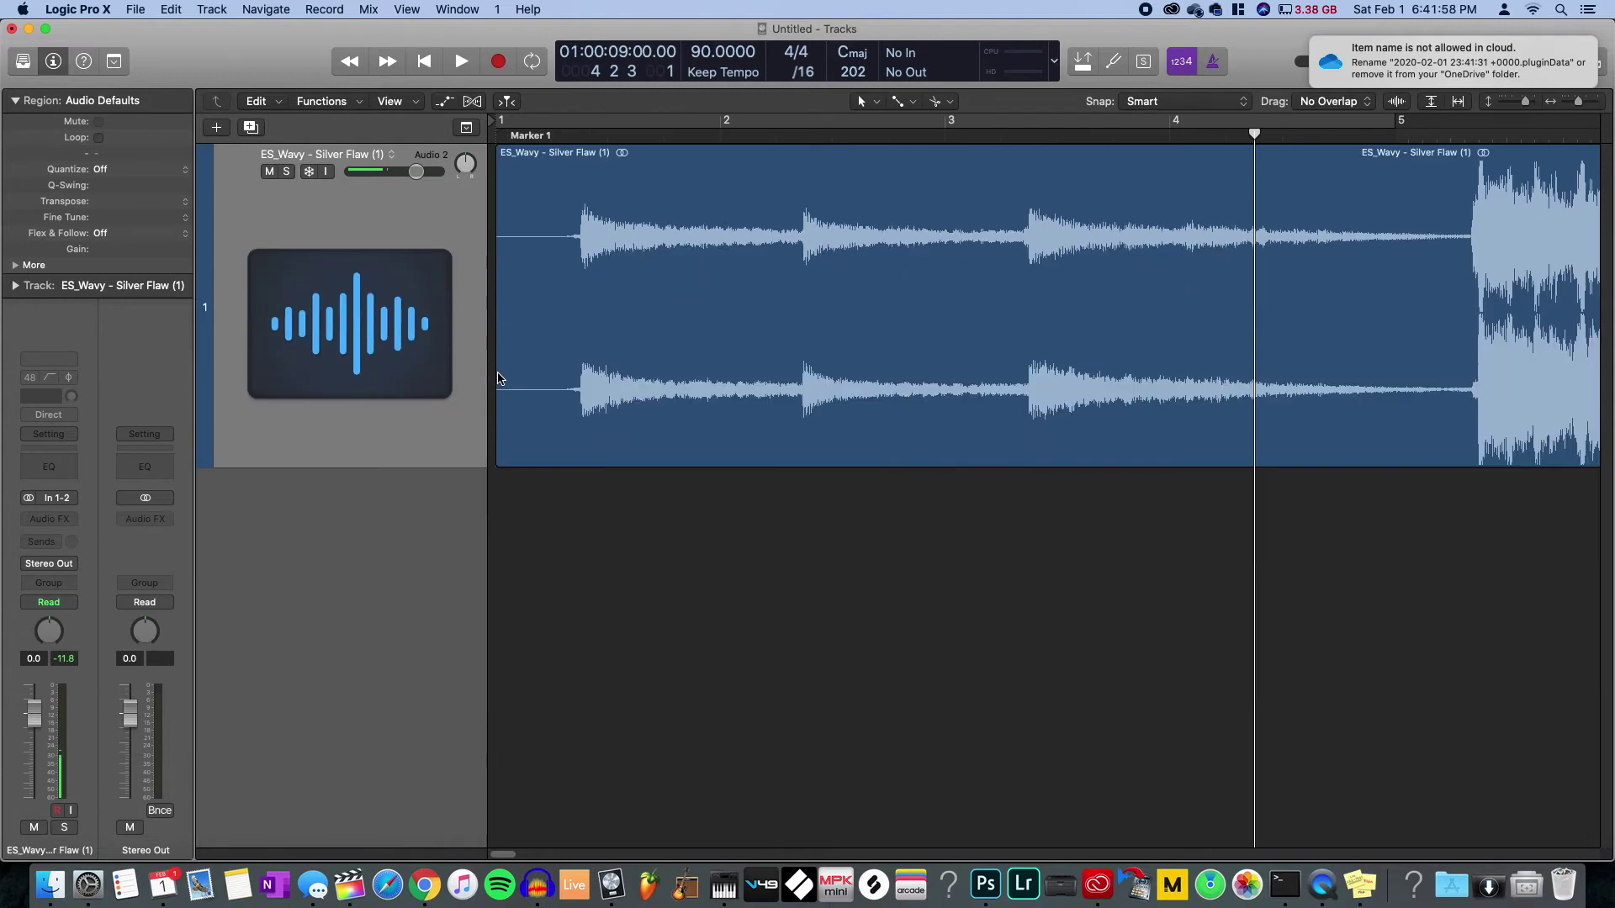
click(498, 365)
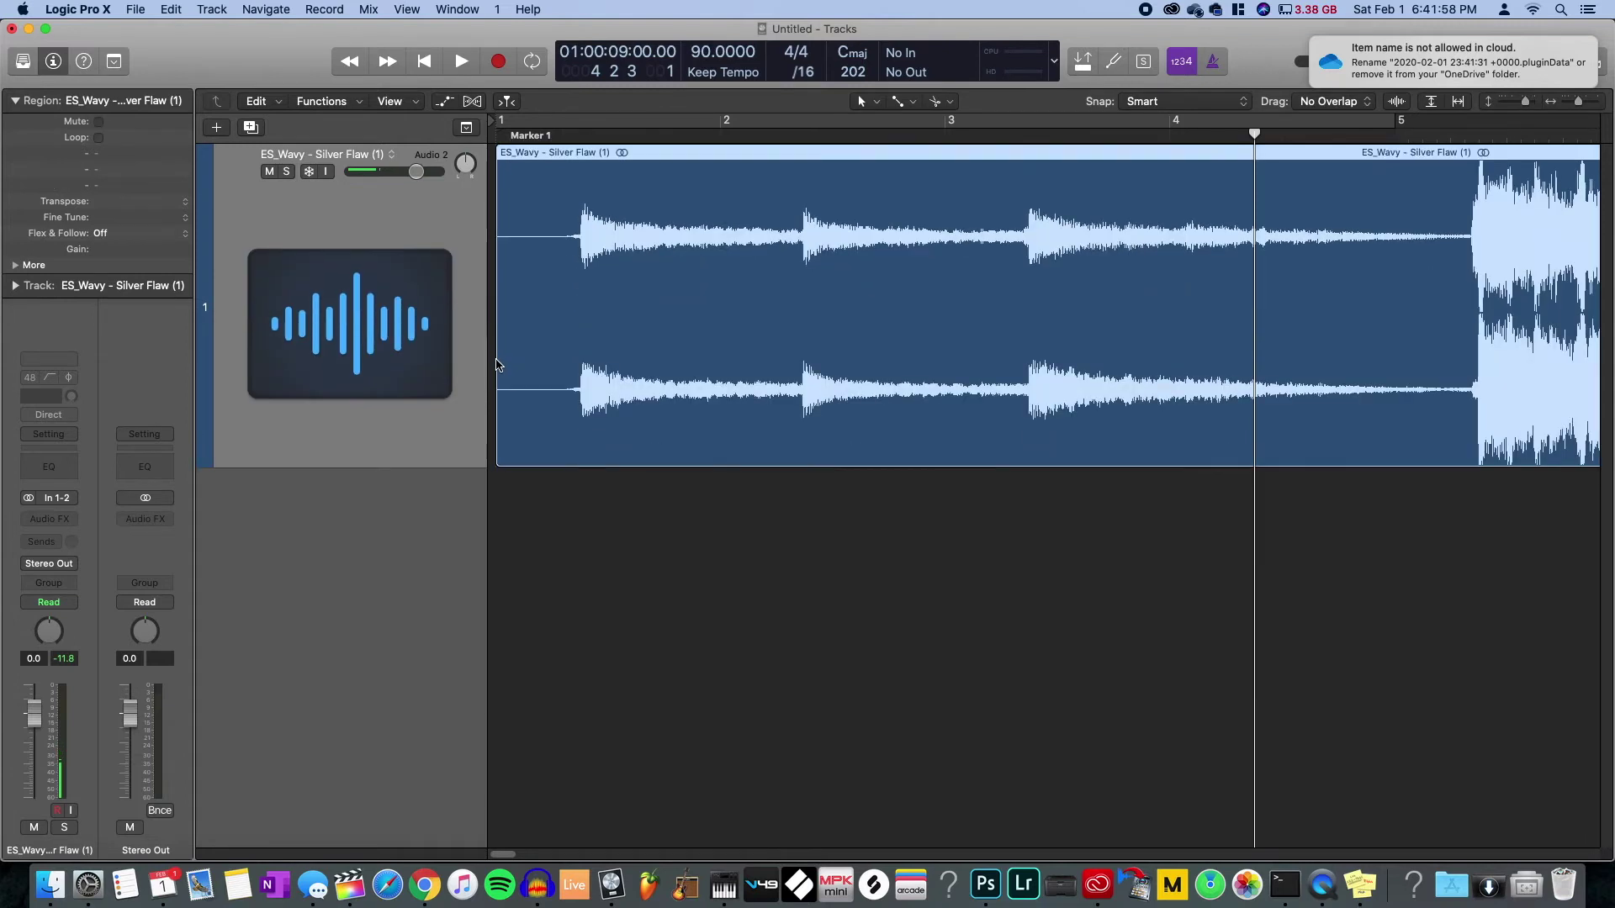
click(496, 283)
key(z)
drag(497, 259, 800, 244)
key(z)
key(z)
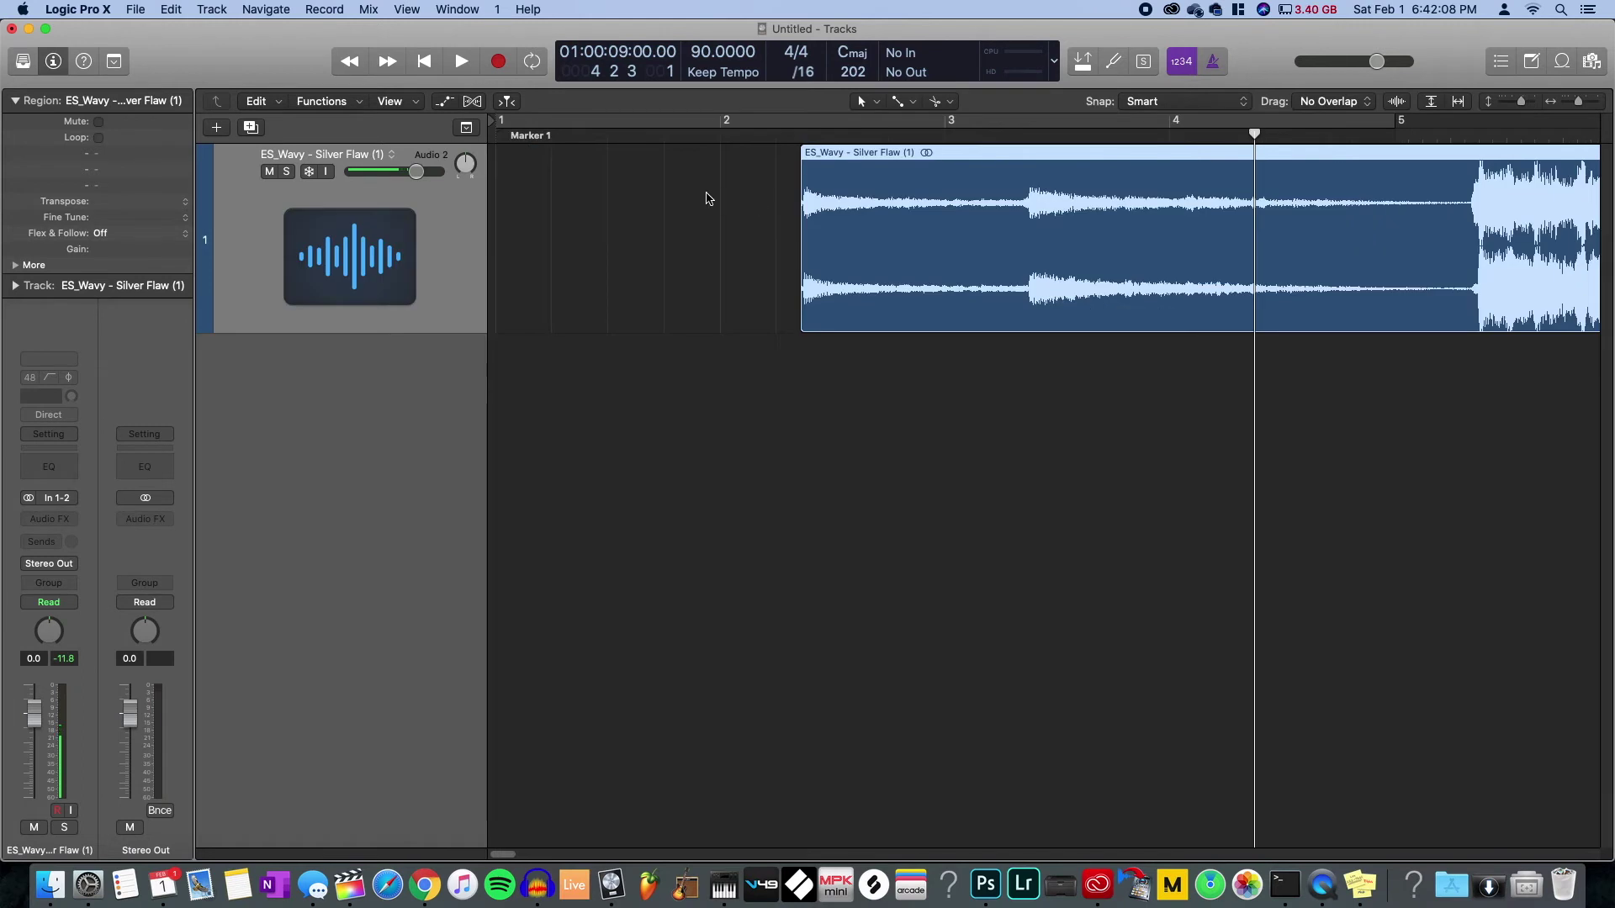
- Slide the trimmed Wavy region earlier so the full beat enters at bar 5, and play from there to check
click(827, 194)
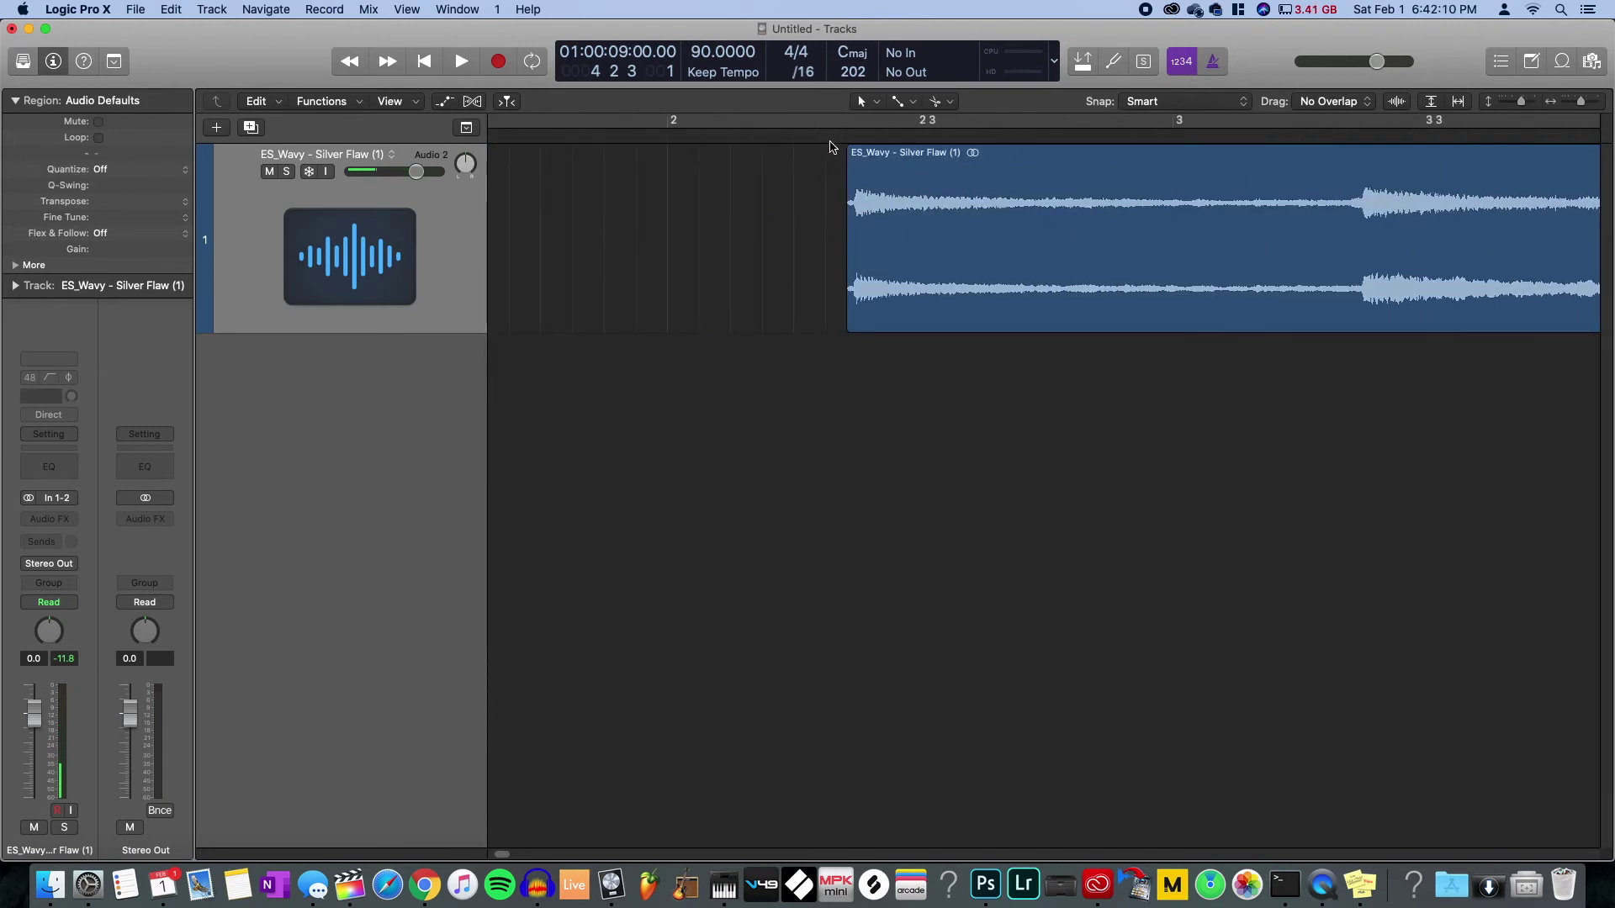
key(cmd+Right)
drag(874, 231, 600, 224)
key(cmd+Left)
key(cmd+Left)
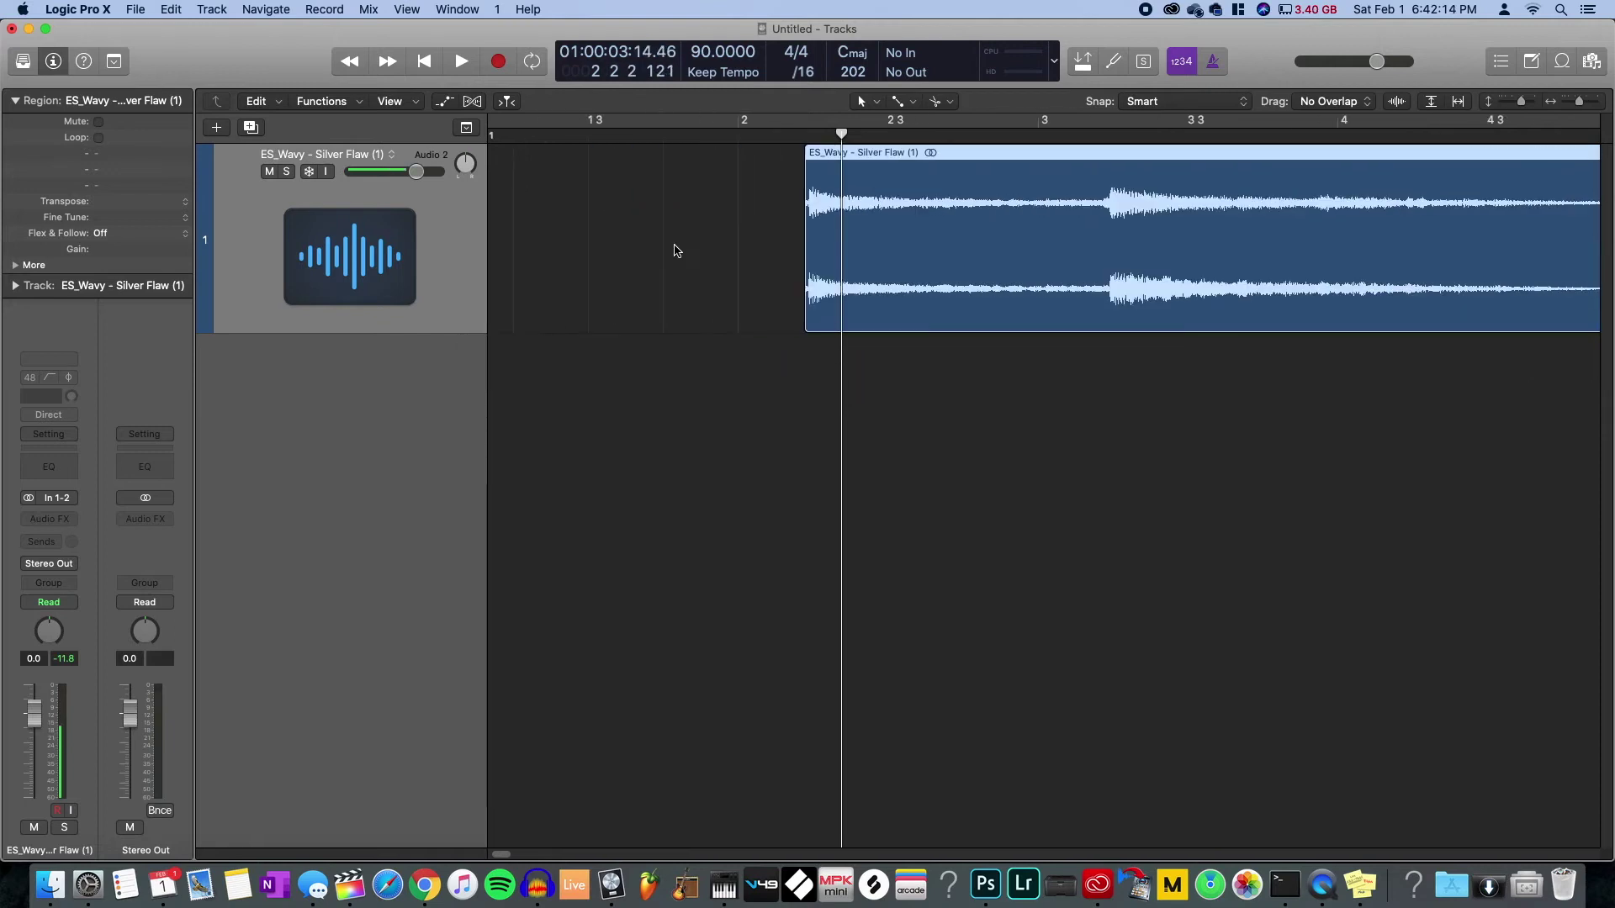
drag(1046, 249, 1013, 244)
scroll(930, 253, right, 7)
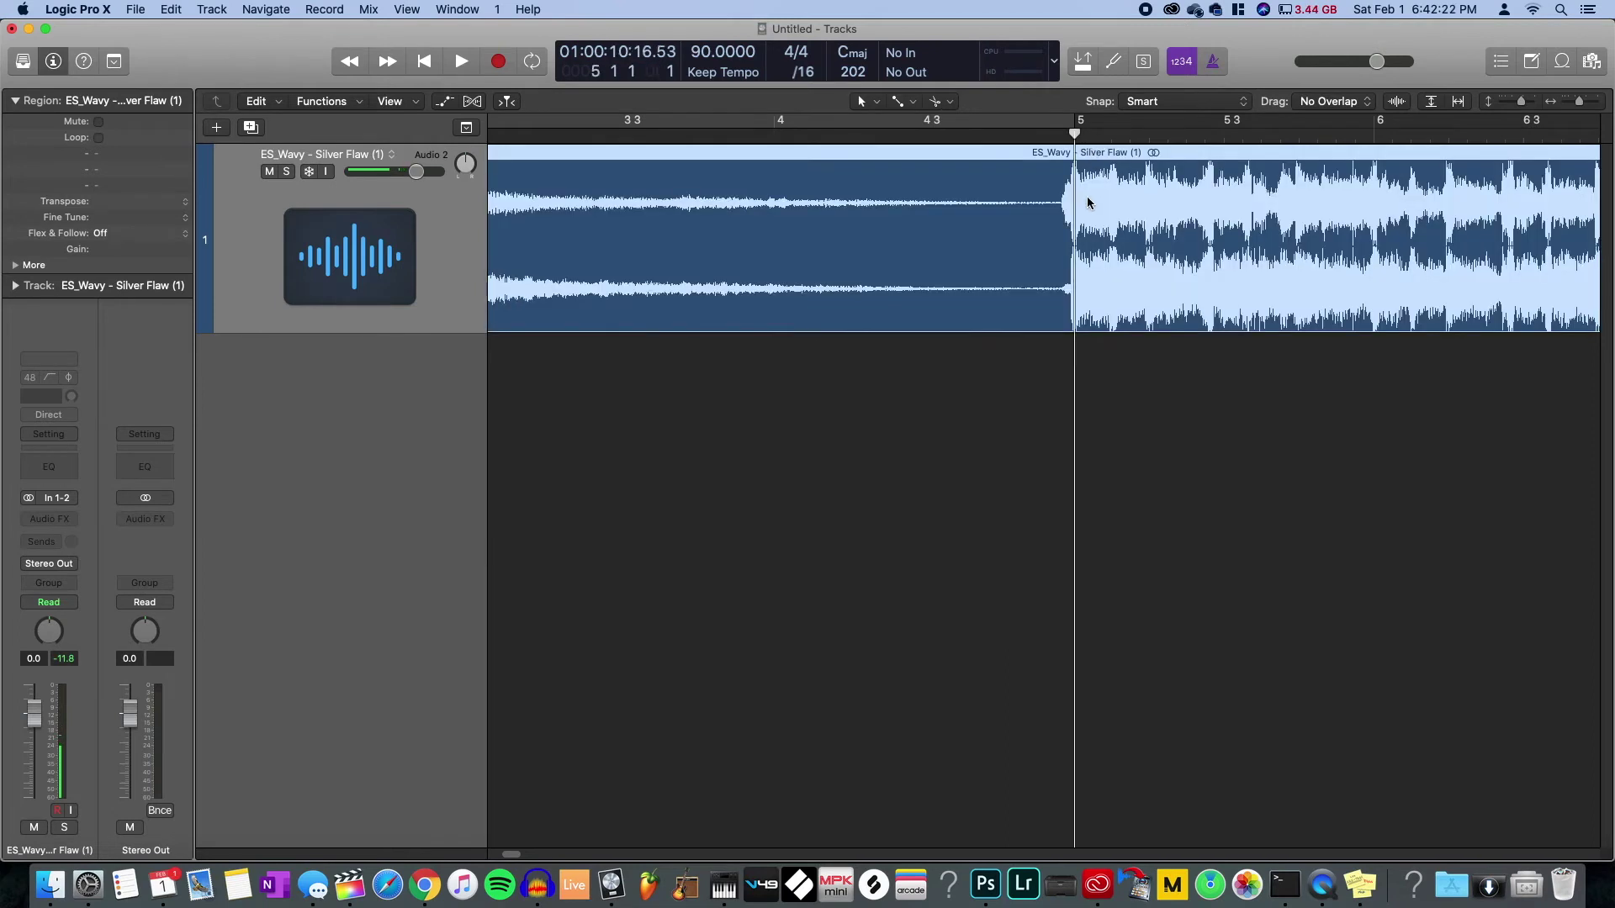
scroll(1087, 202, up, 6)
drag(1087, 202, 1113, 199)
key(space)
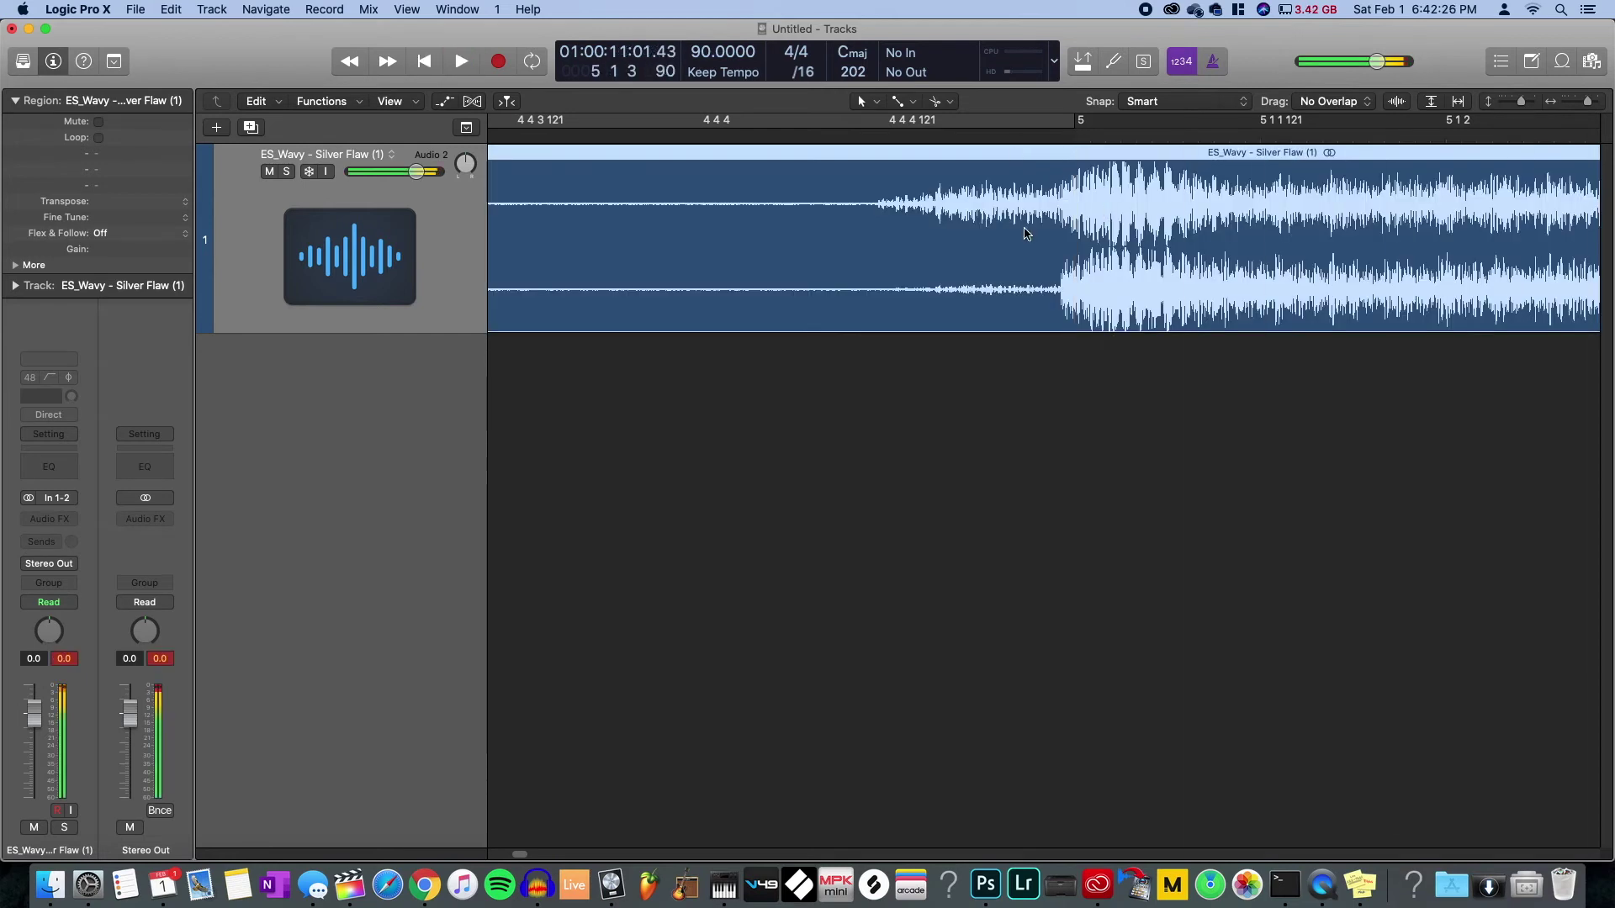
- Set a cycle range from bar 5 to bar 9 and play the loop to check the beat alignment
scroll(1024, 234, down, 6)
scroll(864, 225, down, 4)
drag(602, 128, 686, 133)
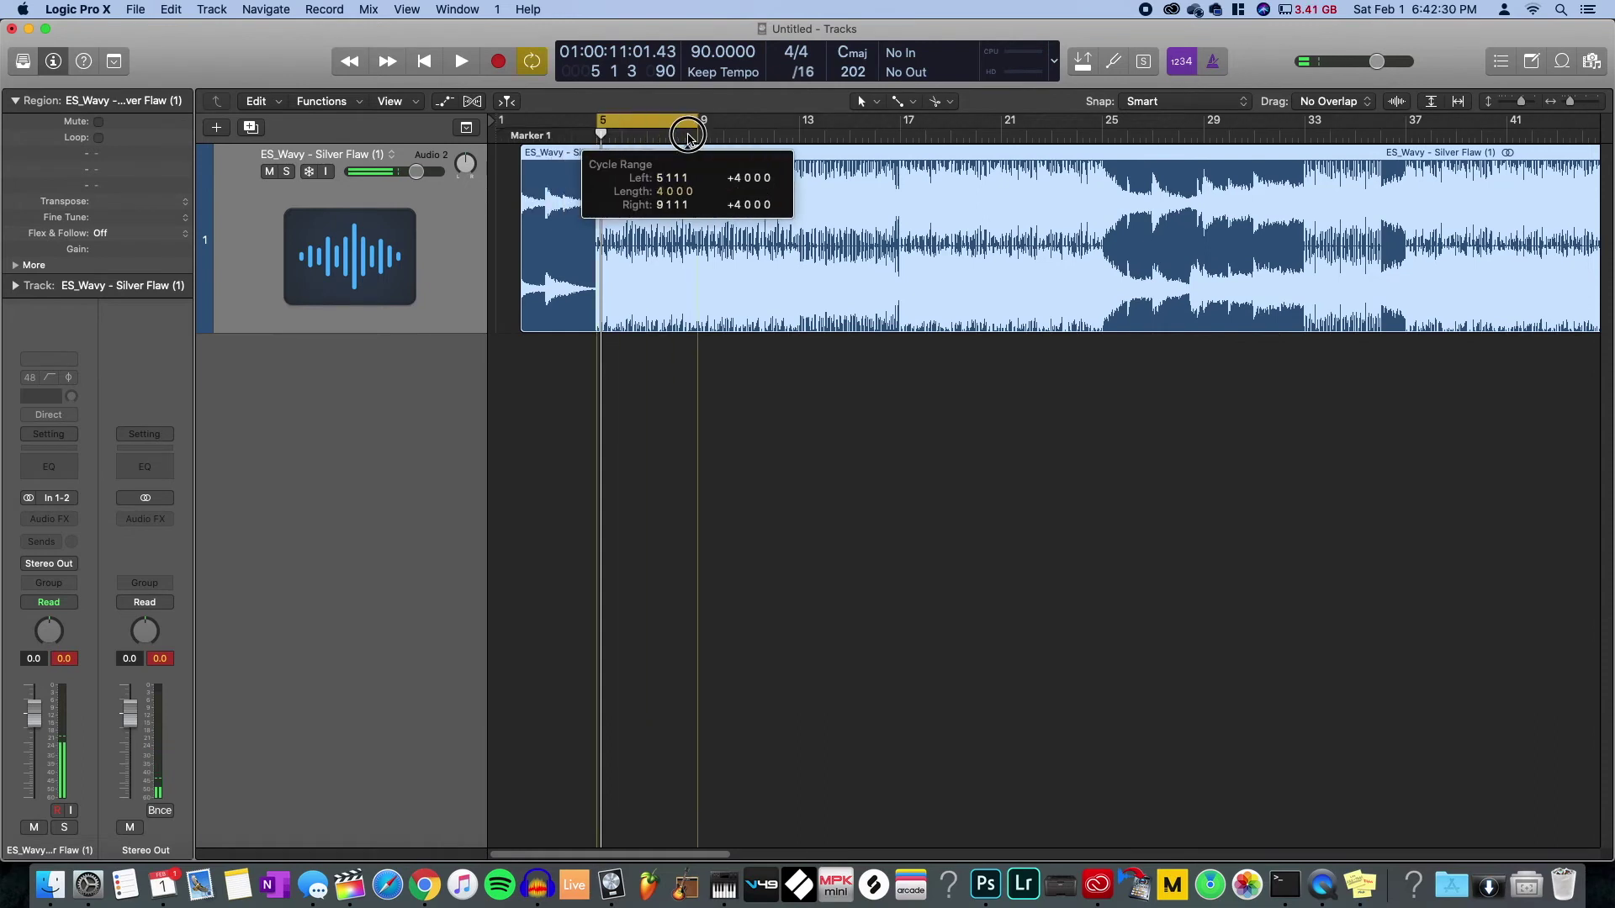
key(space)
scroll(691, 210, up, 5)
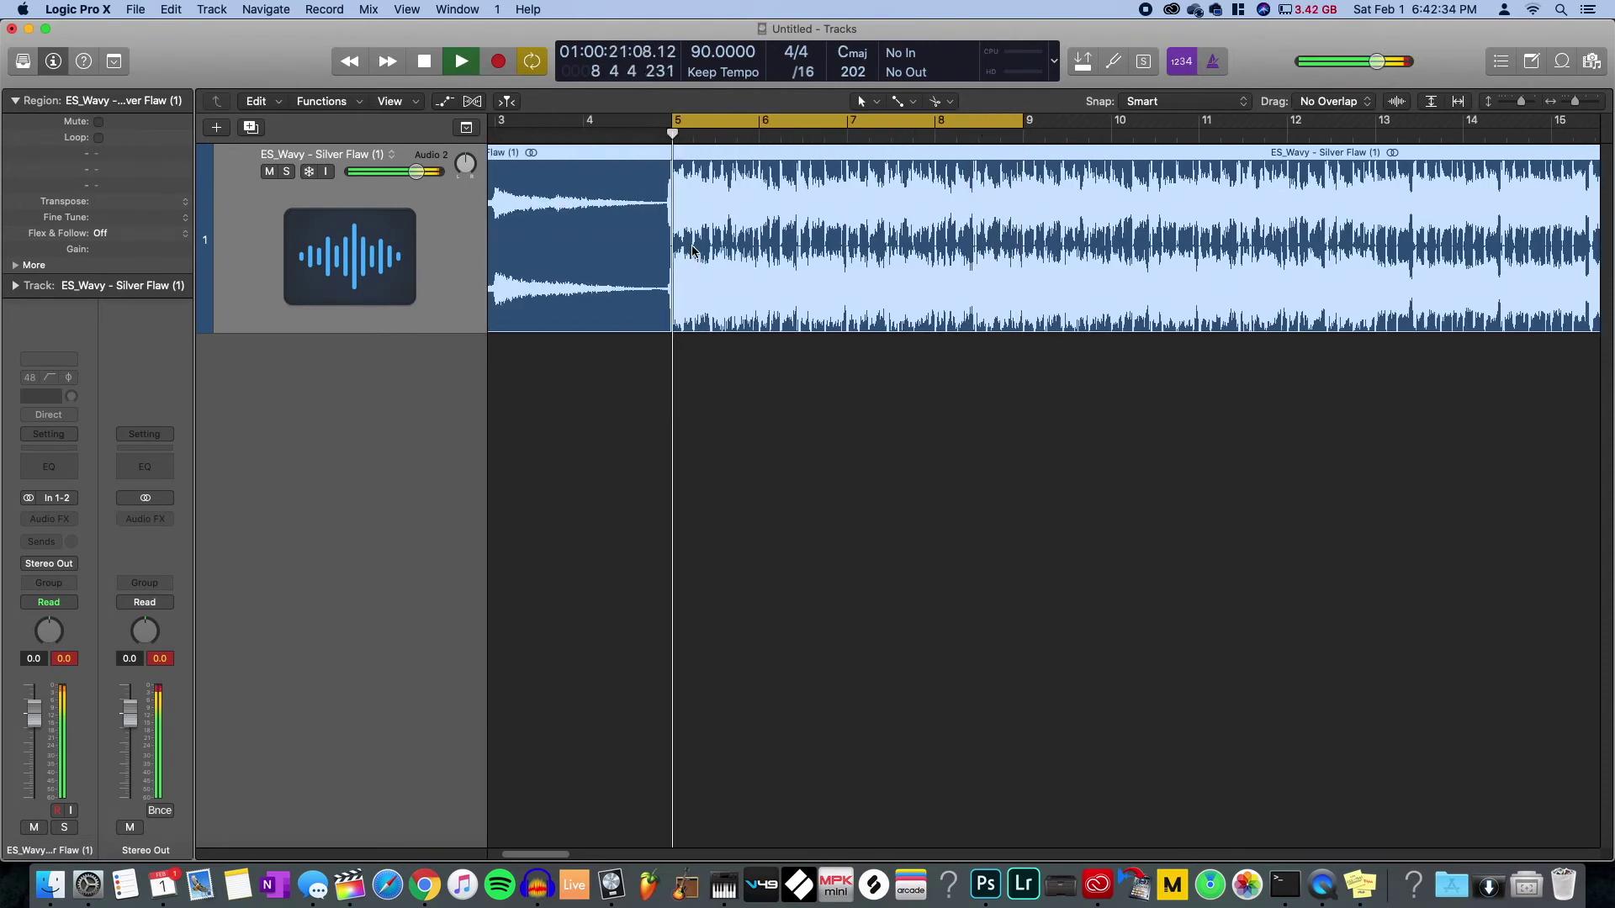
key(space)
- Extend the start of the Wavy region back to bar 1 and return the playhead to the project start
scroll(732, 256, down, 5)
click(582, 383)
scroll(582, 383, up, 5)
scroll(558, 268, left, 7)
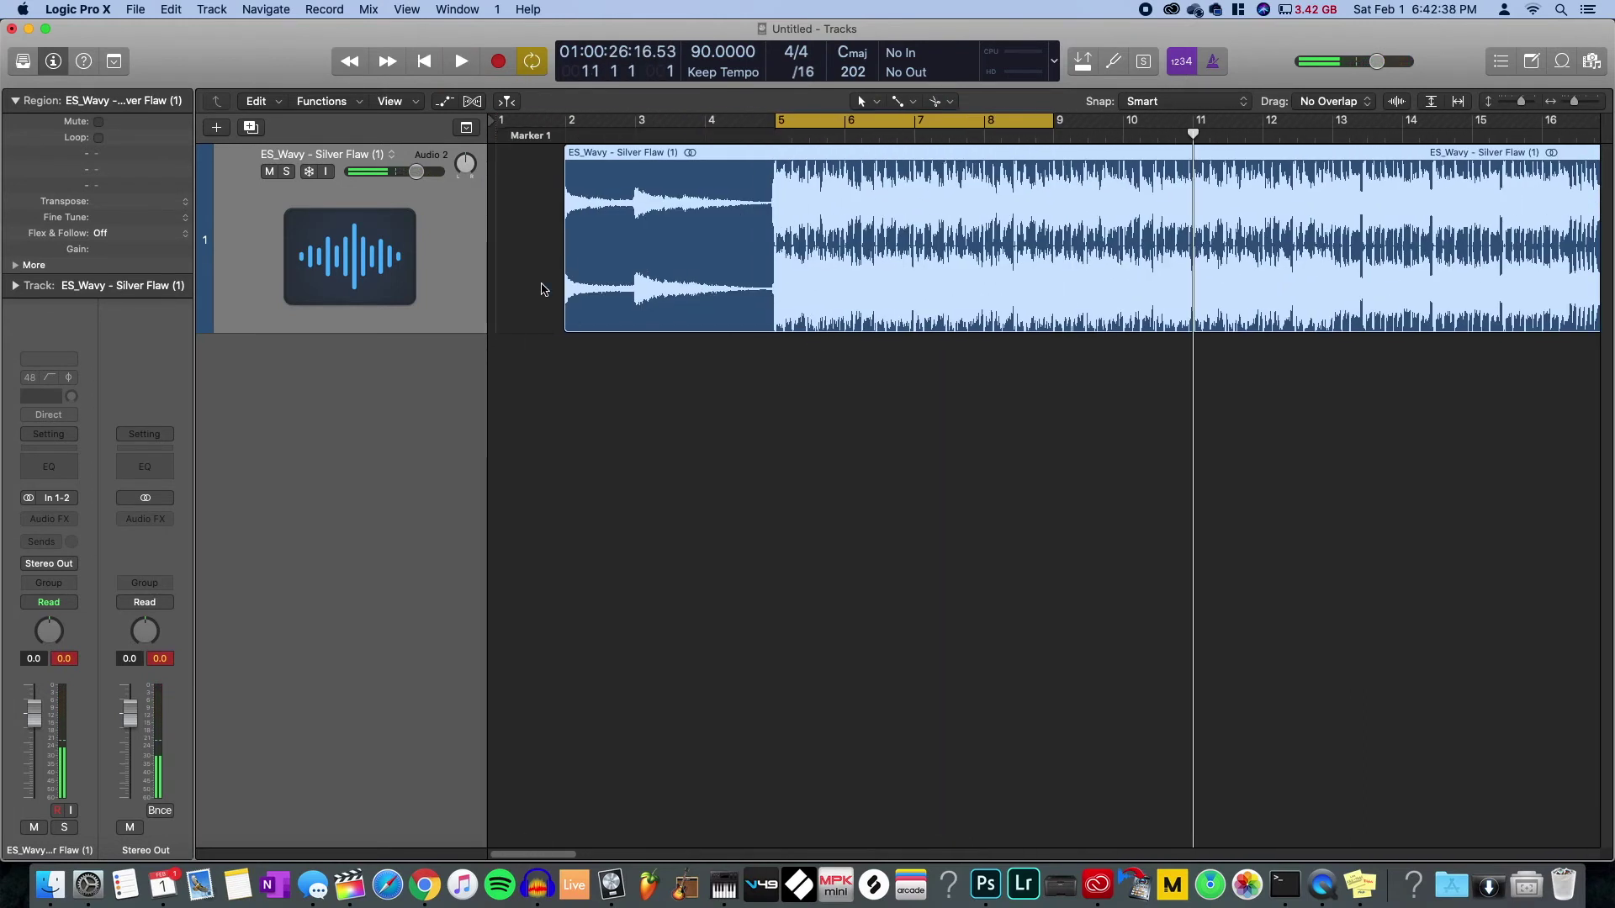
click(541, 289)
click(587, 268)
drag(567, 271, 445, 265)
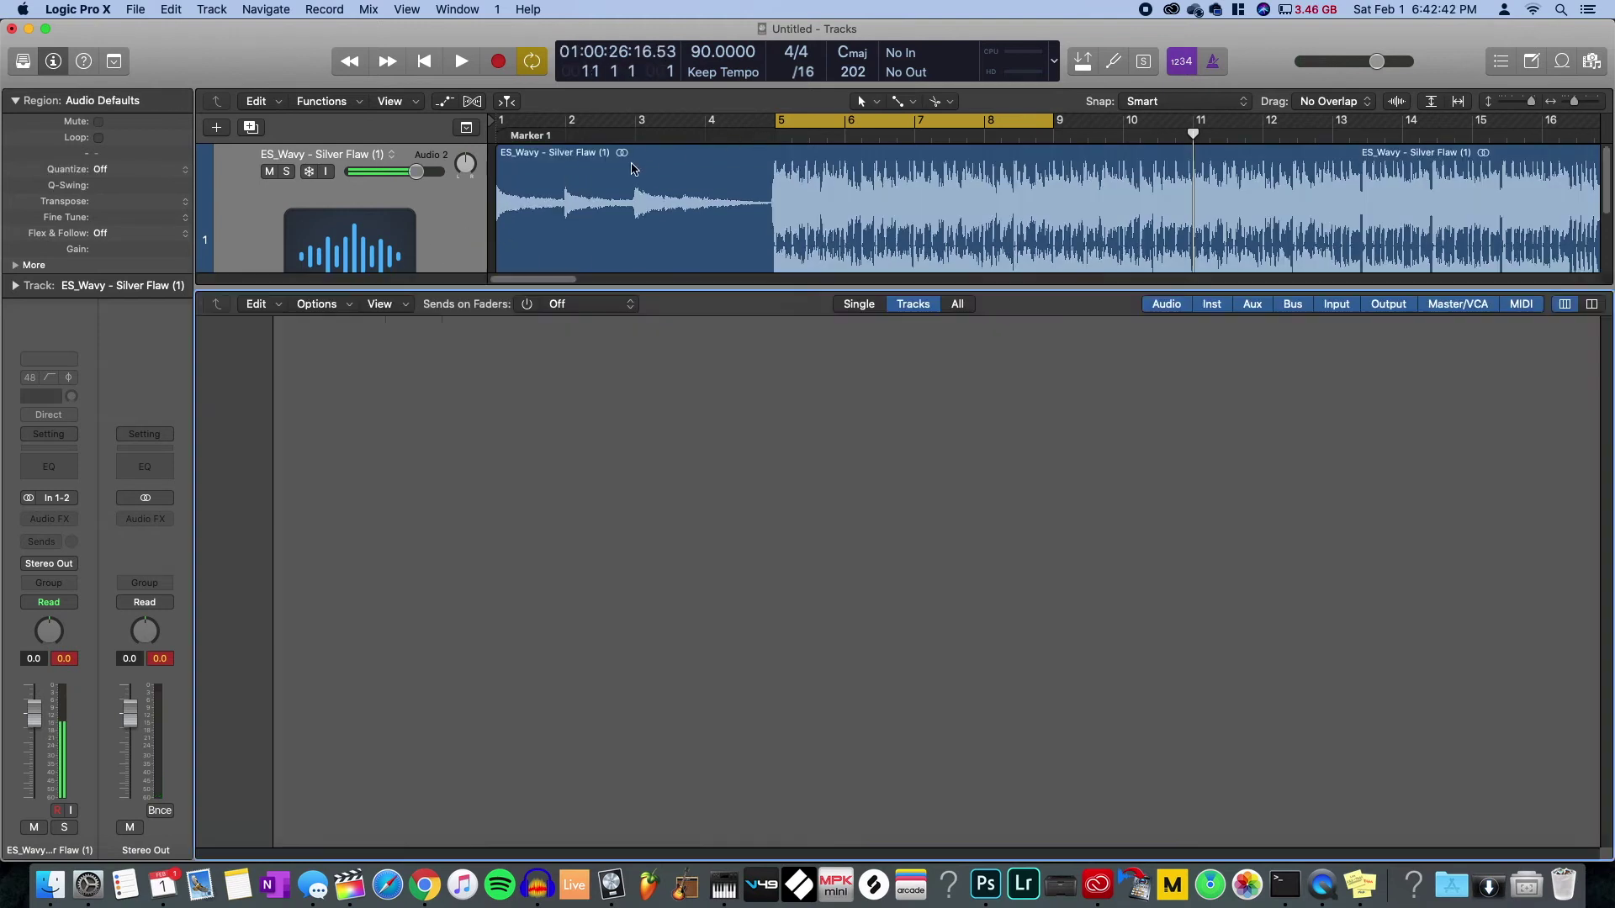
key(Return)
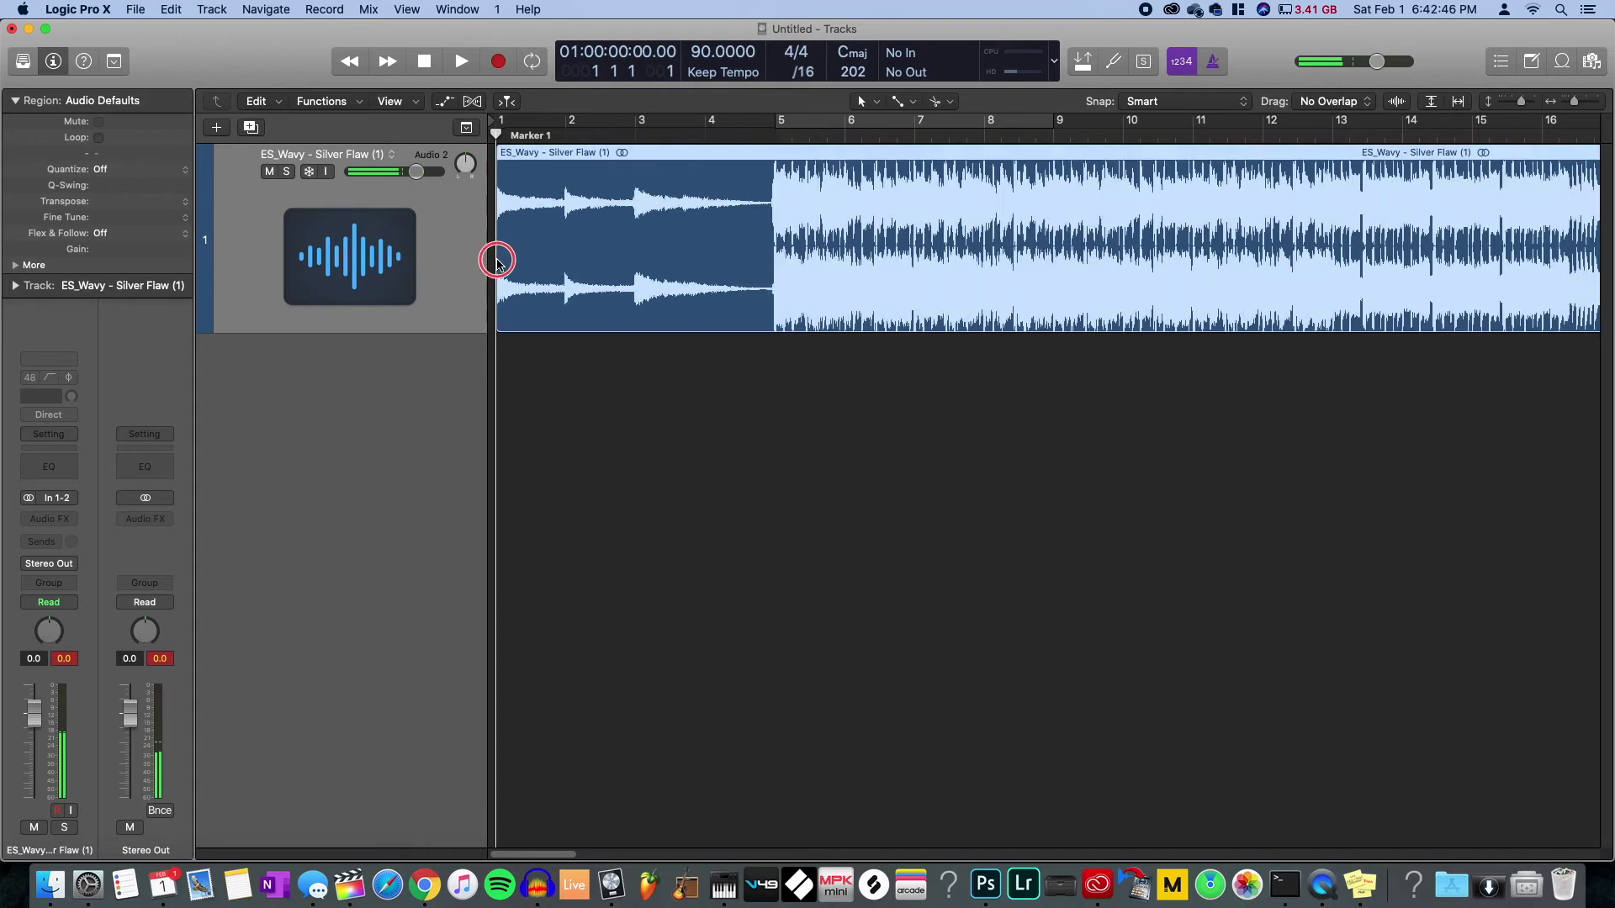
- Trim the left edge of the Wavy region slightly, to position 1 1 1 6
scroll(512, 347, up, 15)
scroll(523, 210, up, 5)
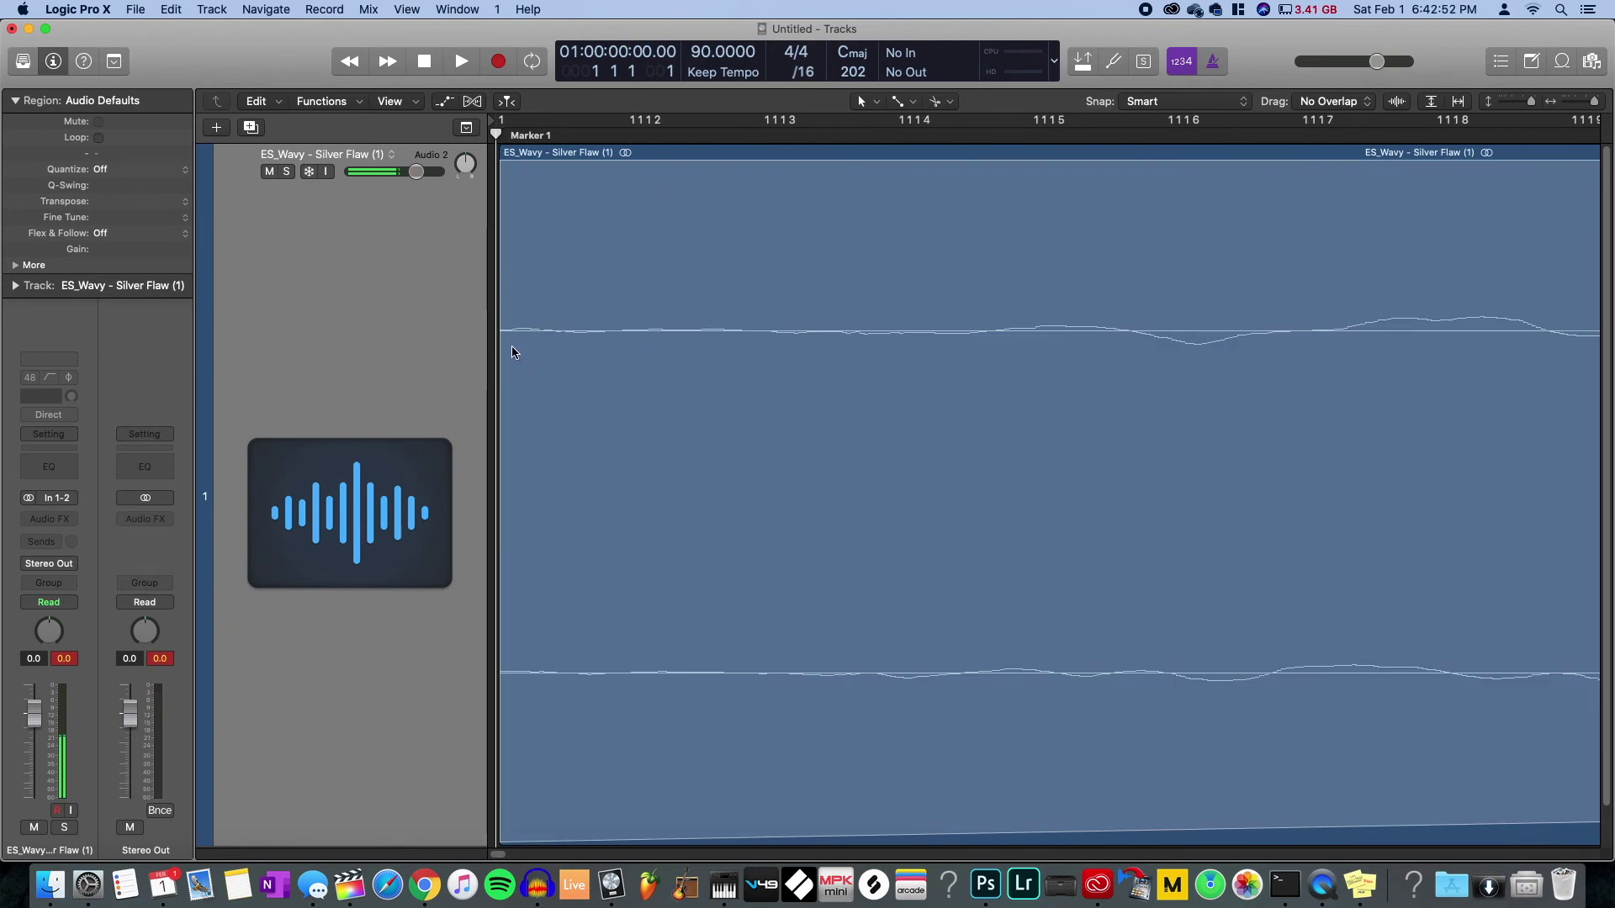
click(515, 324)
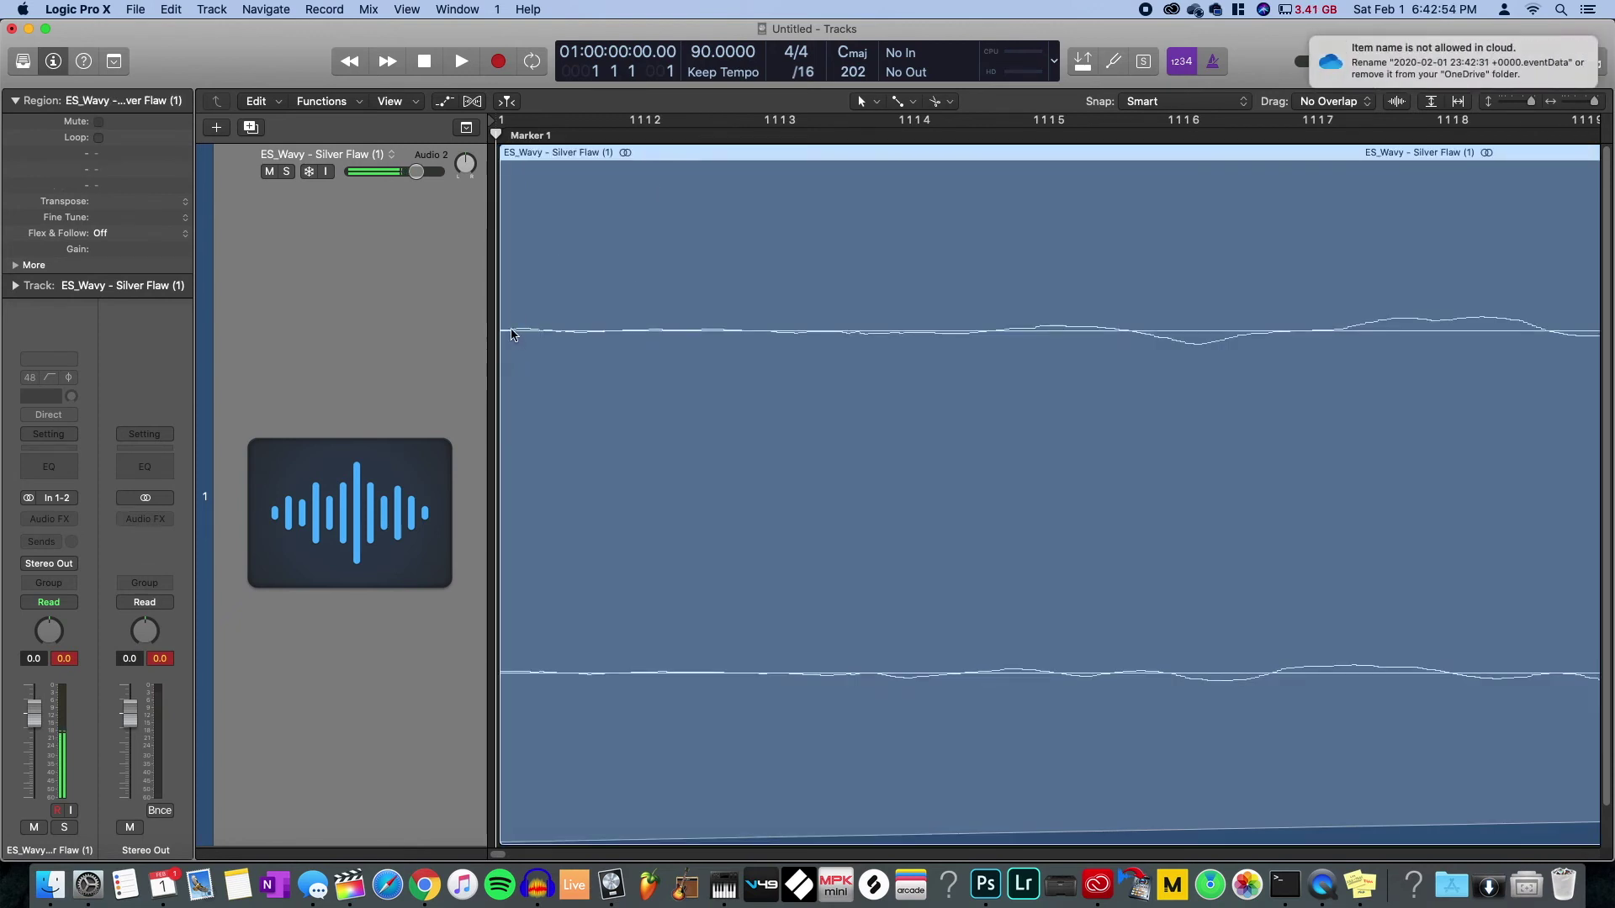
click(526, 140)
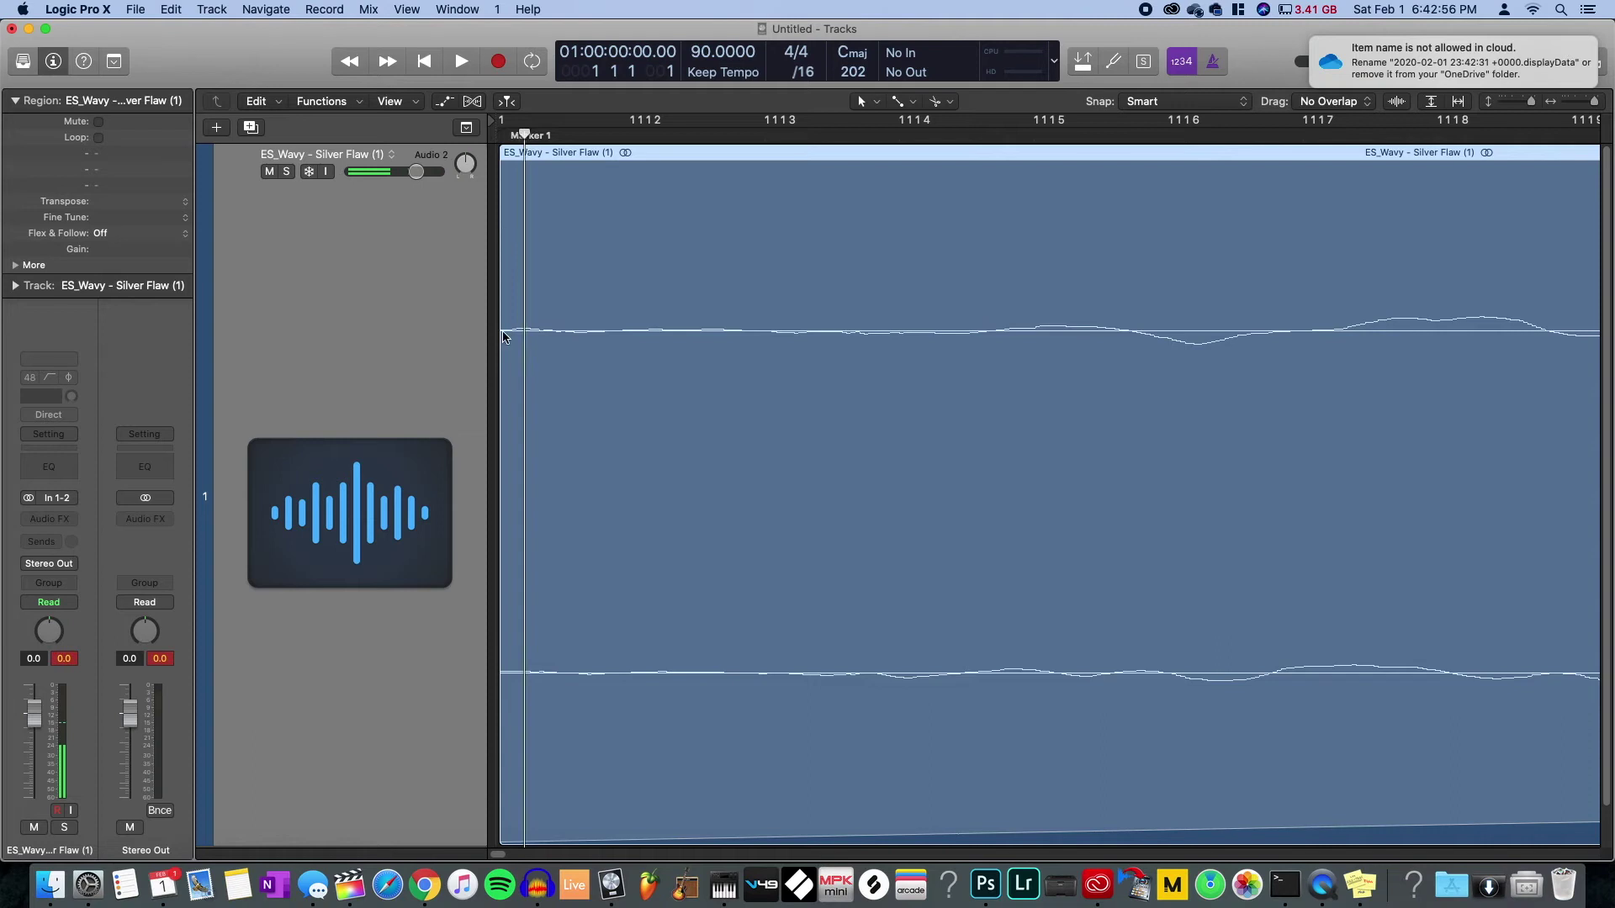
drag(506, 380, 505, 375)
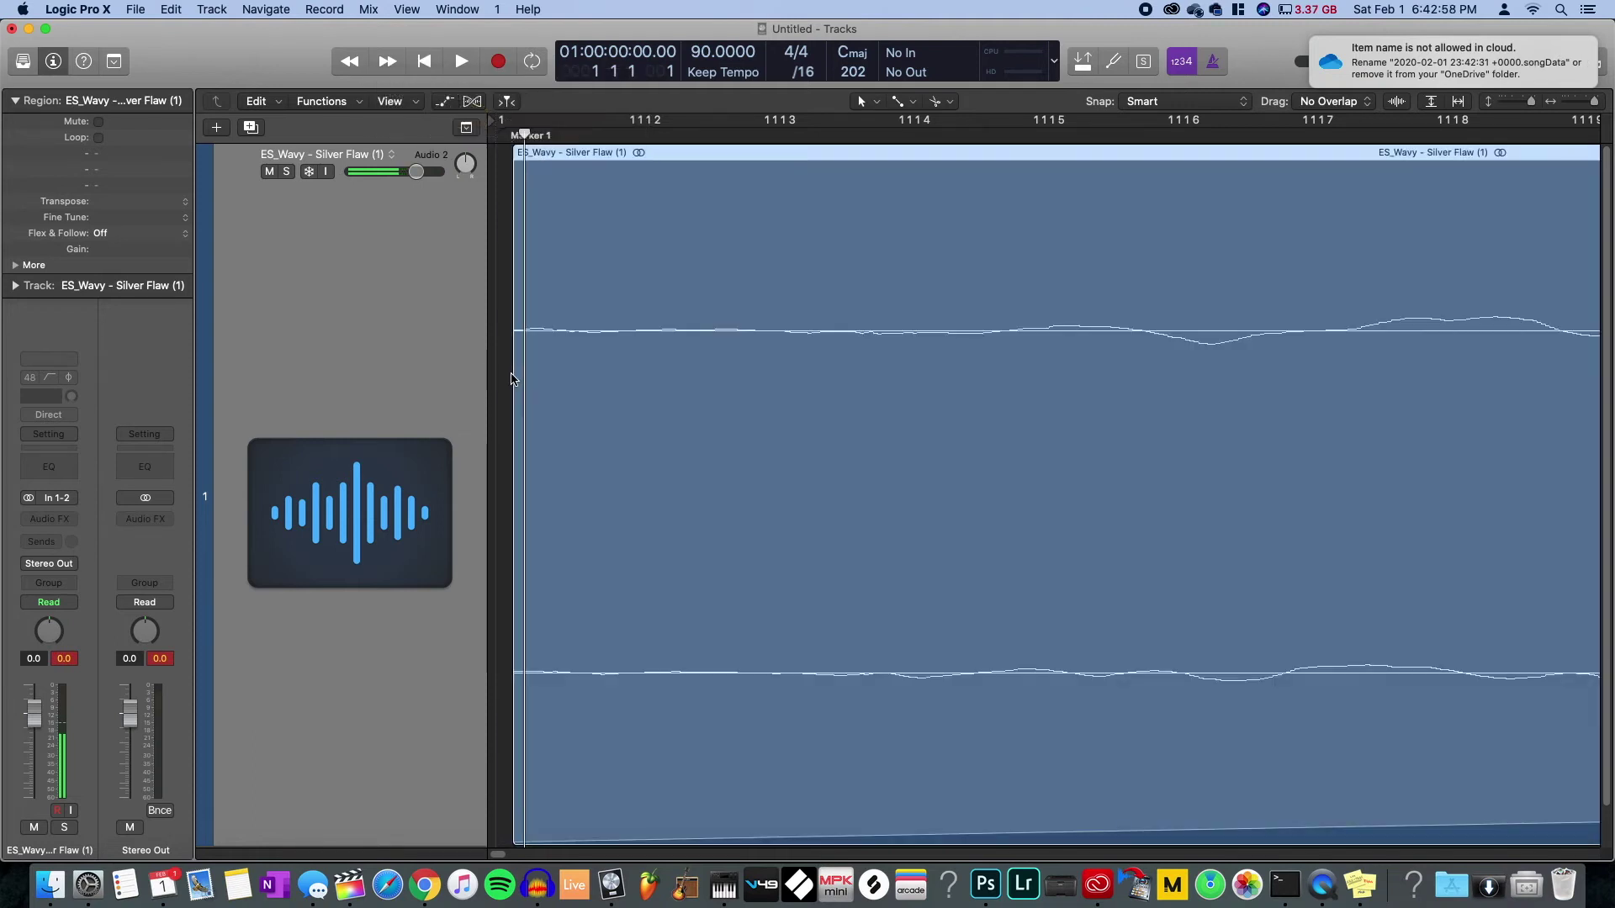
mouse_move(502, 453)
mouse_down()
mouse_move(523, 447)
mouse_move(508, 458)
mouse_up()
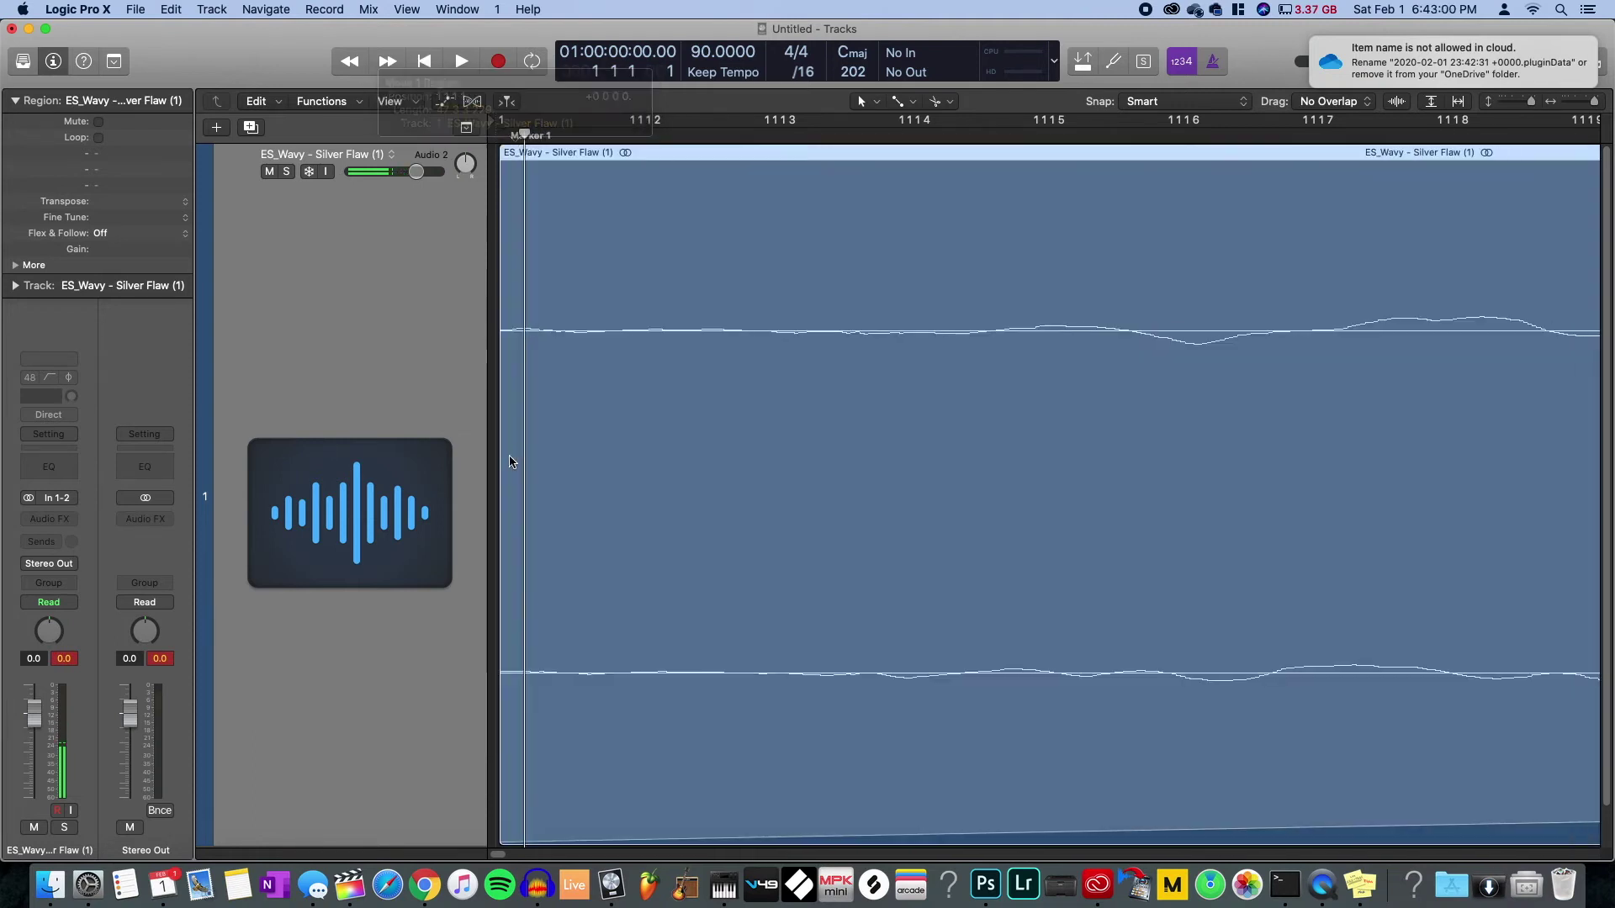
drag(503, 560, 524, 555)
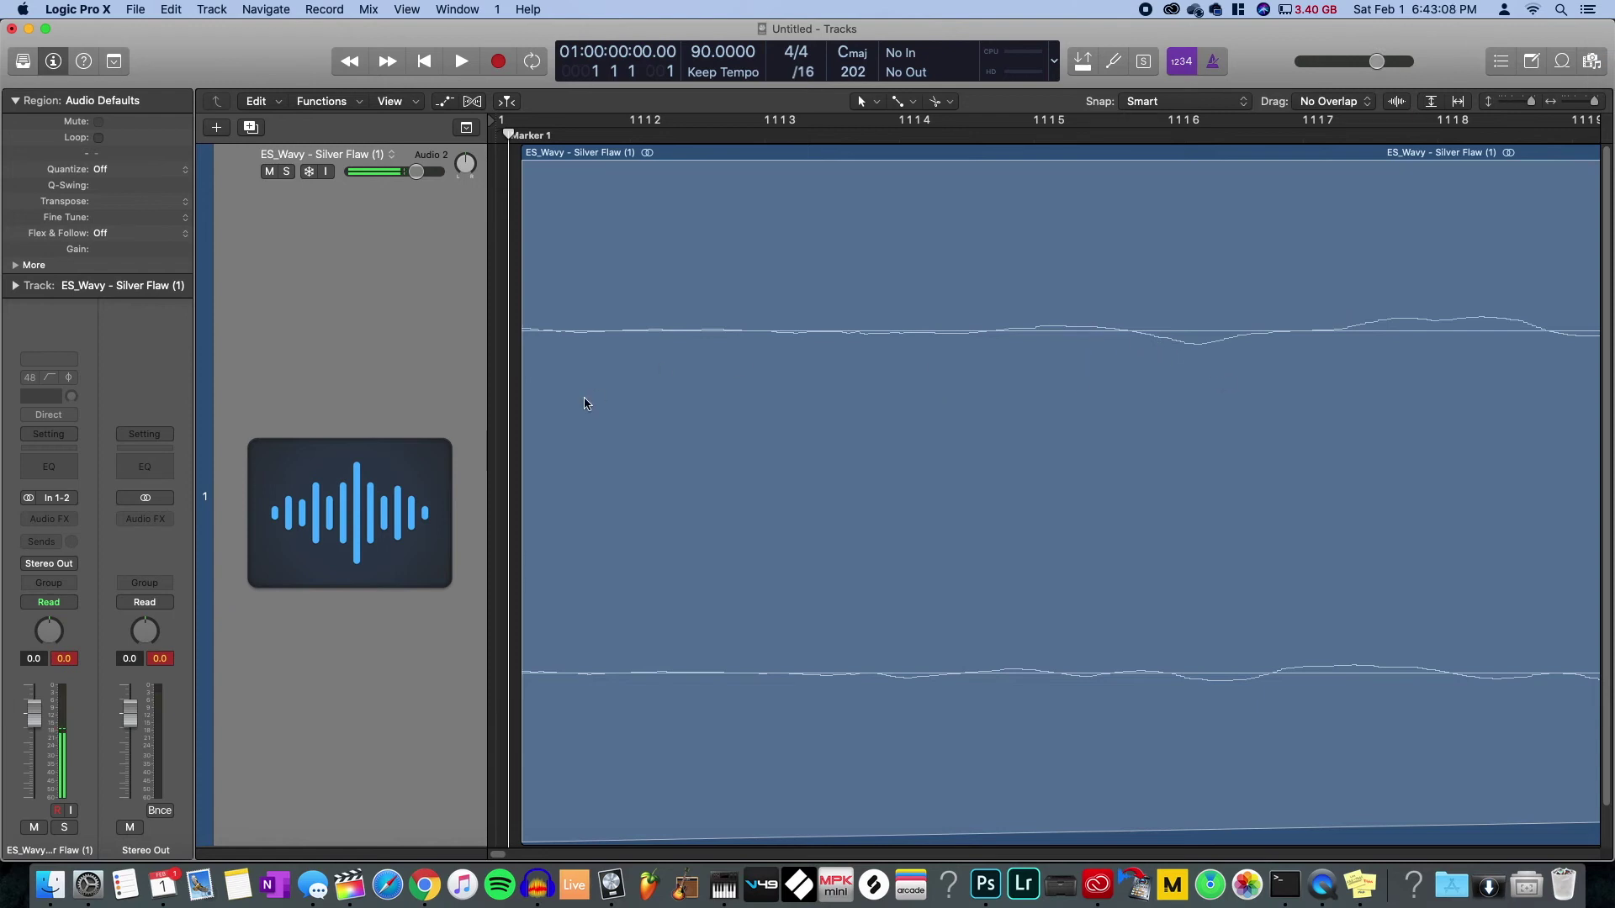
drag(525, 401, 1191, 472)
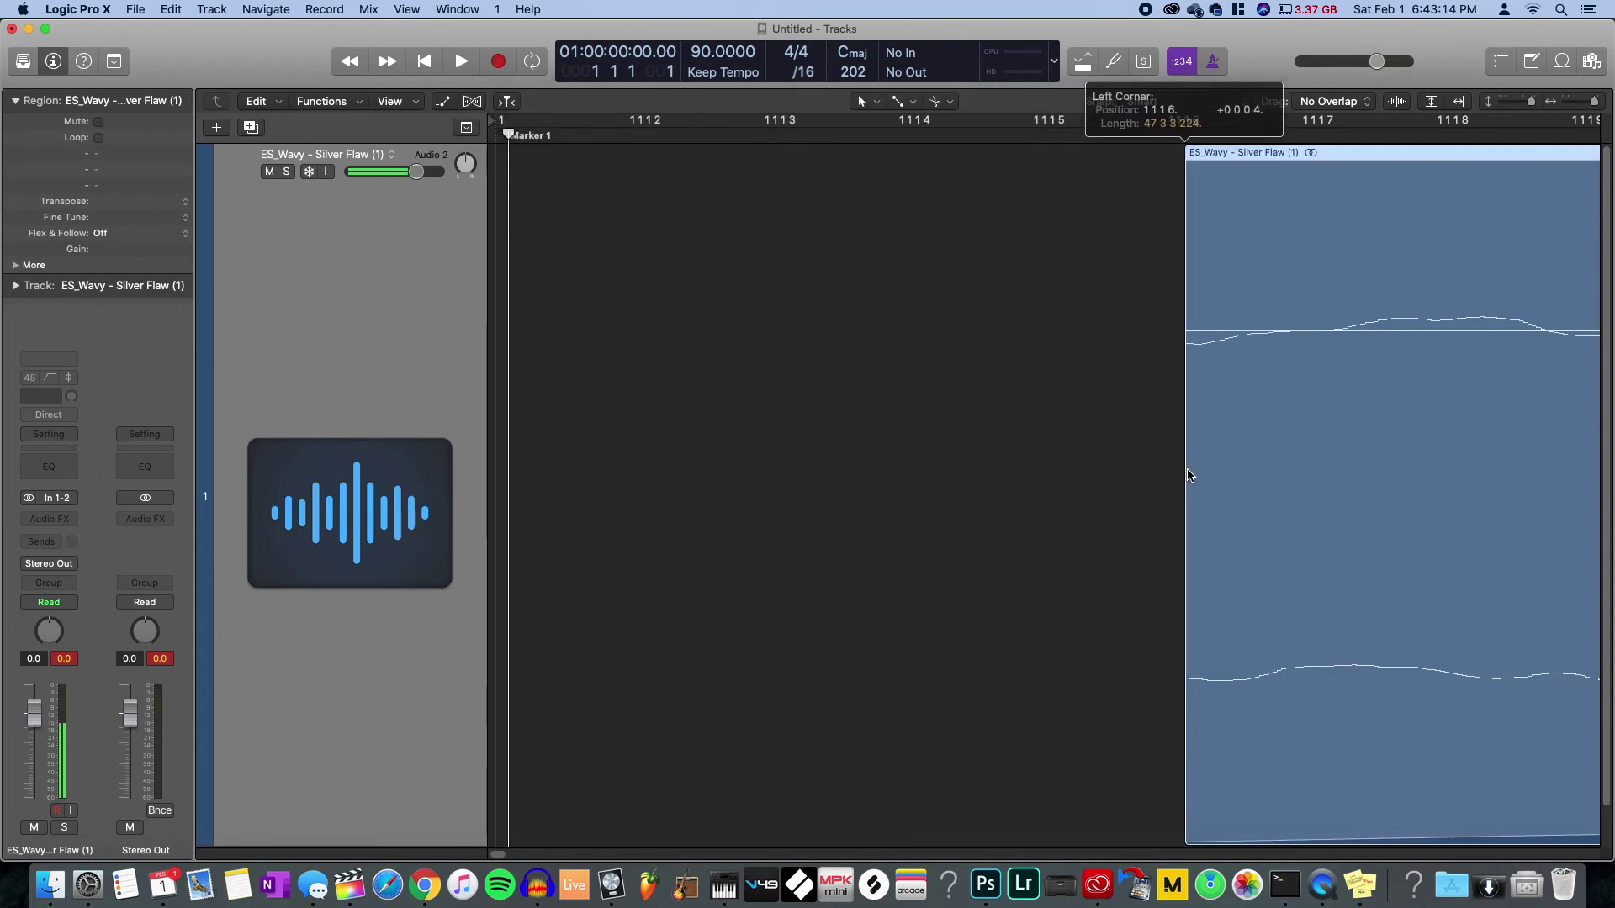
click(1164, 362)
key(super+z)
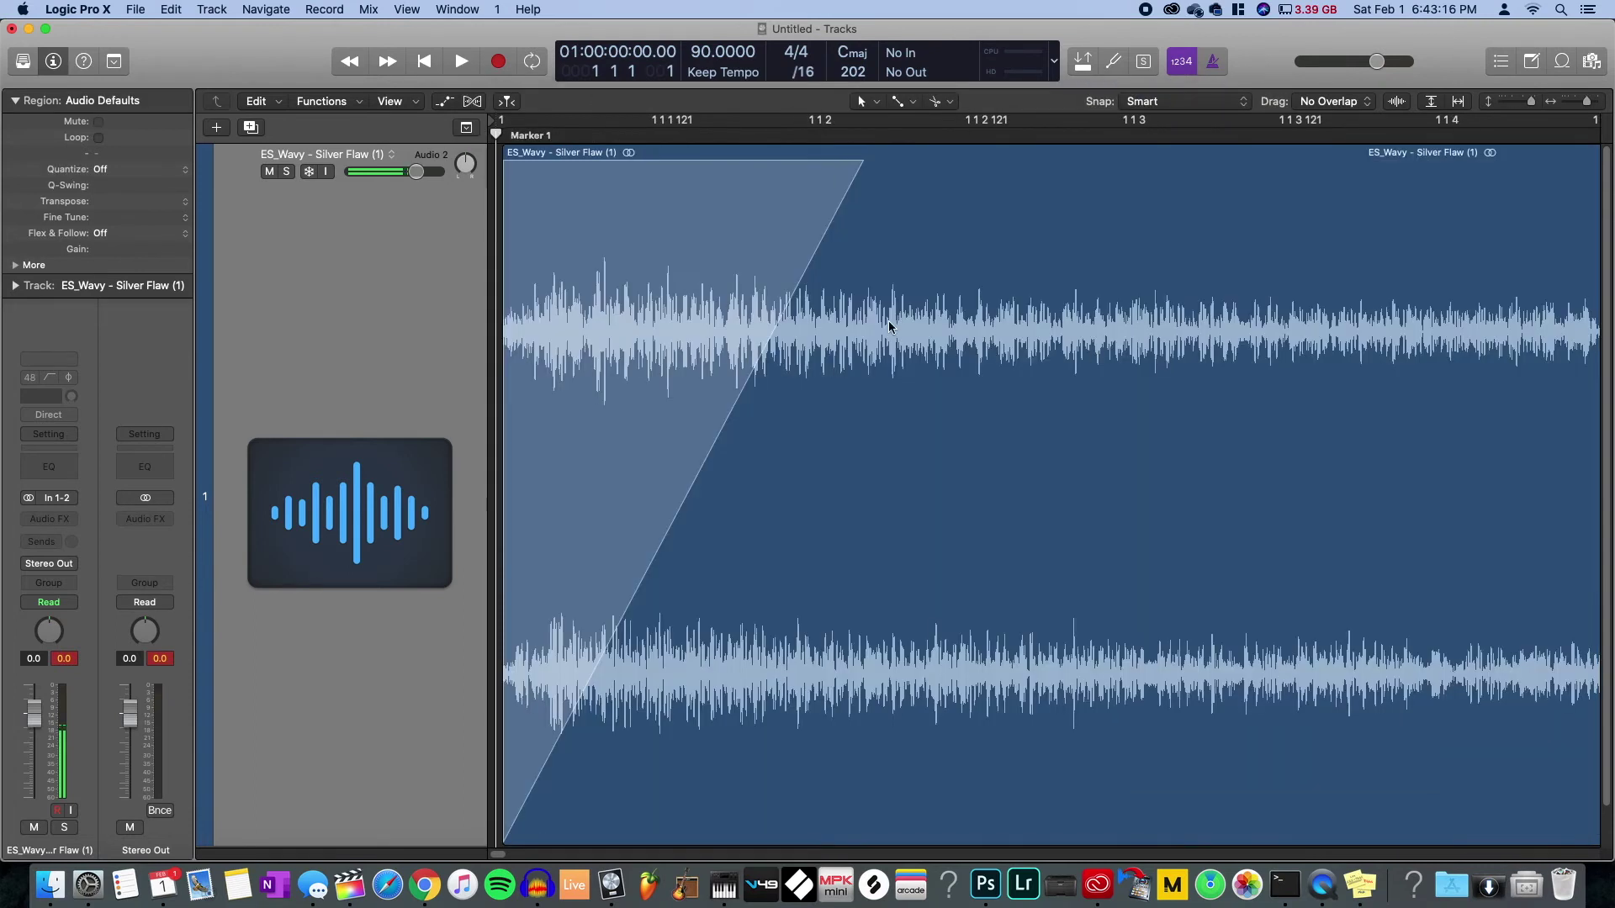
- Remove the fade-in from the start of the Wavy region and play its opening
click(239, 193)
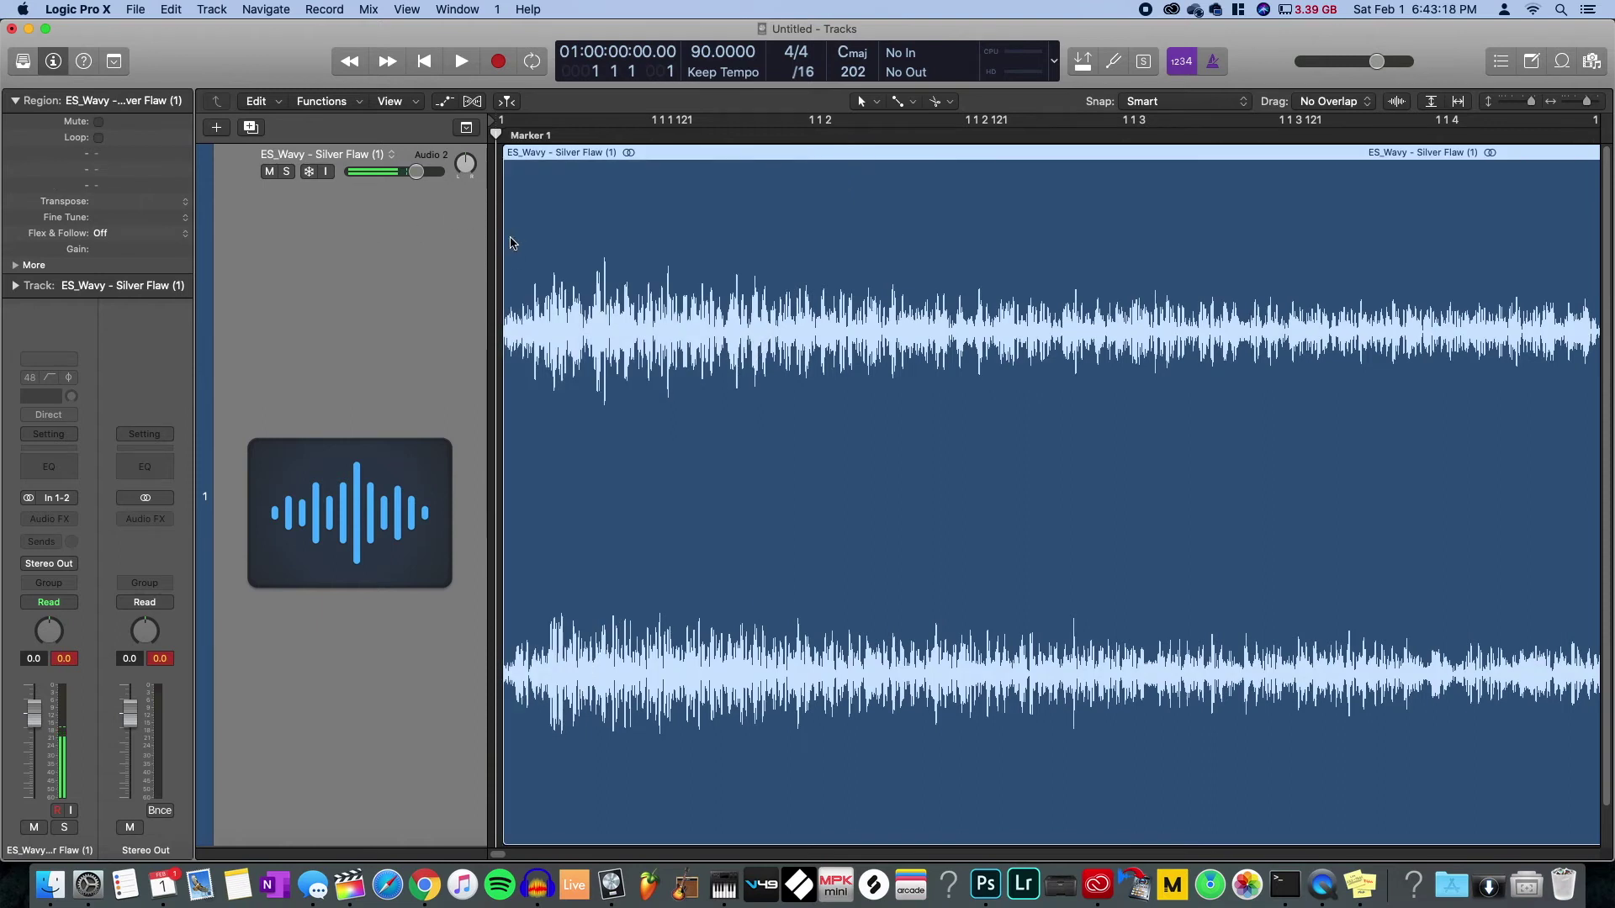
key(space)
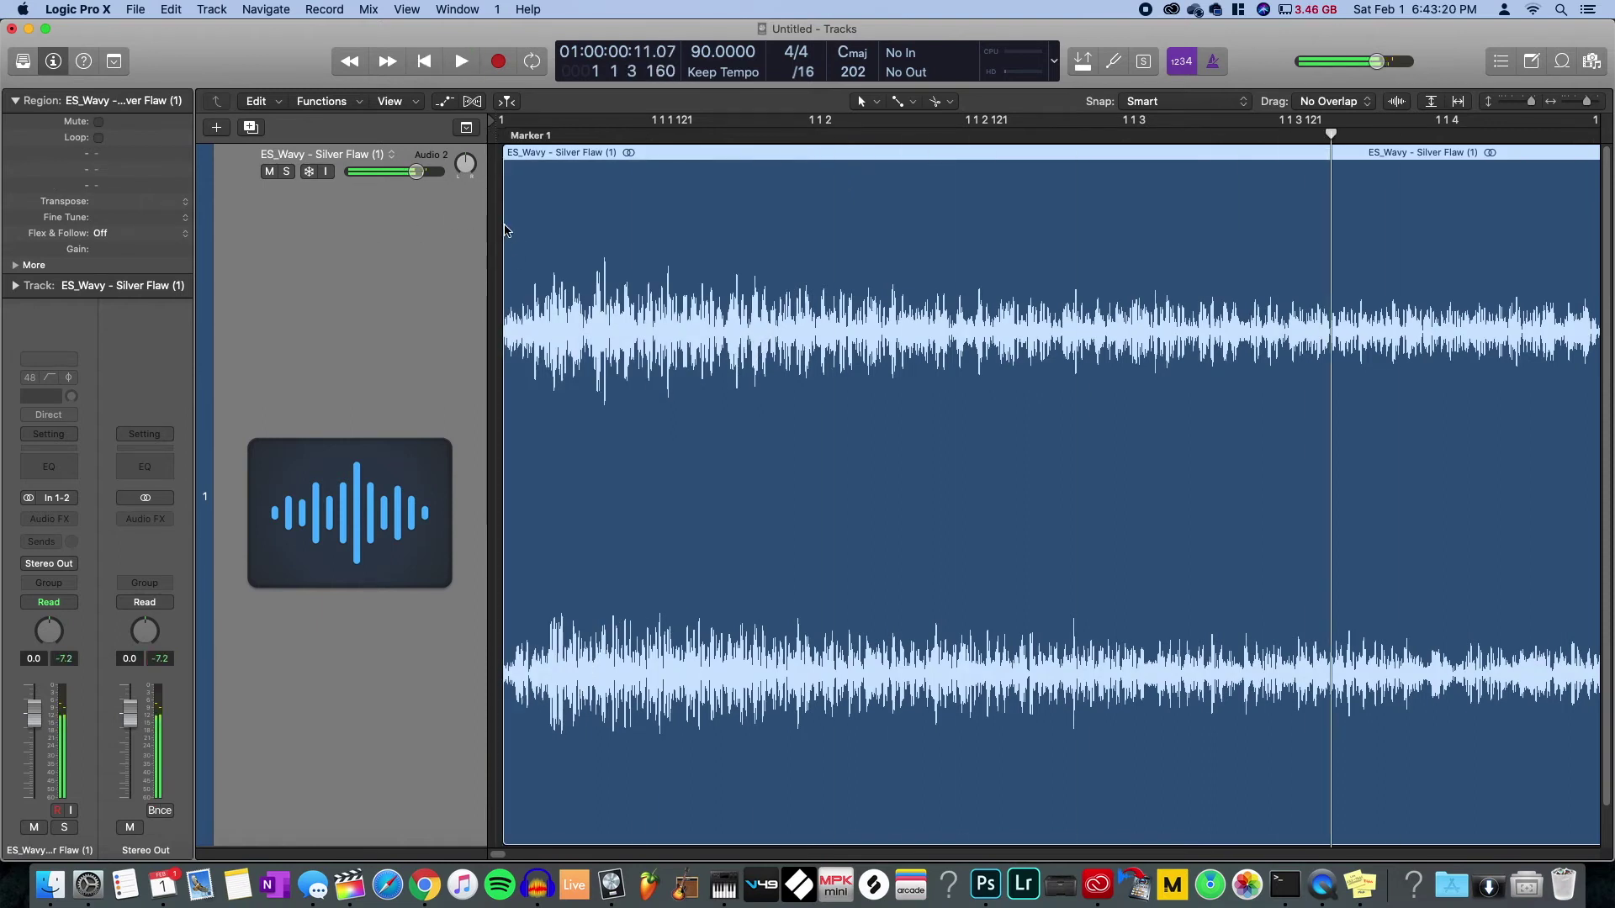
key(space)
key(space)
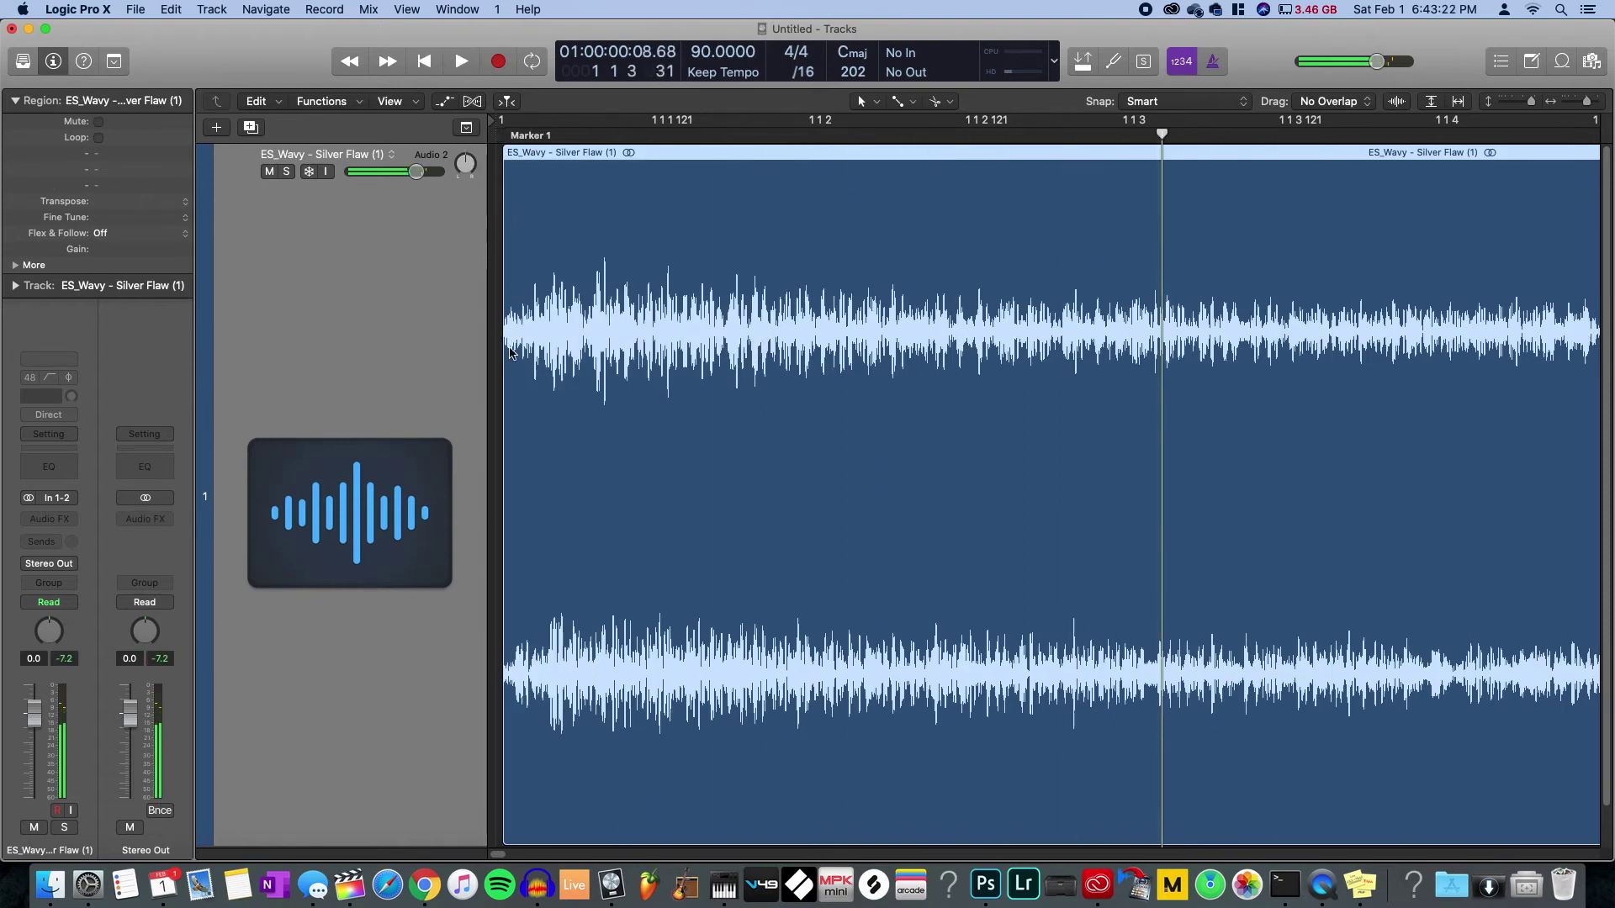
drag(504, 357, 570, 357)
scroll(733, 270, down, 5)
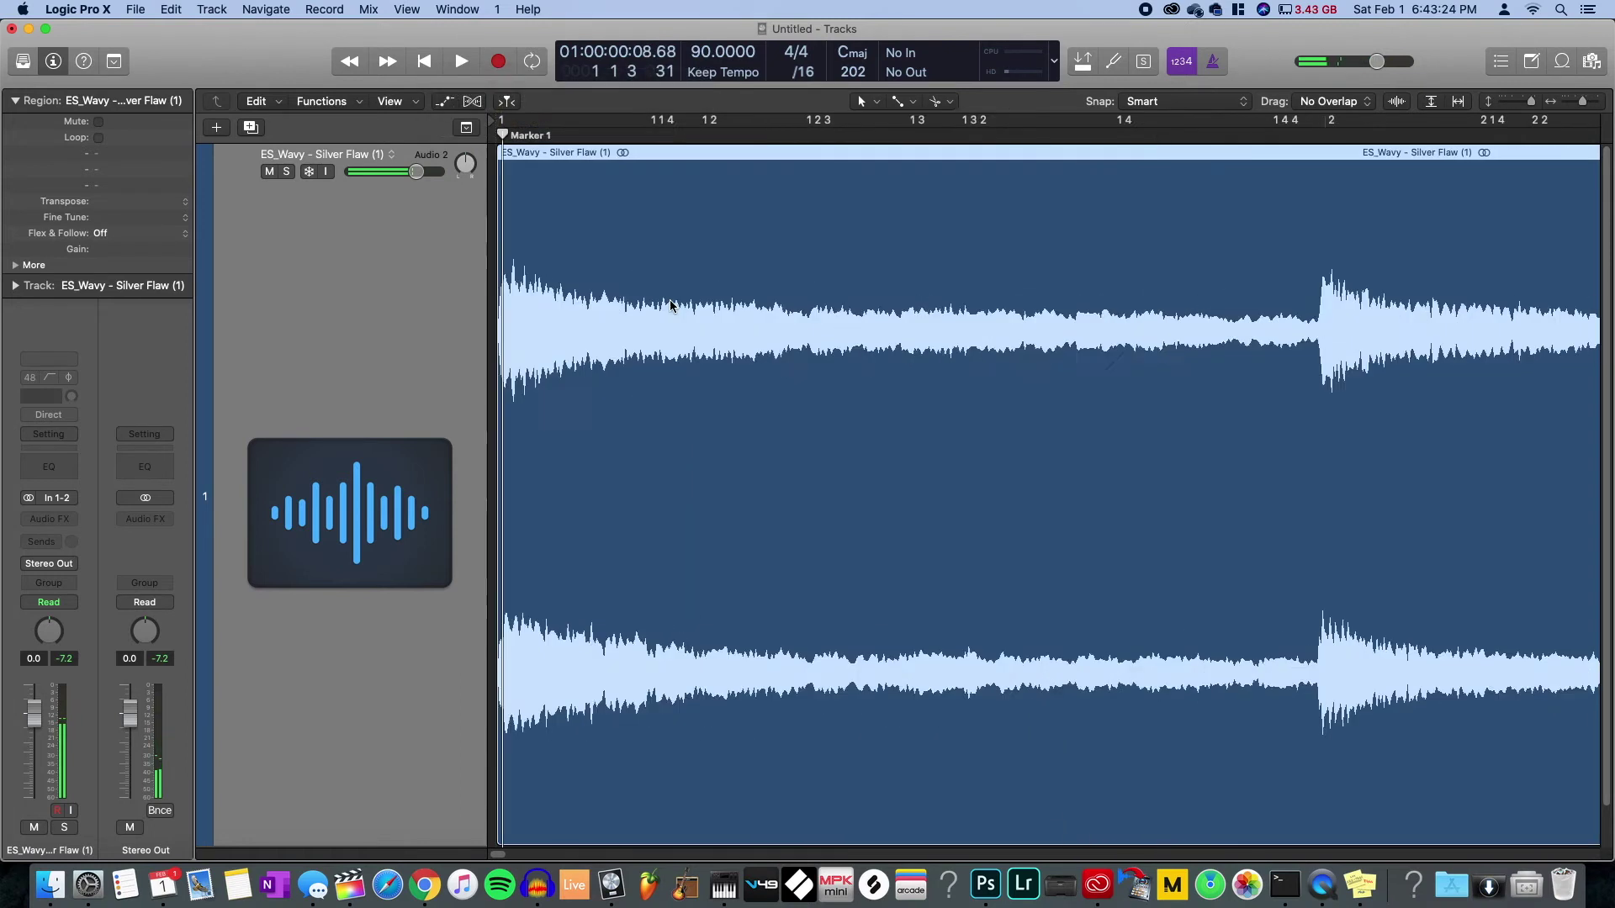
- Place the playhead at bar 5 and nudge the Wavy region slightly earlier so the beat's waveform rises from the centre line there
click(683, 140)
scroll(690, 206, up, 10)
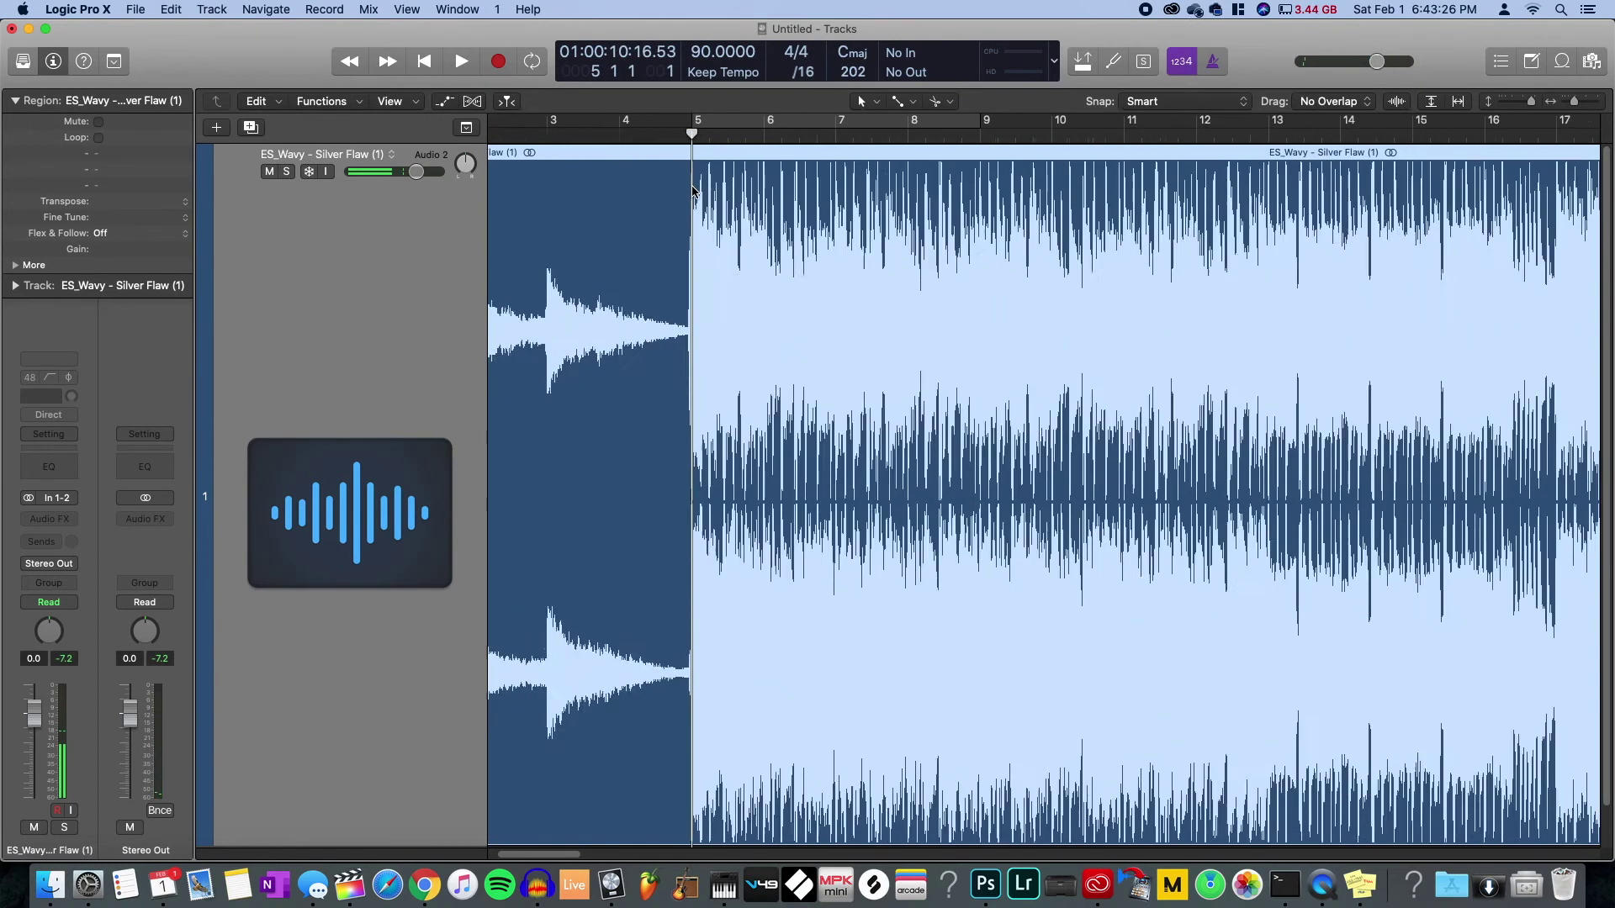
scroll(690, 206, up, 5)
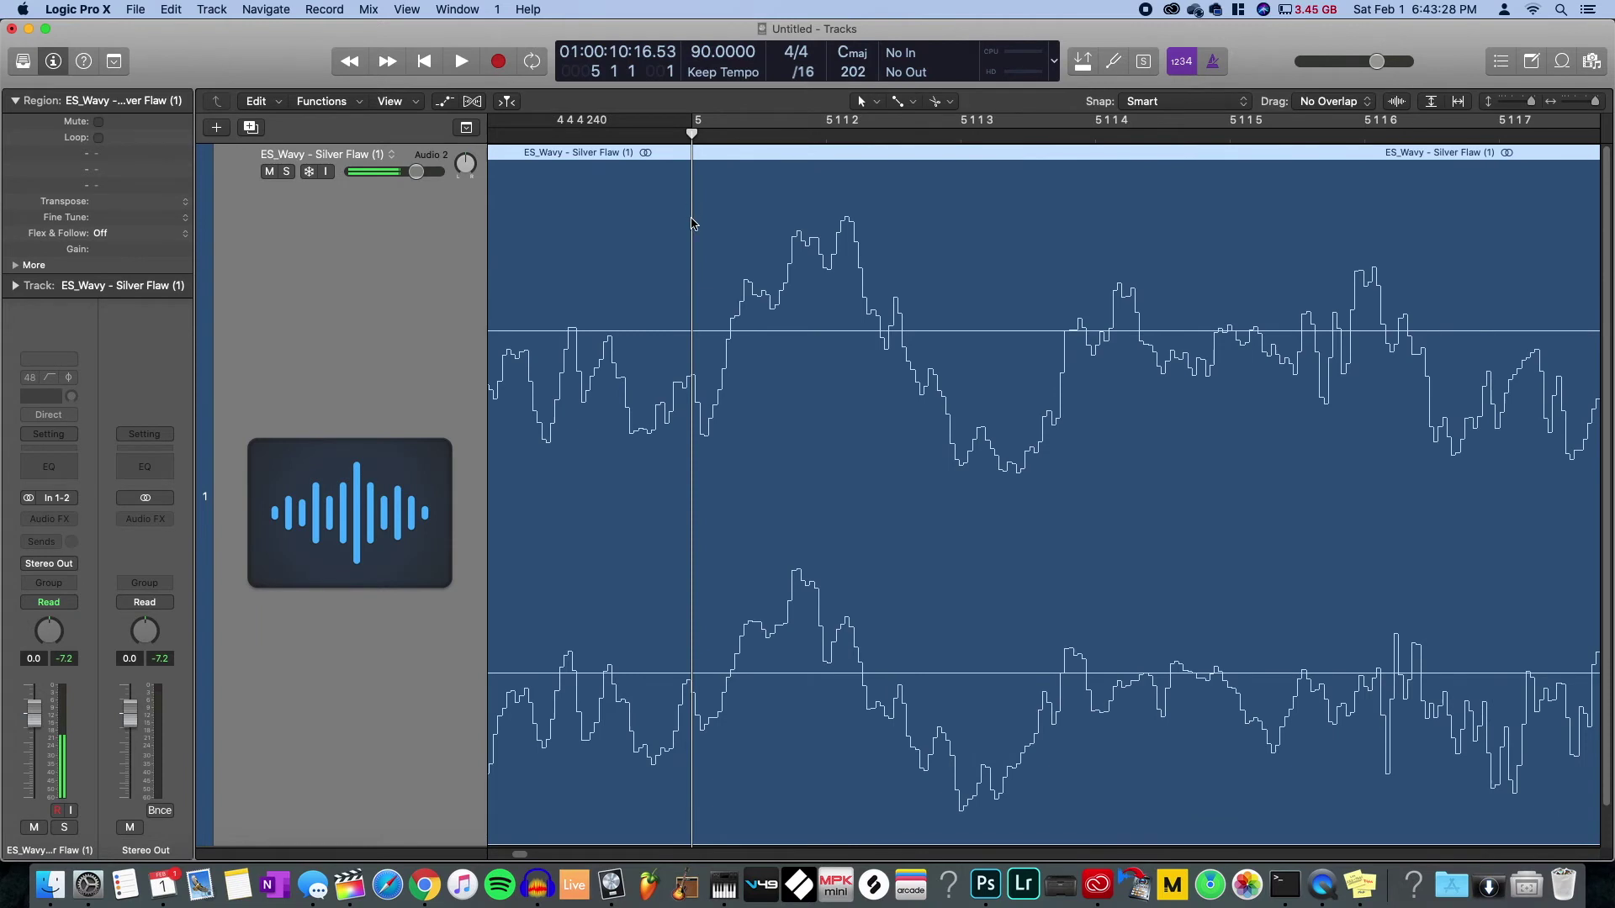
mouse_move(694, 158)
mouse_down()
mouse_move(729, 162)
mouse_move(690, 161)
mouse_up()
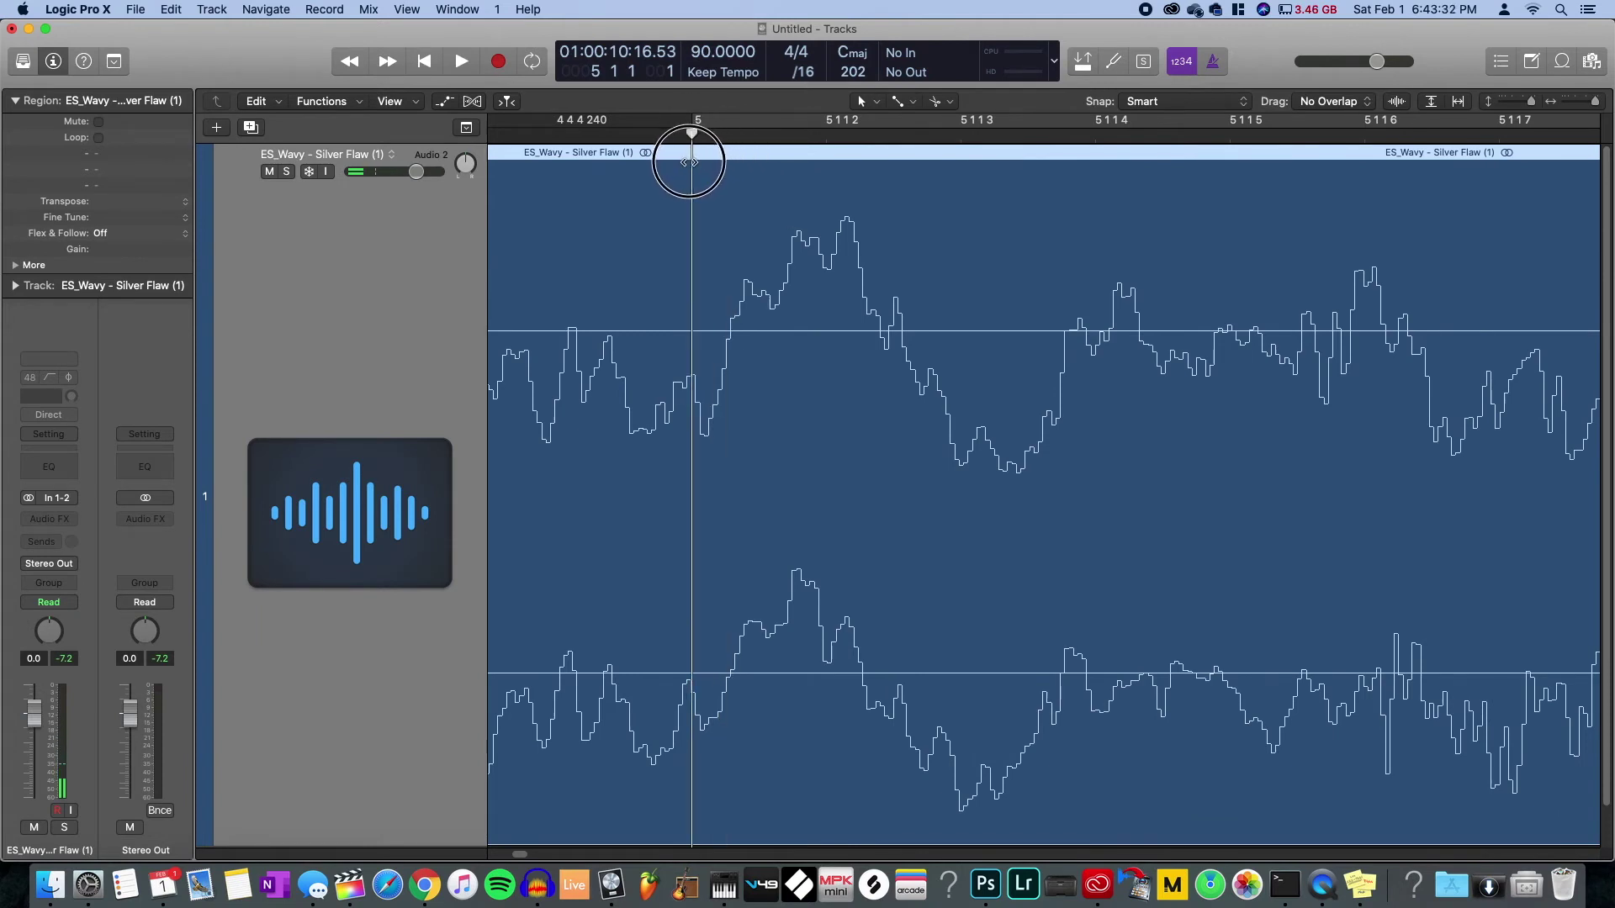
drag(735, 238, 691, 360)
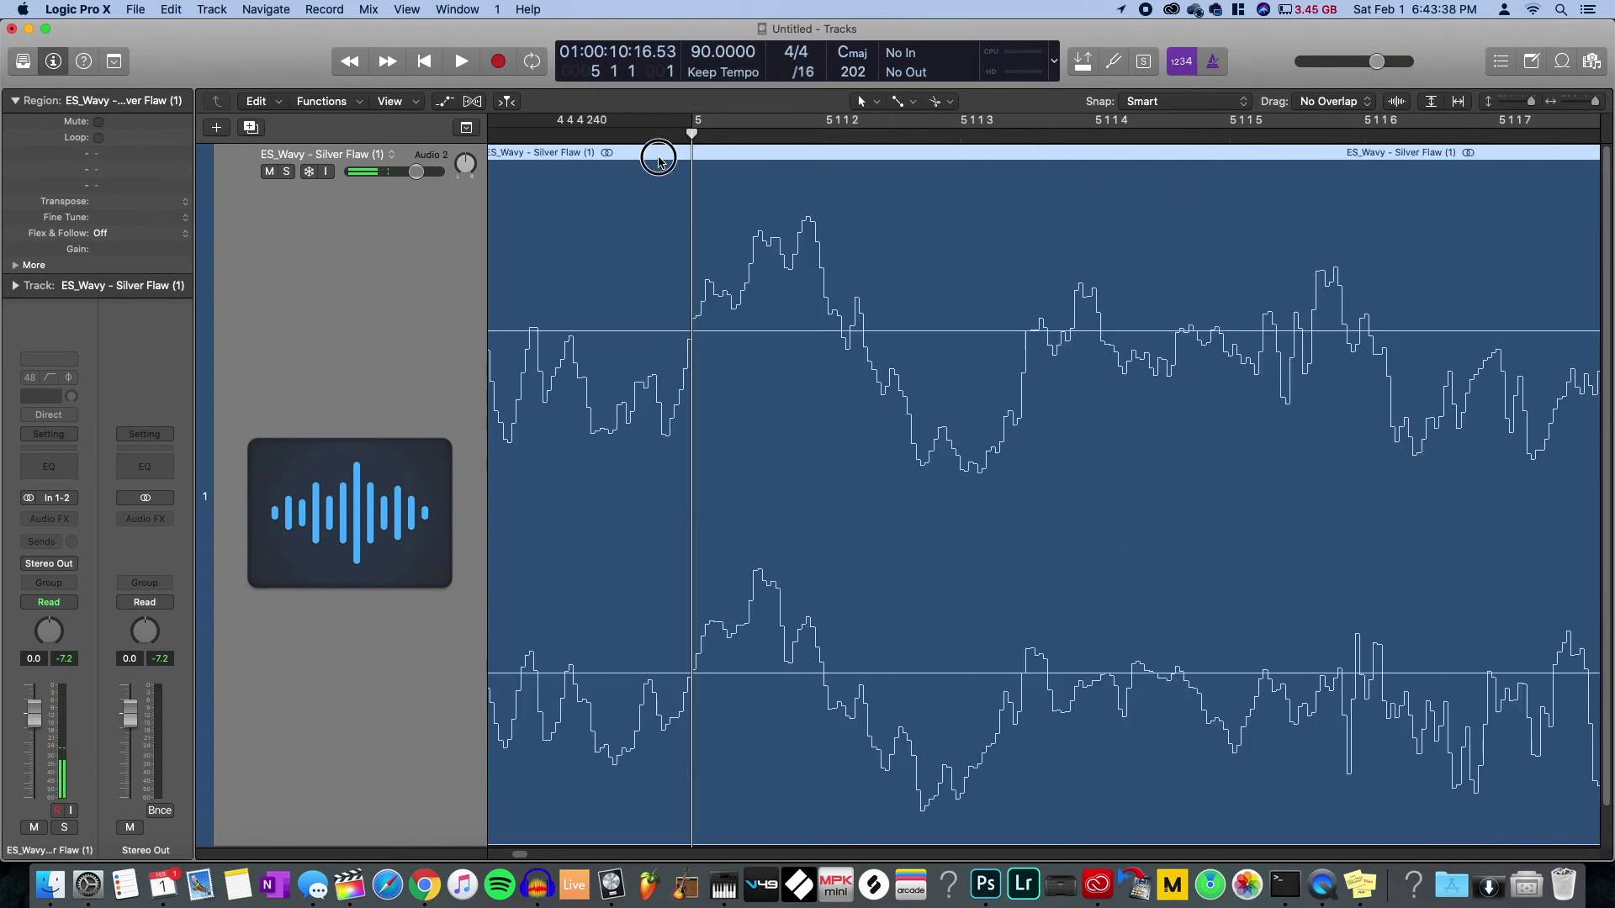
- Examine the Wavy region's waveform where the beat enters at bar 5 and at its start at bar 1
key(z)
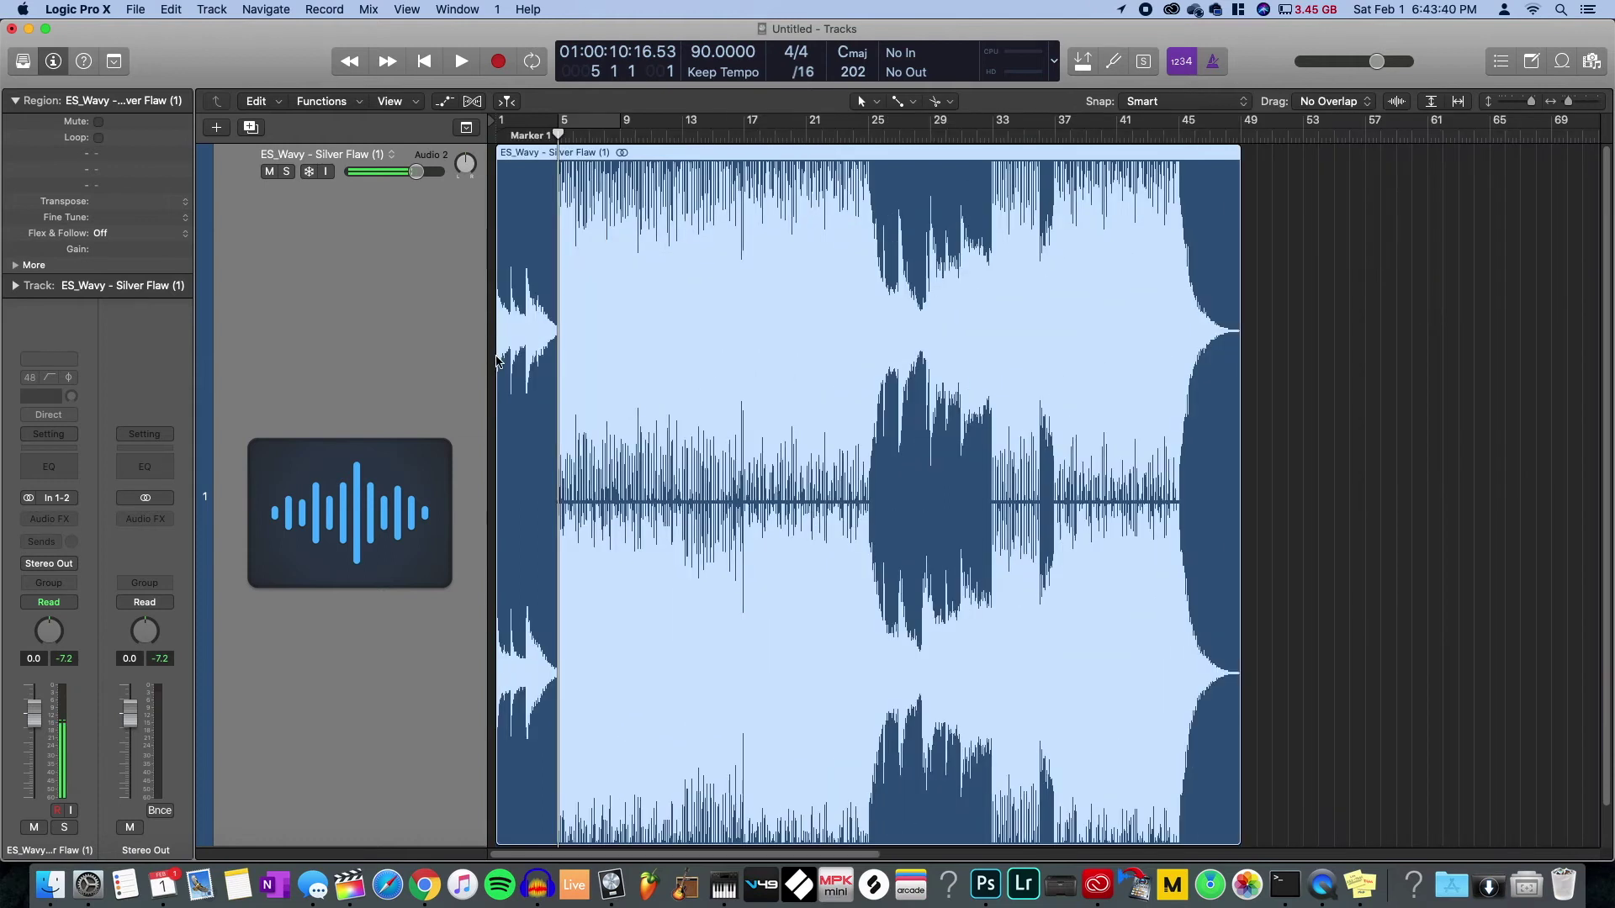
key(z)
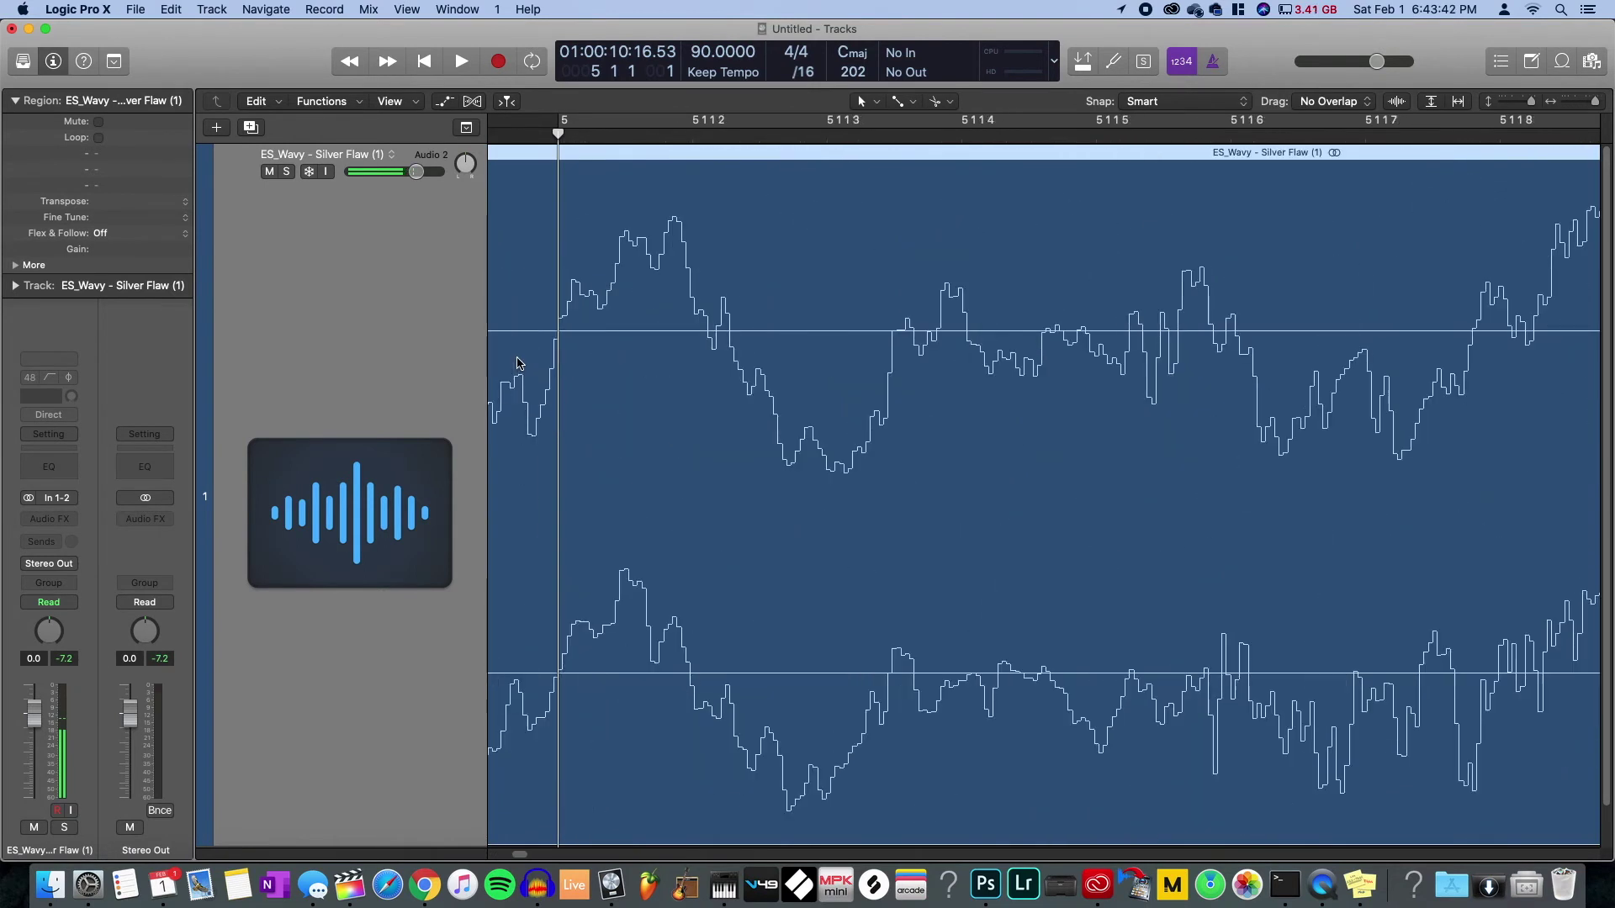
key(z)
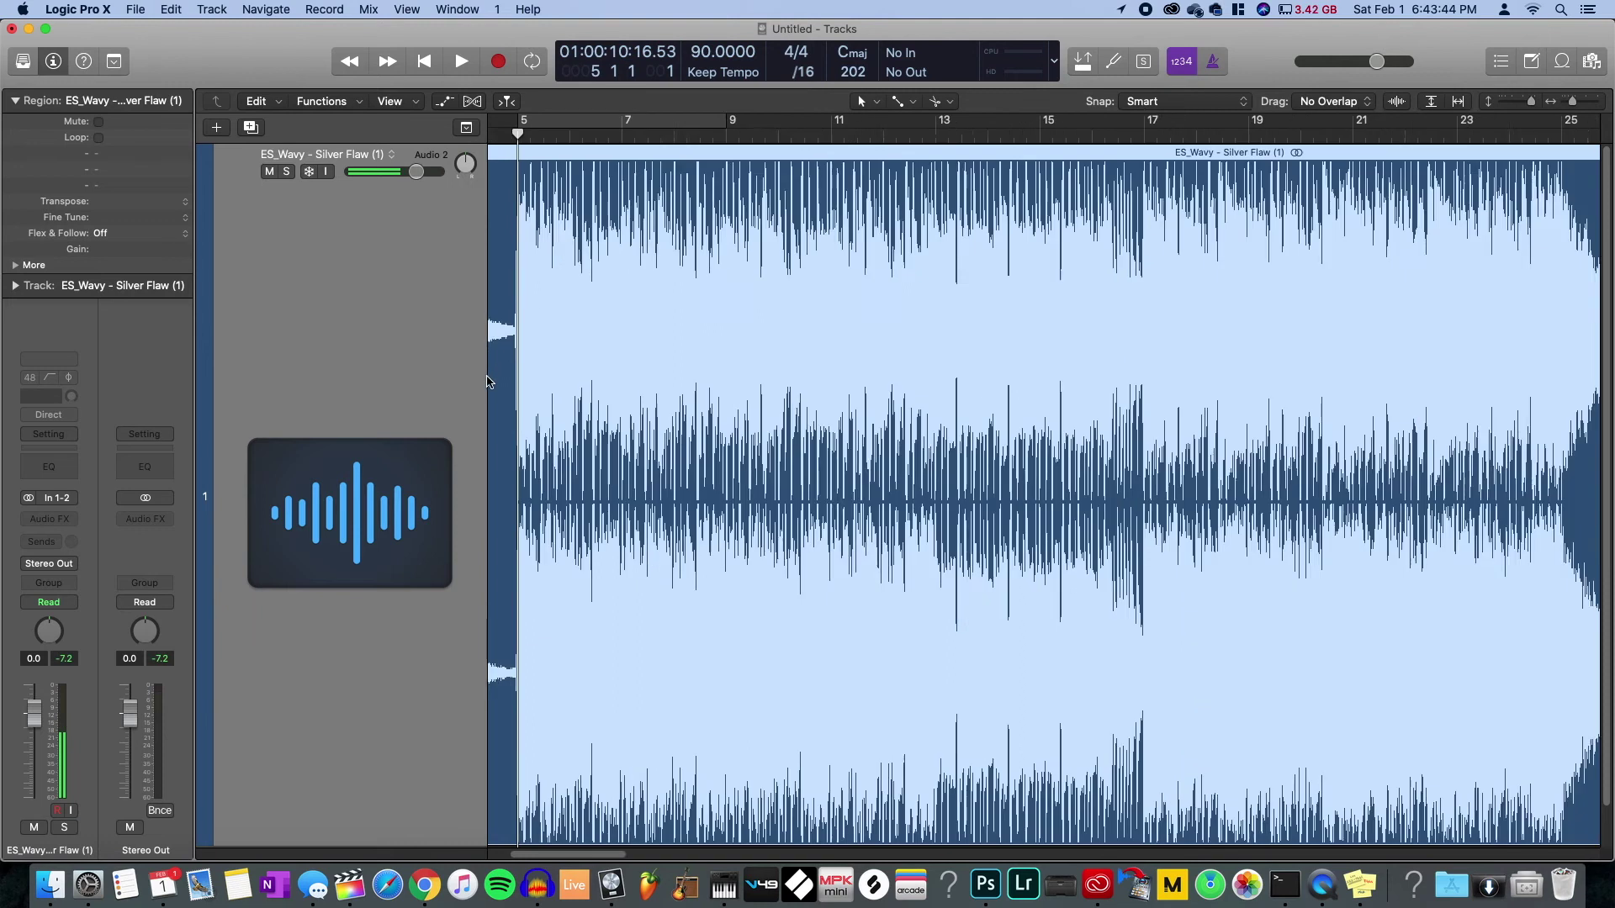
key(z)
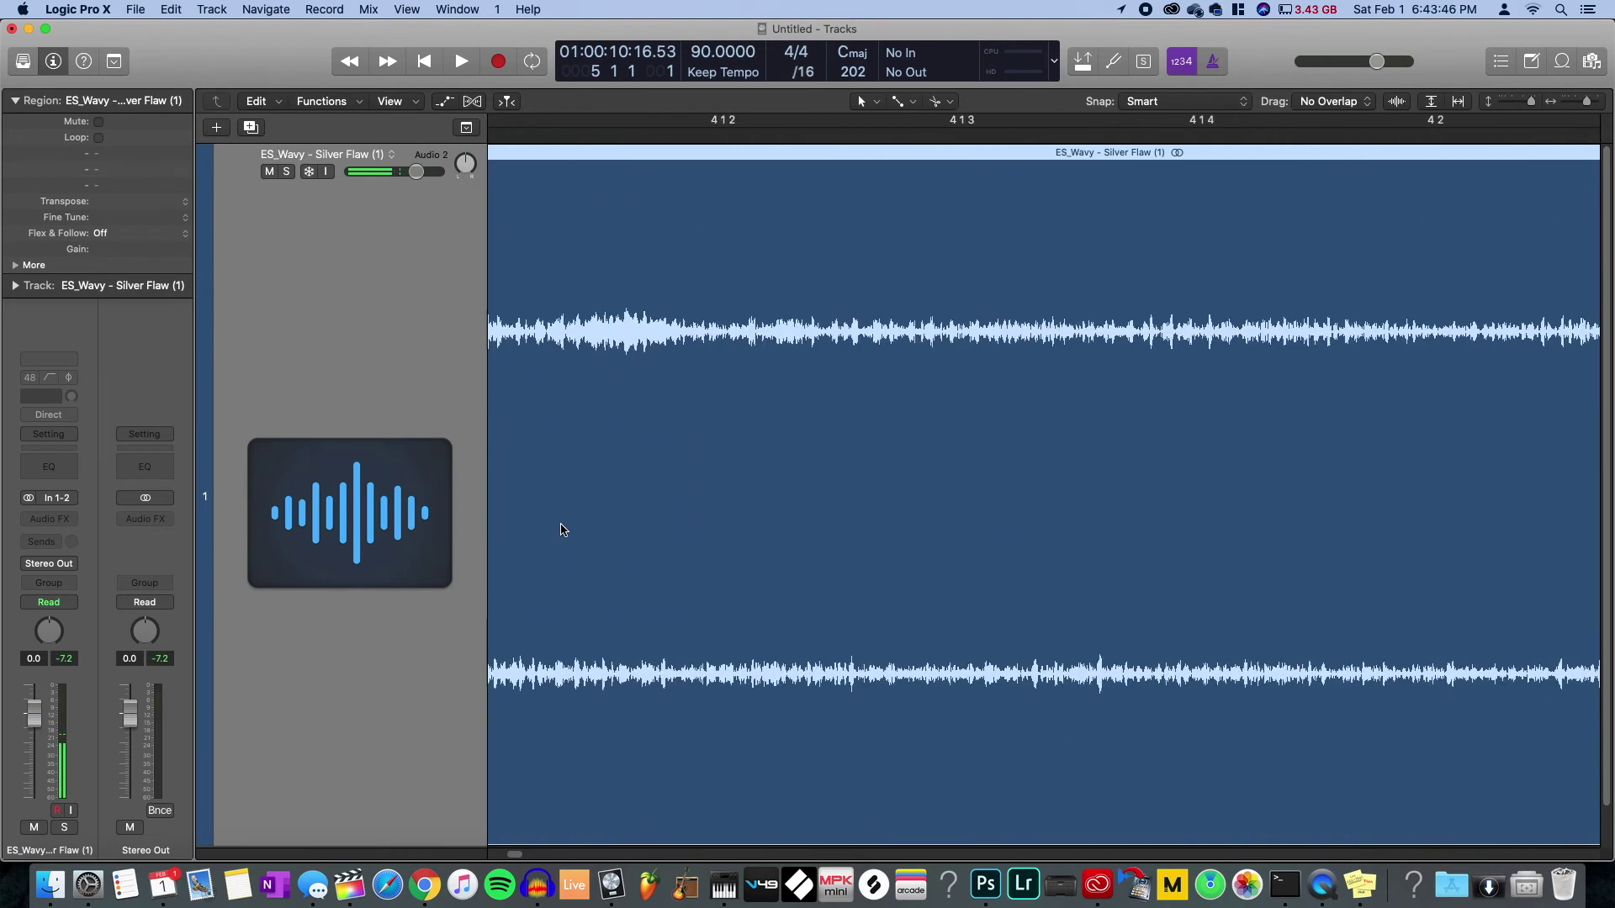
drag(505, 857, 495, 602)
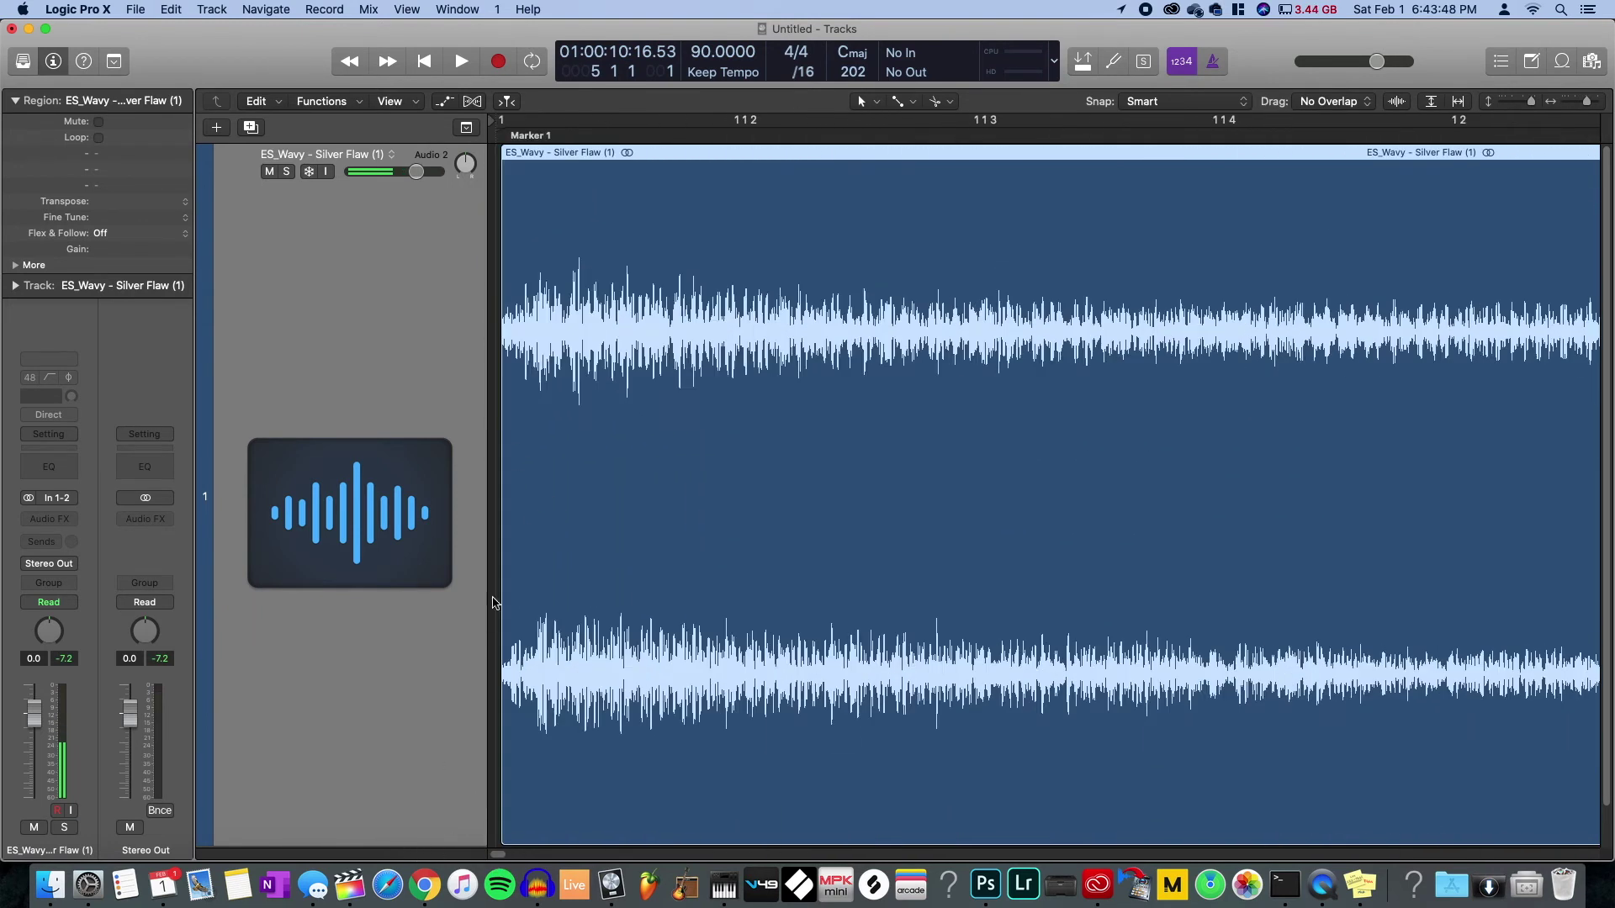
ctrl+alt+click(793, 509)
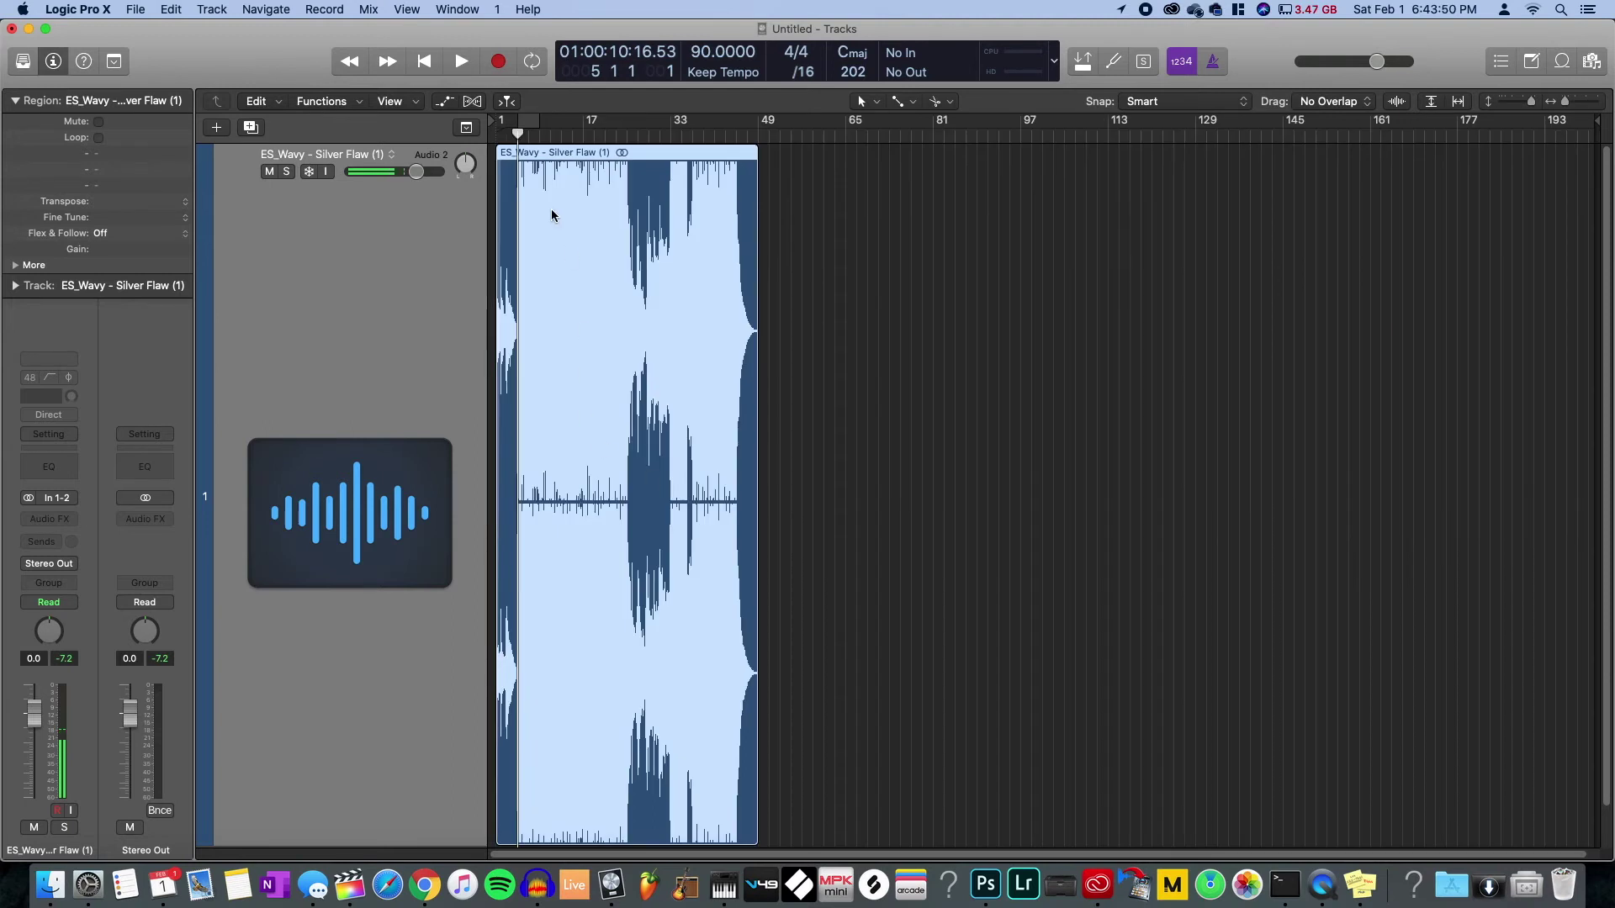
key(z)
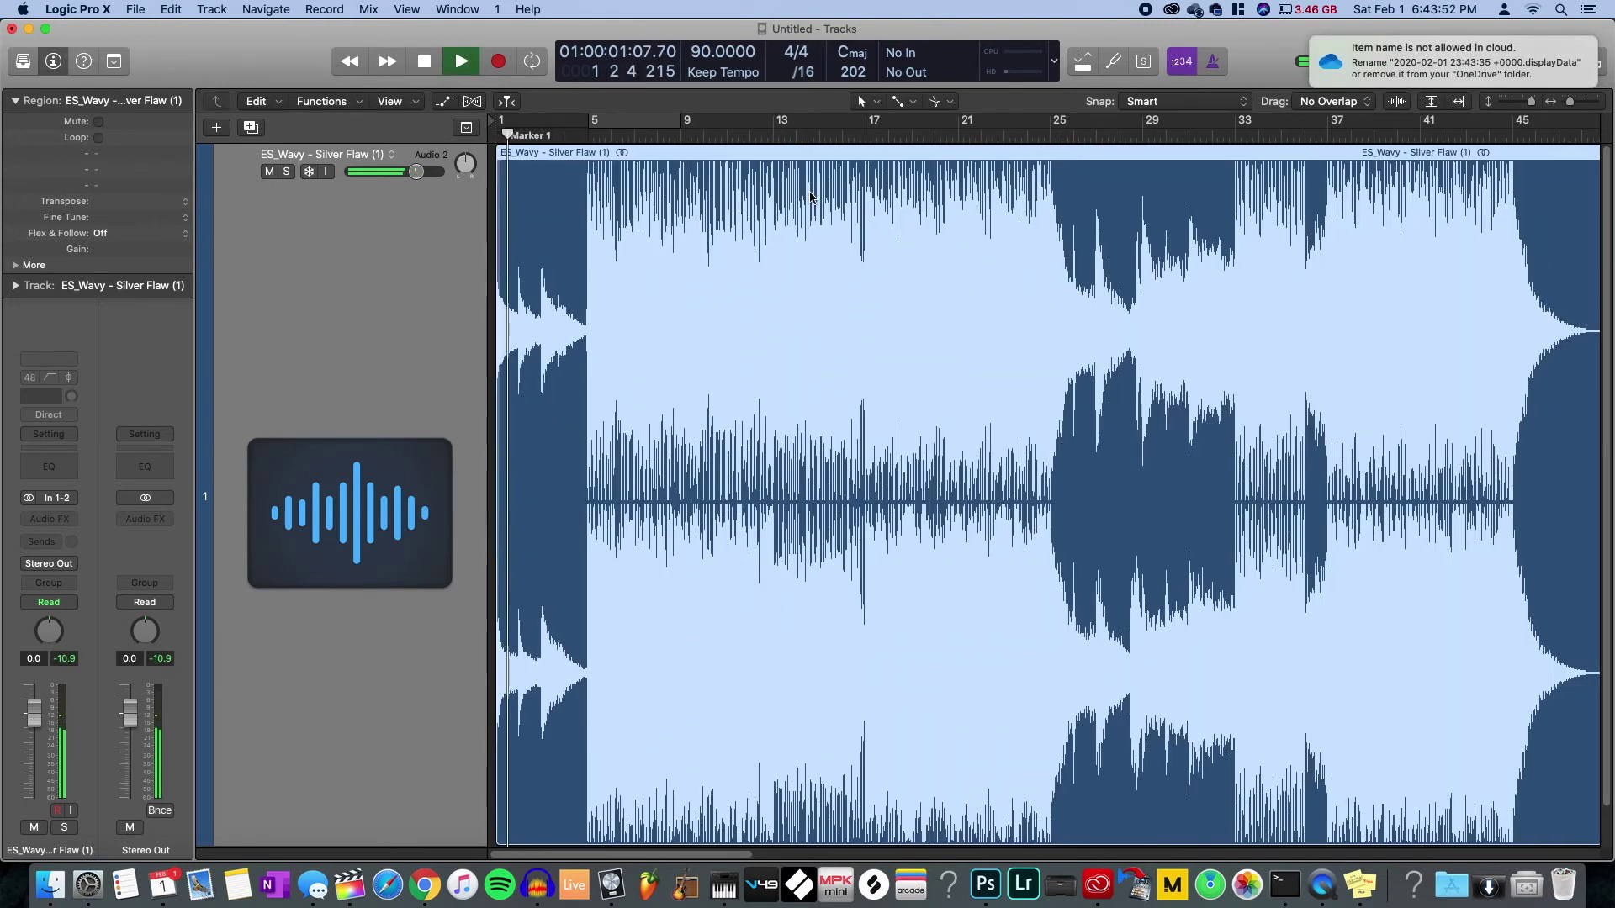
- Play the end of the Wavy region's last full section from bar 44 into its fading tail
scroll(1295, 189, down, 1)
double_click(1412, 137)
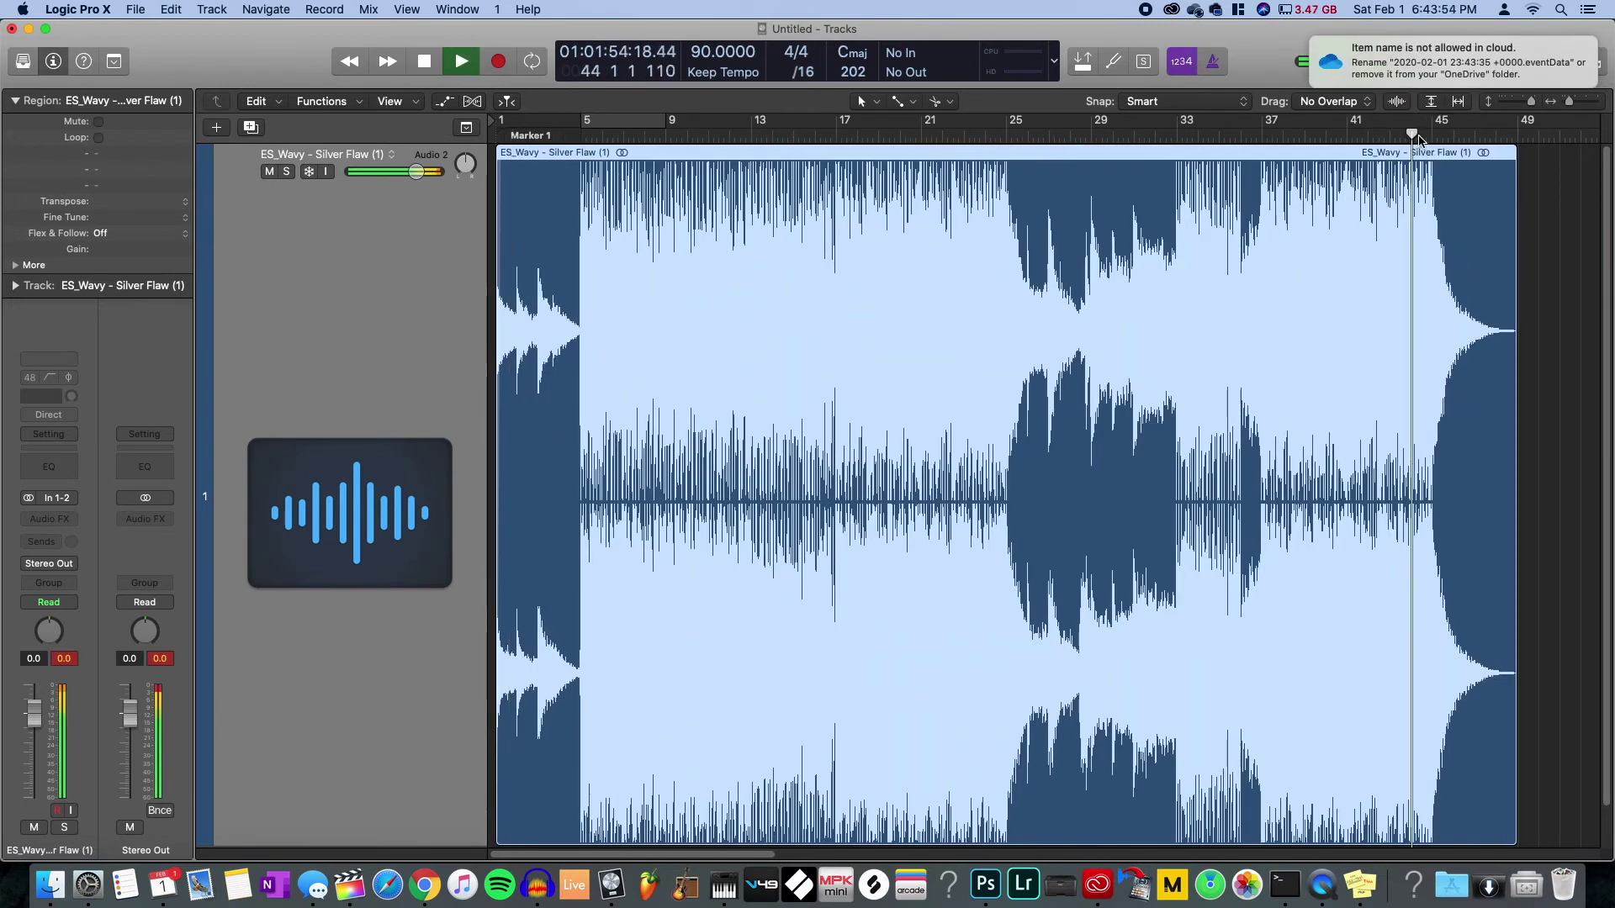
key(space)
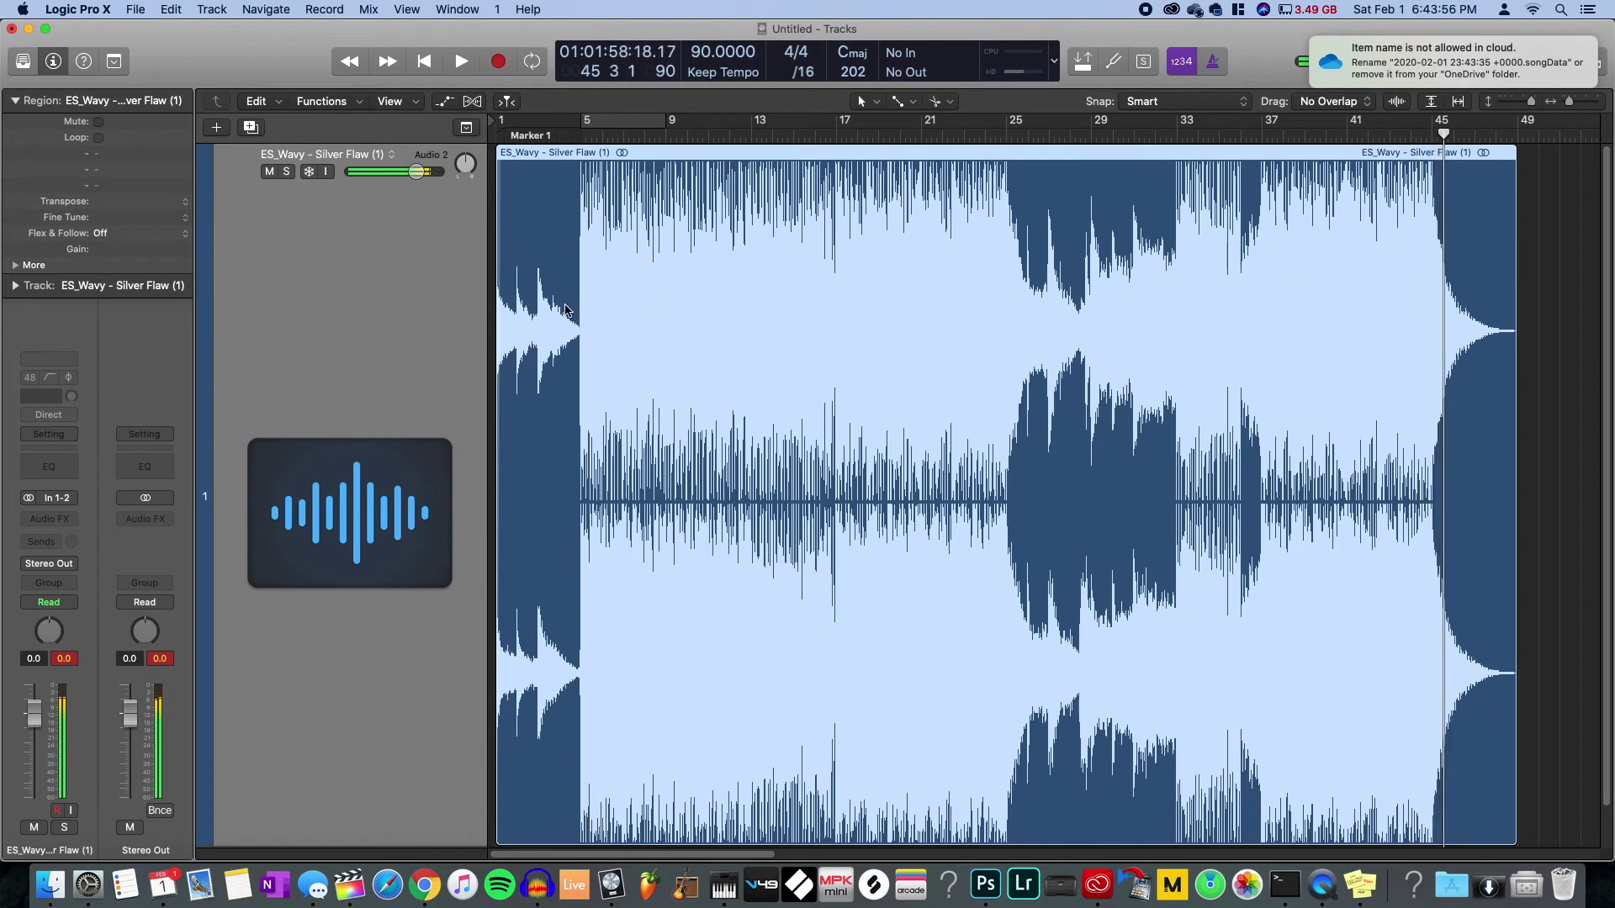
- Duplicate the Wavy region so the copy starts at bar 45, over the original's fading tail
key(z)
drag(529, 265, 767, 259)
key(super+Right)
key(super+Right)
key(super+Right)
key(super+Right)
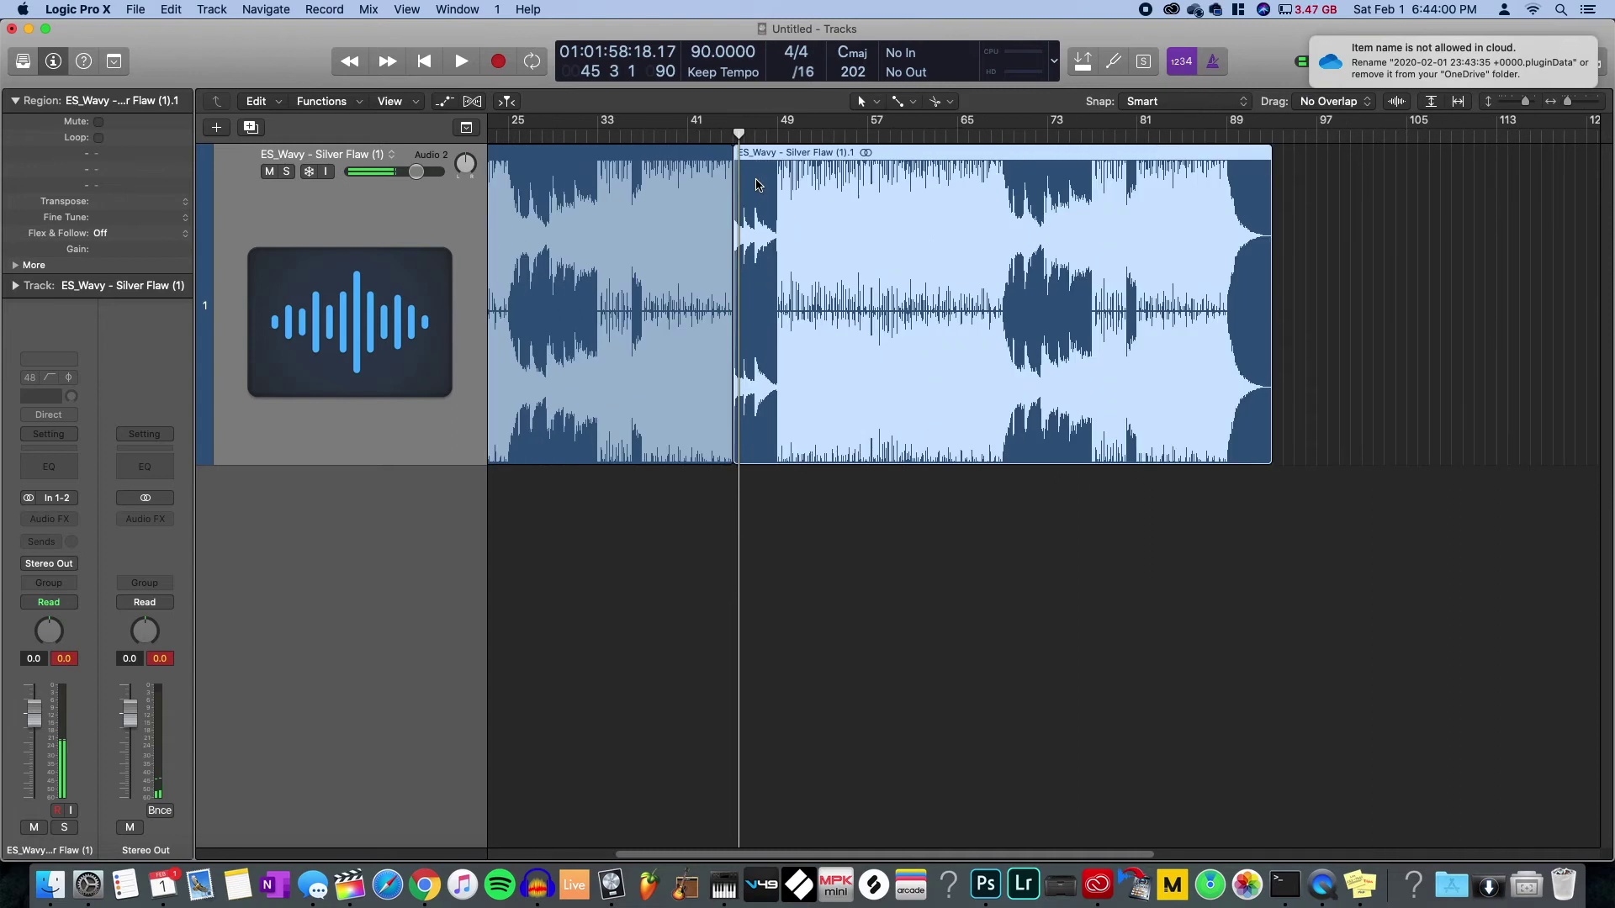
- Play the transition between the original Wavy region and its copy around bar 45
key(space)
key(comma)
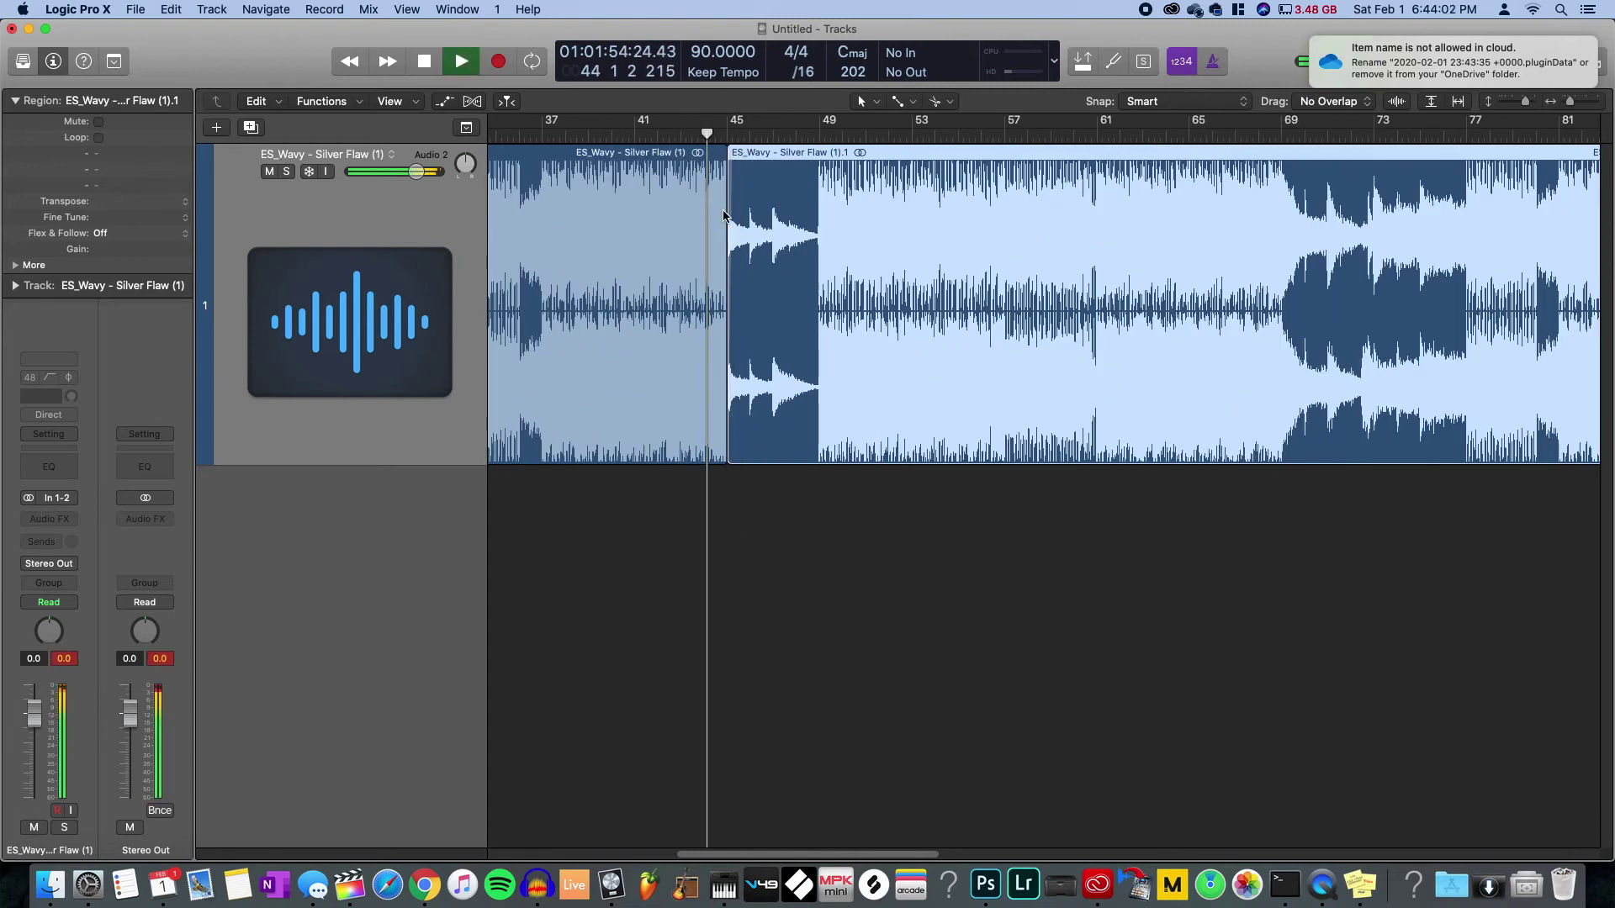
key(super+Right)
key(super+Right)
key(super+Right)
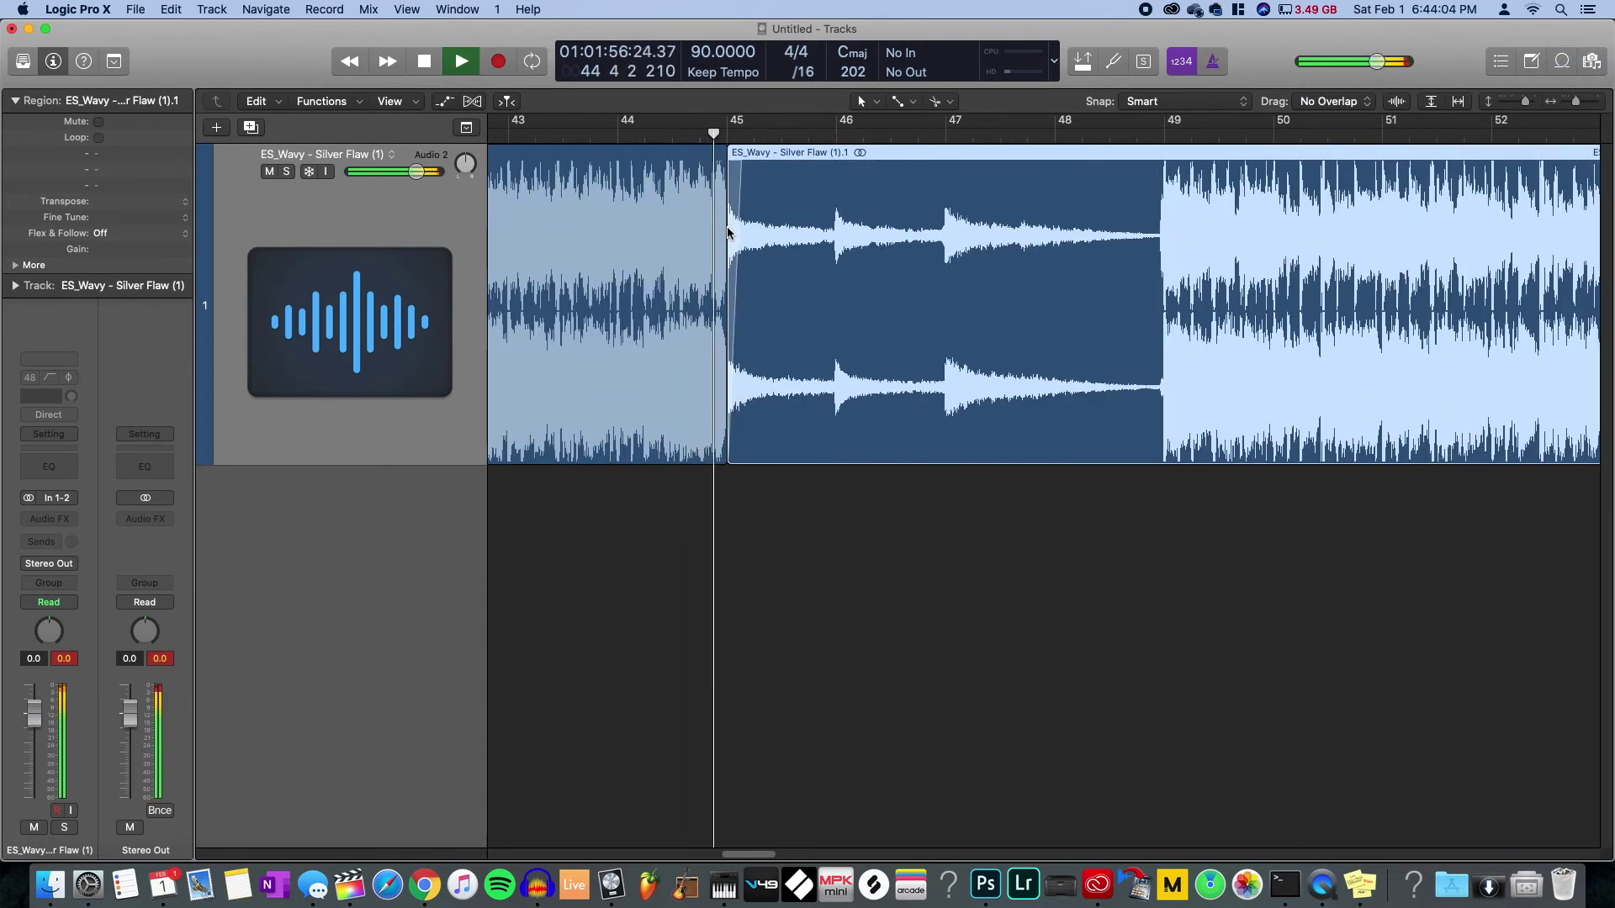
key(space)
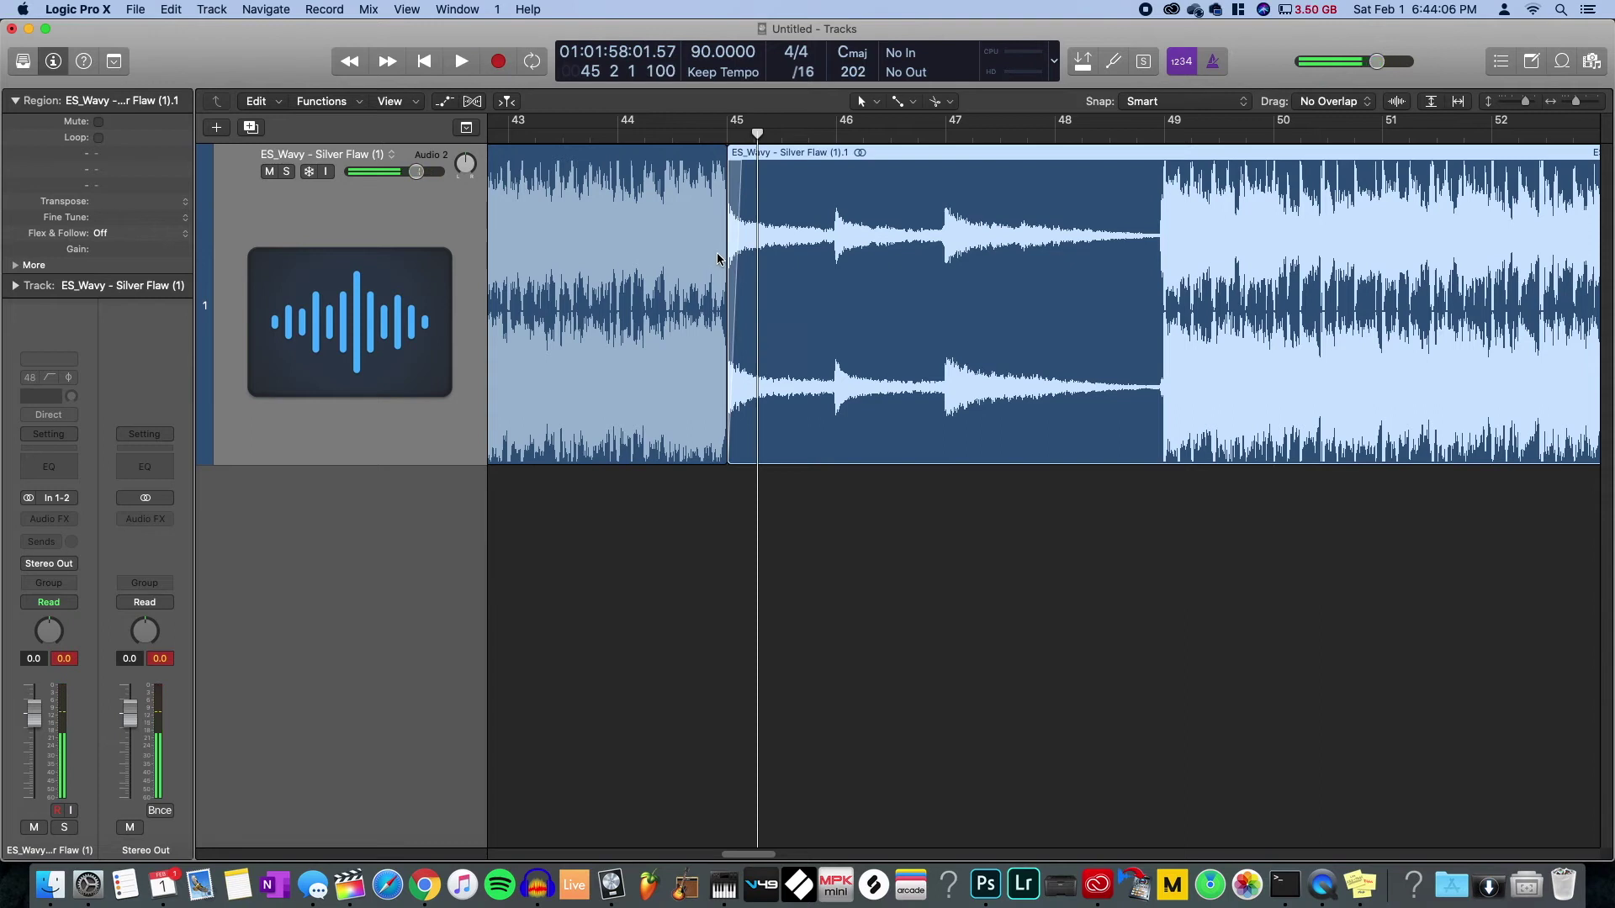
- Widen the crossfade between the two Wavy regions at bar 45 and listen to the transition
drag(719, 259, 746, 259)
key(space)
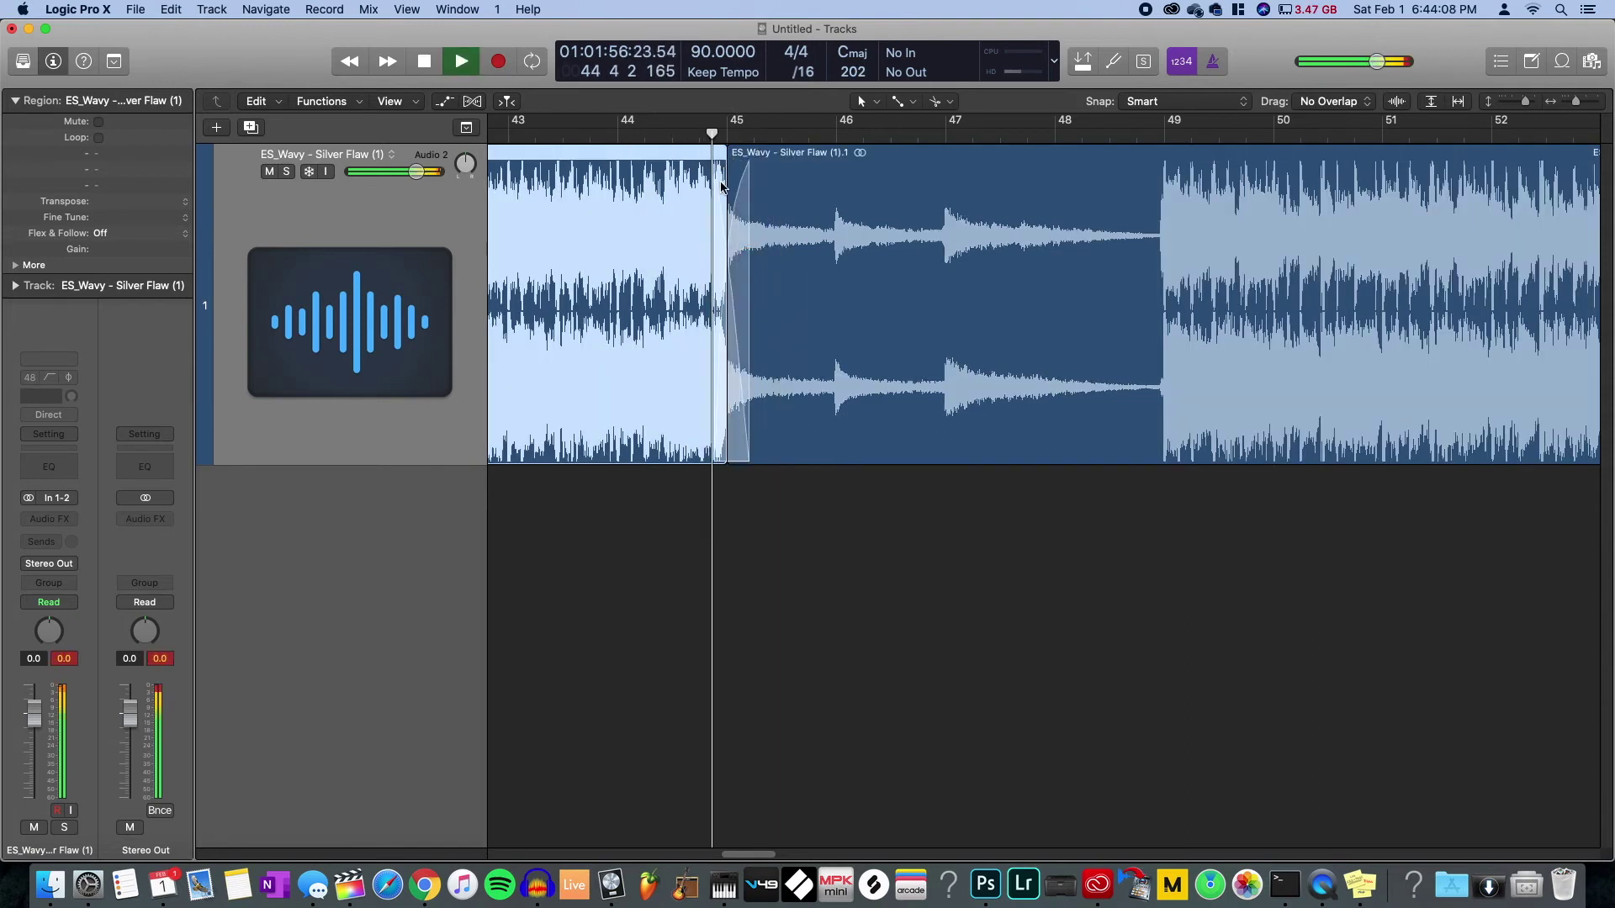
key(space)
click(897, 101)
click(727, 165)
mouse_move(705, 276)
mouse_down()
mouse_move(749, 270)
mouse_move(667, 260)
mouse_move(761, 278)
mouse_up()
key(space)
- Move the junction of the two Wavy regions to bar 46, with a crossfade across it, and listen to the transition
key(super+Right)
click(843, 152)
drag(843, 151, 1006, 178)
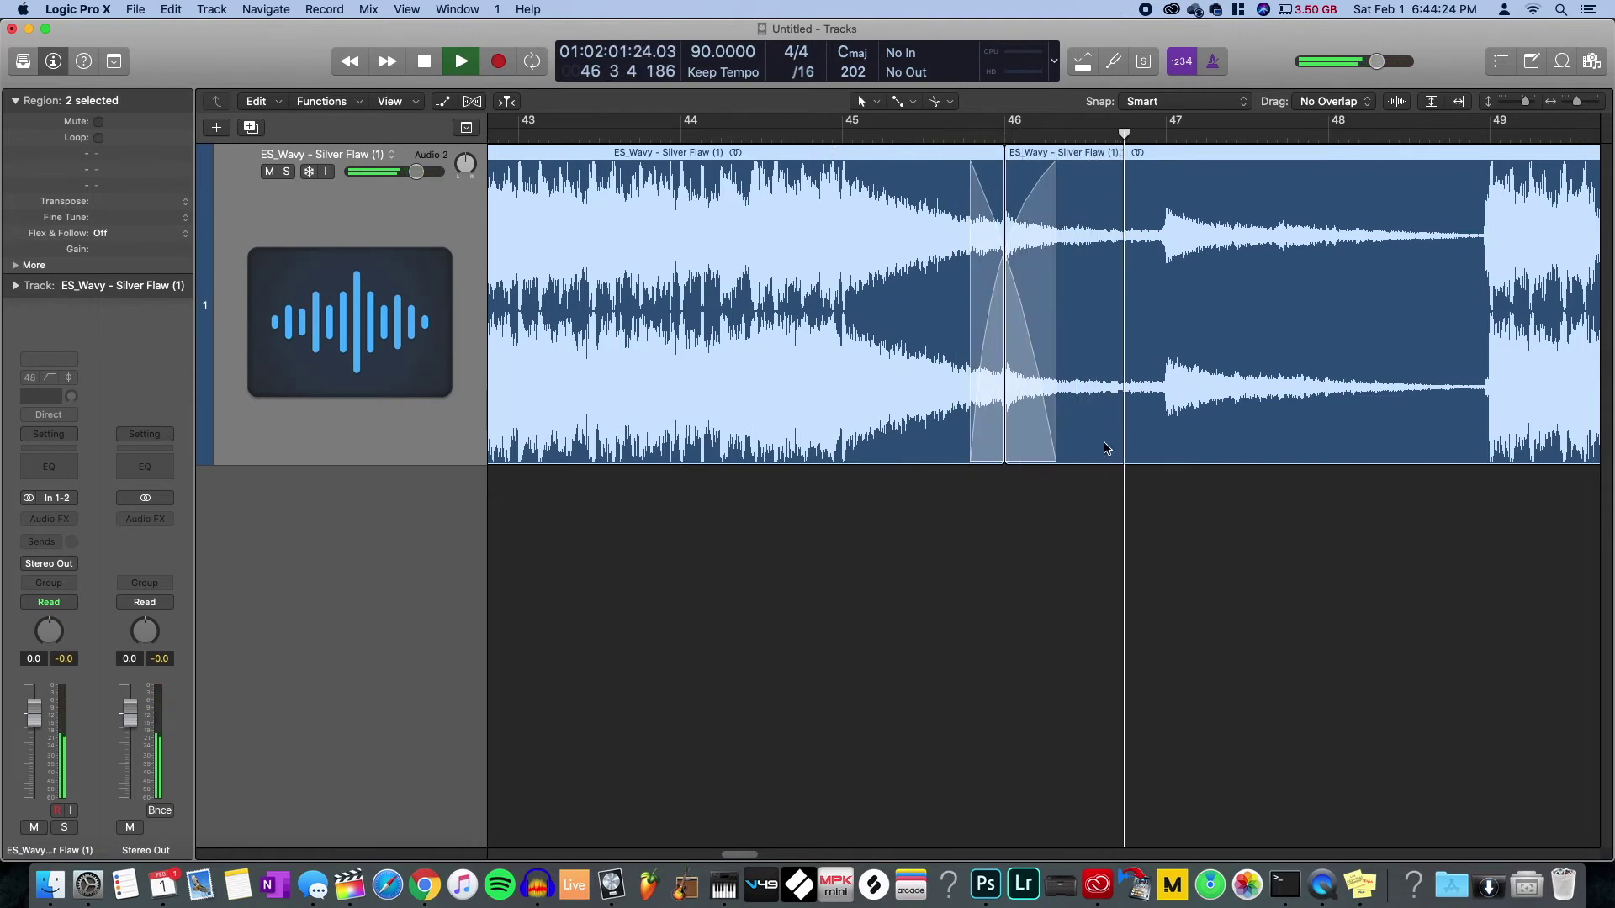
click(670, 136)
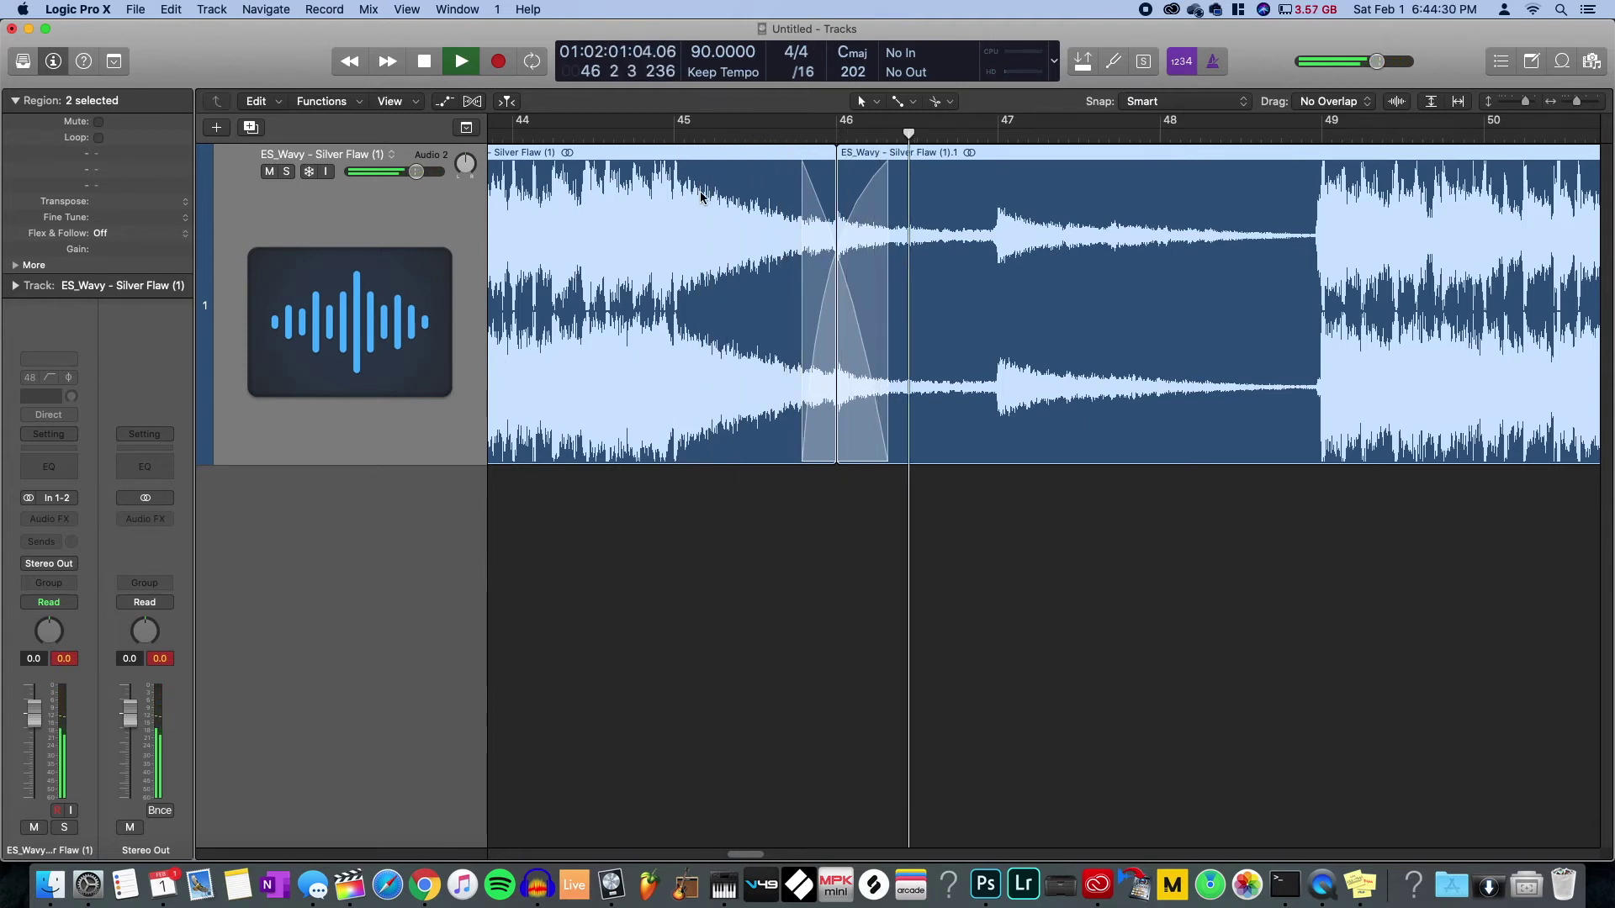
scroll(740, 202, down, 10)
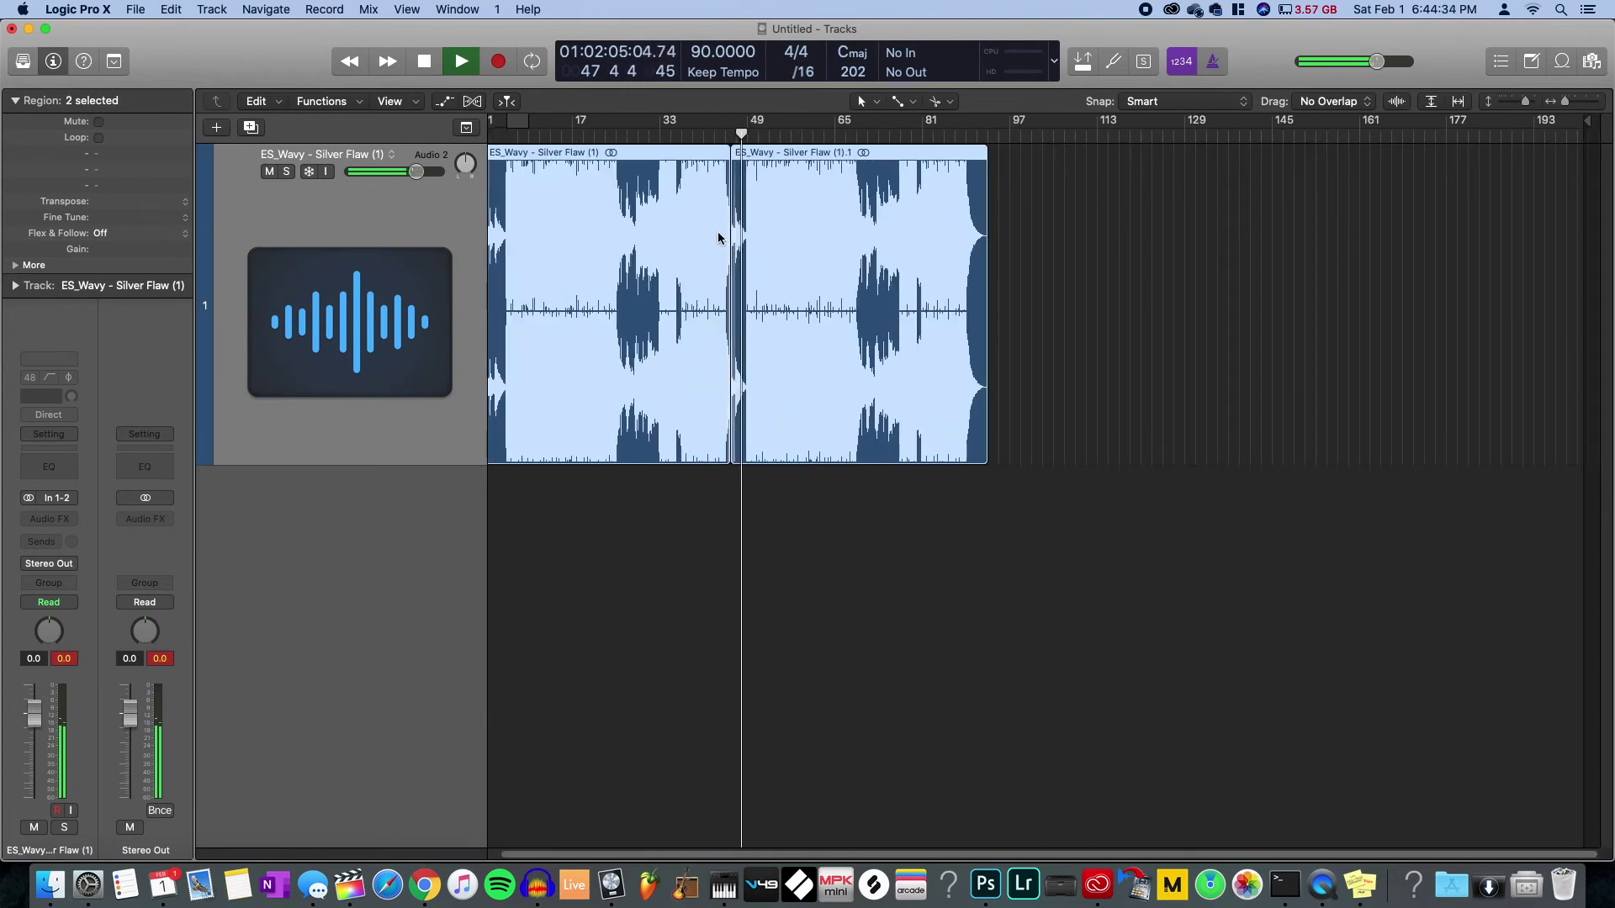
scroll(719, 238, up, 5)
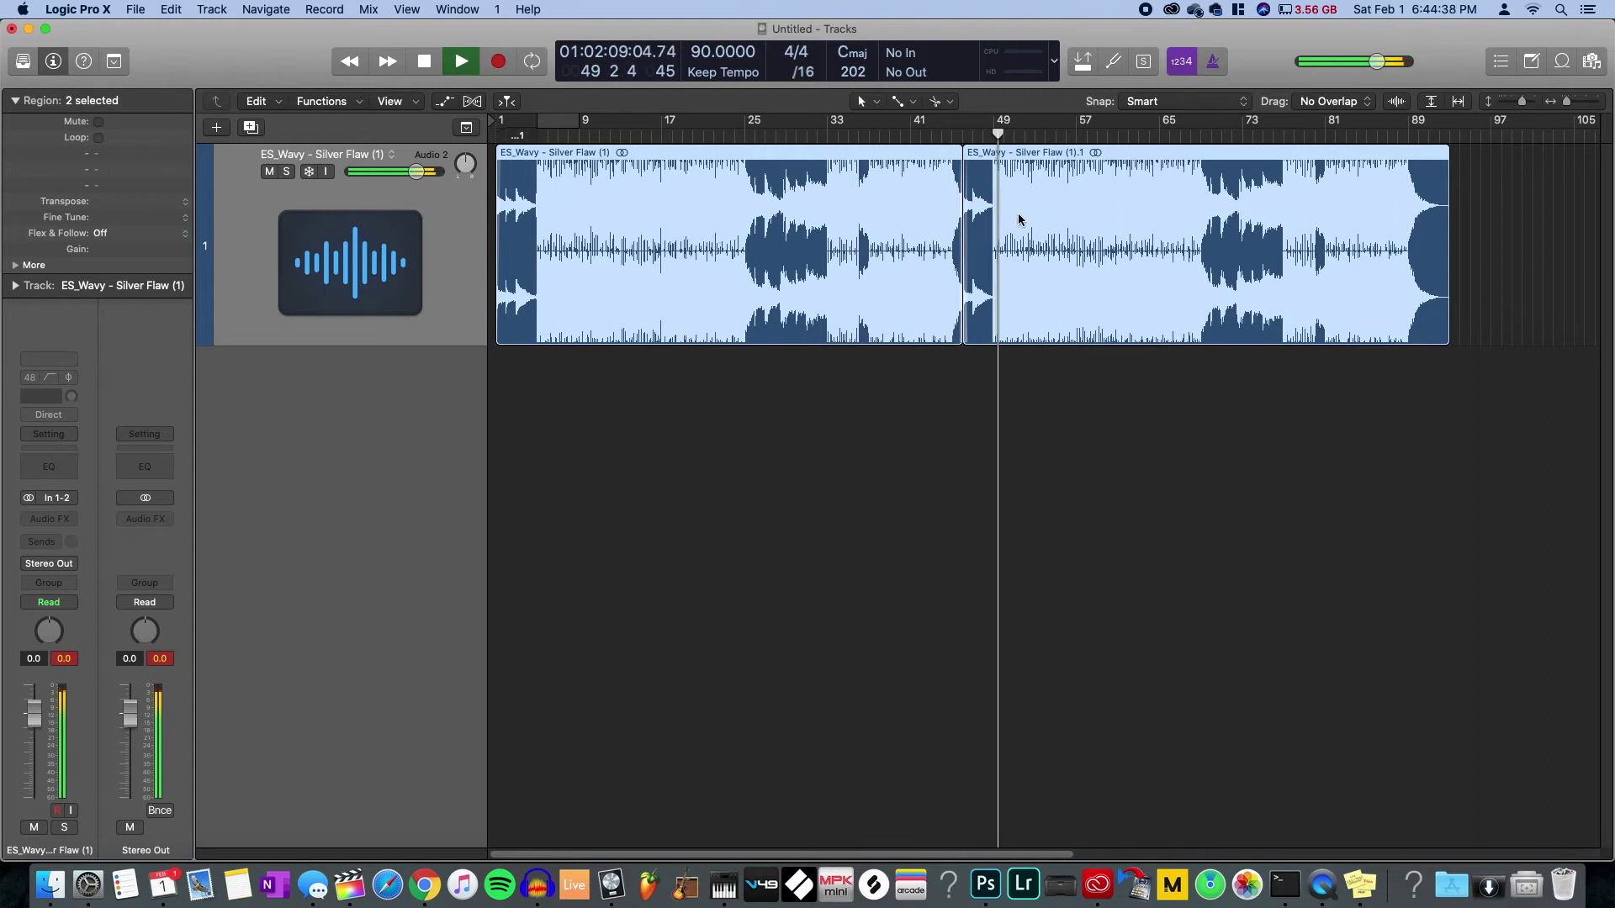
key(space)
- Examine how the copied Wavy region's beat lines up with bar 49 and play it from there
scroll(992, 175, up, 10)
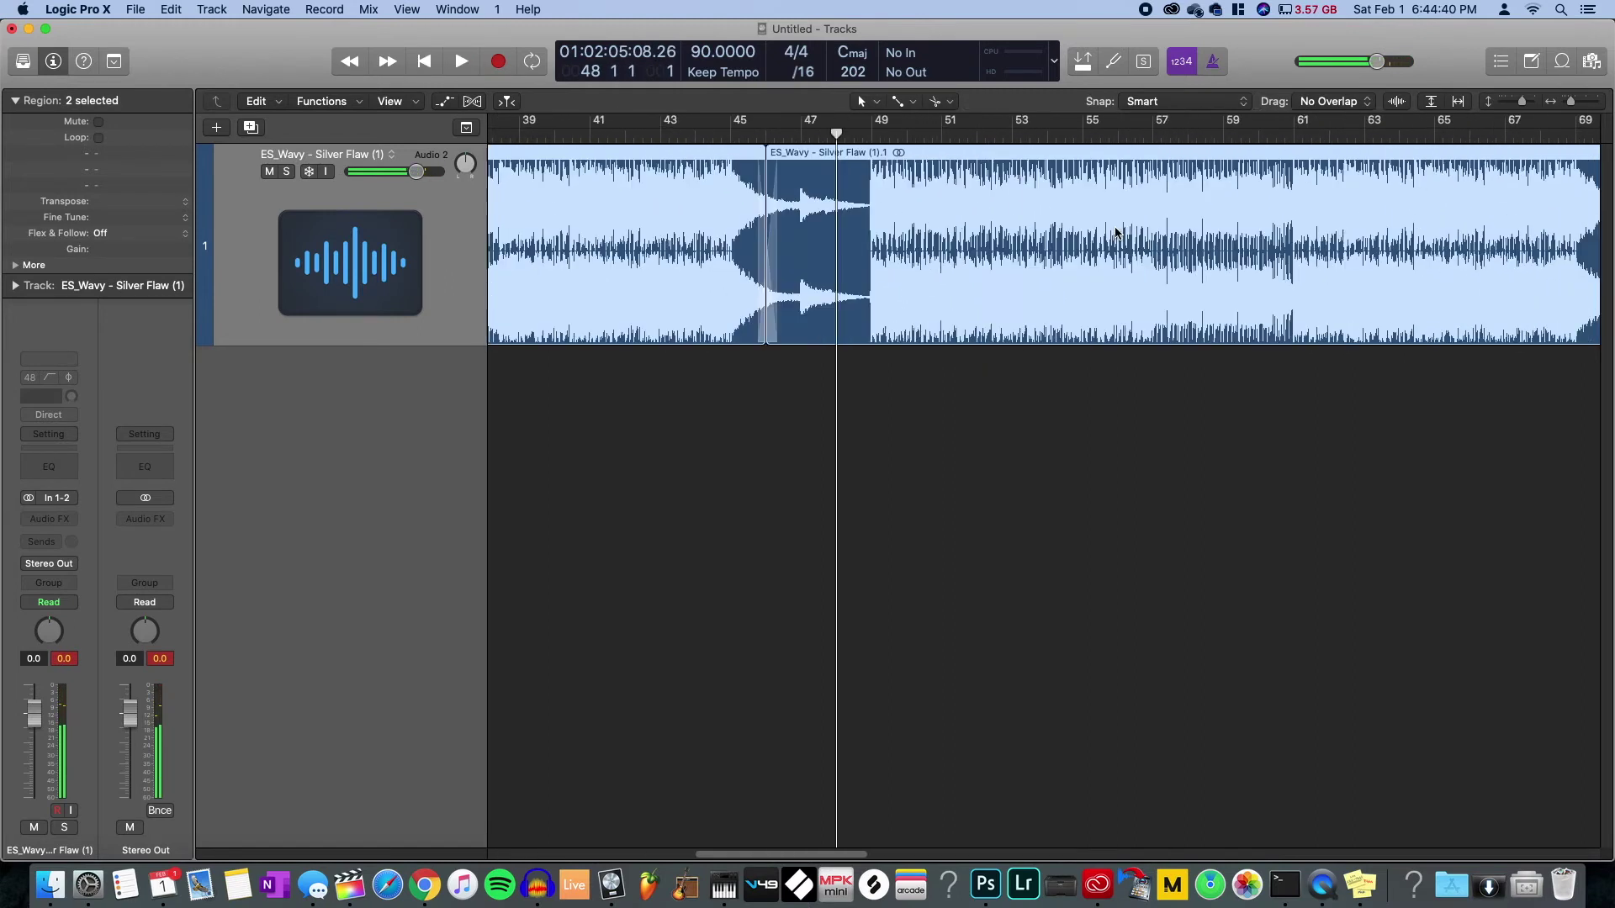
click(729, 134)
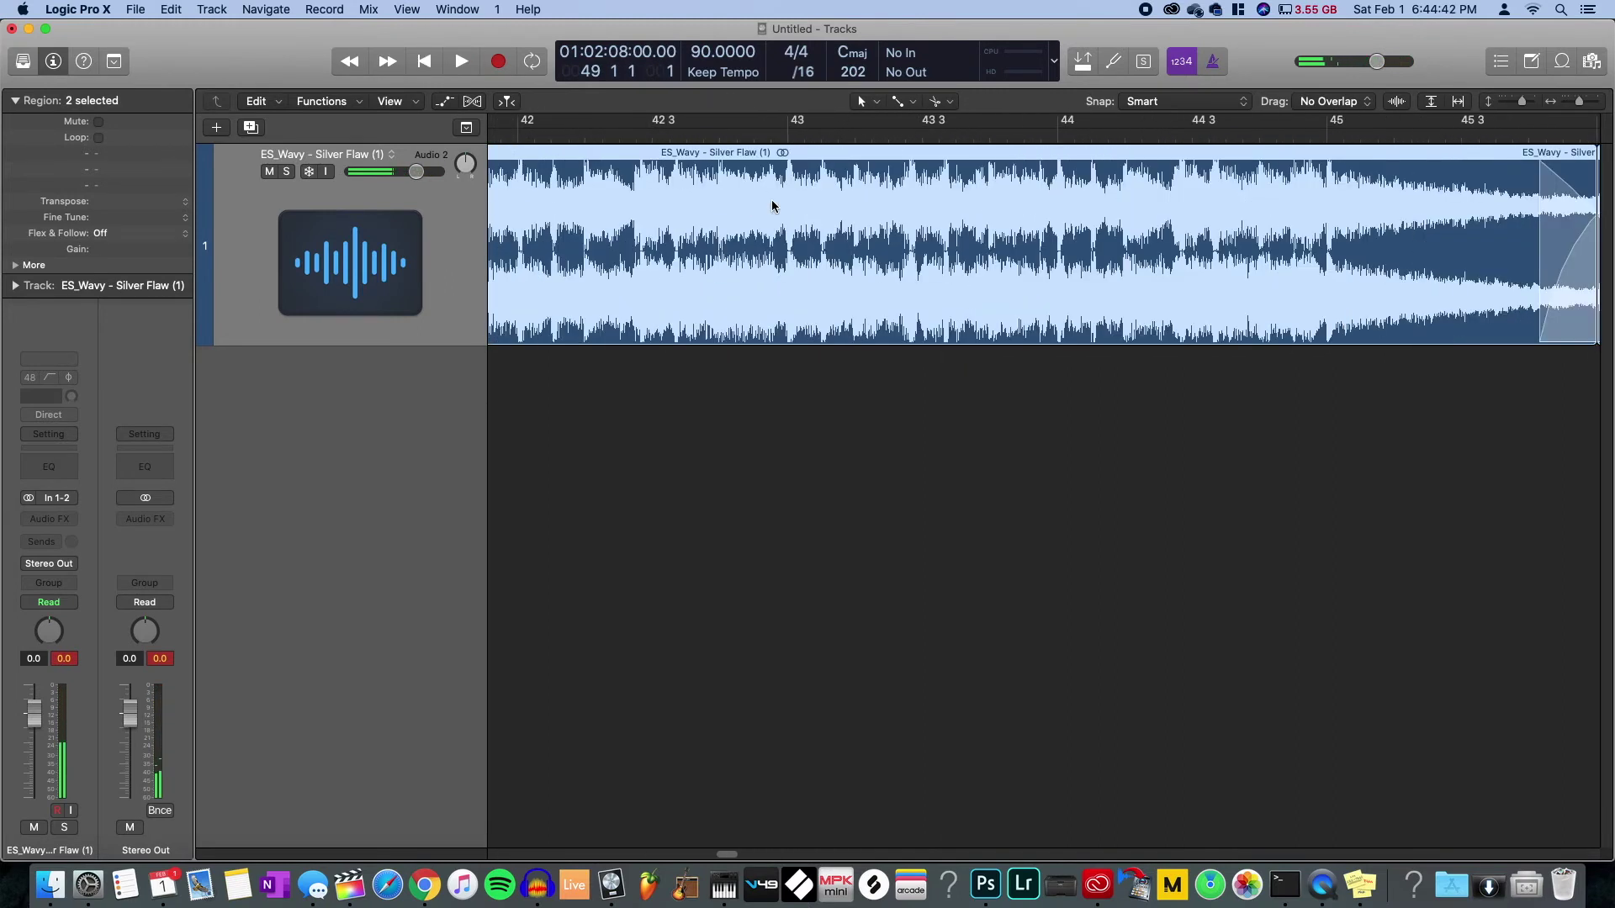
scroll(1111, 212, up, 10)
scroll(1093, 213, left, 5)
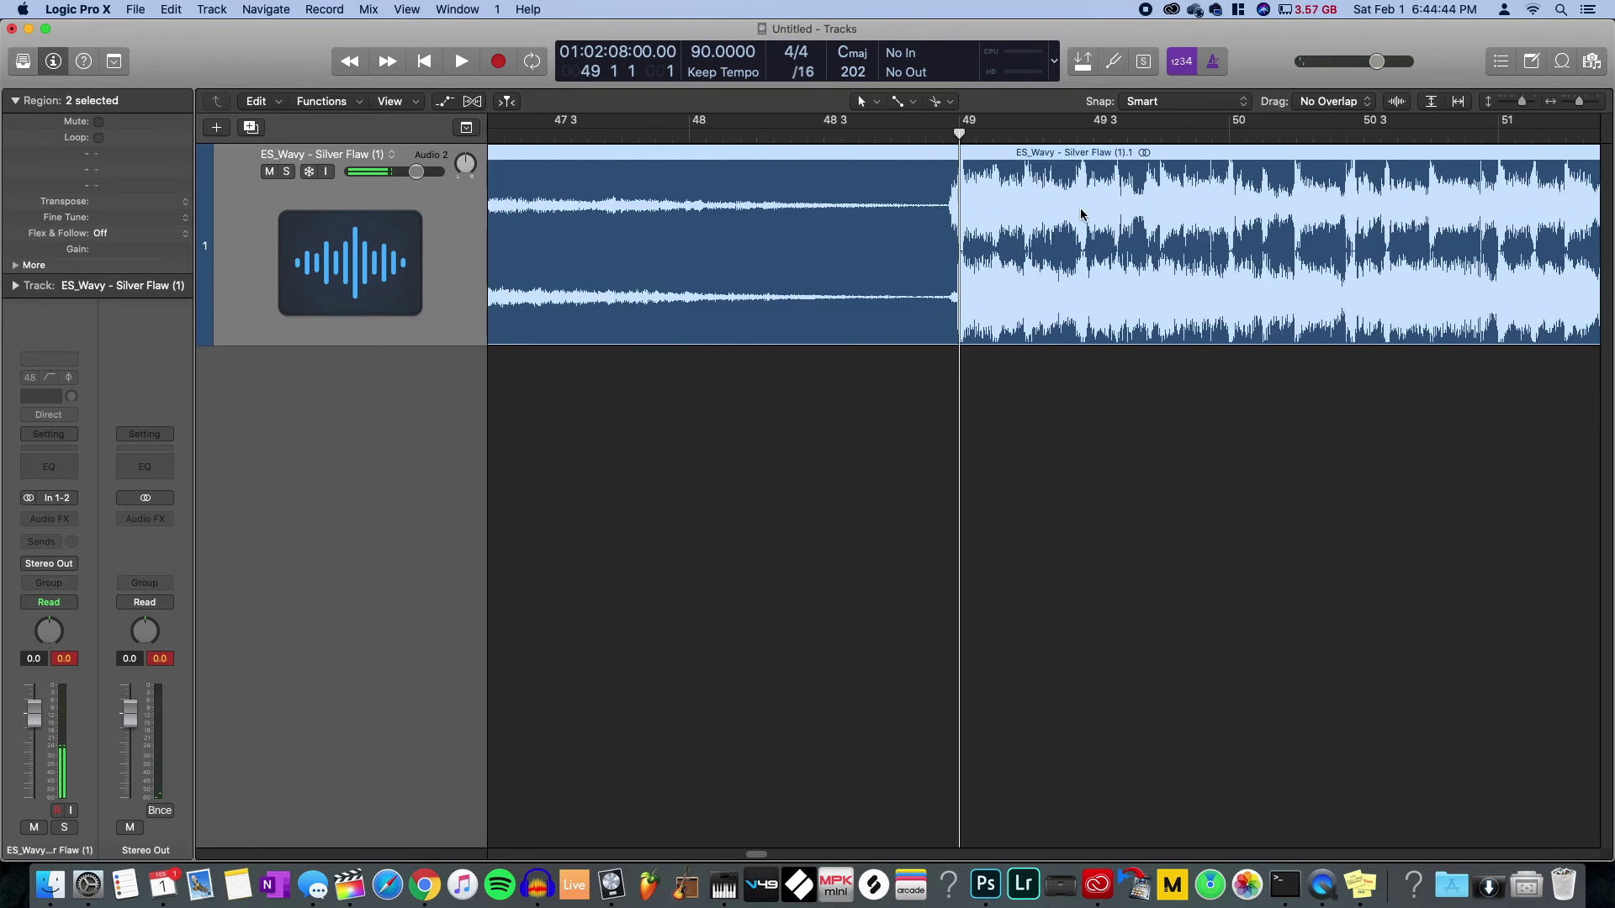
scroll(984, 206, up, 2)
key(space)
key(space)
scroll(972, 192, down, 15)
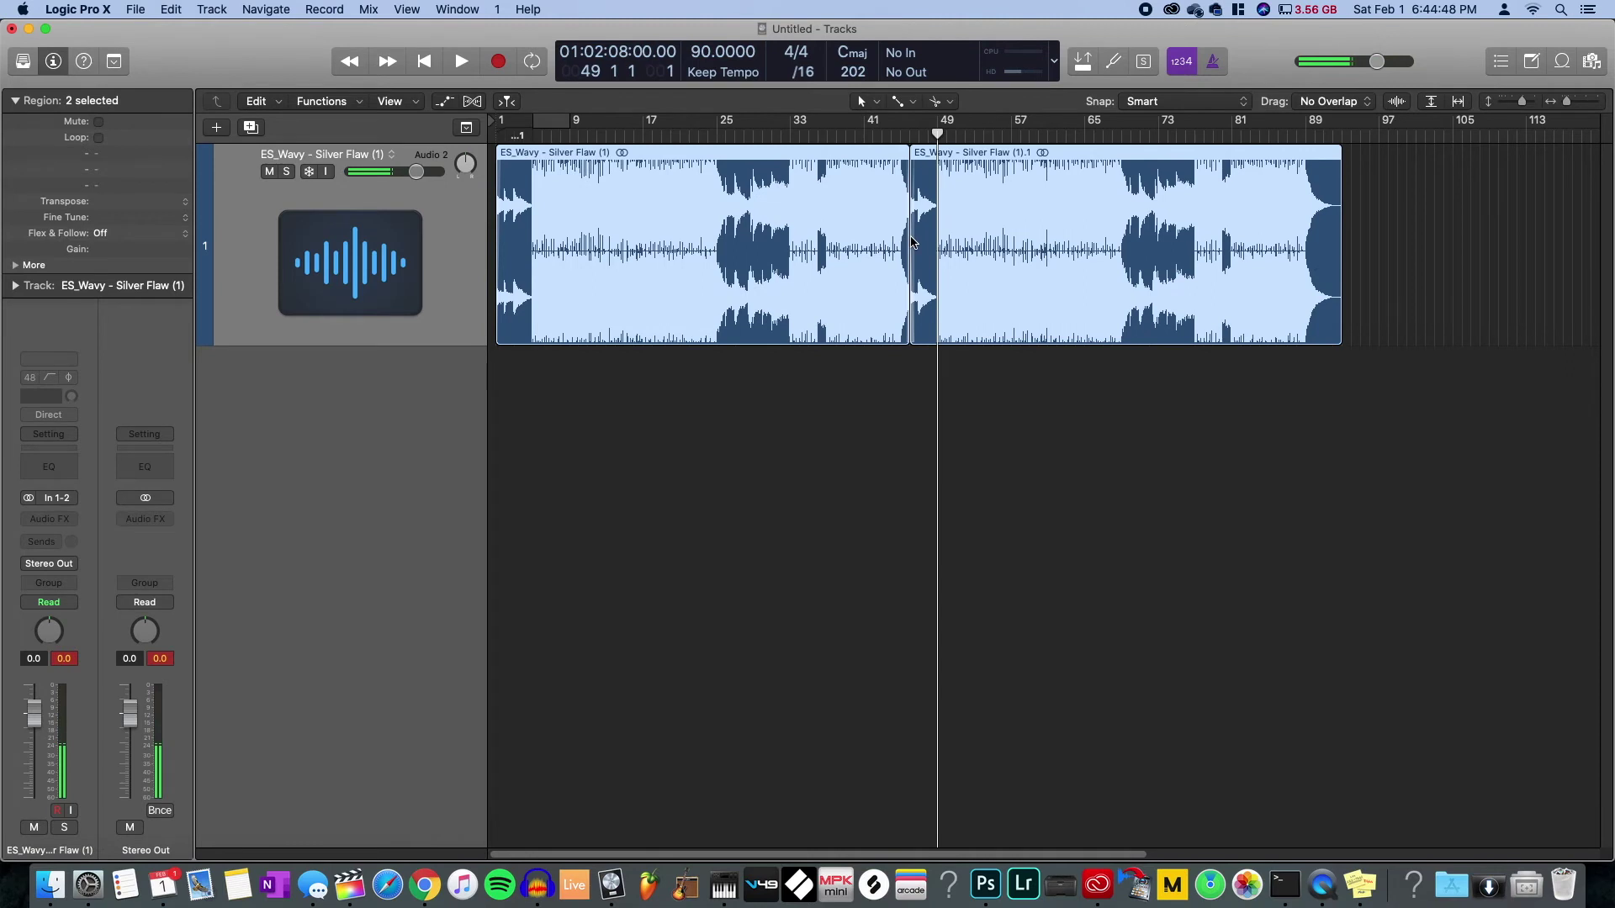
scroll(907, 242, down, 3)
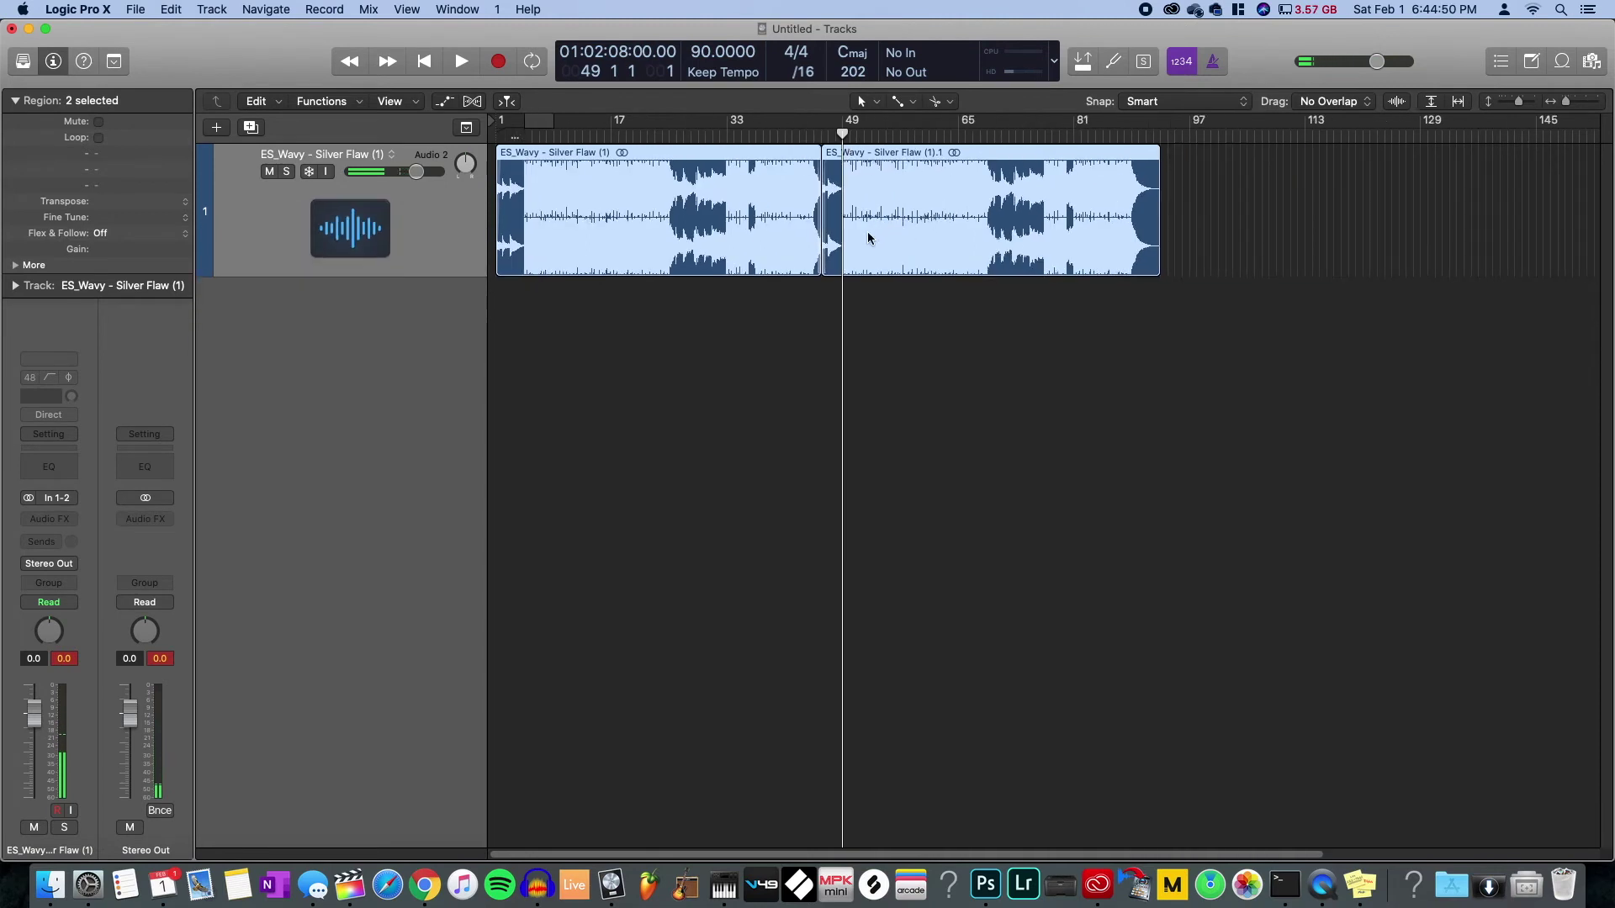
click(862, 315)
drag(642, 245, 1200, 263)
click(1130, 137)
key(super+z)
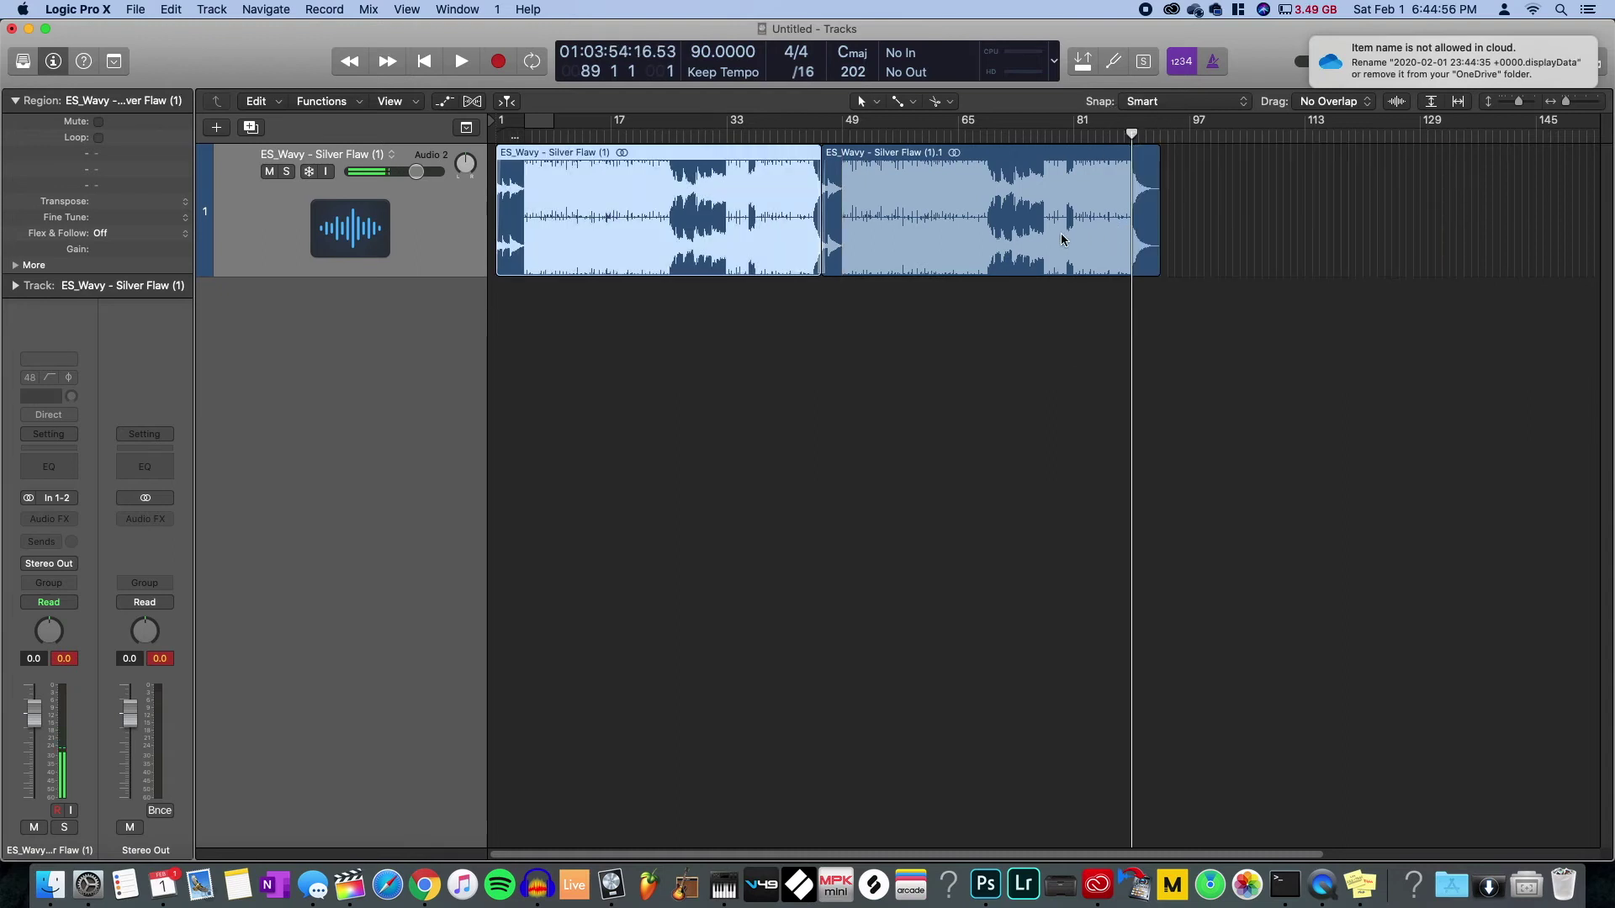
- Duplicate the second Wavy region so the new copy starts at bar 90, directly following it
drag(856, 218, 1172, 246)
click(1153, 312)
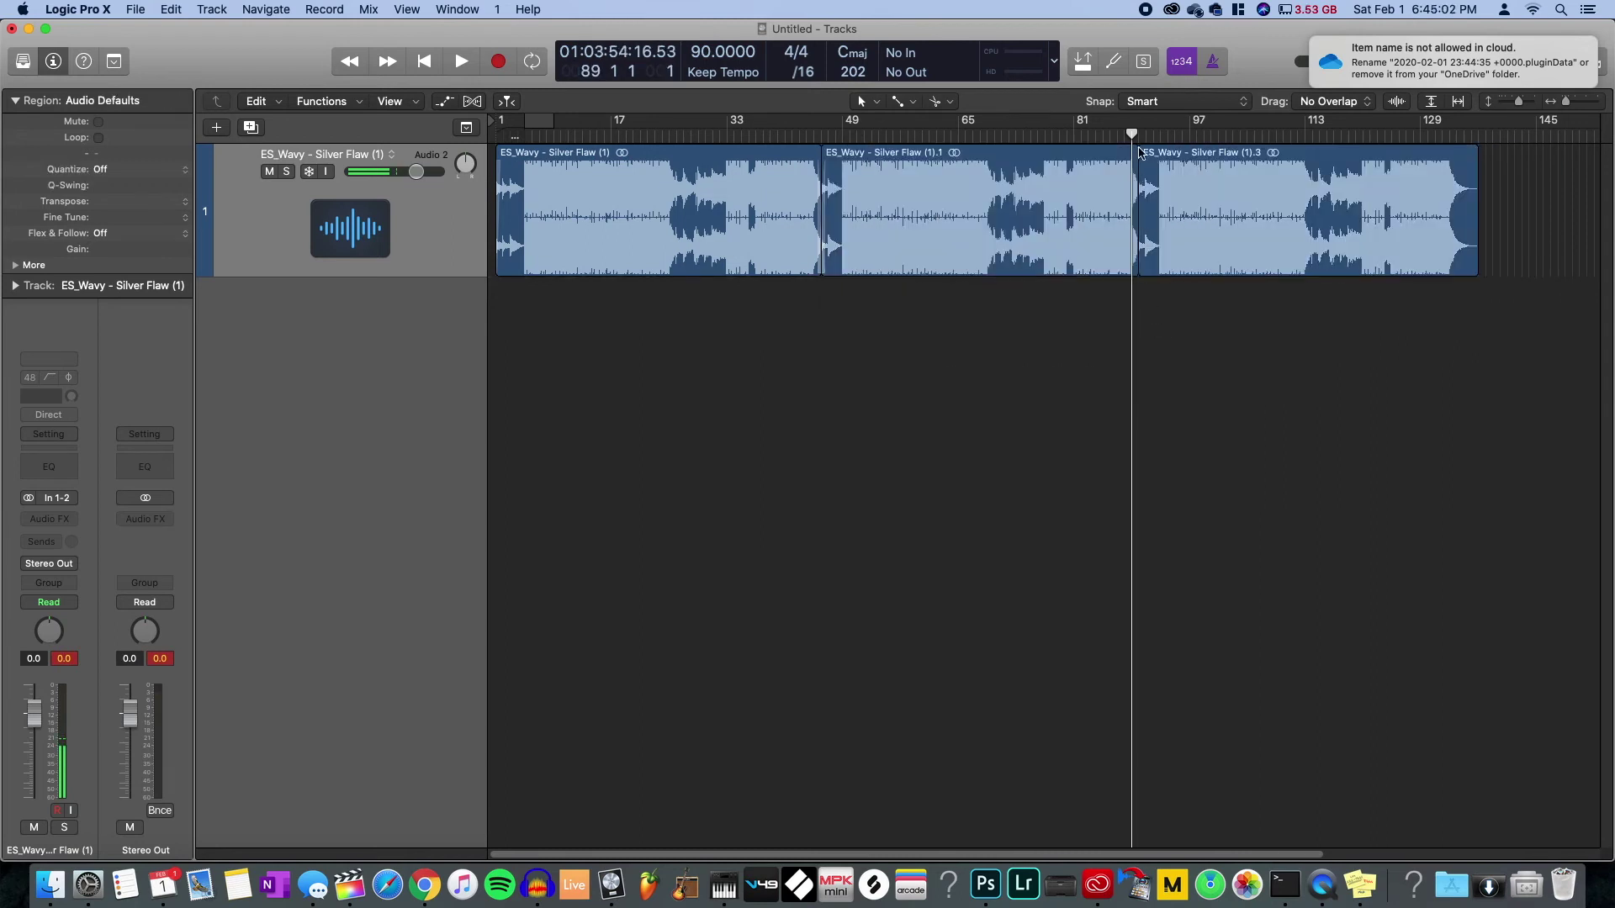
- Crossfade the second and third Wavy regions across their junction at bar 90 and play the transition
key(z)
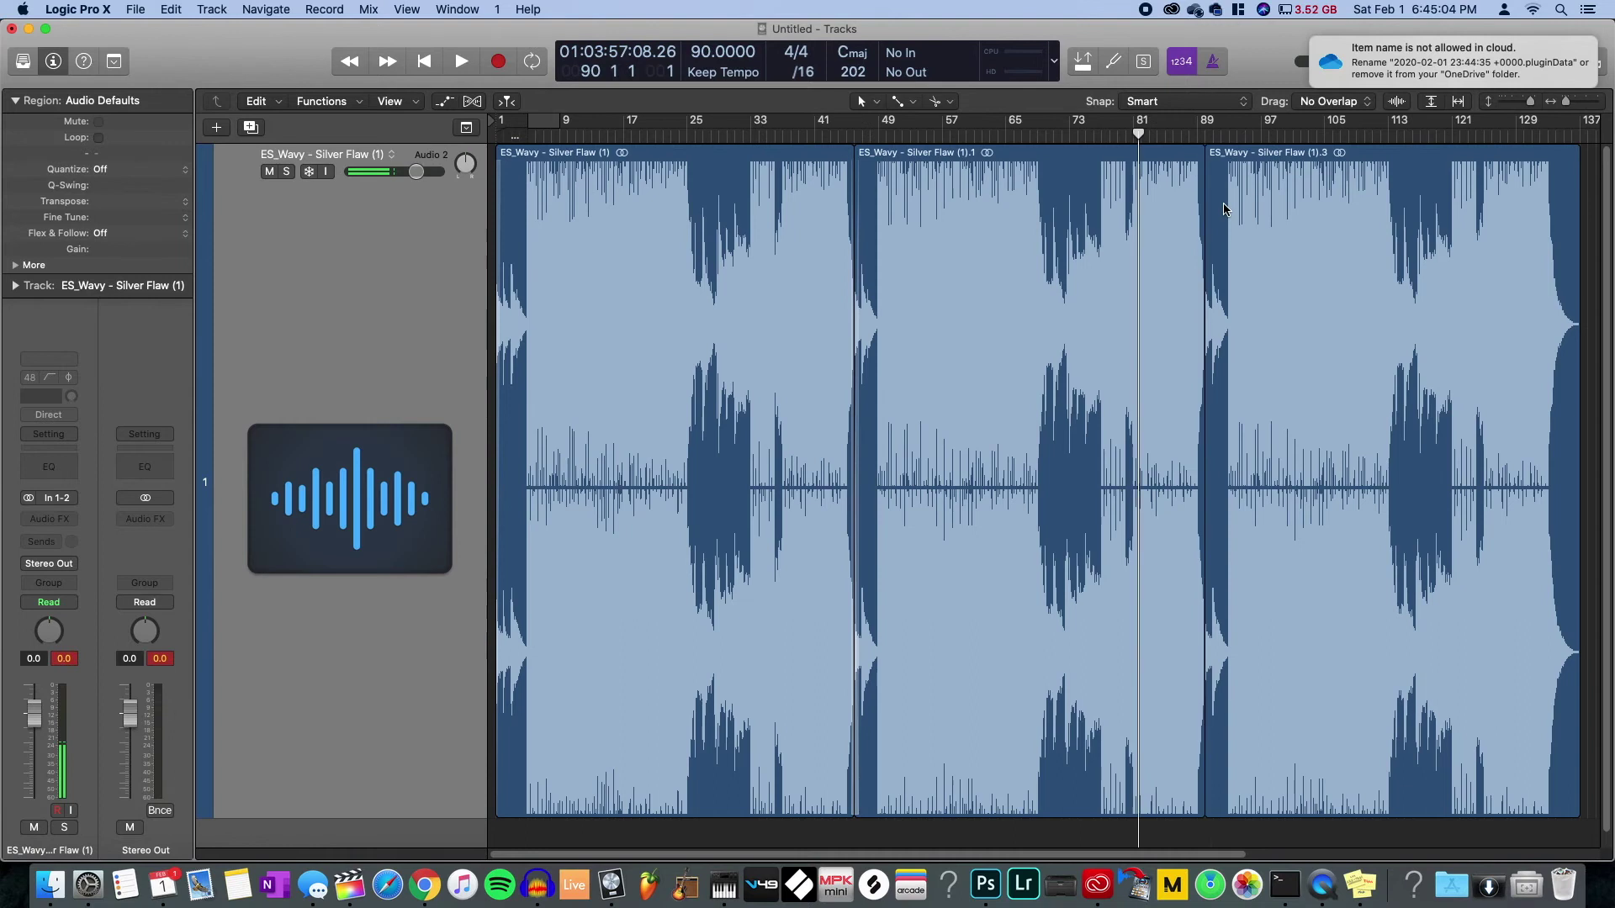
key(super+Right)
key(super+Right)
key(super+Right)
key(super+Right)
key(super+Right)
key(super+Right)
key(super+Right)
key(super+Right)
drag(1101, 215, 1230, 215)
double_click(1065, 135)
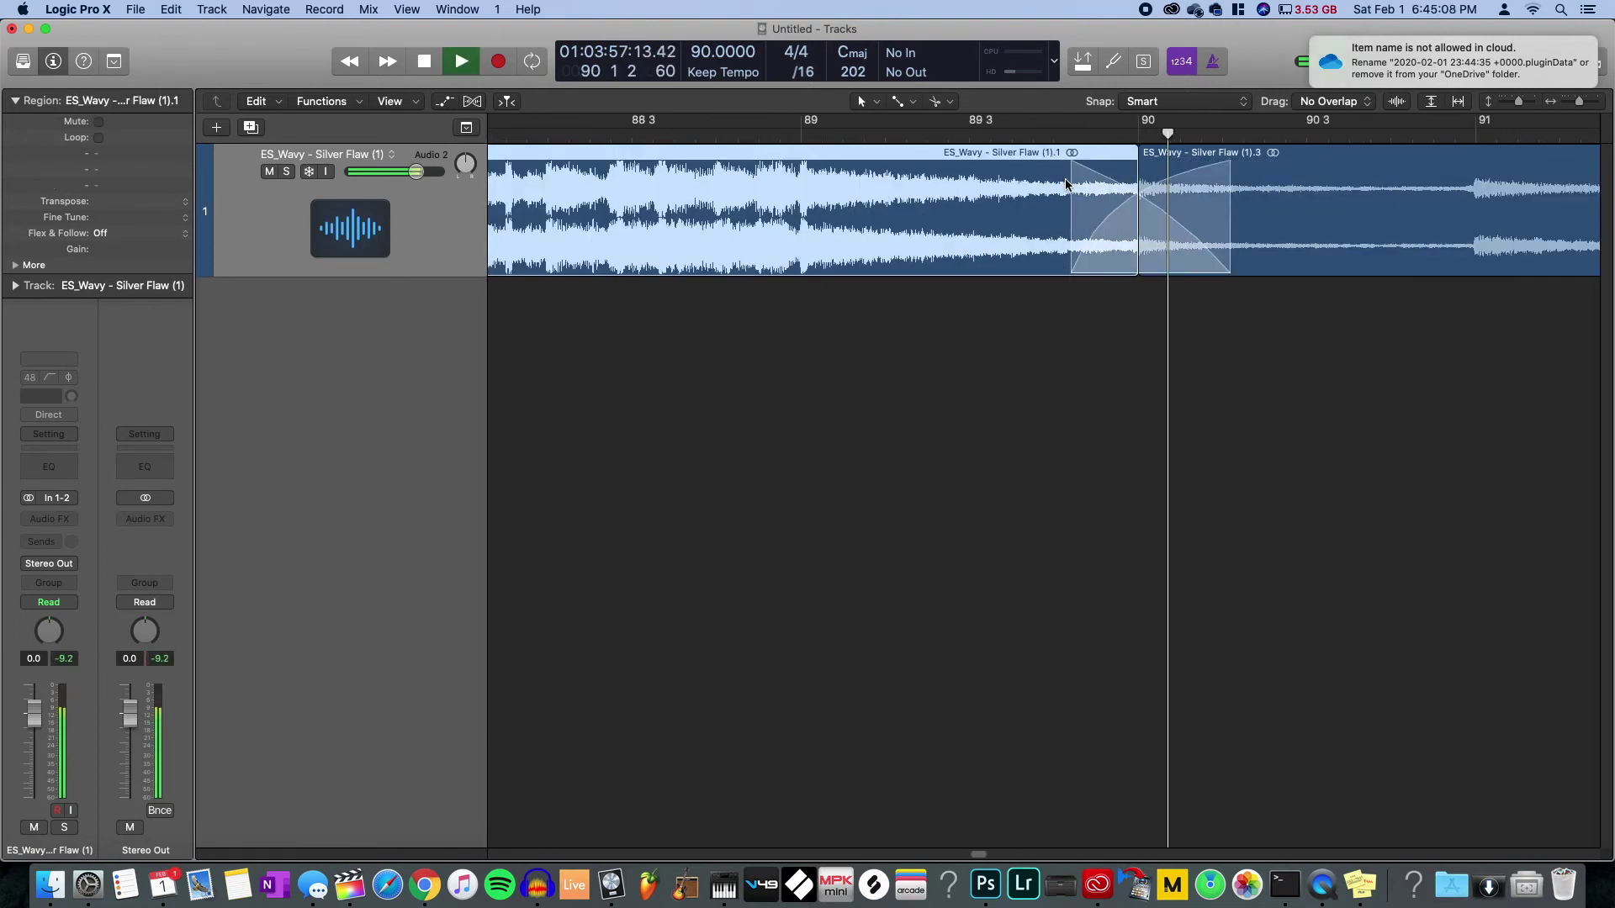
key(super+Left)
key(space)
- Deselect the regions and move the playhead further into the third Wavy region
key(super+Left)
key(super+Left)
key(super+Left)
key(super+Left)
key(super+Left)
key(super+Left)
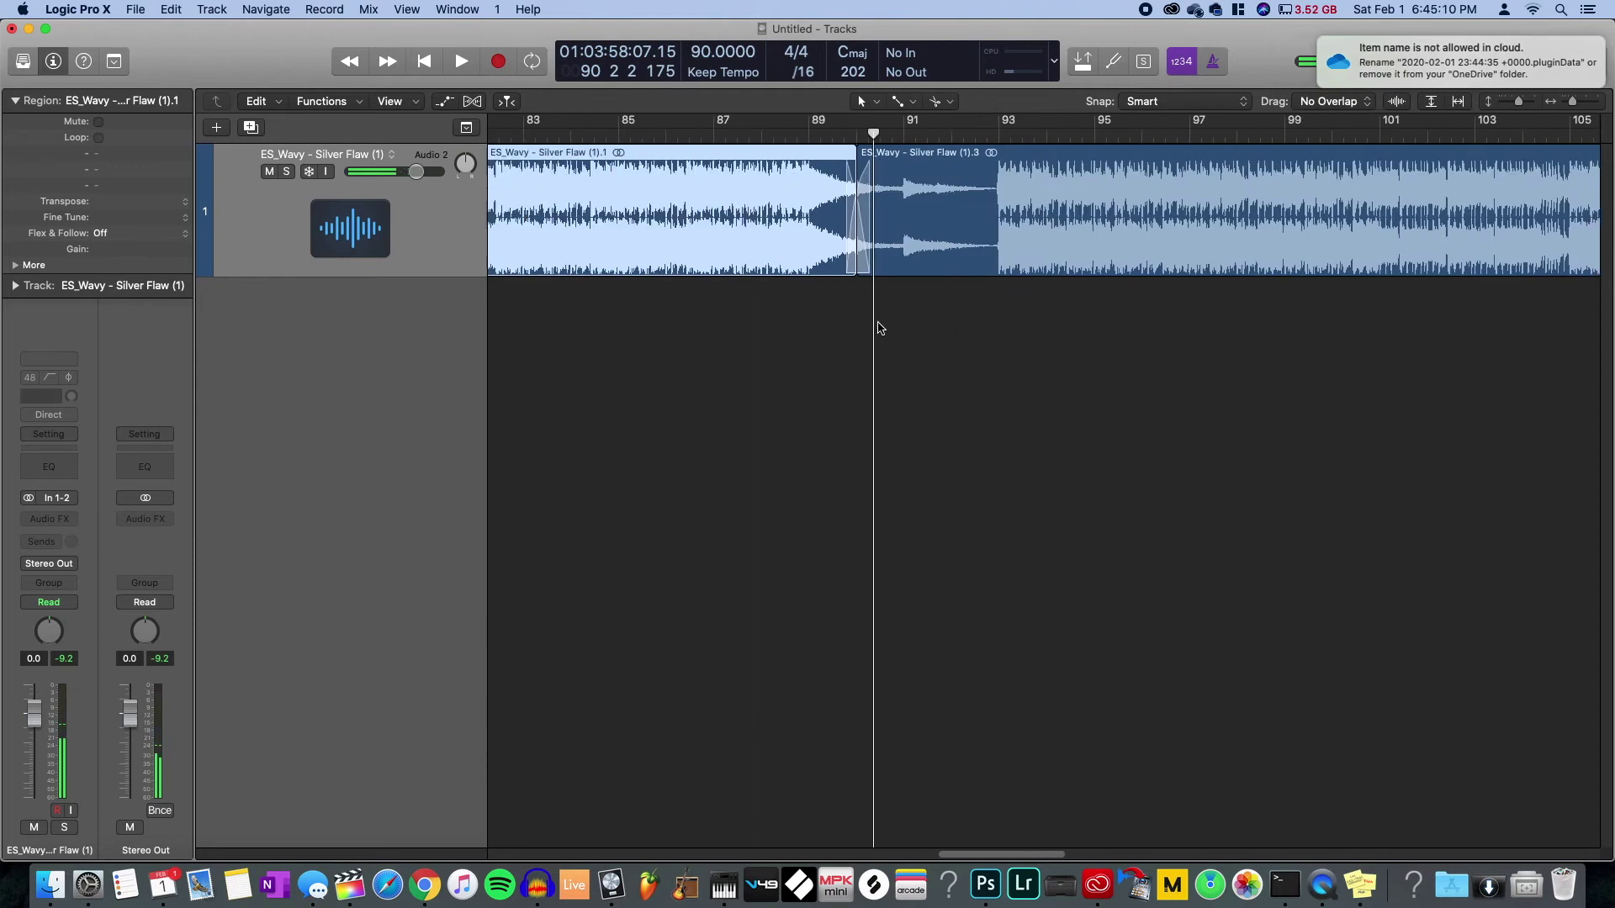
click(894, 287)
drag(998, 139, 1096, 137)
- Switch to Final Cut Pro and scrub through the last seconds of the talking-head clip
key(super+Tab)
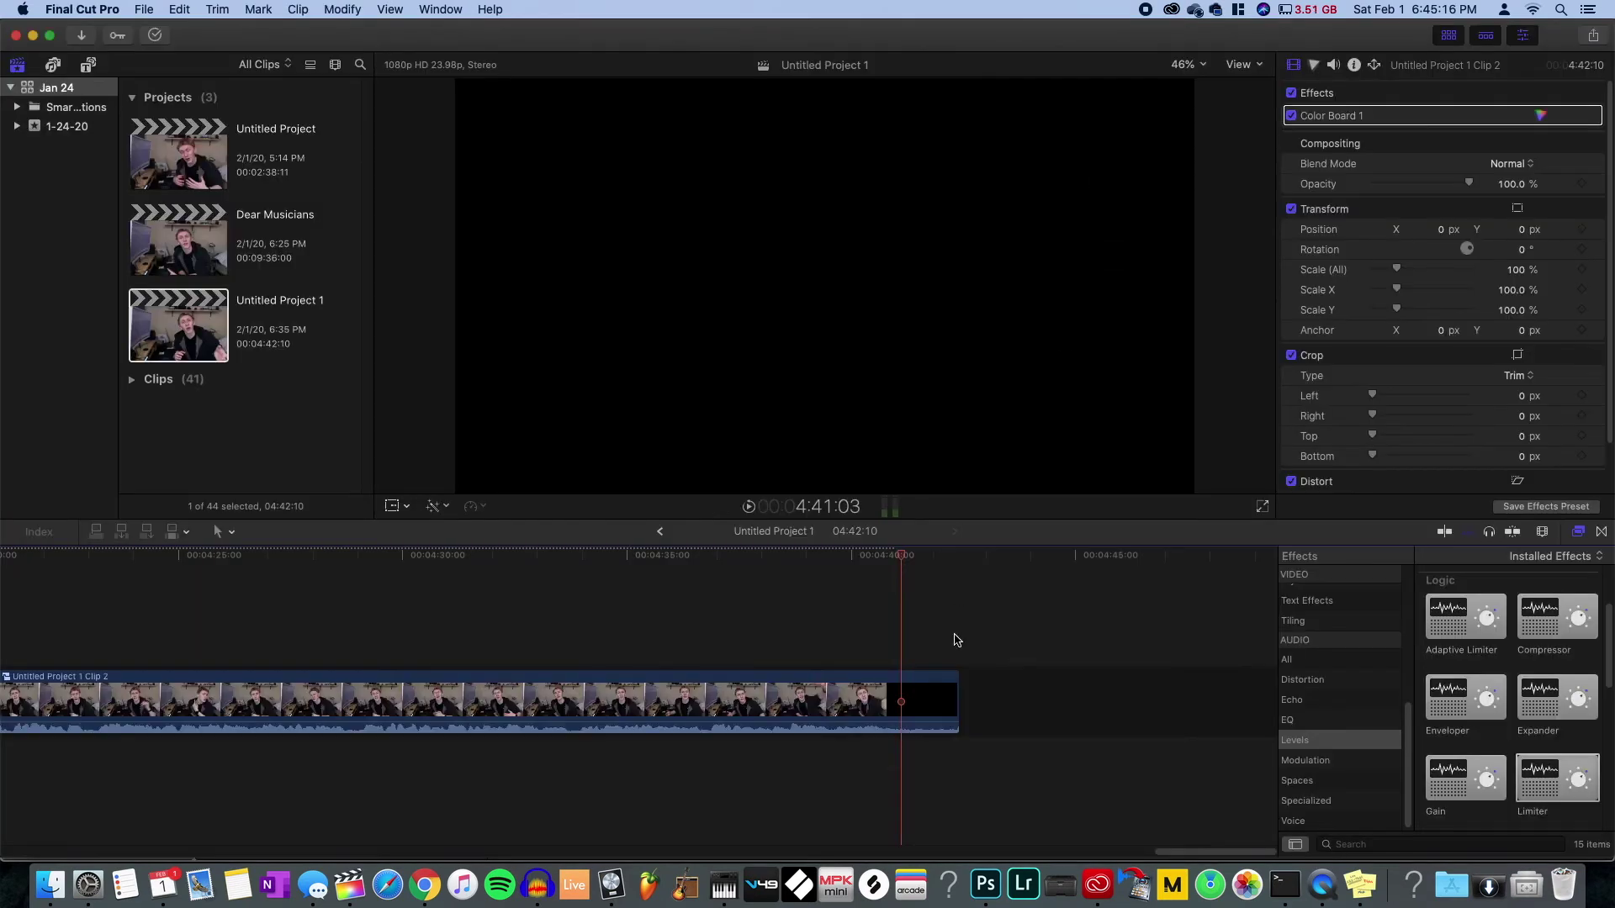
drag(904, 557, 482, 589)
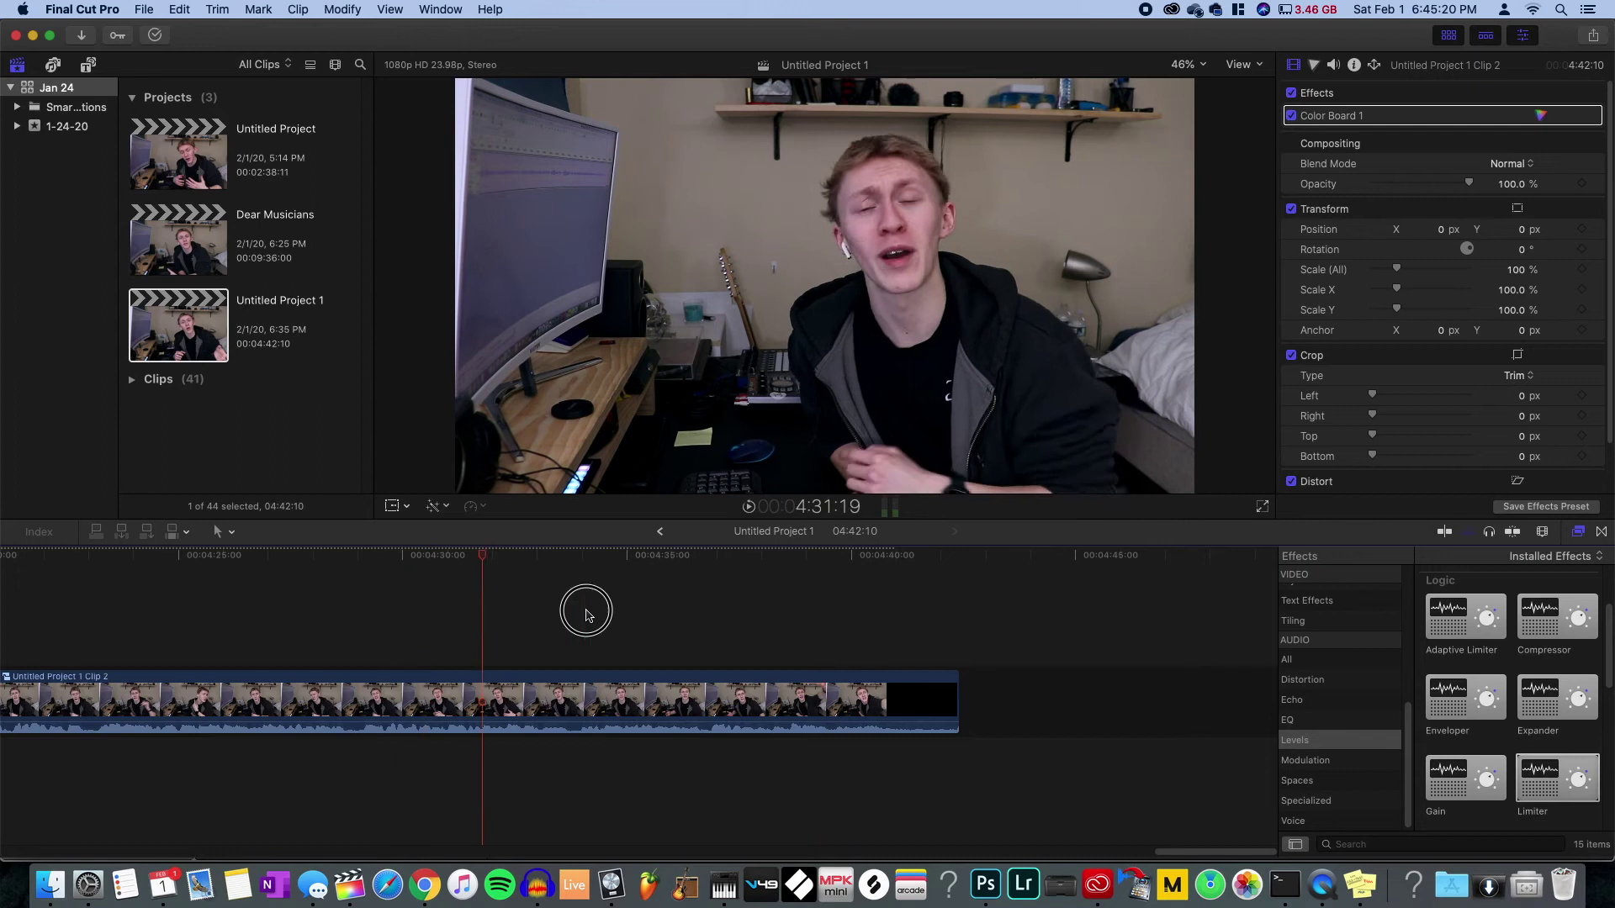
drag(586, 613, 841, 613)
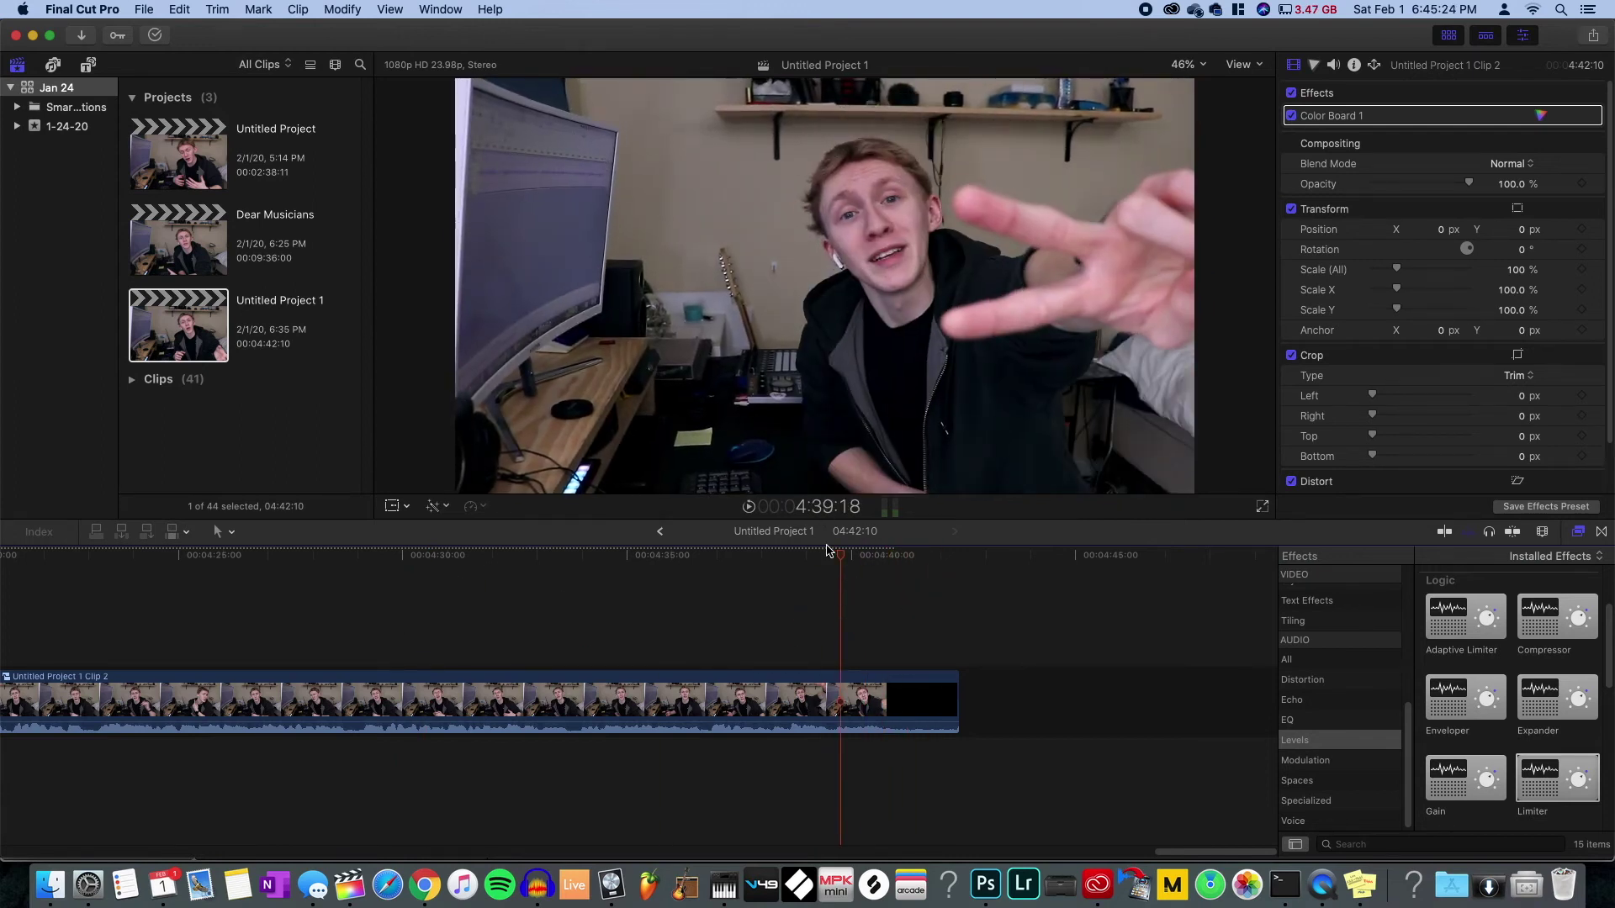
drag(841, 558, 916, 567)
- Switch back to Logic Pro X and place the playhead at bar 116
key(super+Tab)
mouse_move(1103, 136)
mouse_down()
mouse_move(976, 155)
mouse_move(1126, 153)
mouse_up()
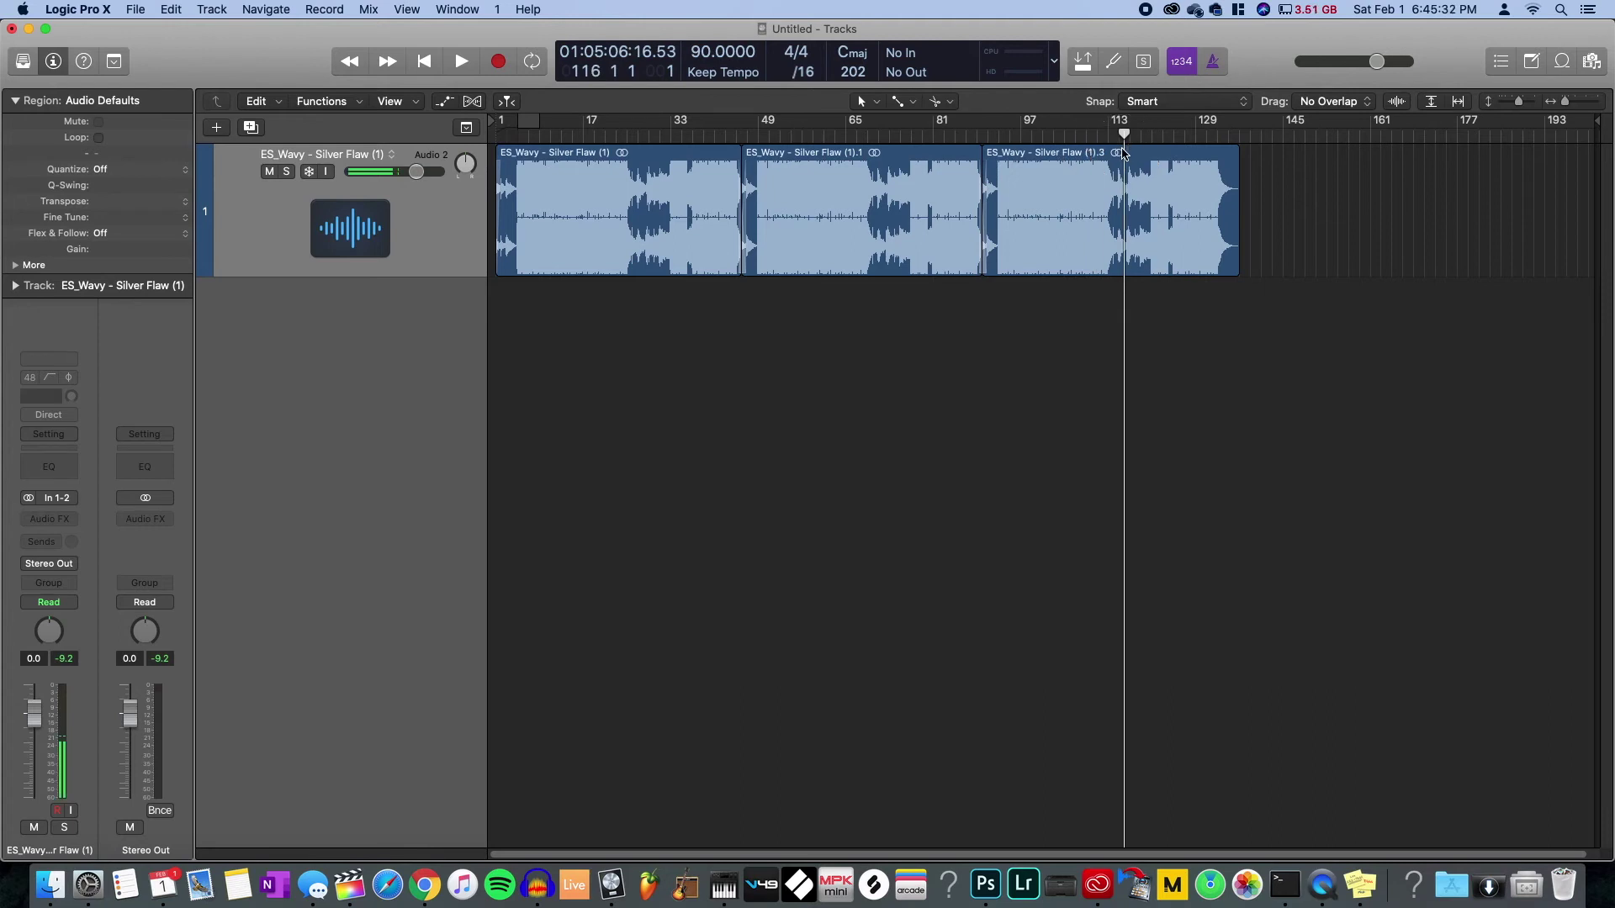
- Select all three Wavy regions and bounce them offline as a PCM AIFF, replacing Output 1-2.aif in the Bounces folder
click(463, 218)
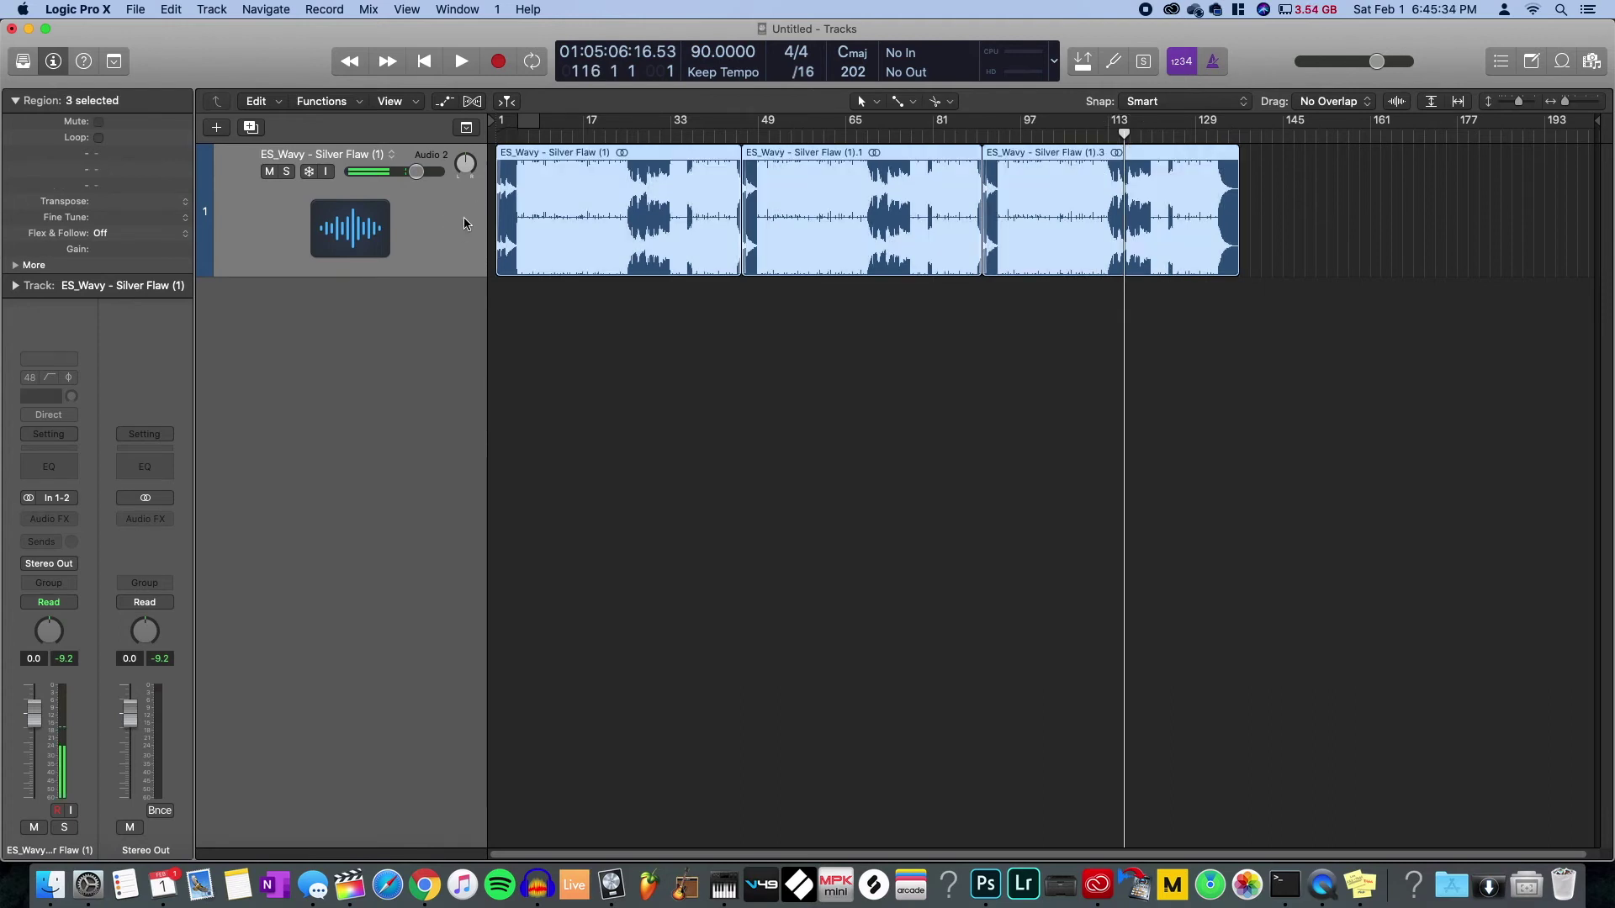
click(314, 396)
click(520, 366)
click(1090, 246)
click(453, 245)
key(super+b)
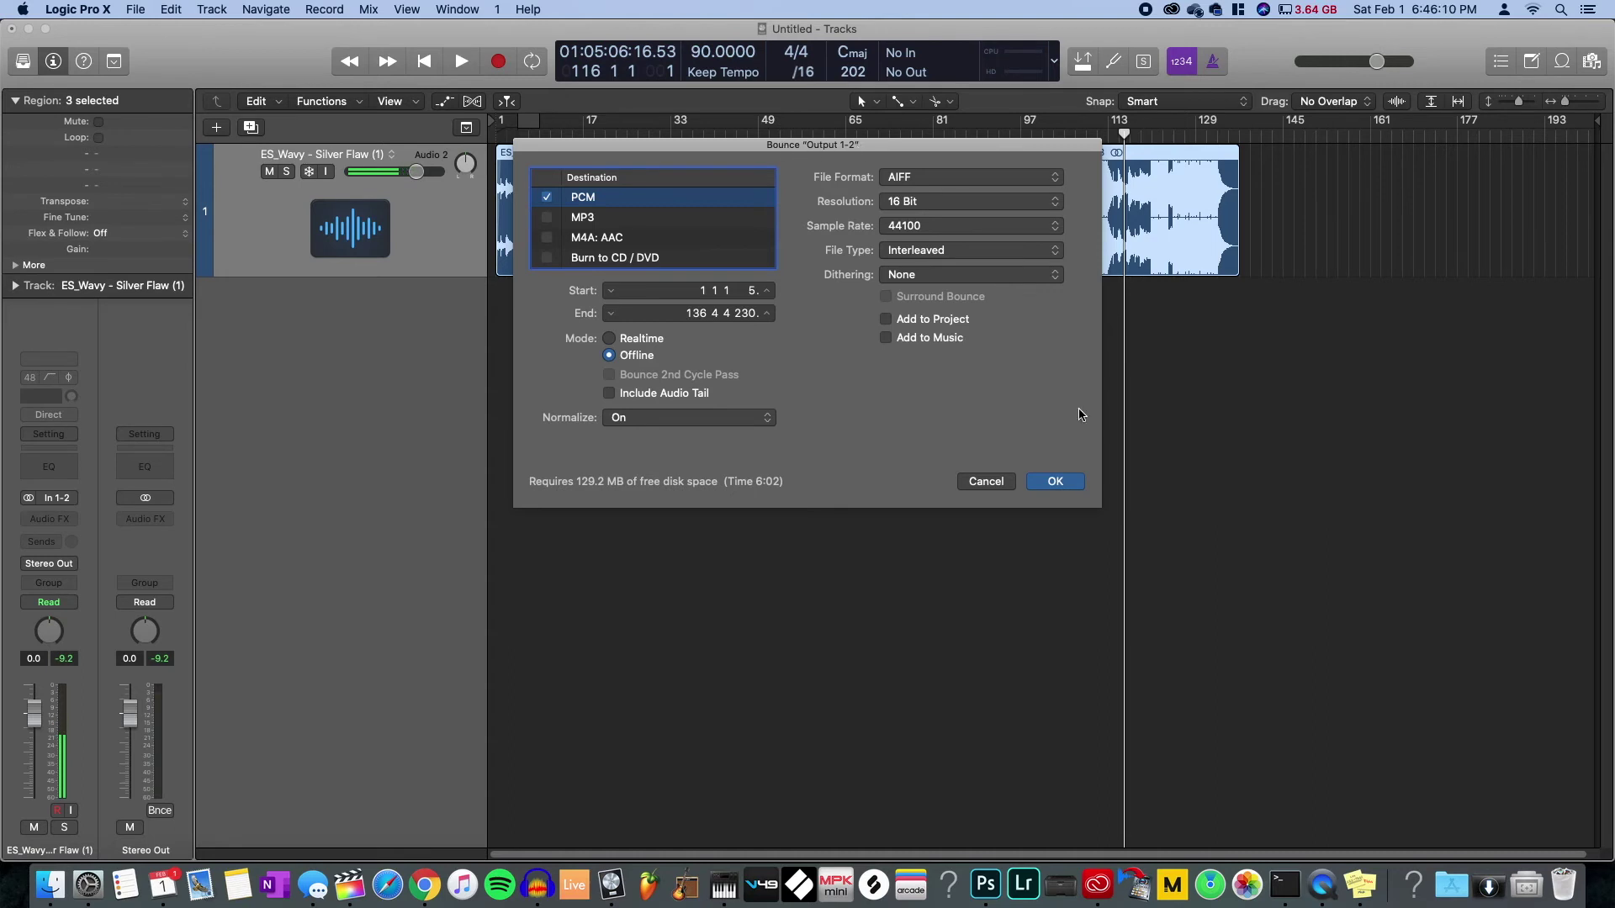
click(1053, 481)
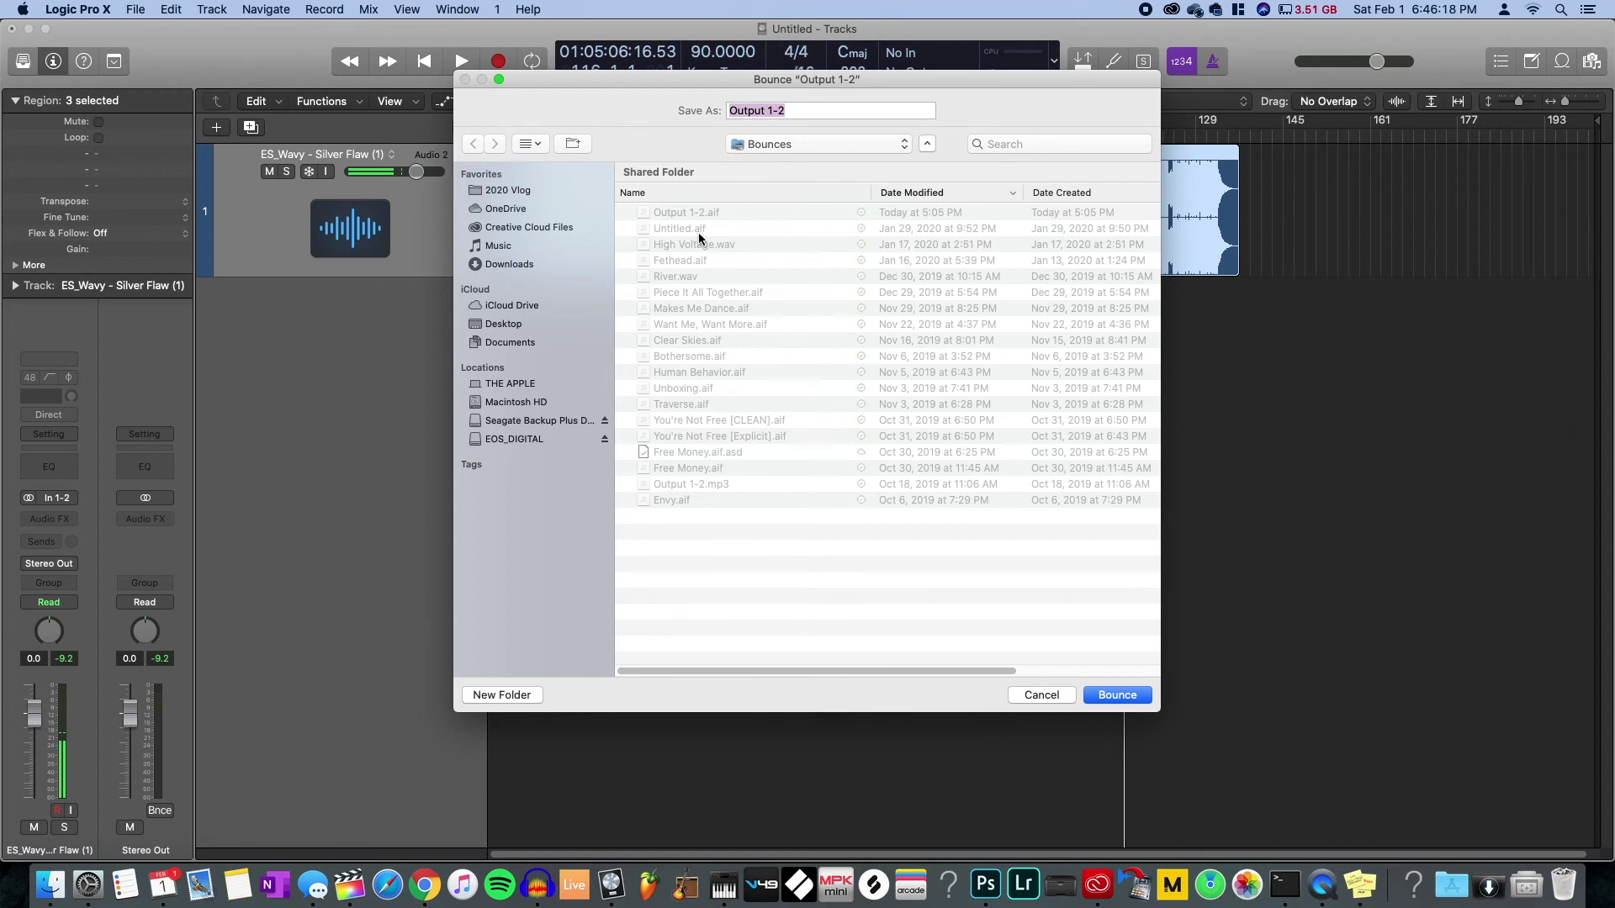
click(1117, 696)
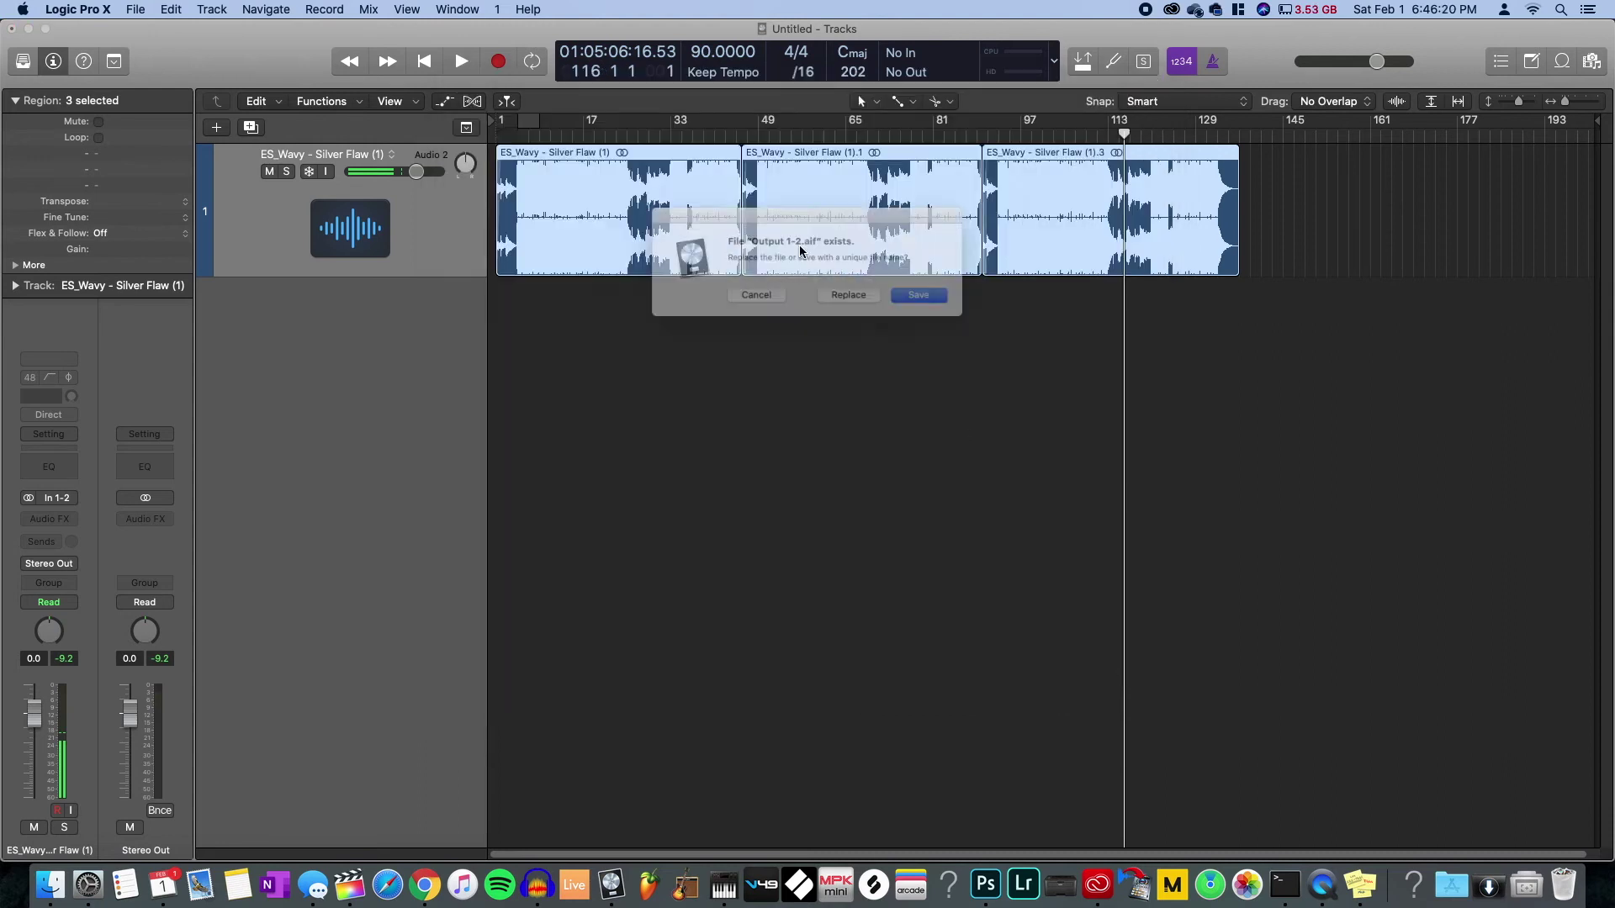
click(855, 301)
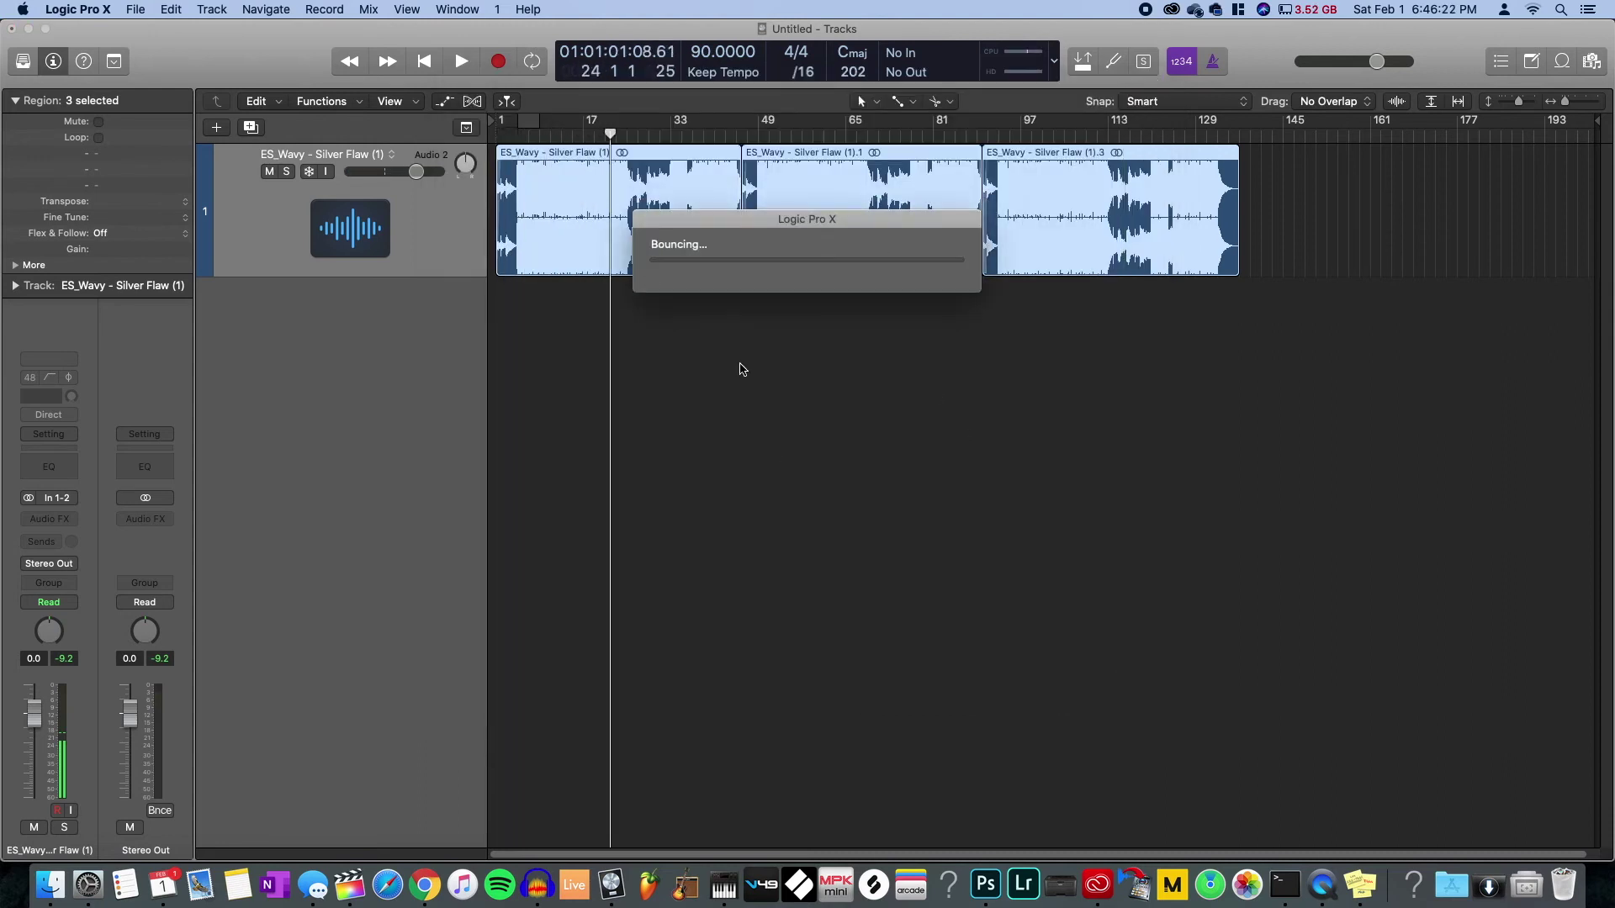
- Switch to Finder, pick Output 1-2.aif from the Bounces folder and place it beneath the talking-head clip in the Final Cut Pro timeline
key(super+Tab)
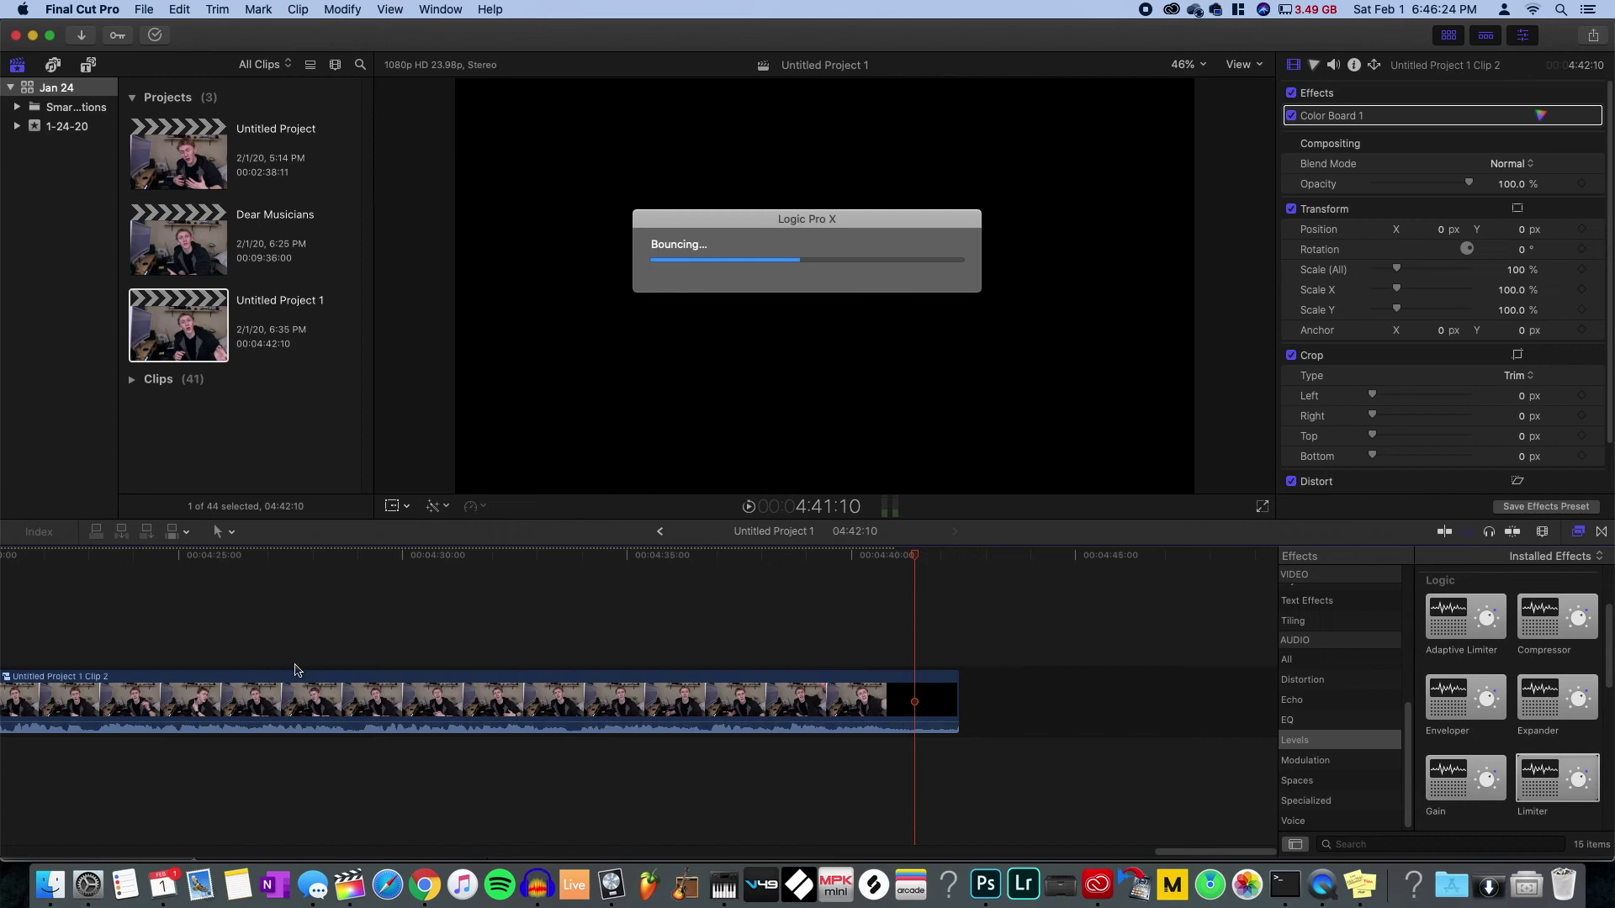
key(super+Tab)
click(418, 458)
click(354, 97)
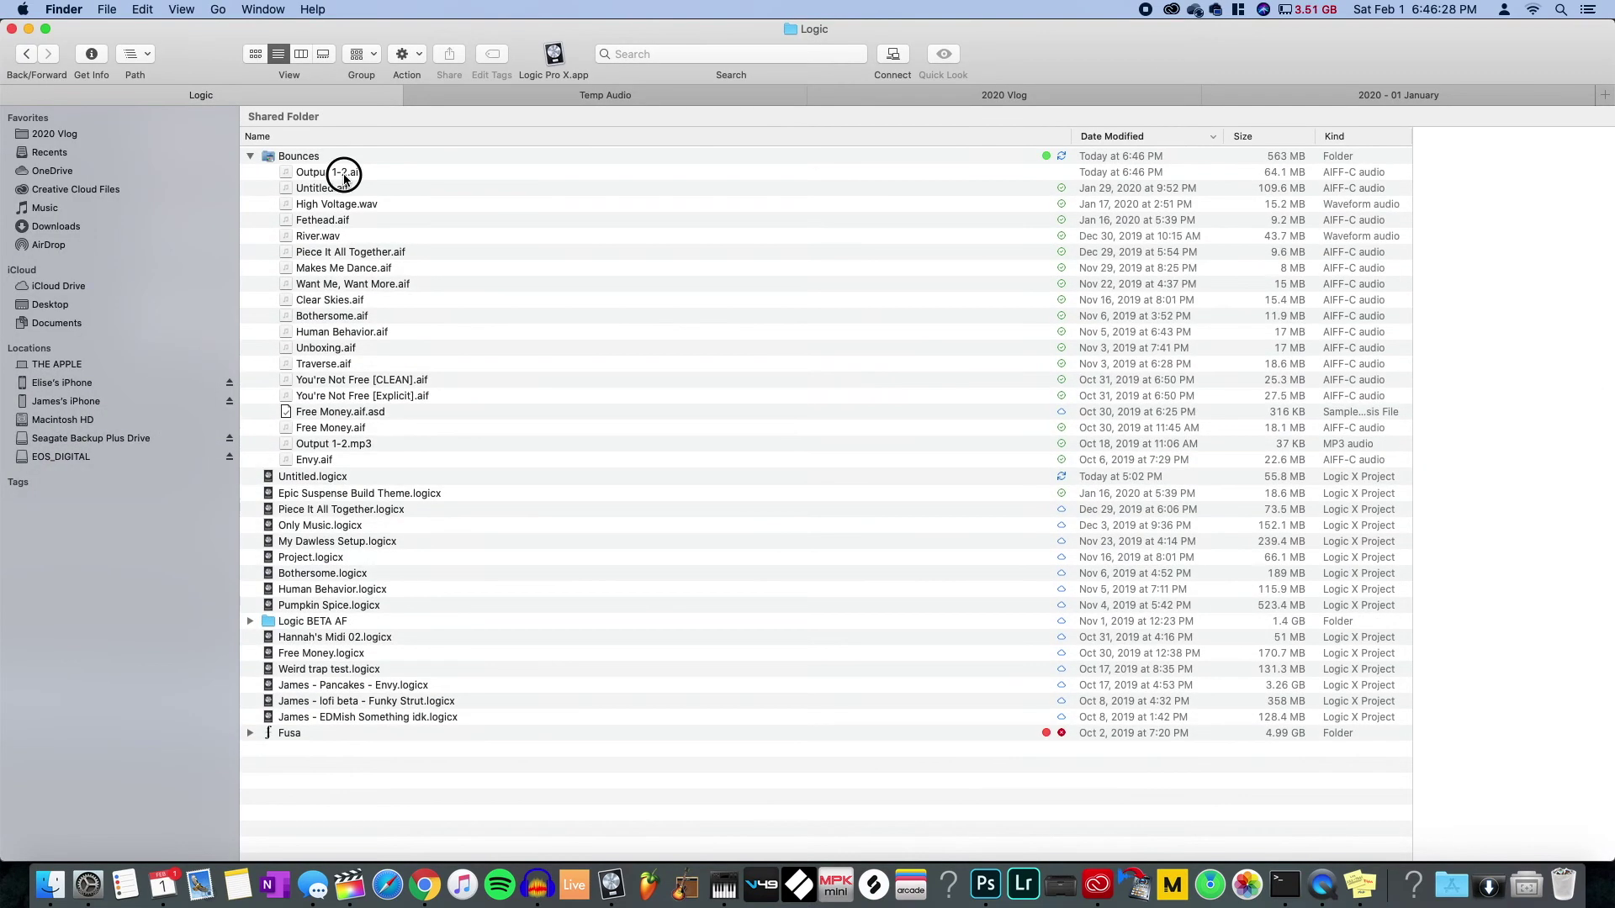
click(341, 175)
key(super+Tab)
key(super+Tab)
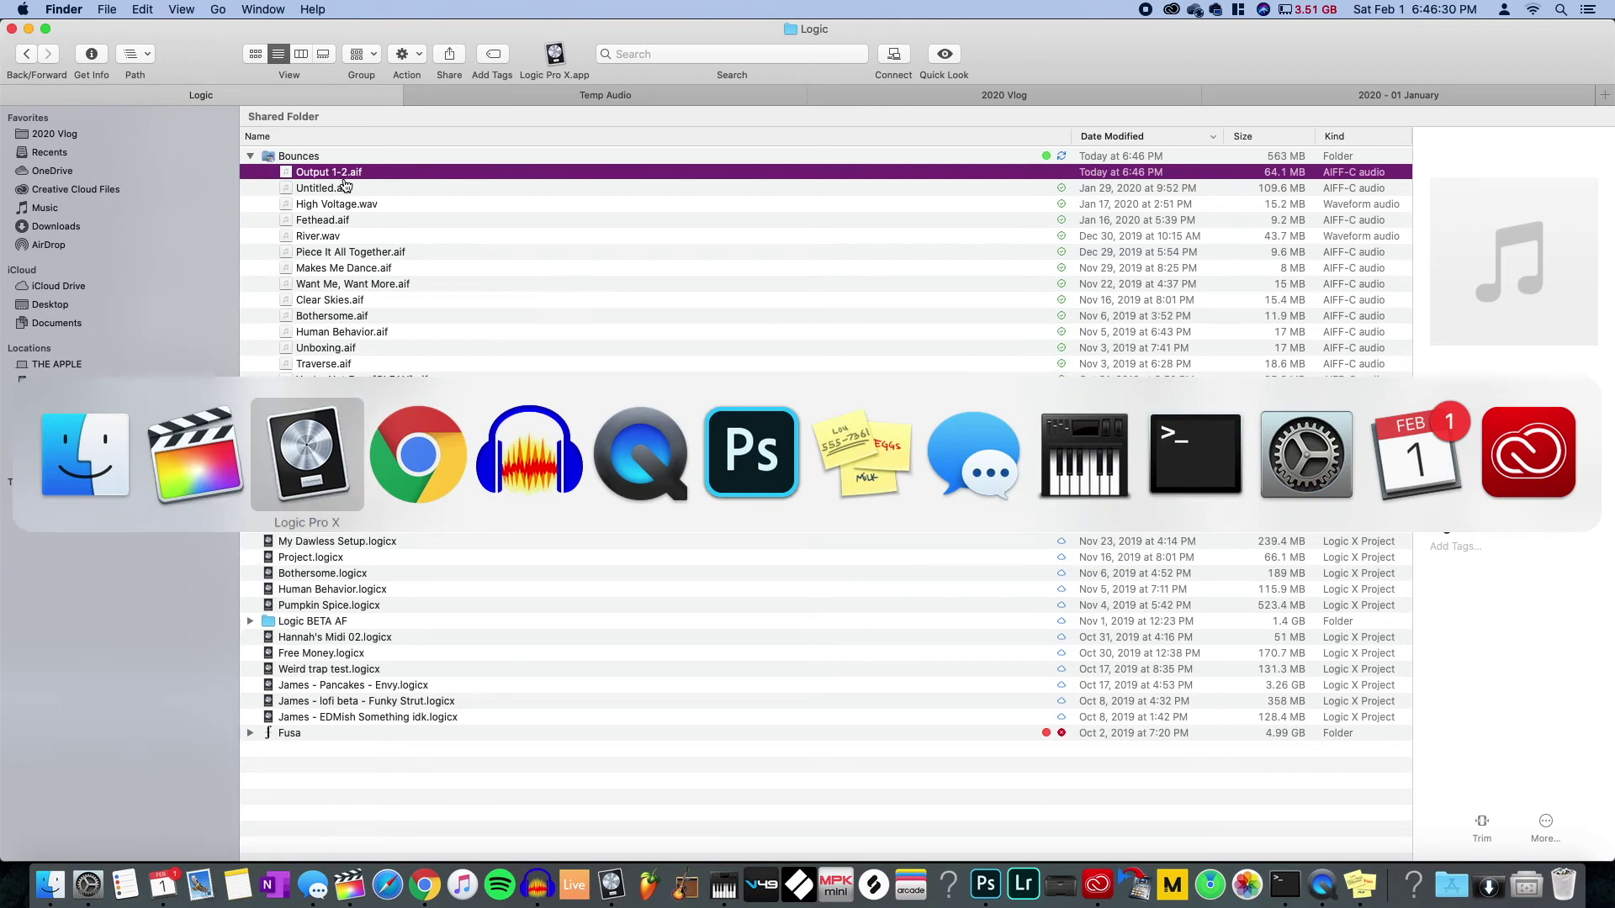
click(256, 439)
key(super+Tab)
click(341, 175)
key(super+Tab)
drag(341, 183, 95, 754)
- Move the Output 1-2 audio clip to the start of the timeline beneath the talking-head clip
key(z)
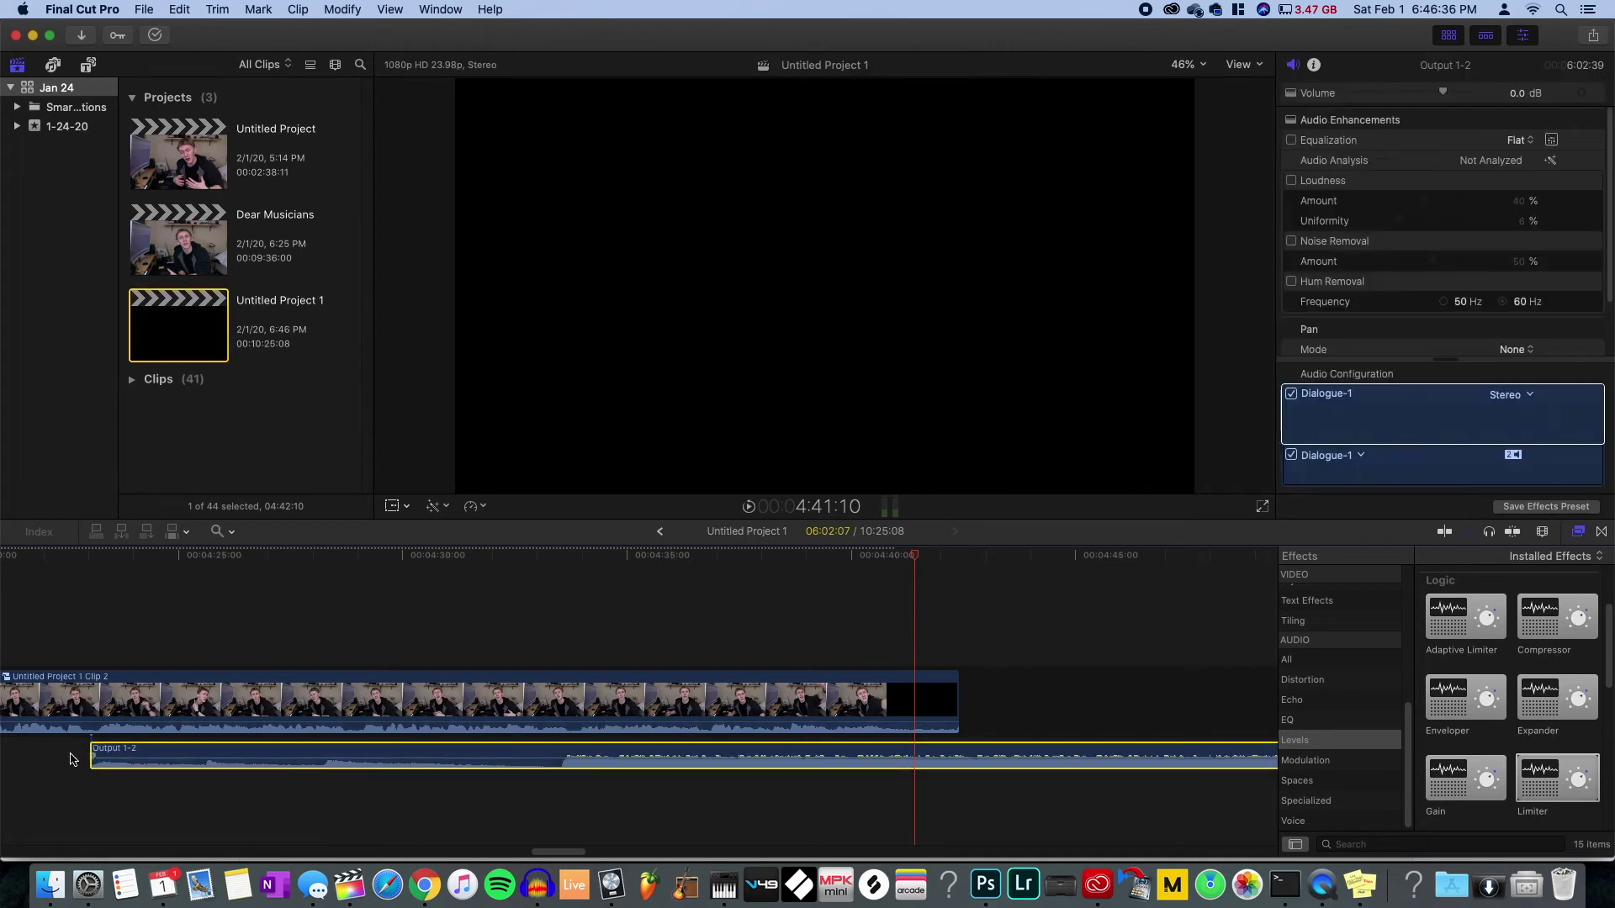
alt+click(75, 759)
alt+click(76, 758)
alt+click(76, 758)
drag(69, 753, 715, 774)
key(super+minus)
key(super+minus)
key(super+minus)
key(a)
drag(465, 750, 461, 755)
key(super+z)
key(super+z)
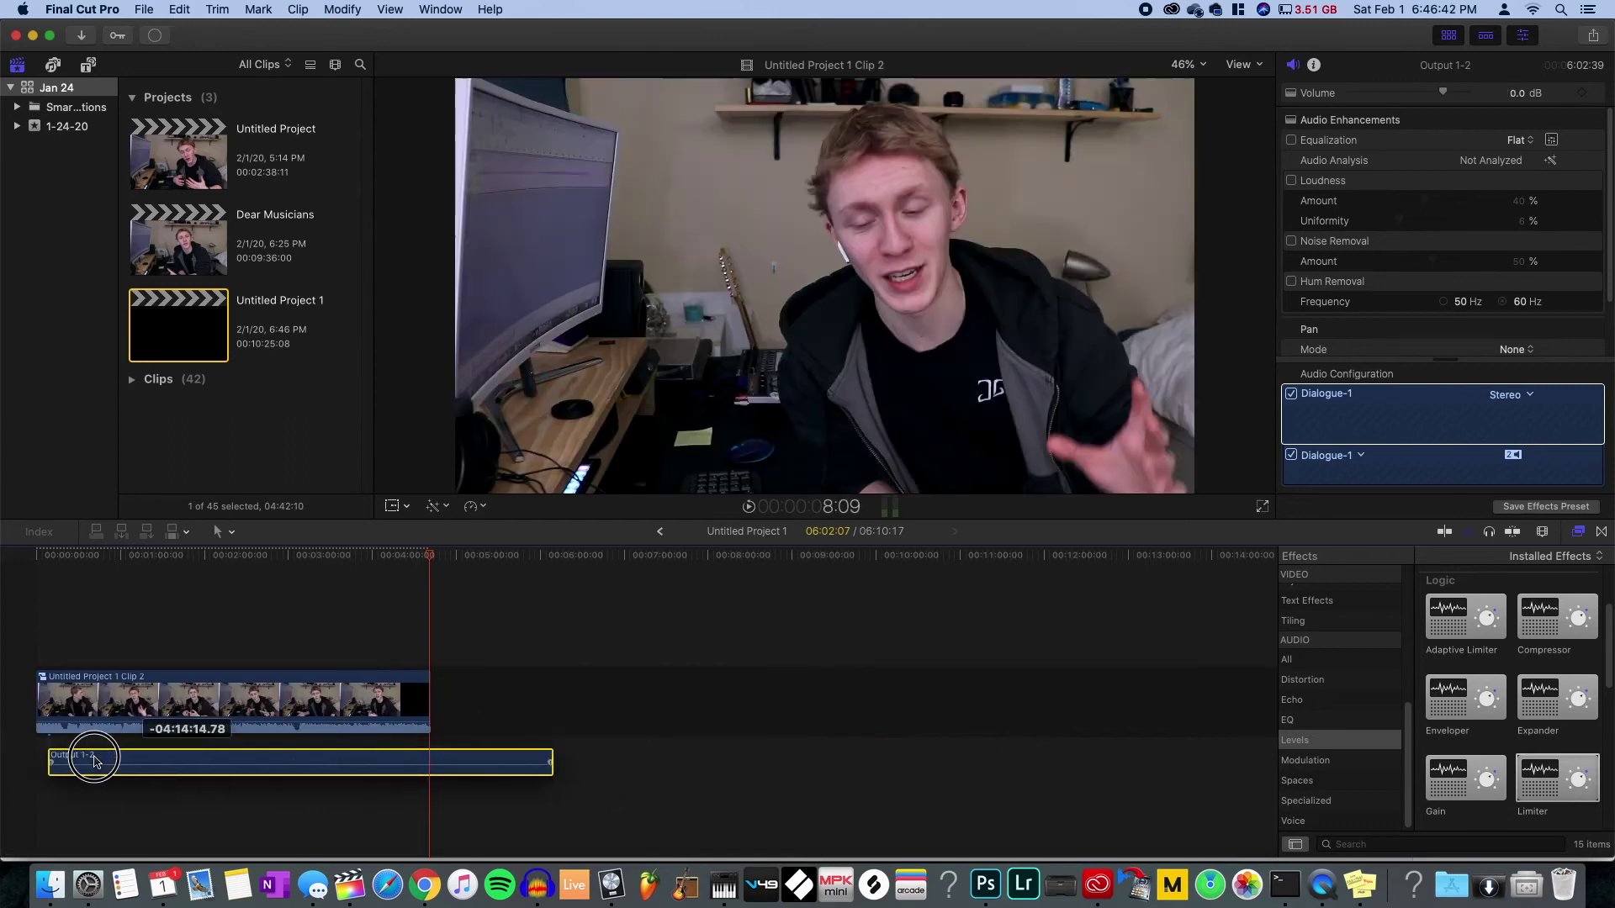
- Play the Output 1-2 audio from about 10:16, where its waveform gets louder, to check where the music kicks in
key(z)
drag(15, 689, 168, 824)
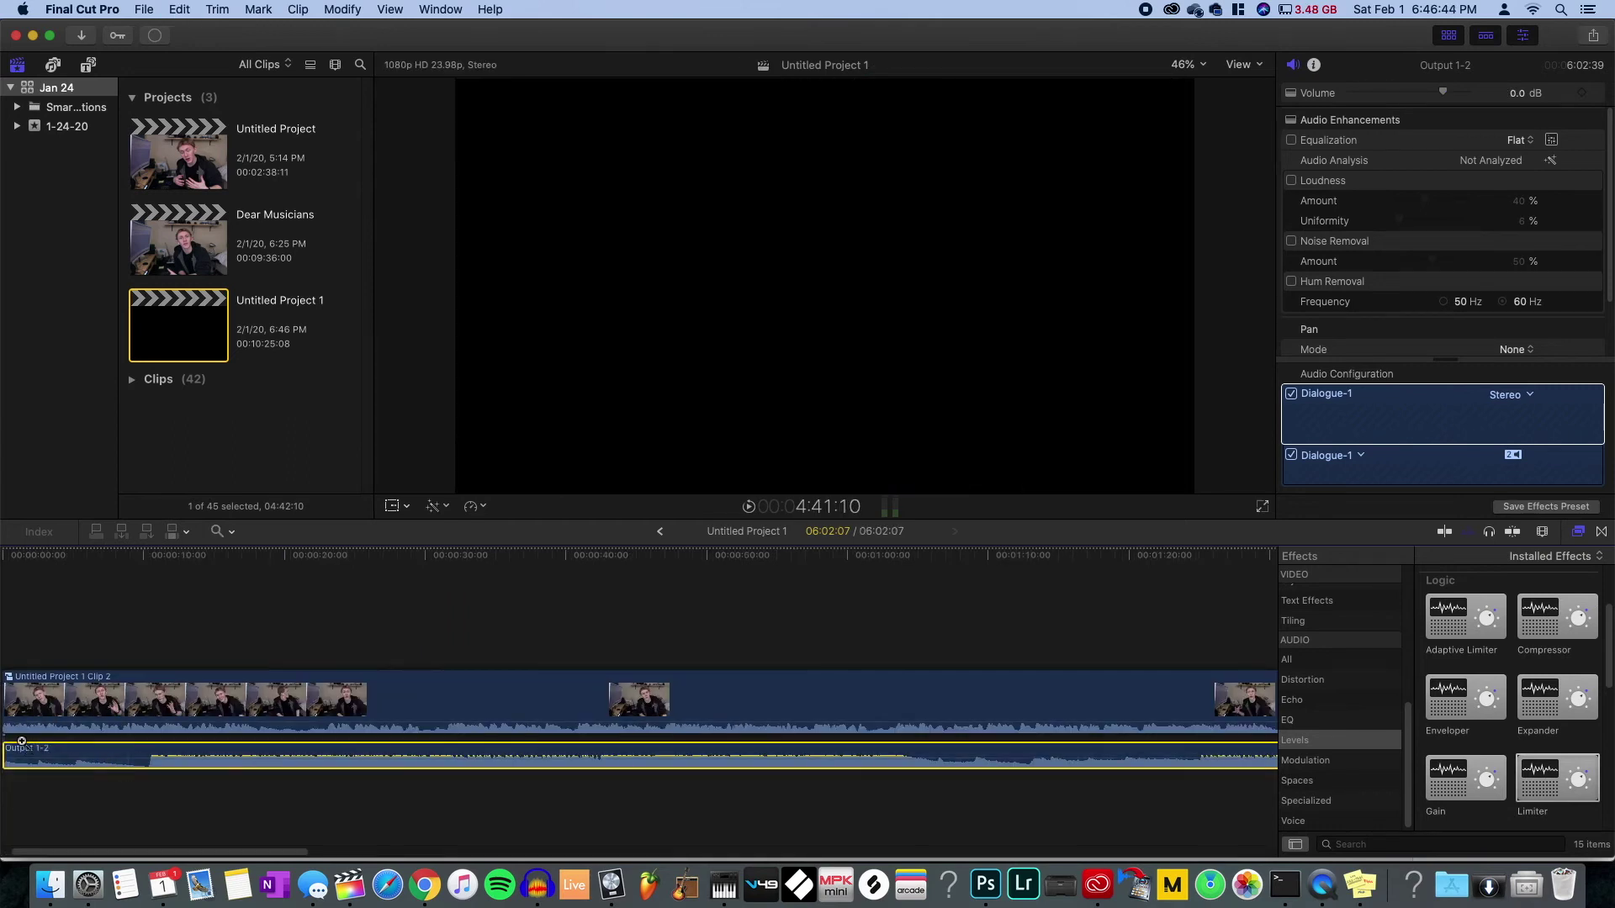
drag(18, 715, 150, 770)
key(super+minus)
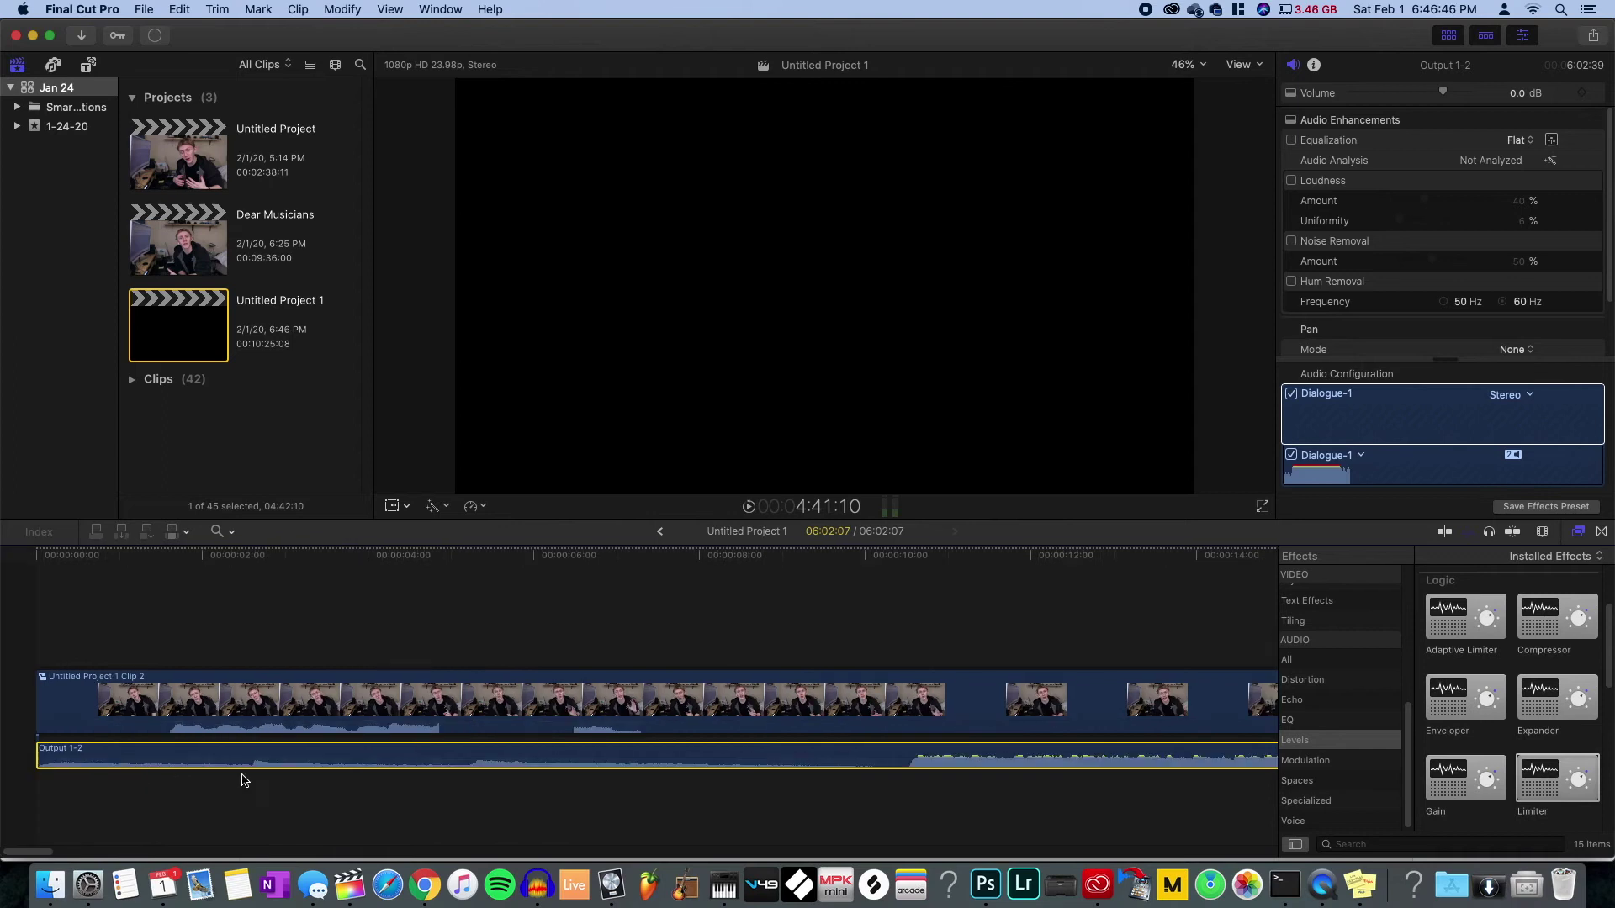
key(a)
click(925, 641)
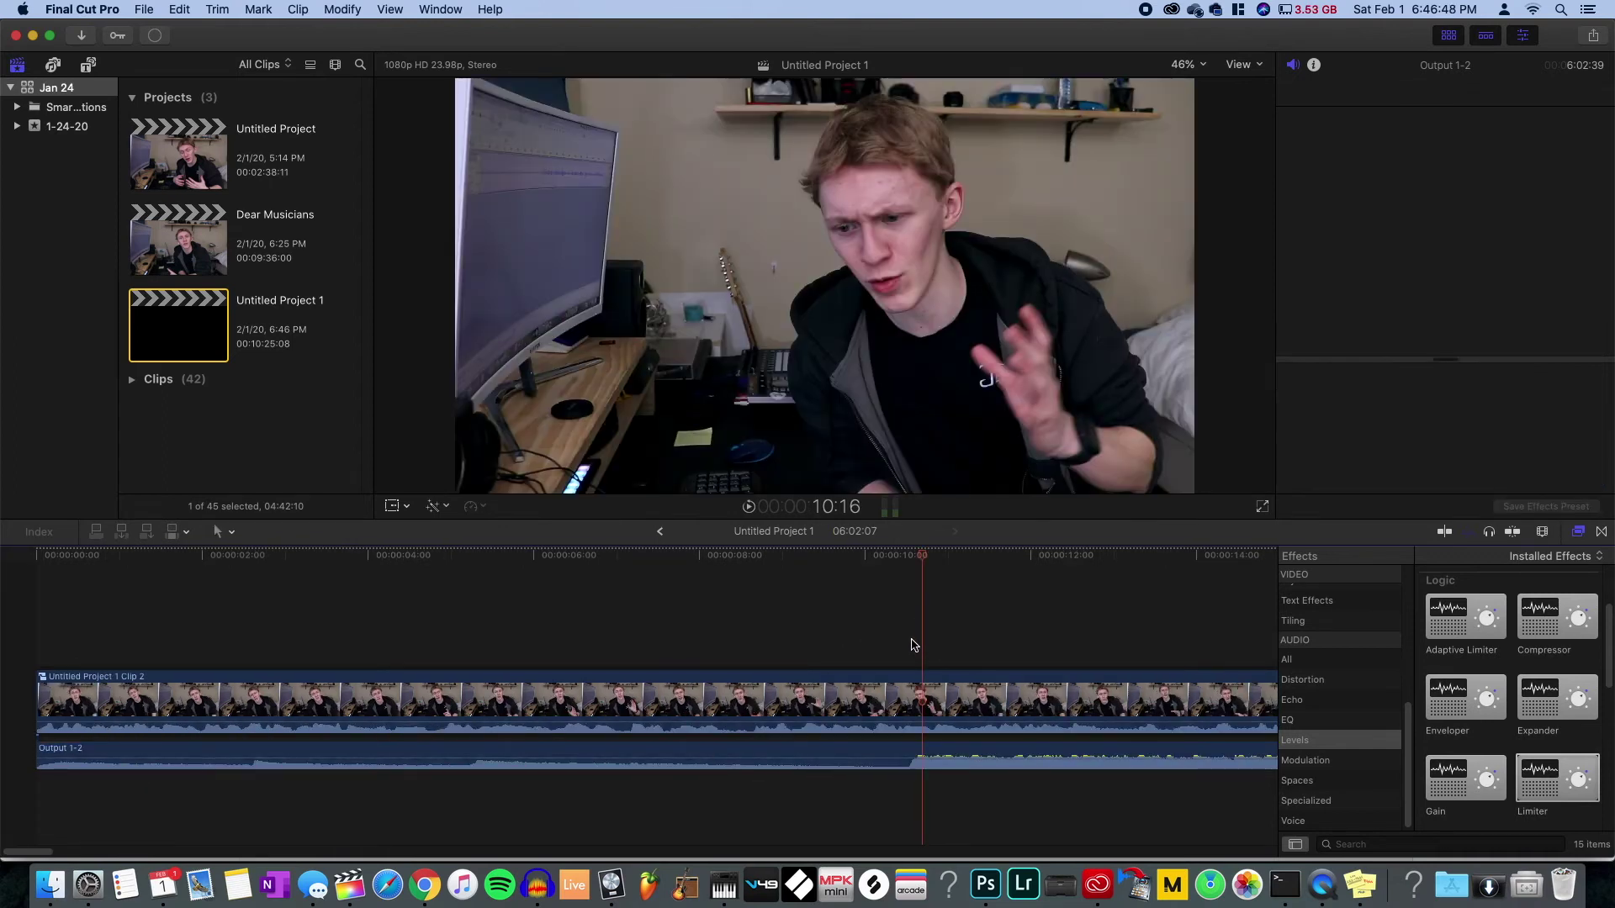
key(space)
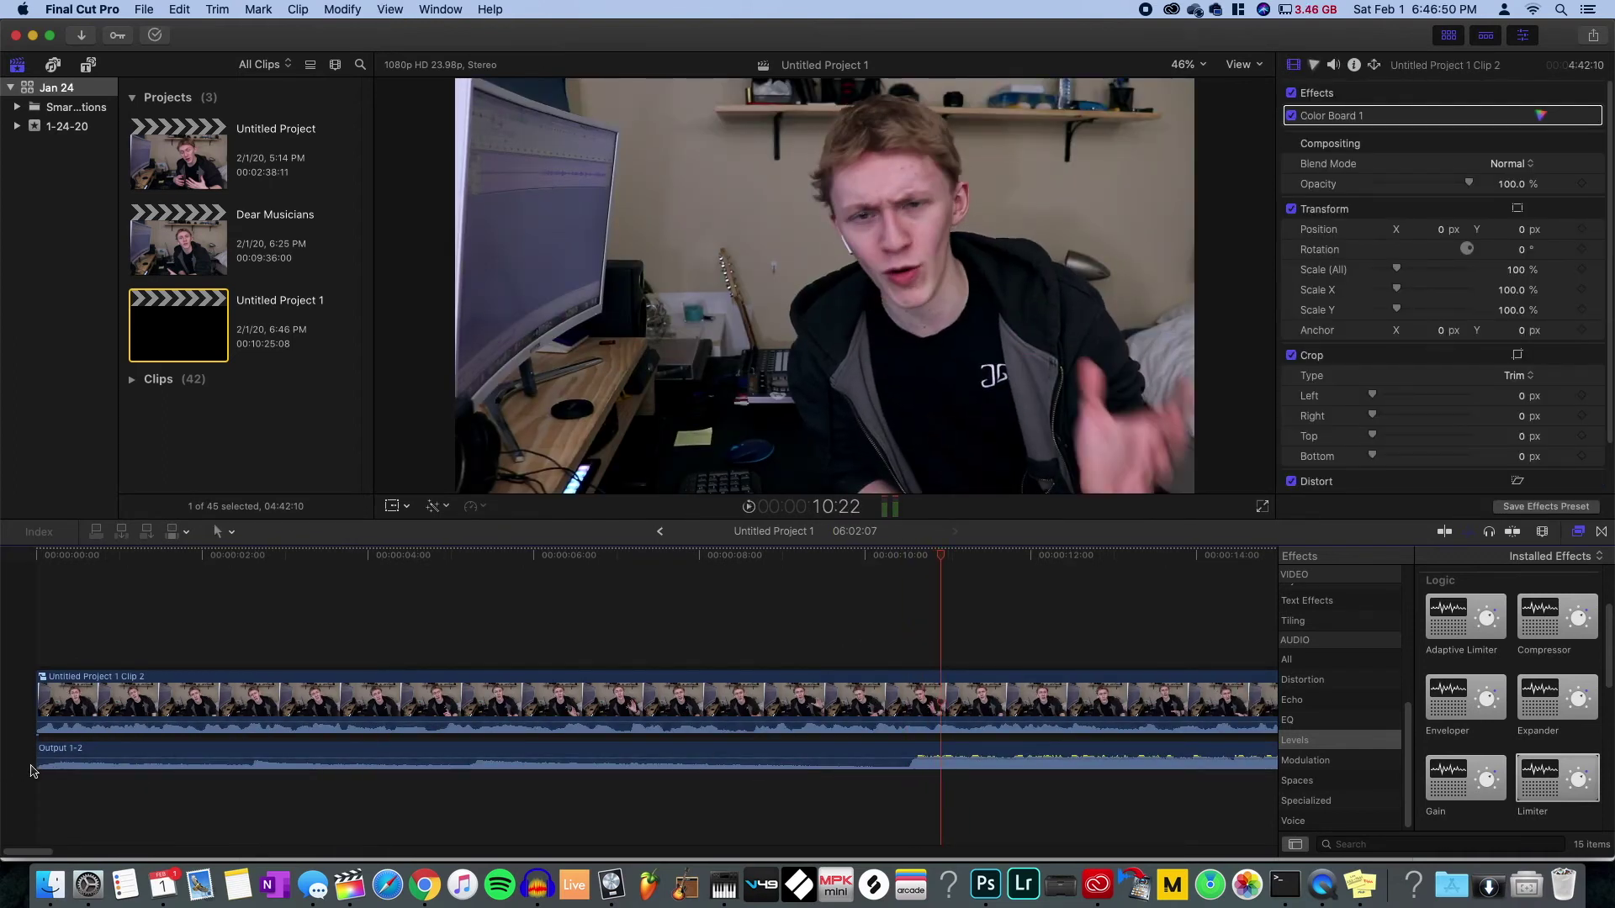
- Trim the quiet intro of about 10 seconds off the start of the Output 1-2 audio clip
mouse_move(39, 751)
mouse_down()
mouse_move(631, 813)
mouse_move(911, 807)
mouse_move(929, 751)
mouse_move(42, 748)
mouse_up()
drag(25, 667, 131, 800)
click(137, 653)
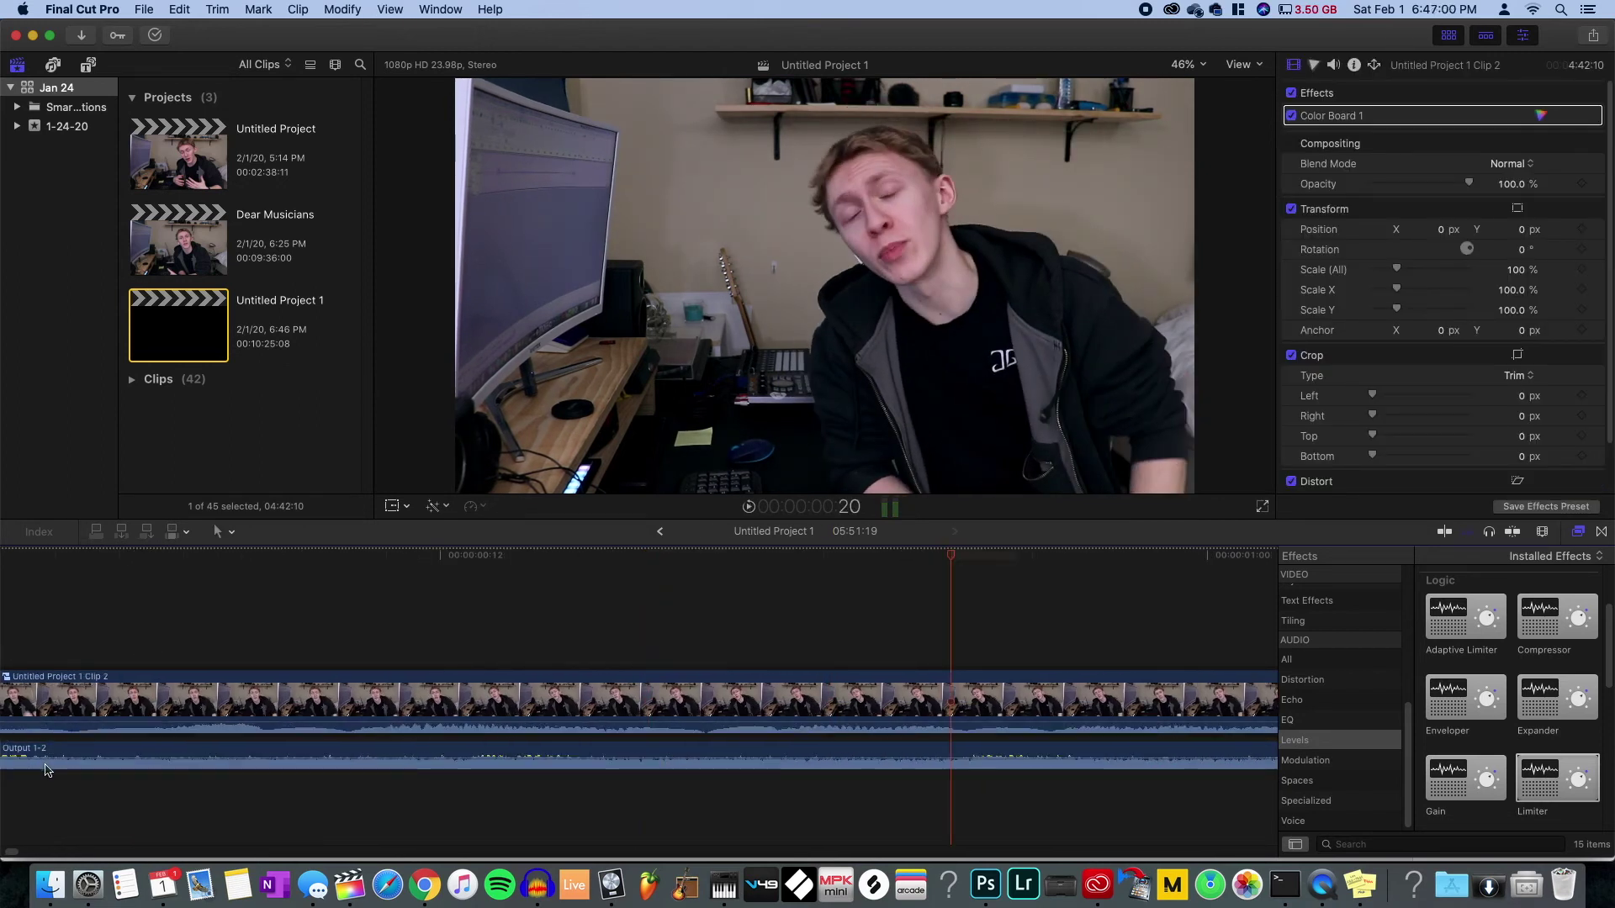
- Extend the front edge of the trimmed Output 1-2 clip so it starts exactly at the beginning of the talking-head clip
drag(43, 762, 281, 749)
key(cmd+4)
key(cmd+4)
click(35, 649)
key(cmd+4)
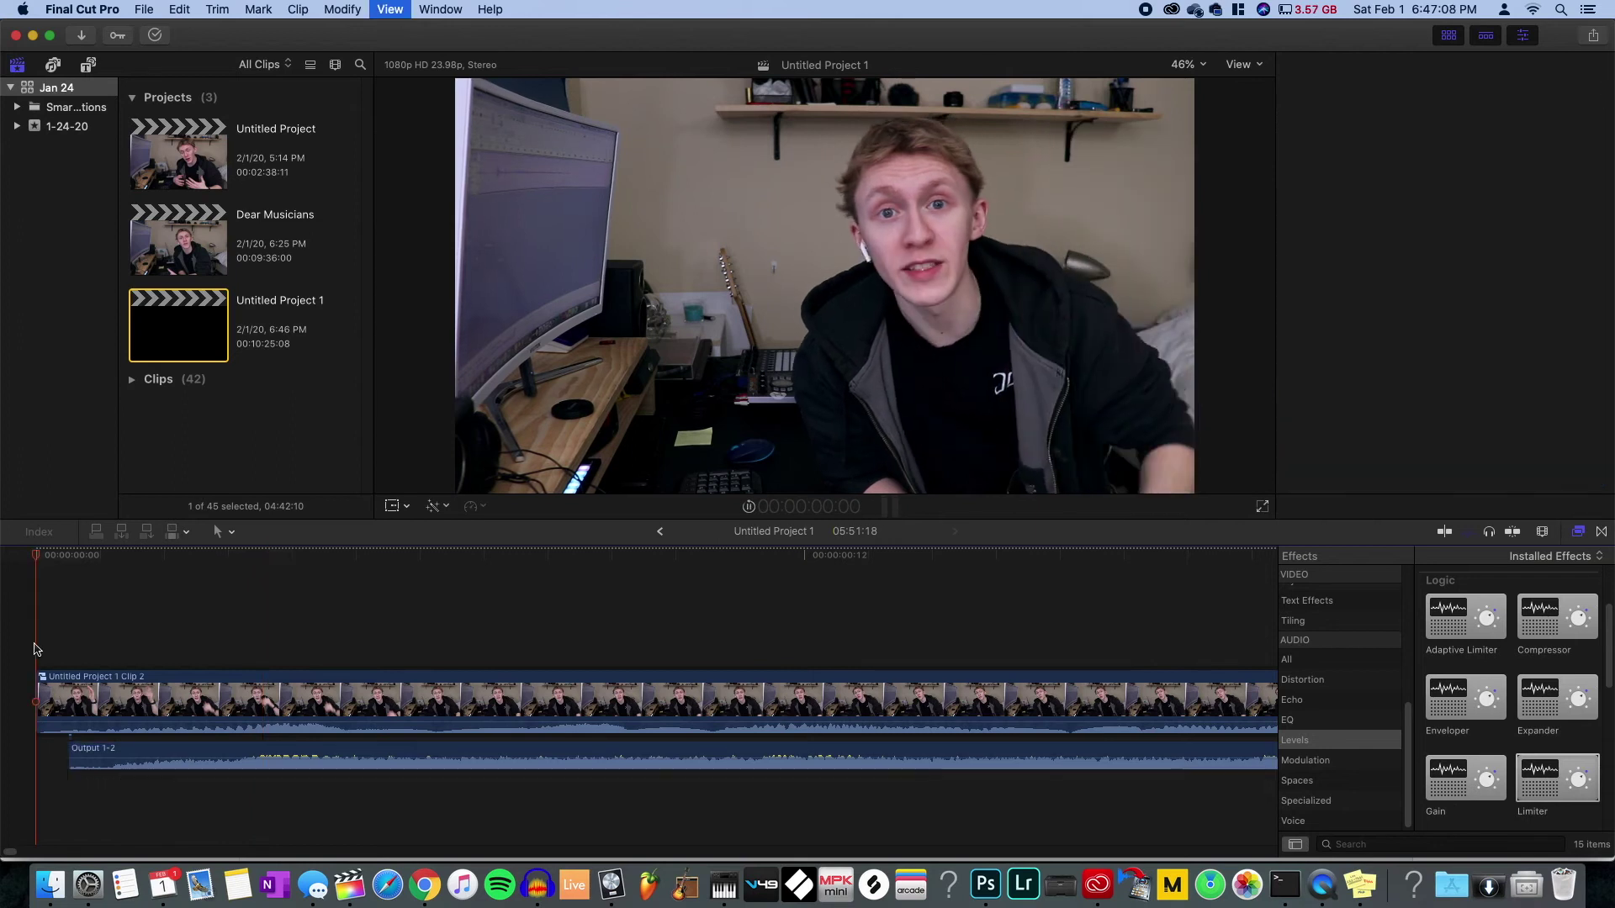
key(super+4)
drag(72, 757, 7, 772)
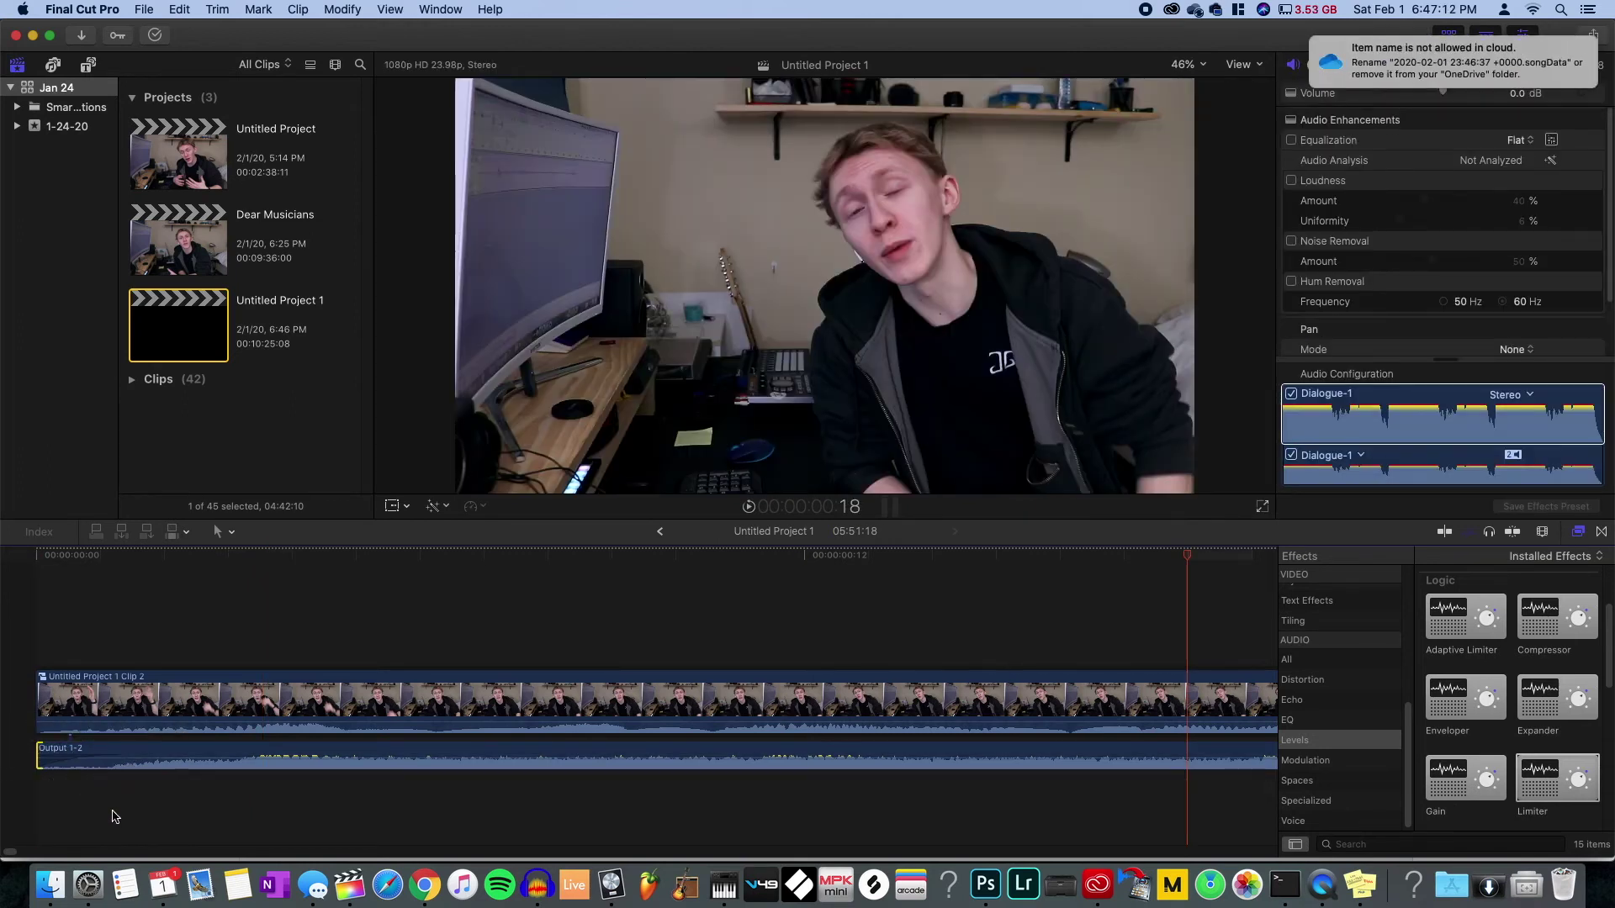
- Set the volume of the Output 1-2 audio clip to -20 dB
click(115, 816)
click(206, 759)
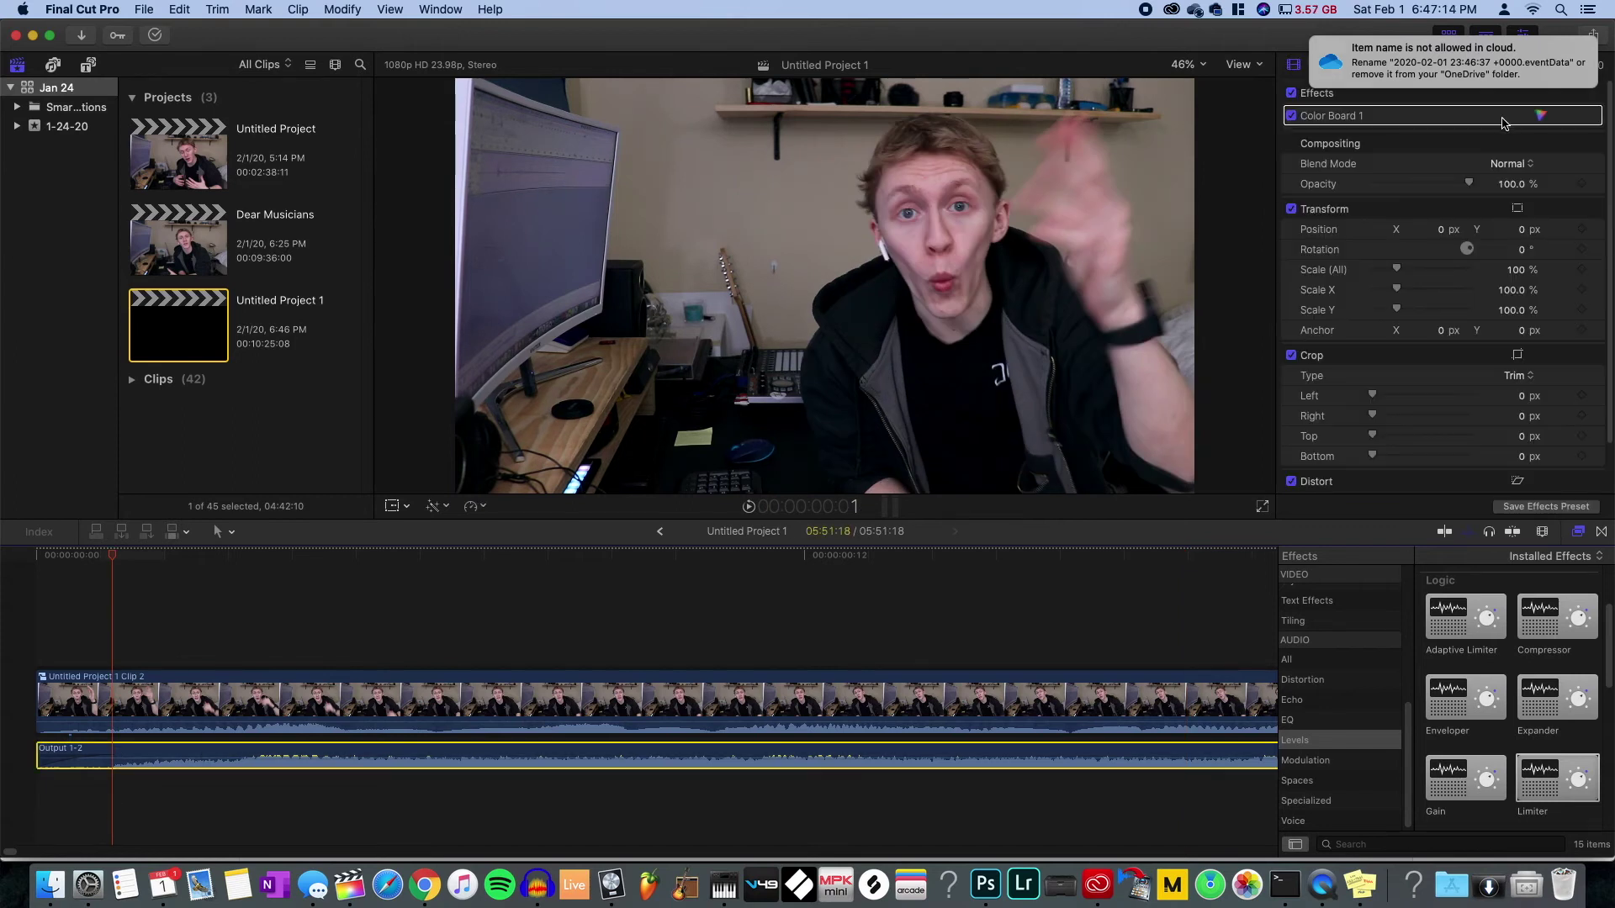
click(1530, 96)
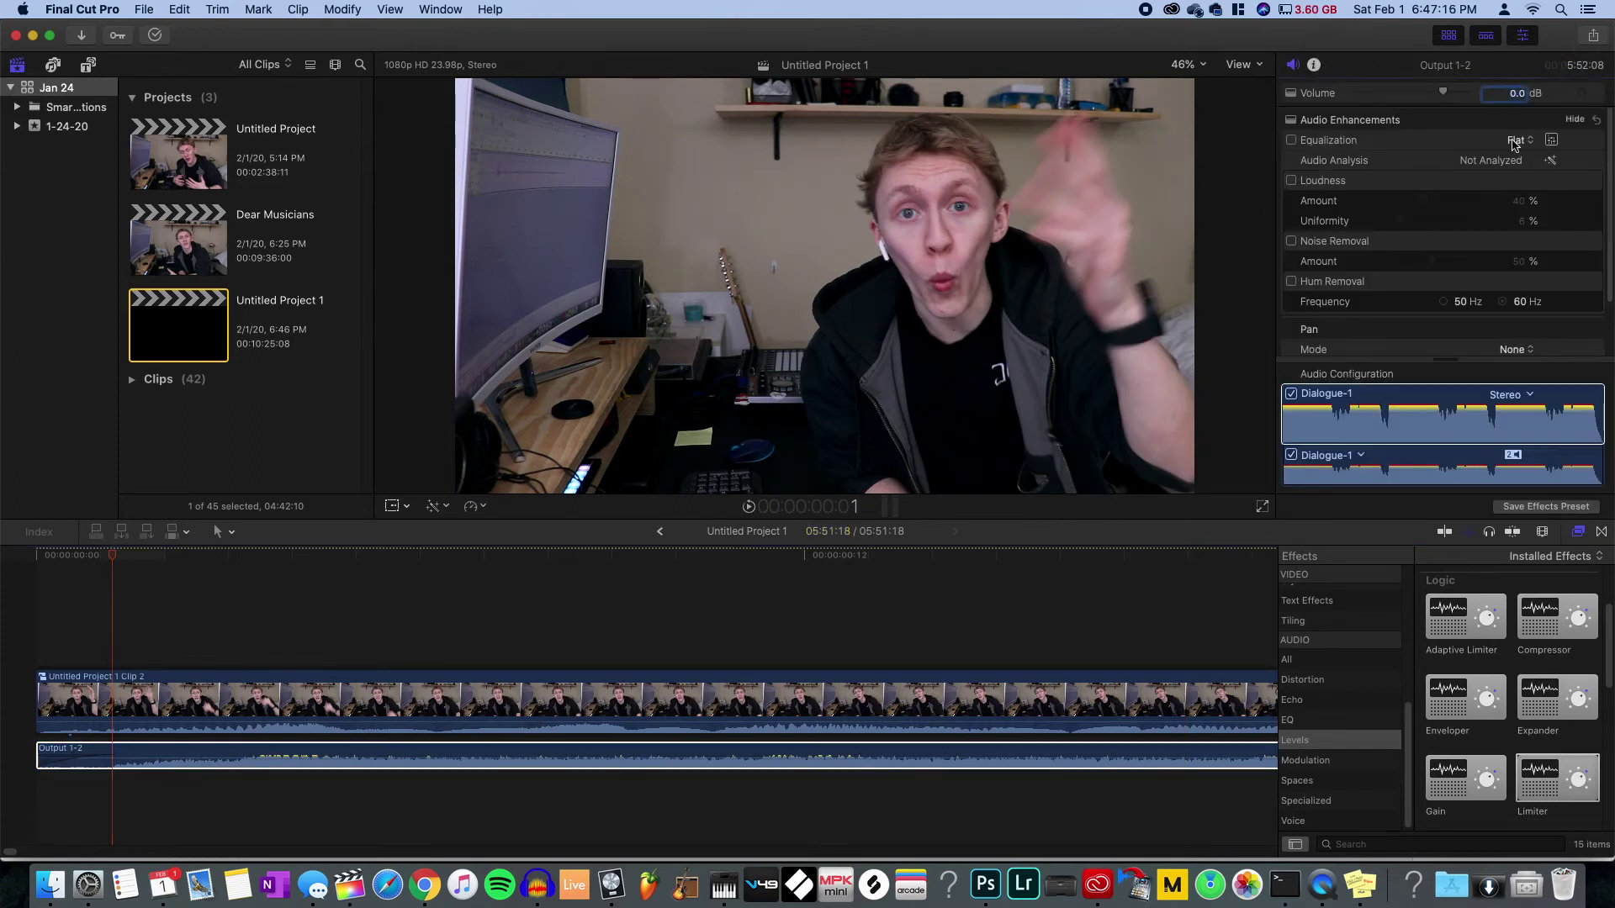
text(-20)
key(Return)
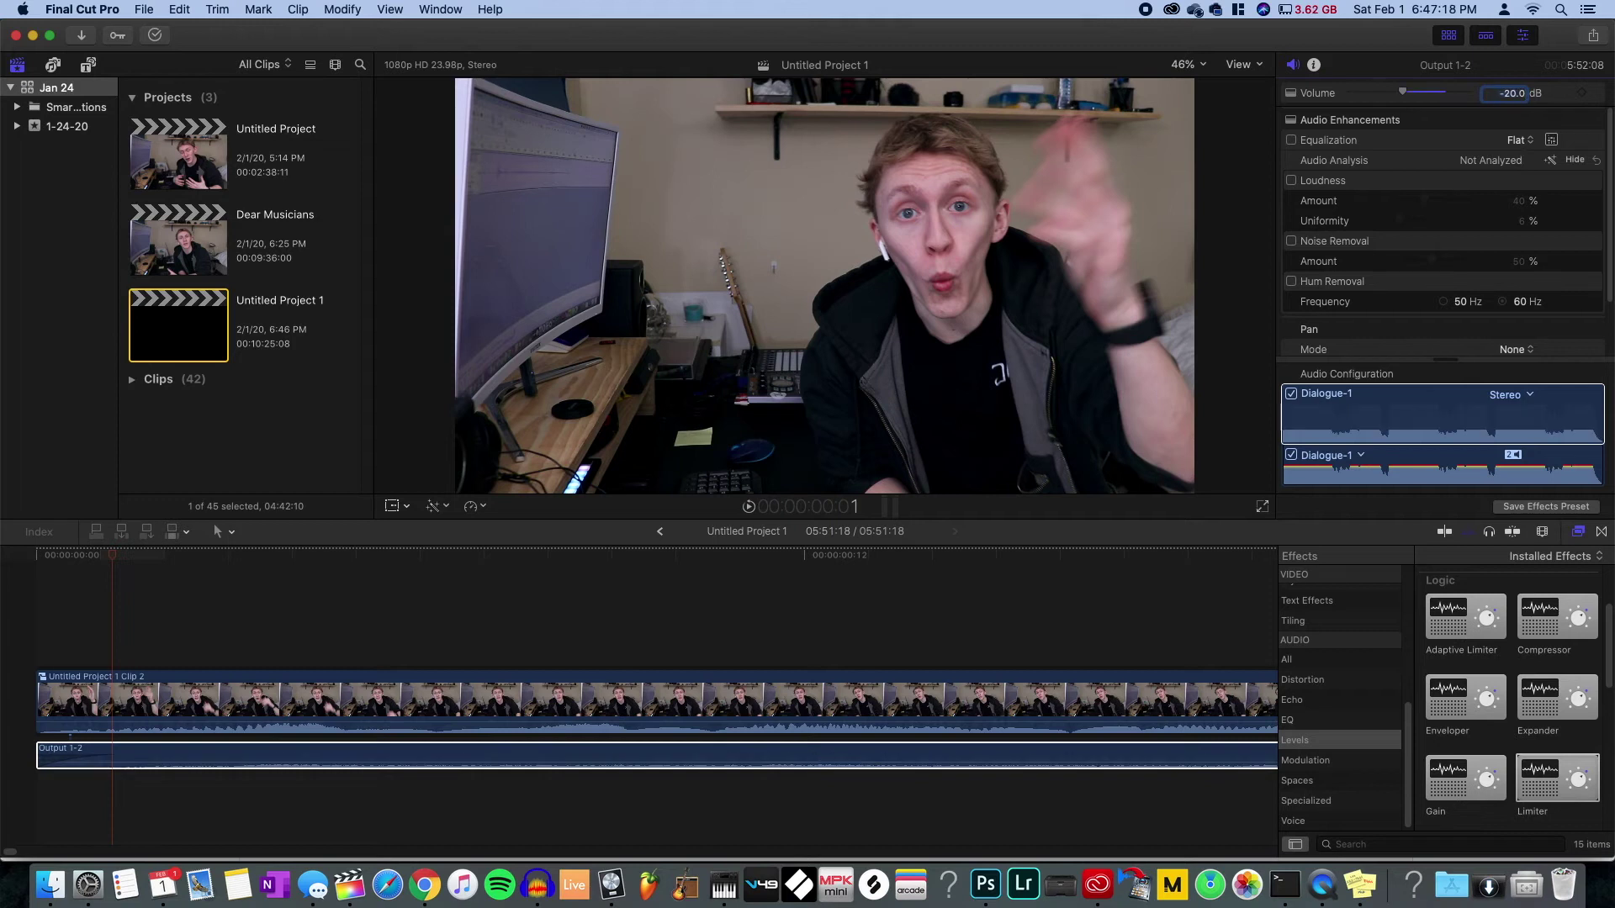
- Play the timeline from the beginning to check the music level against the speech
click(34, 664)
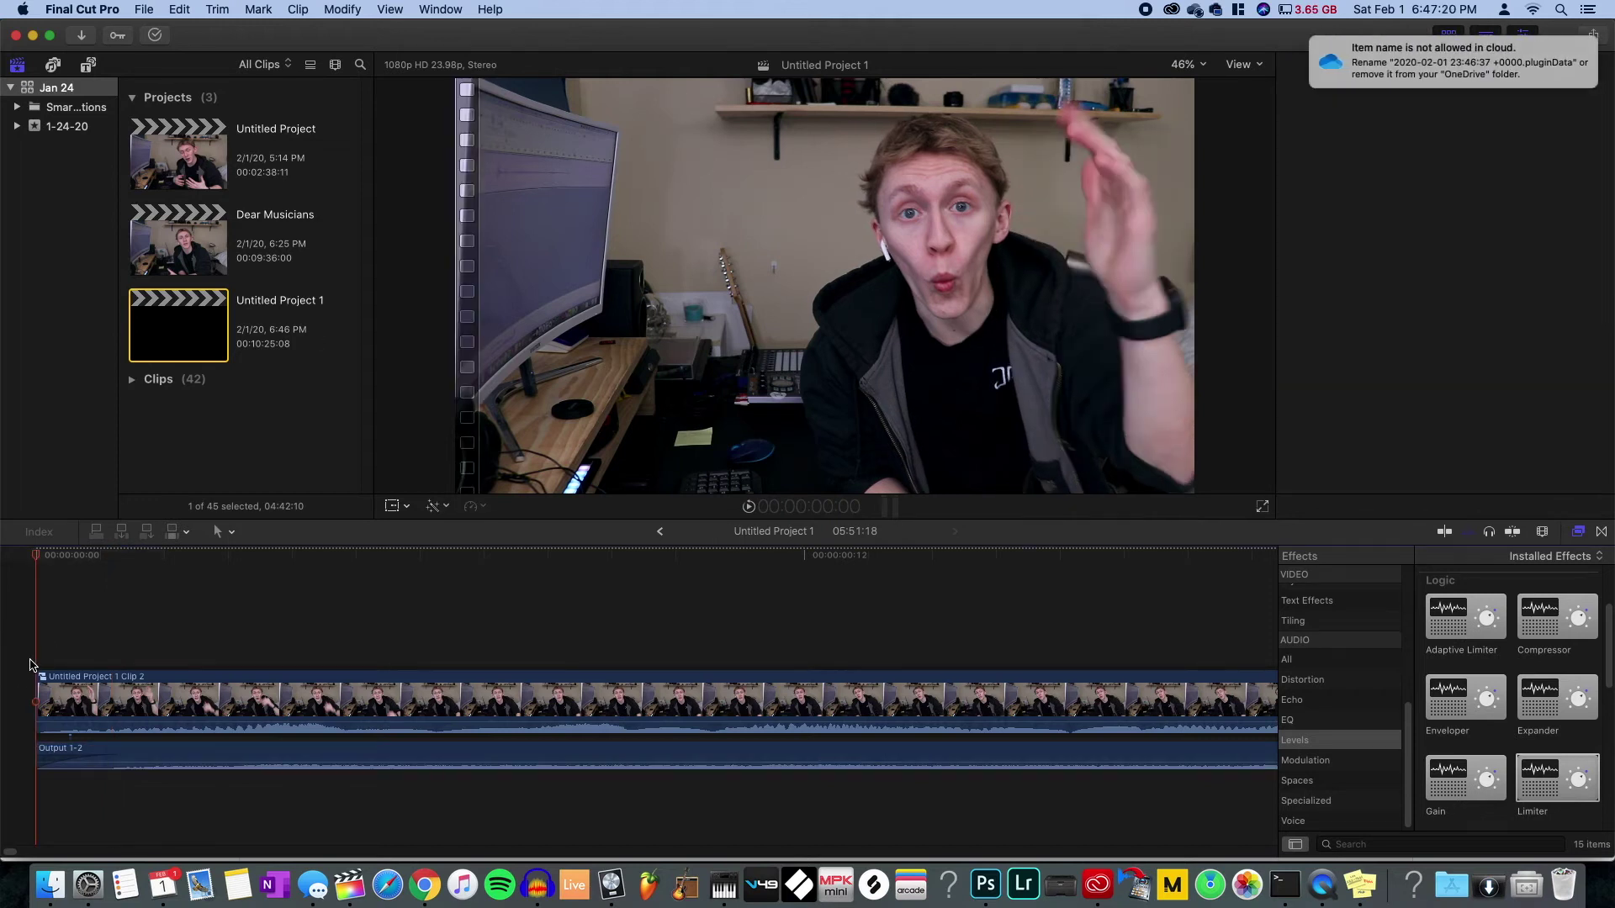
key(space)
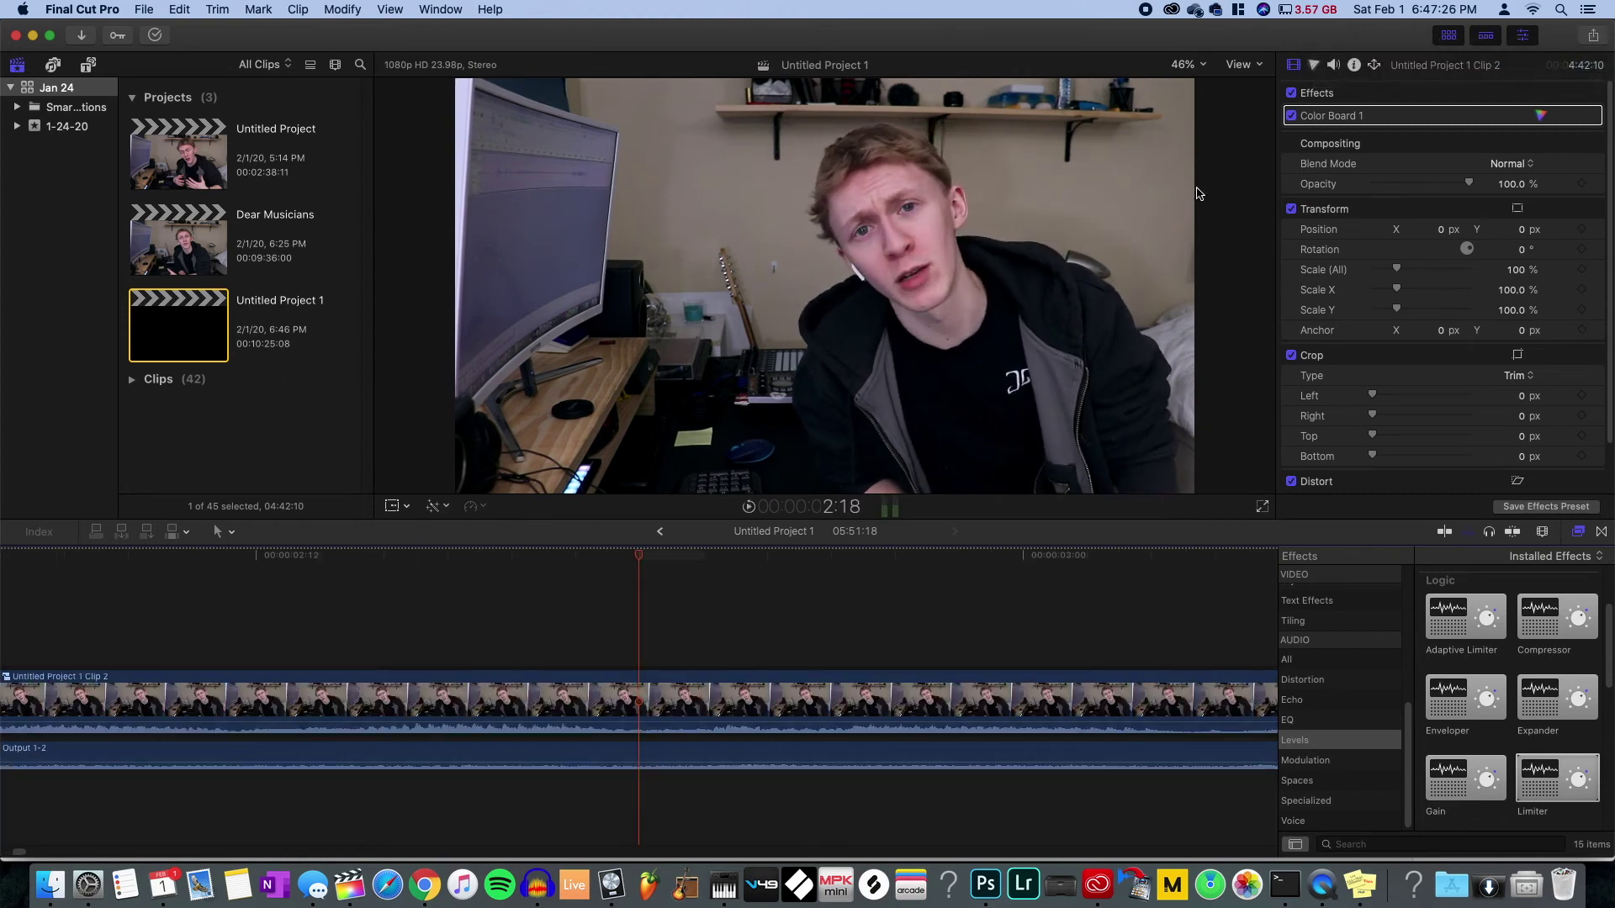
key(a)
key(super+minus)
key(super+minus)
key(super+minus)
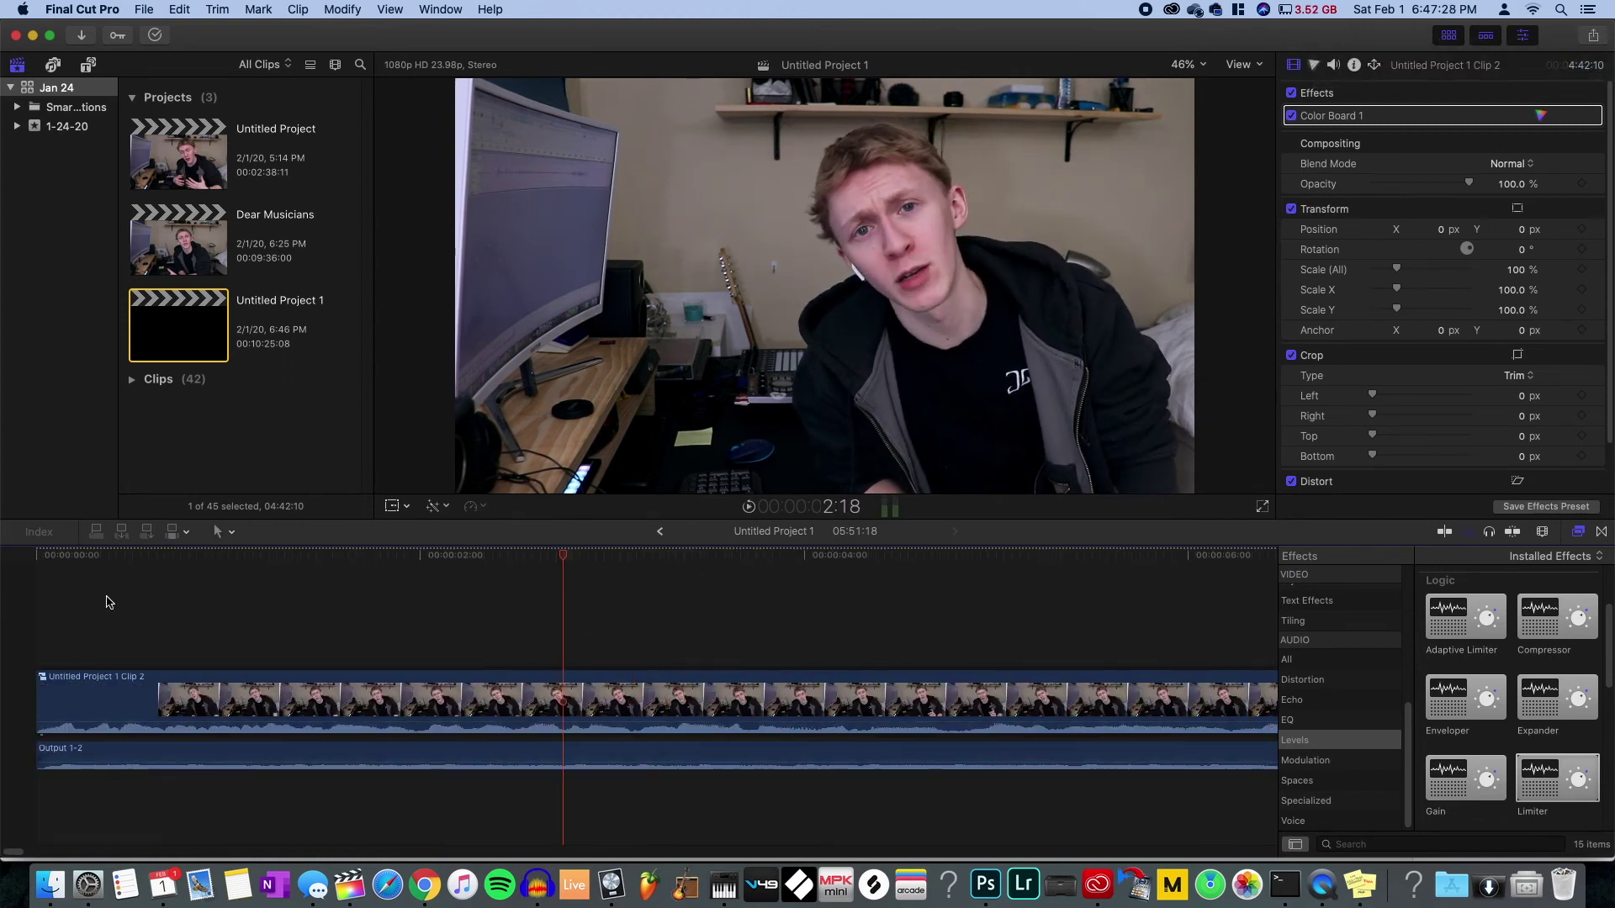
click(10, 611)
key(space)
key(space)
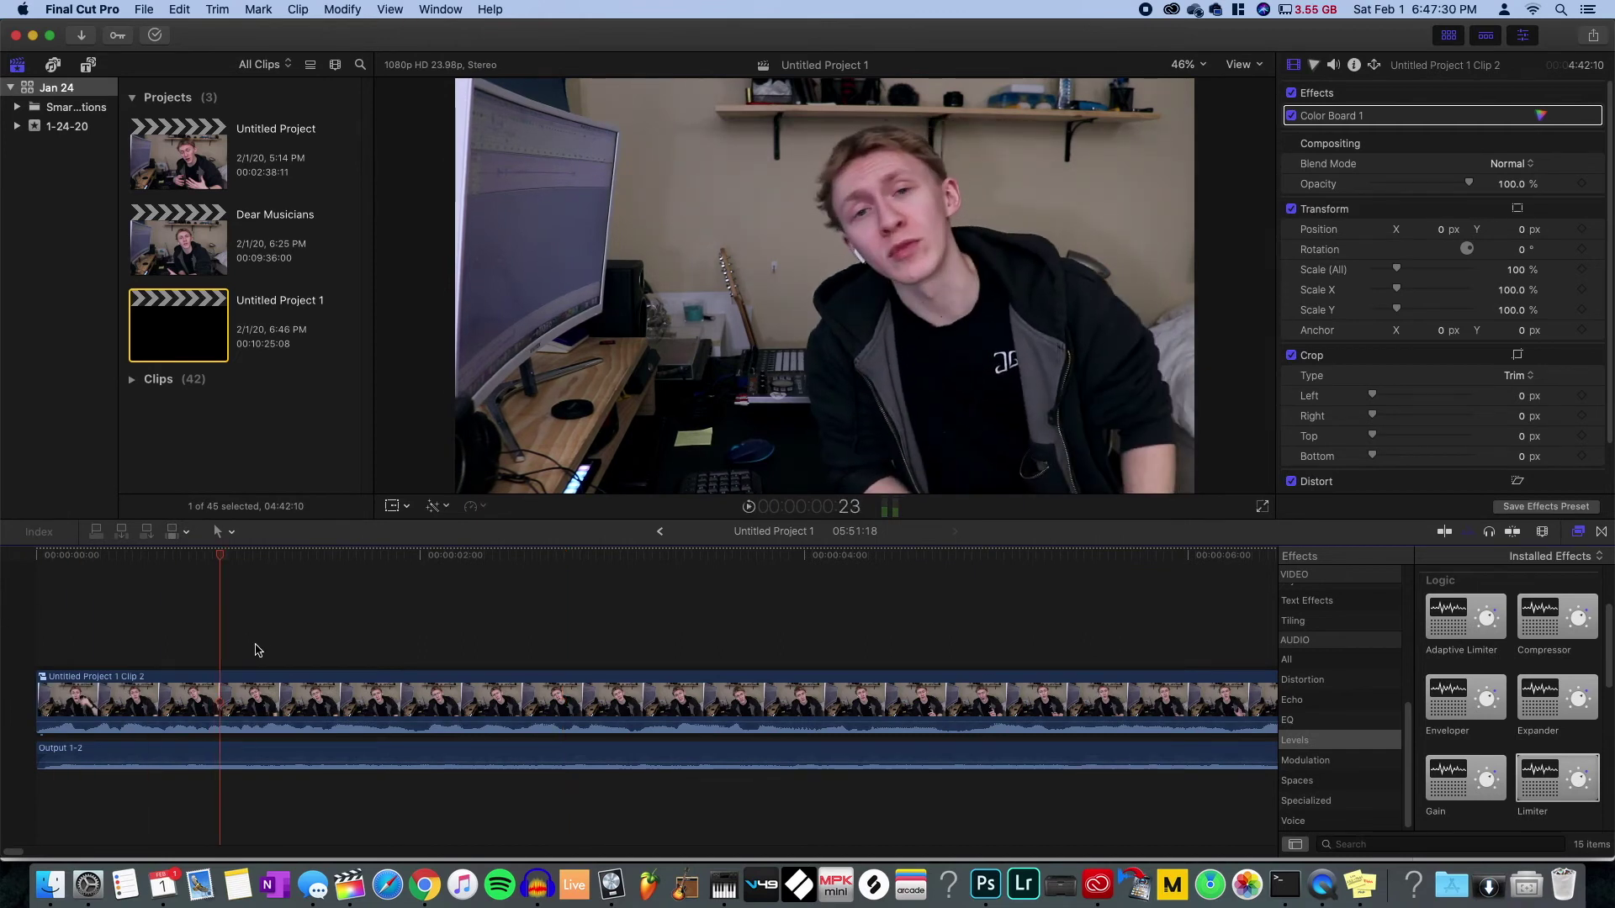
key(space)
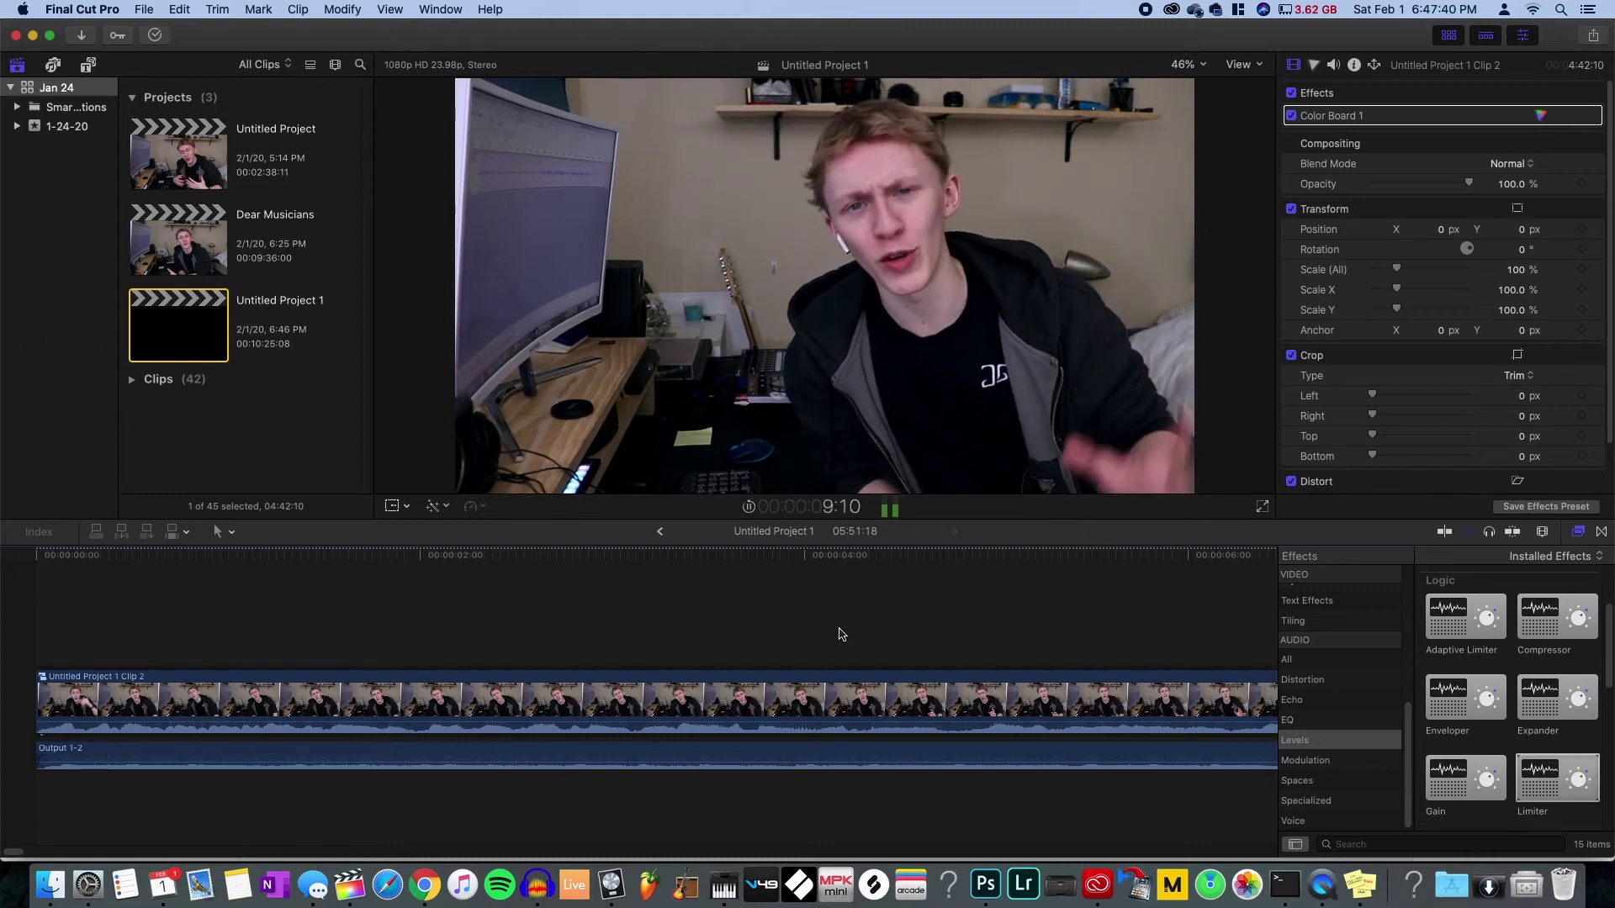
key(space)
- Split the talking-head clip at 18:03, where the speaker is looking away
scroll(837, 638, right, 10)
scroll(809, 660, left, 3)
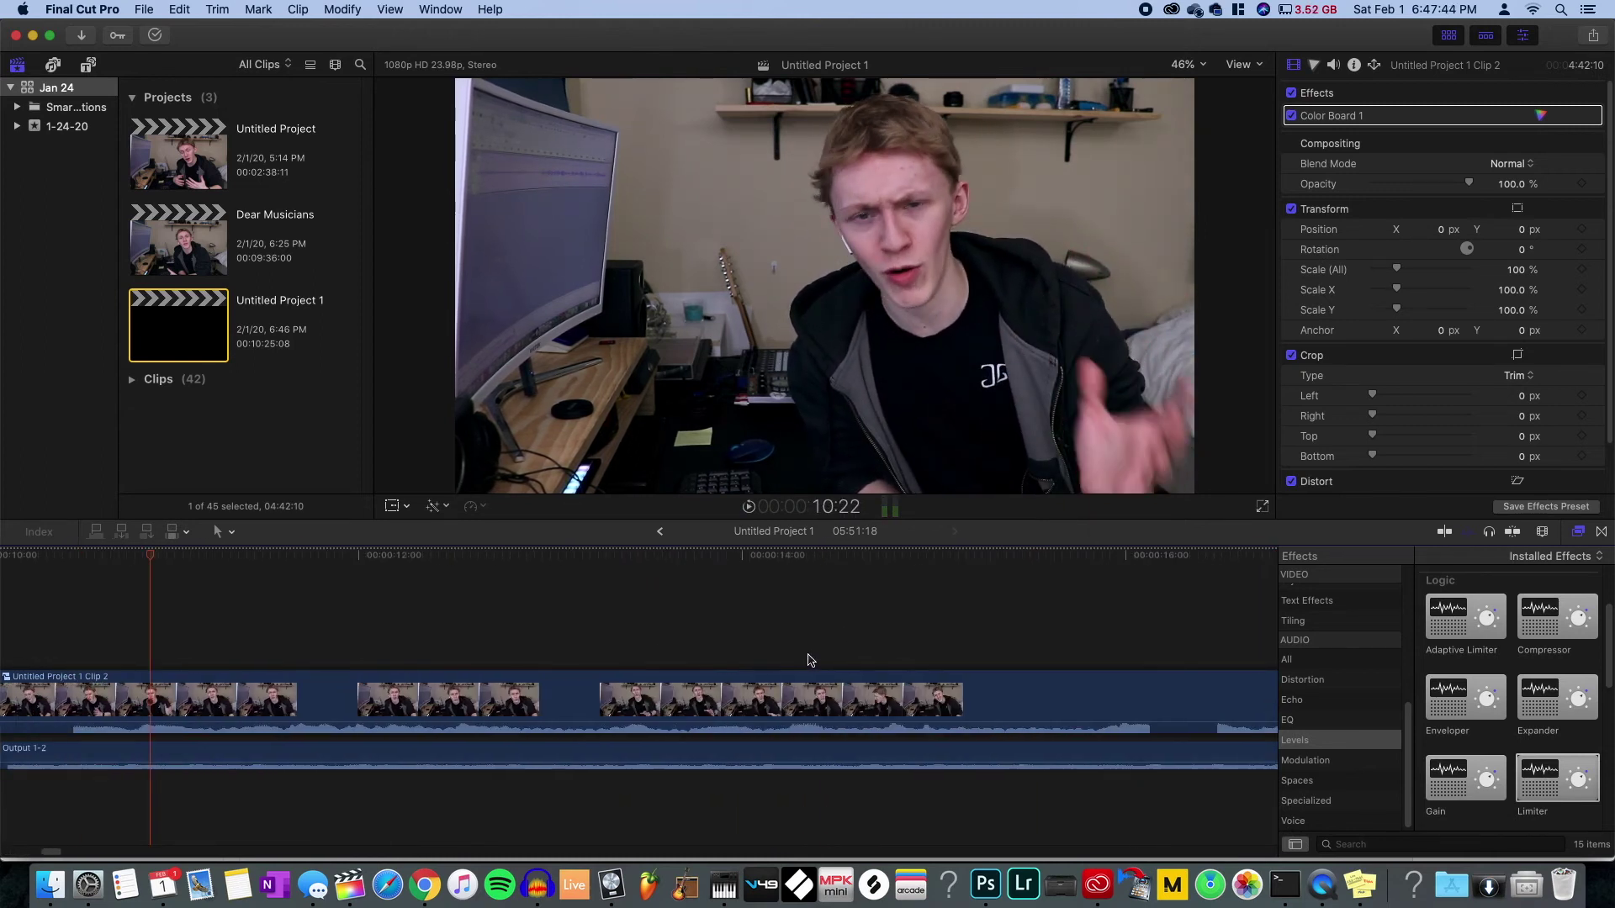
scroll(809, 660, right, 15)
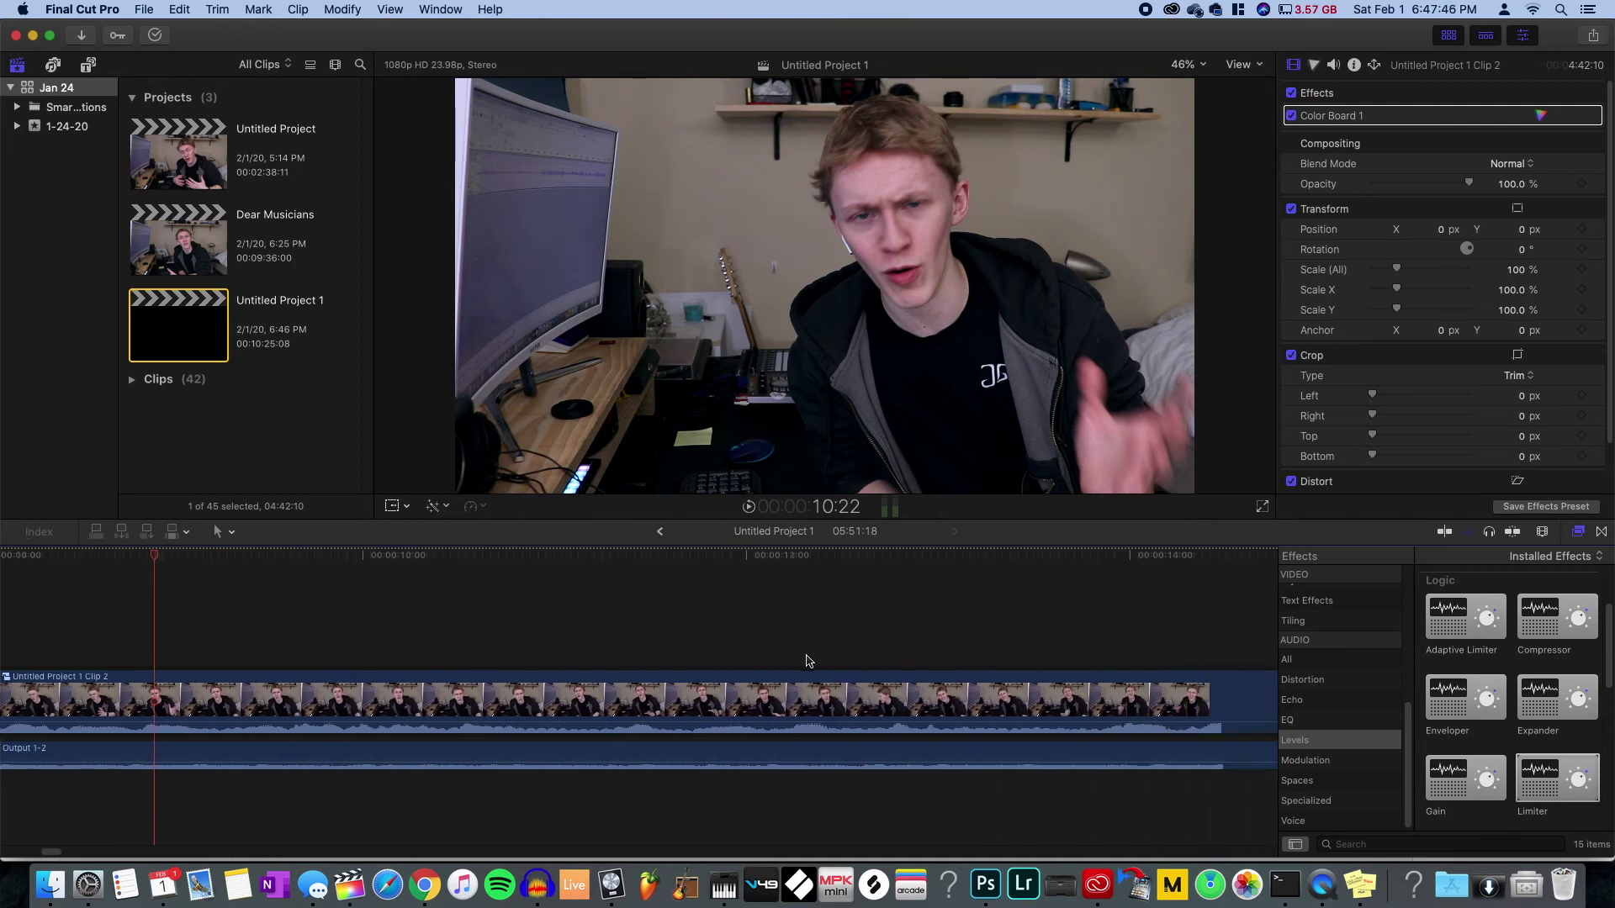
click(372, 631)
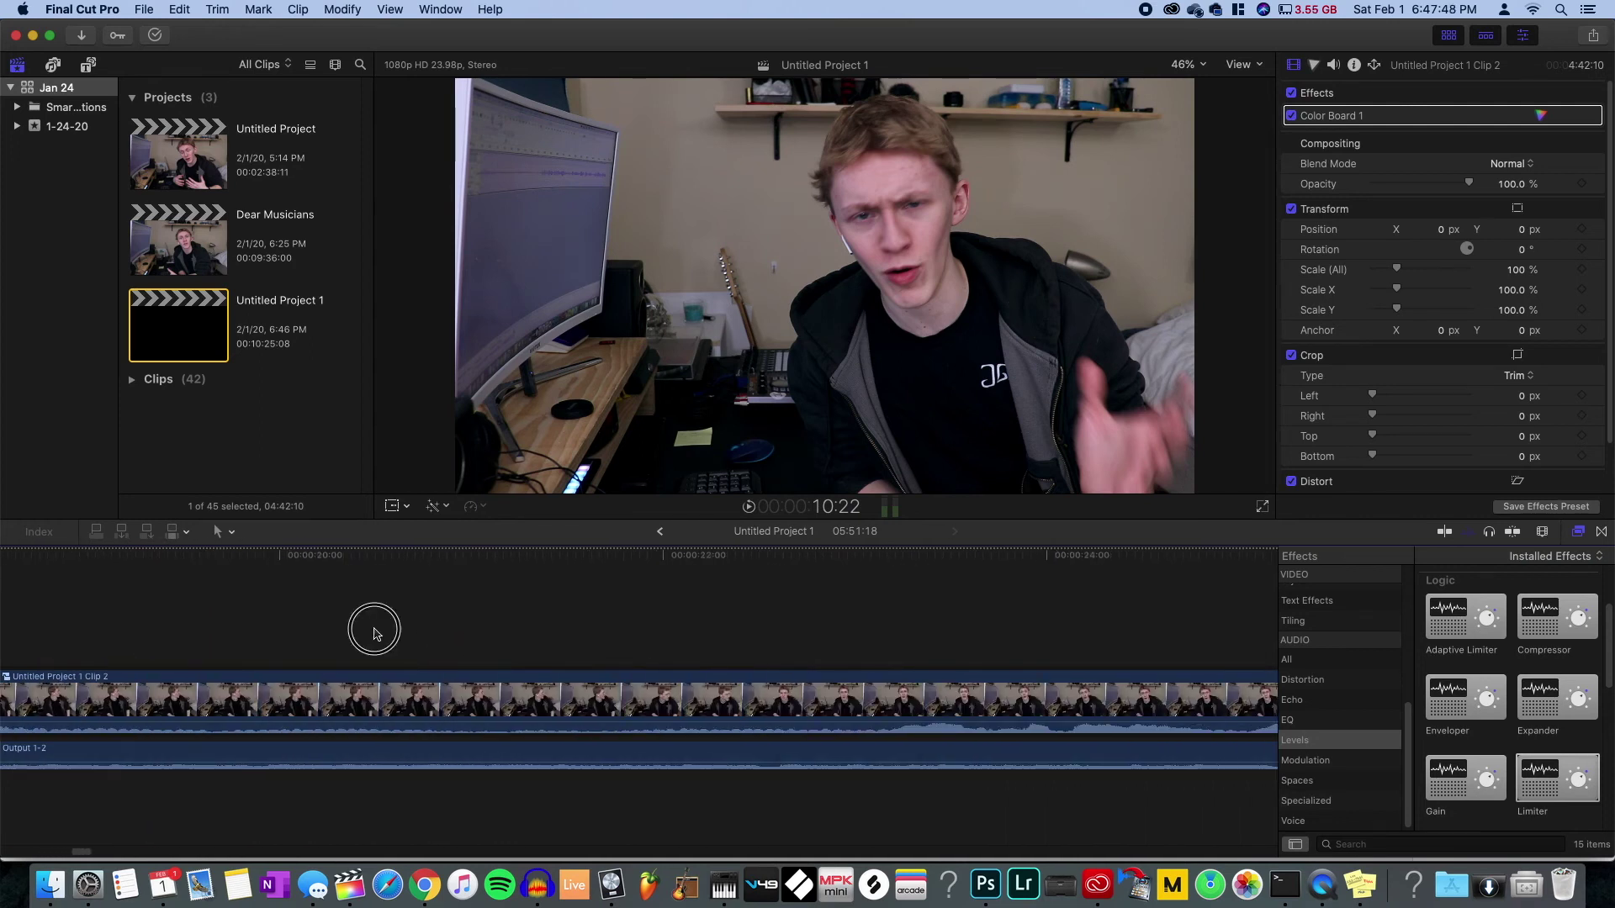
key(space)
drag(462, 554, 163, 572)
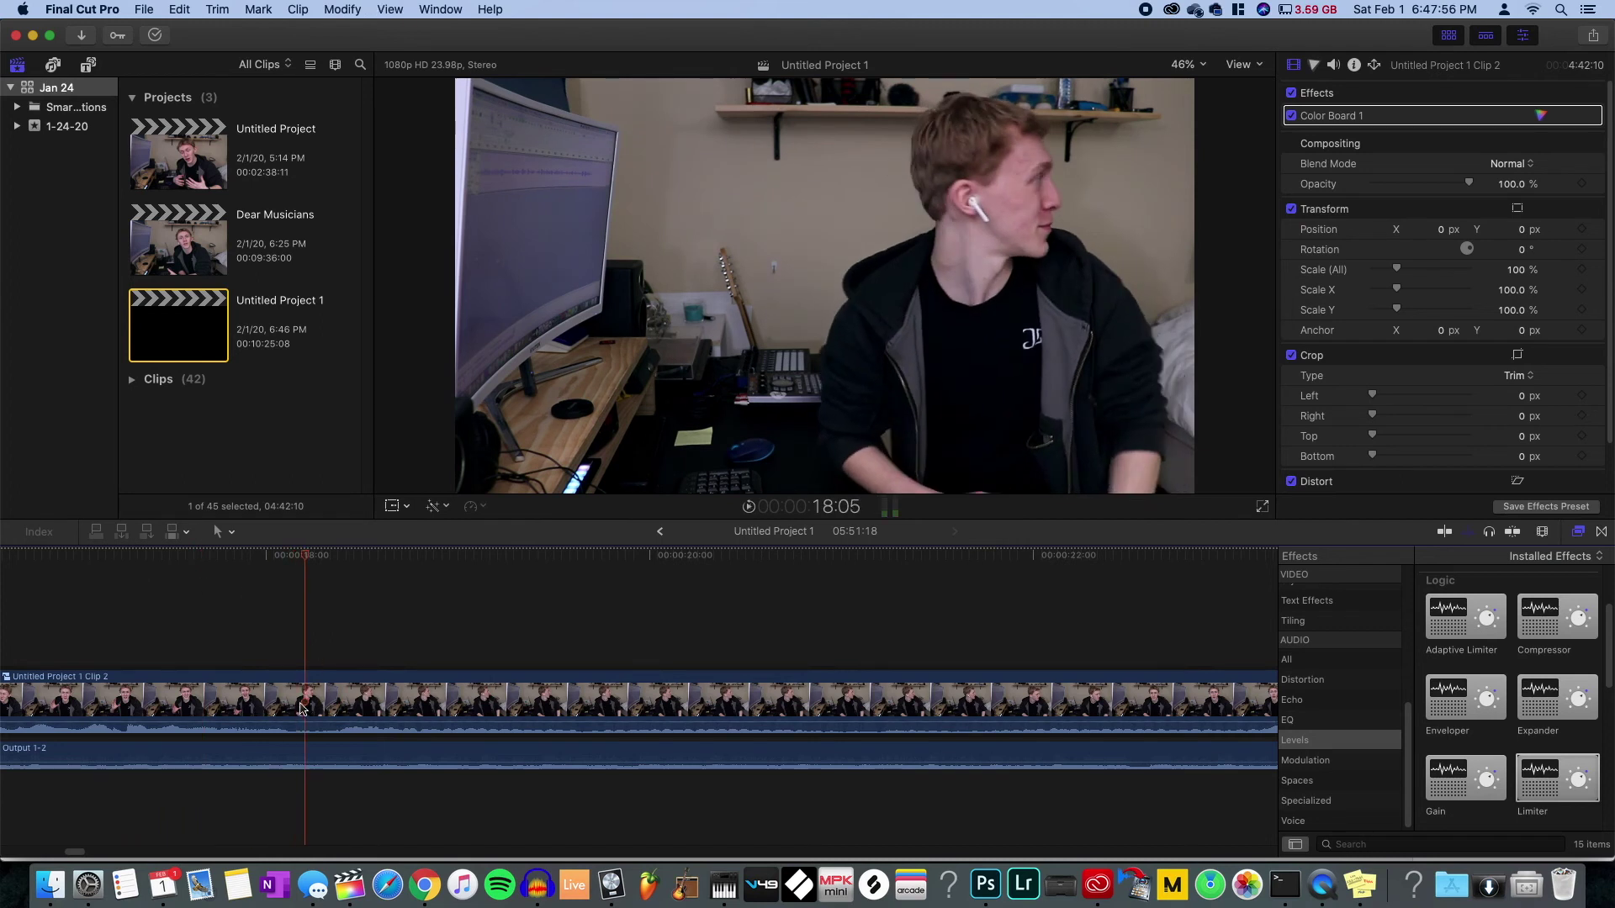
click(297, 568)
click(296, 695)
key(super+b)
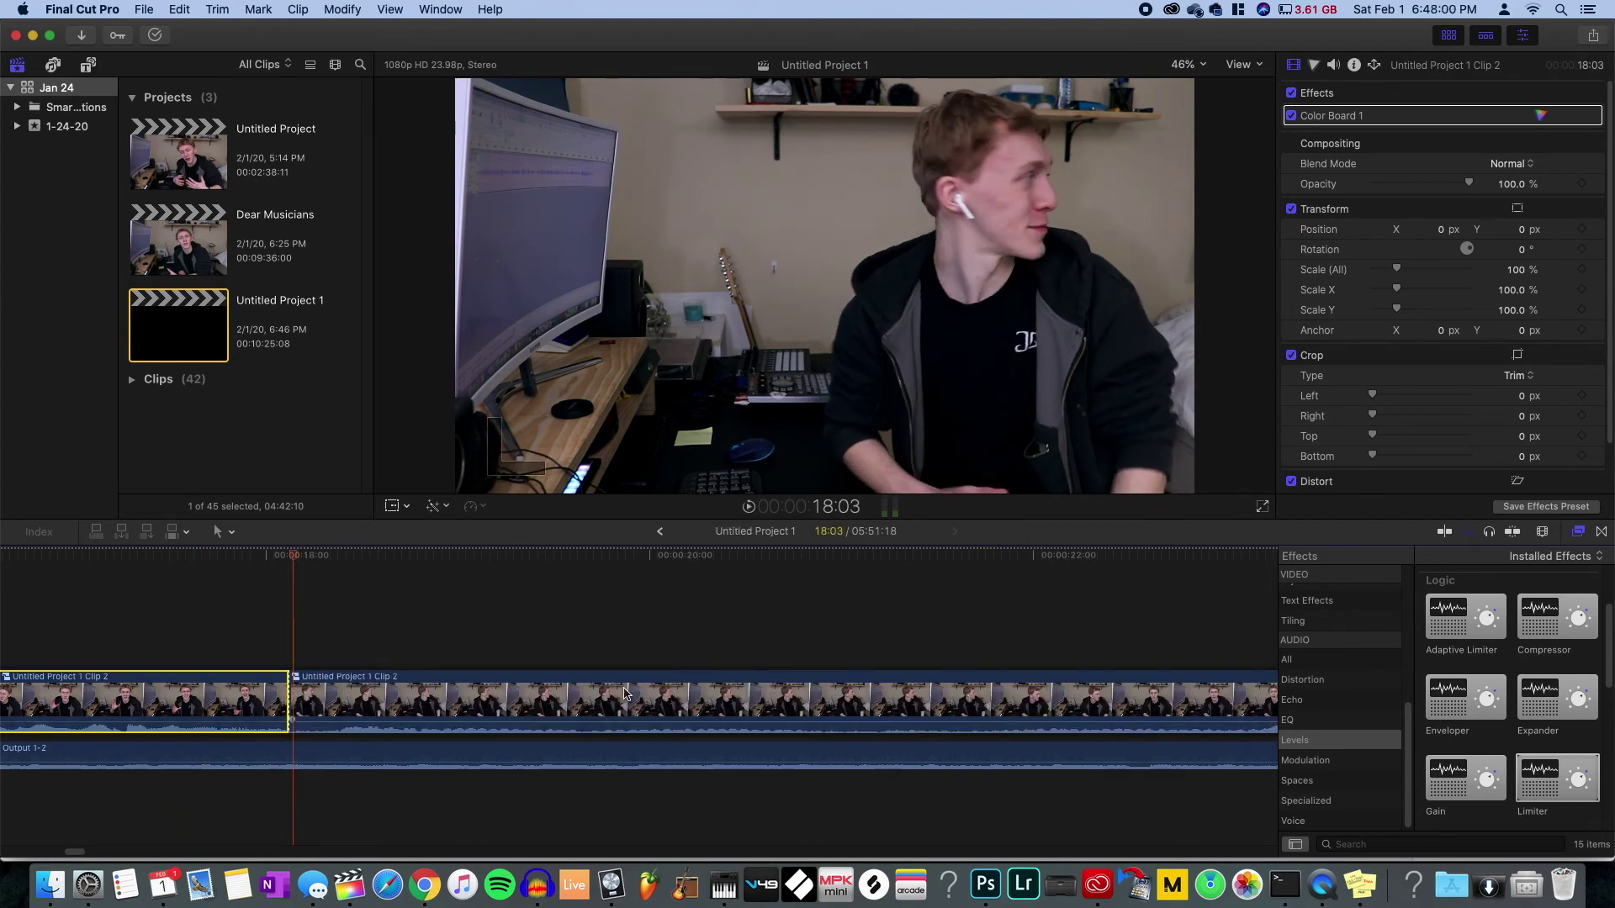
- Split the talking-head clip again at 23:03, where the speaker faces the camera
scroll(892, 664, right, 5)
key(space)
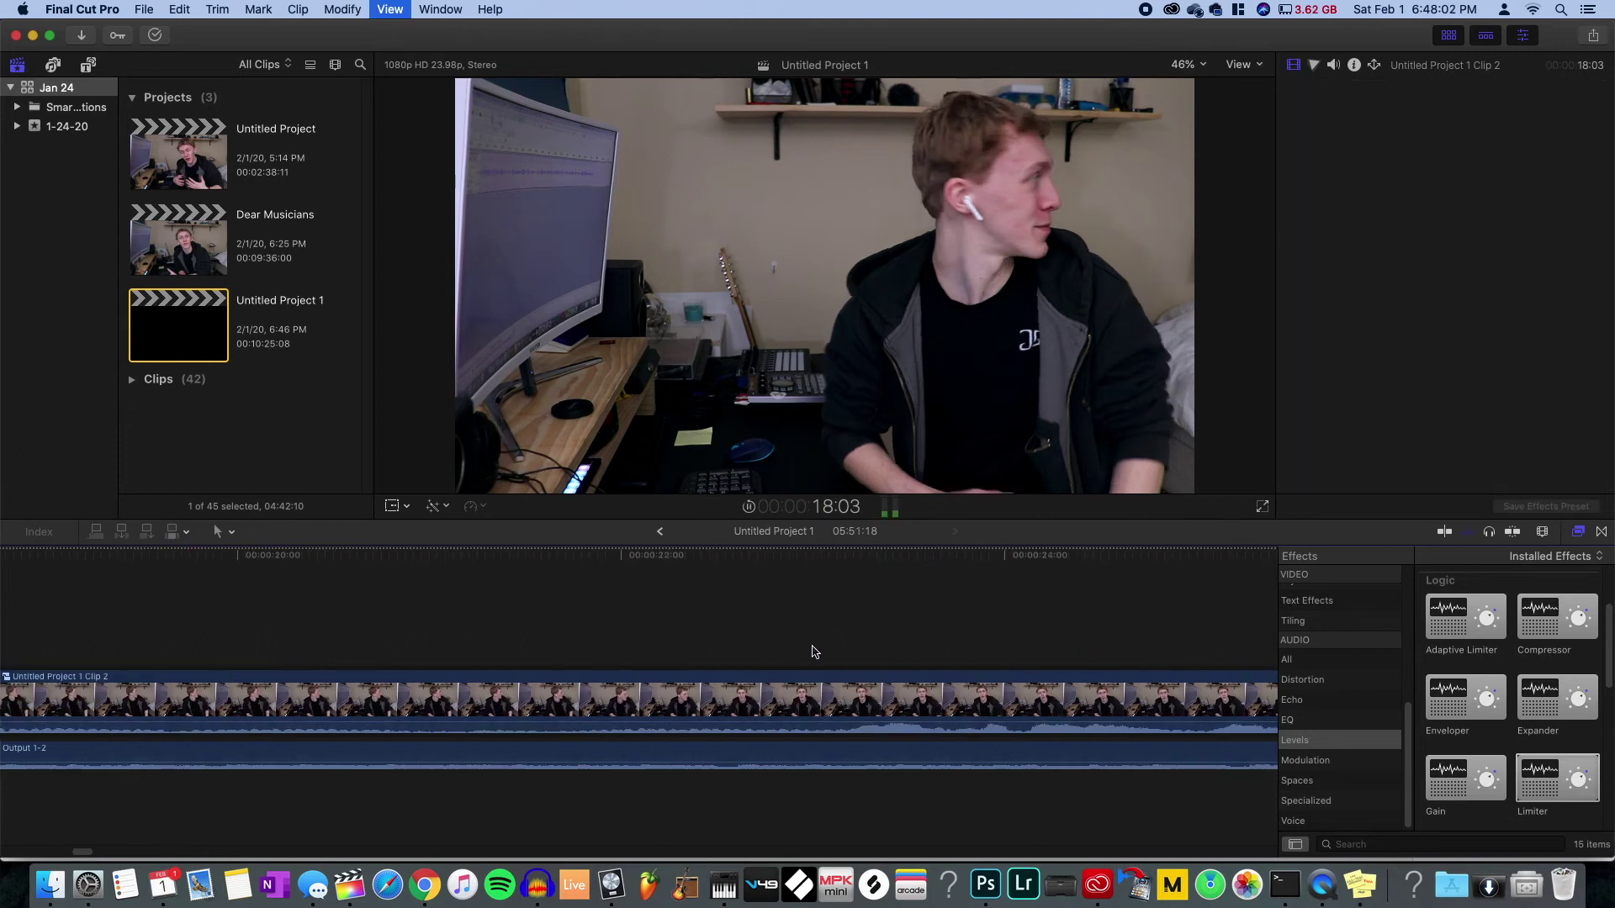
click(835, 652)
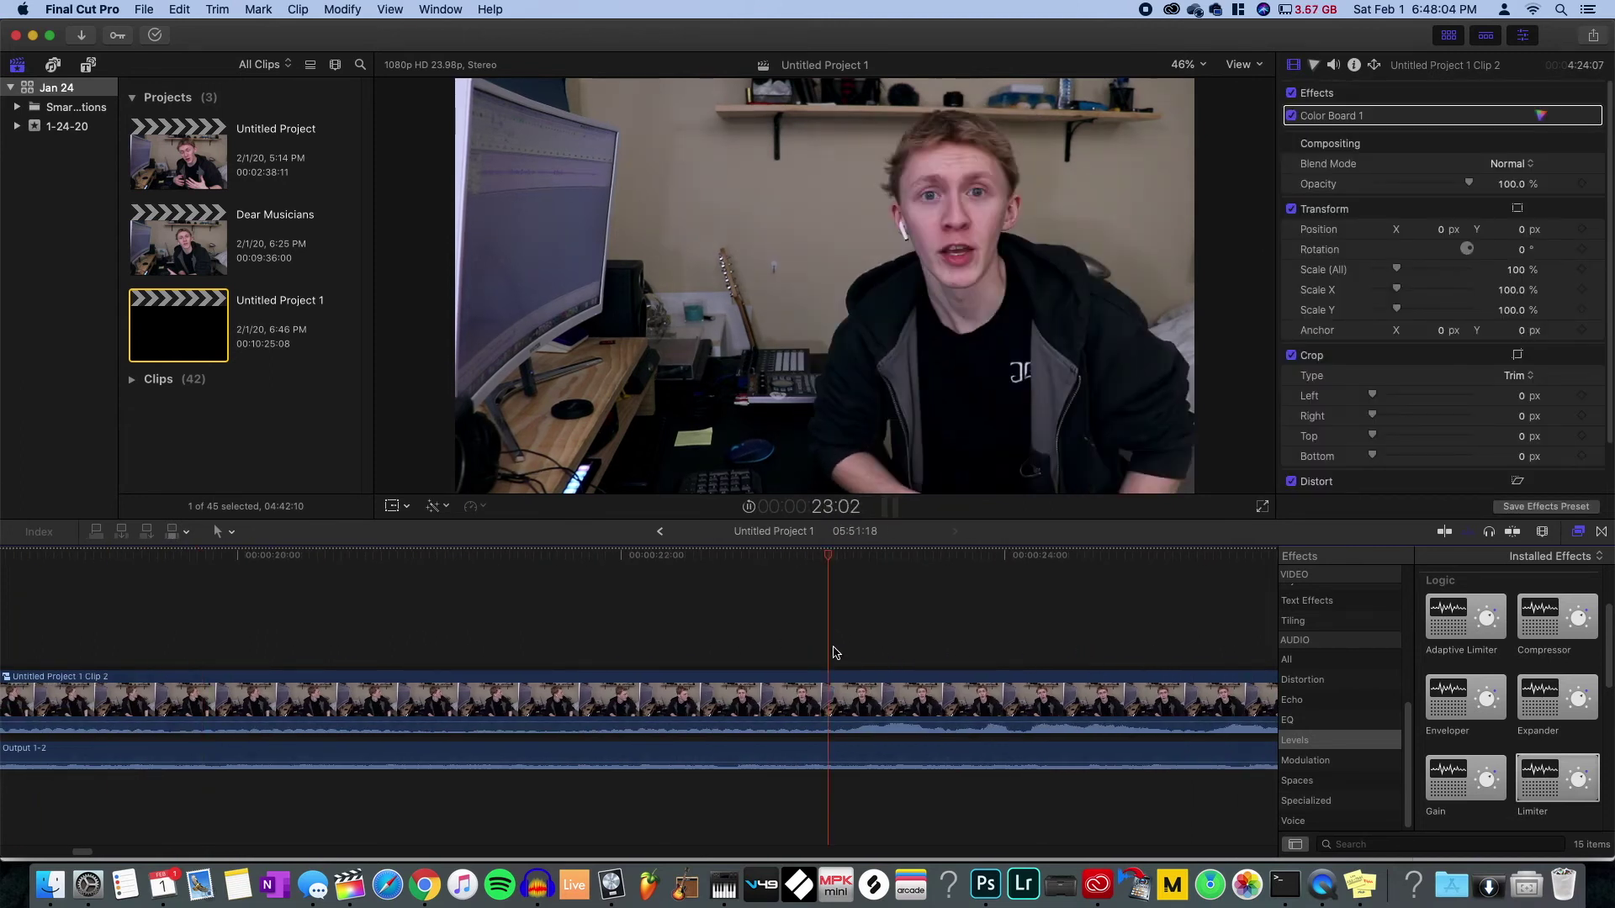
click(839, 686)
key(super+b)
- Try removing the talking-head section between the cuts at 18:03 and 23:03, and undo the deletion
key(Delete)
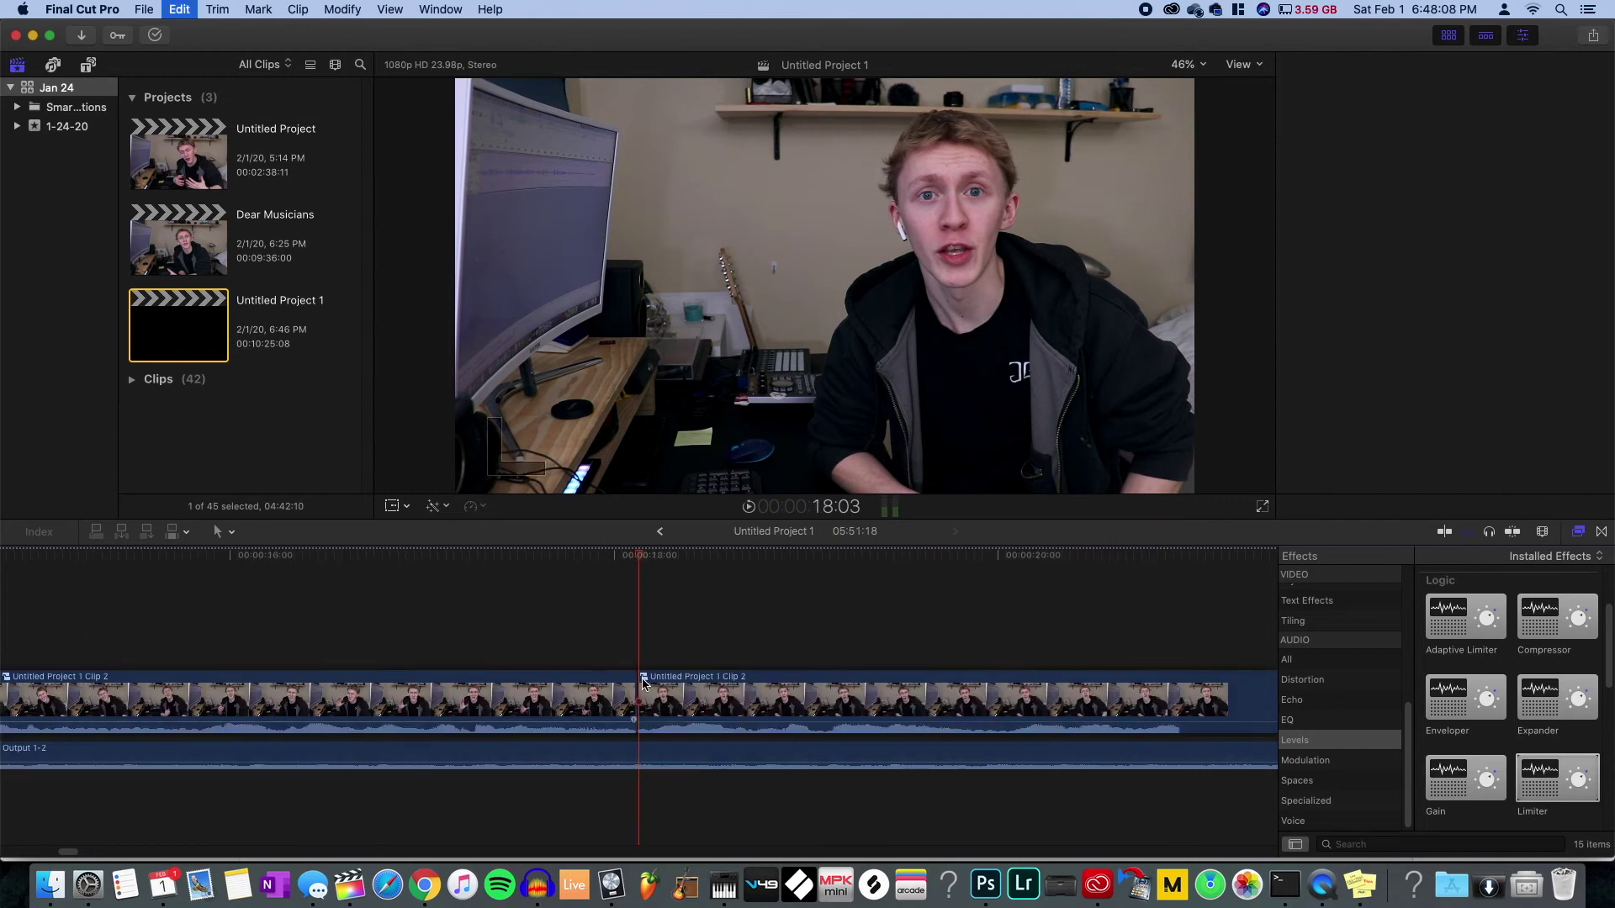
click(651, 705)
key(super+z)
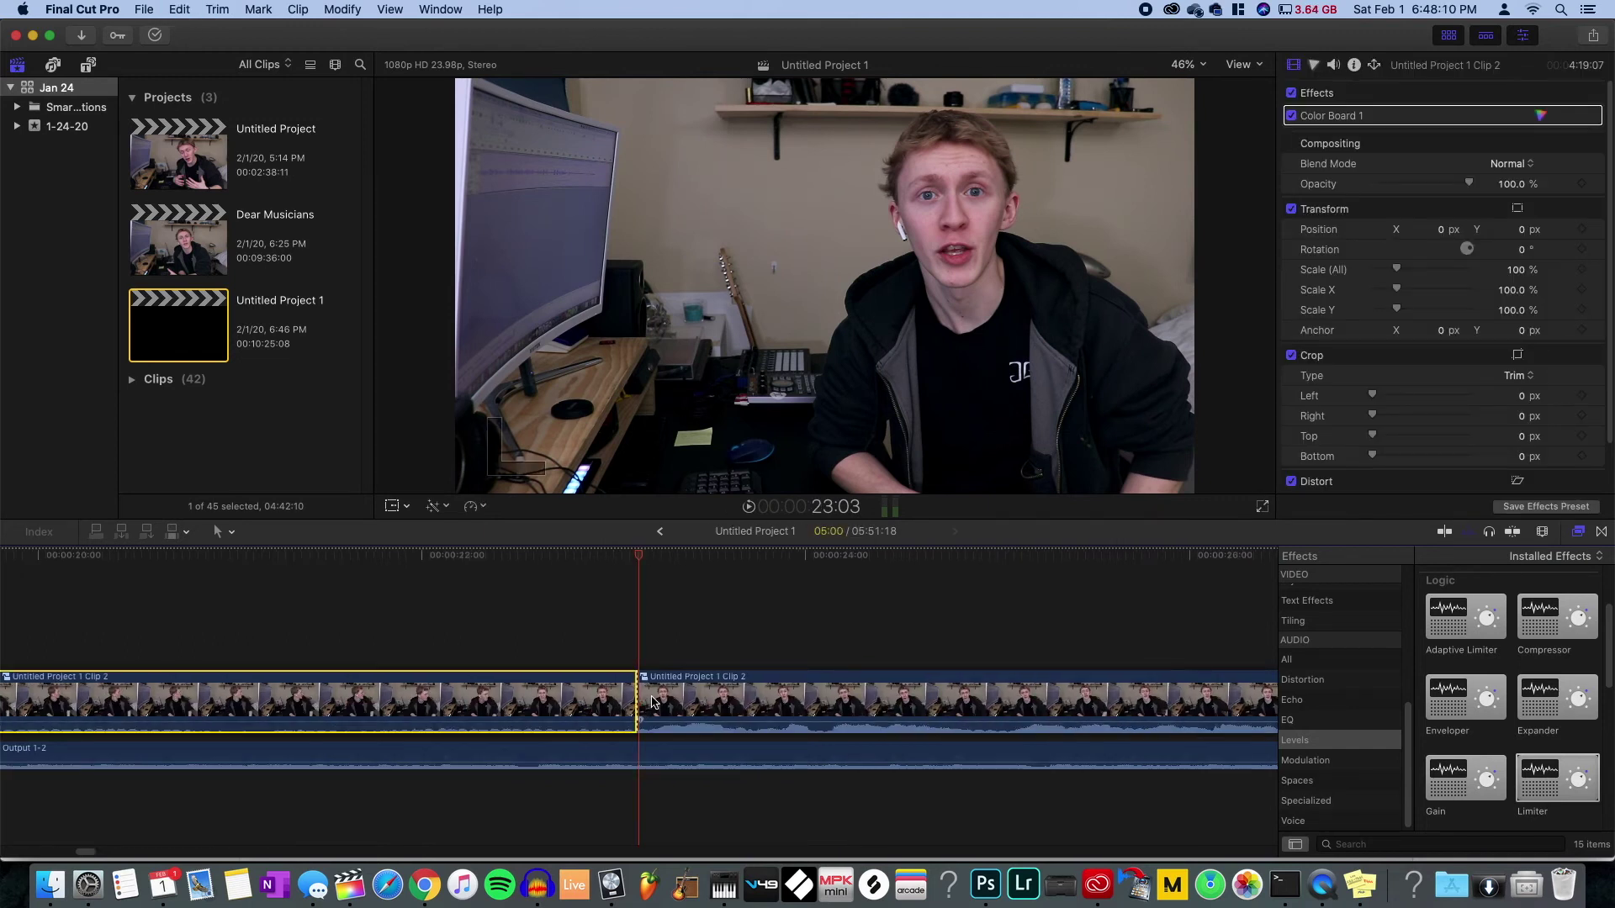
key(super+minus)
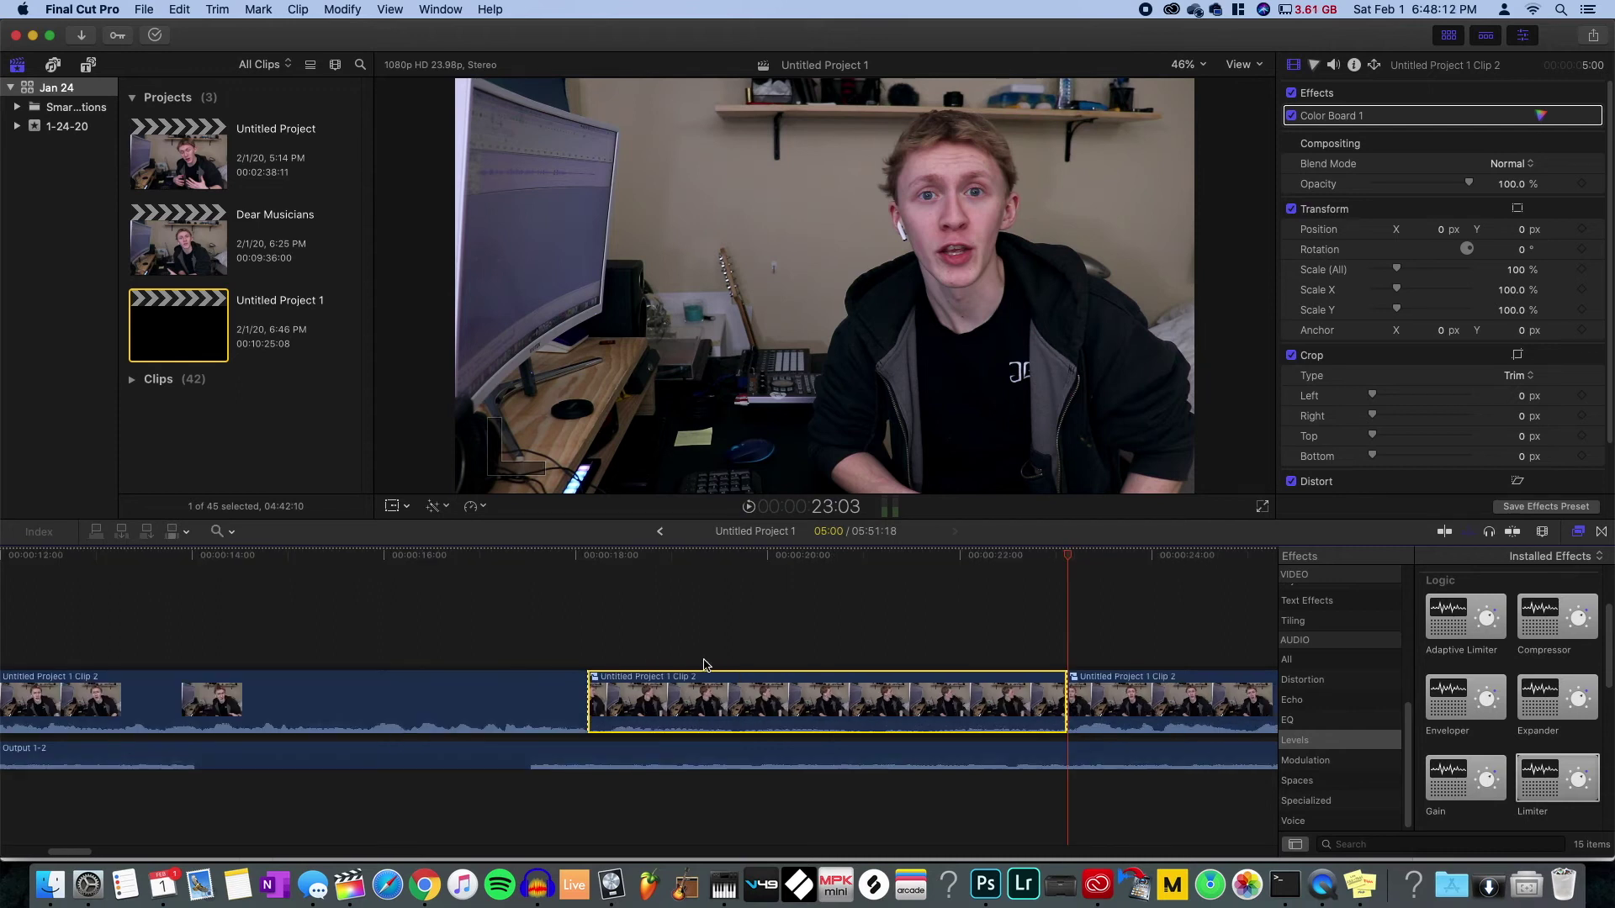
- Try replacing the talking-head section between the cuts at 18:03 and 23:03 with a gap, and try ripple-deleting that section
click(569, 641)
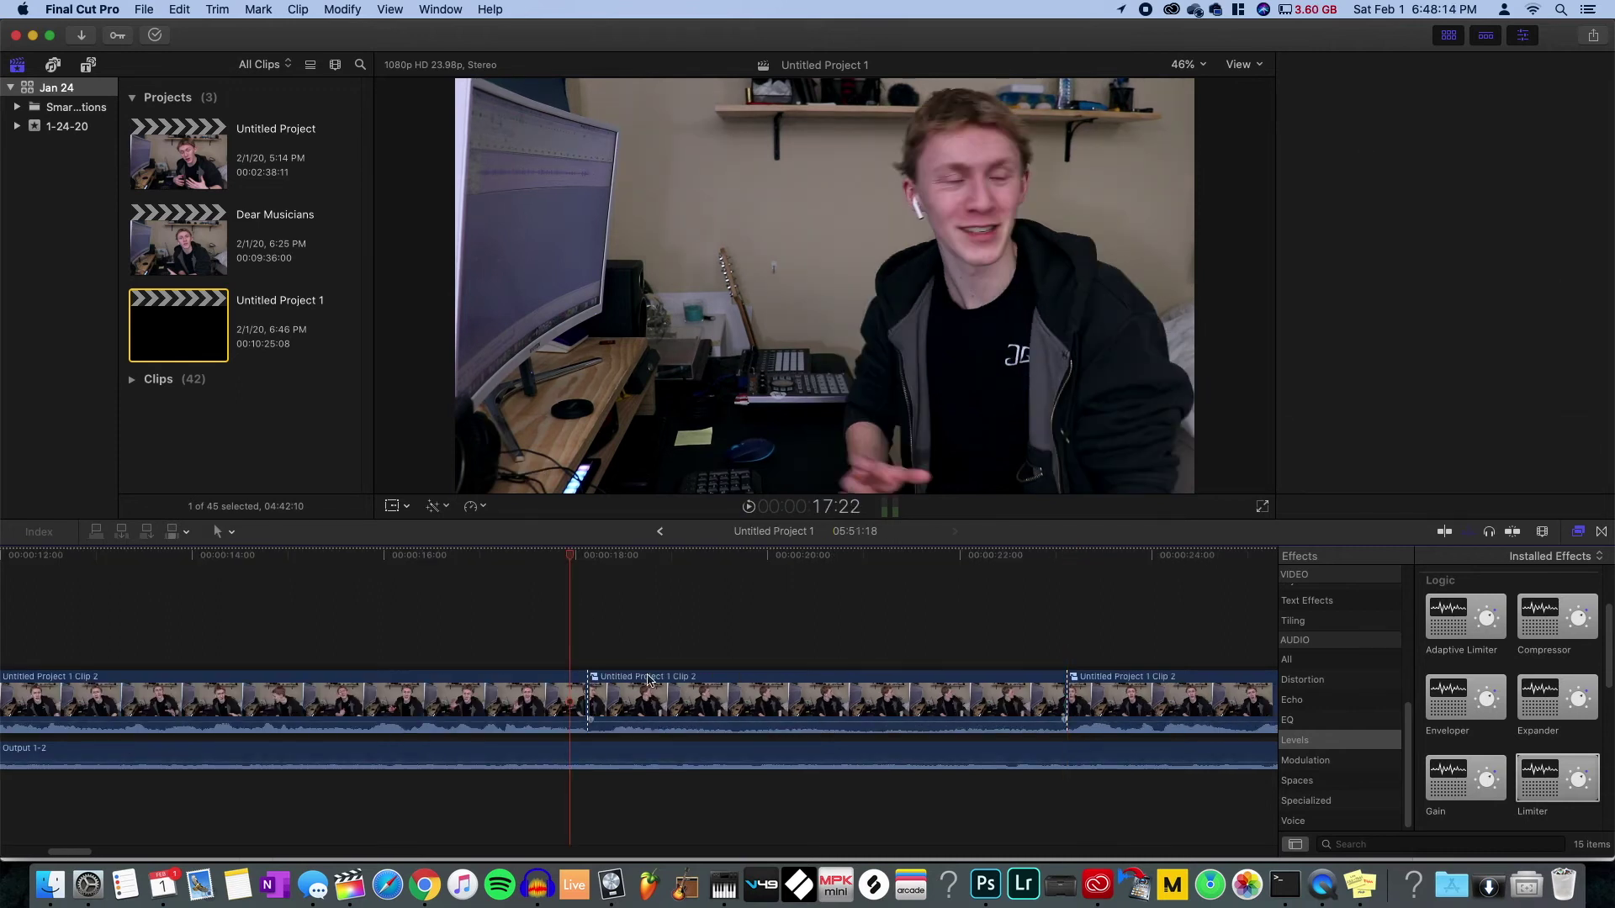
click(743, 701)
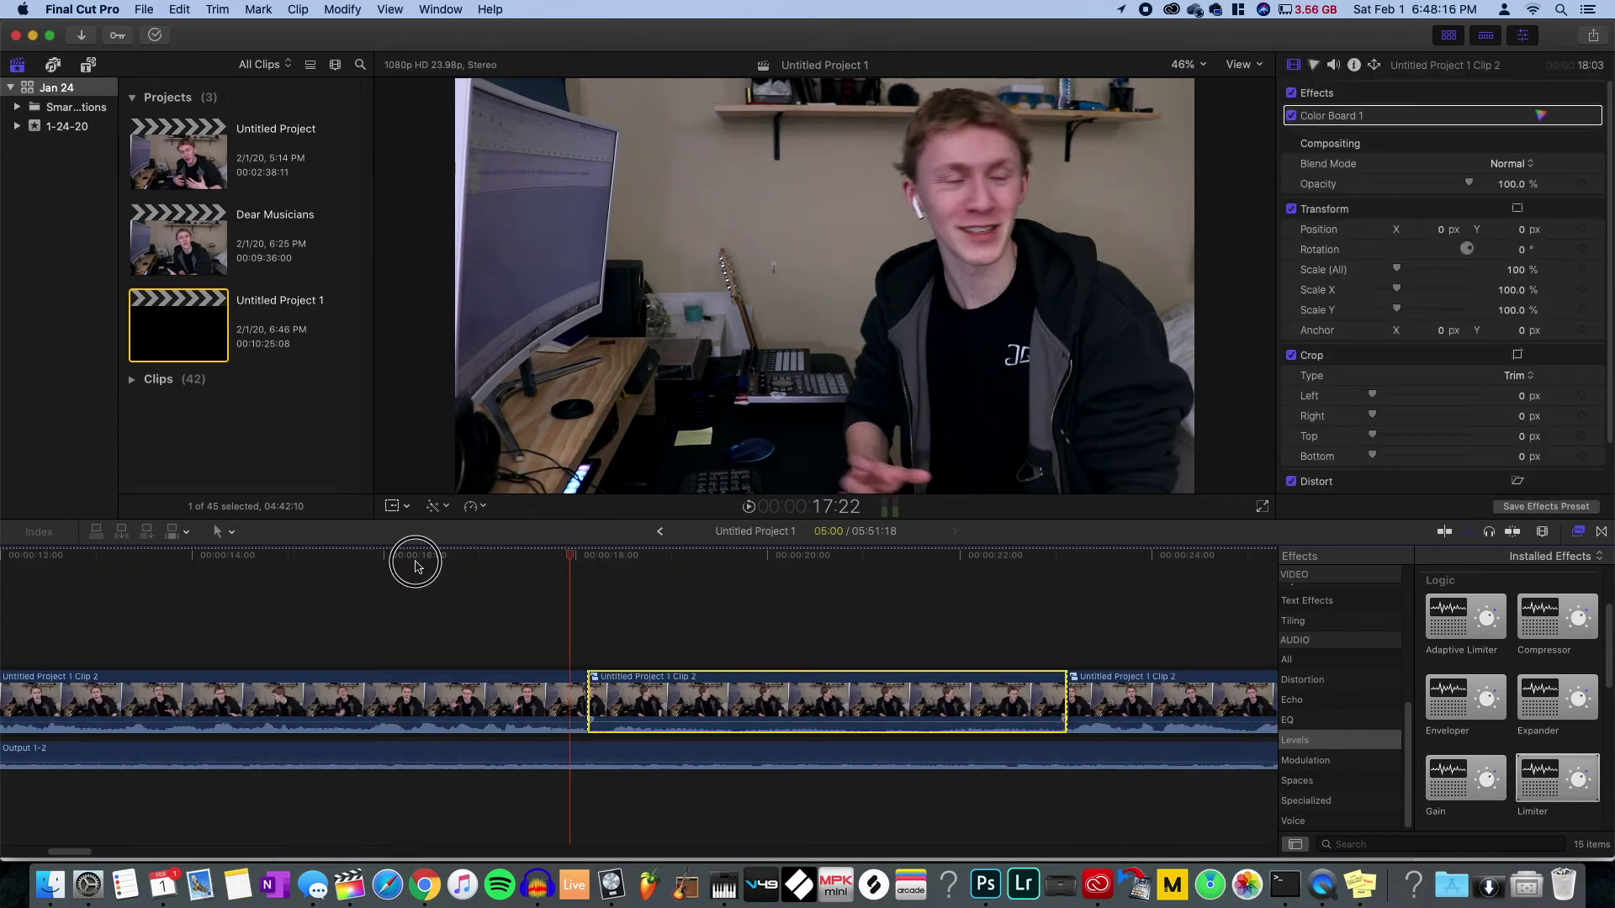
drag(467, 560, 774, 575)
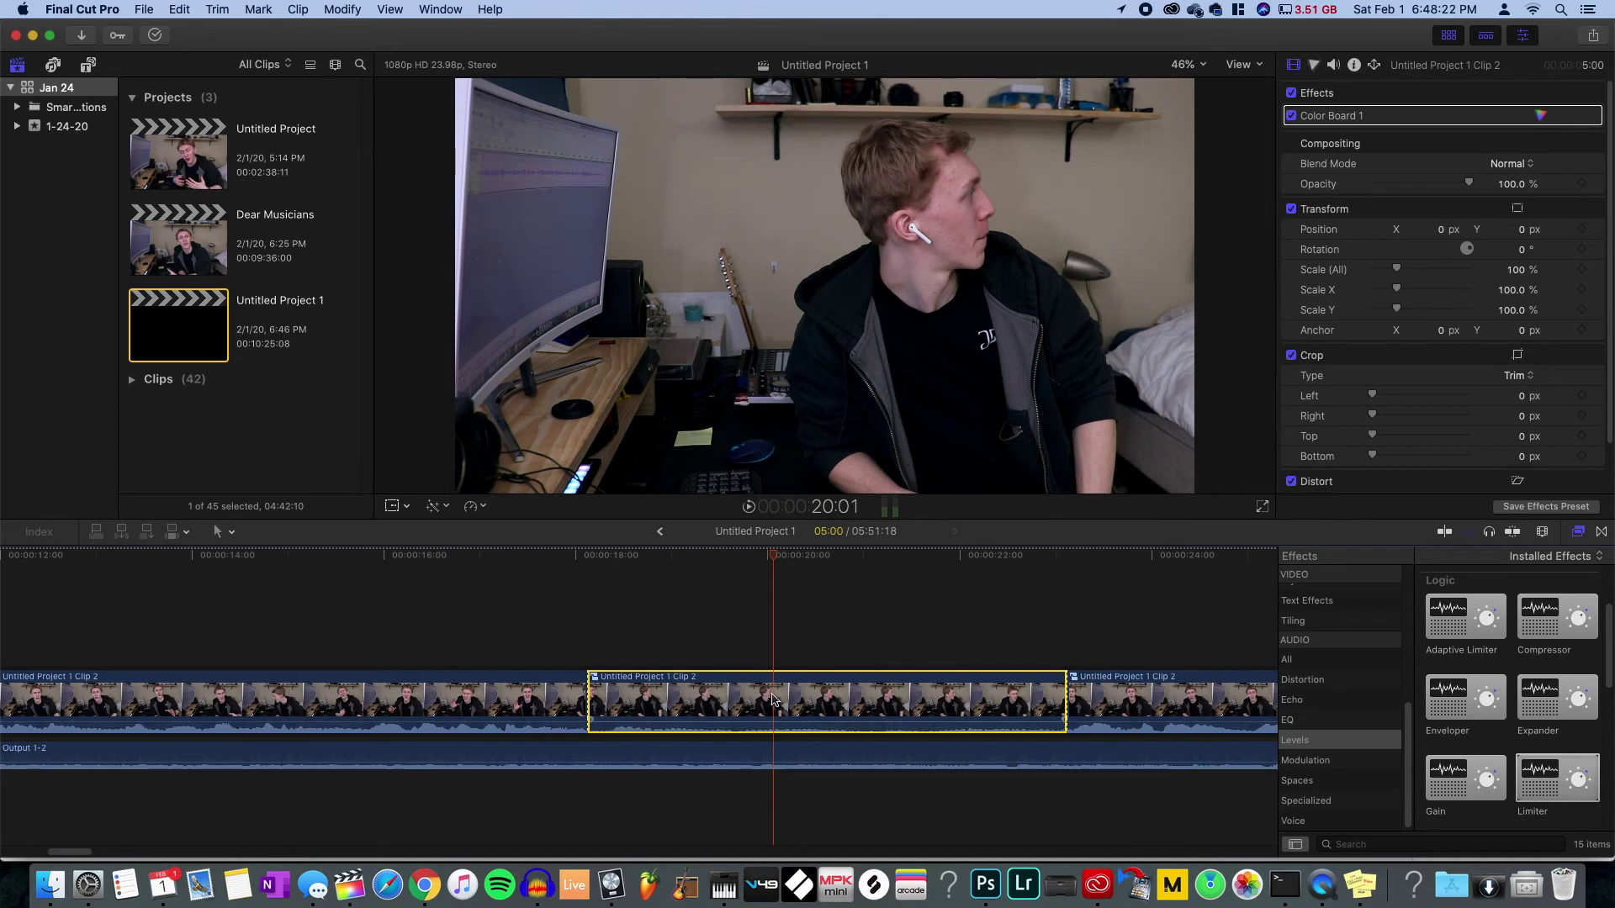
key(shift+BackSpace)
key(super+4)
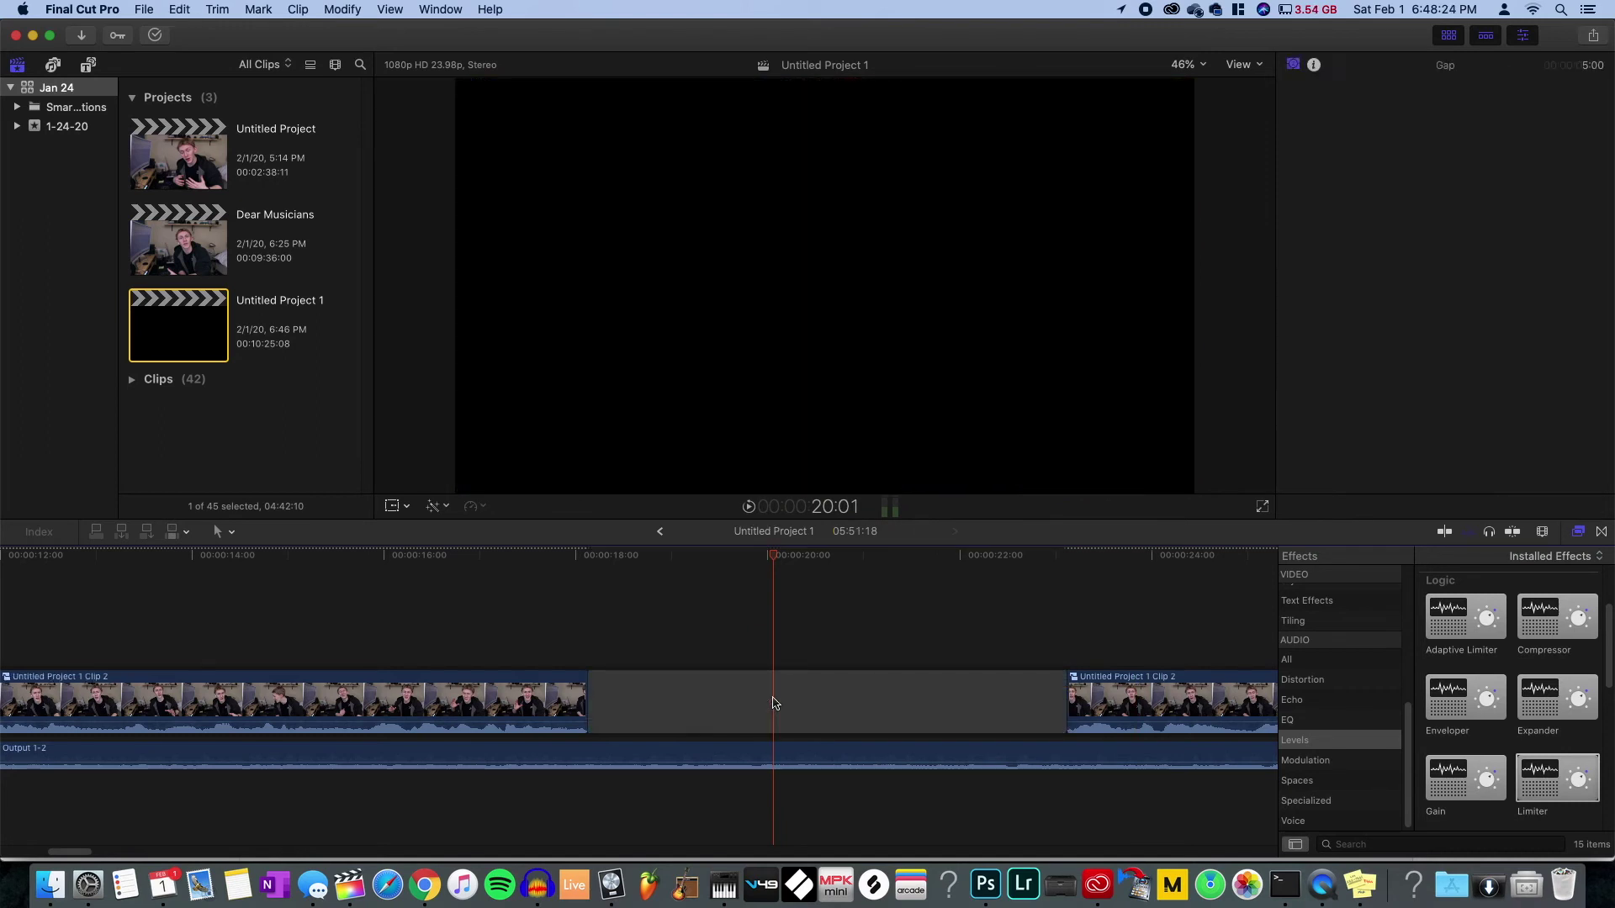
key(super+v)
key(super+z)
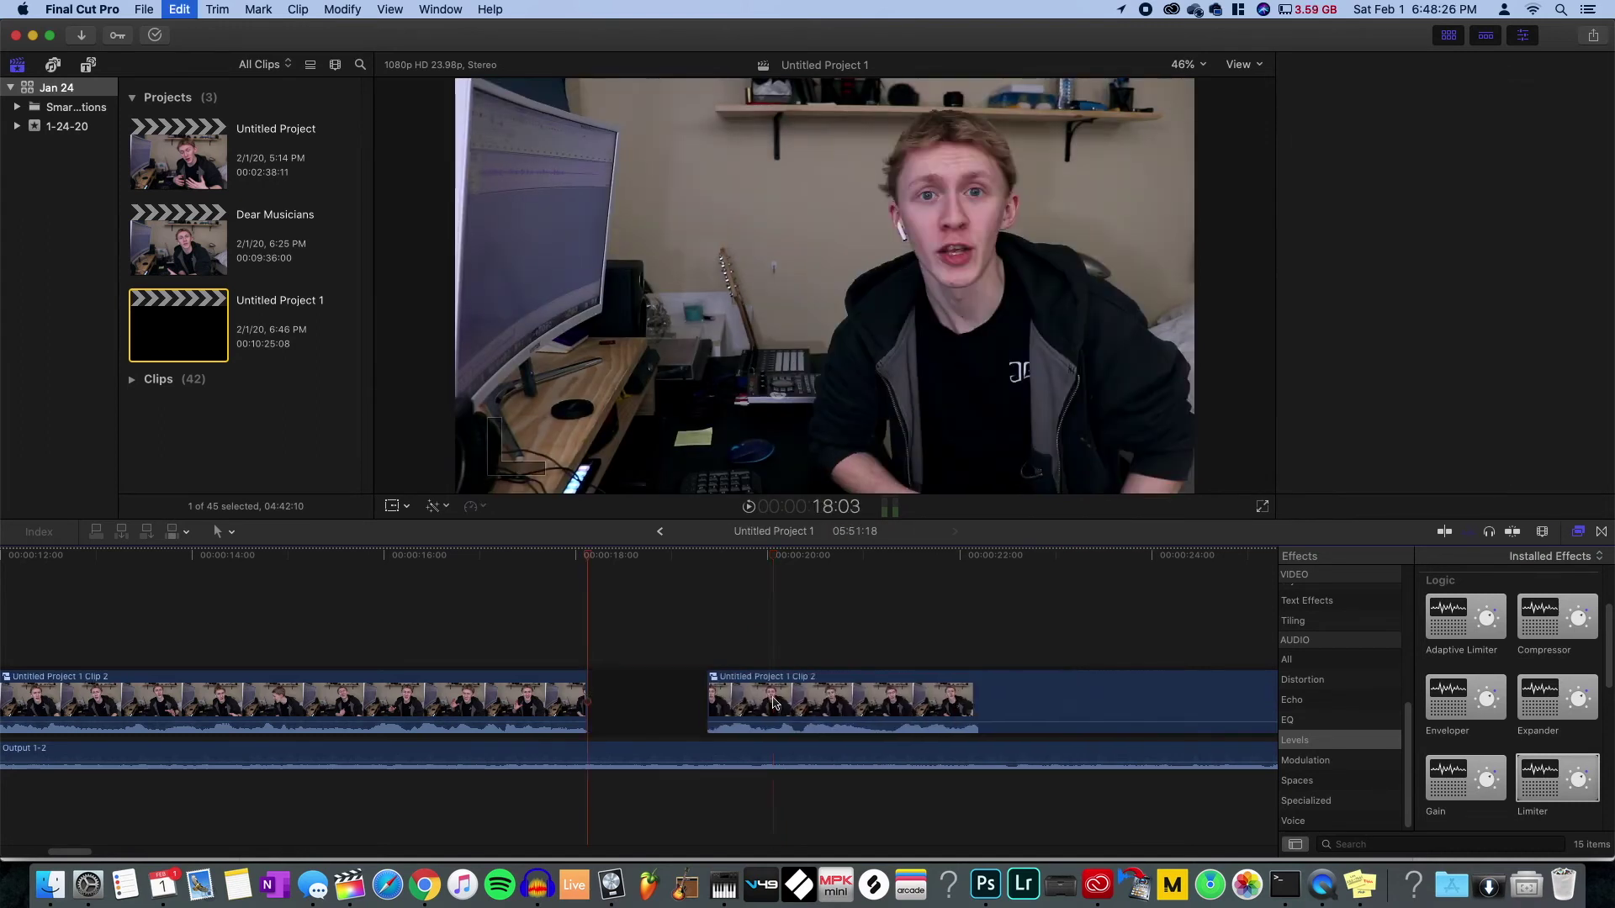
- Inspect the joined cut at 18:03 and undo the removal so the talking-head section is restored
click(560, 557)
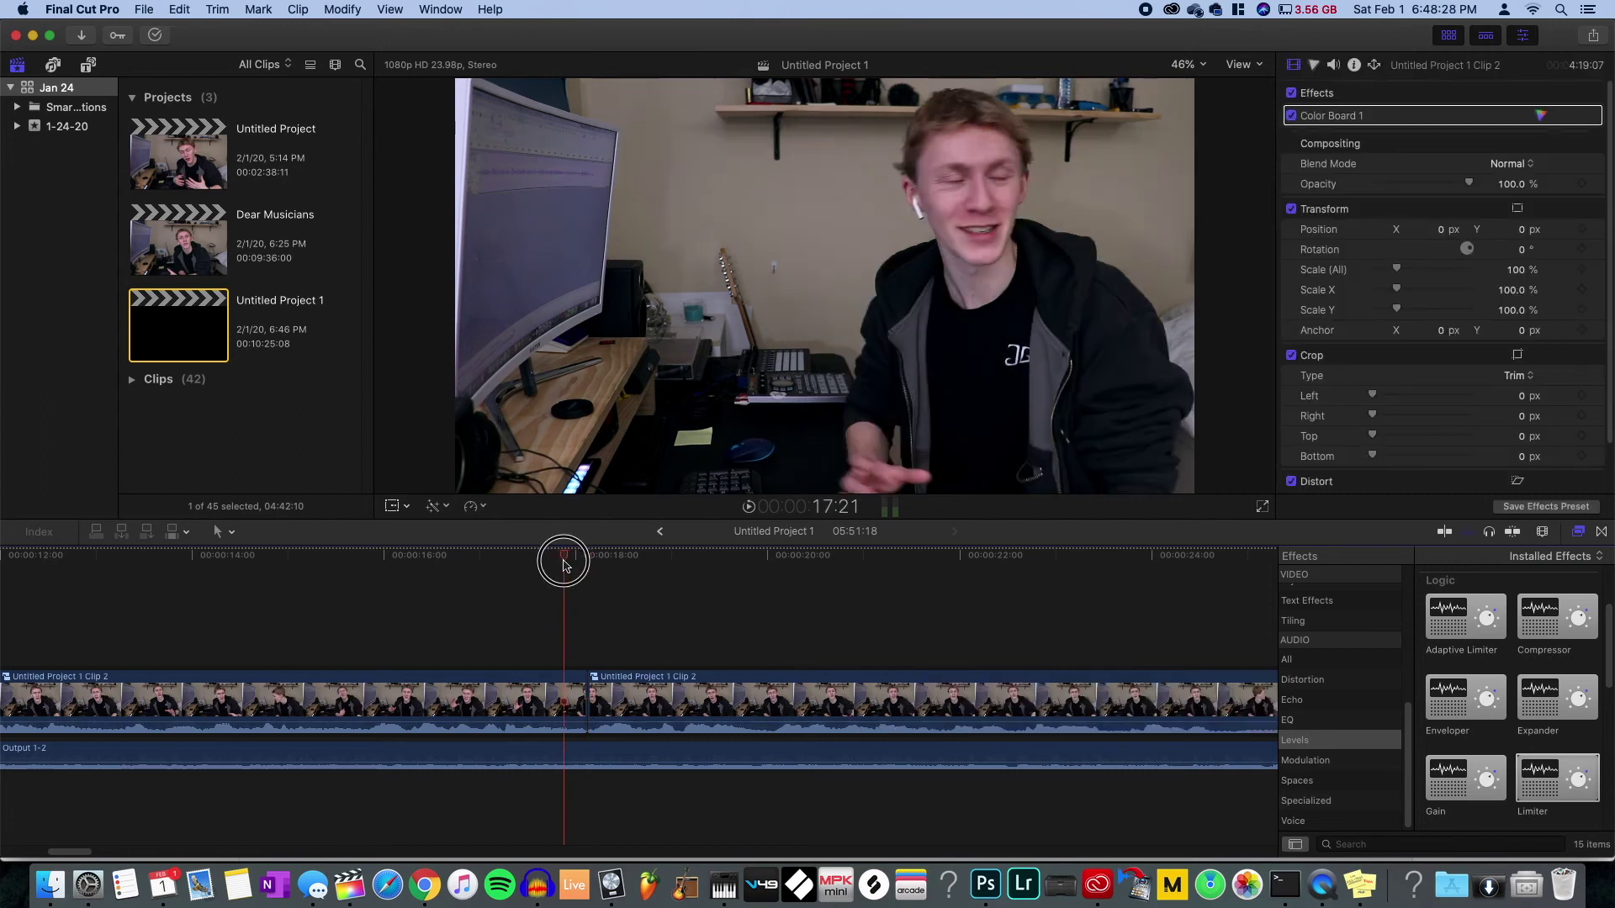
key(z)
click(546, 667)
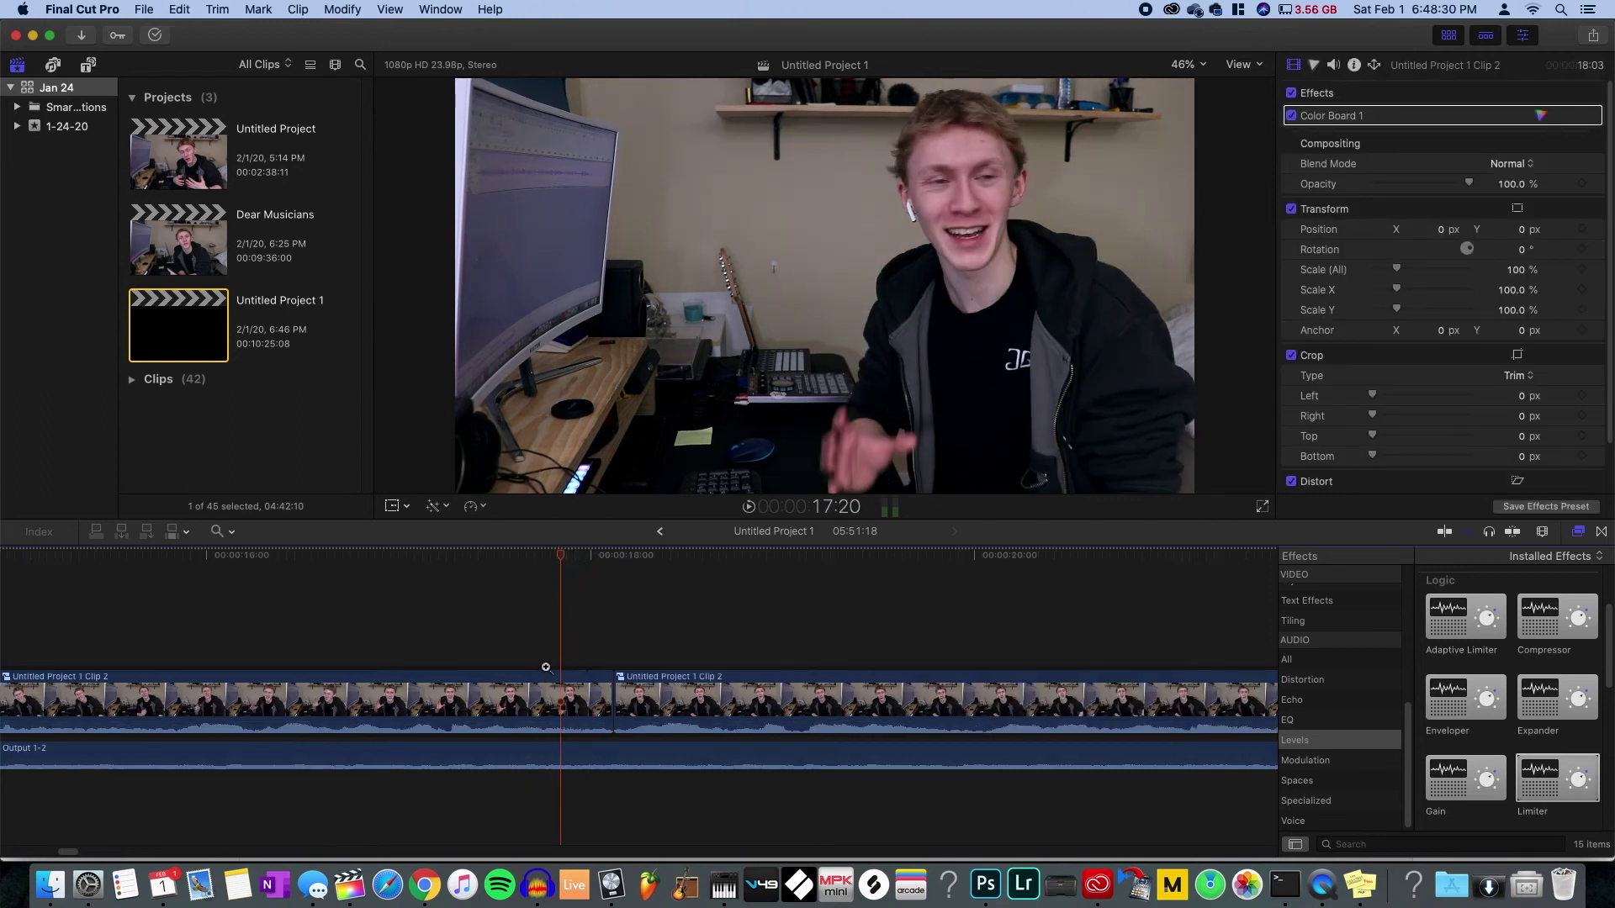
click(559, 566)
key(super+z)
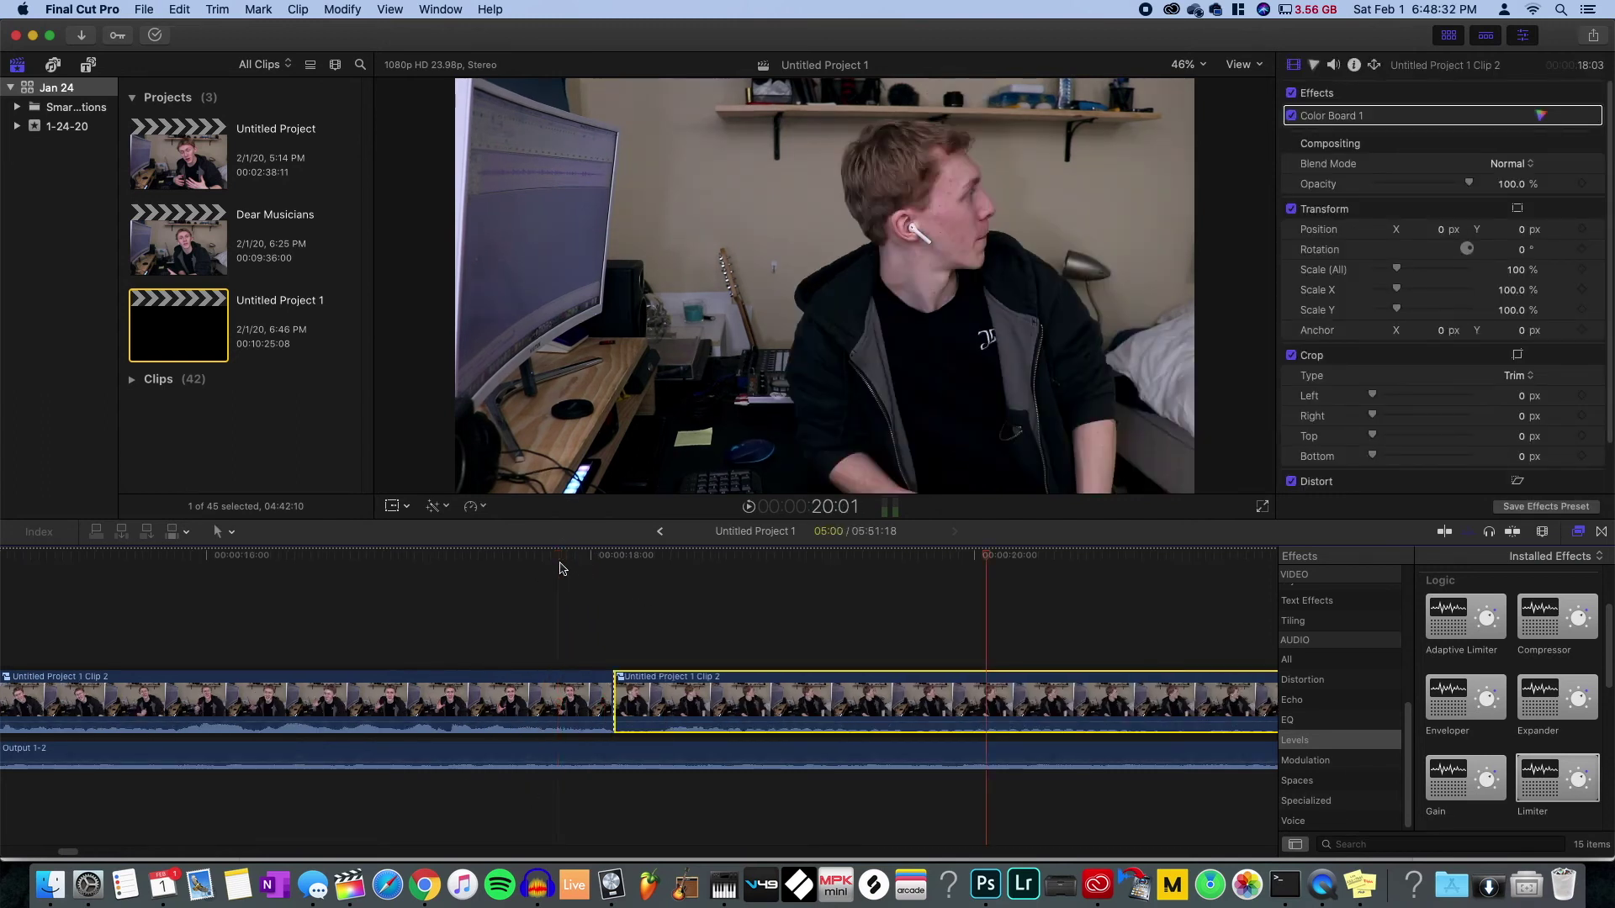
- Replace the restored talking-head section with a gap, try deleting the gap, and undo that deletion
key(shift+Delete)
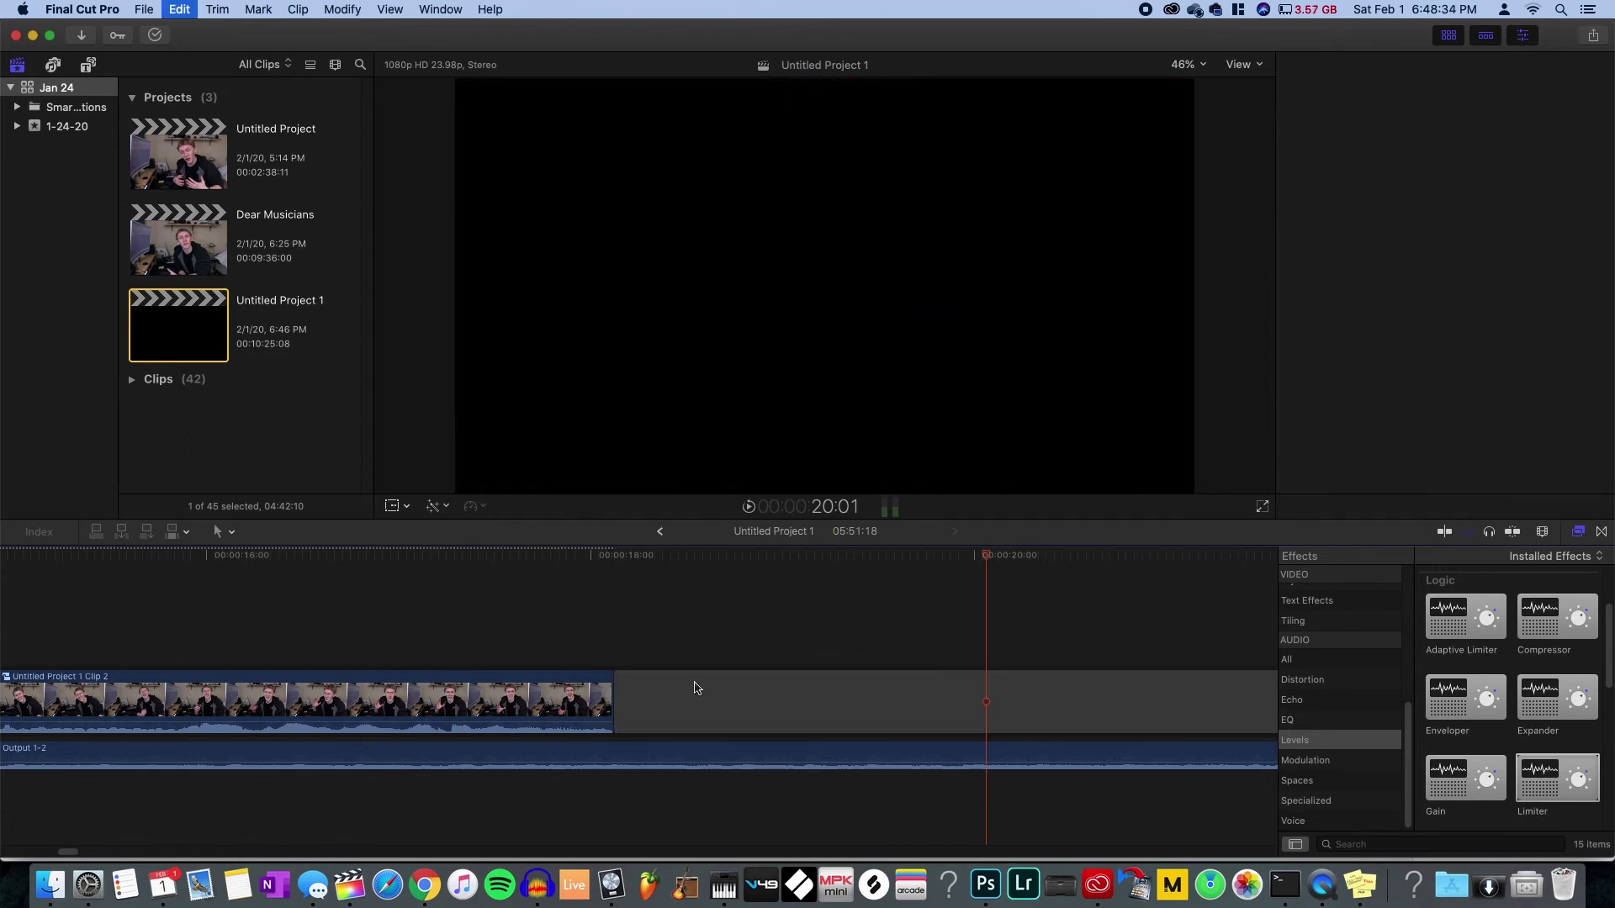
click(693, 685)
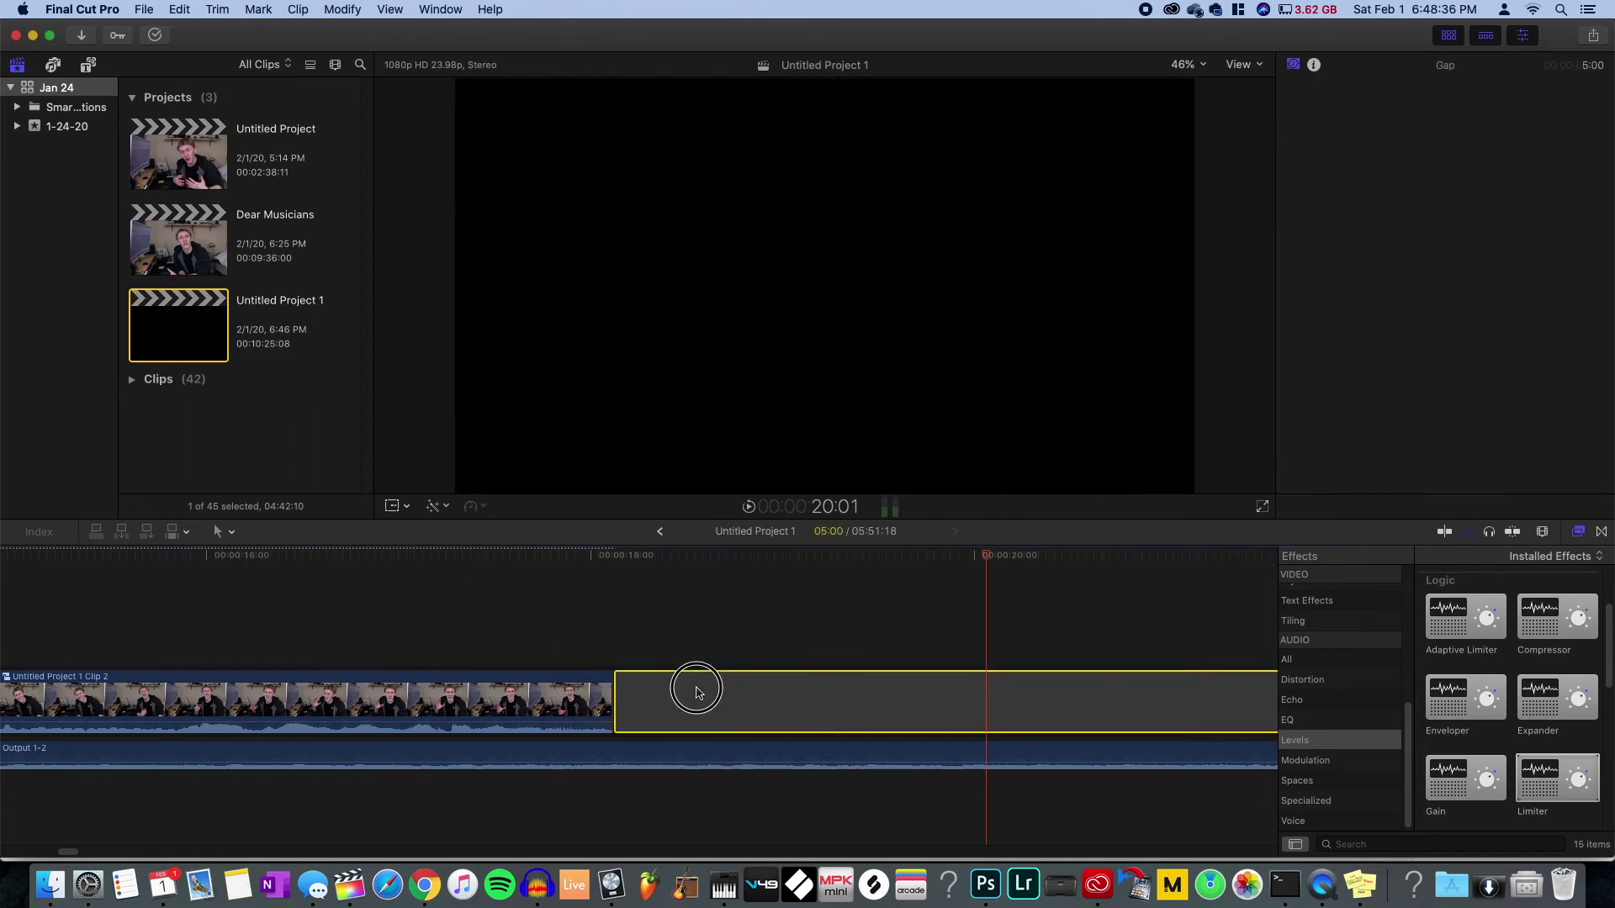
click(693, 691)
key(shift+super+a)
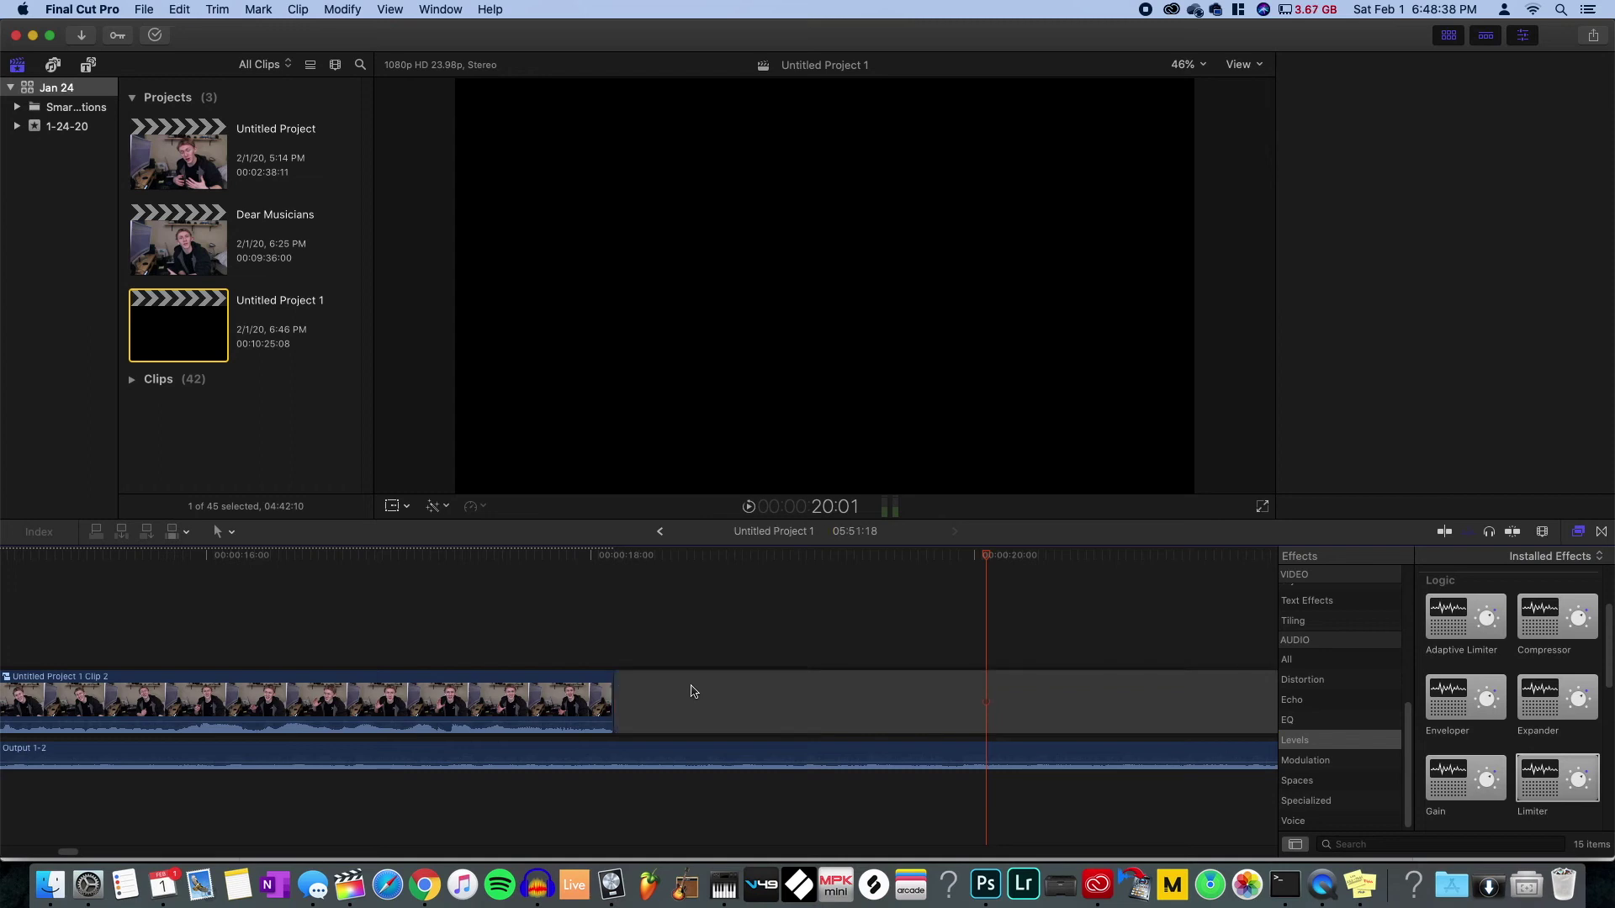
click(692, 691)
key(Delete)
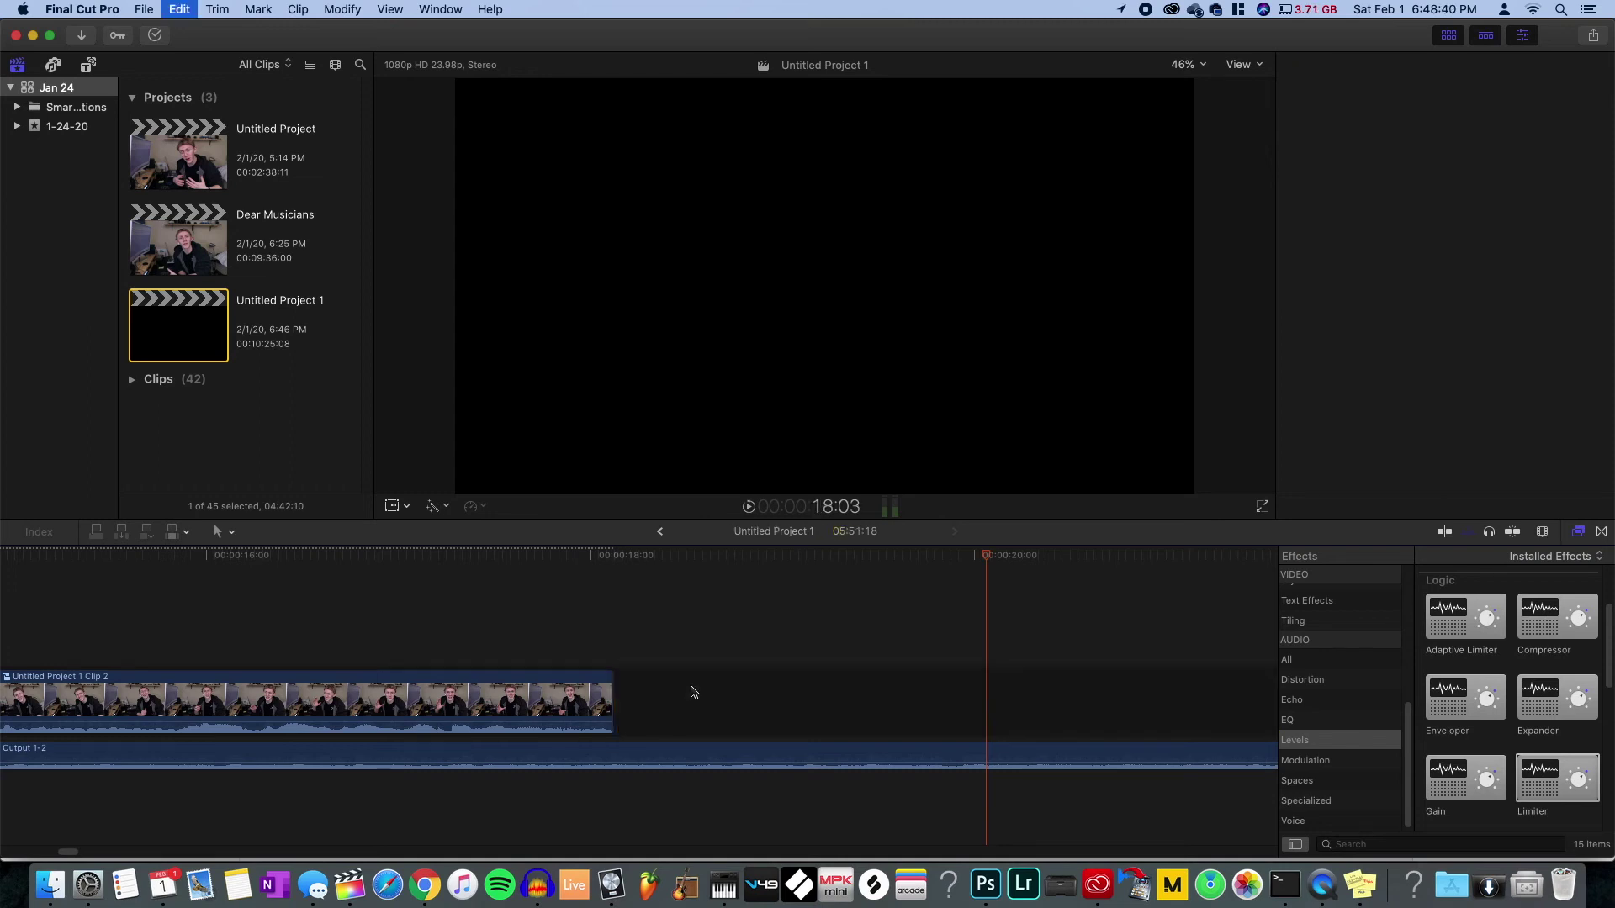
key(super+v)
key(super+z)
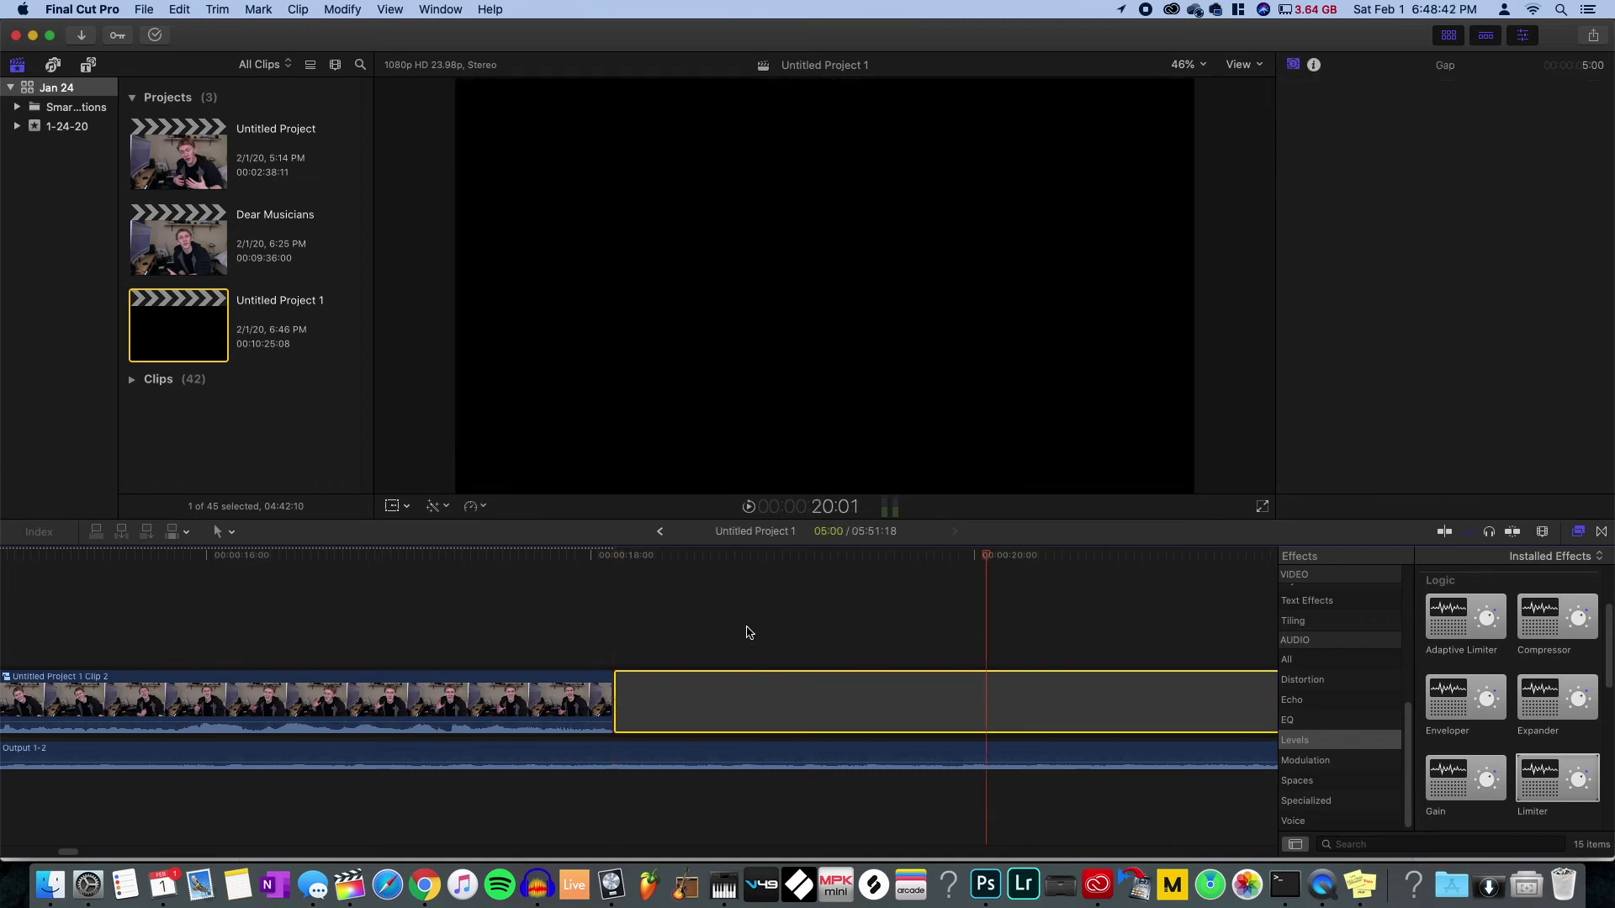
- Undo the gap replacement and ripple-delete the talking-head section between the cuts at 18:03 and 23:03
key(z)
alt+click(746, 621)
alt+click(748, 622)
alt+click(748, 622)
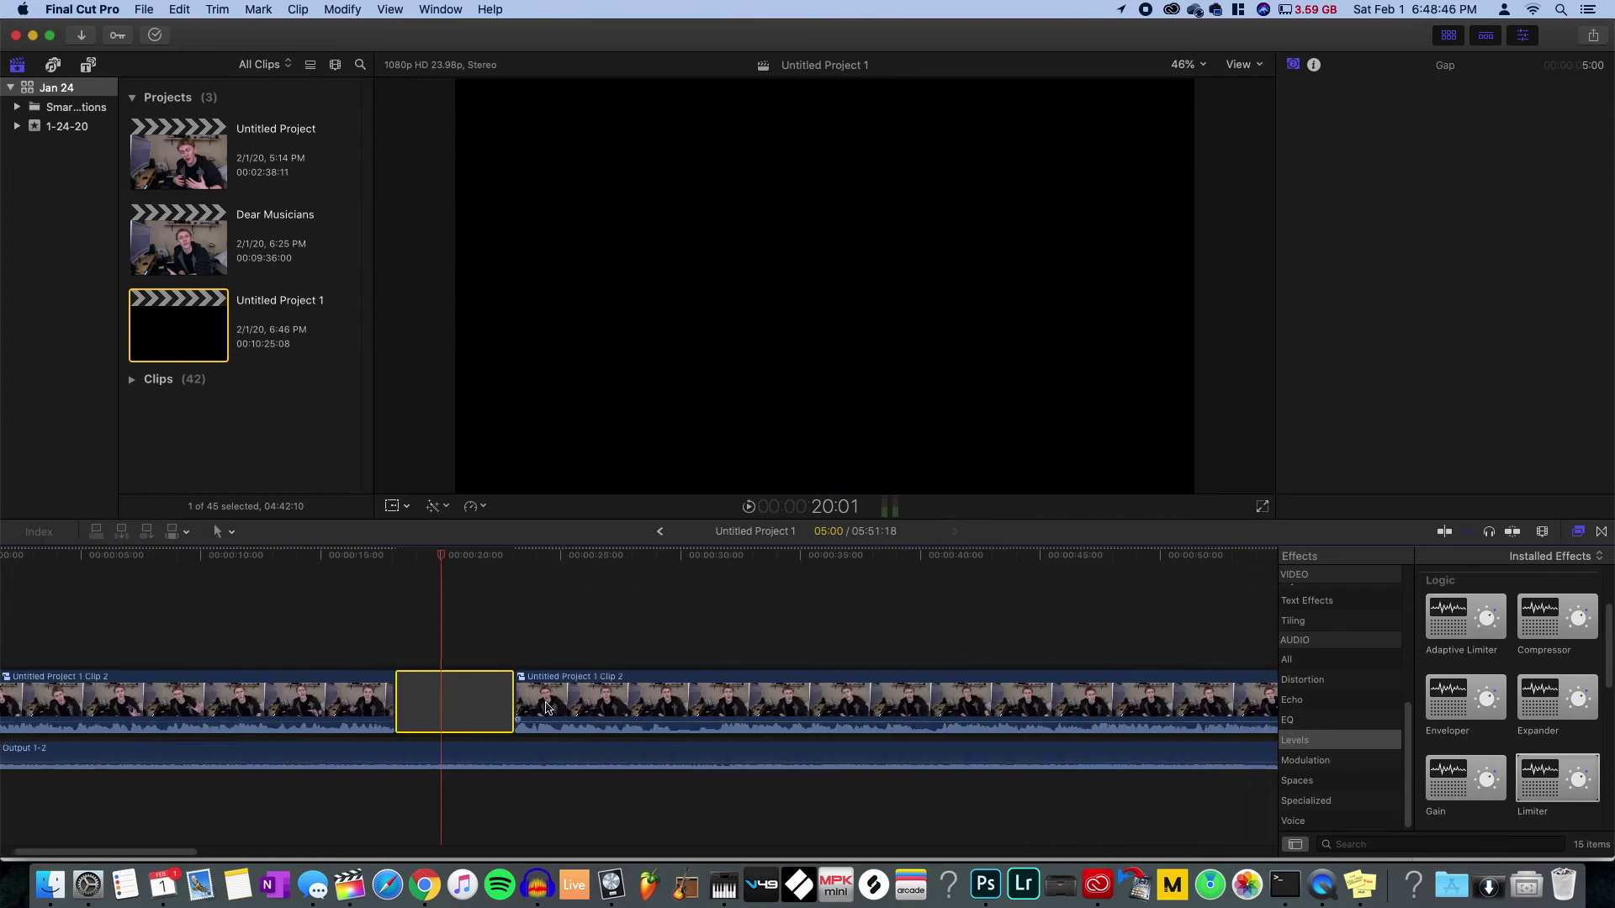
key(z)
click(408, 661)
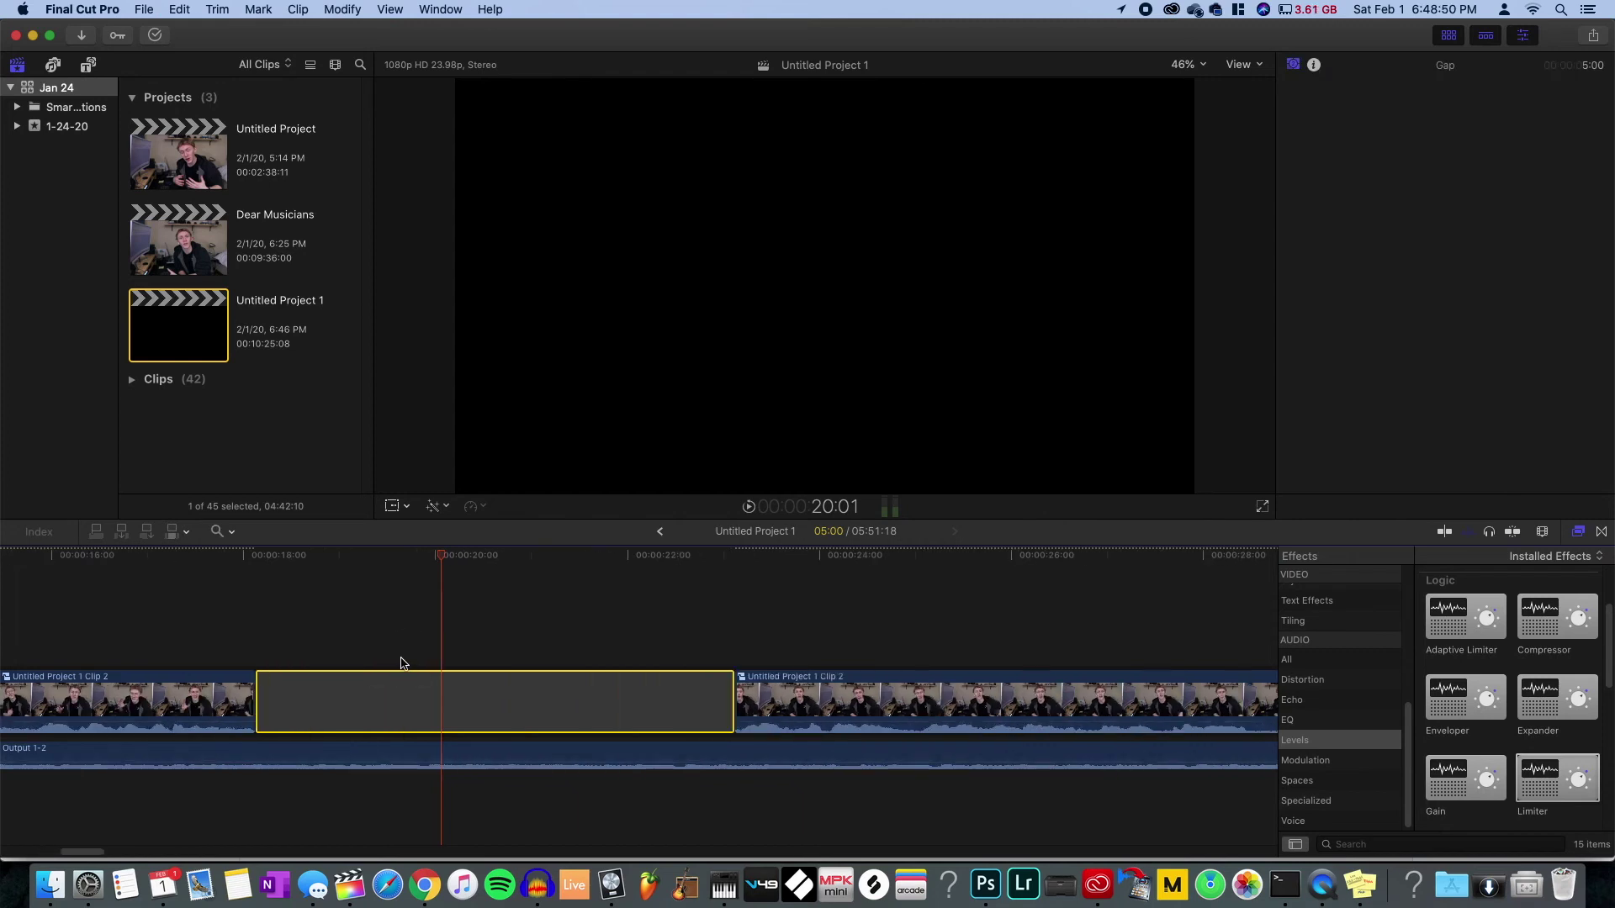
key(super+v)
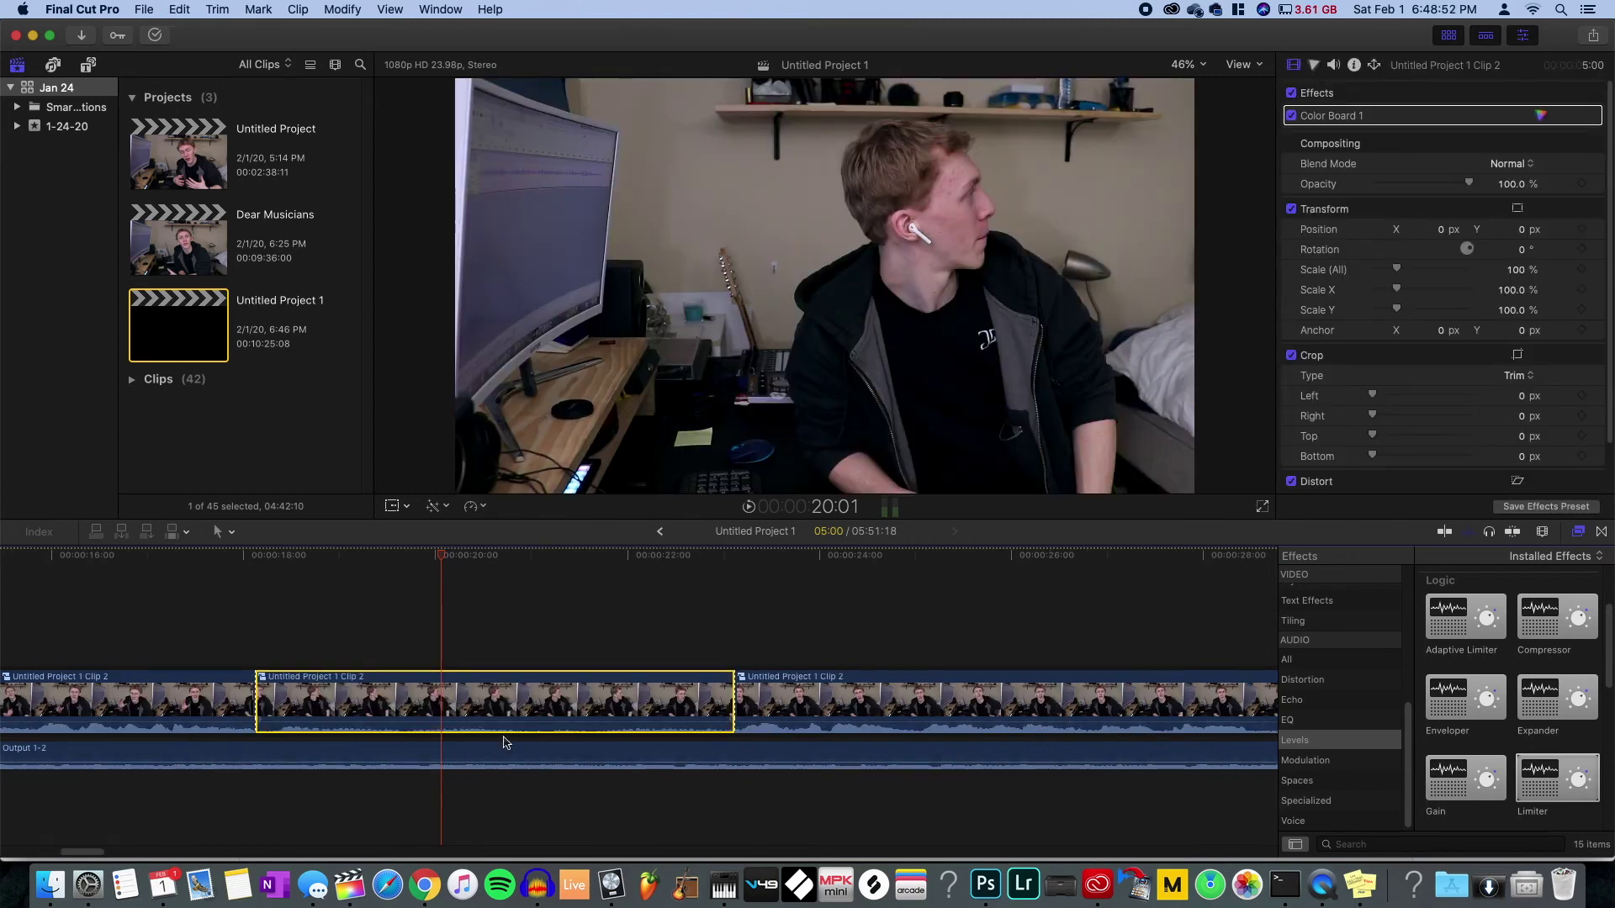
key(Delete)
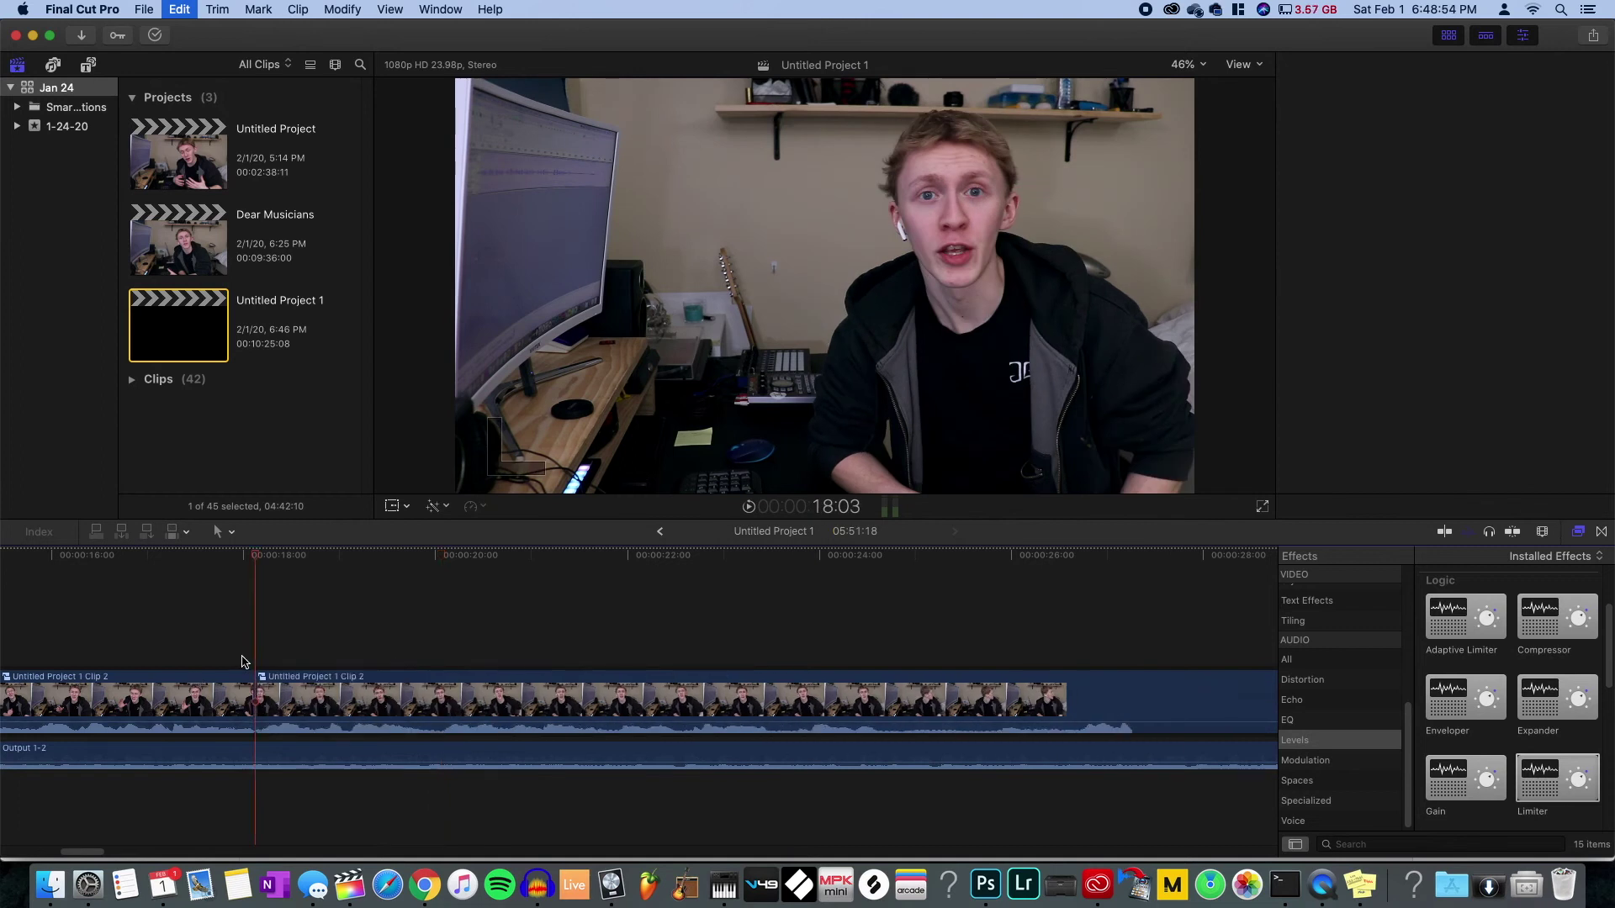
- Try trimming the edit point between the two talking-head clips at 18:03
key(z)
click(249, 662)
click(249, 663)
click(249, 662)
click(249, 662)
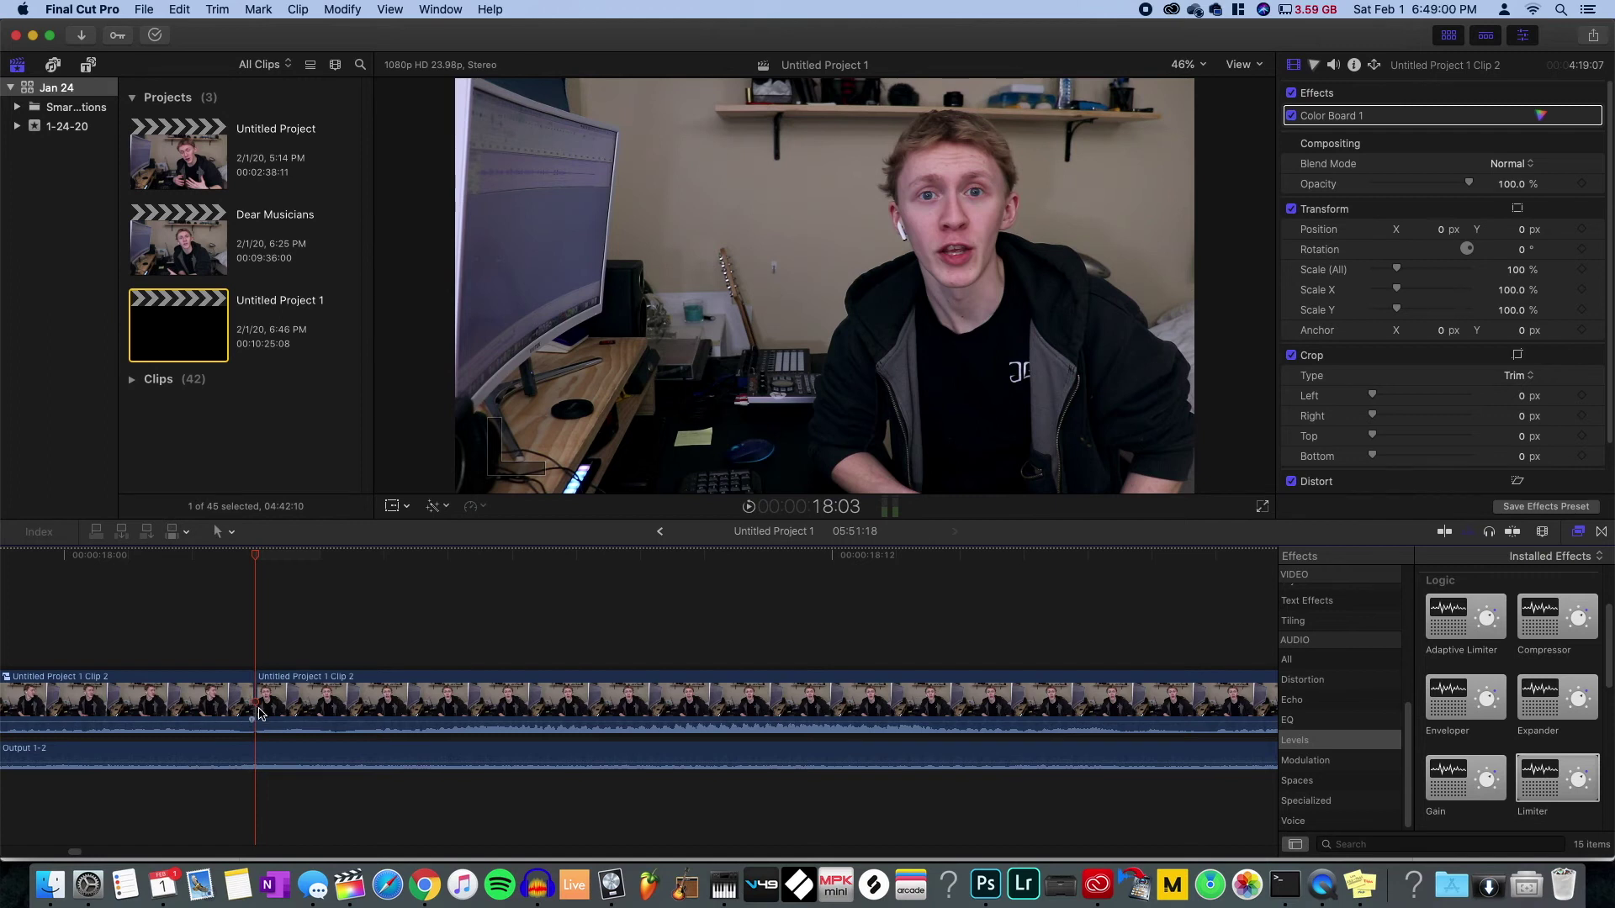
drag(265, 719, 266, 720)
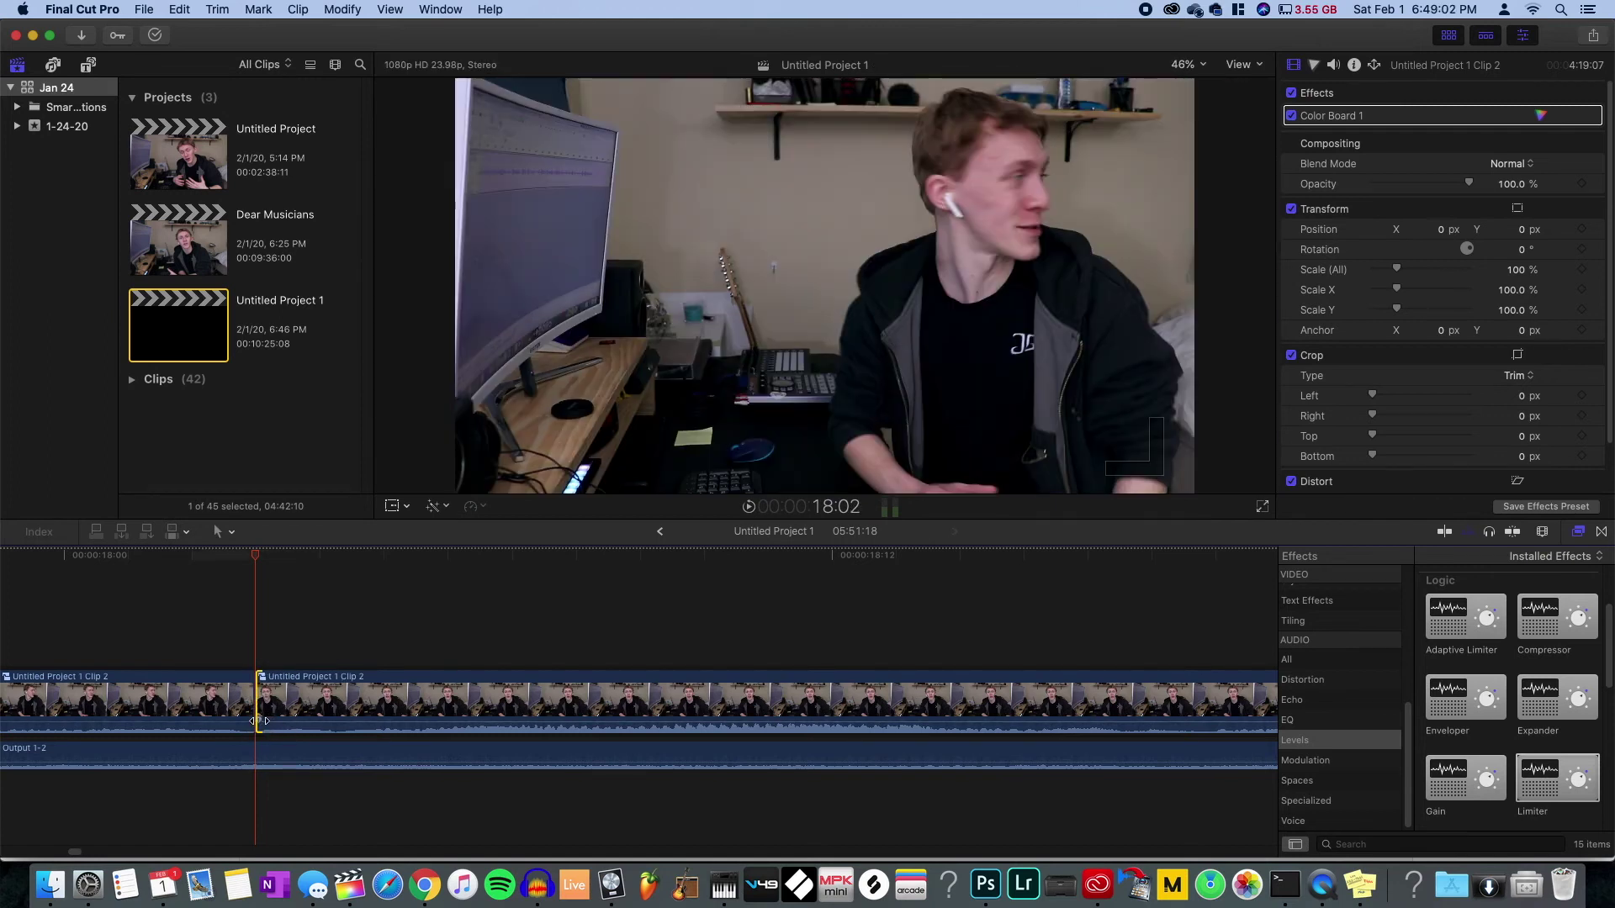
click(252, 720)
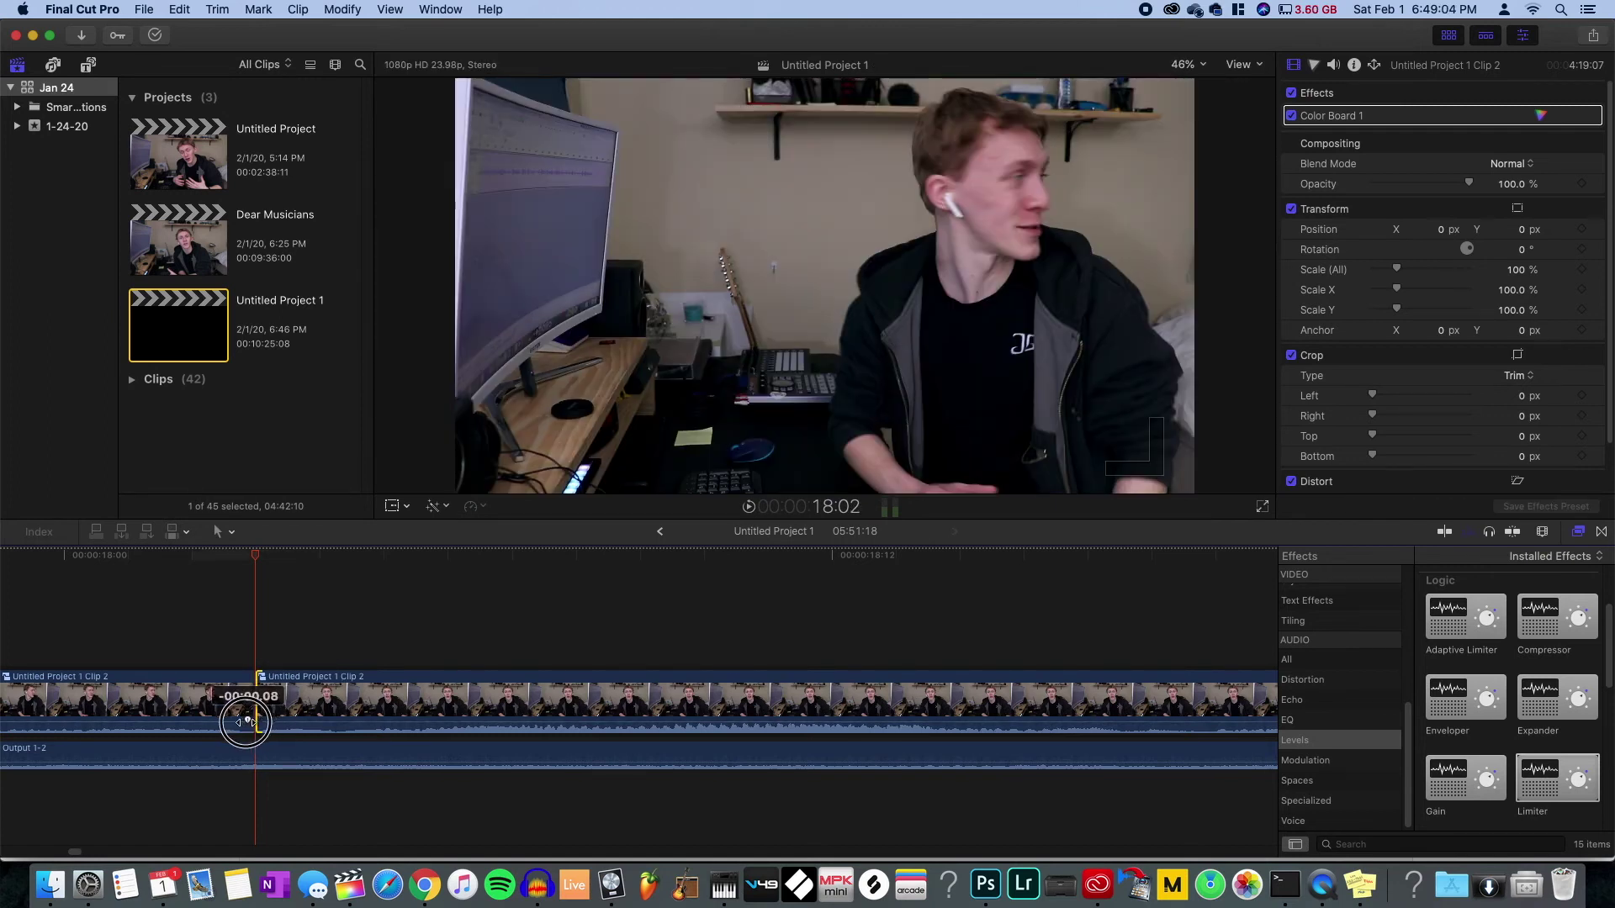
click(194, 639)
key(z)
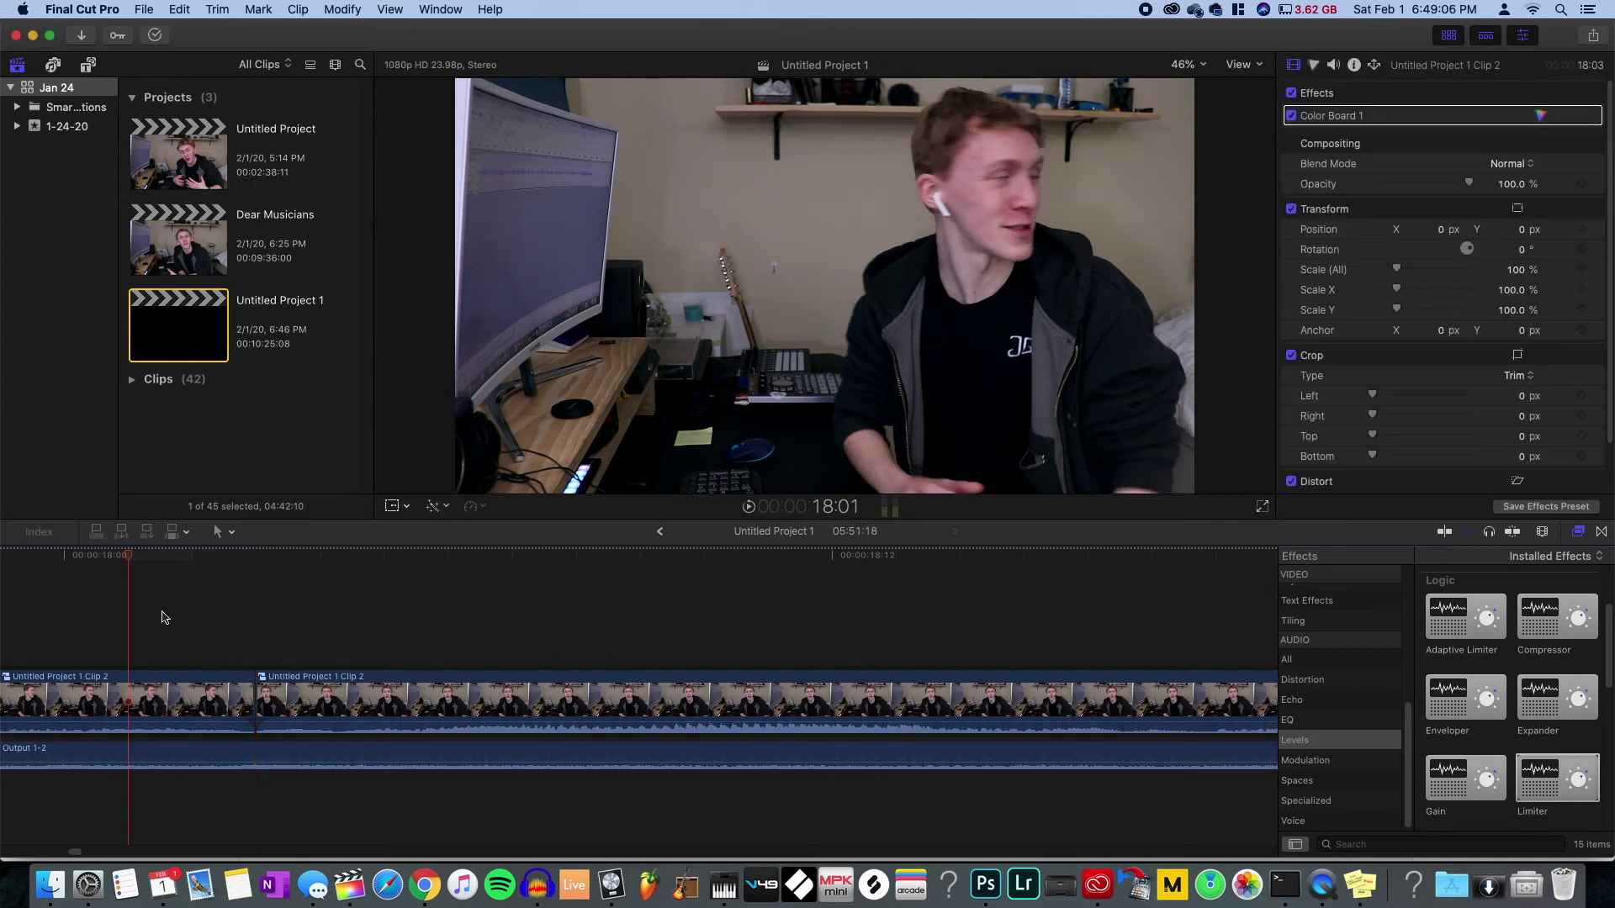
- Play from 17:14 across the cut at 18:03 to check how the two talking-head clips join
key(super+minus)
key(super+minus)
key(super+minus)
key(a)
scroll(253, 635, left, 5)
click(188, 559)
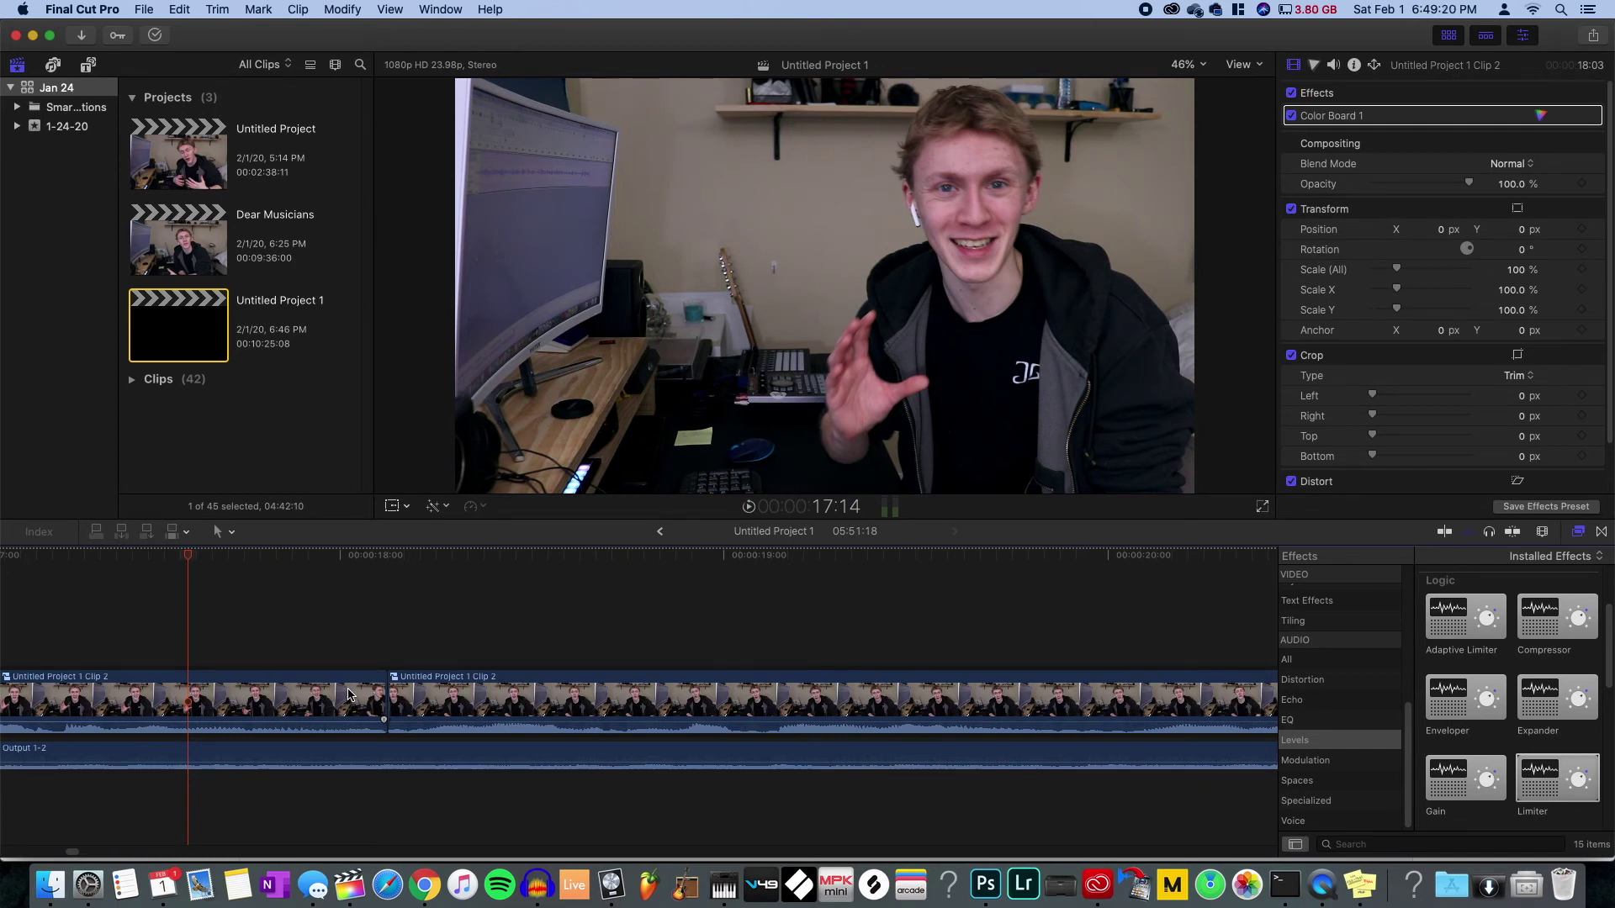
key(space)
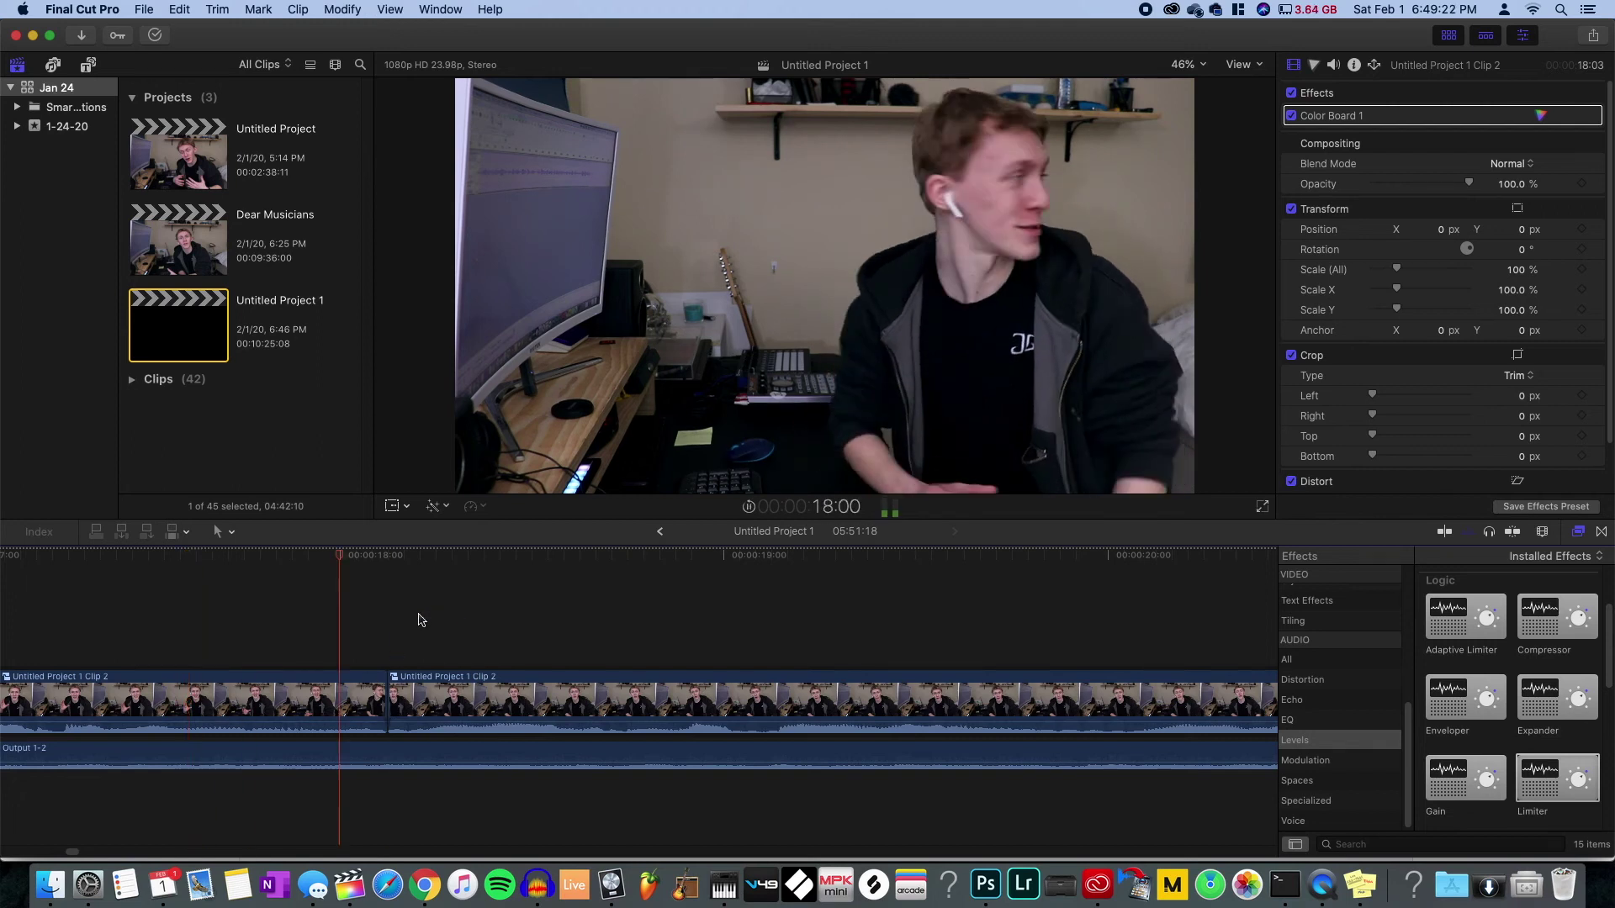
key(space)
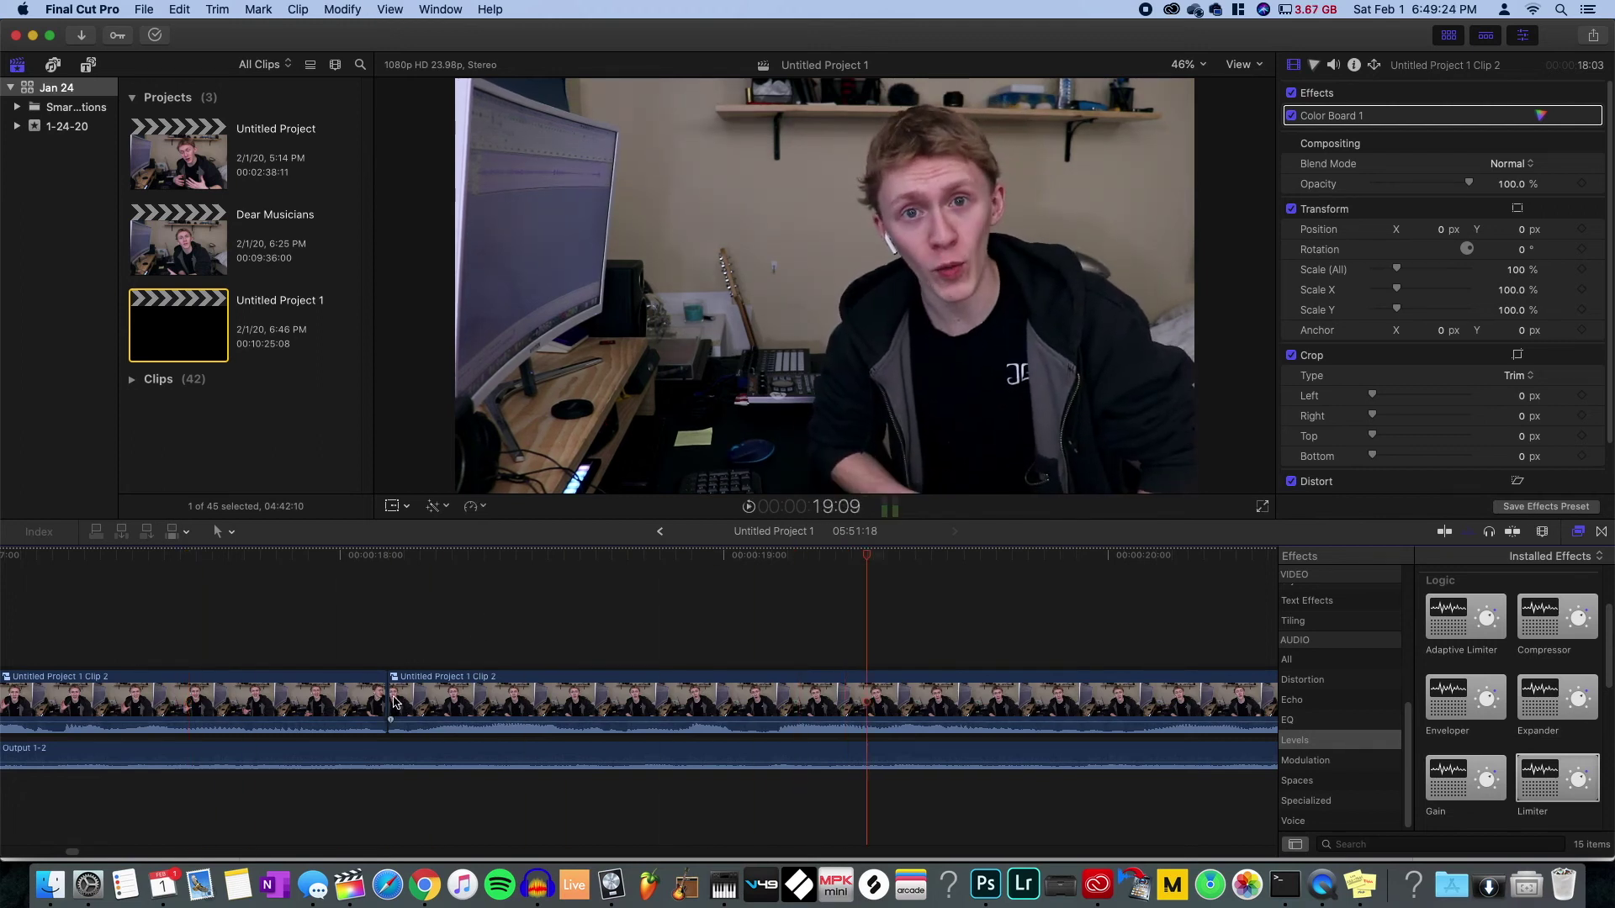
- Try adjusting the edit point at 18:03 and replay the transition from about 17:12
drag(399, 696, 387, 695)
click(163, 639)
click(161, 558)
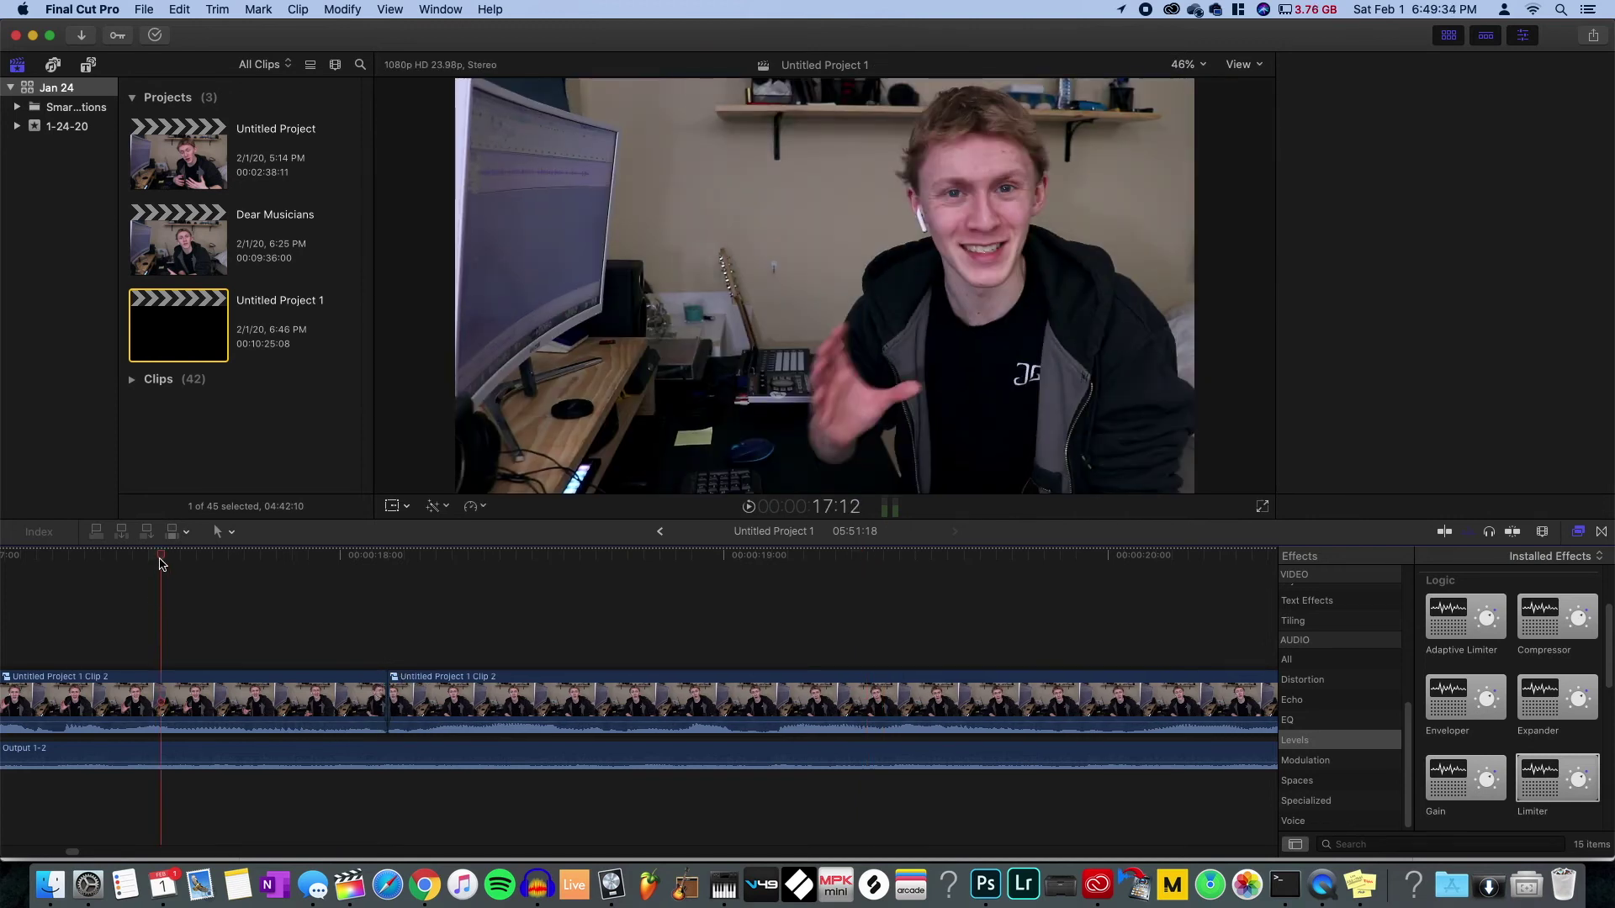
key(space)
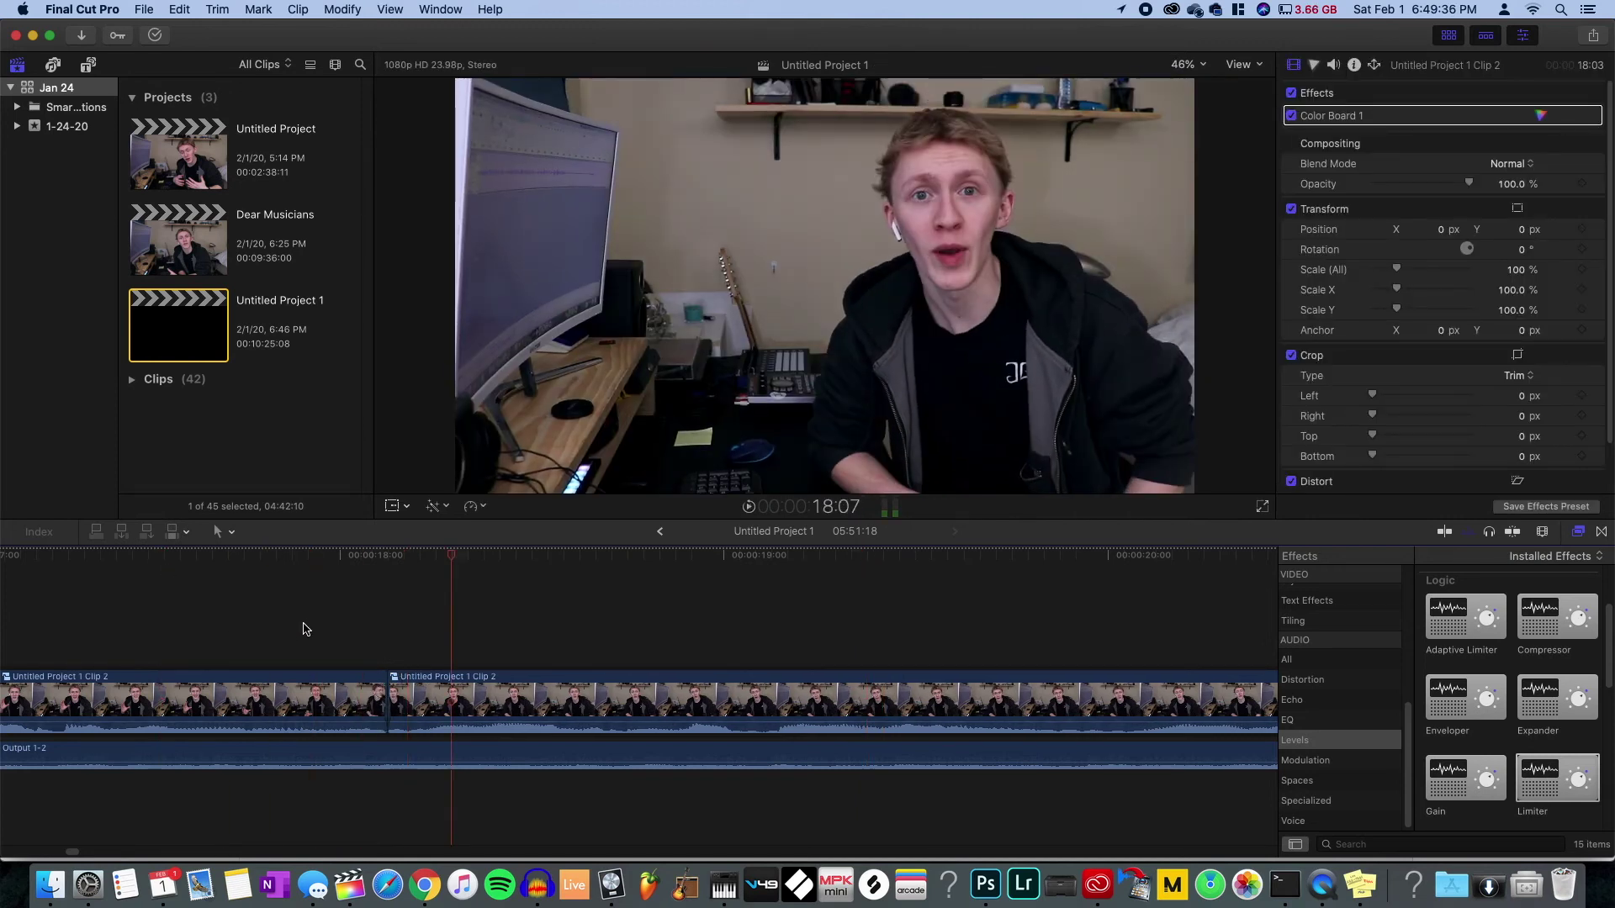
click(180, 614)
key(space)
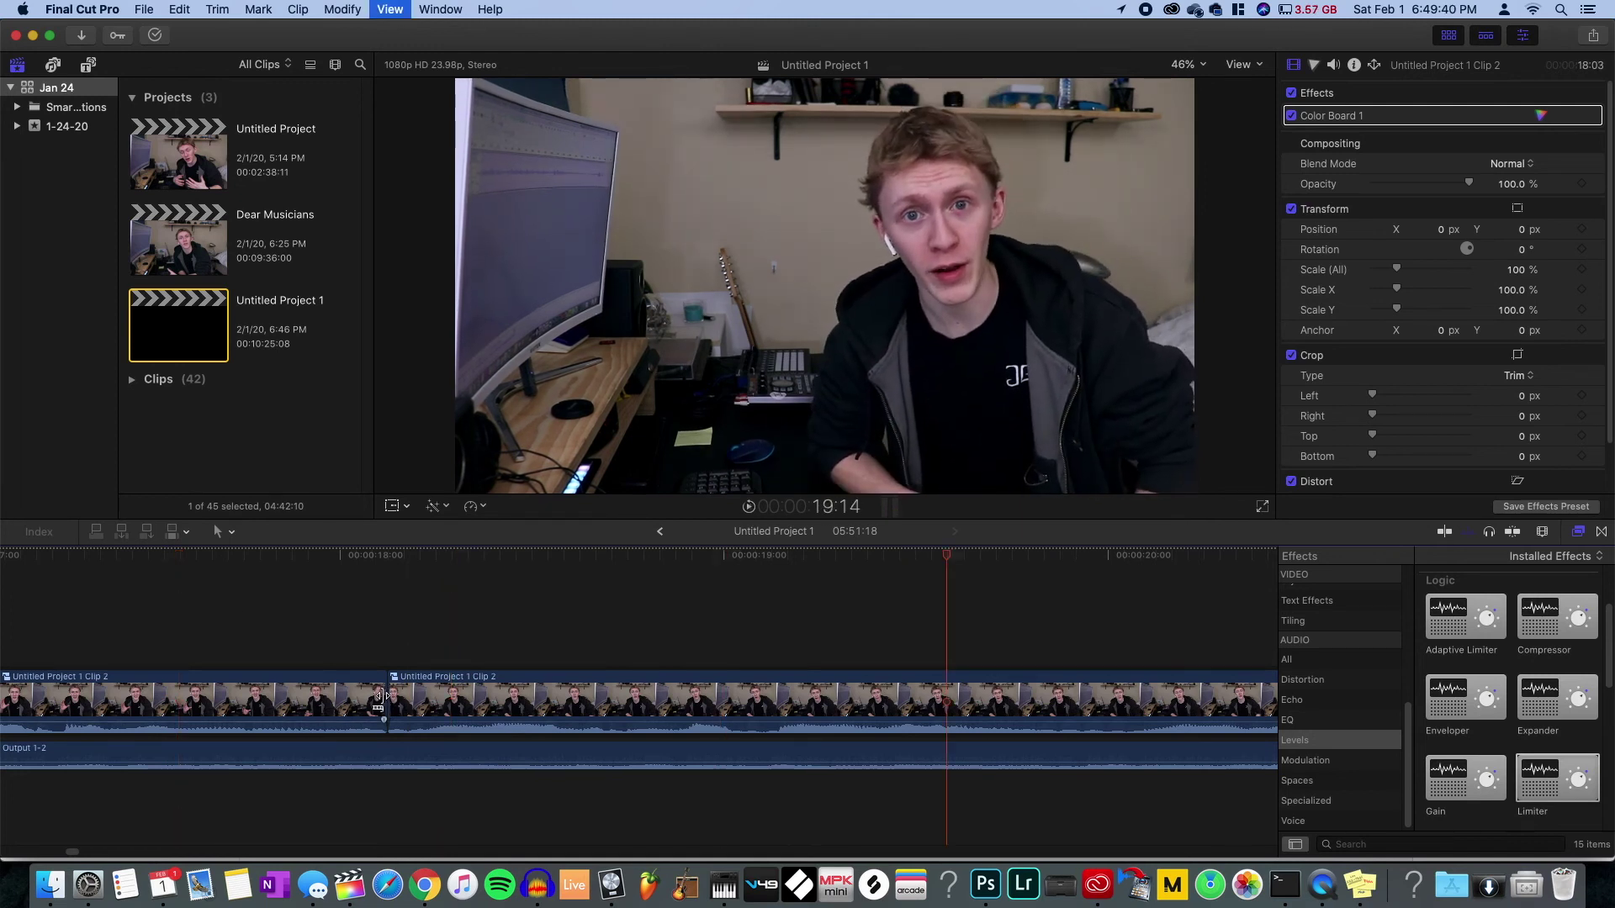
- Try trimming the end of the first talking-head clip back to 18:00, play across the cut, and undo the trim
drag(383, 700, 337, 700)
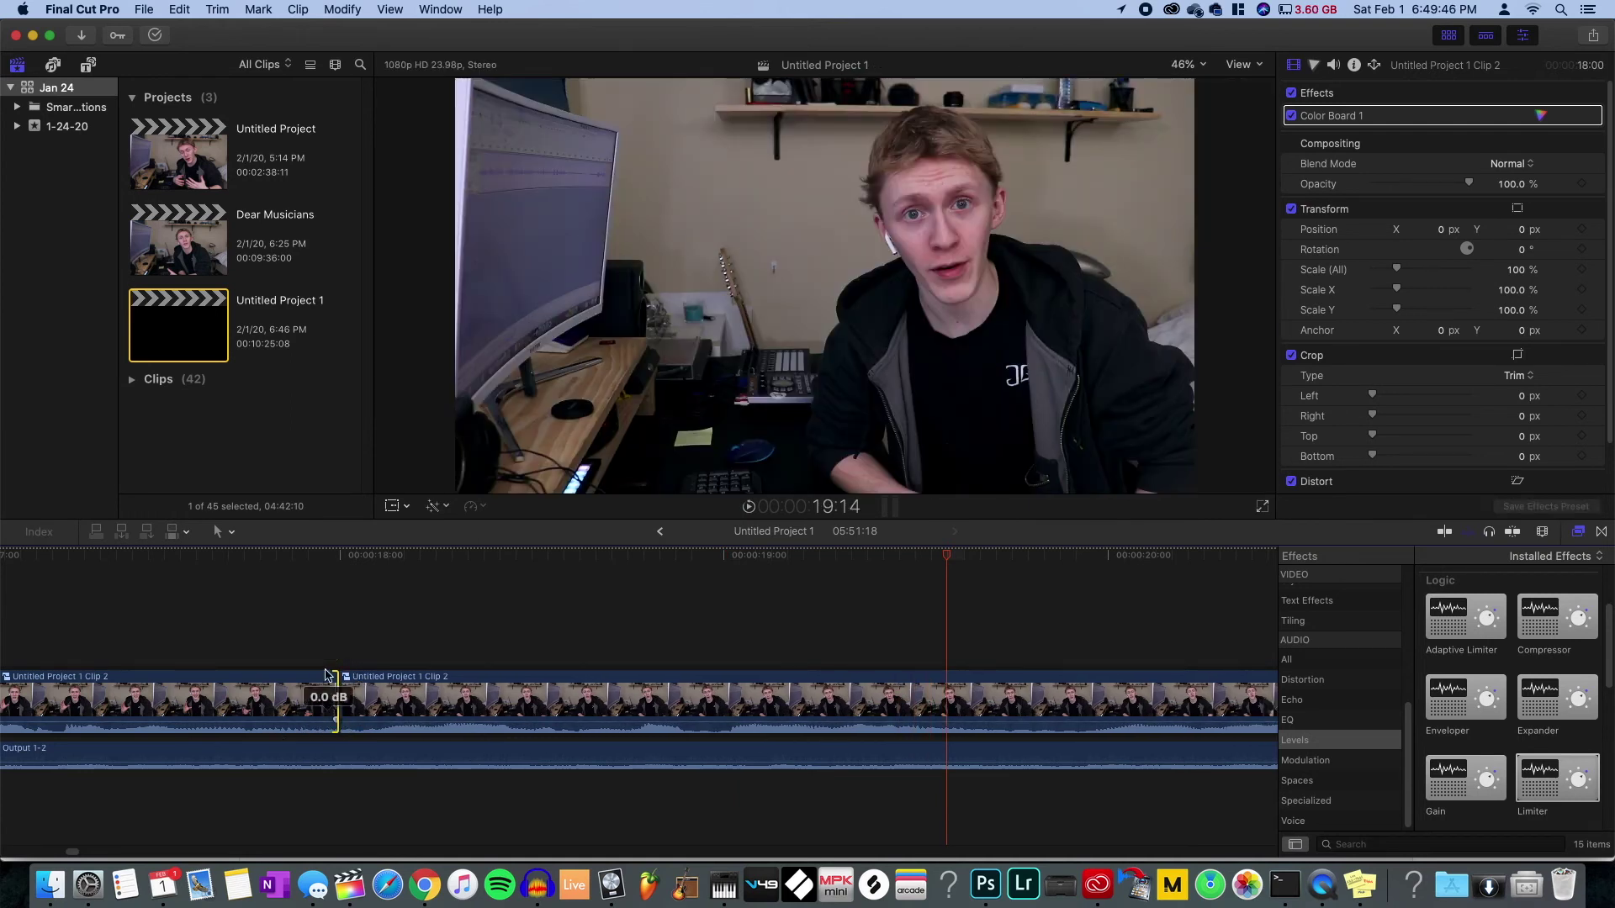
key(z)
alt+click(290, 636)
key(a)
click(695, 646)
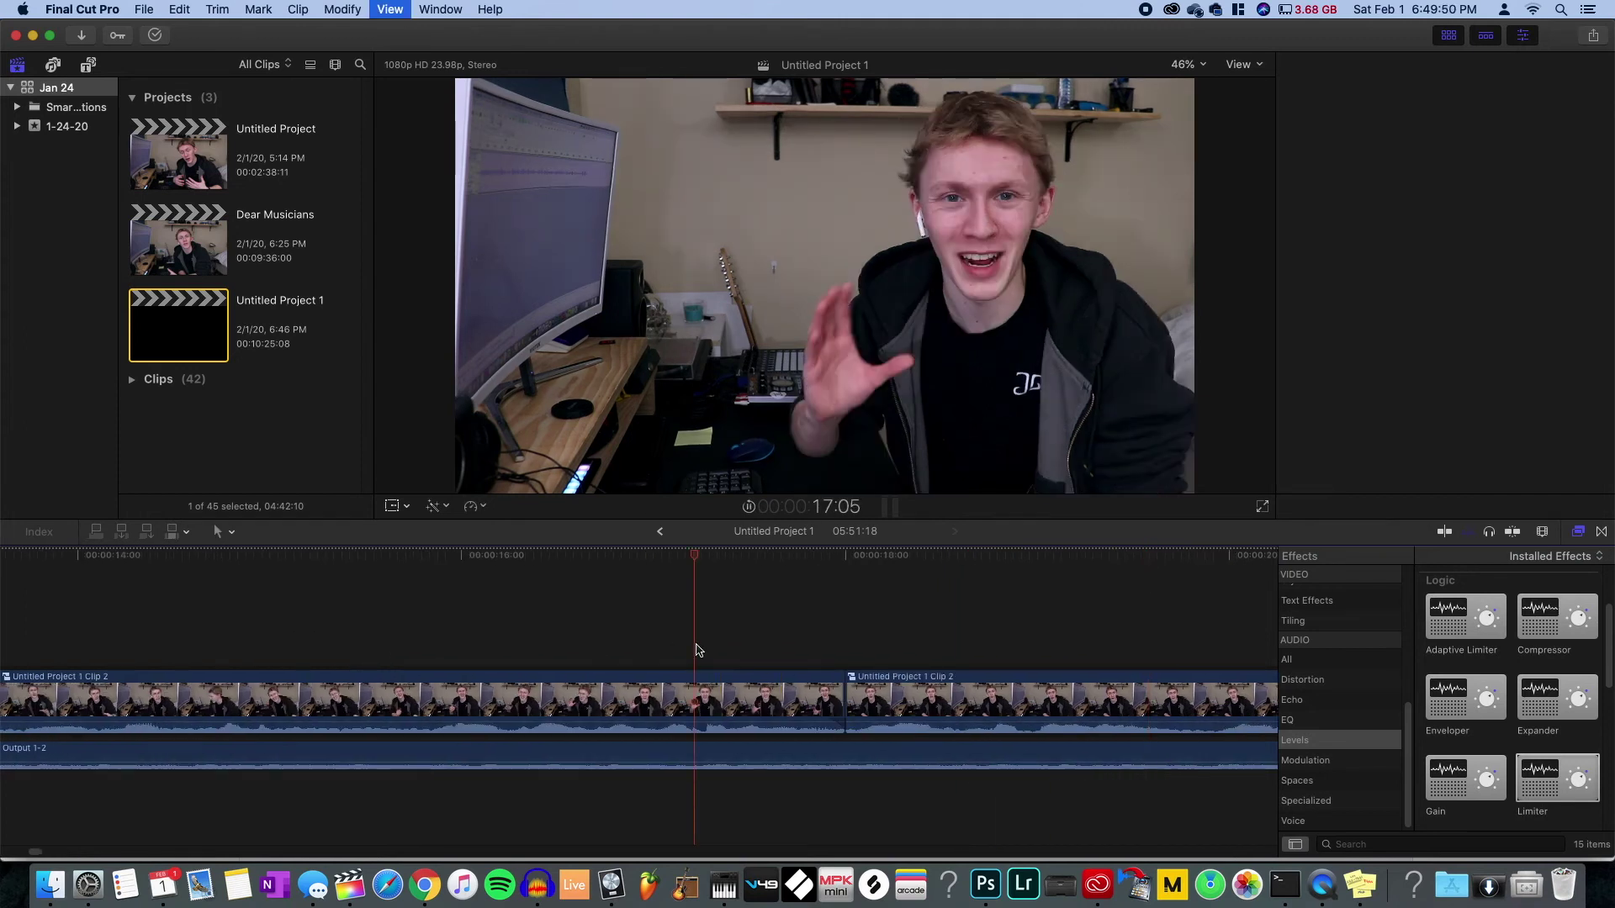
key(space)
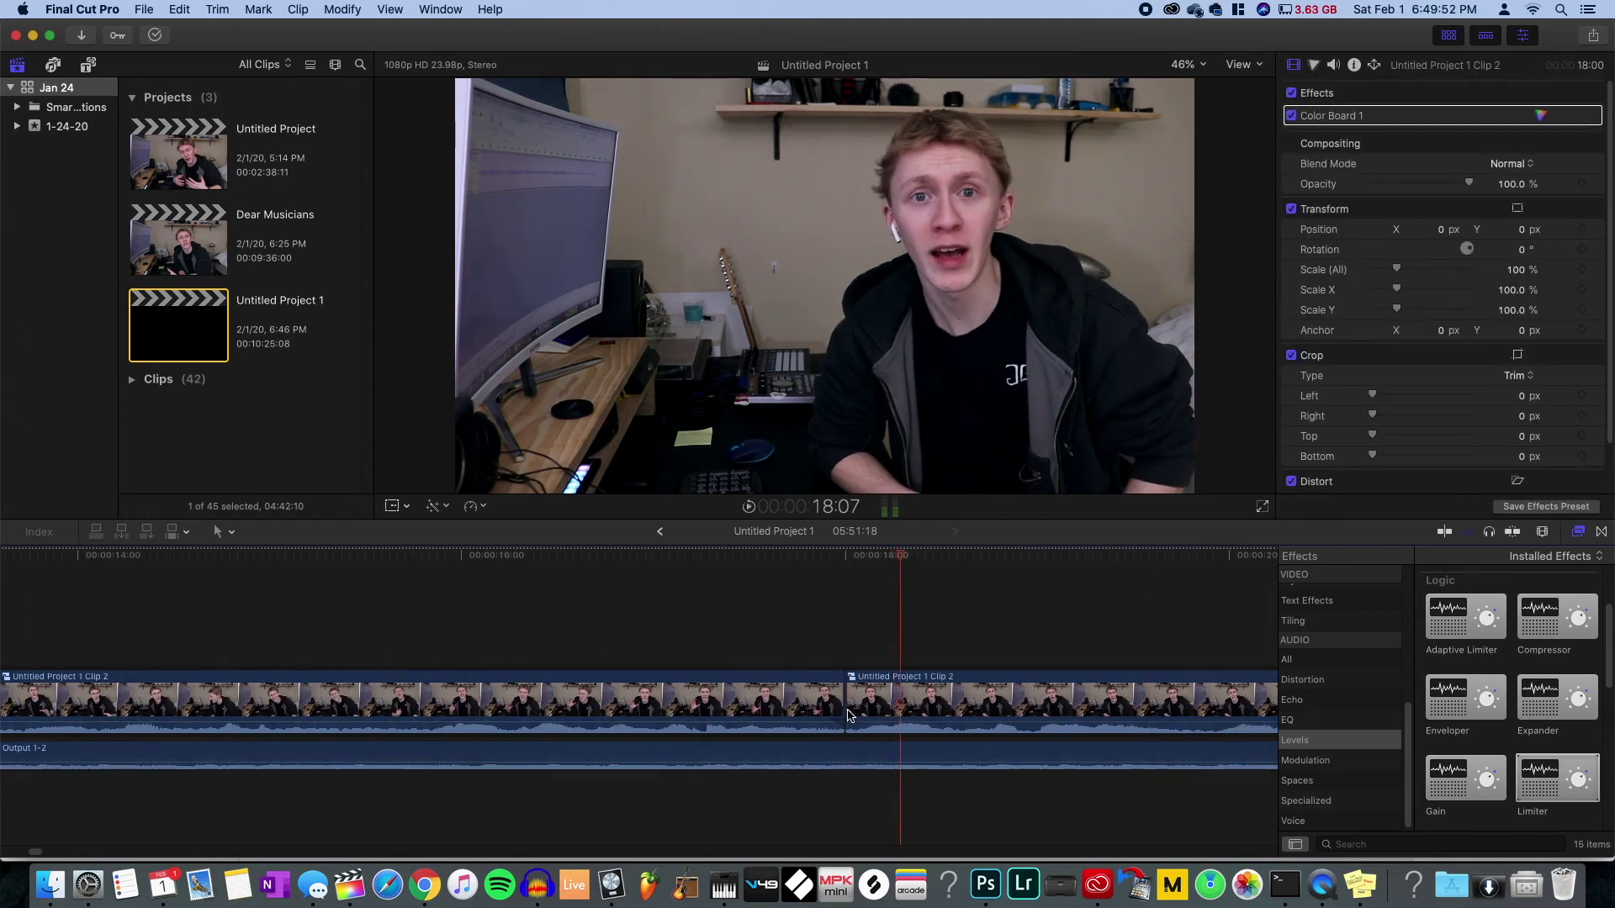
click(739, 636)
key(space)
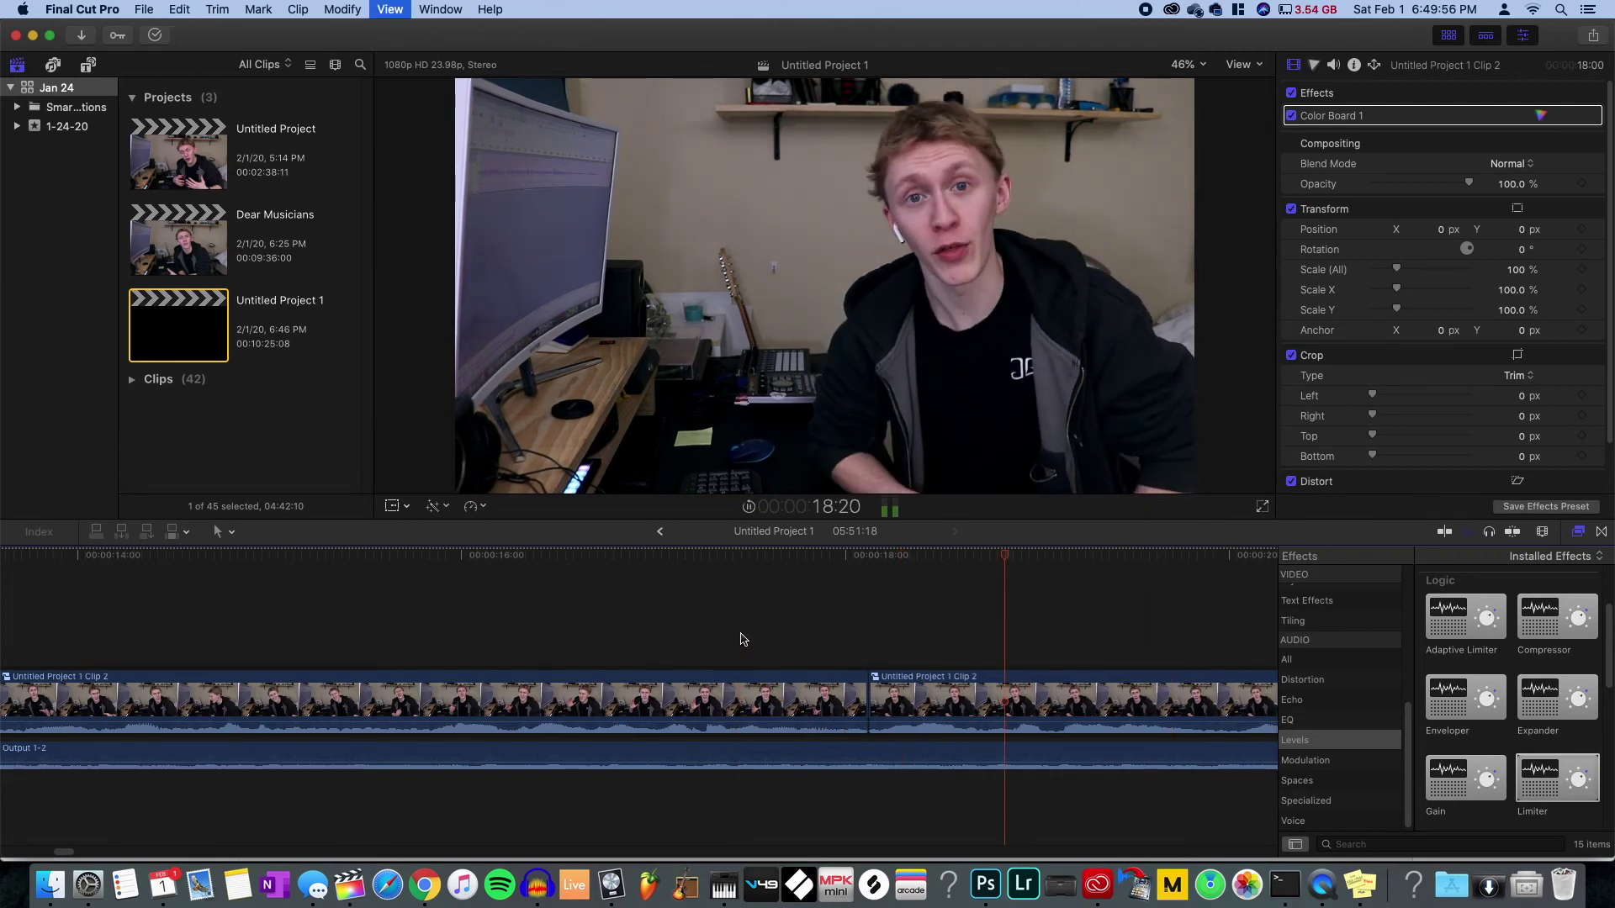
- Play from 17:03 across the cut at 18:03, and inspect the frame at 18:02 just before it
click(685, 641)
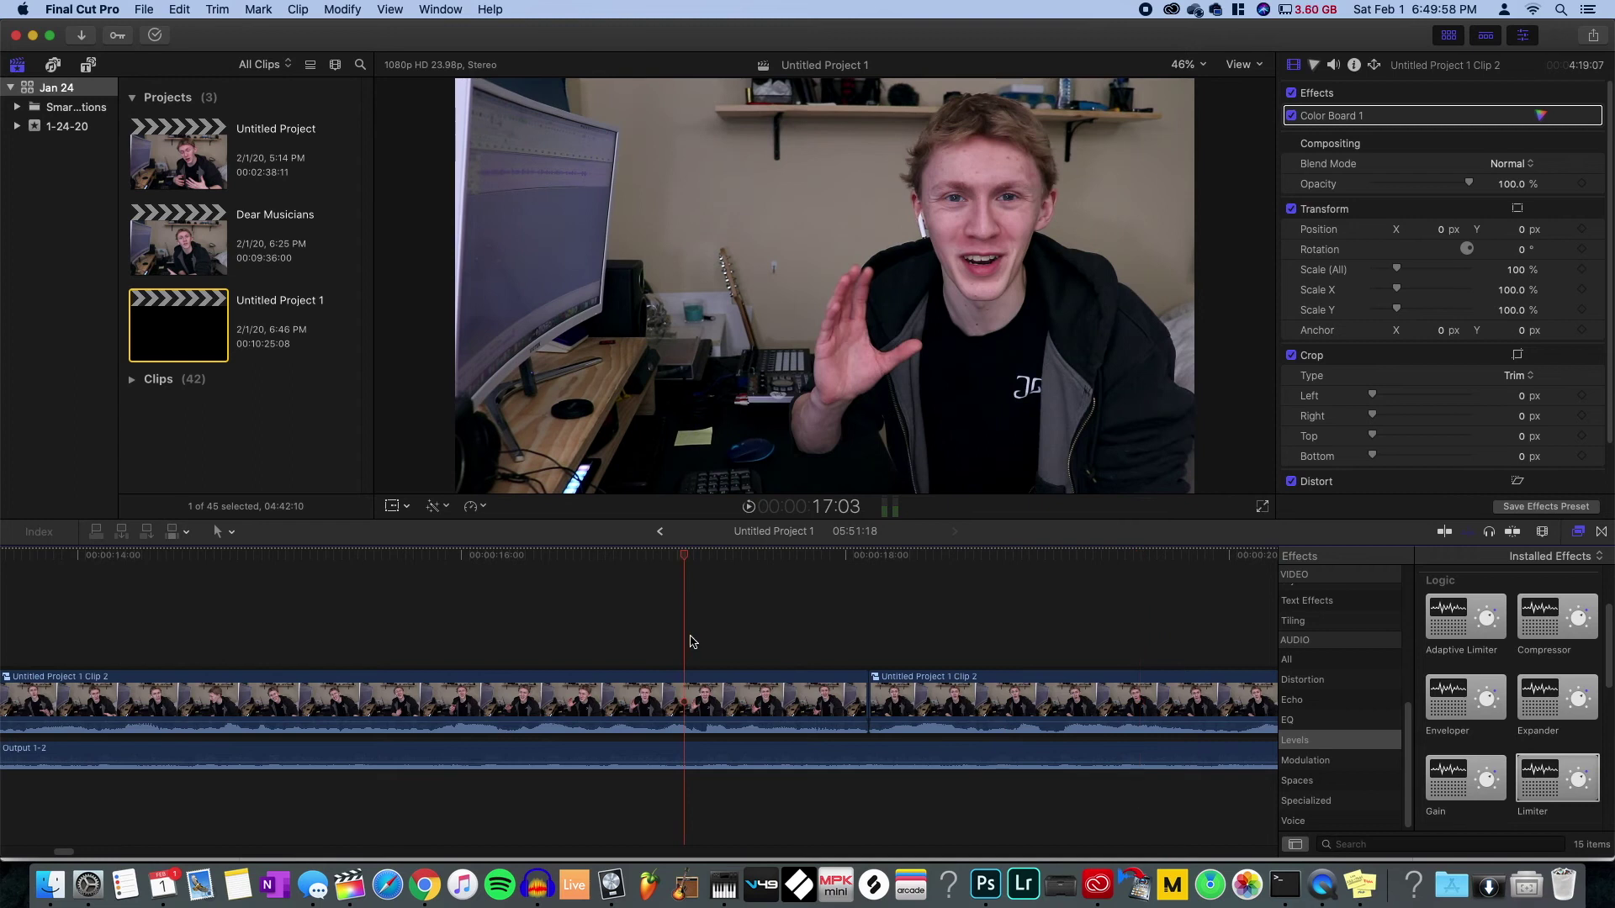
key(space)
mouse_move(879, 558)
mouse_down()
mouse_move(804, 562)
mouse_move(869, 575)
mouse_up()
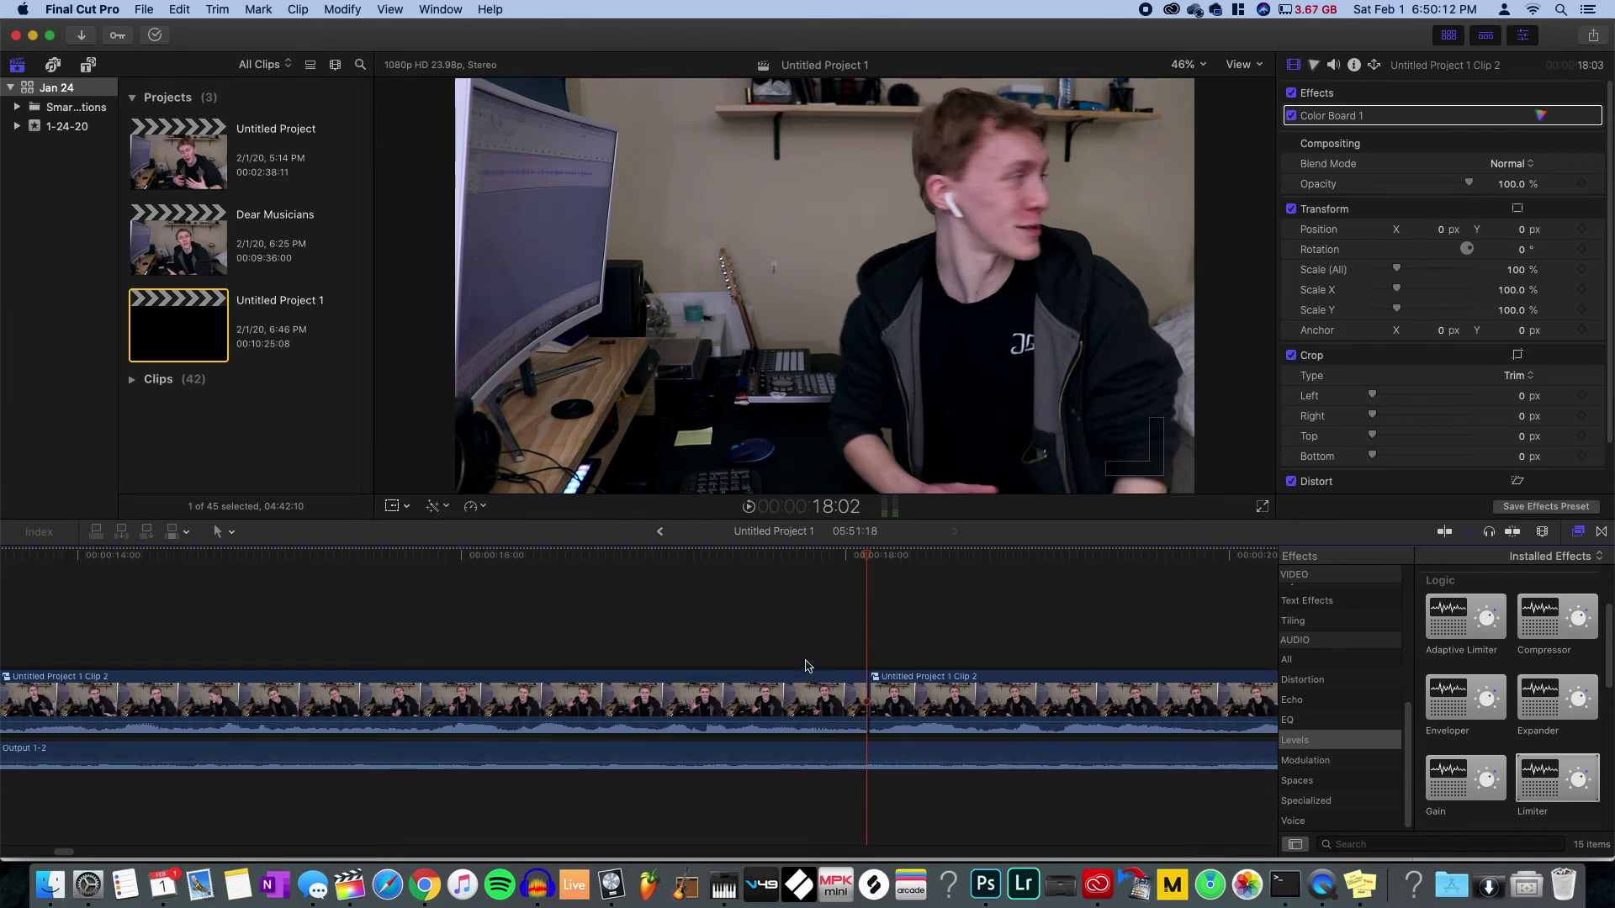
- Go to the end of the talking-head clip and play the sign-off from 4:32:11
key(z)
alt+click(805, 665)
alt+click(805, 663)
alt+click(805, 662)
scroll(805, 661, right, 15)
key(a)
click(484, 637)
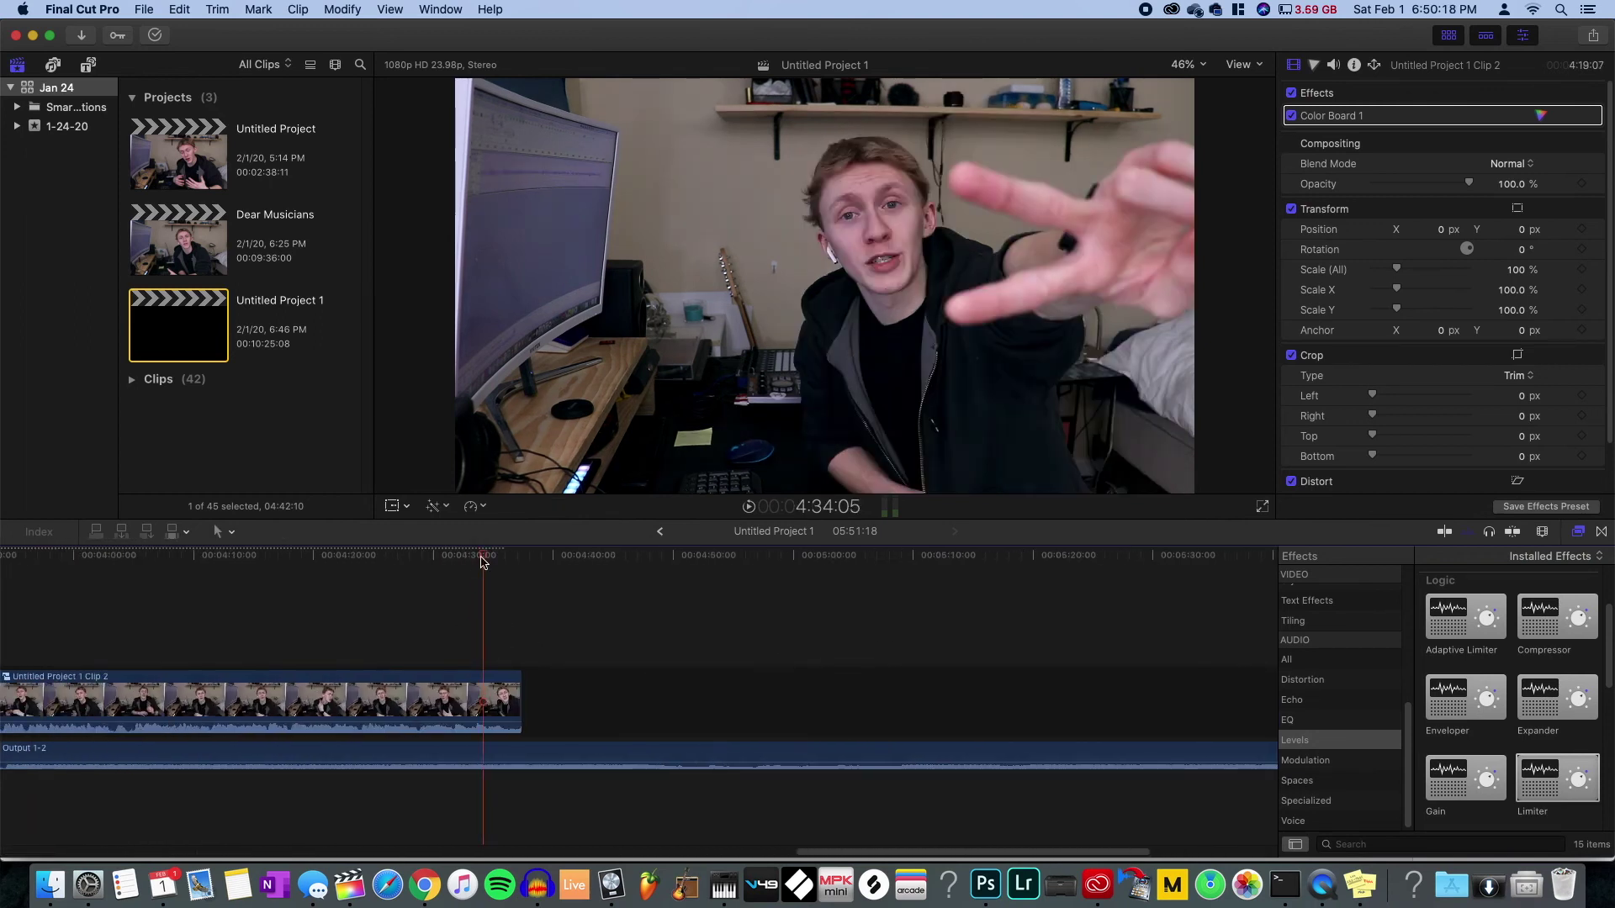
click(463, 626)
key(z)
click(465, 631)
click(467, 633)
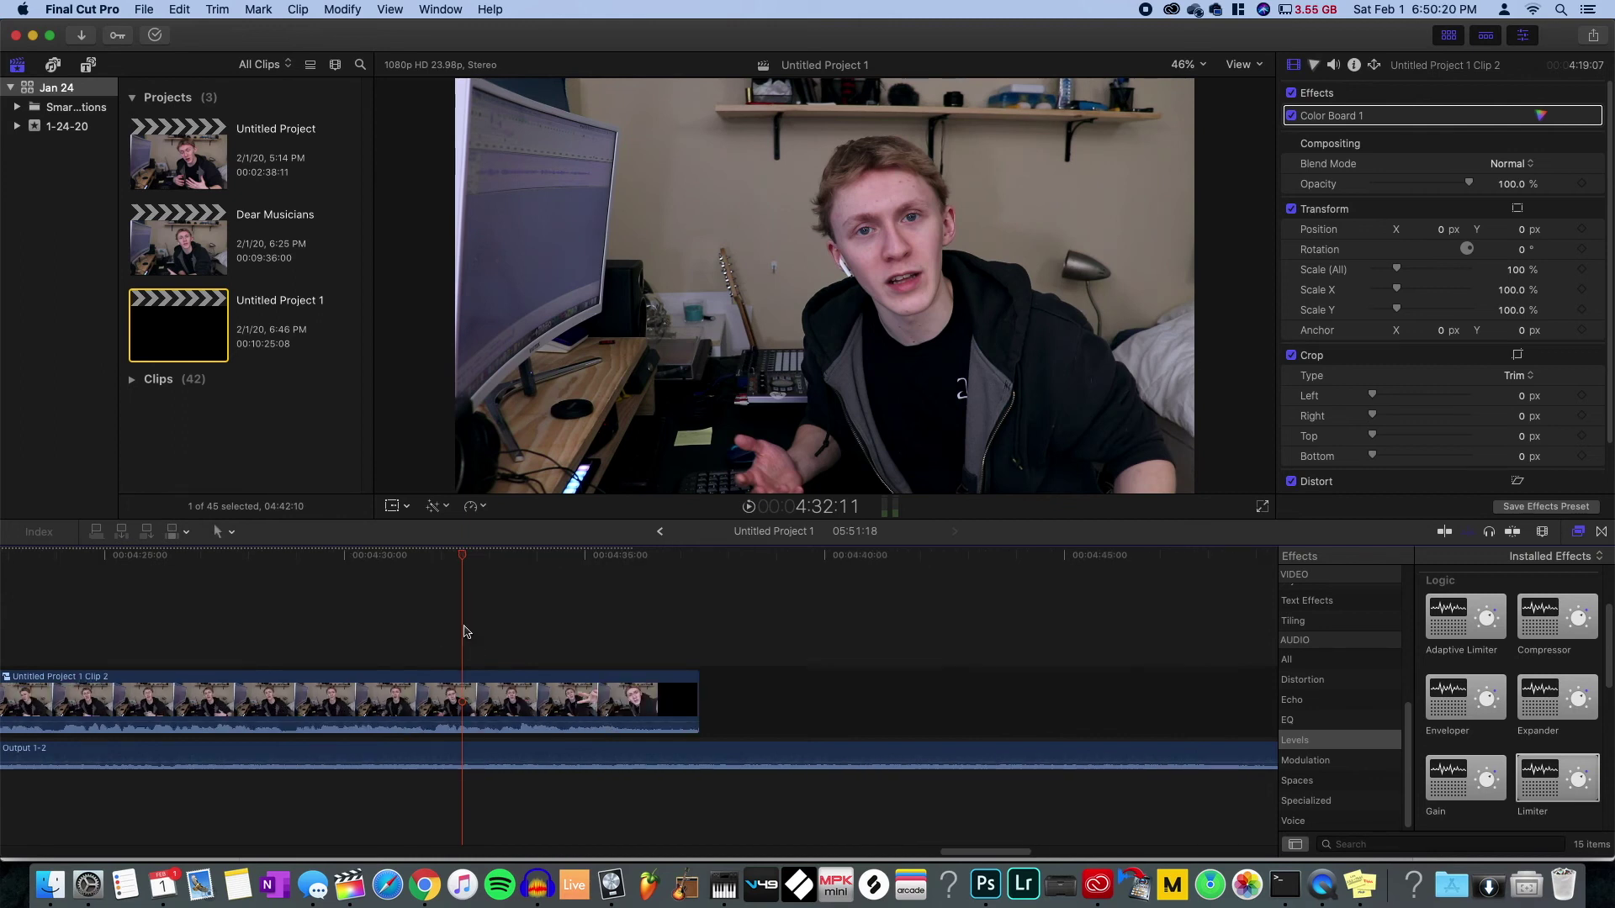
click(461, 627)
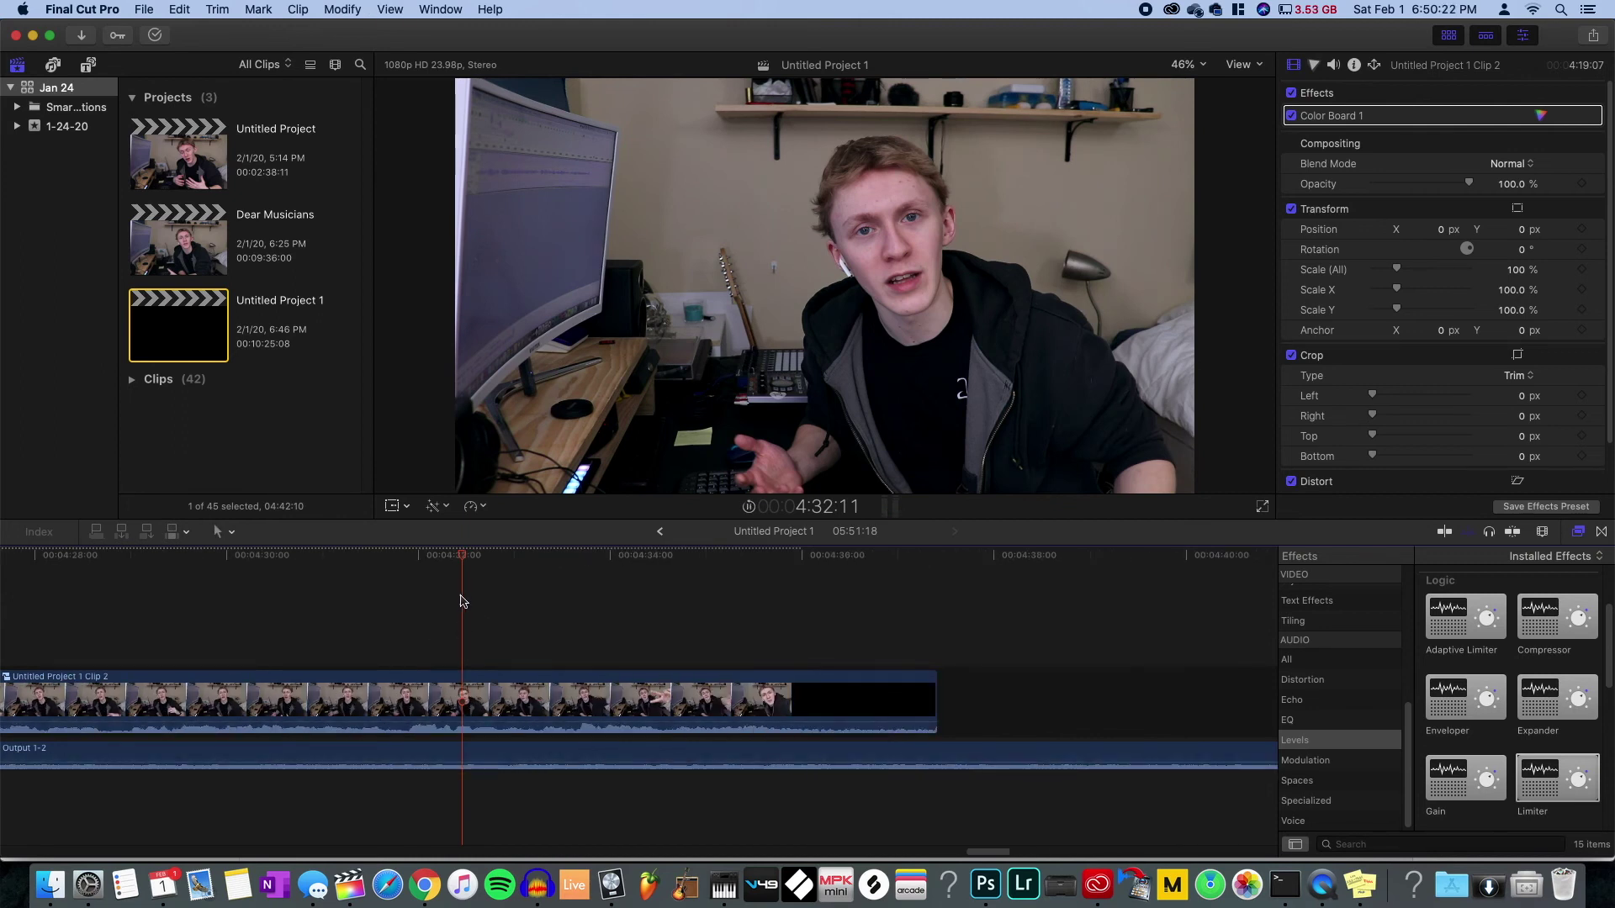
key(space)
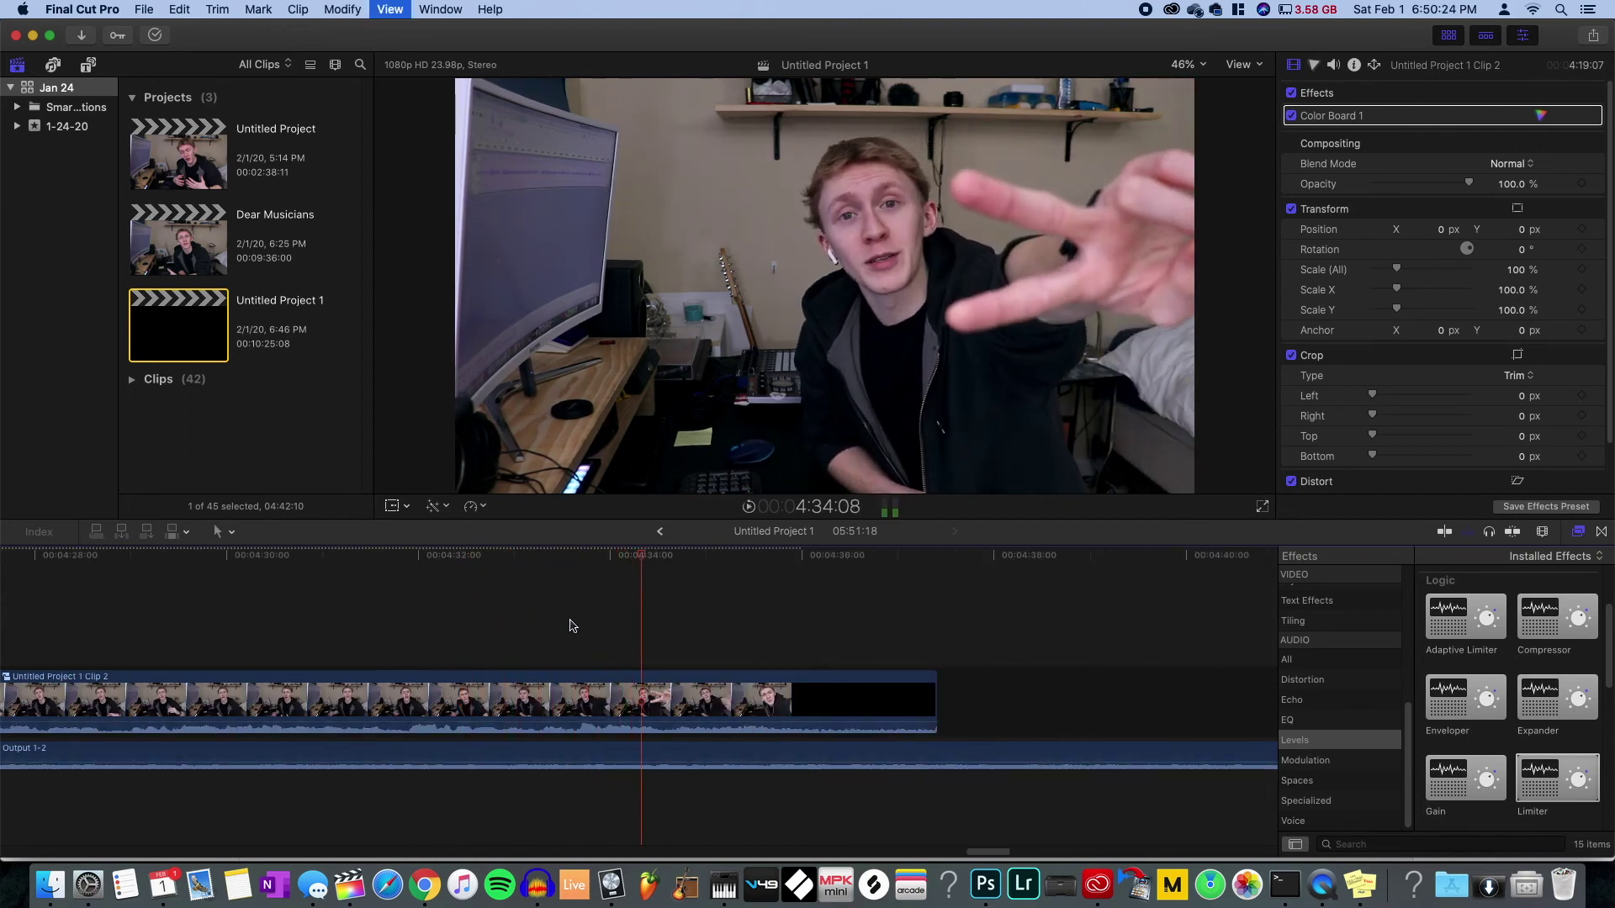
- Locate the peace-sign gesture around 4:34:11 and play on to about 4:35:03
click(434, 563)
click(595, 565)
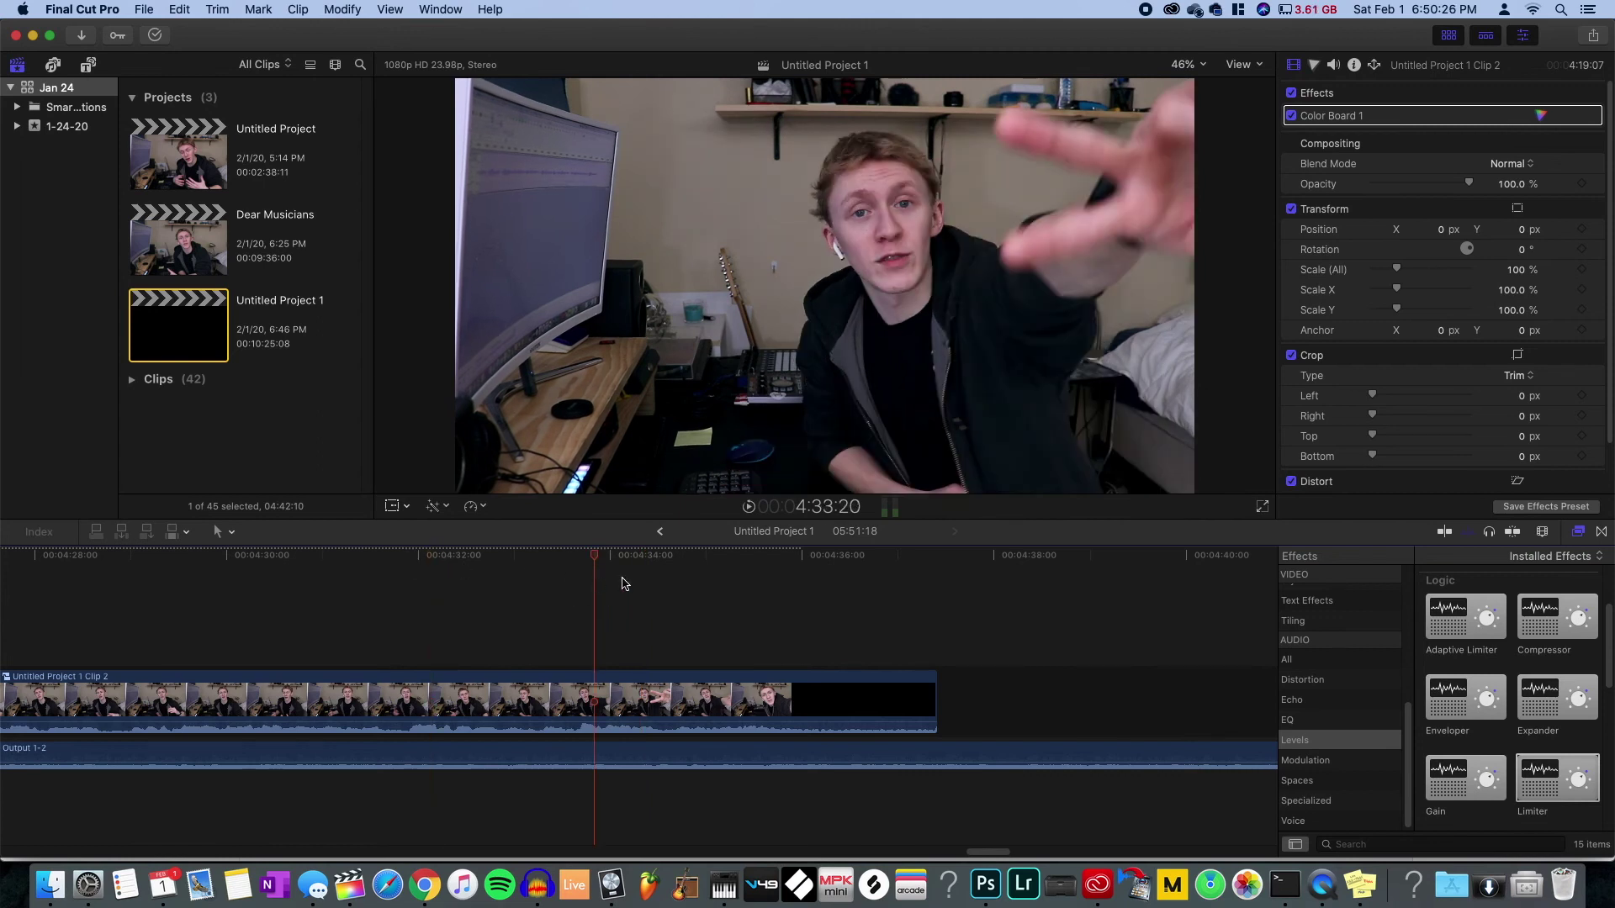
click(664, 561)
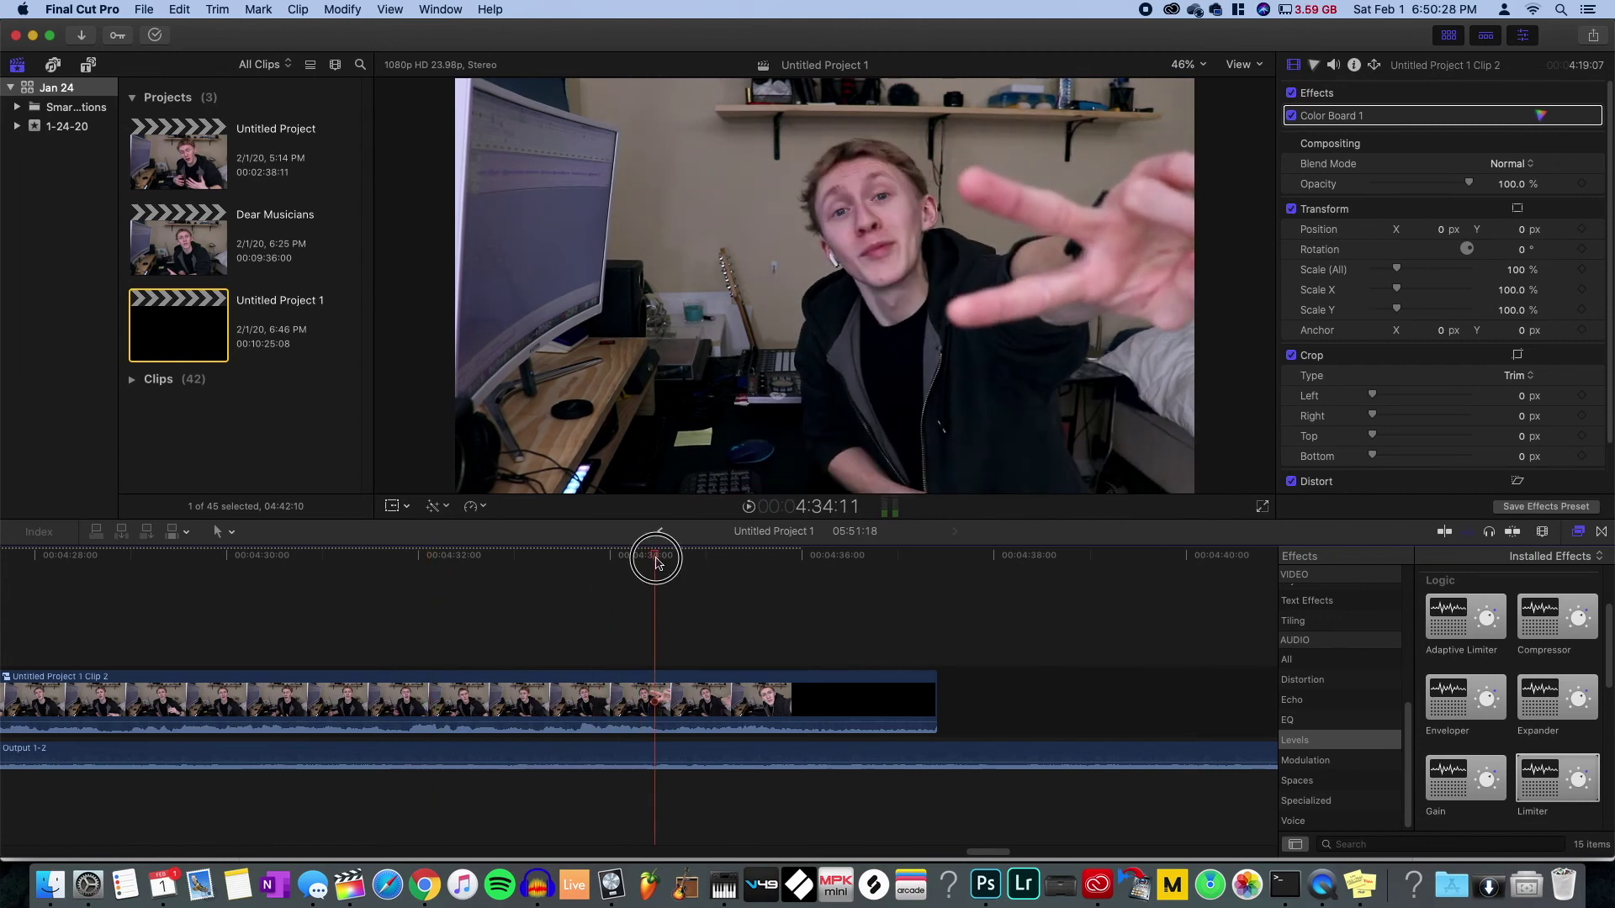
key(space)
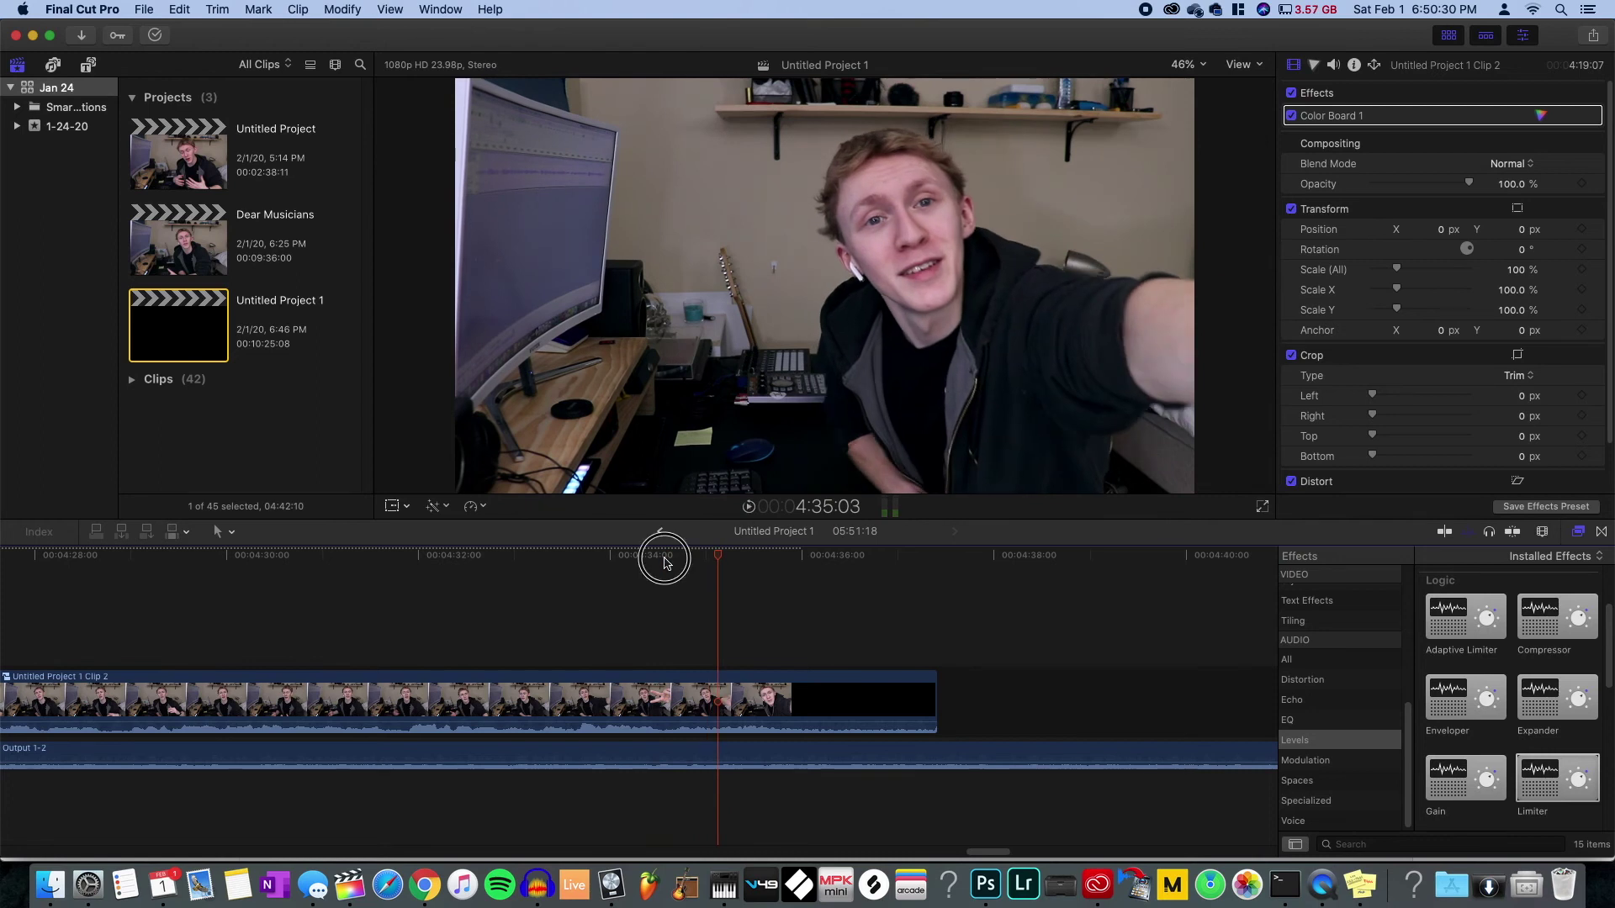
- Add a volume keyframe to the Output 1-2 background track at 4:34:16, during the peace-sign gesture
click(664, 561)
click(666, 698)
click(661, 759)
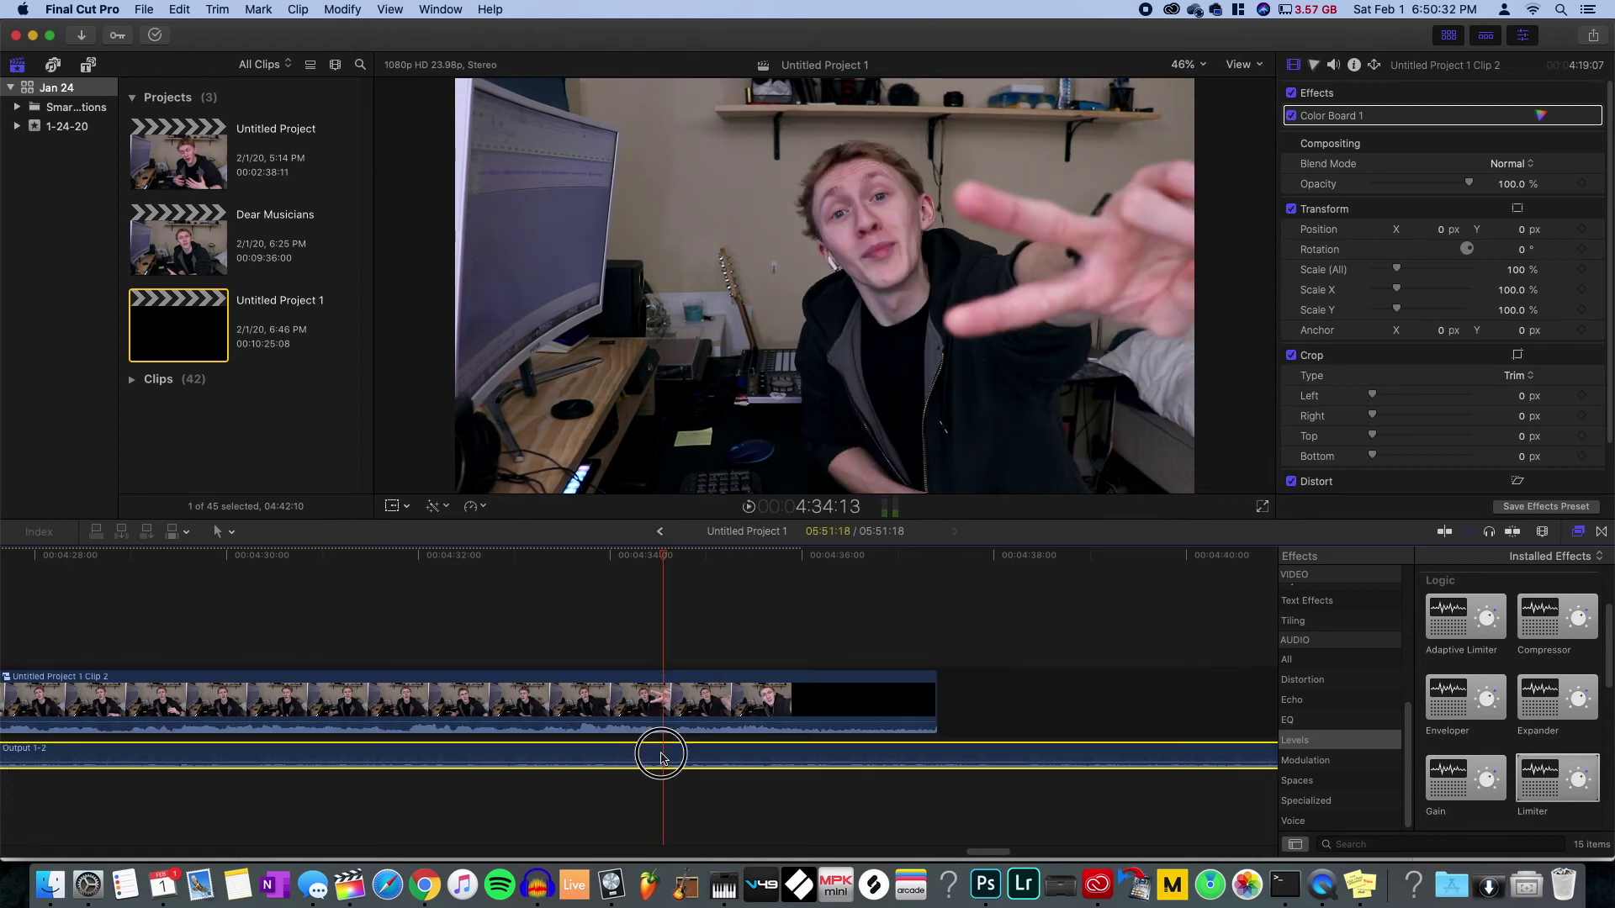
click(669, 557)
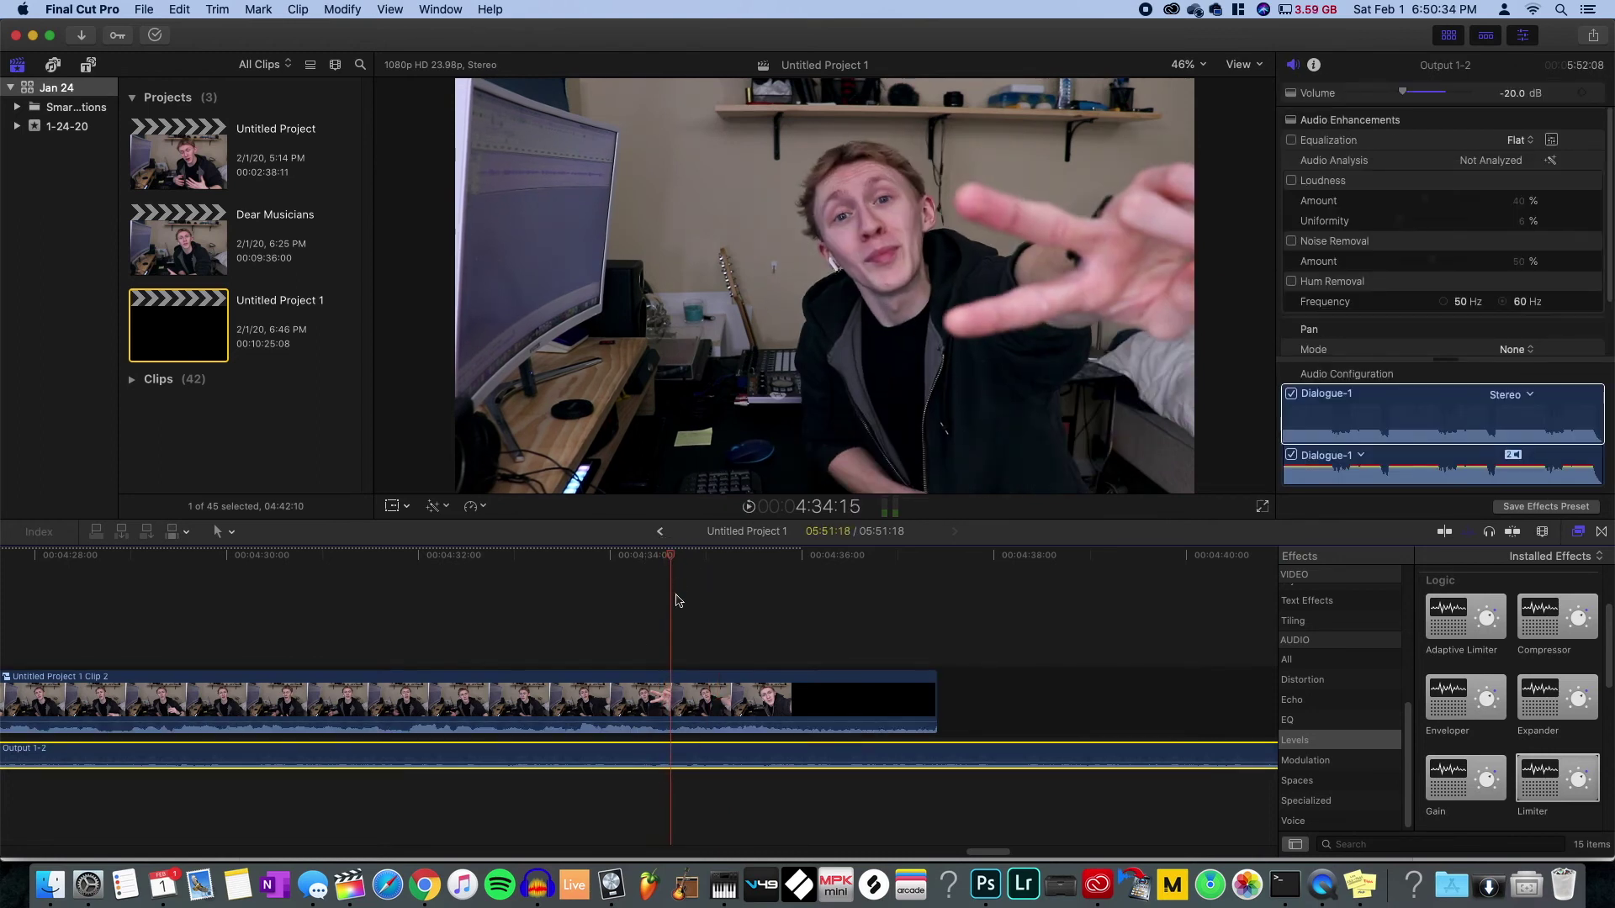
click(673, 557)
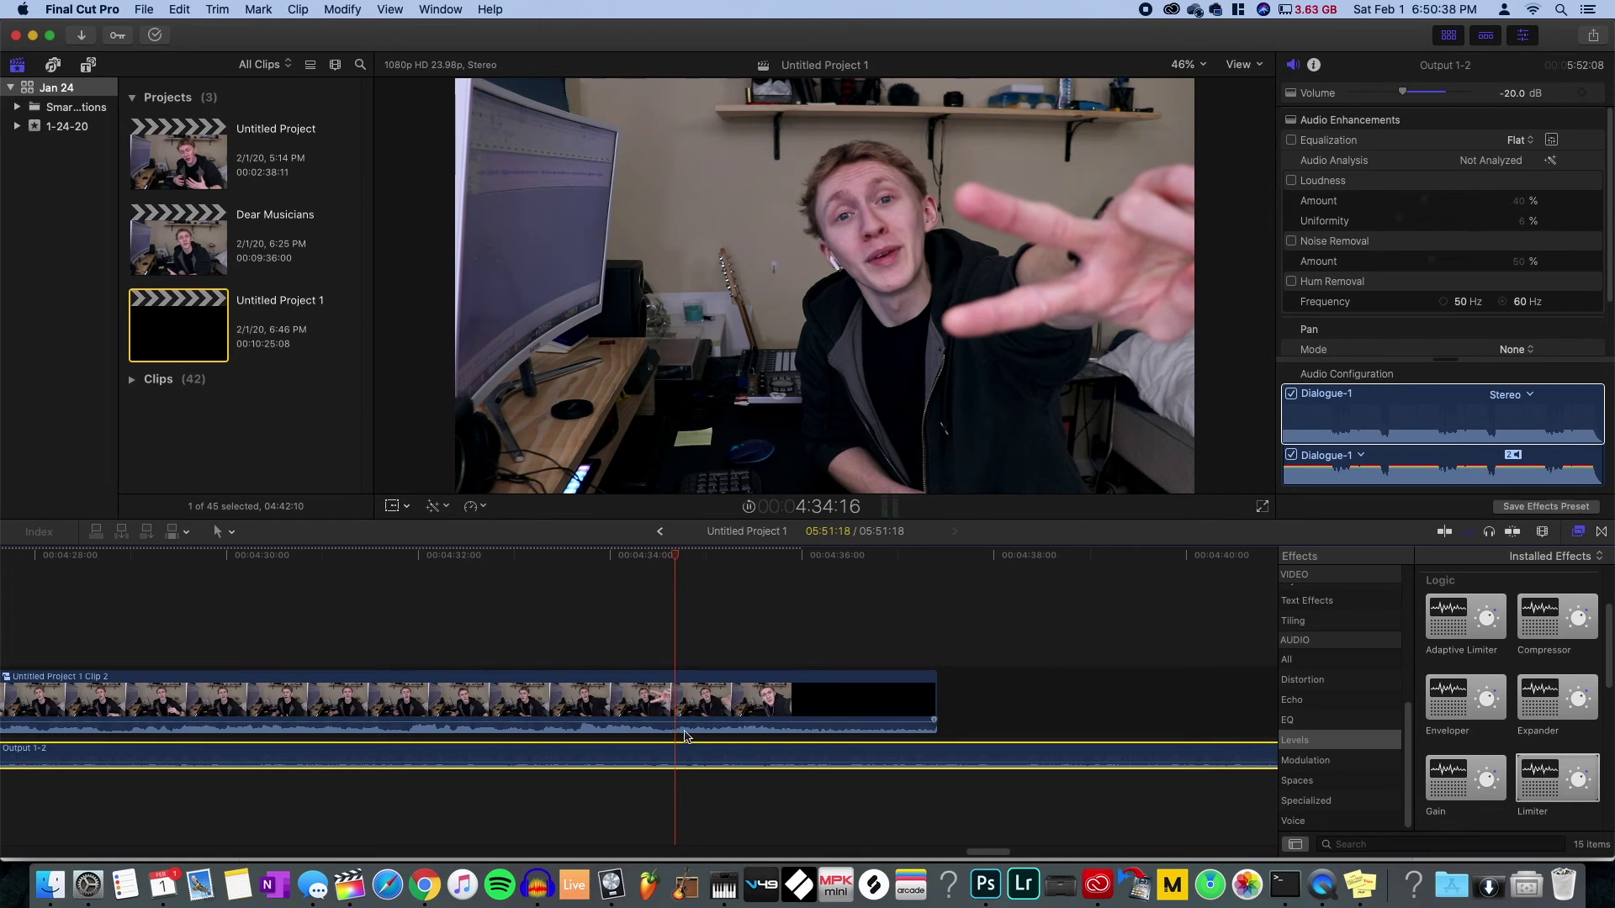
click(678, 562)
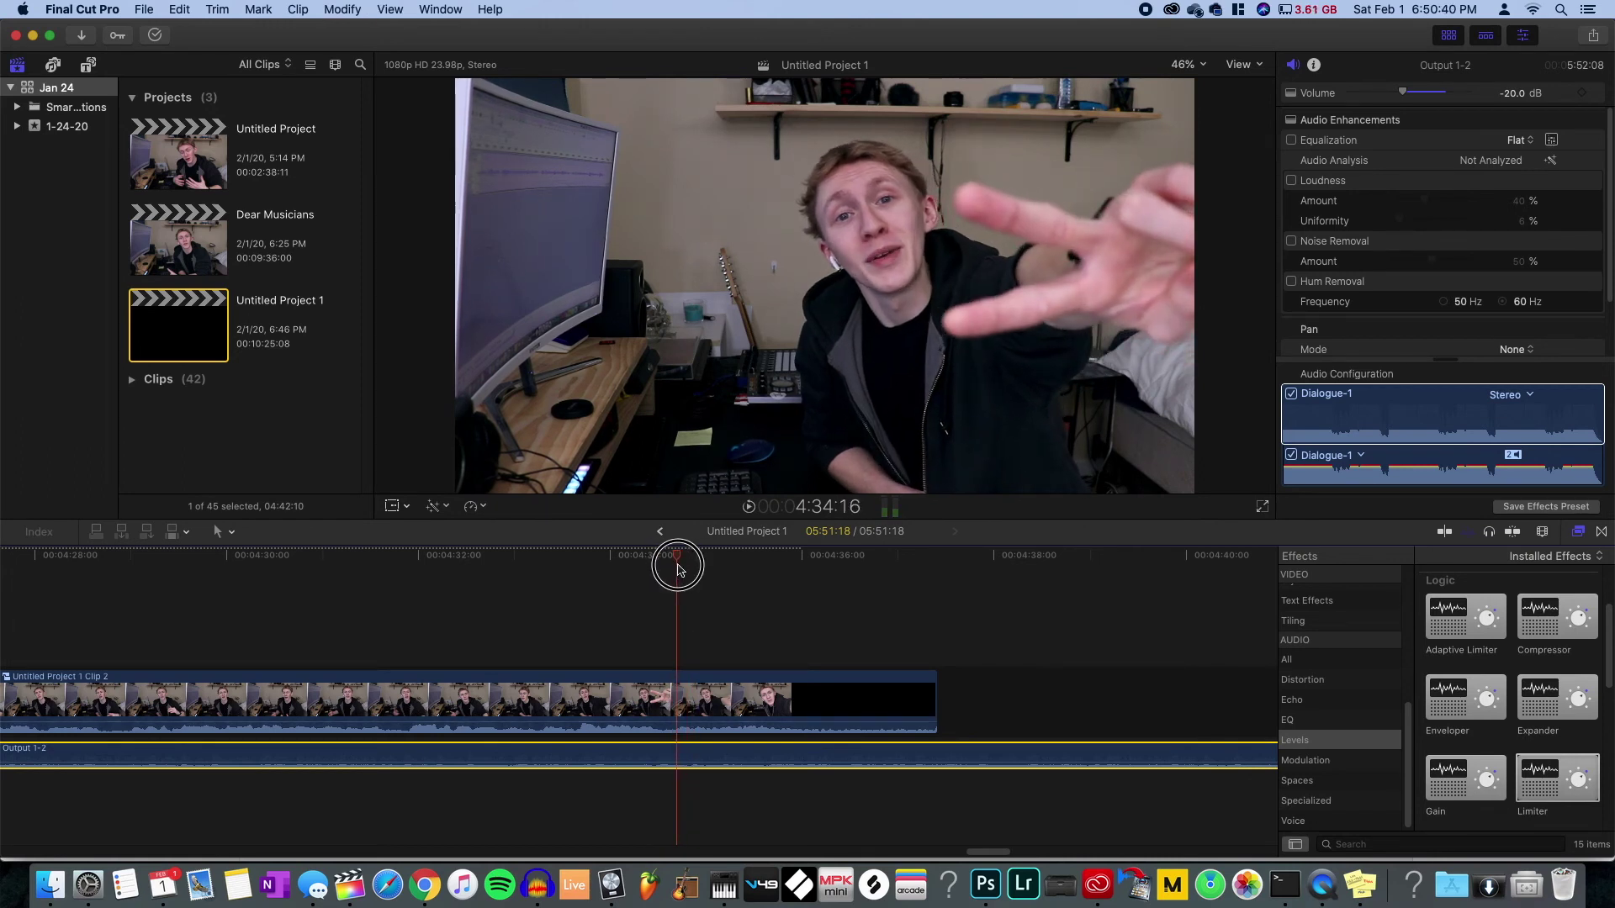
click(1271, 461)
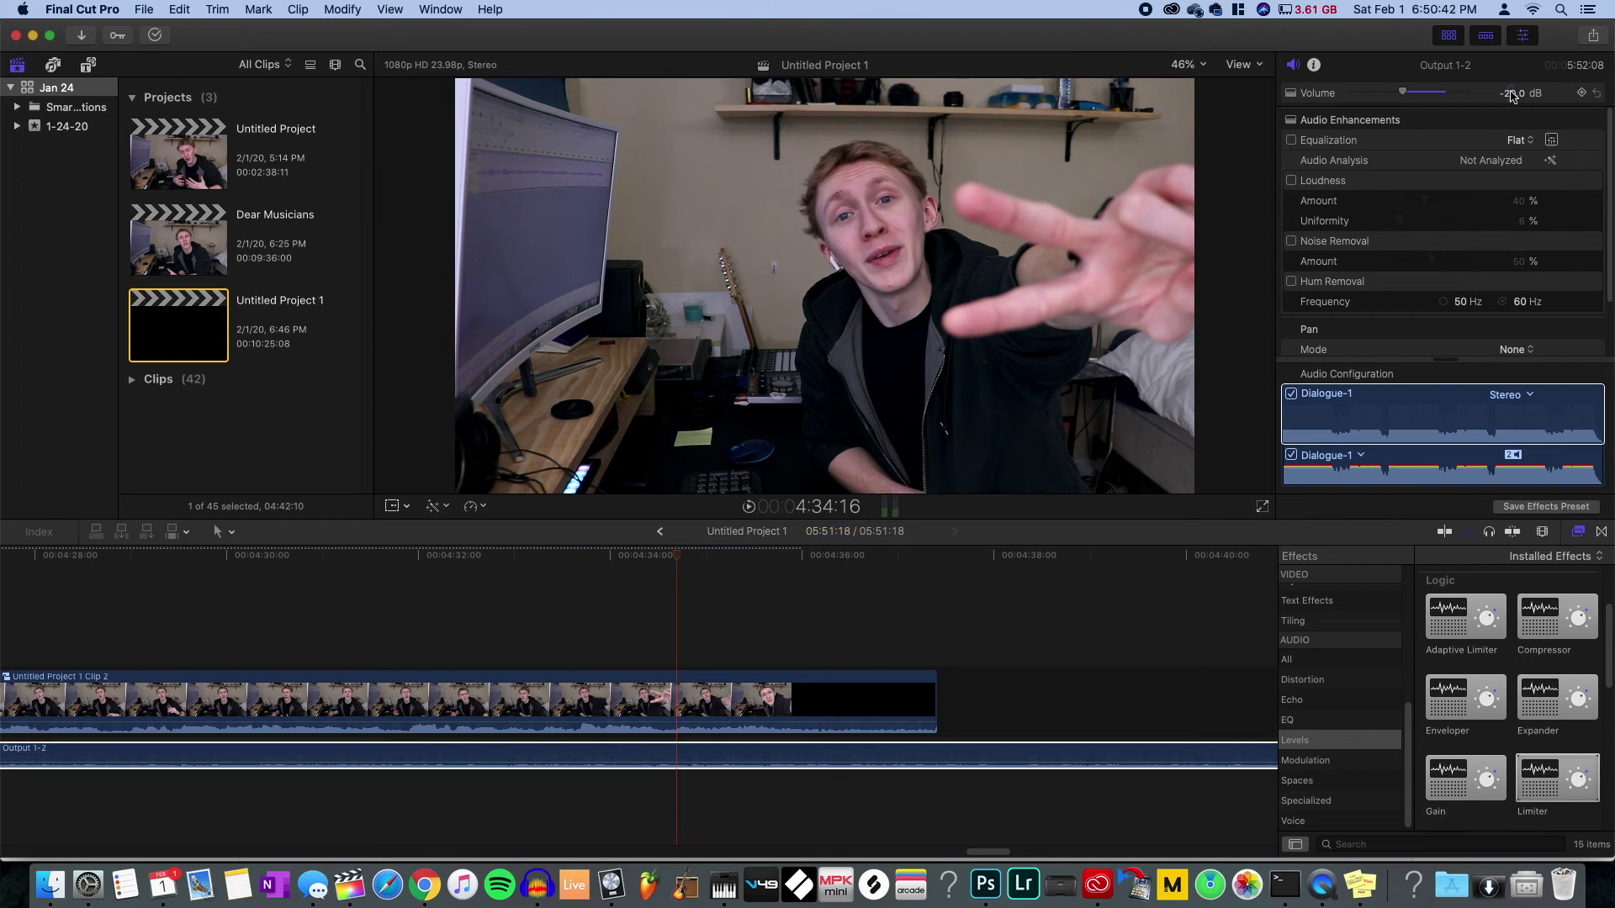
key(/)
click(670, 641)
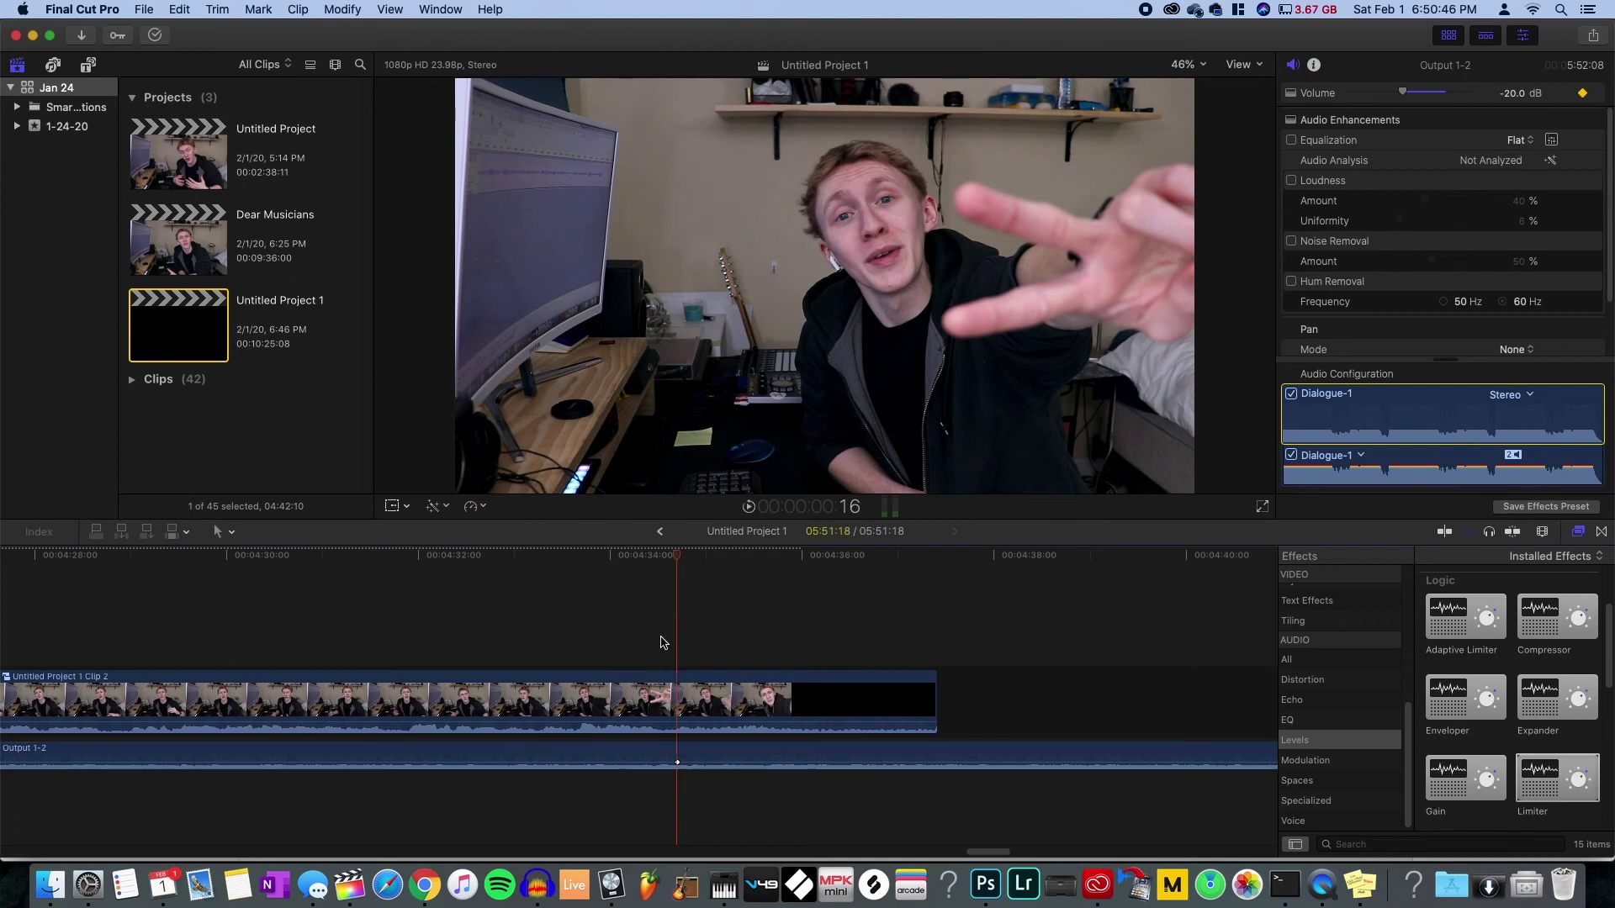
- Add a second volume keyframe to the Output 1-2 track at 4:35:00 and set its level to -5 dB
key(space)
key(space)
drag(709, 555, 698, 562)
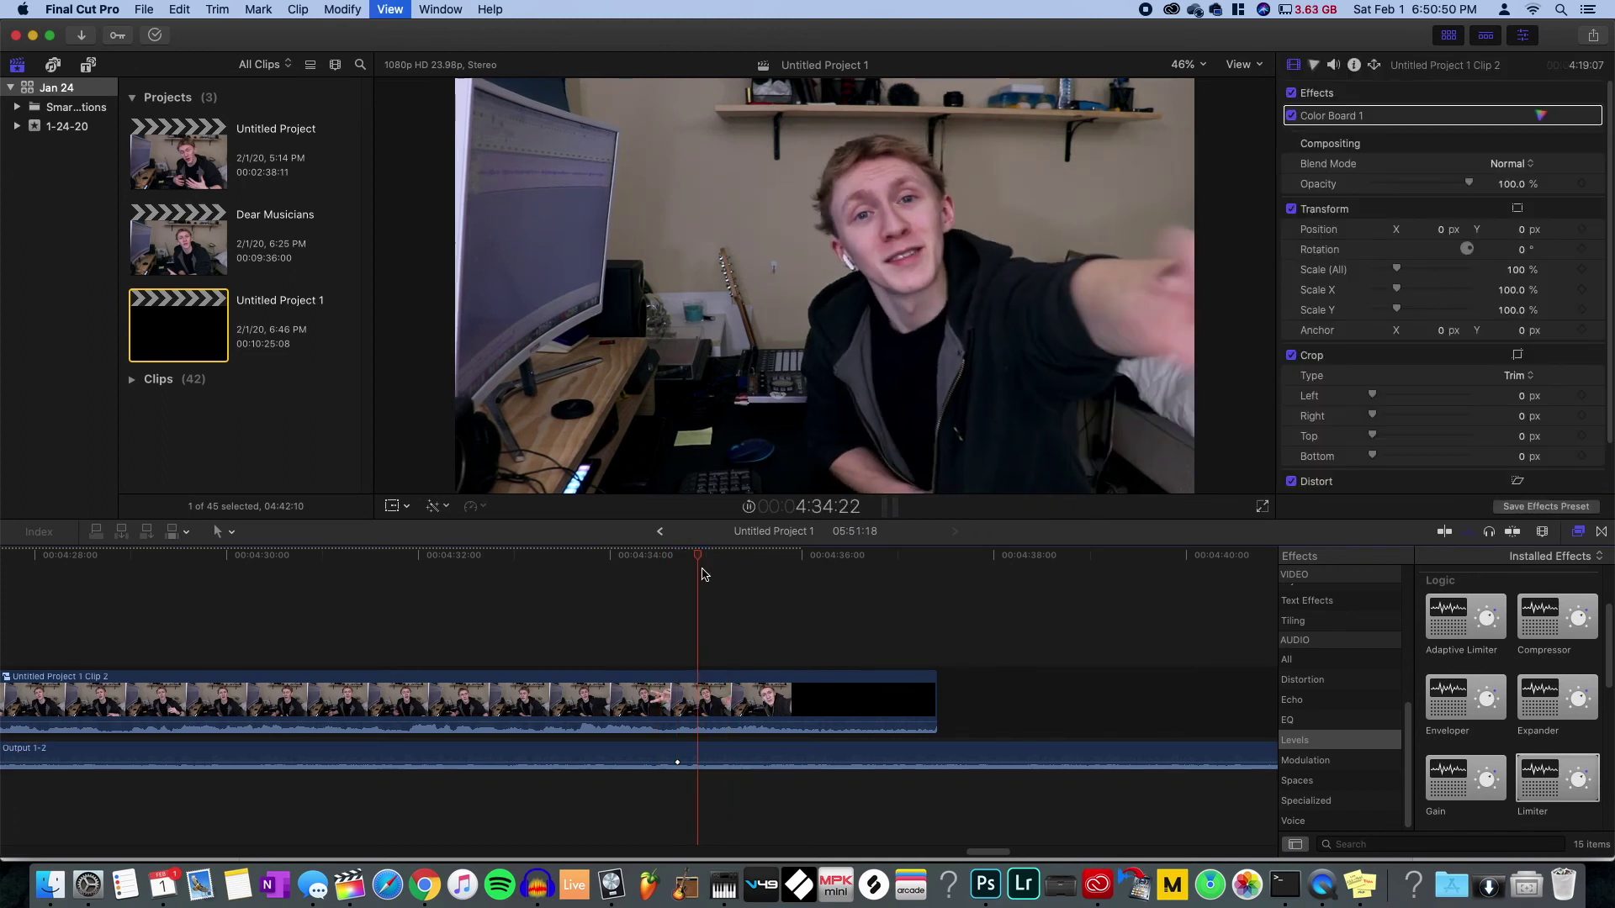
click(662, 643)
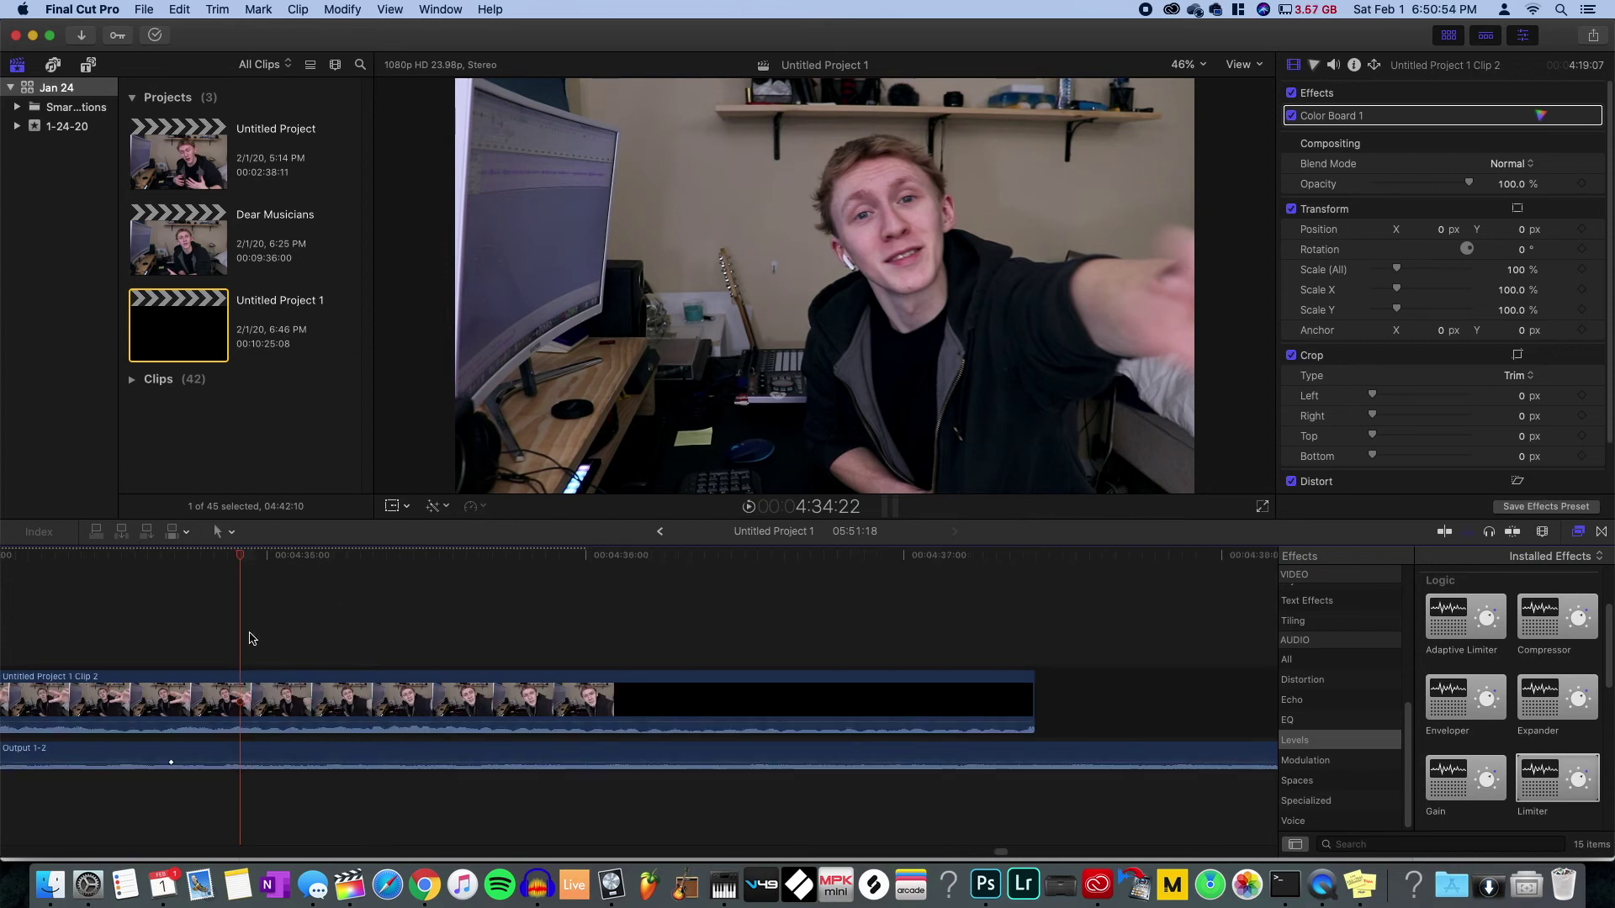
scroll(219, 631, left, 2)
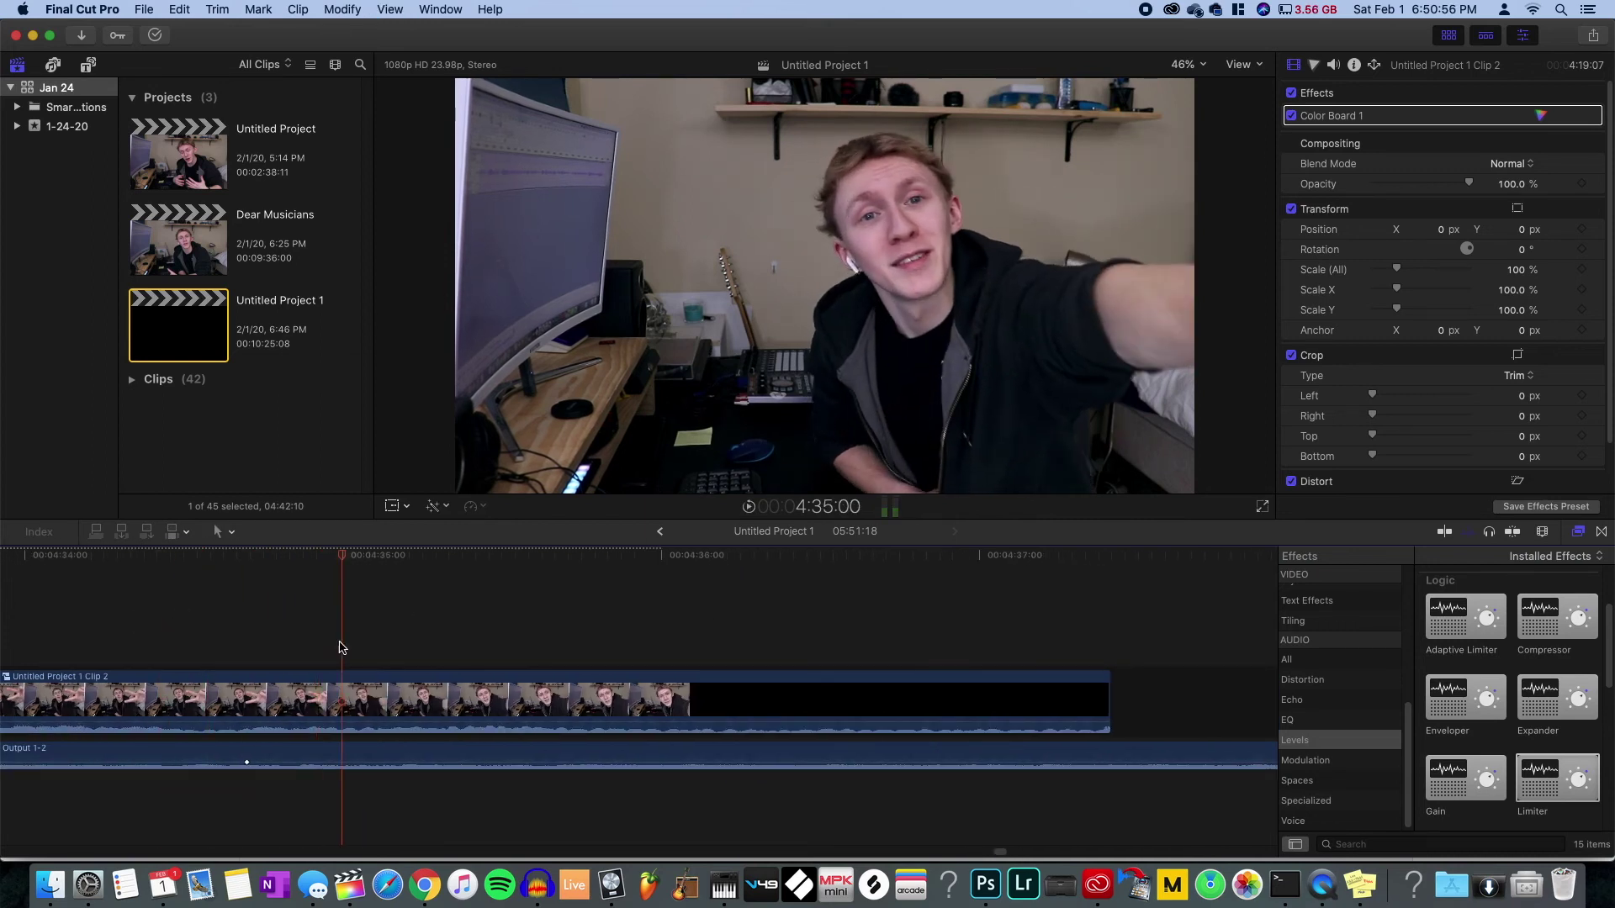
click(344, 753)
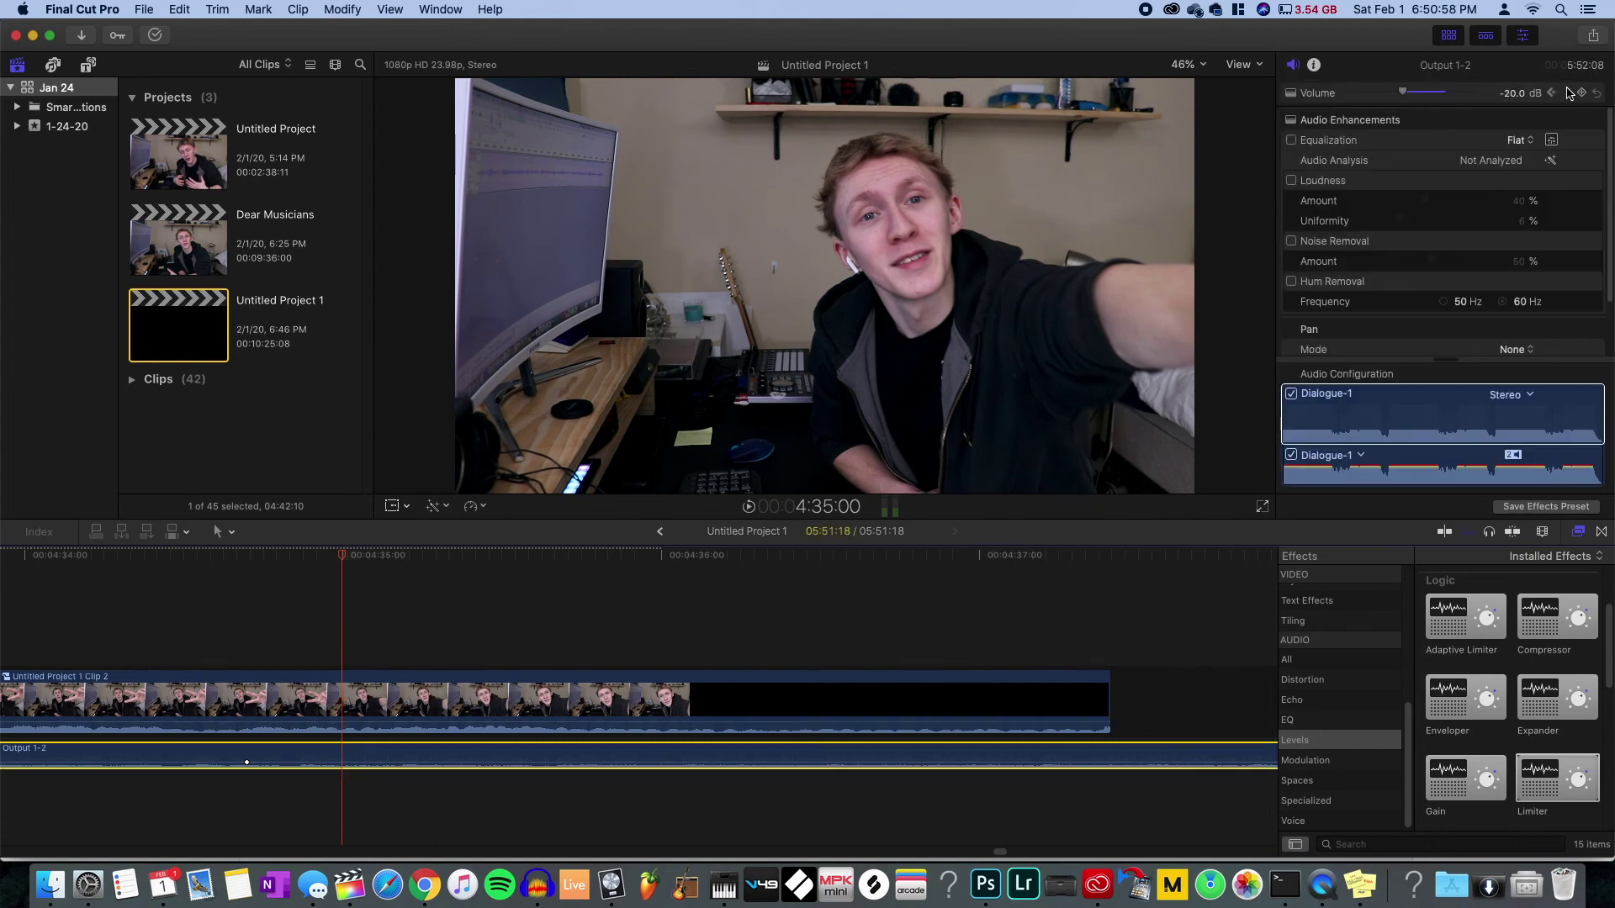
click(1519, 94)
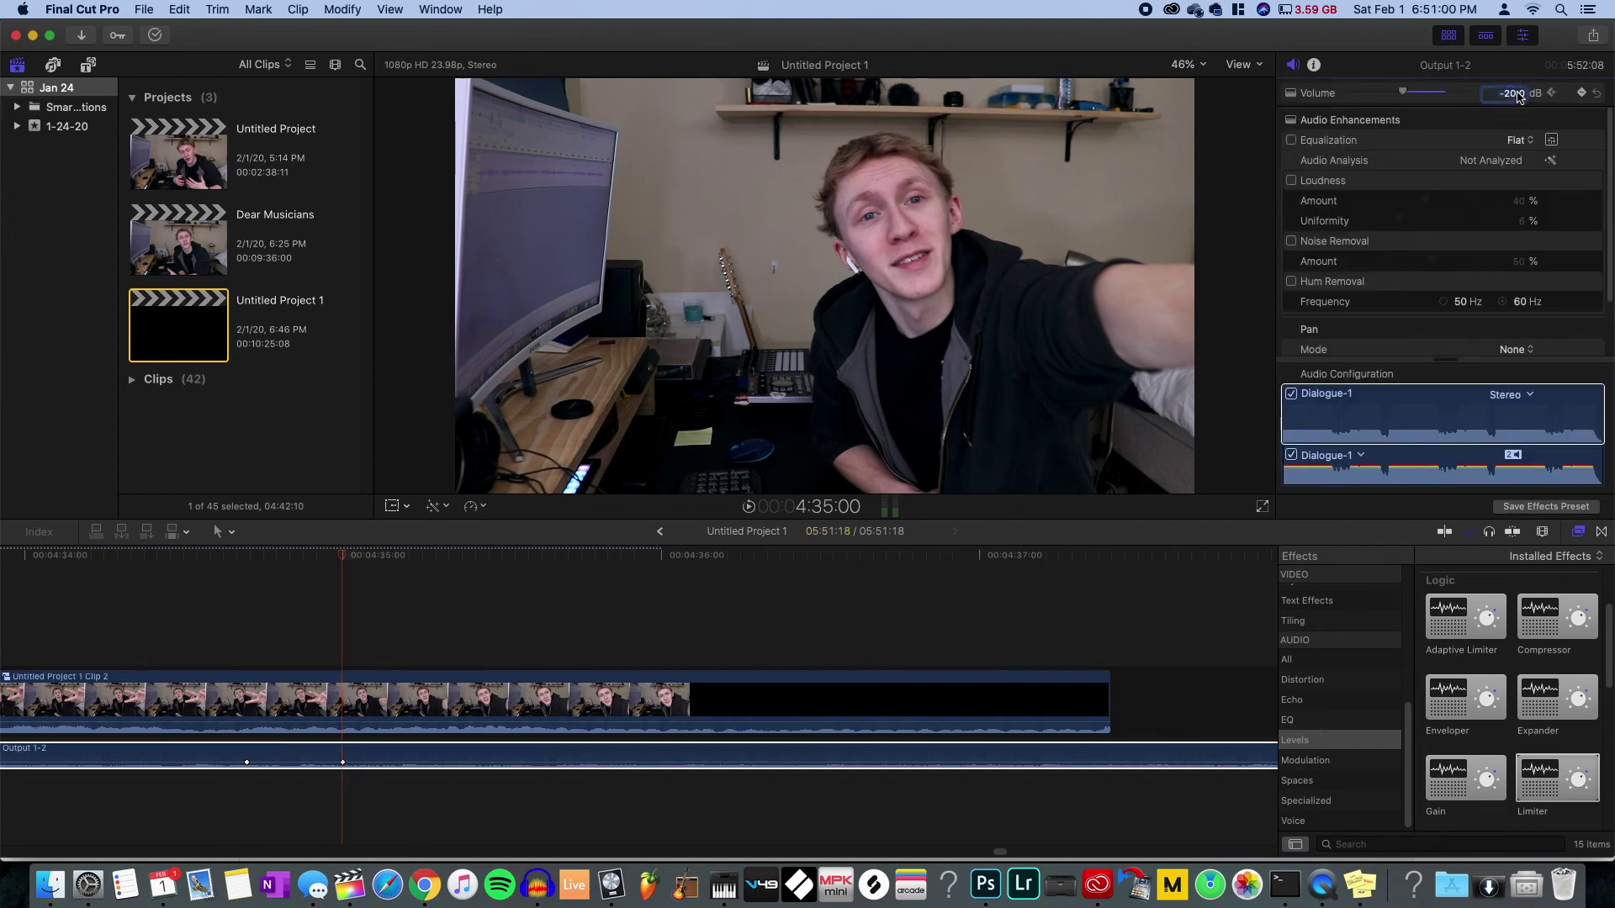
text(-5)
key(Return)
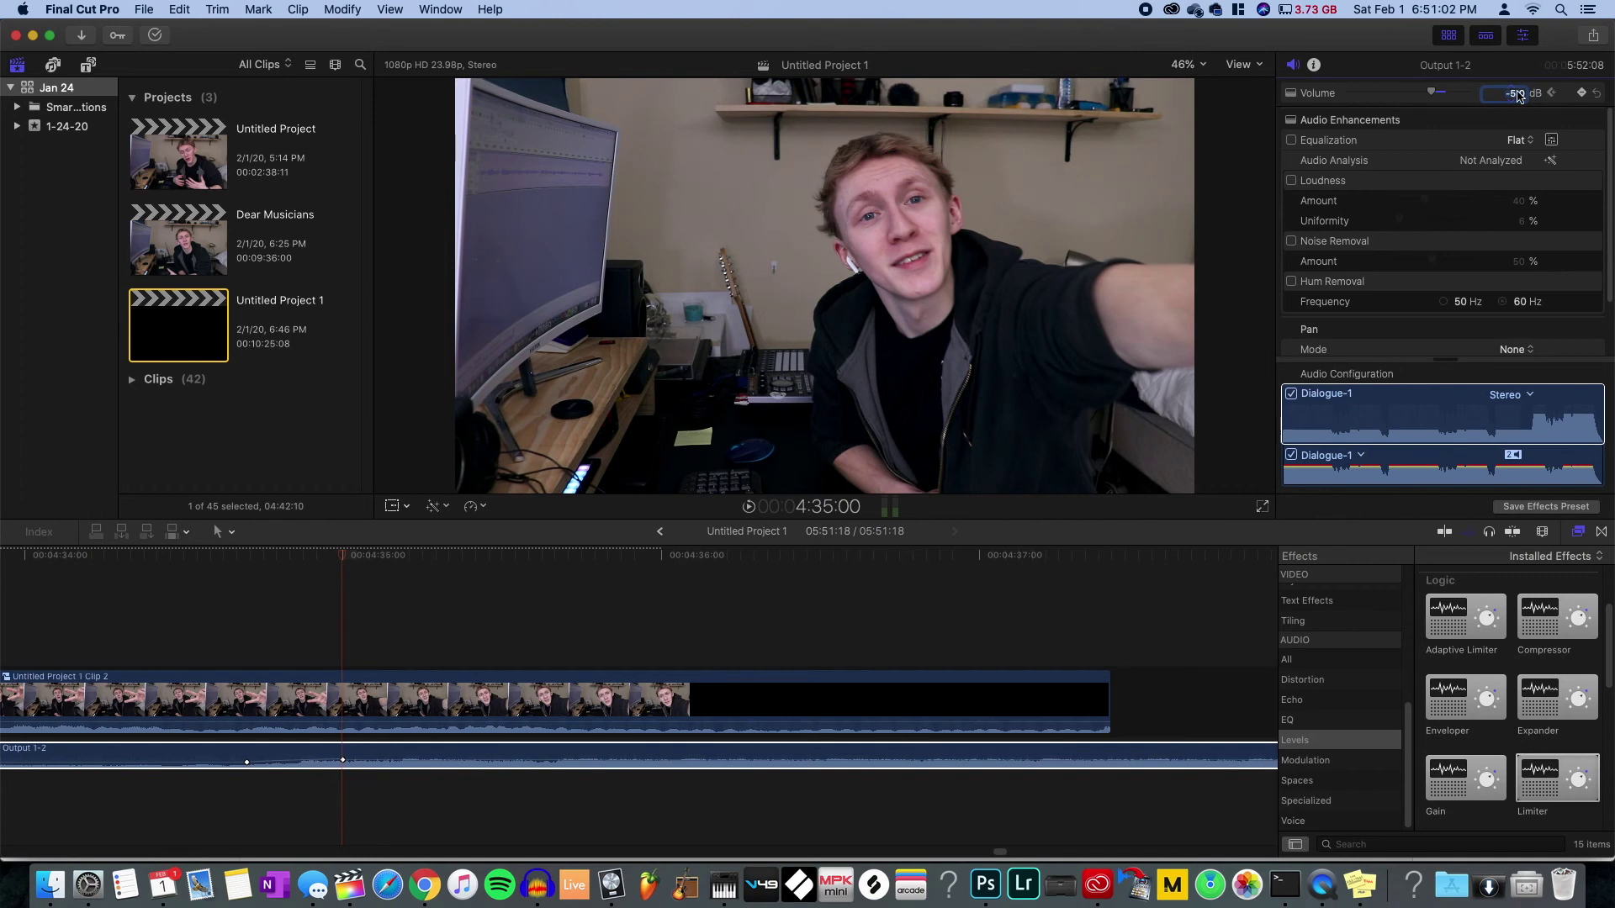
- Play the ending from 4:33:12 and again from slightly earlier to check the background track's volume rise
key(super+minus)
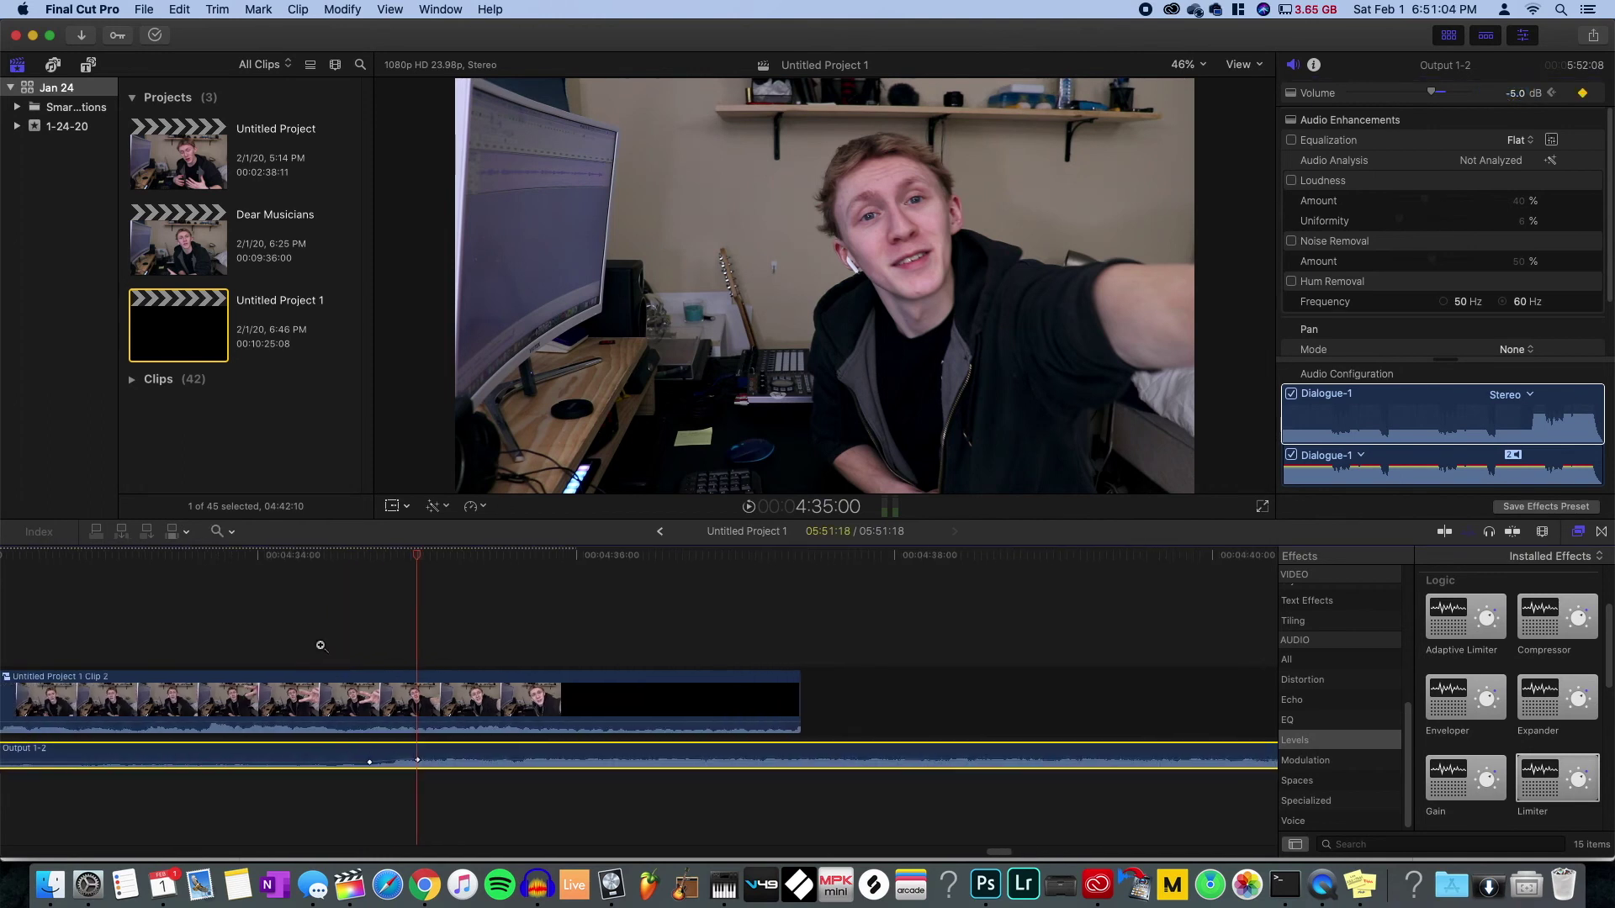
click(295, 635)
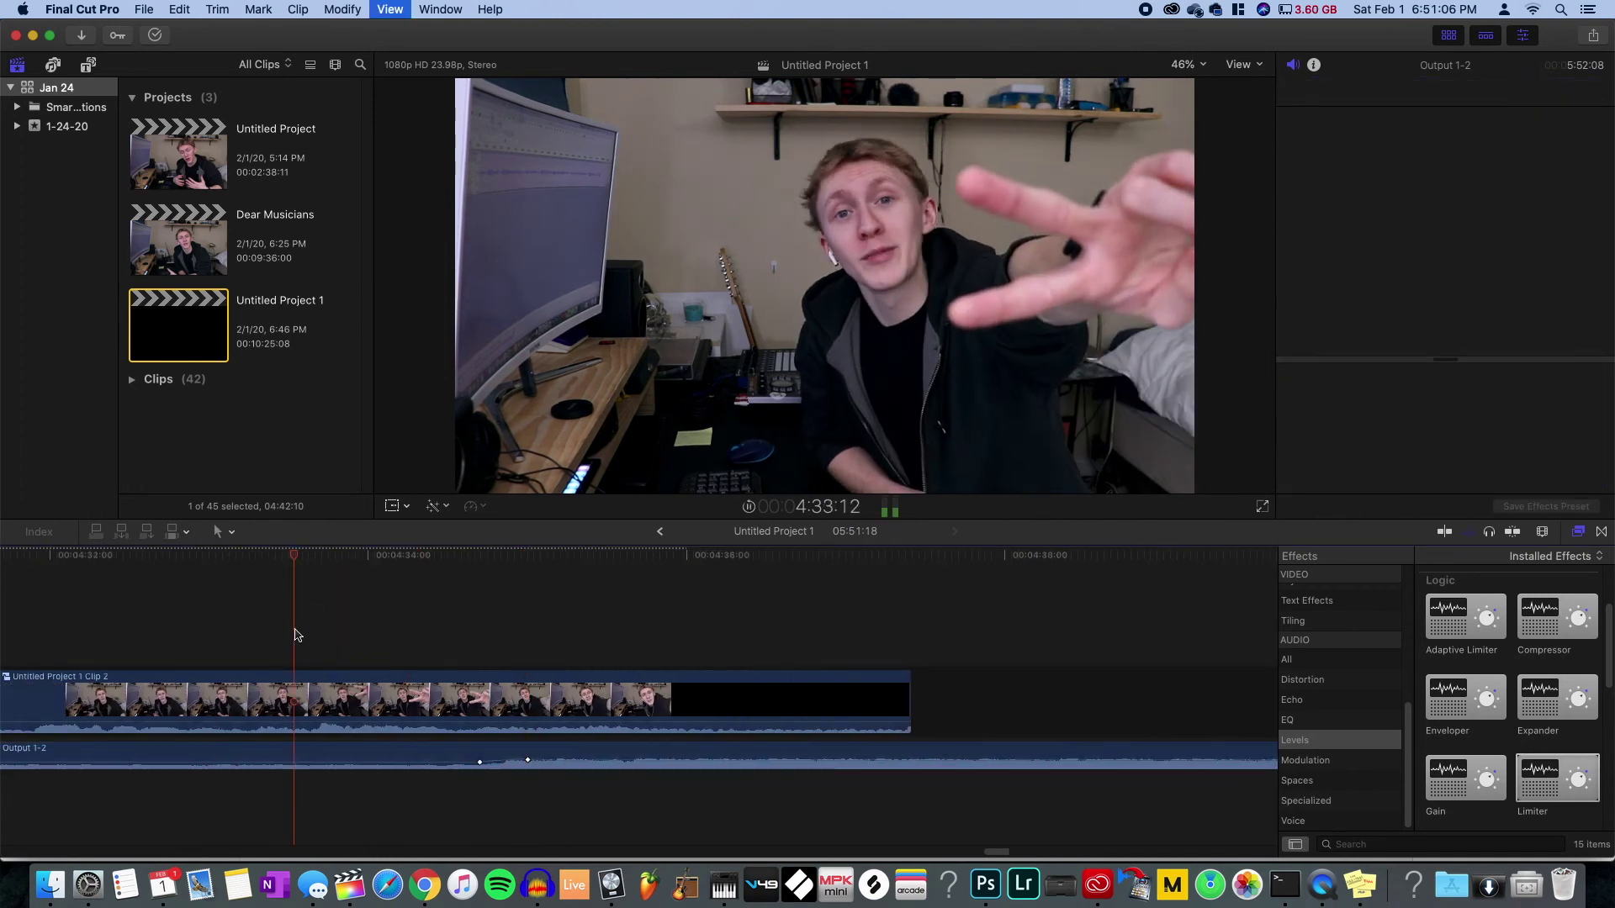
key(space)
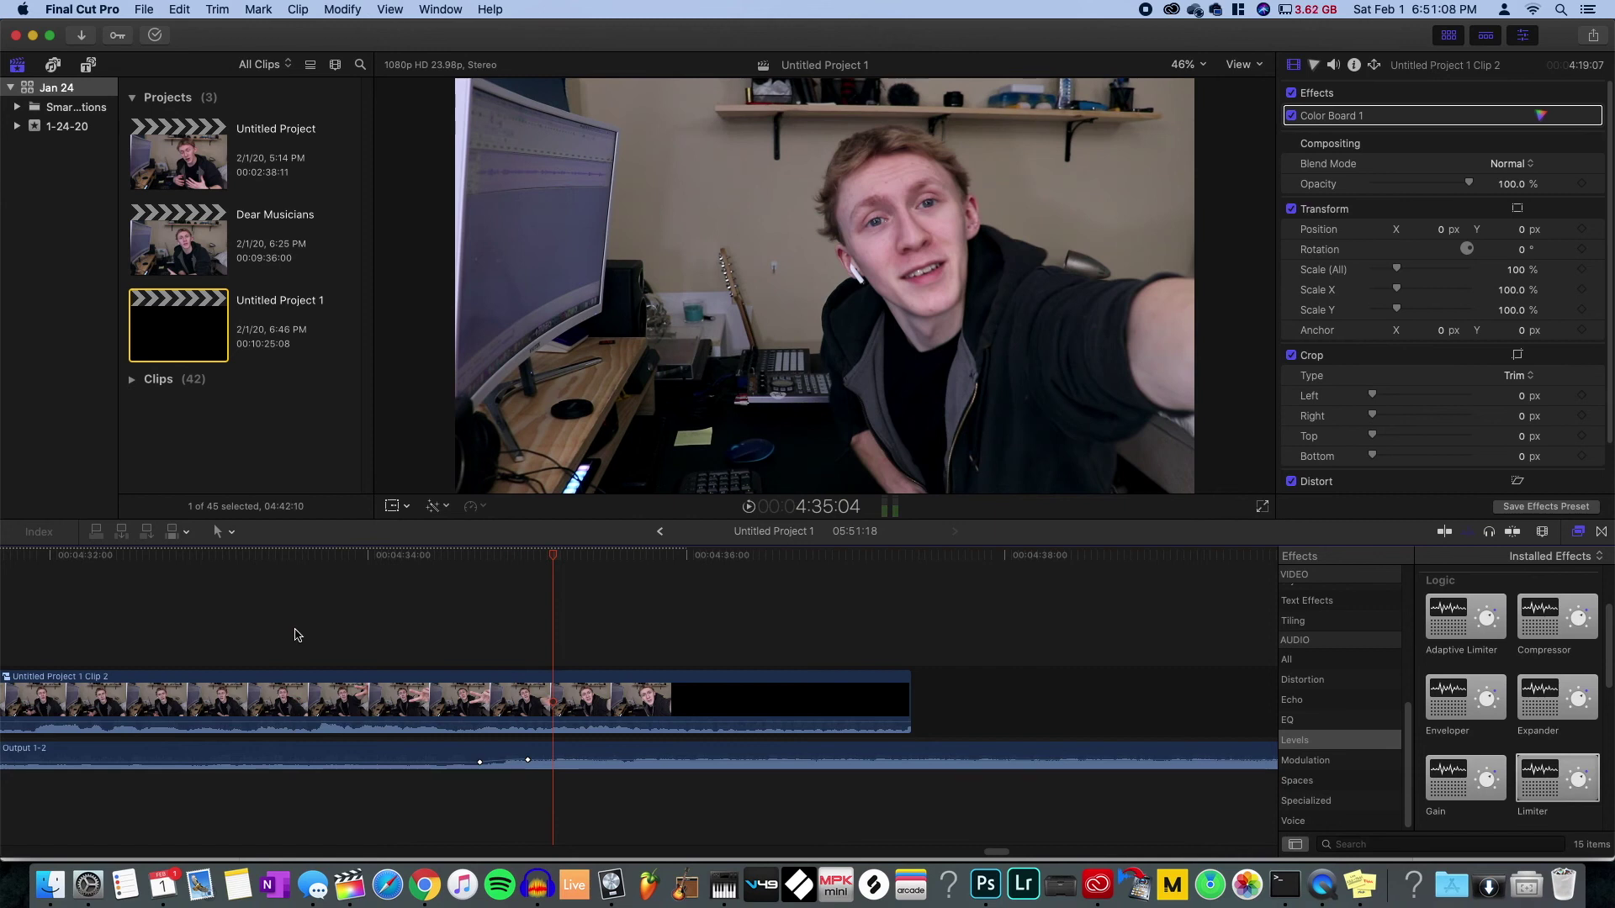
click(185, 630)
key(space)
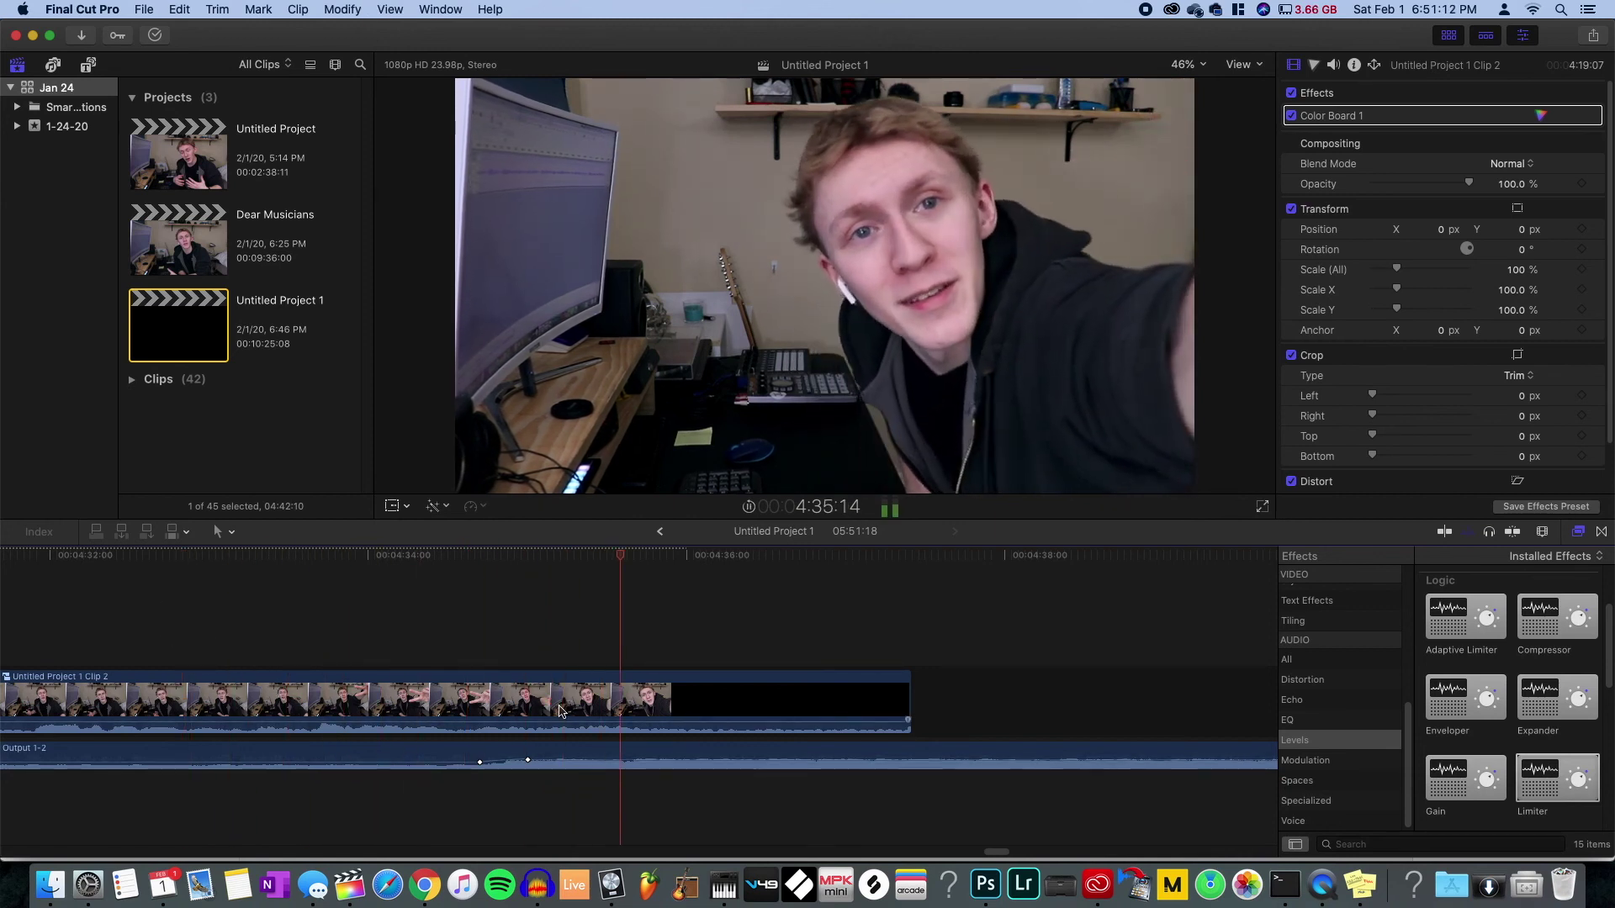
key(space)
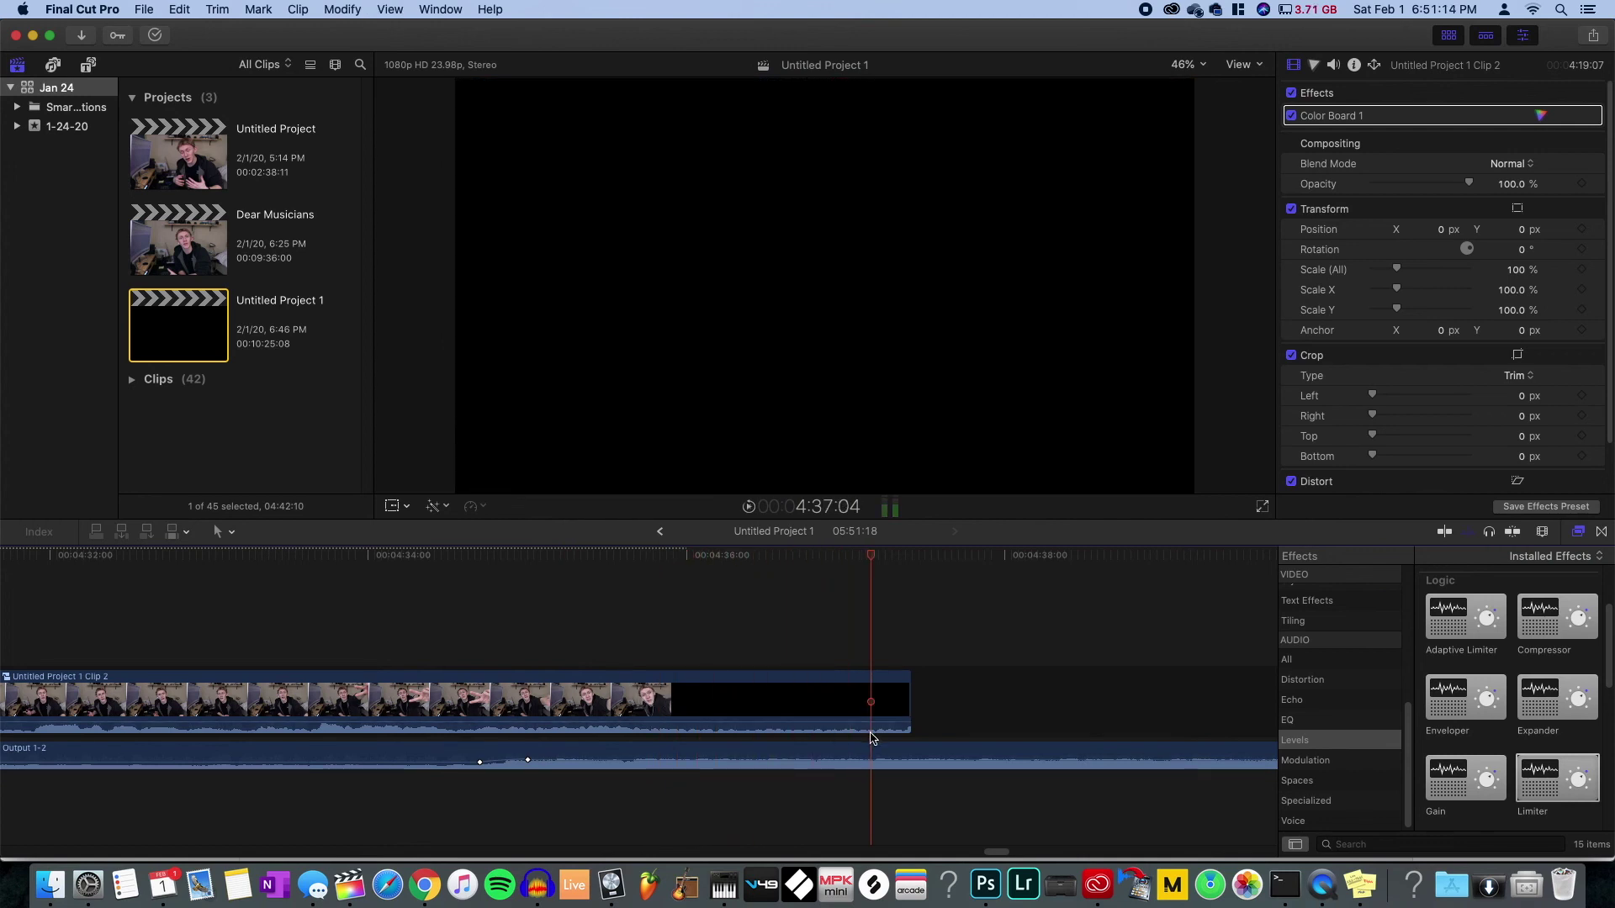
- Scrub through the ending from about 4:30:09 to the last picture frames to review the sign-off and camera reach
scroll(505, 639, left, 3)
click(314, 623)
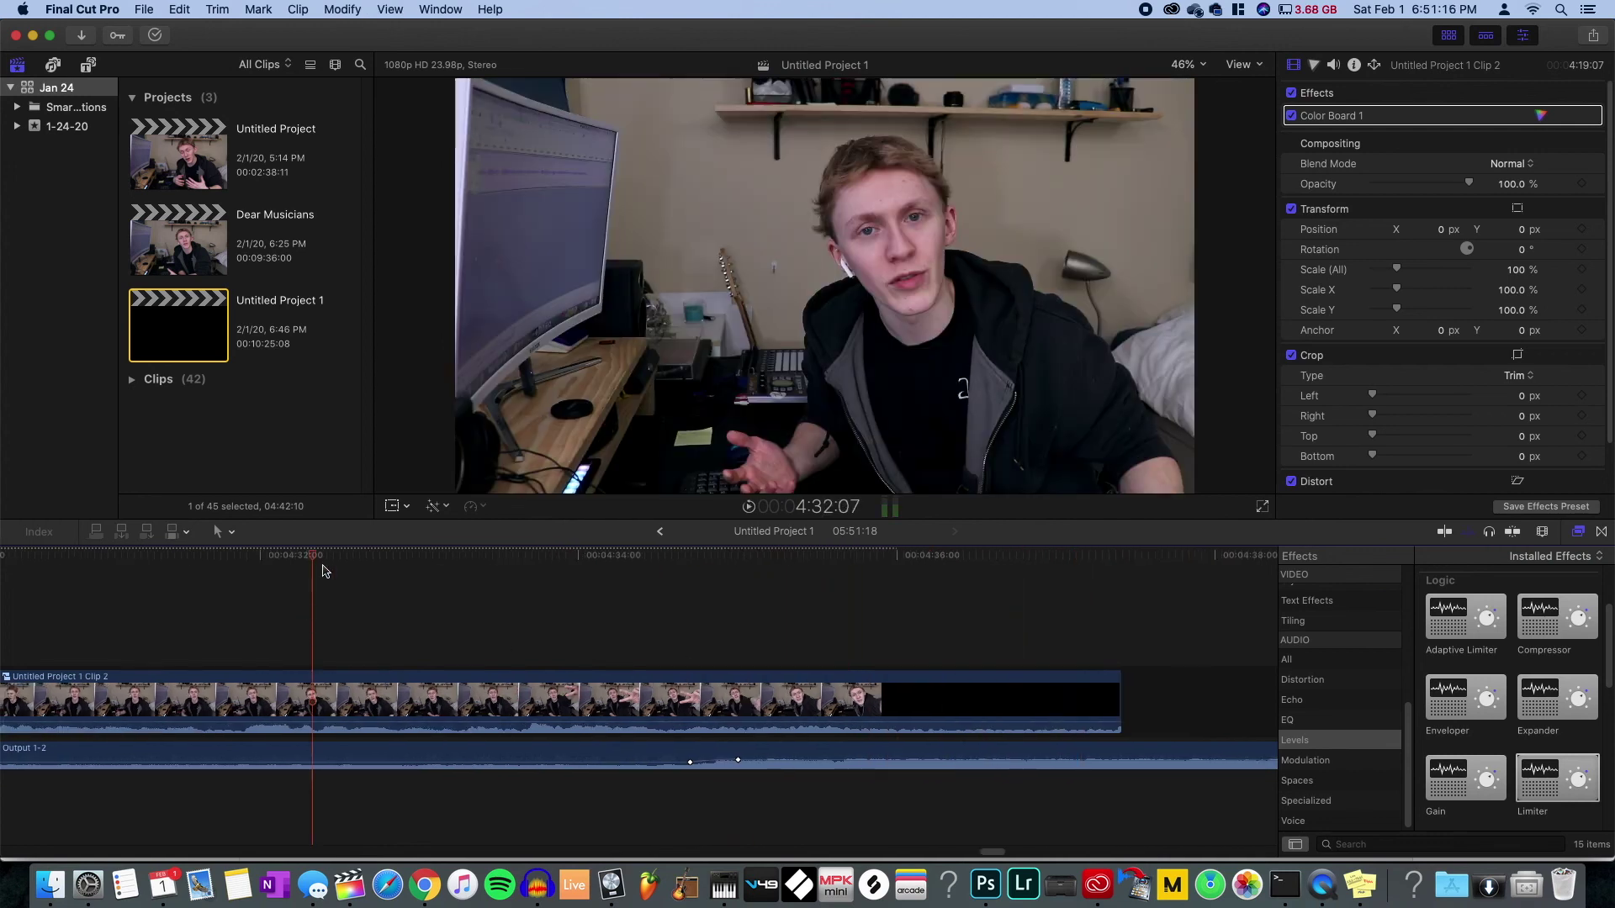
drag(296, 558, 441, 553)
click(307, 555)
scroll(433, 589, left, 3)
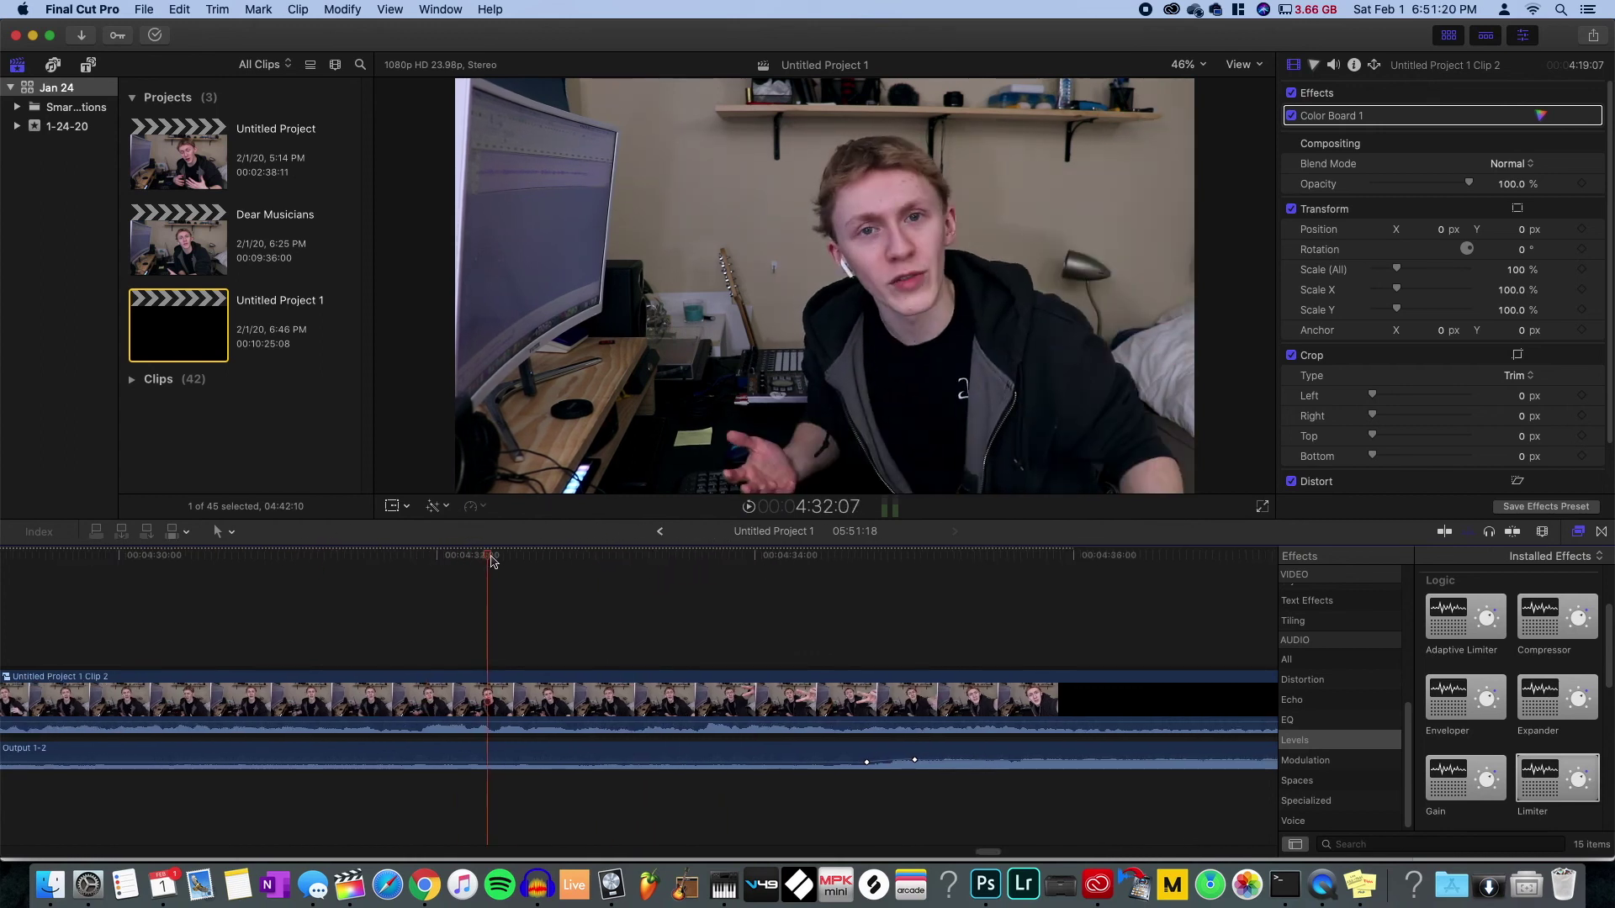
click(370, 558)
drag(370, 558, 183, 553)
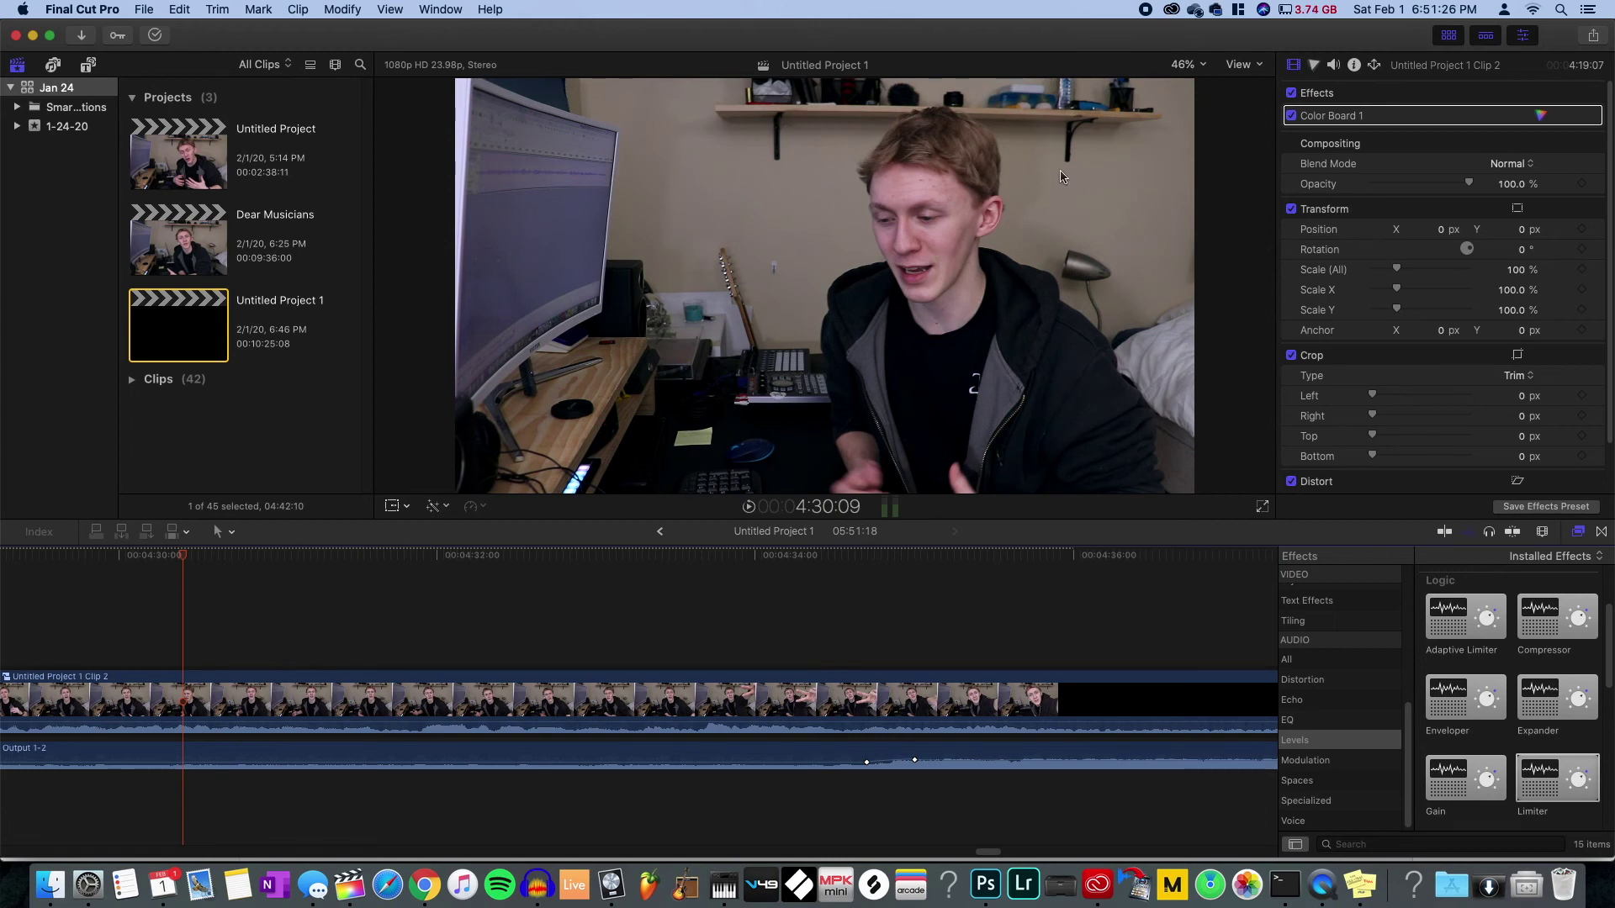
scroll(724, 620, right, 4)
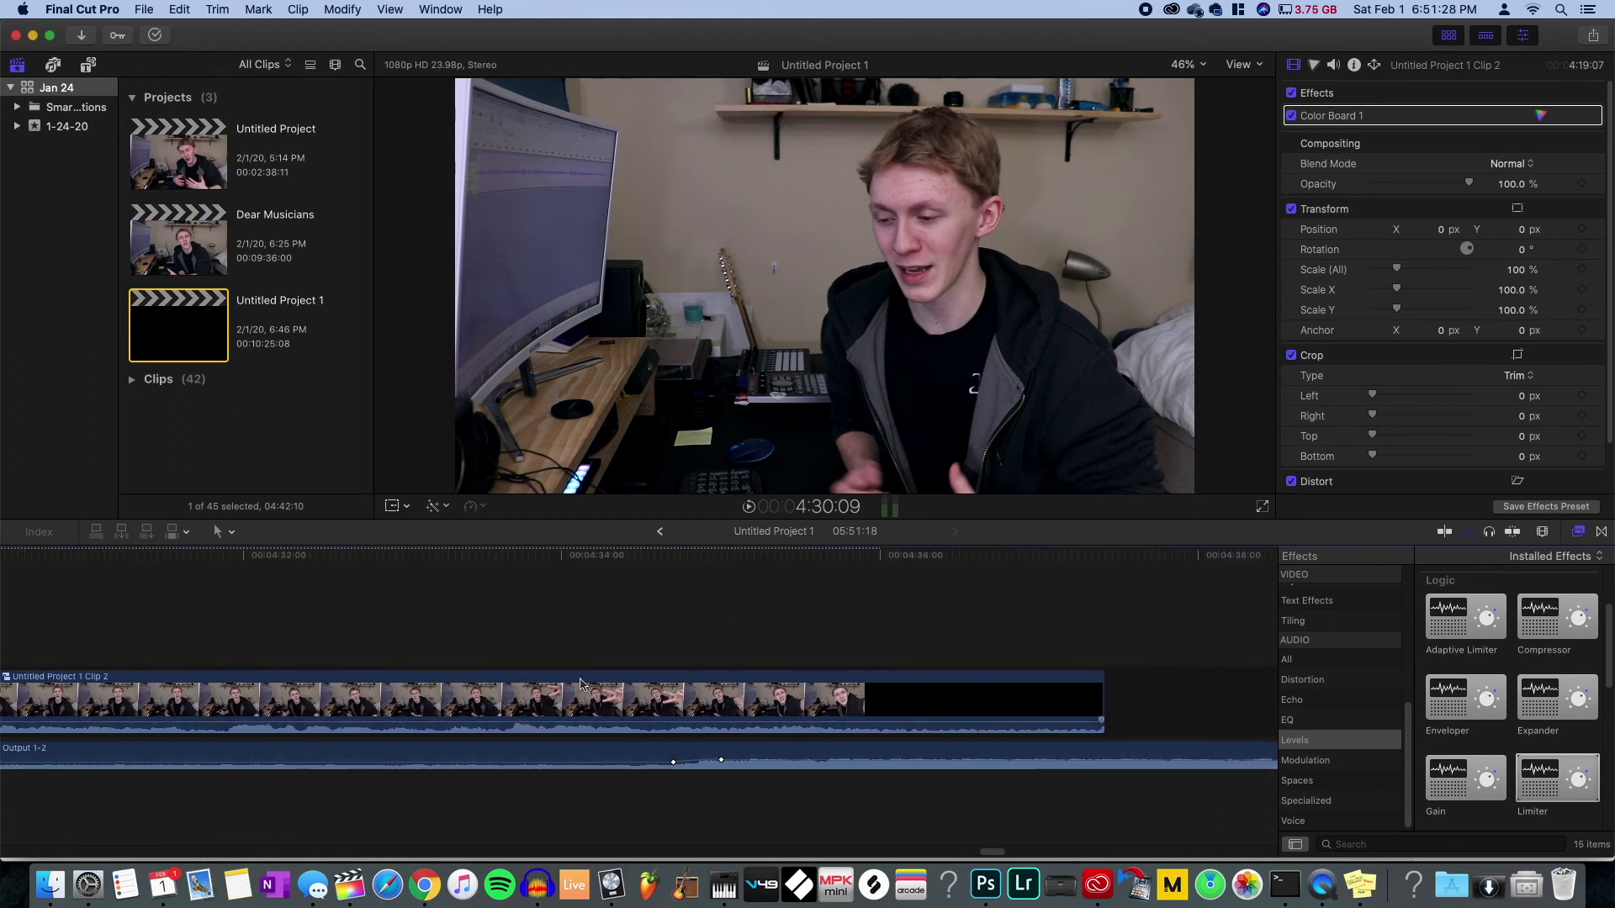
drag(688, 574, 455, 579)
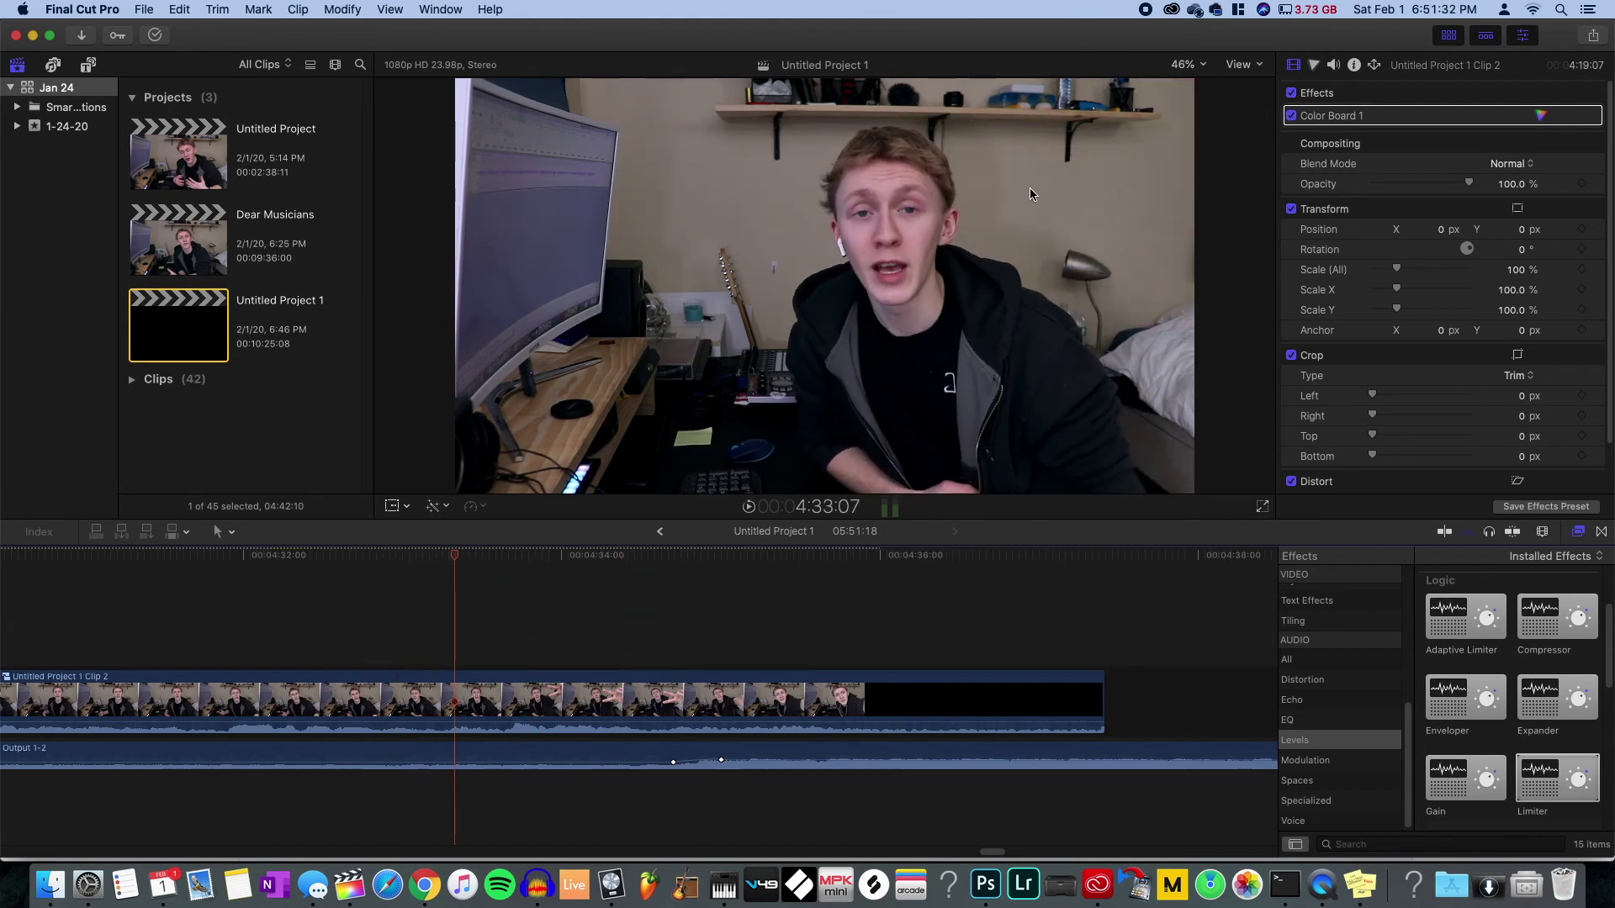
drag(461, 571, 770, 581)
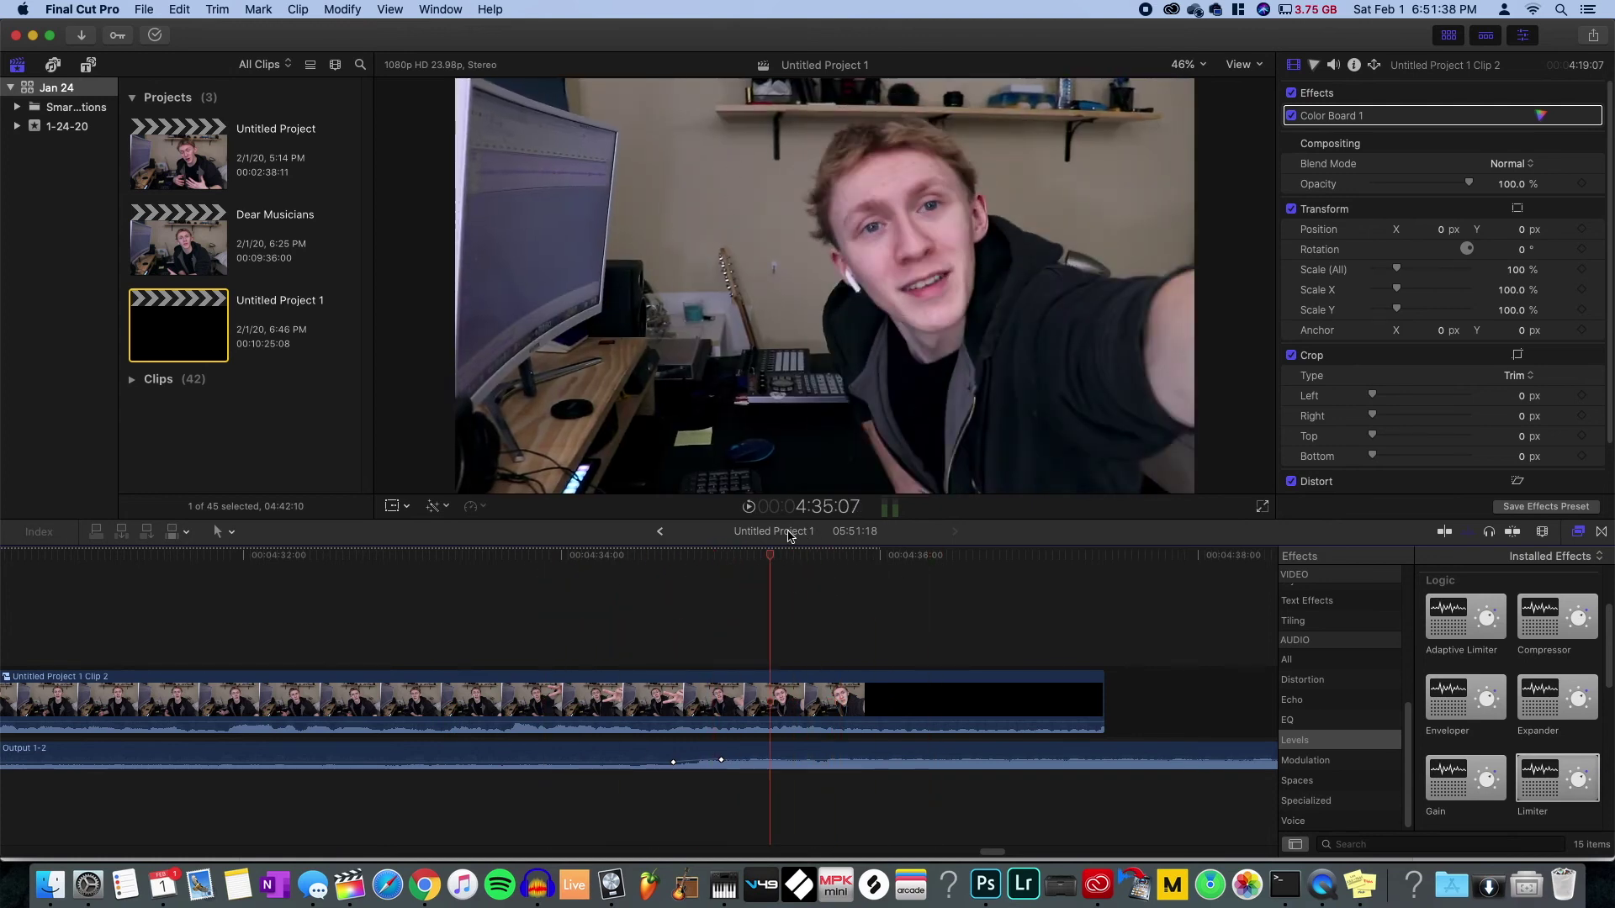
drag(775, 560, 855, 570)
- Split the talking-head clip at 4:36:00, just before its picture goes black
scroll(855, 570, right, 3)
key(z)
click(787, 661)
click(766, 651)
key(a)
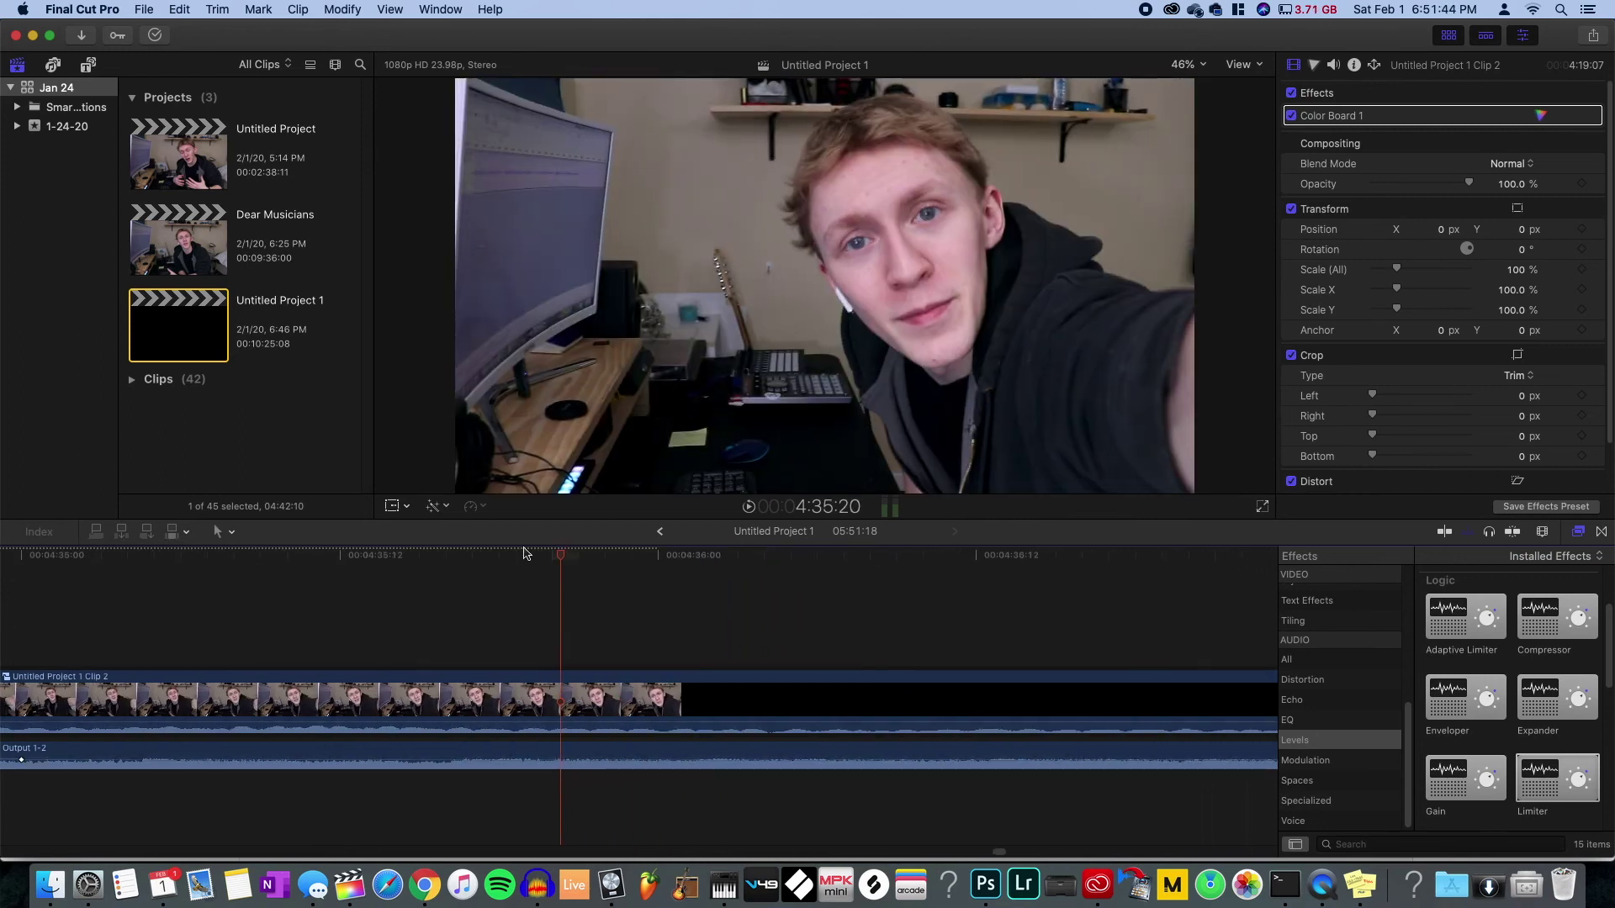
drag(559, 555, 665, 556)
click(652, 697)
key(super+b)
- Fade out the talking-head clip's audio over about the last two seconds before the cut at 4:36:00
mouse_move(666, 561)
mouse_down()
mouse_move(641, 552)
mouse_move(673, 568)
mouse_up()
drag(657, 725, 661, 710)
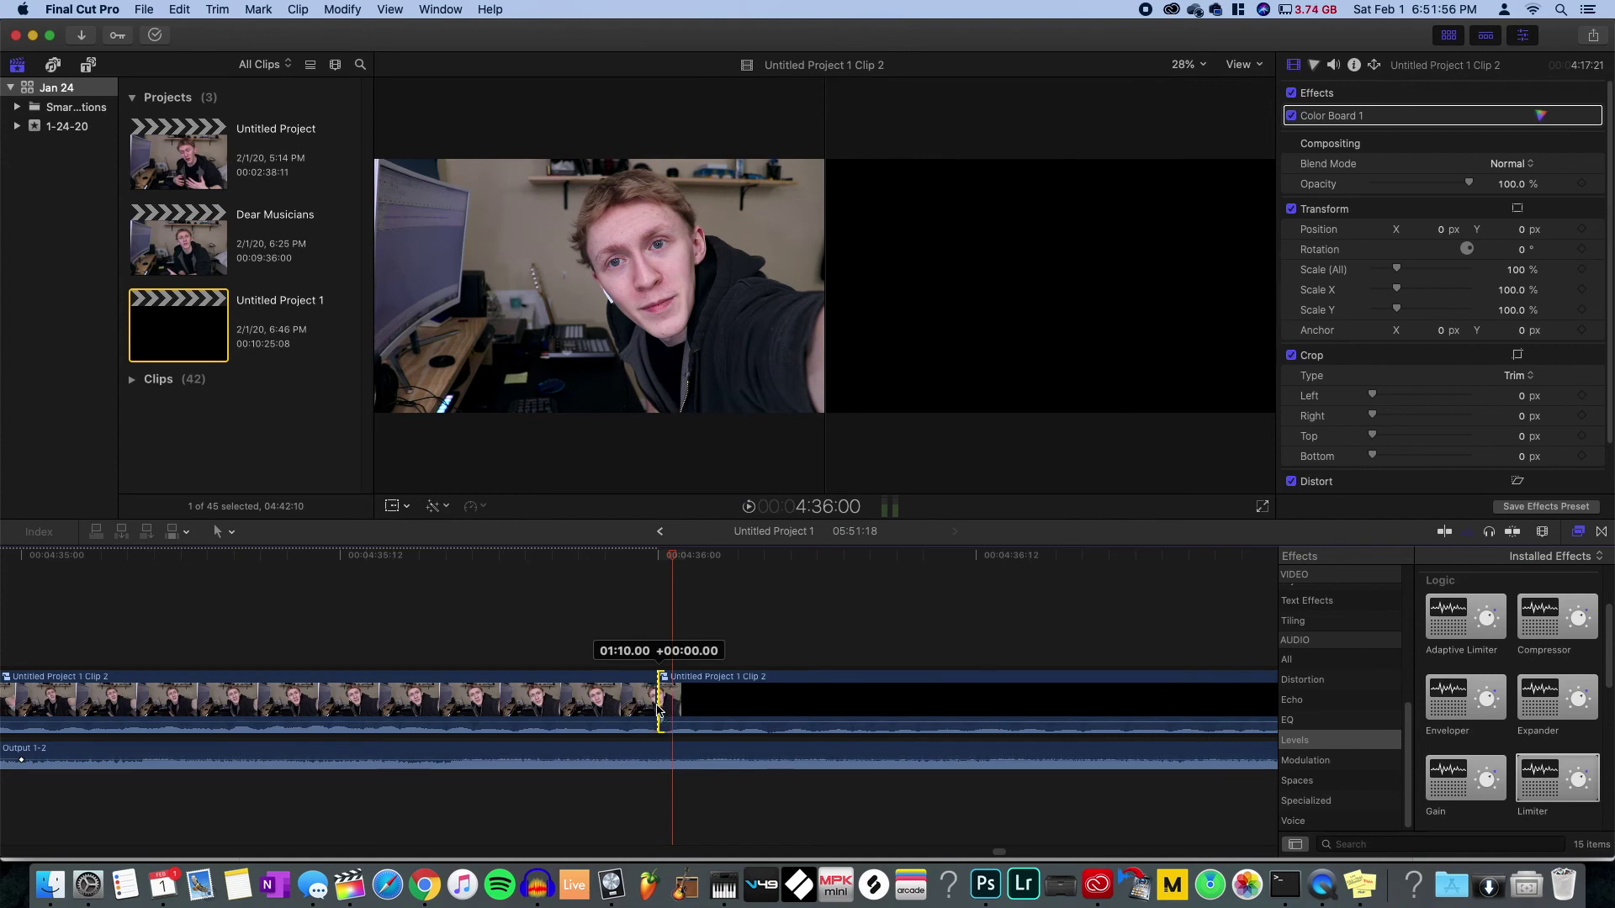
drag(655, 709, 652, 704)
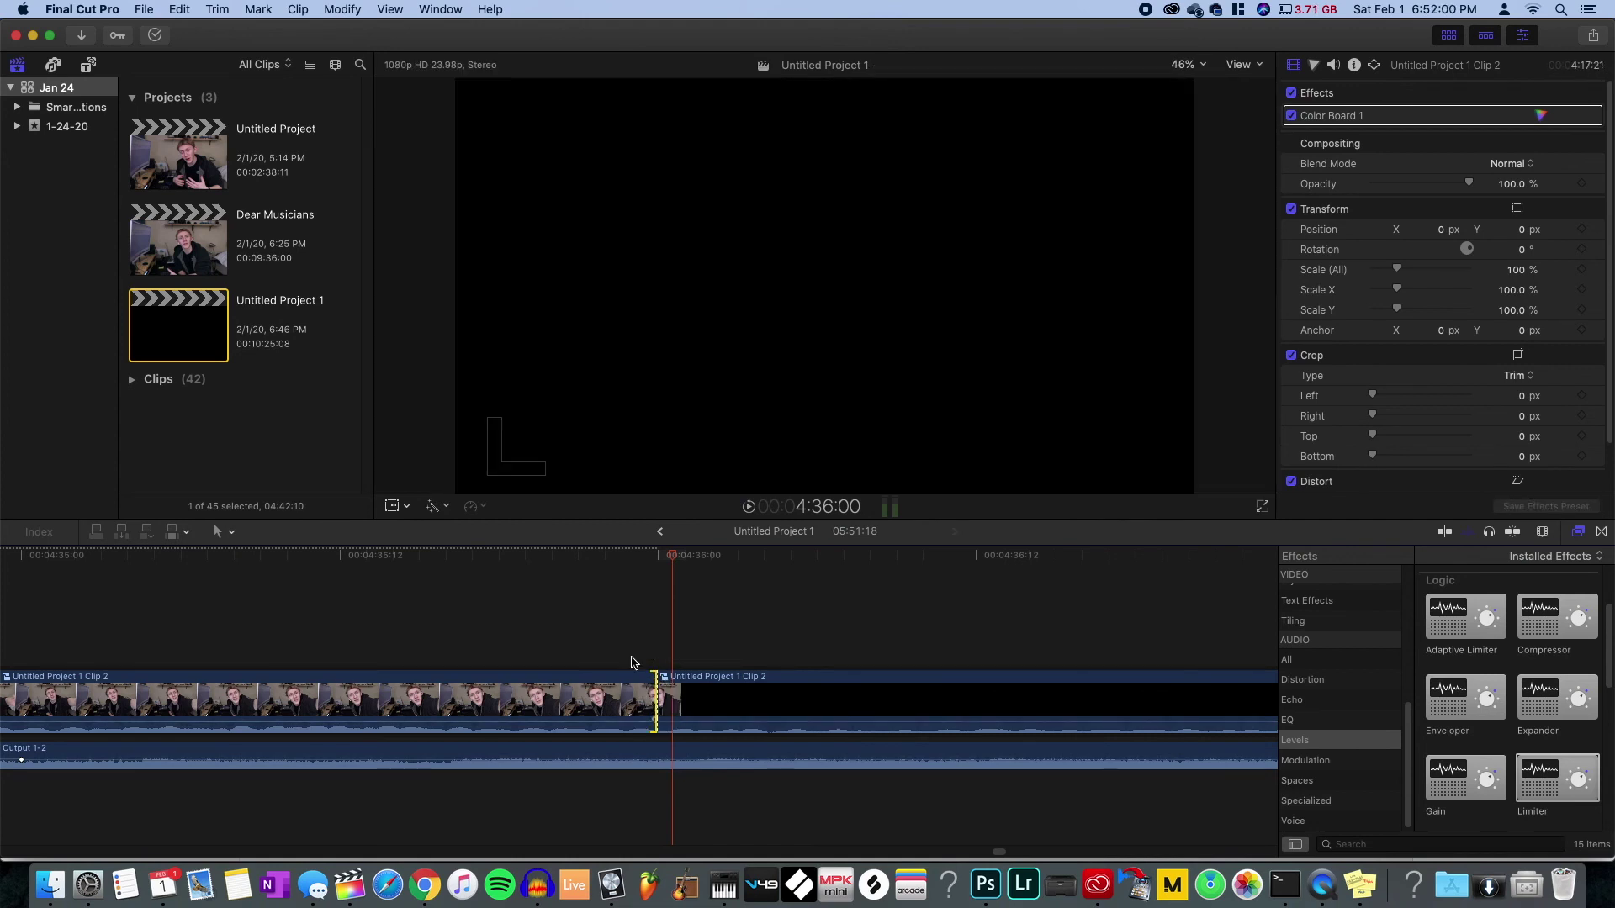
click(657, 560)
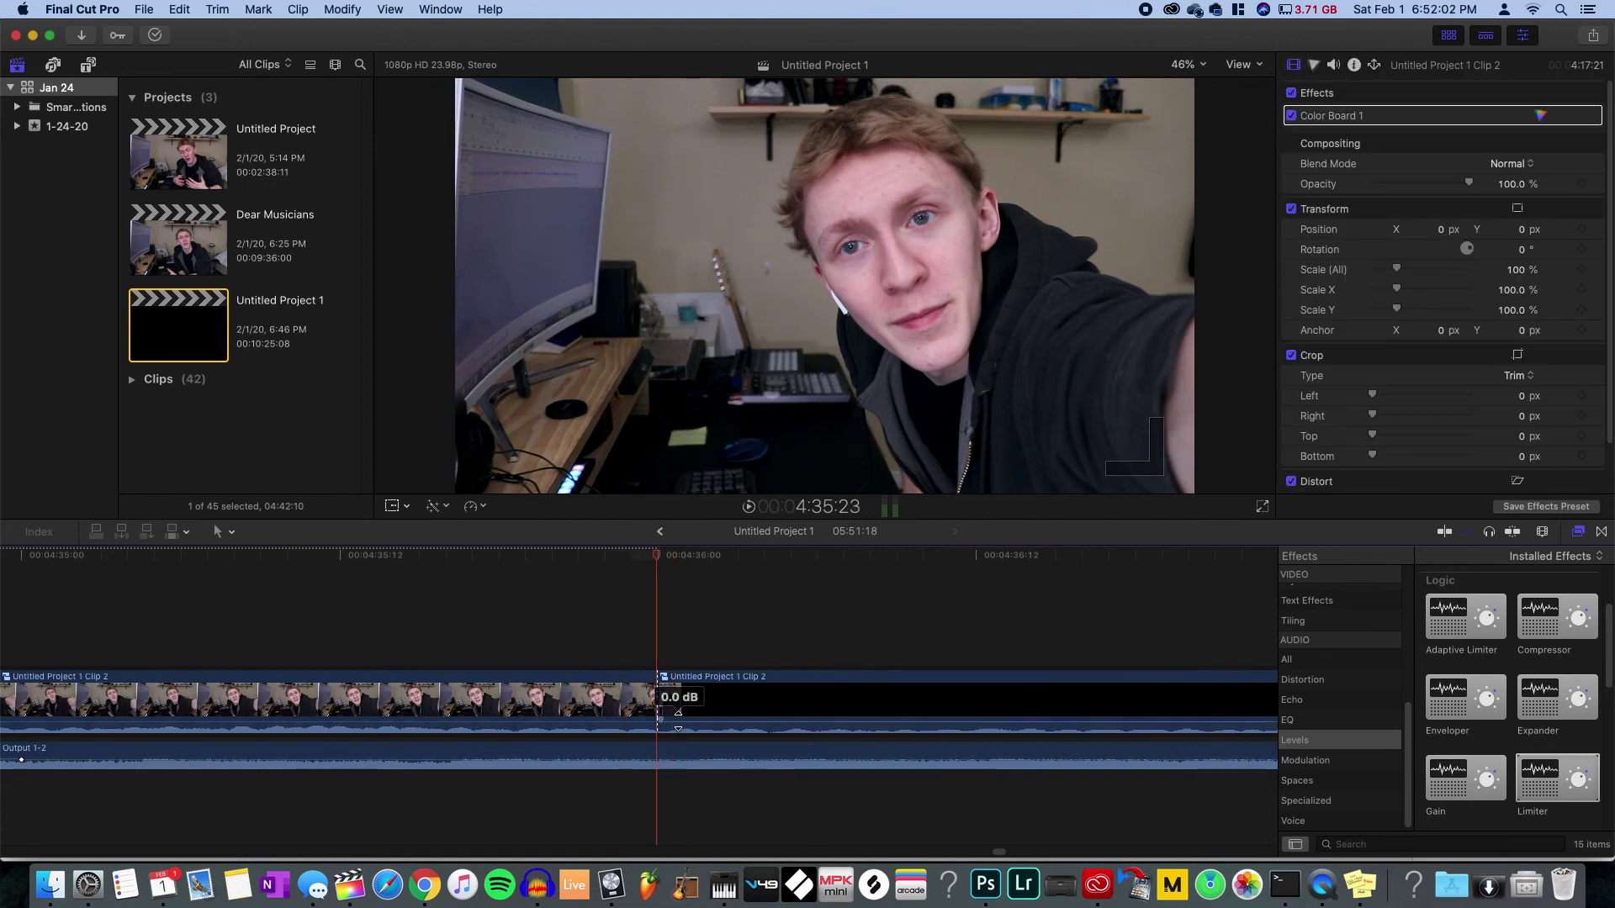
drag(676, 720, 676, 720)
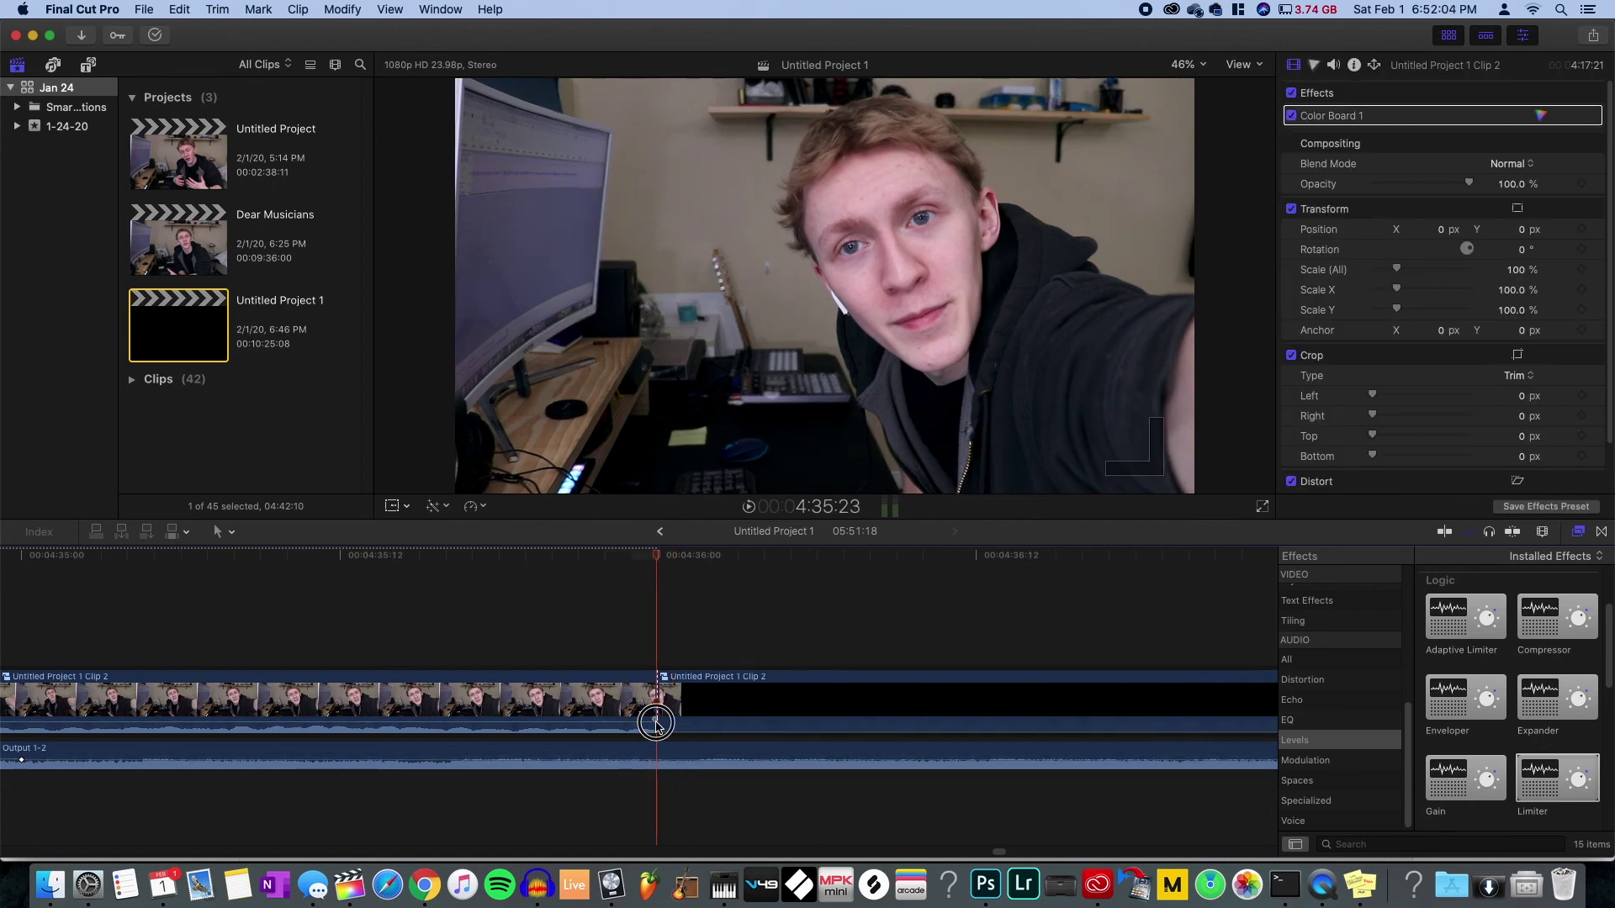
key(z)
alt+click(457, 622)
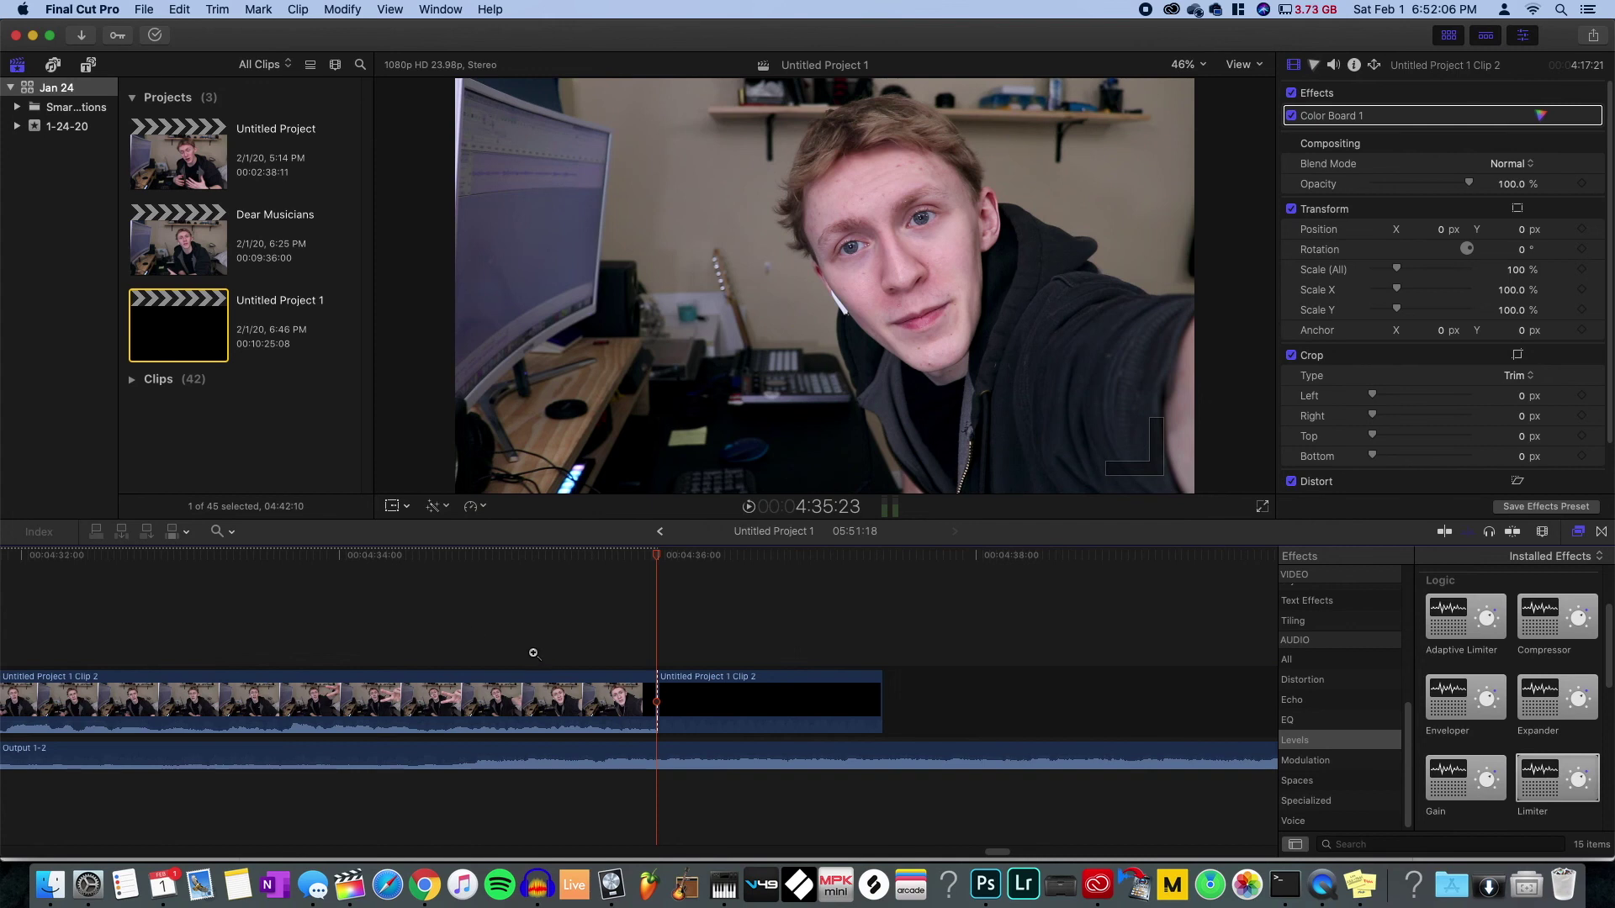
drag(614, 720, 321, 700)
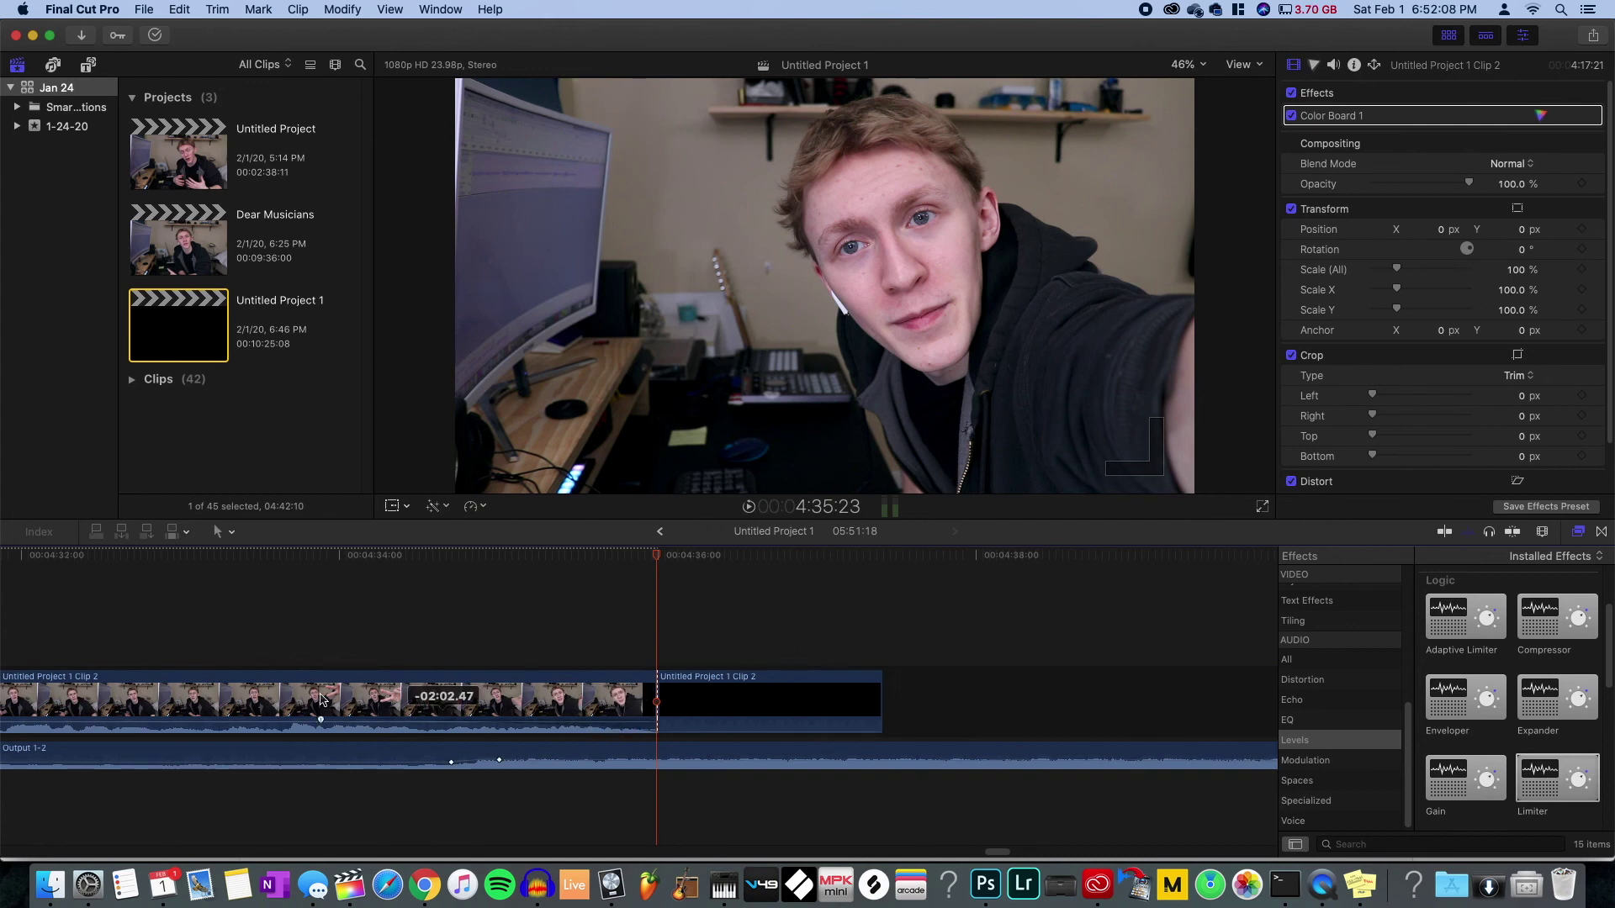
- Play the sign-off several times to check the voice fade-out against the rising background track
click(221, 609)
key(space)
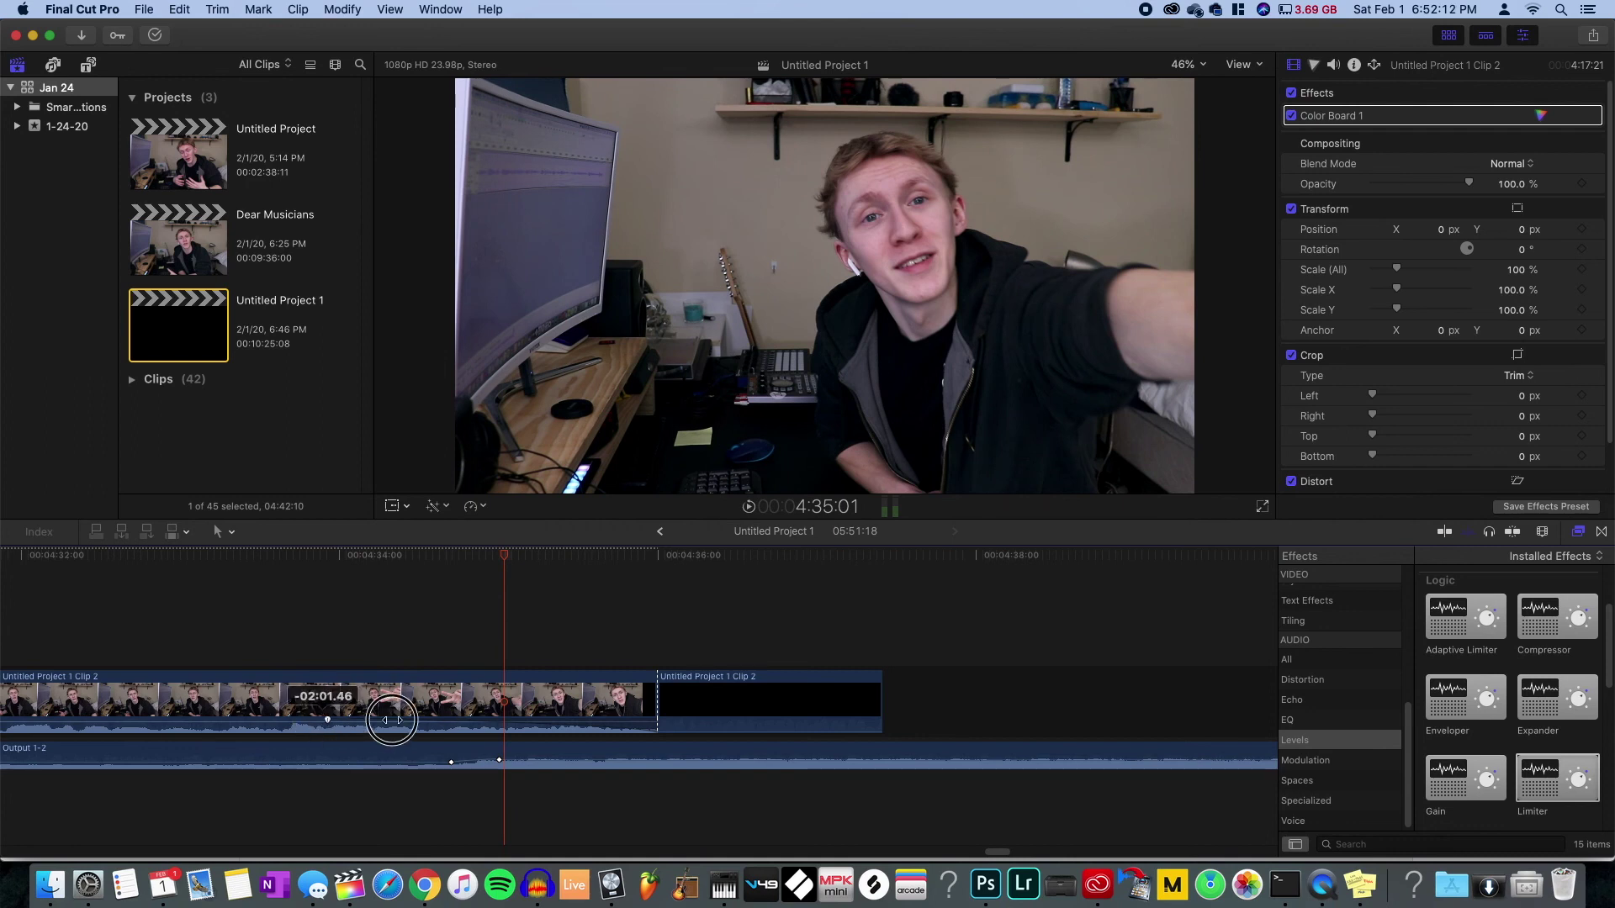
click(360, 631)
key(space)
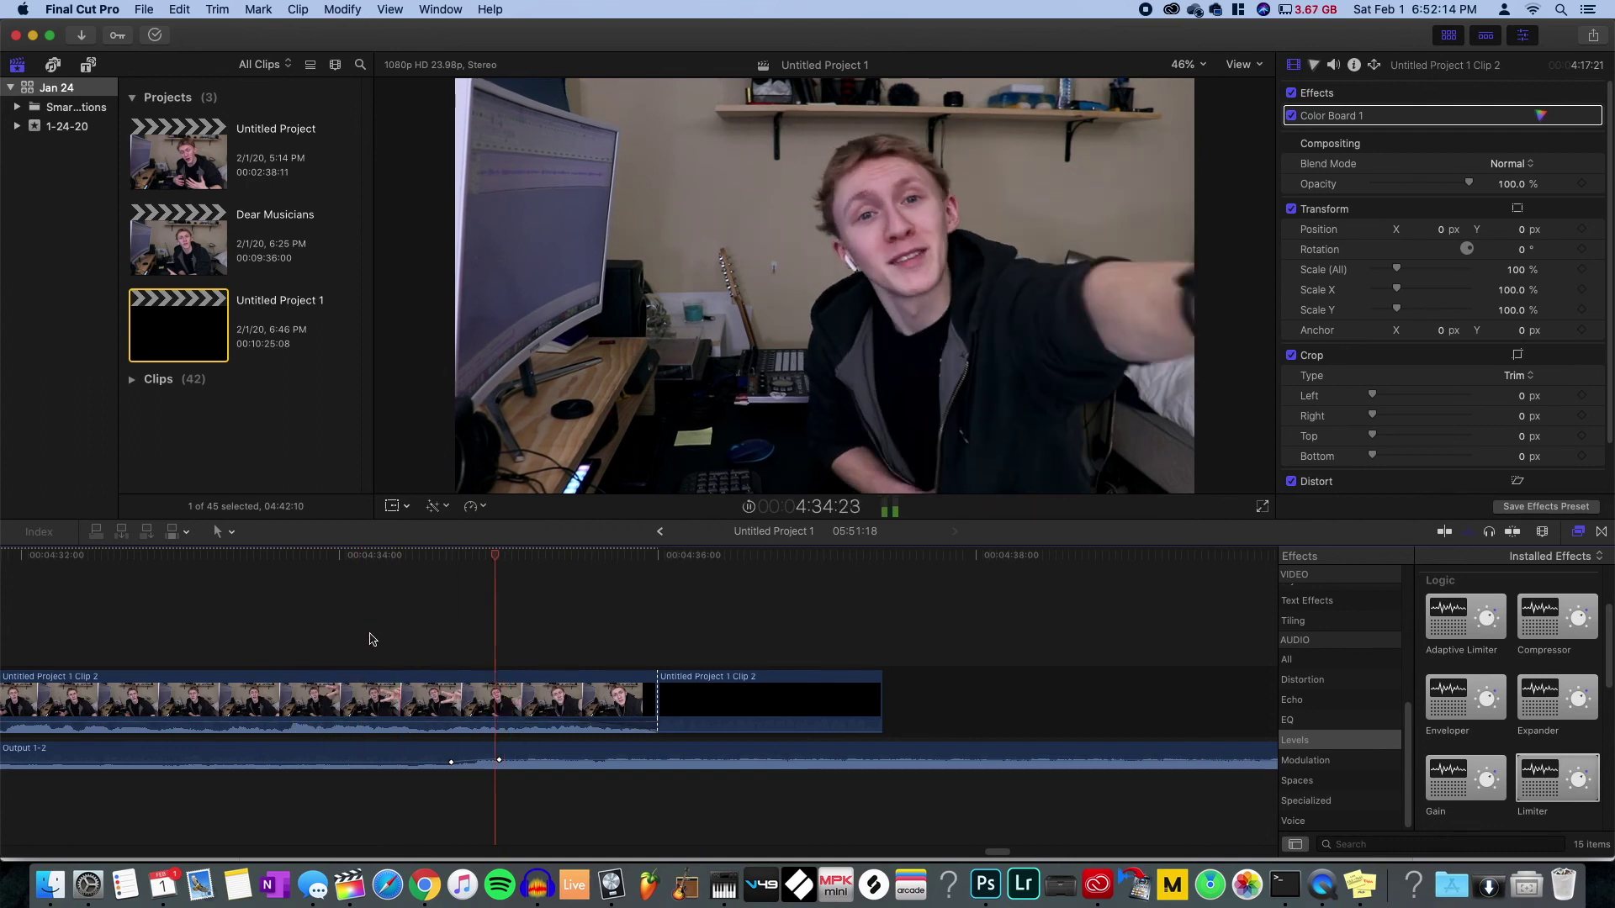
click(336, 631)
key(space)
- Play the background track from 4:36:17 past the end of the picture to find a stopping point for the music
key(z)
alt+click(590, 649)
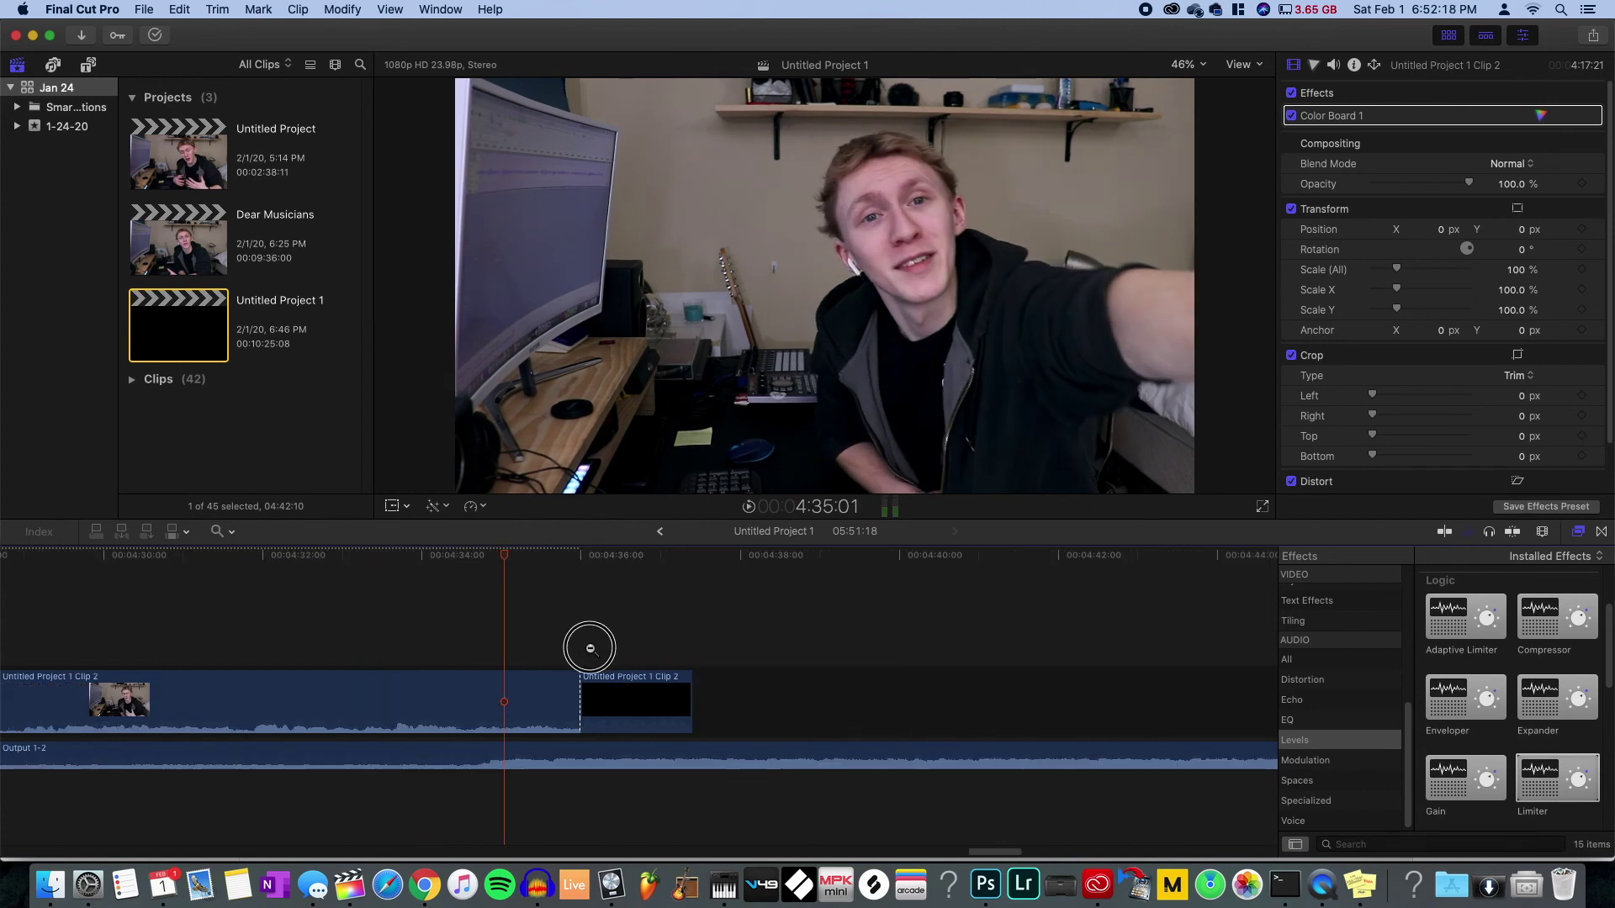
alt+click(591, 649)
key(a)
mouse_move(541, 552)
mouse_down()
mouse_move(631, 560)
mouse_move(572, 557)
mouse_up()
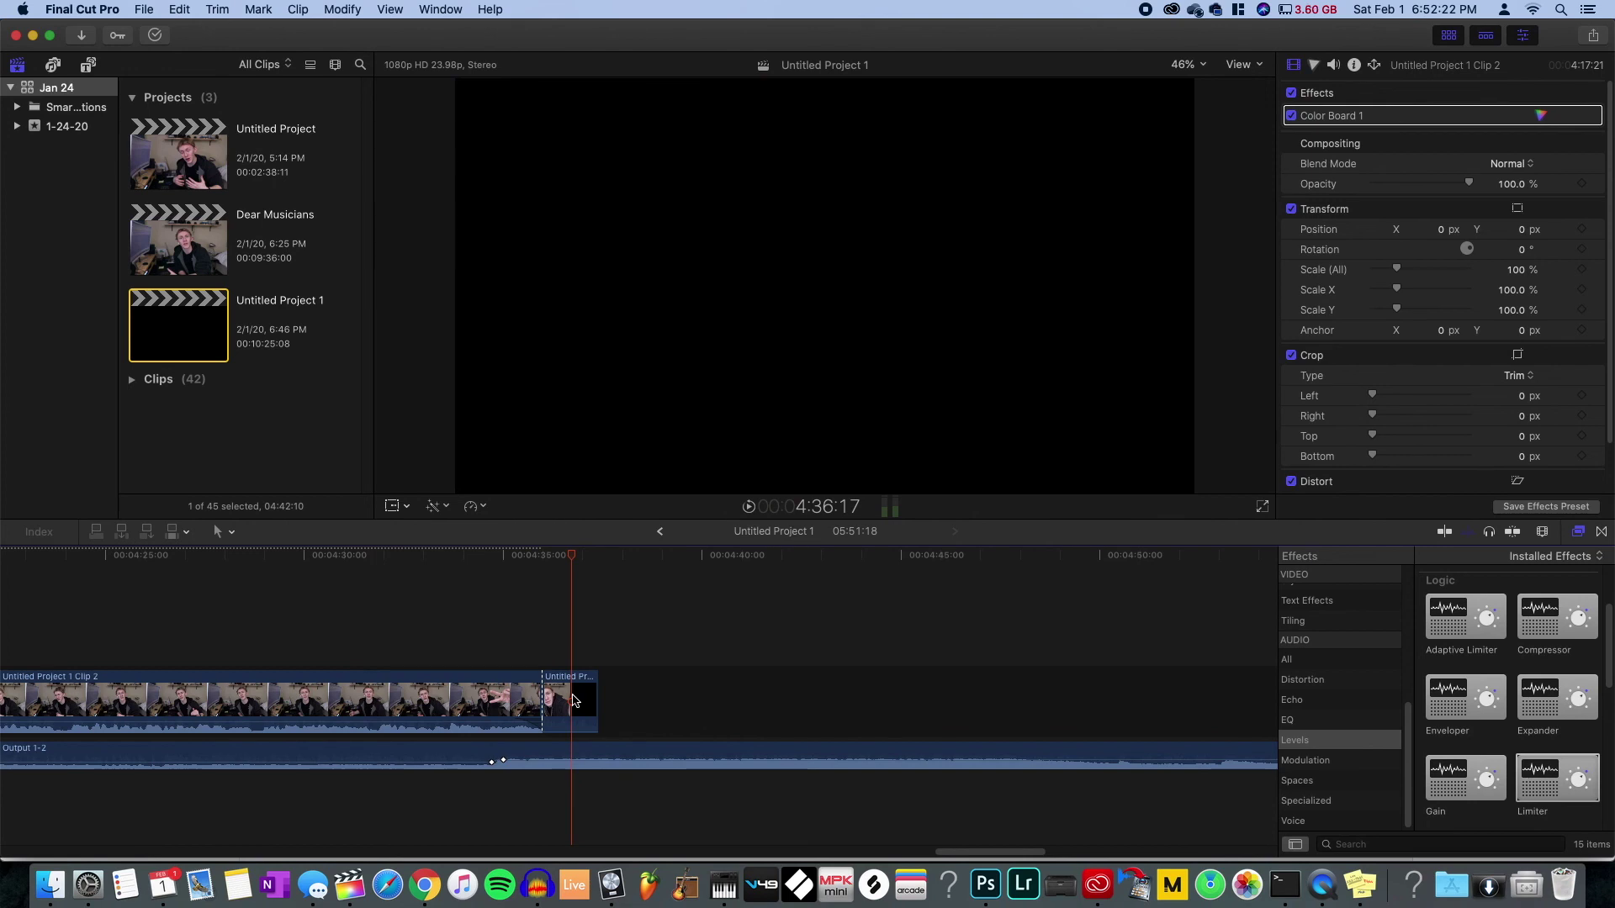
scroll(570, 703, right, 4)
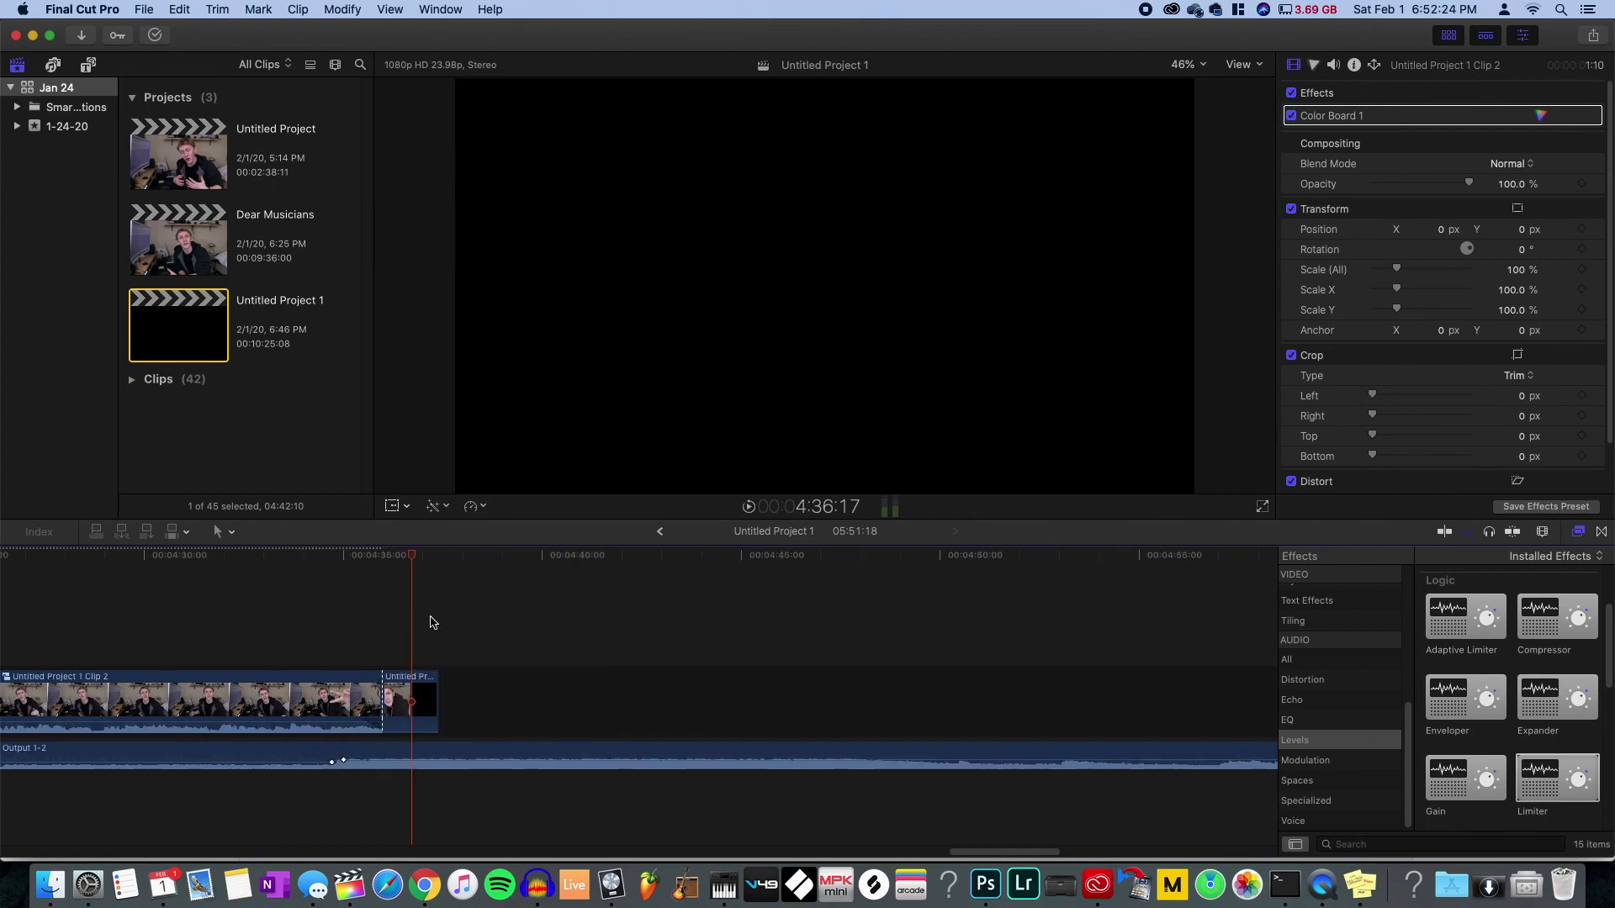
key(space)
key(z)
click(409, 642)
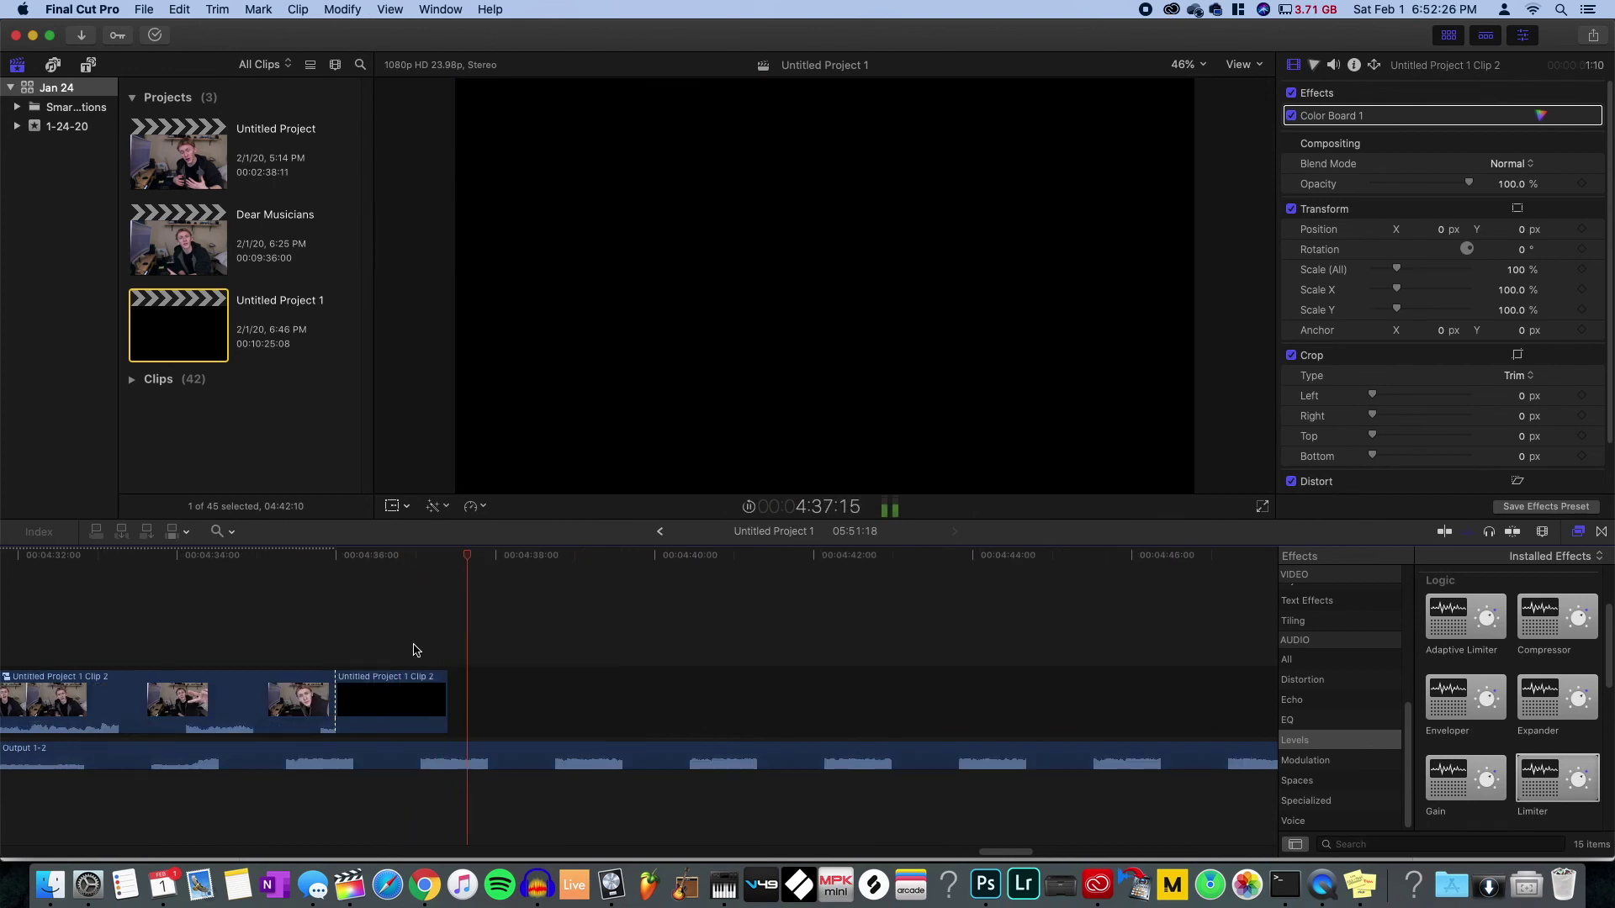
scroll(415, 644, right, 1)
key(a)
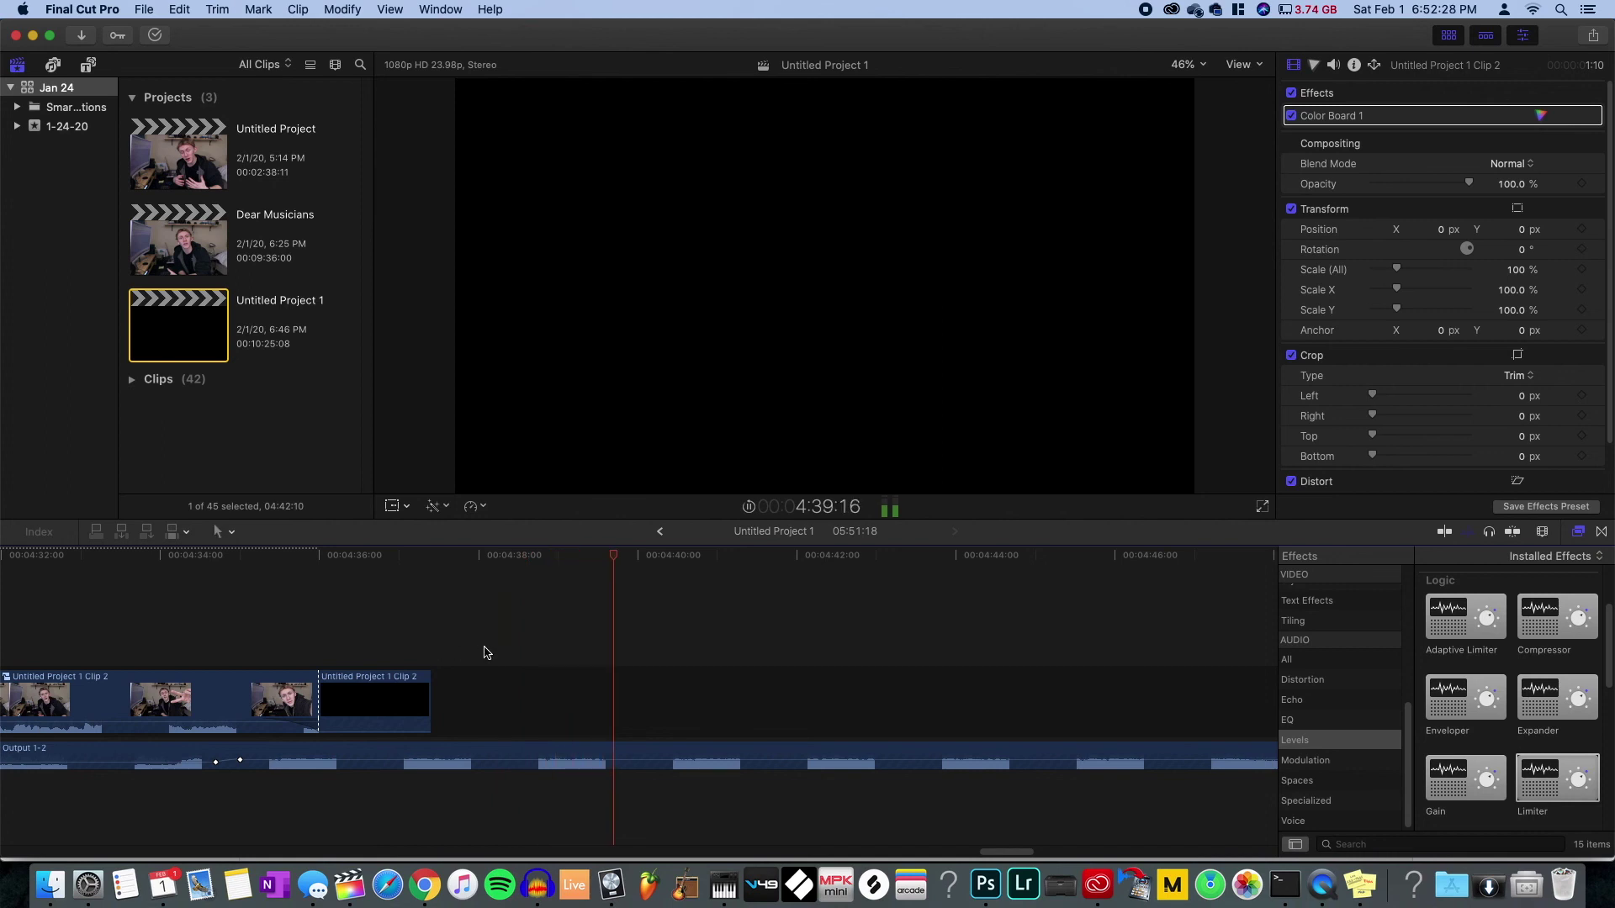
- Split the Output 1-2 track at 4:42:11 and delete everything after that point, including the leftover material in the main storyline
click(761, 746)
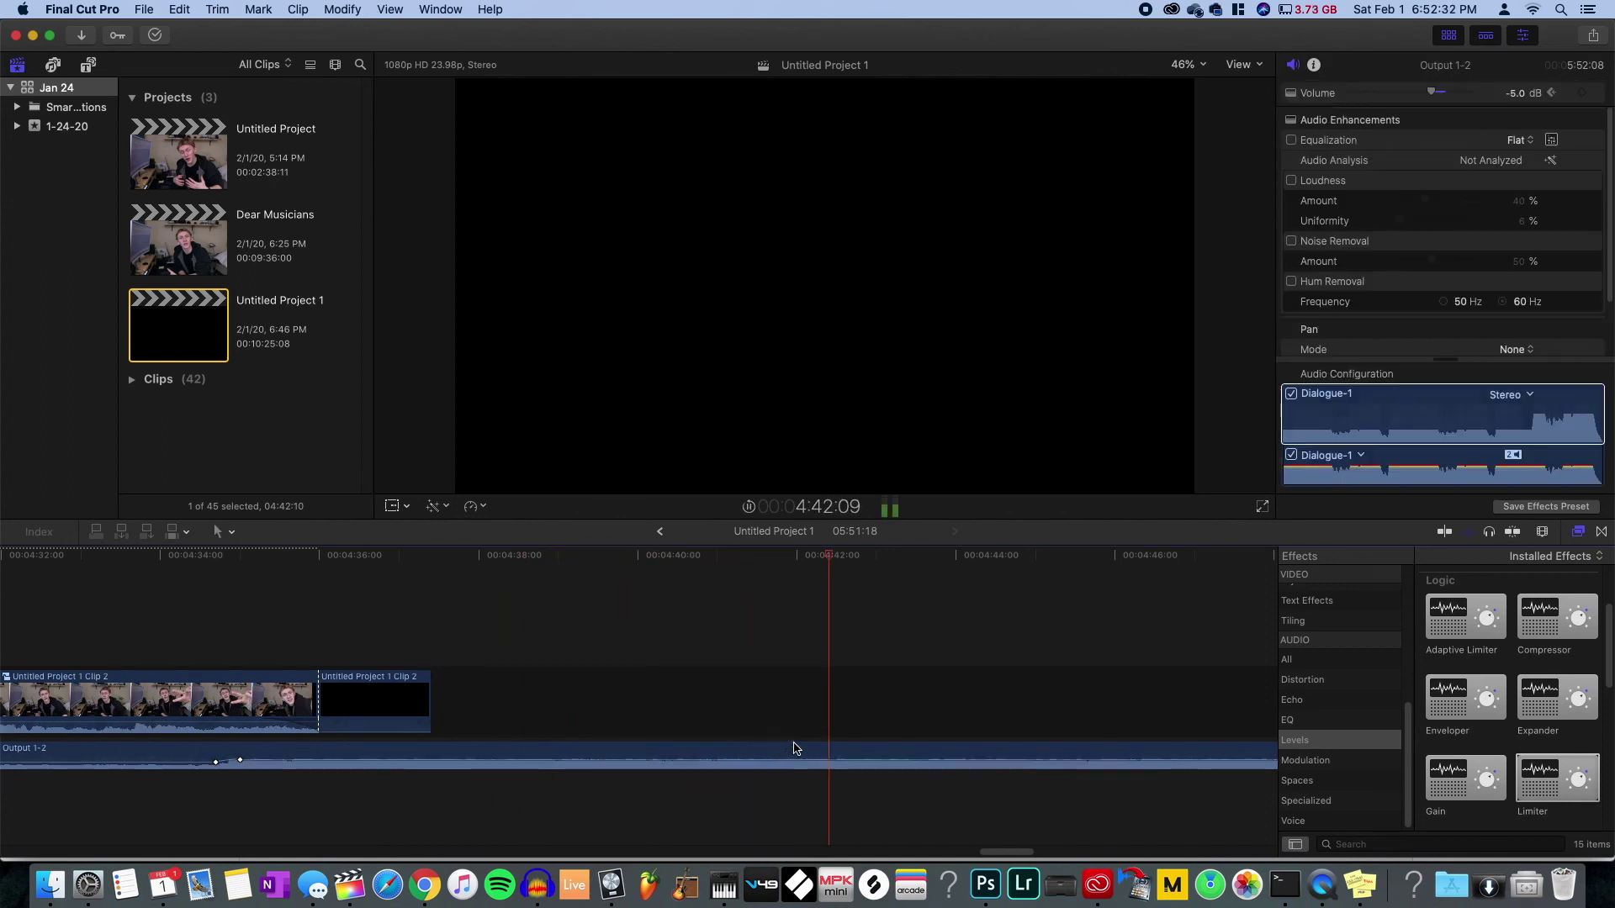
click(829, 751)
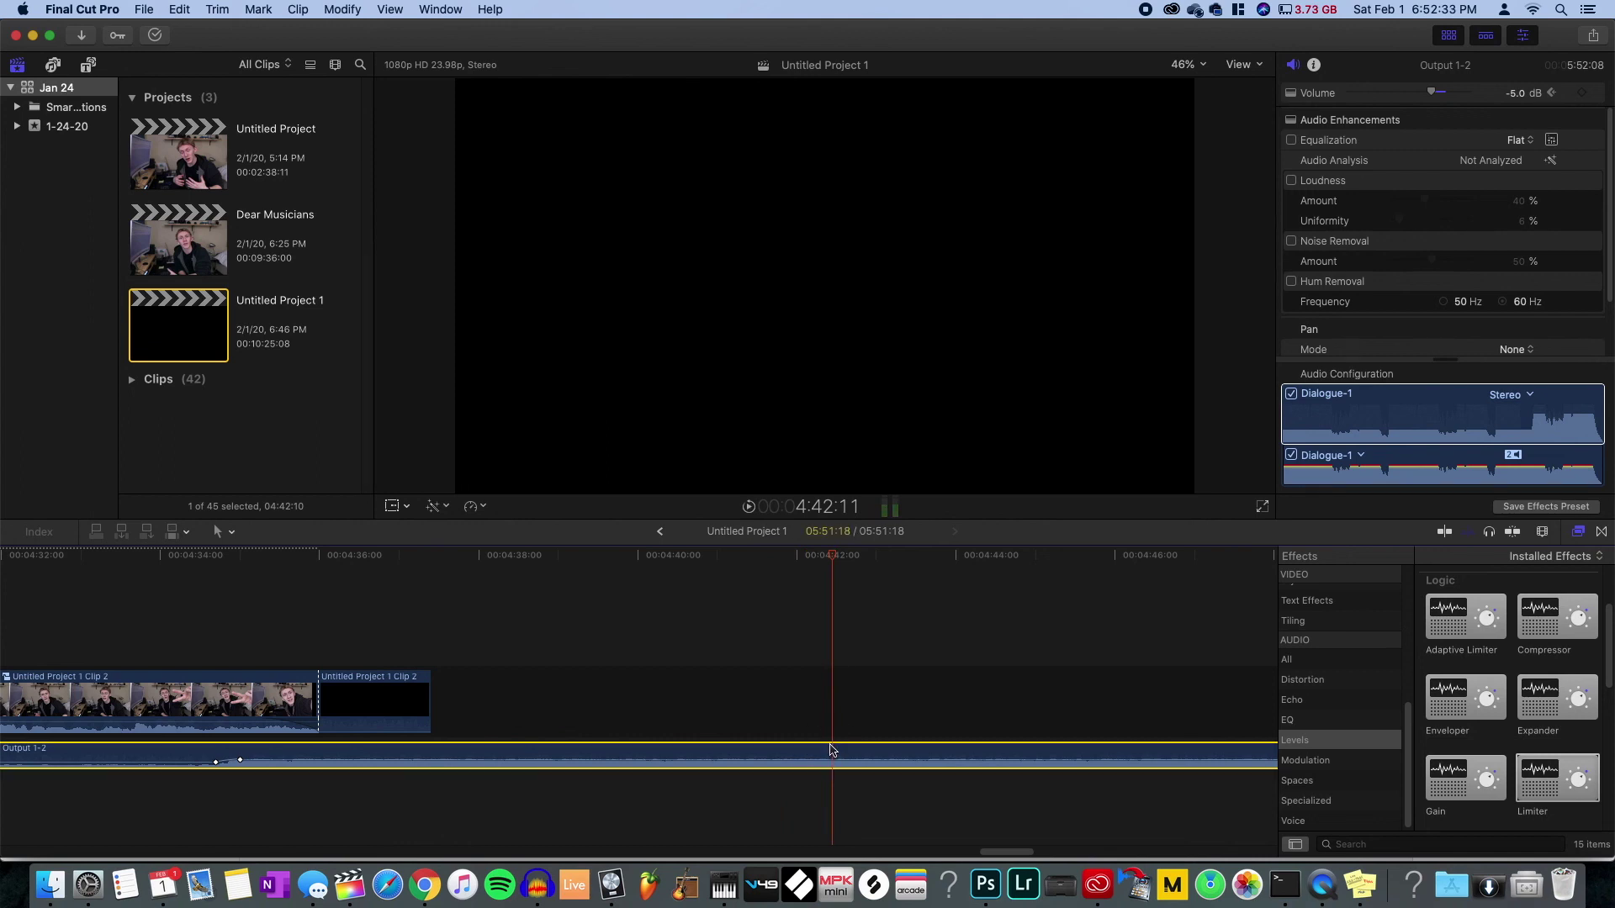
key(cmd+b)
key(Delete)
click(854, 708)
key(cmd+b)
click(844, 695)
key(Delete)
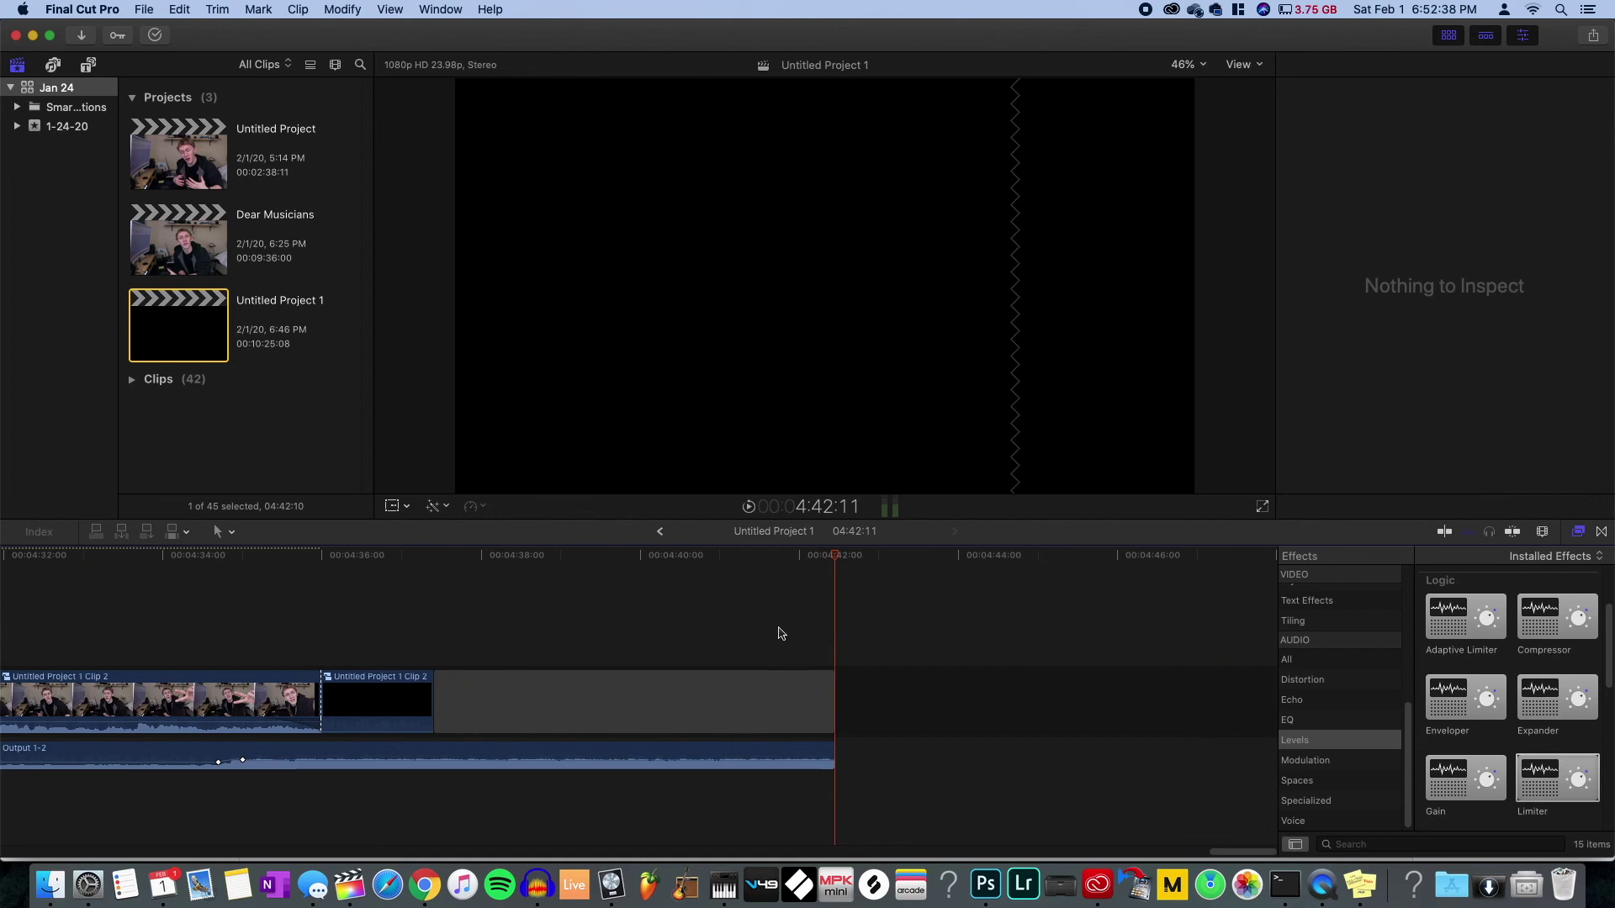
- Look over the shortened timeline from its beginning through to the new end of the music
drag(840, 558, 798, 558)
key(space)
key(space)
key(z)
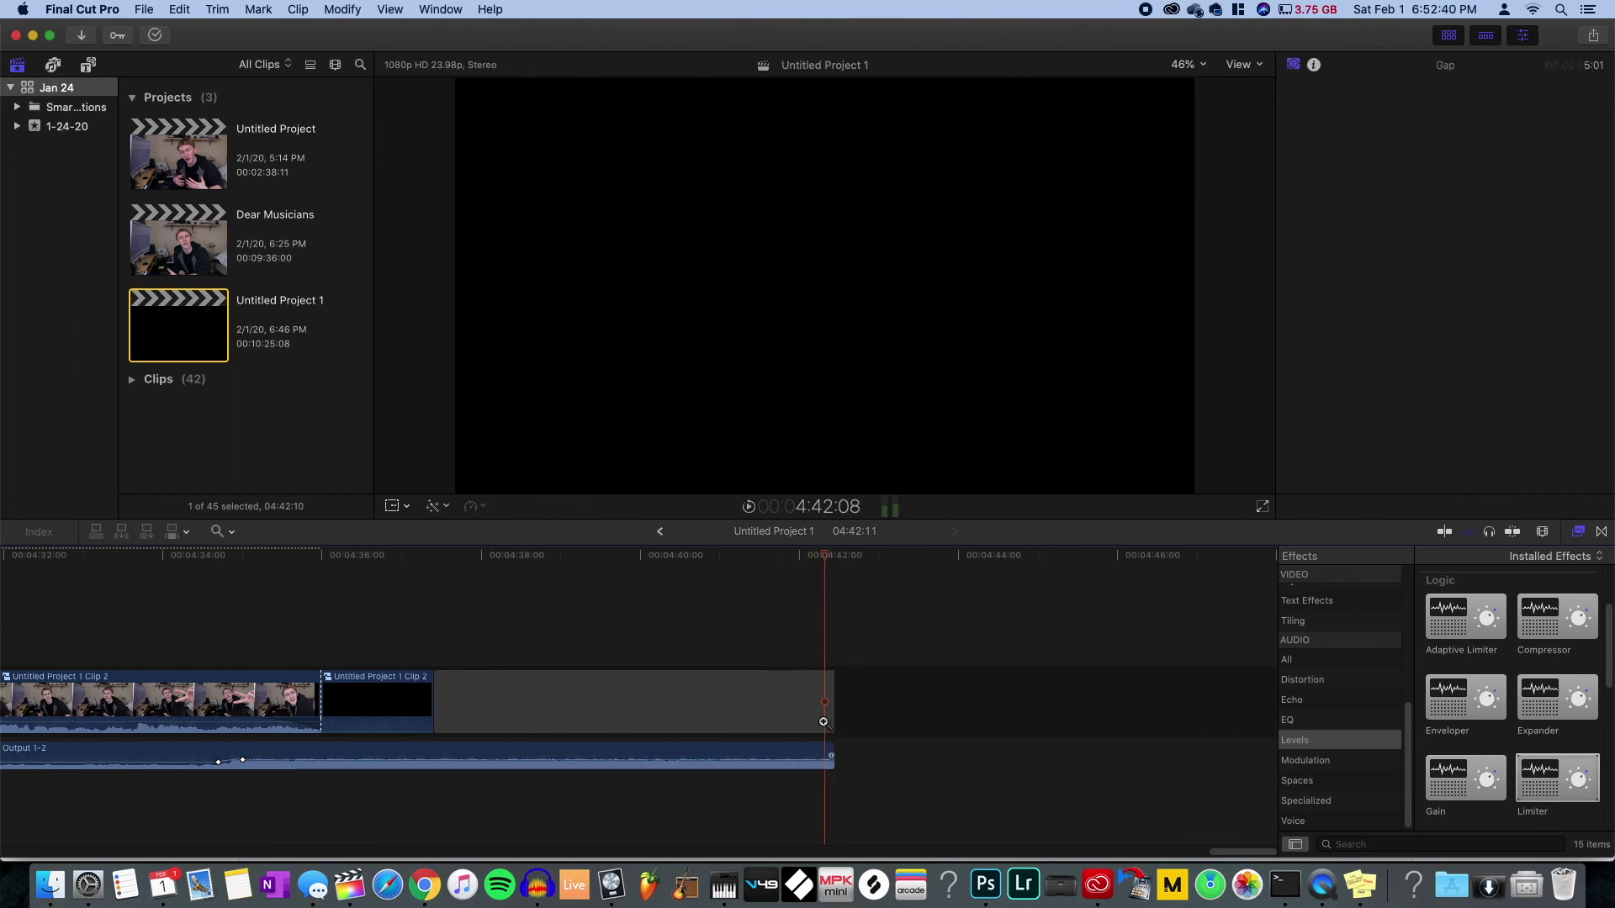
drag(824, 723, 872, 815)
key(Home)
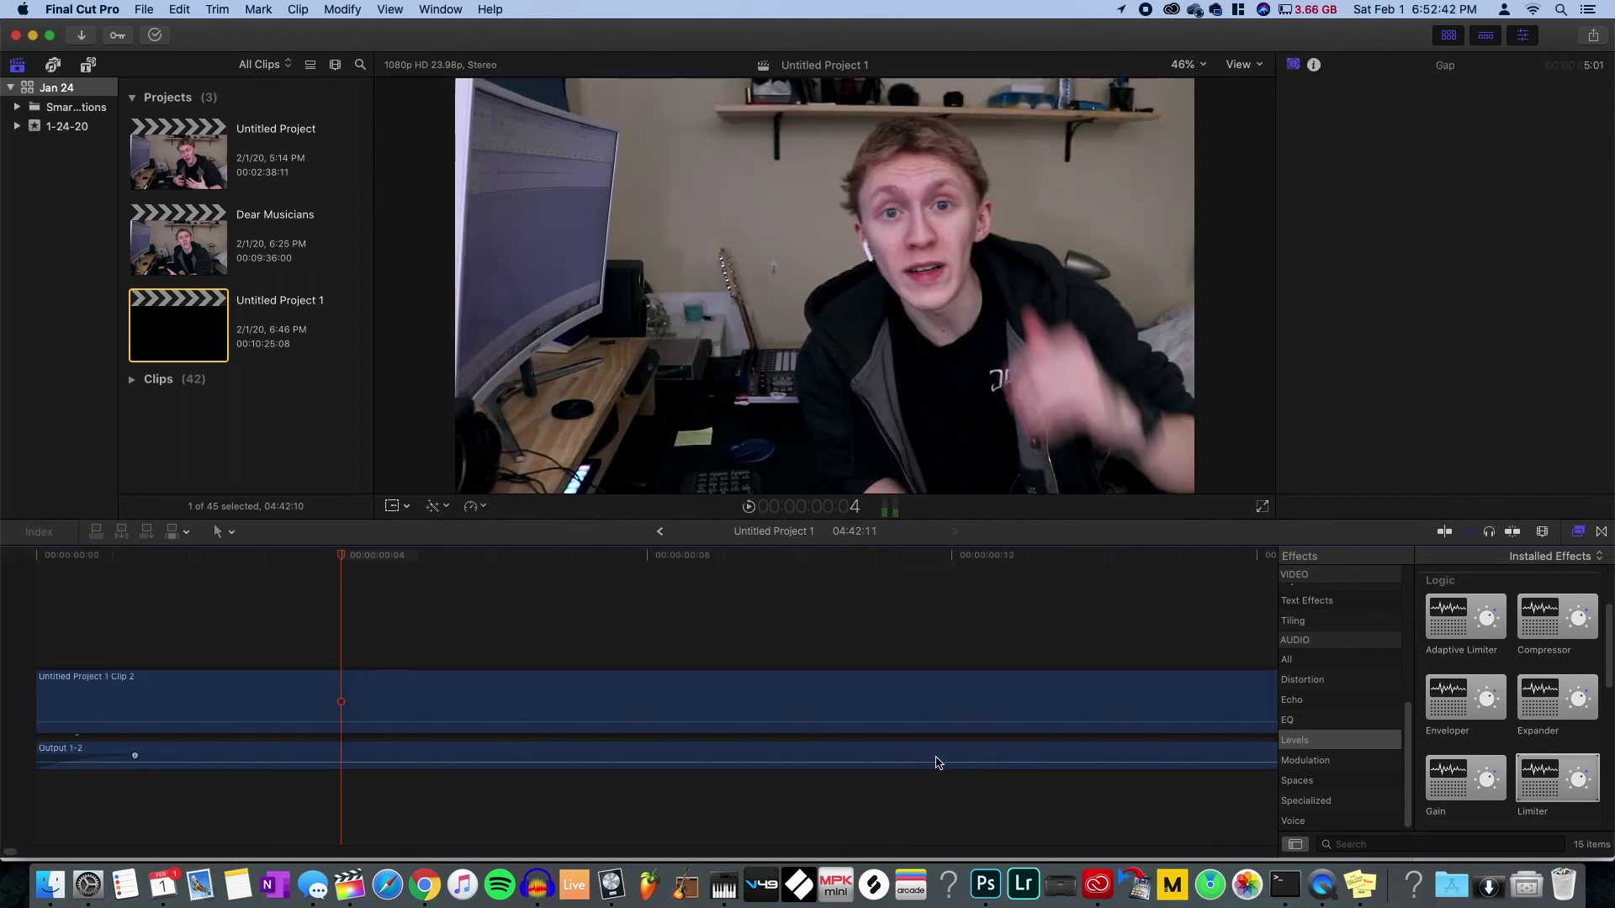
alt+click(821, 651)
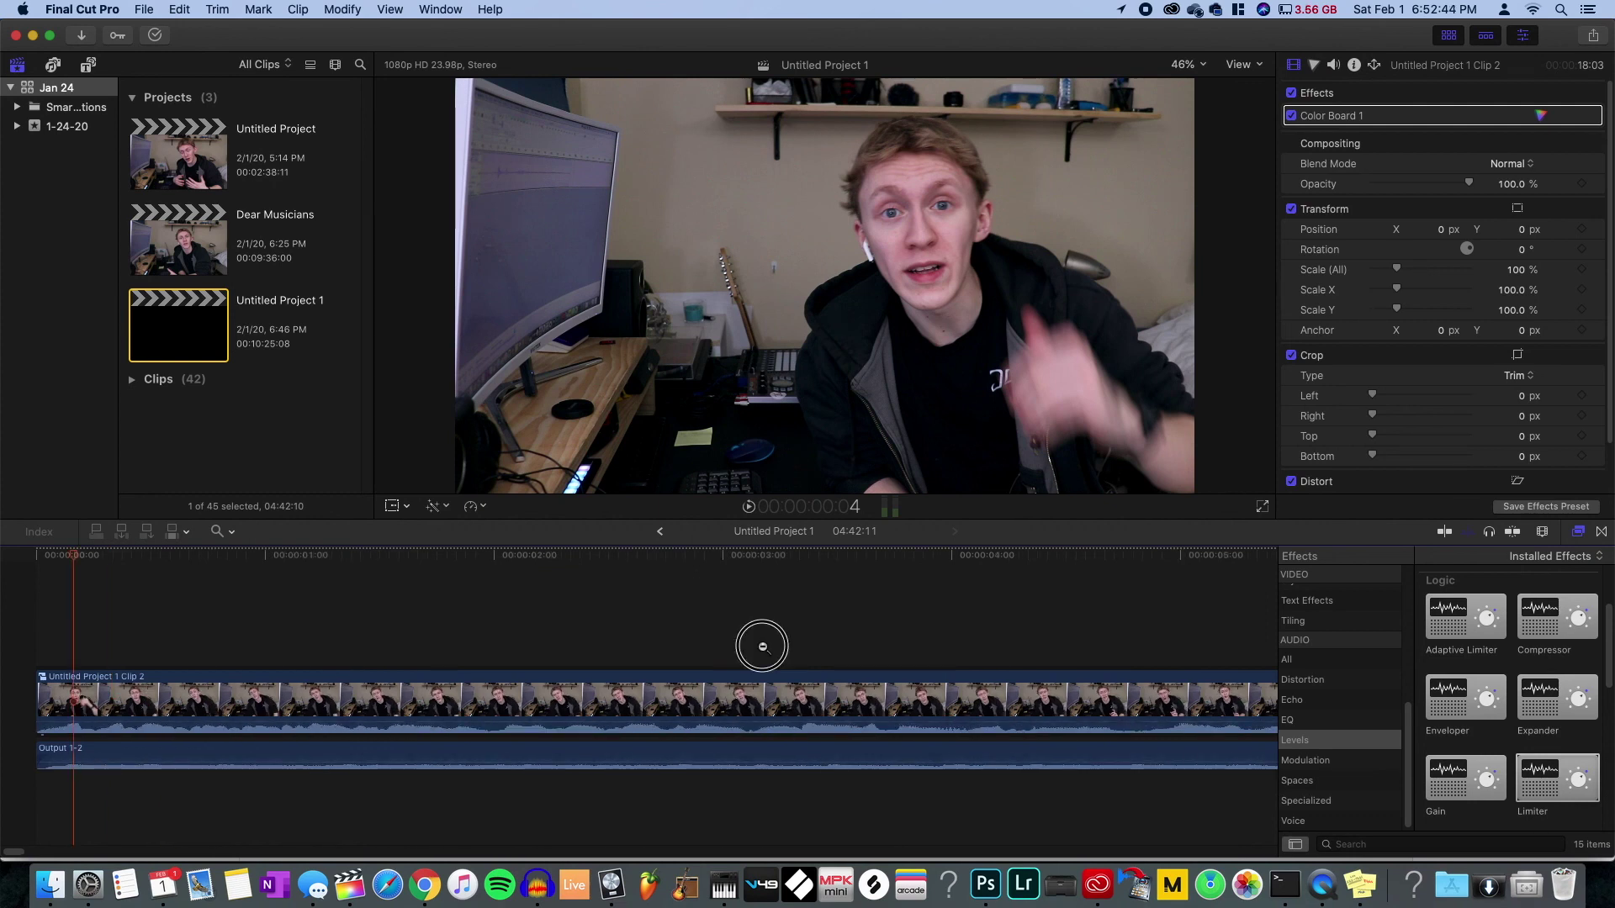
alt+click(429, 638)
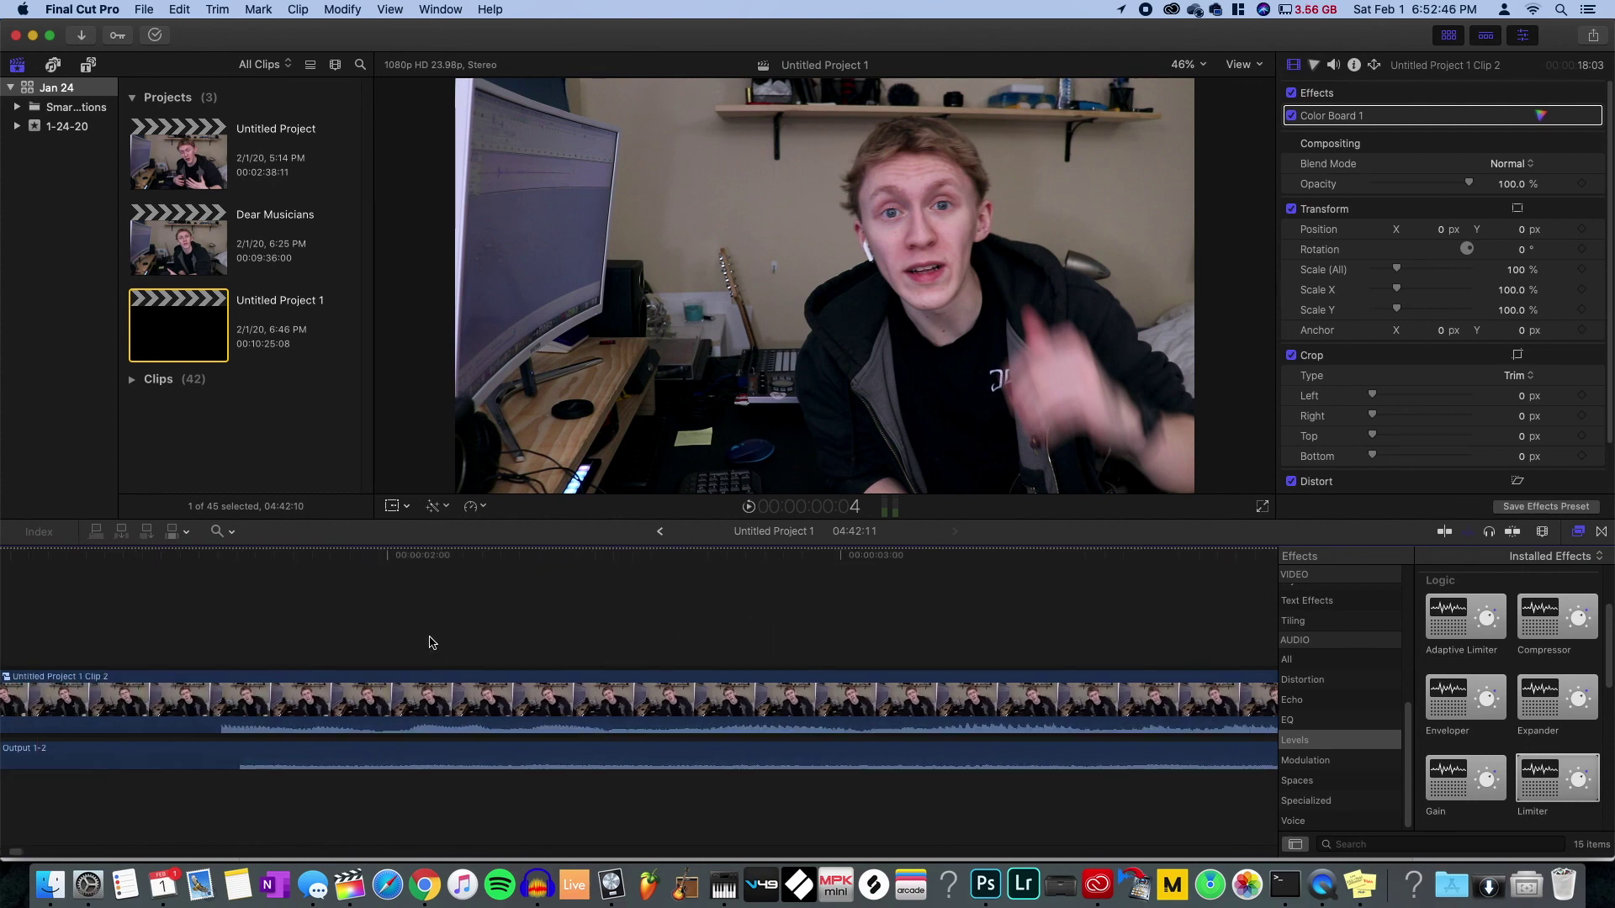
alt+click(328, 635)
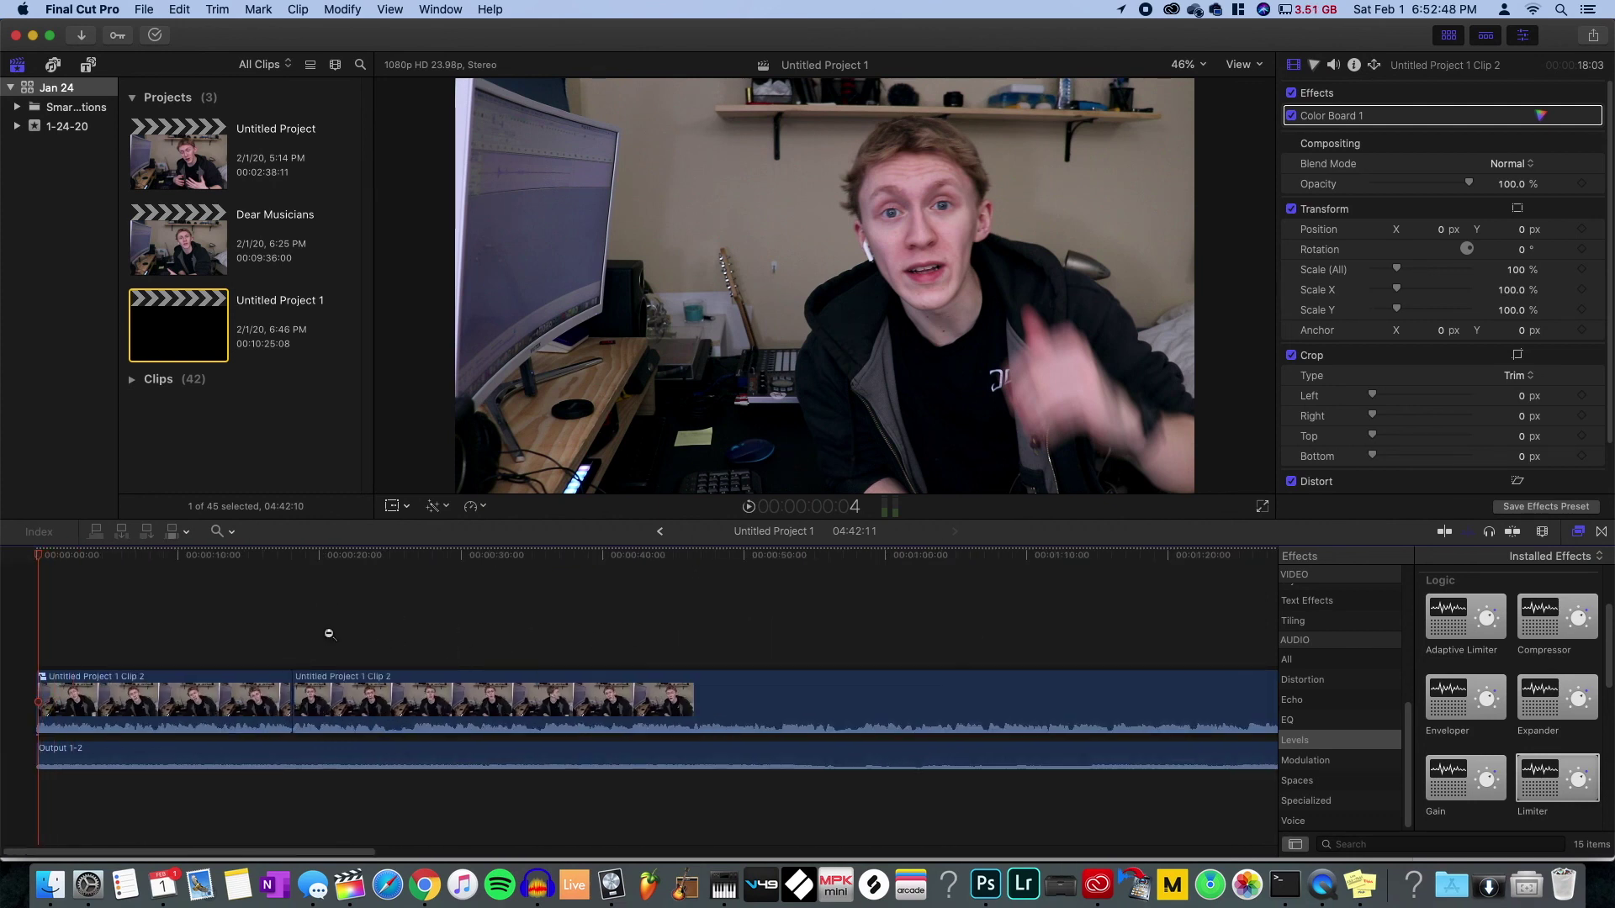
alt+click(329, 635)
scroll(328, 645, right, 15)
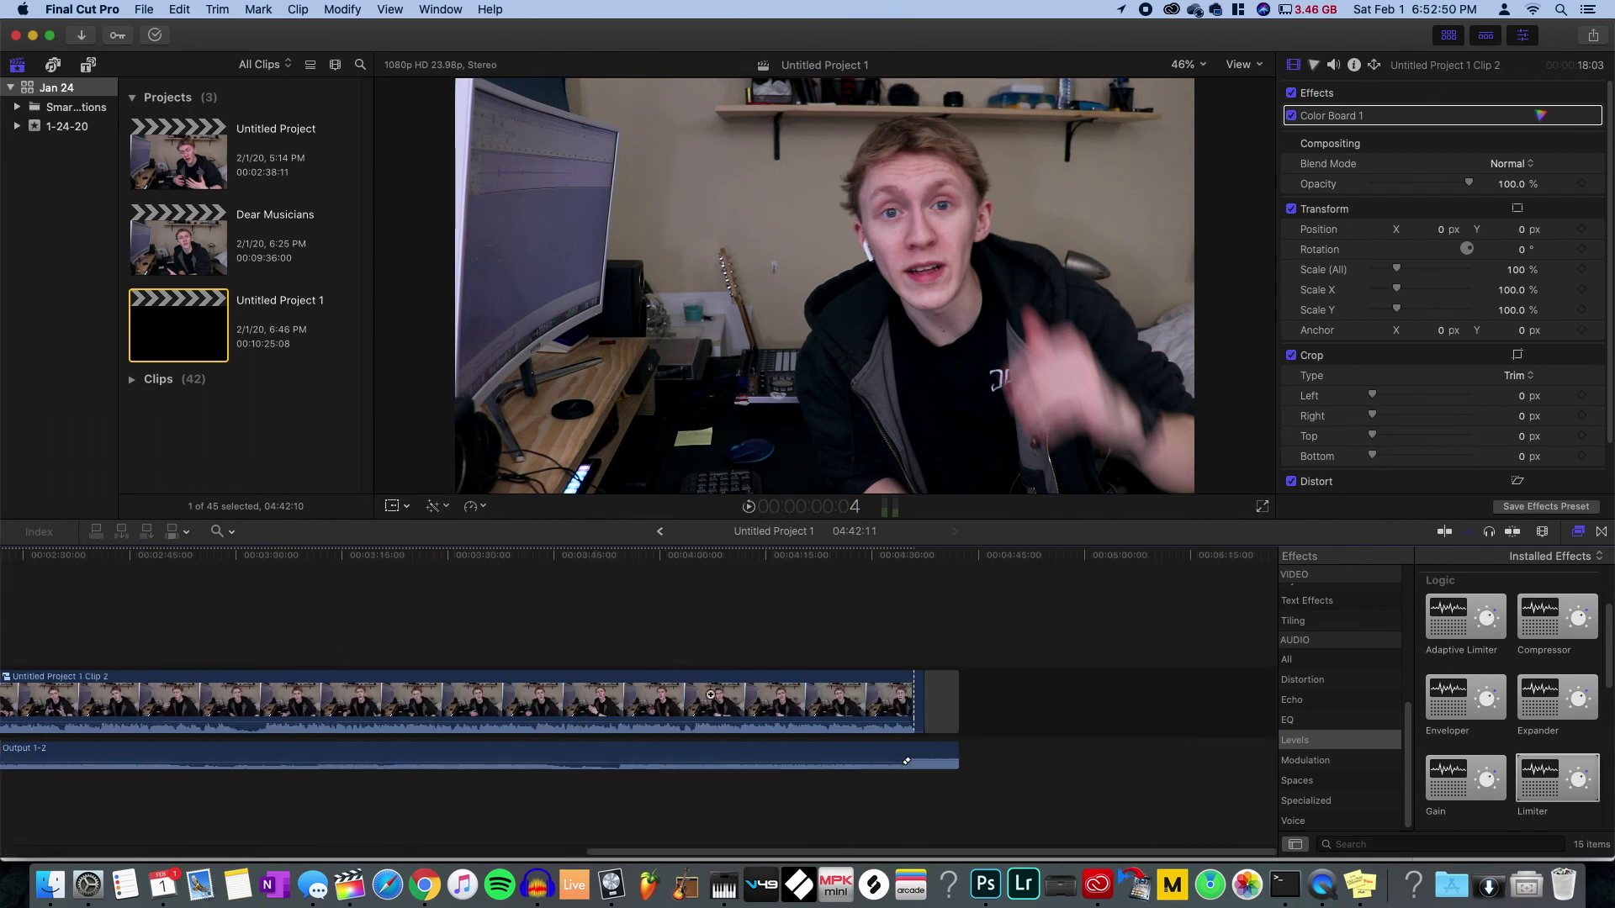
- Play the black ending from 4:37:06 and once more from slightly earlier to check where the music stops
drag(896, 633, 1013, 768)
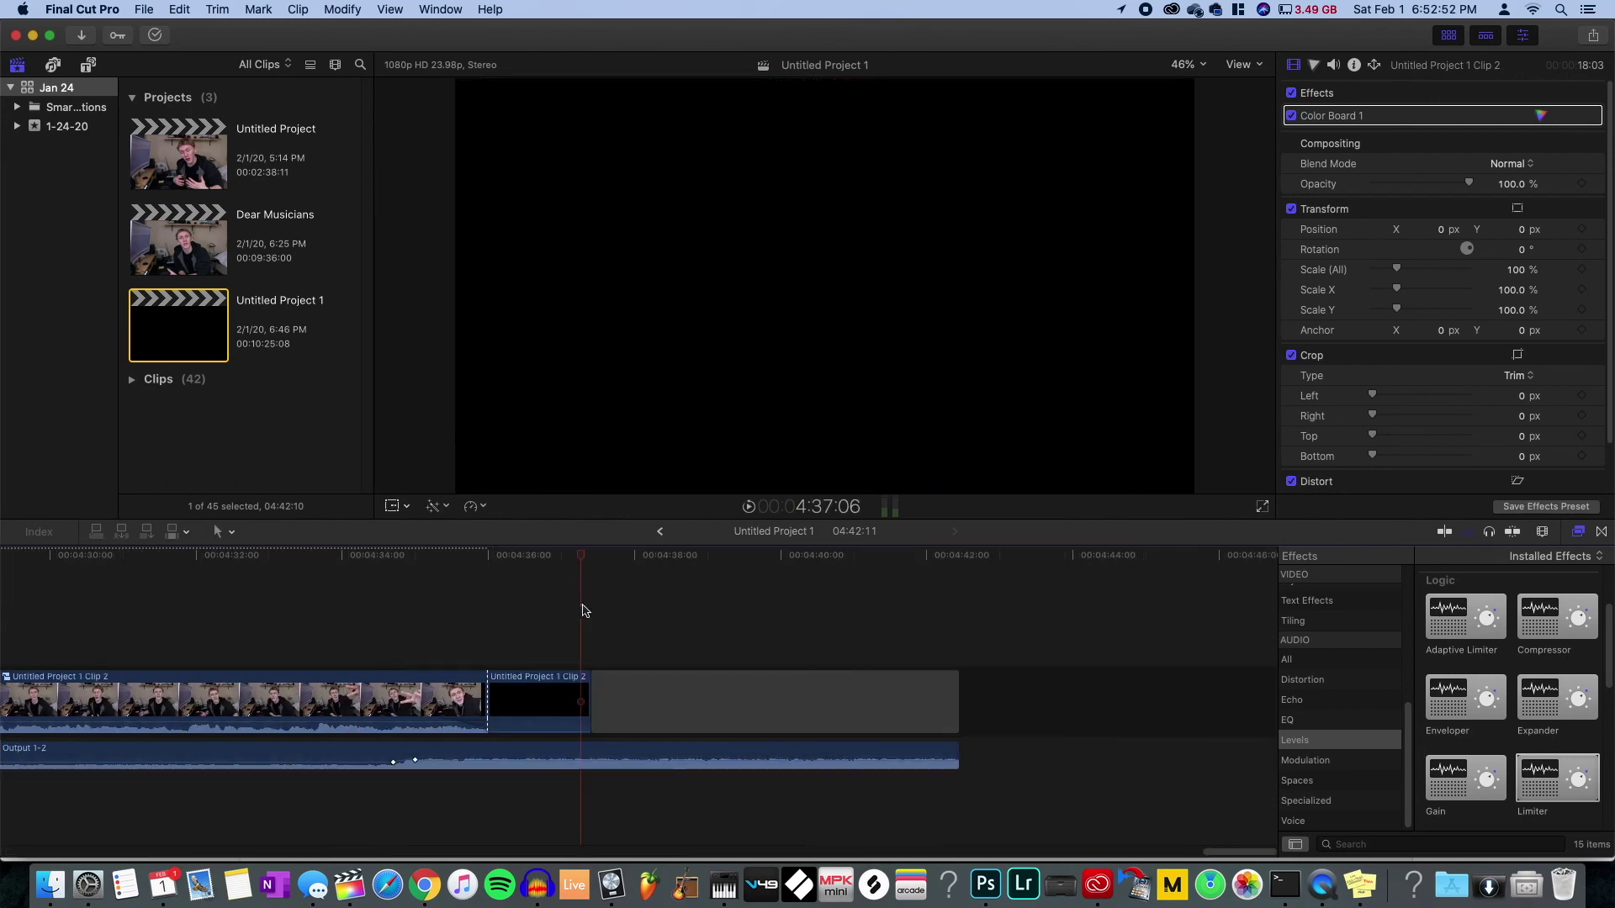
key(space)
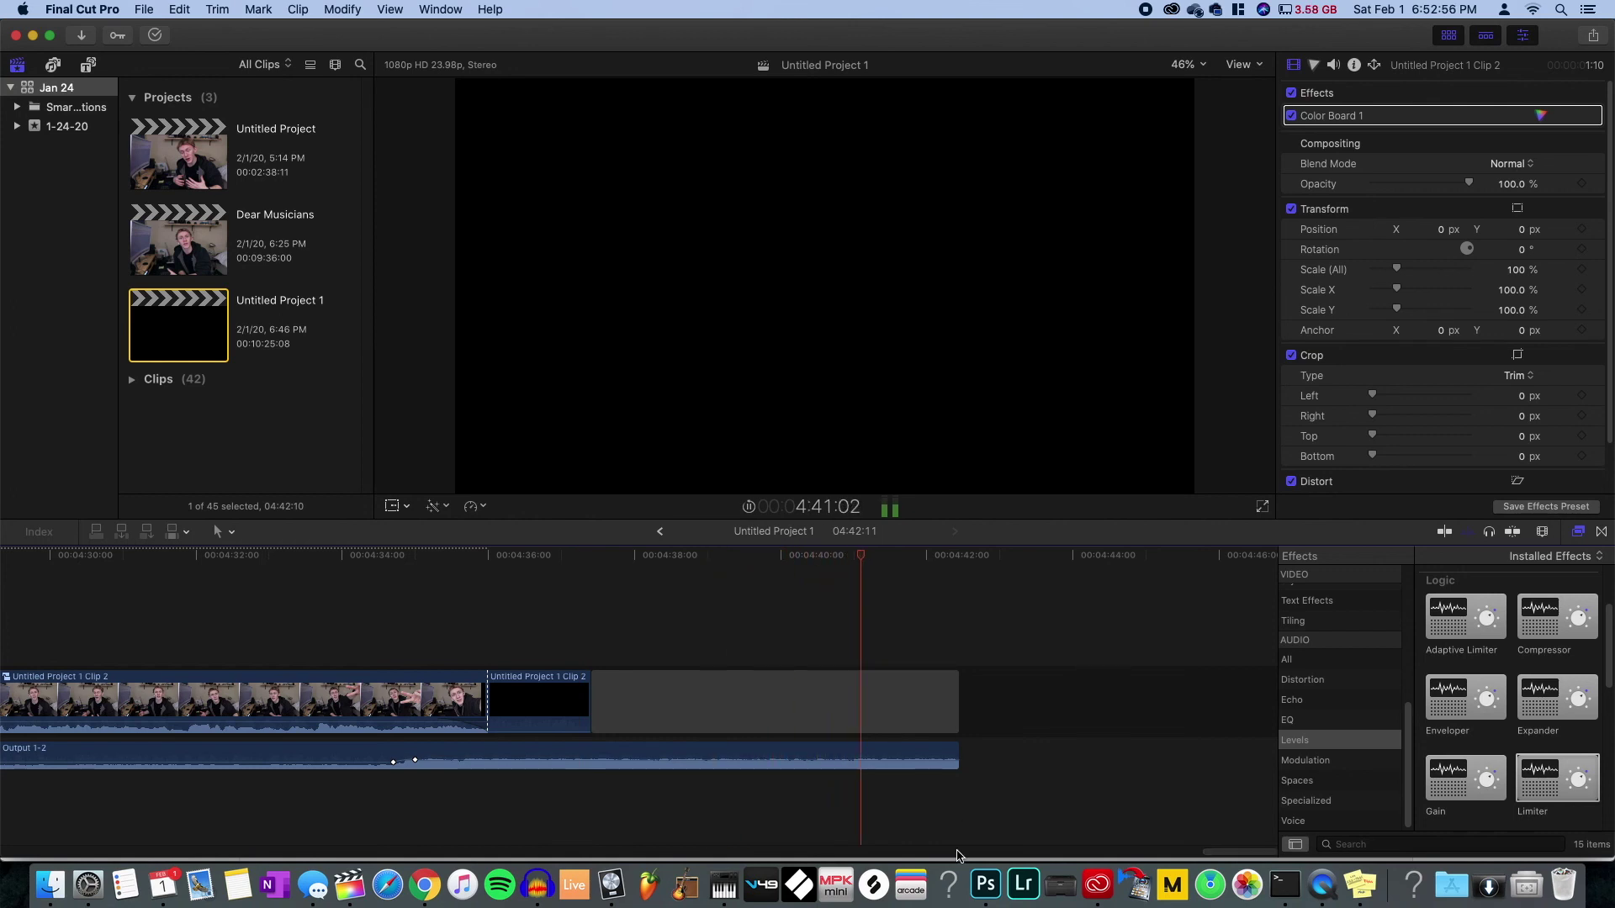
key(Home)
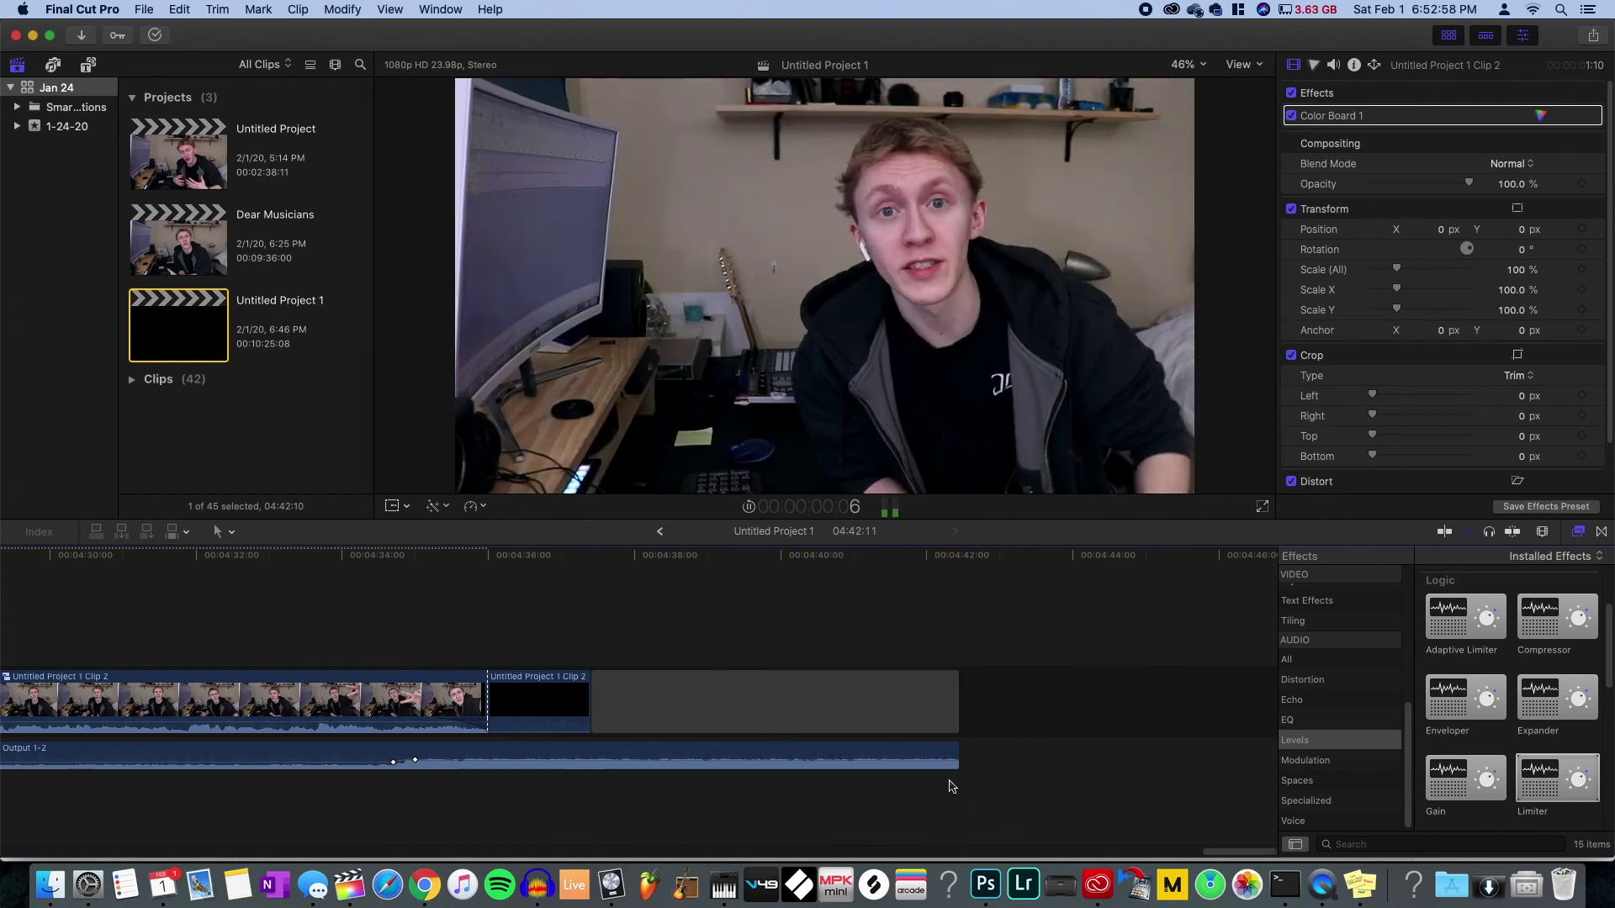
click(503, 631)
key(z)
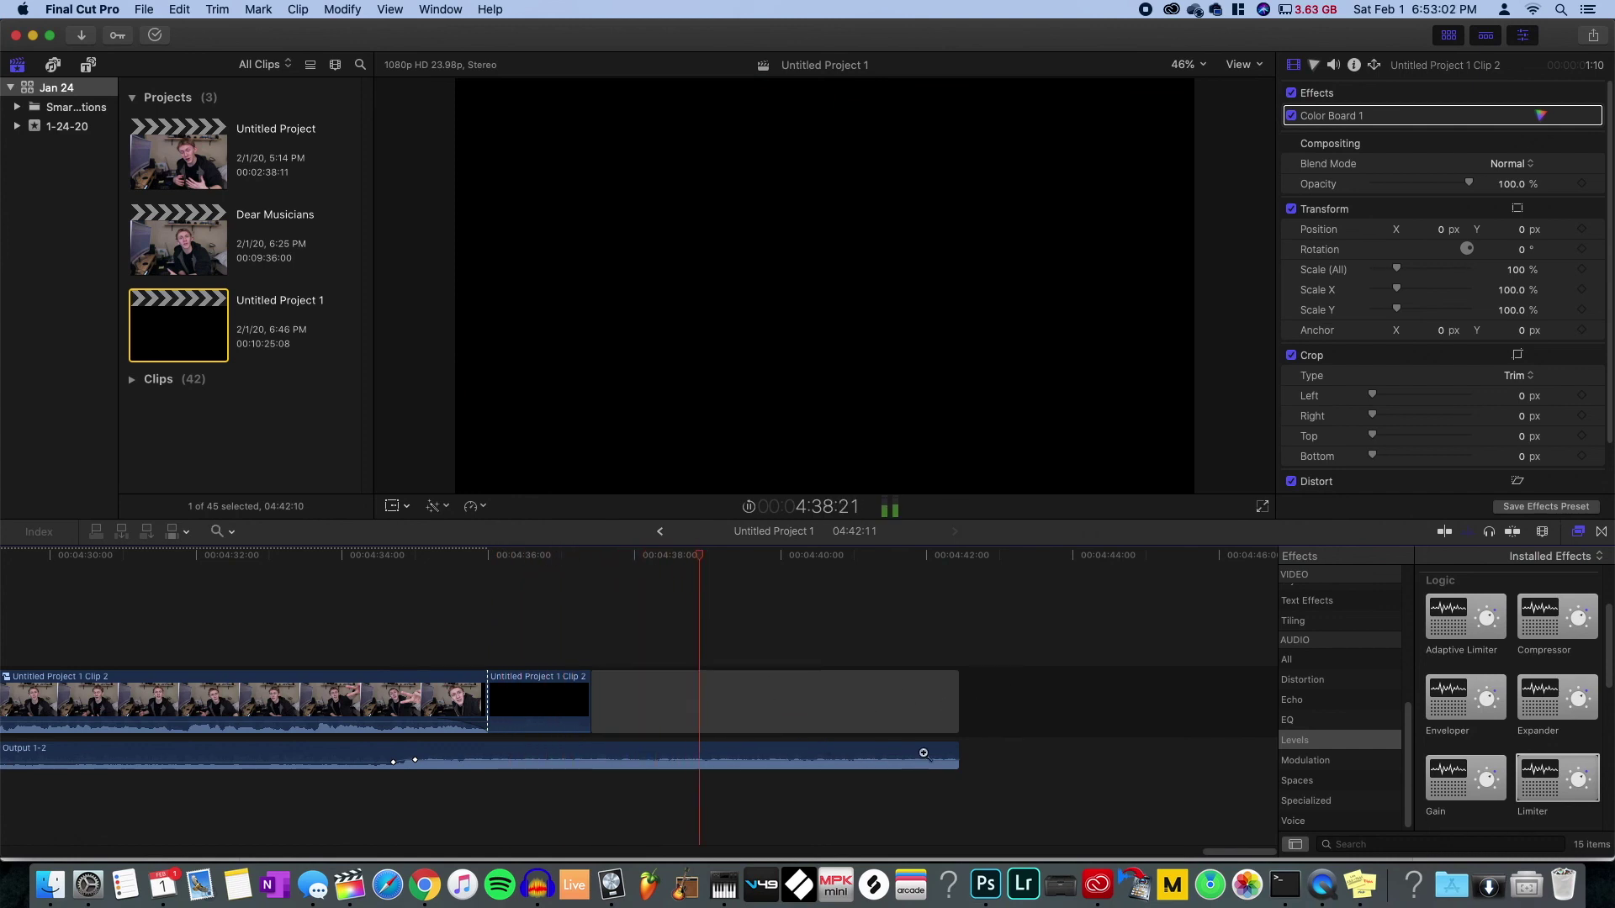
click(779, 747)
key(a)
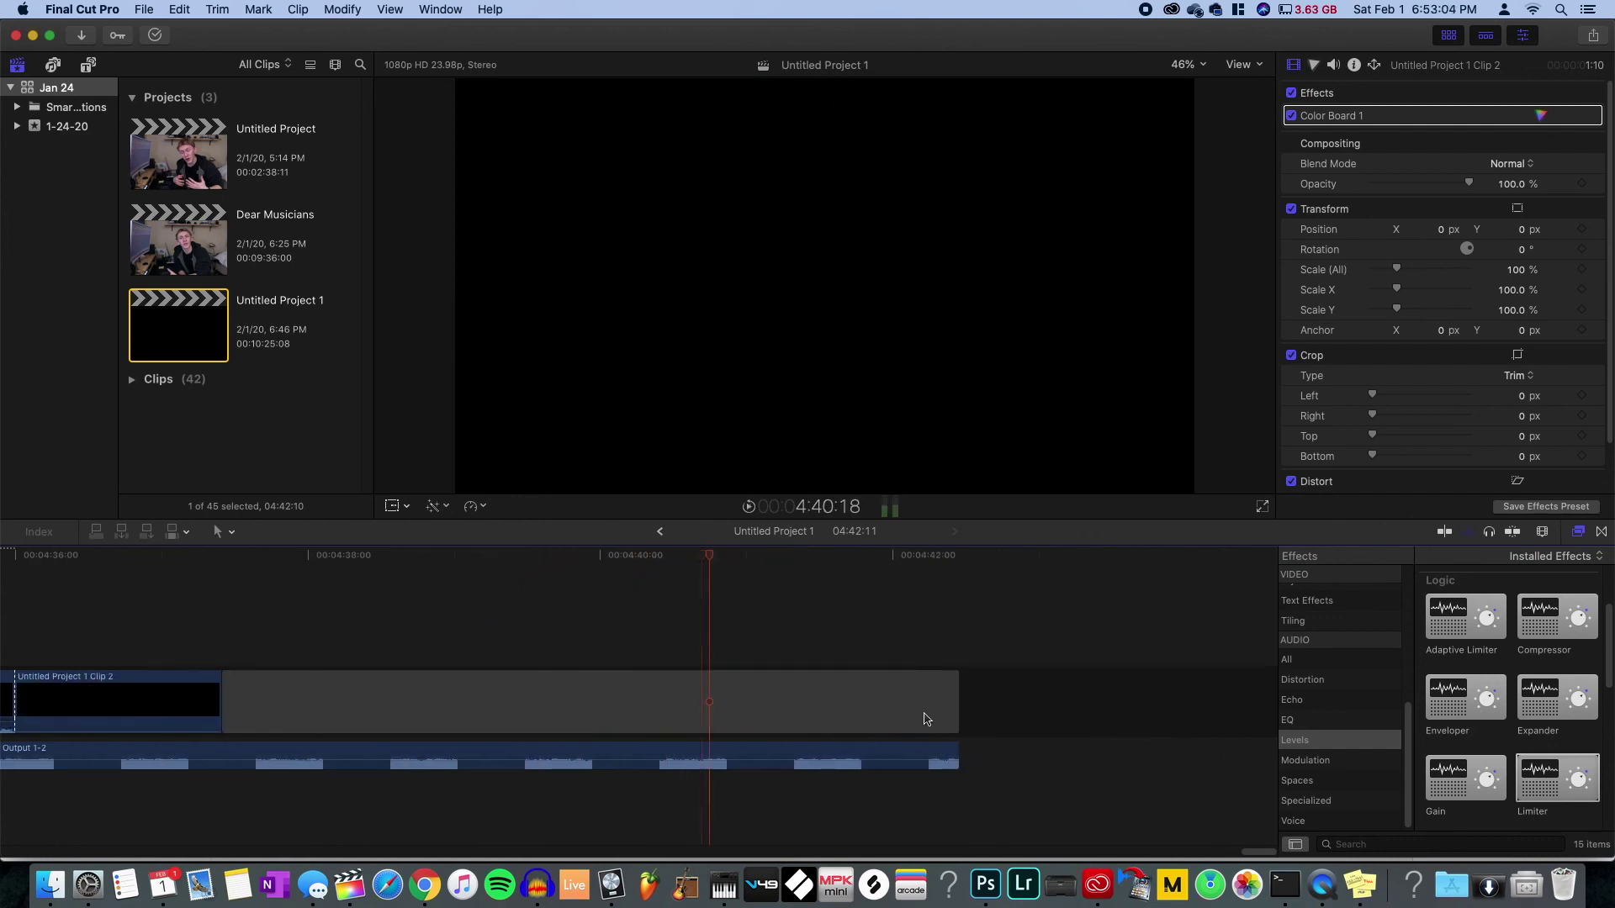
- Retrim the ends of the Output 1-2 track and the gap above it to 4:42:12, listening to the music's stopping point
click(965, 778)
drag(955, 757, 1052, 717)
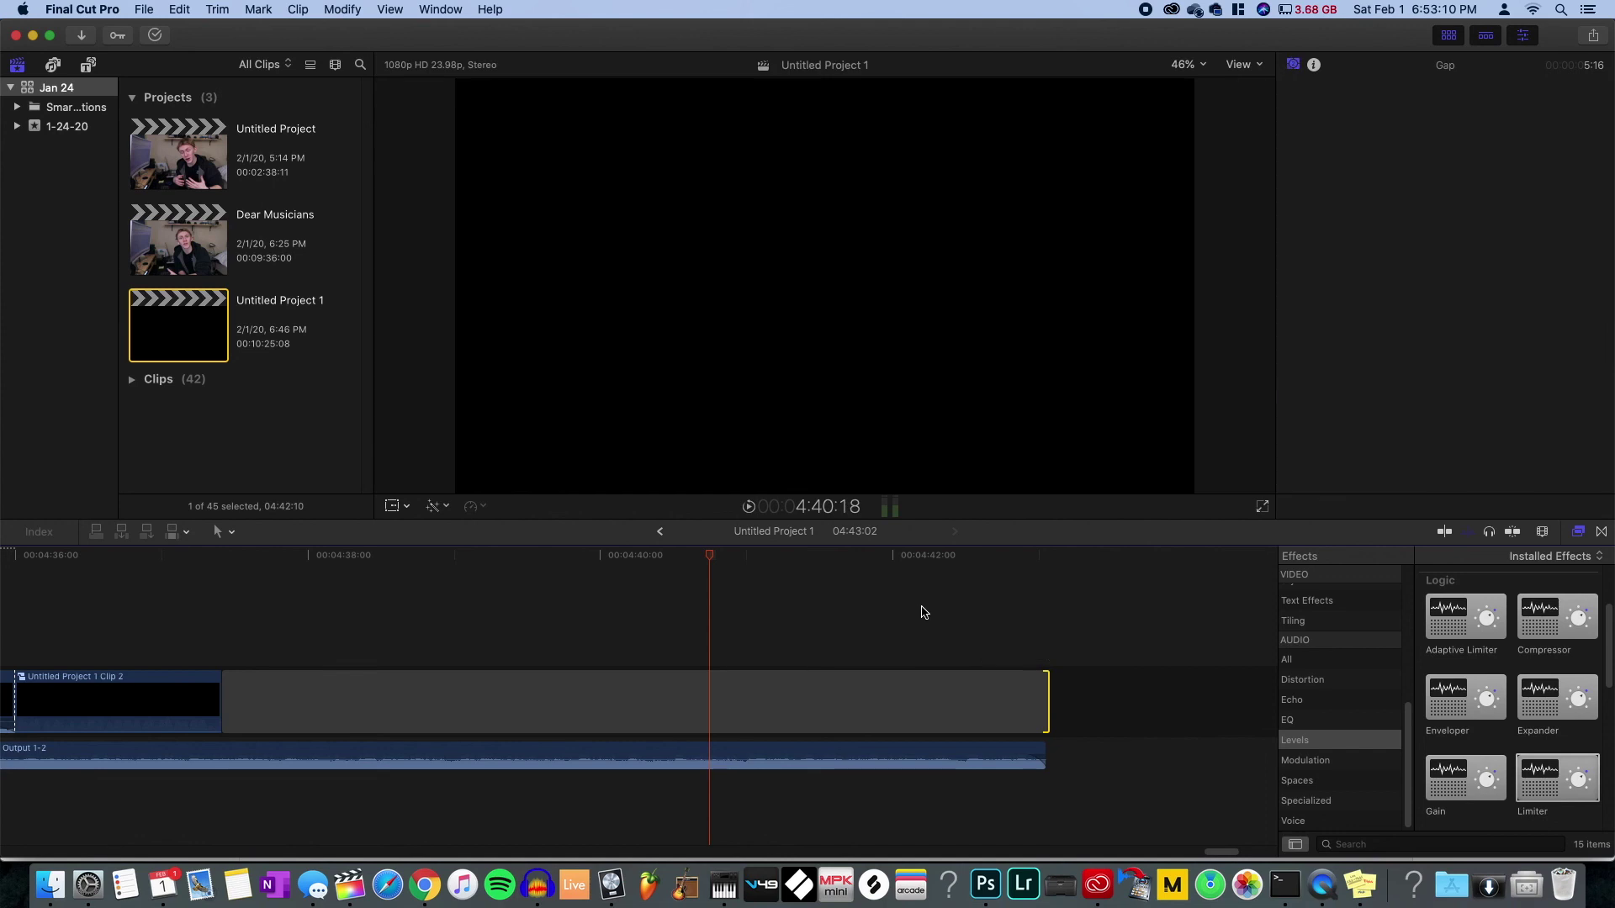
drag(1047, 771, 975, 767)
click(728, 587)
click(154, 608)
drag(976, 769, 965, 769)
click(633, 635)
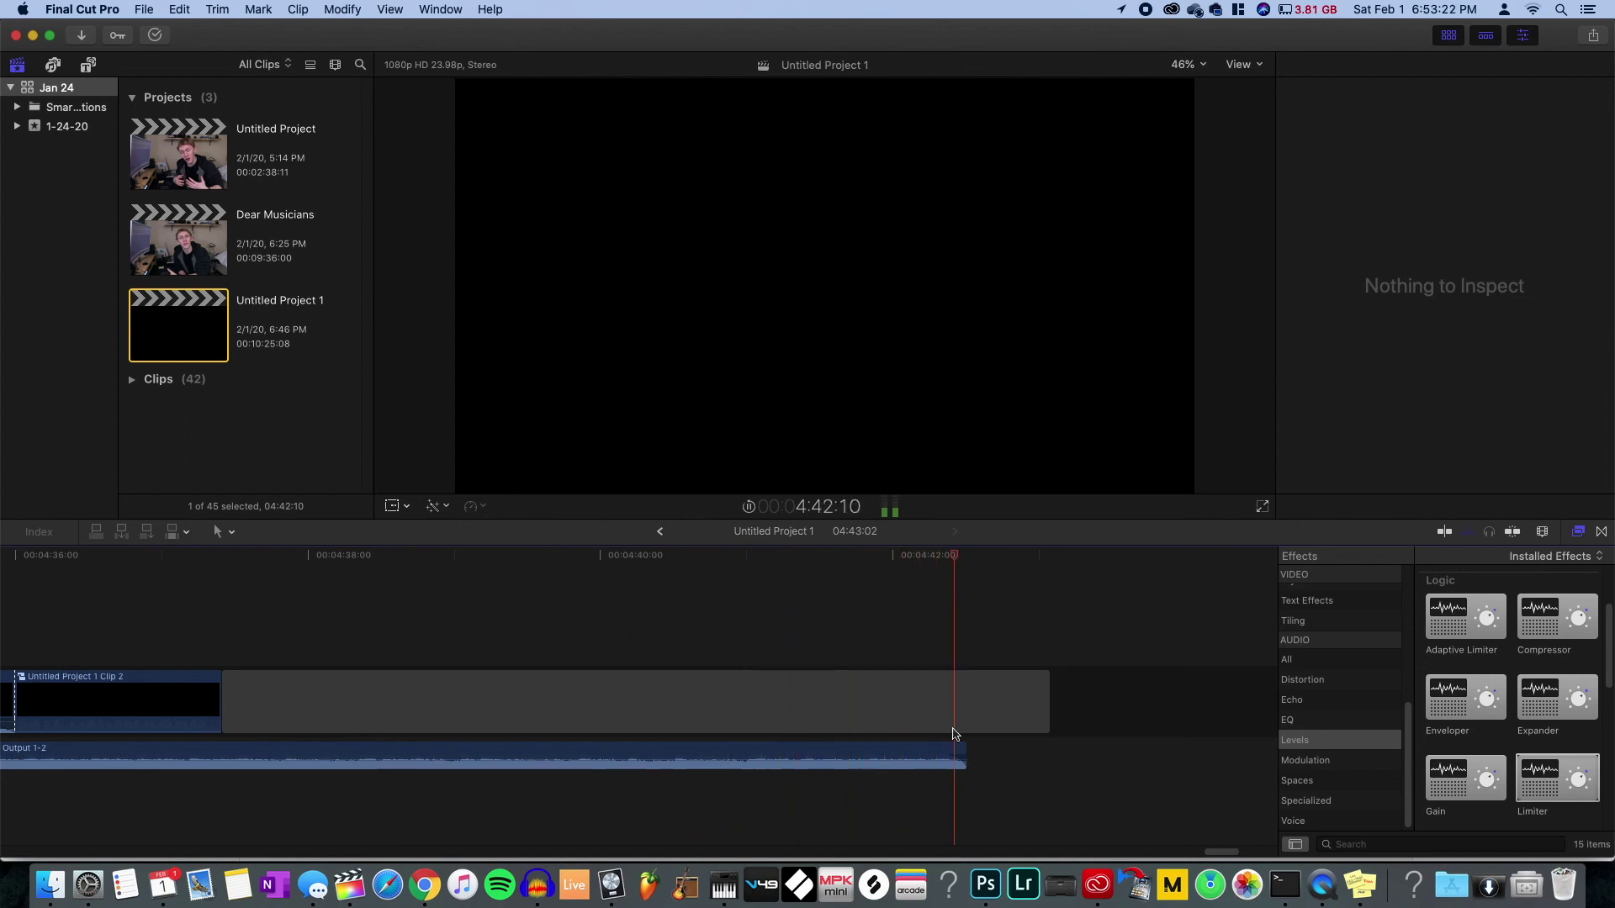
drag(1048, 715, 964, 715)
key(space)
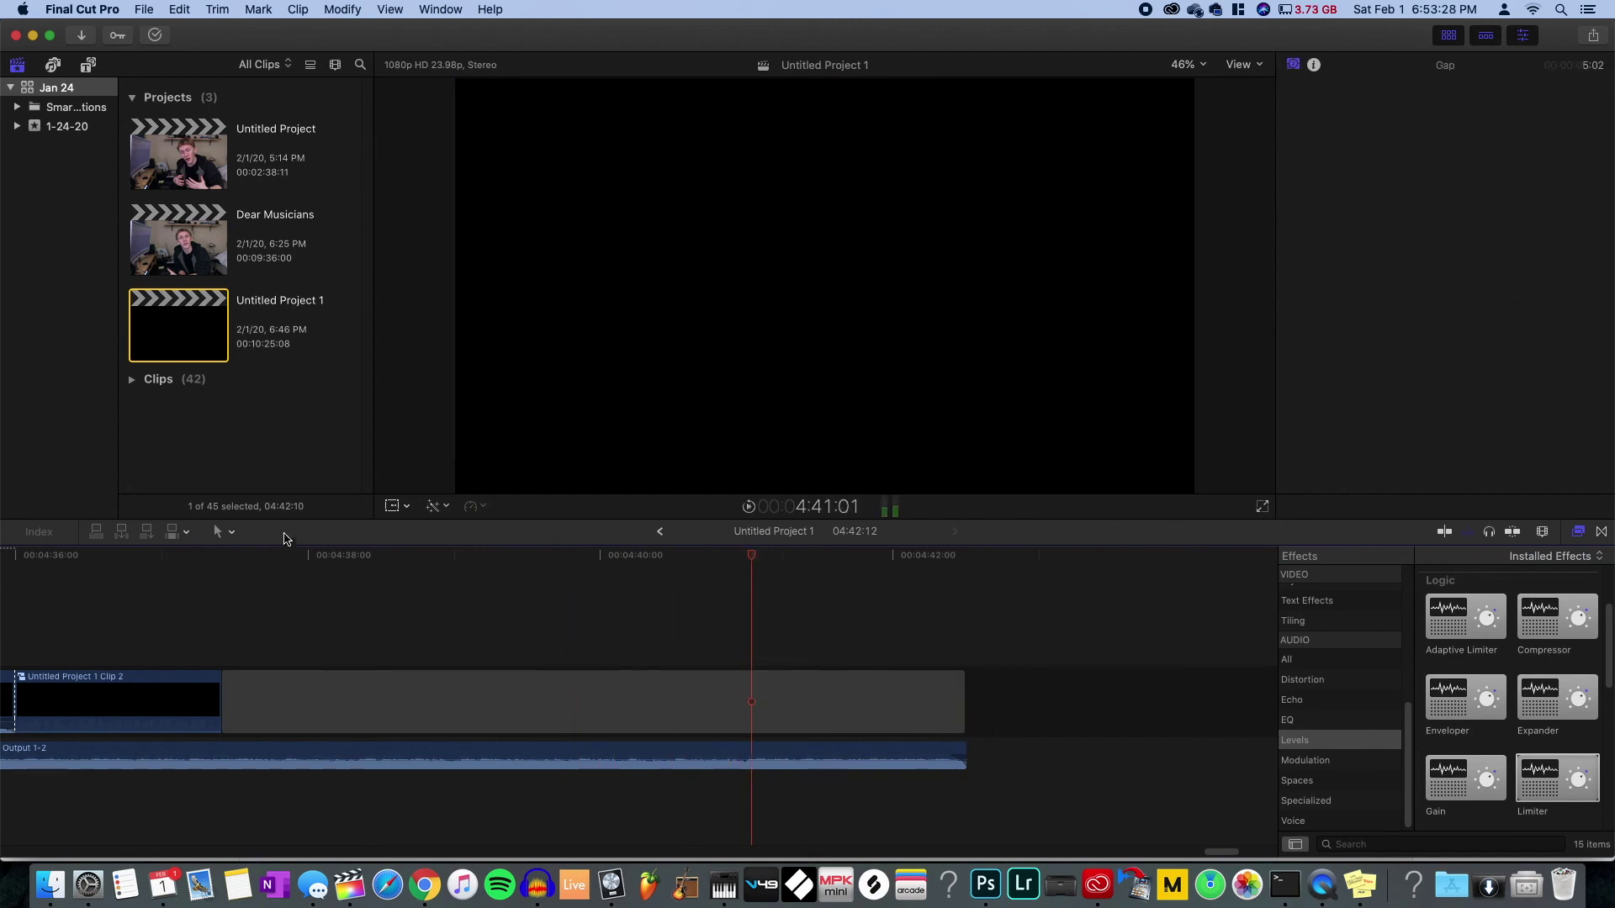
- Open the Dear Musicians project's compound clip and copy the music credit title at its very end
double_click(150, 262)
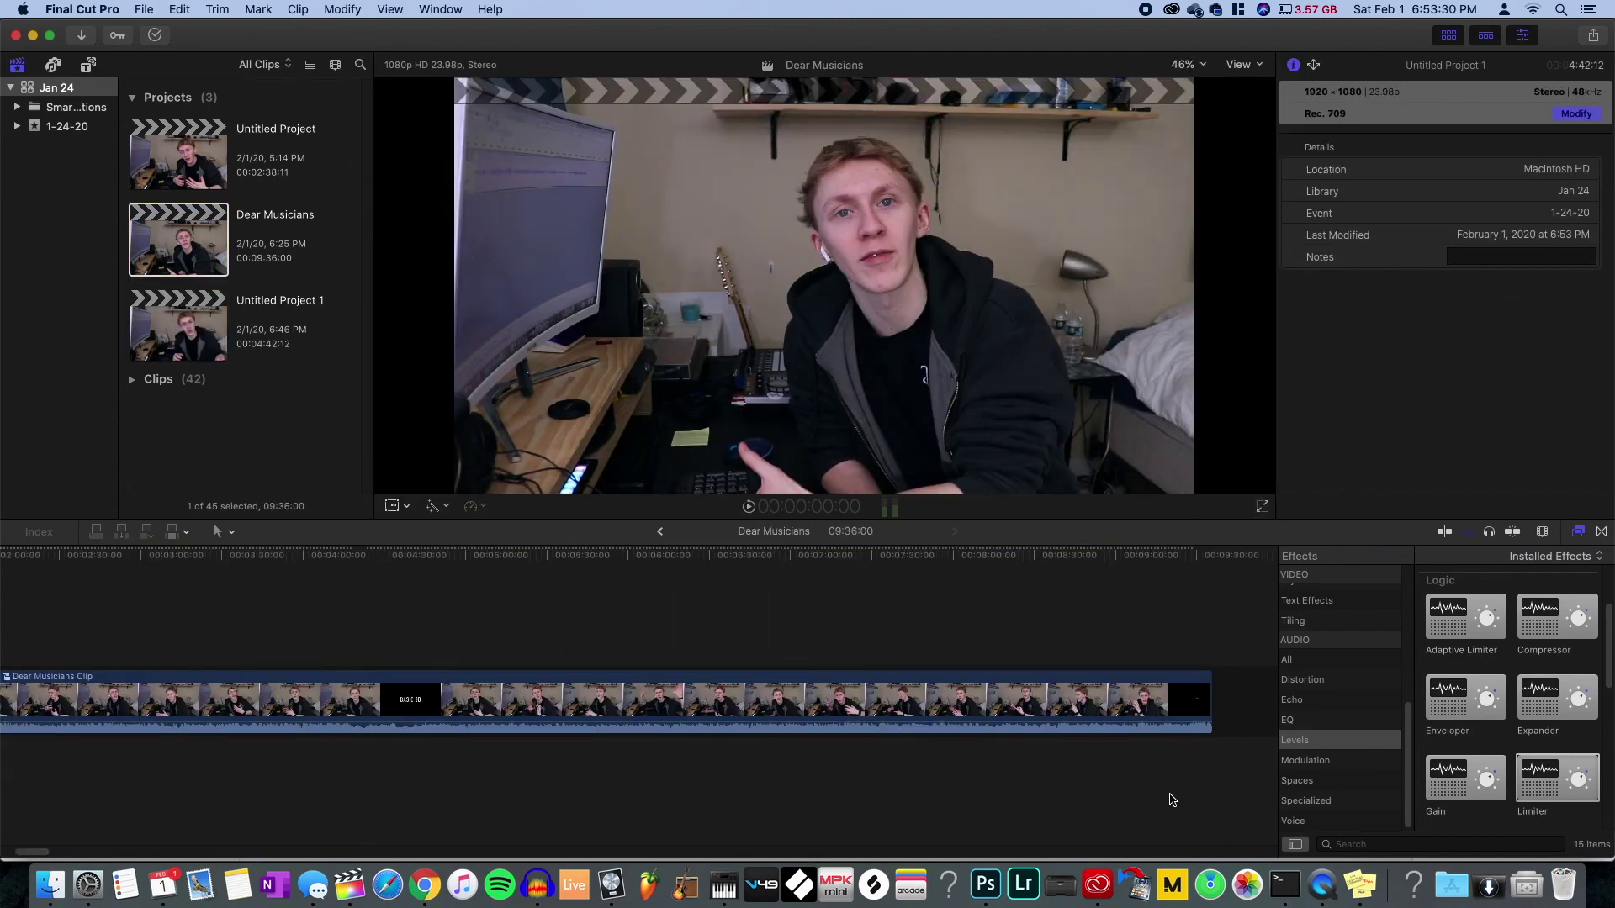
double_click(1117, 705)
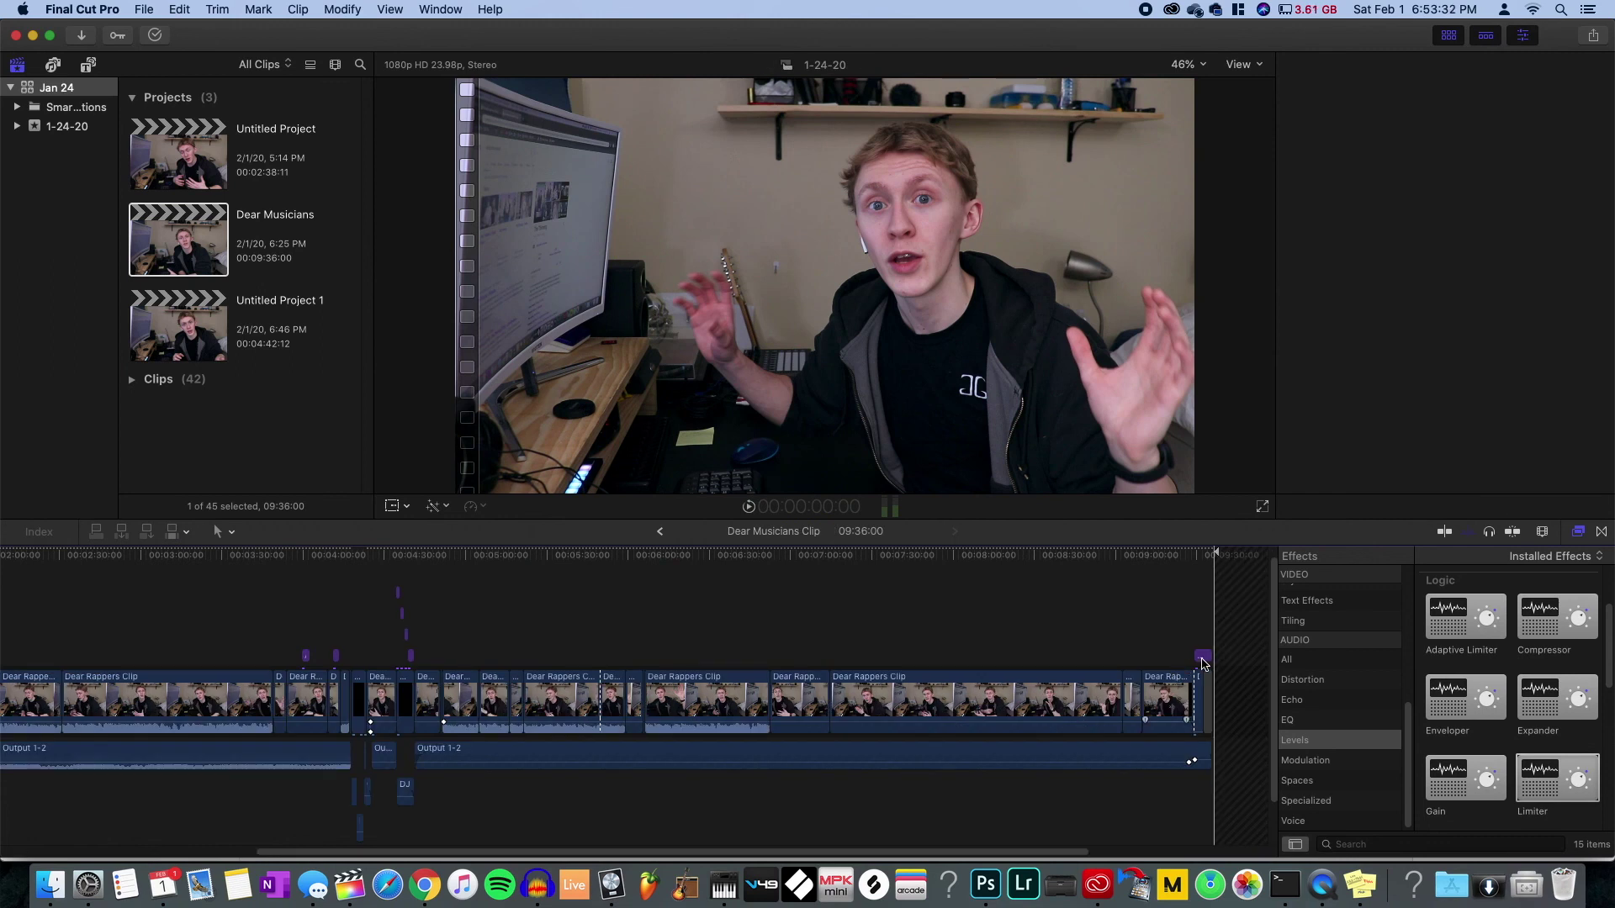
click(1202, 660)
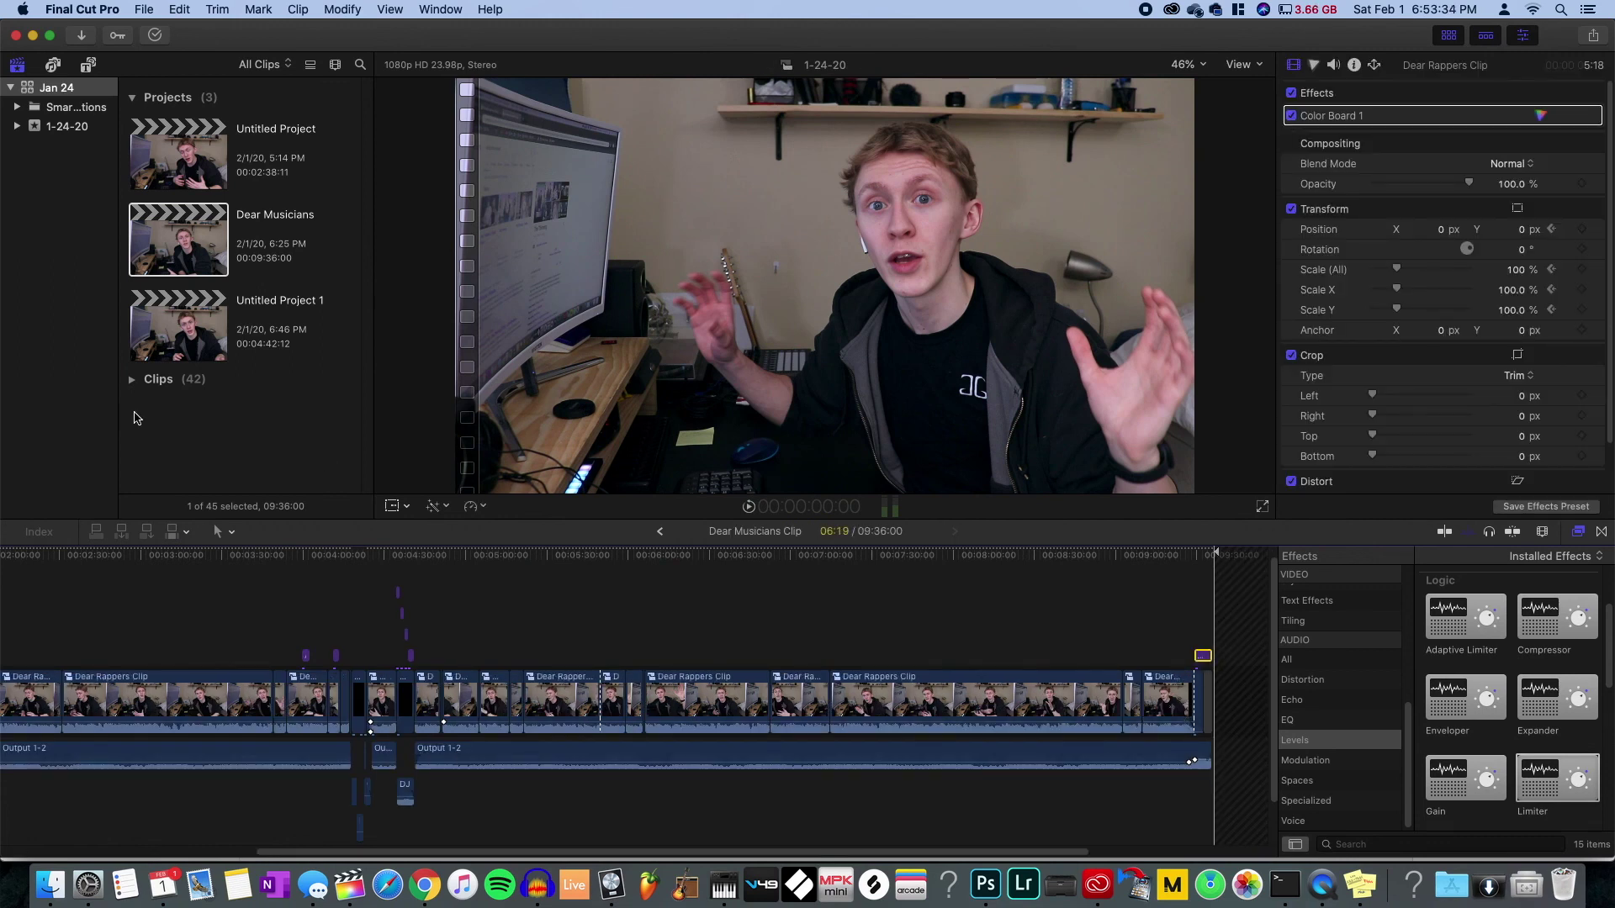
- Return to Untitled Project 1 and paste the copied music title above the main storyline at 4:34:18
double_click(178, 359)
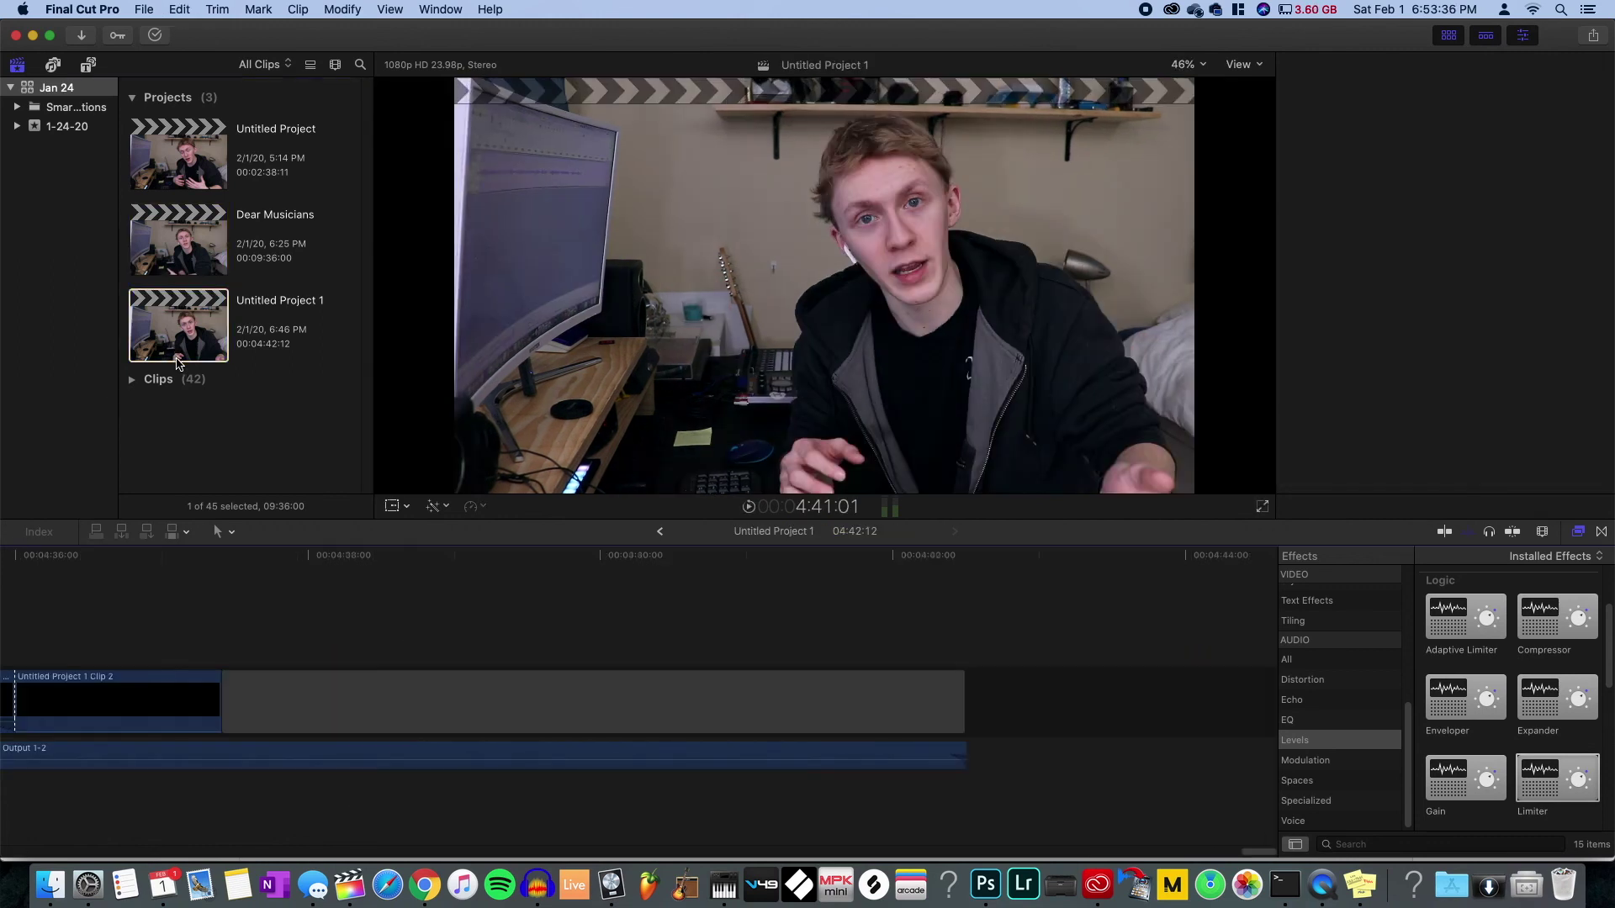
click(181, 604)
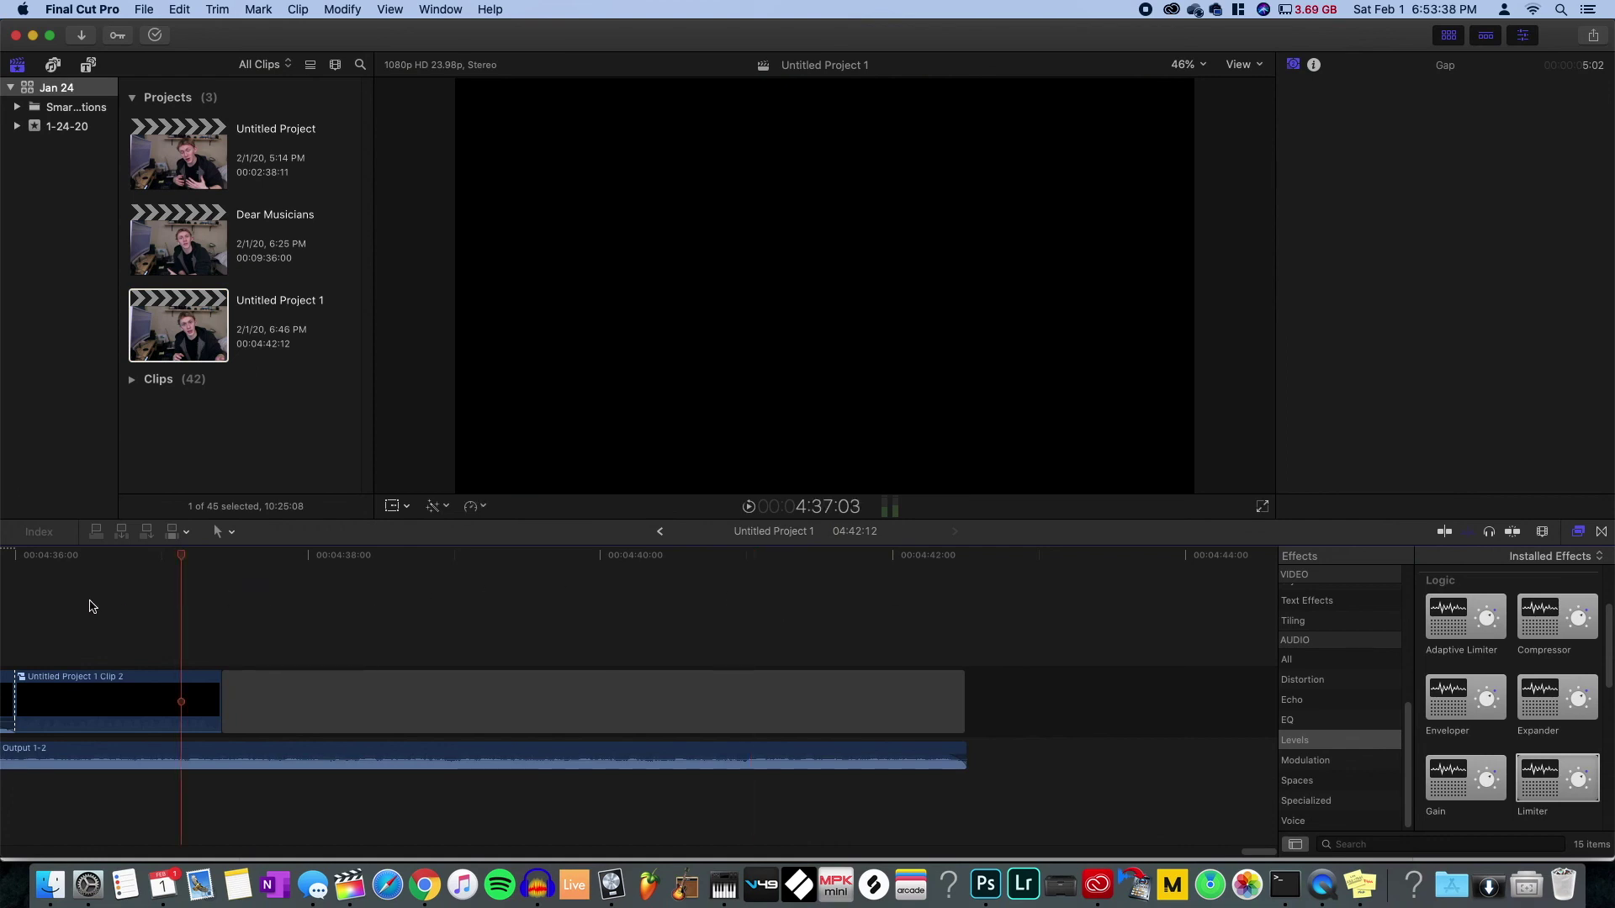
scroll(92, 607, left, 5)
click(94, 607)
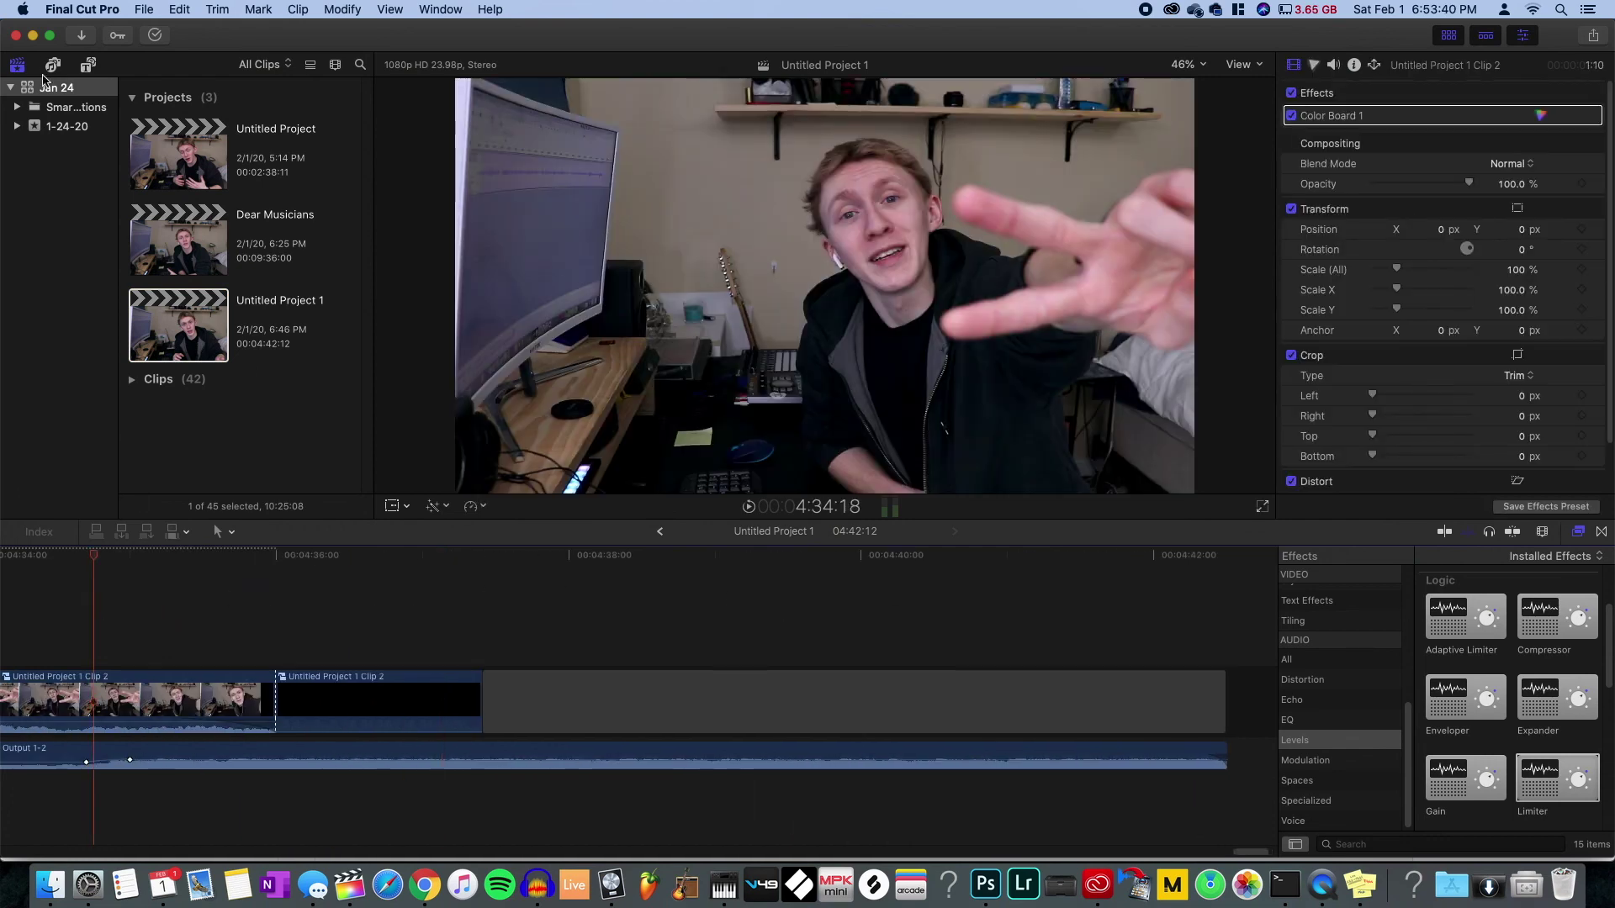
key(cmd+v)
- Search the installed titles for "cust" and view the pasted music title over the black ending at 4:36:01
click(88, 65)
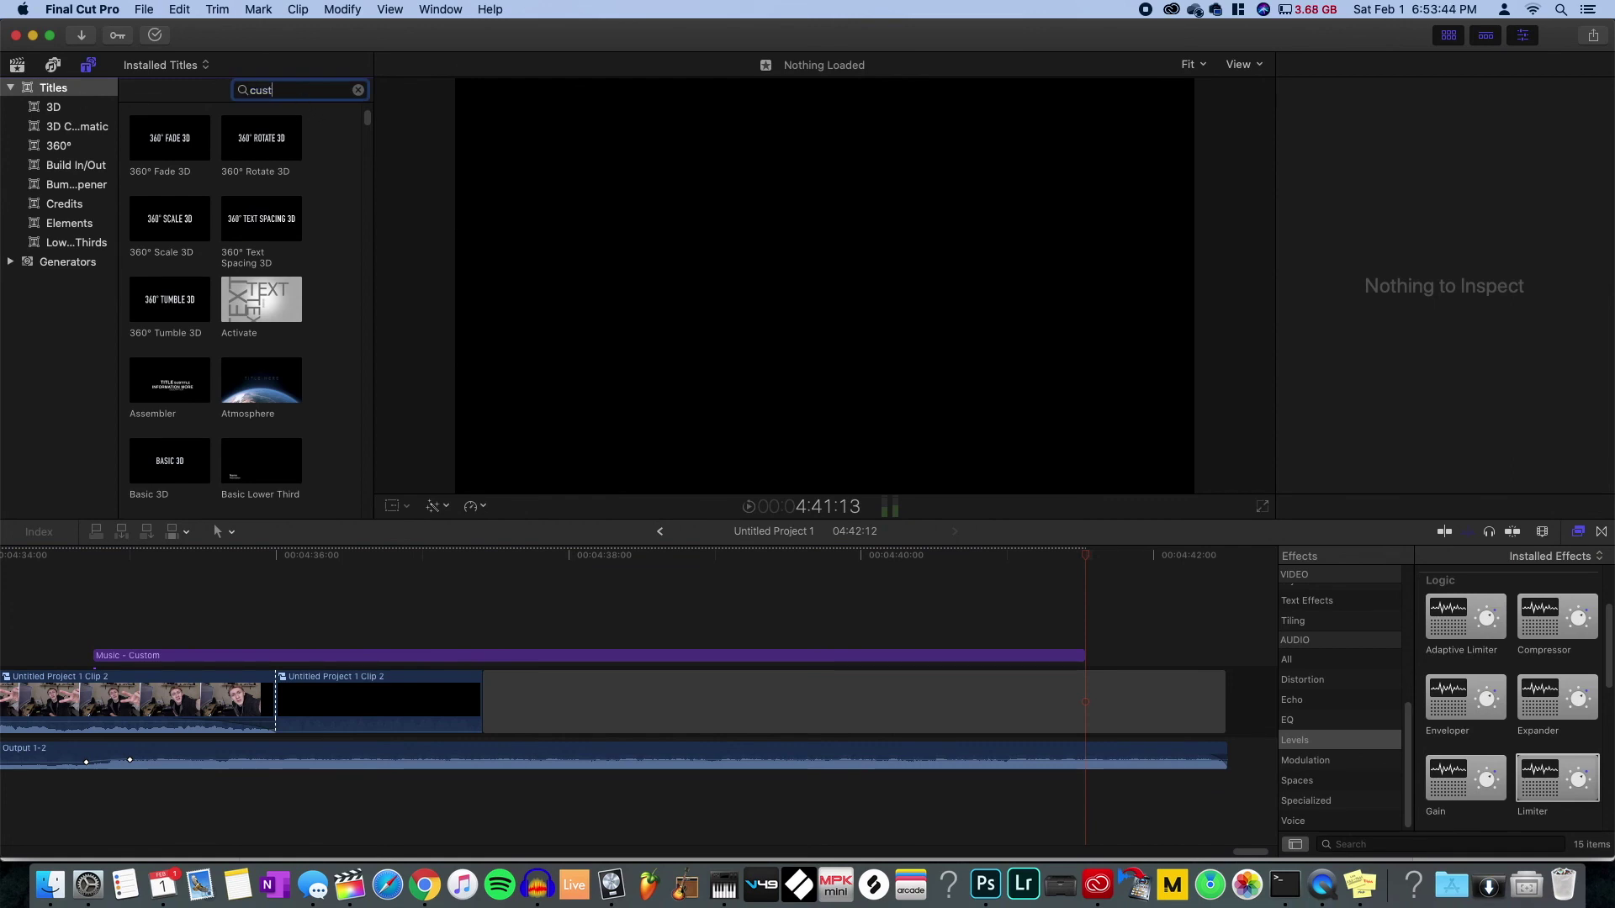
click(233, 131)
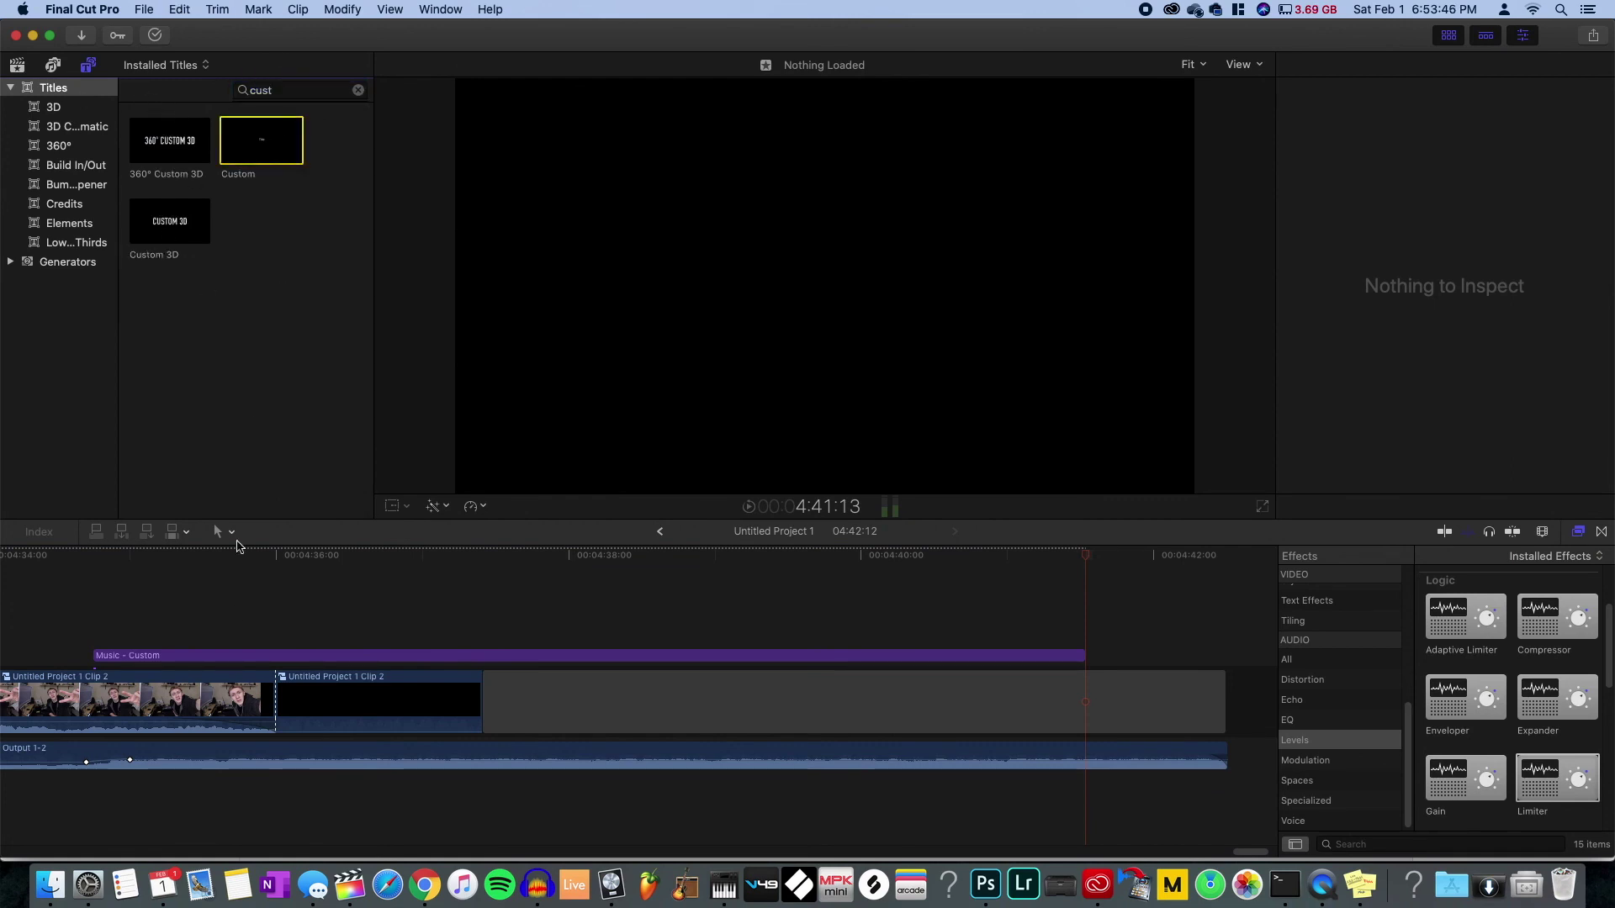
click(236, 656)
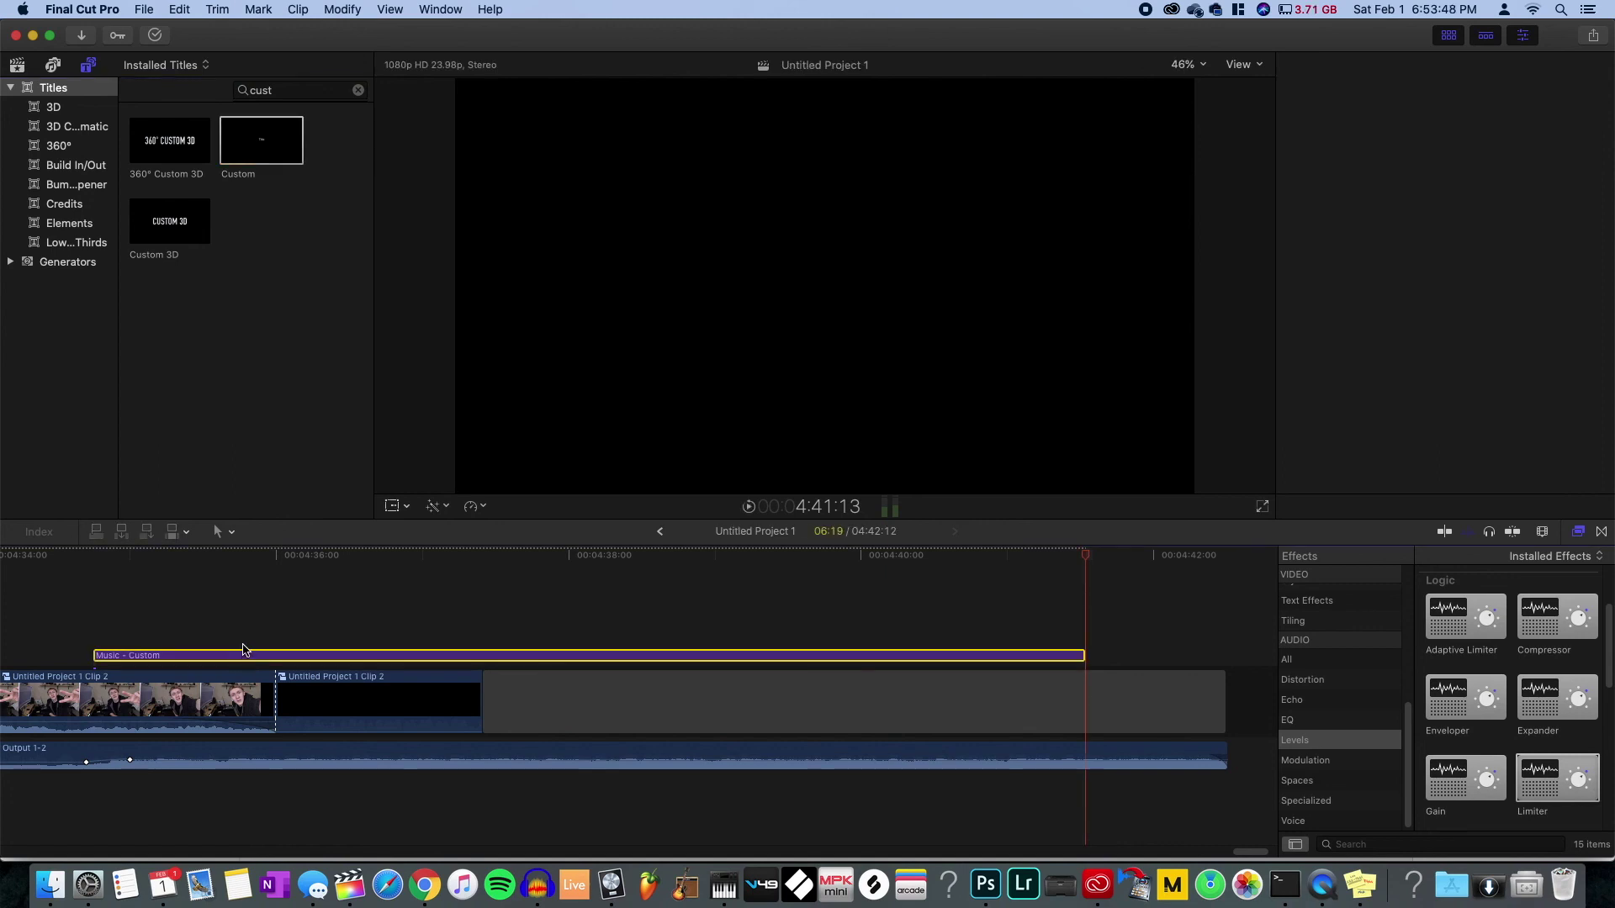
click(288, 634)
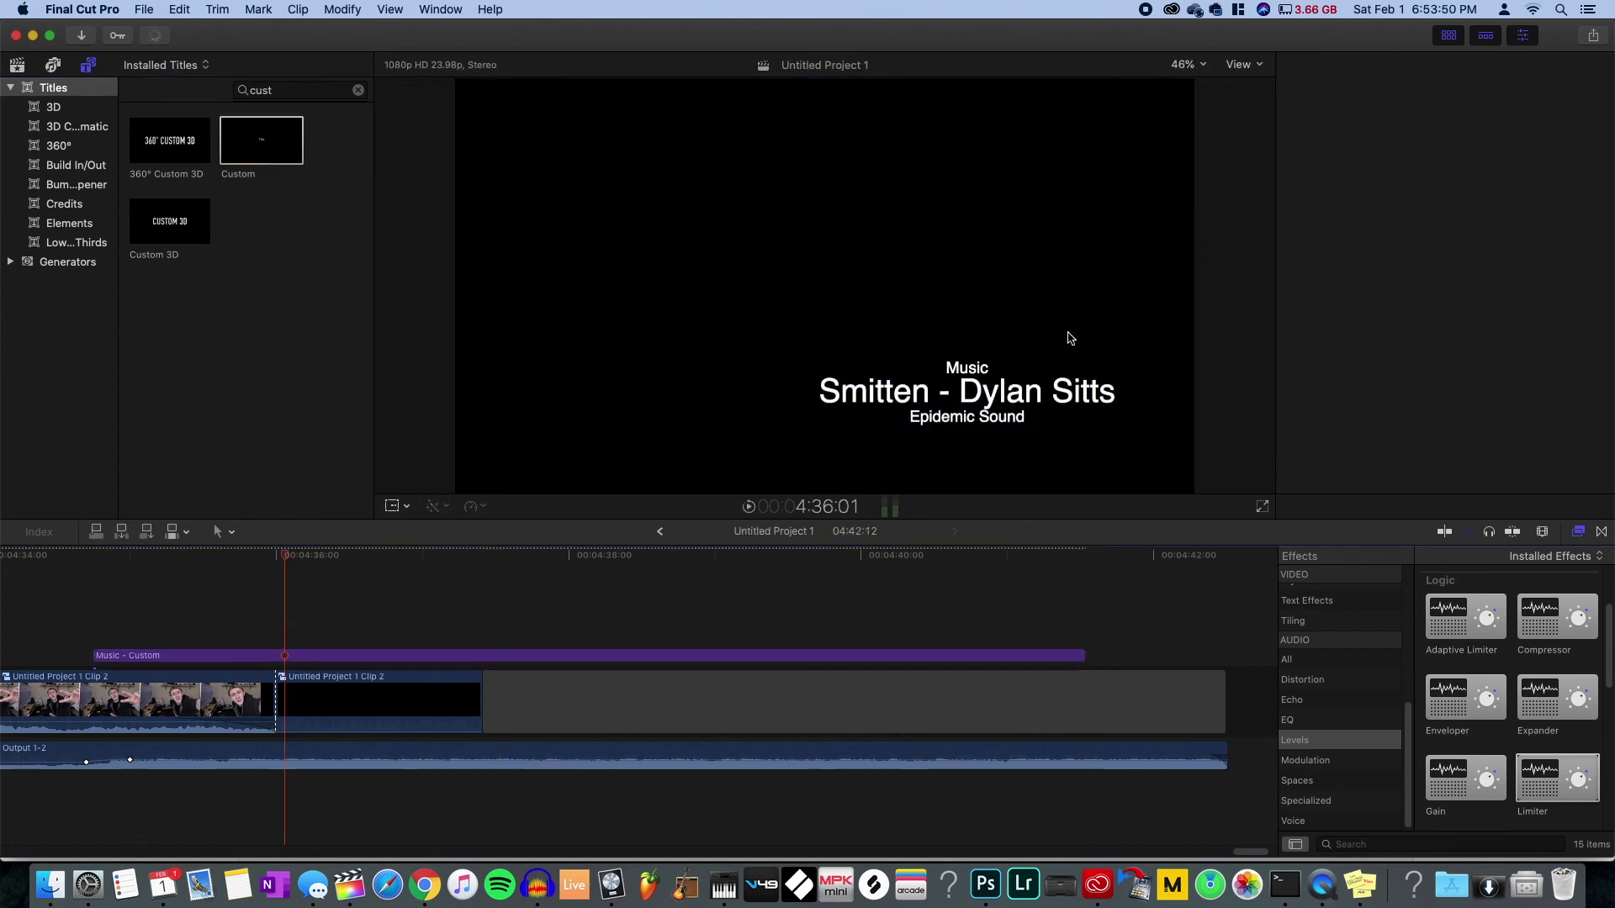
- Examine the music title's text, formatting and position settings
key(cmd+4)
click(911, 657)
drag(1324, 66, 1320, 67)
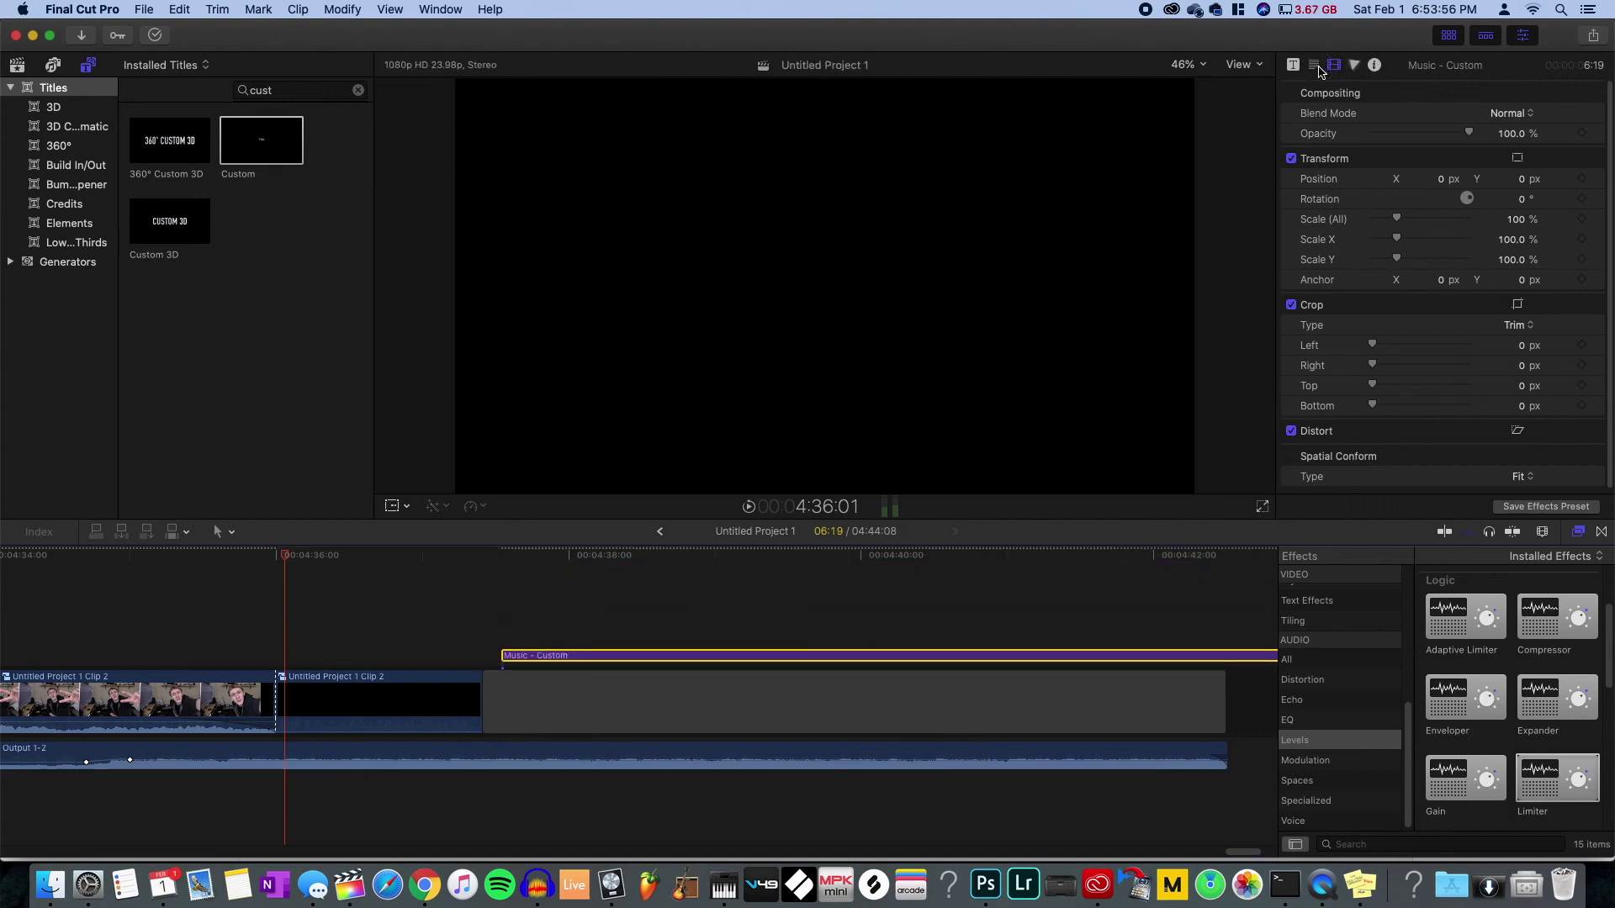
click(1317, 66)
scroll(1518, 351, down, 10)
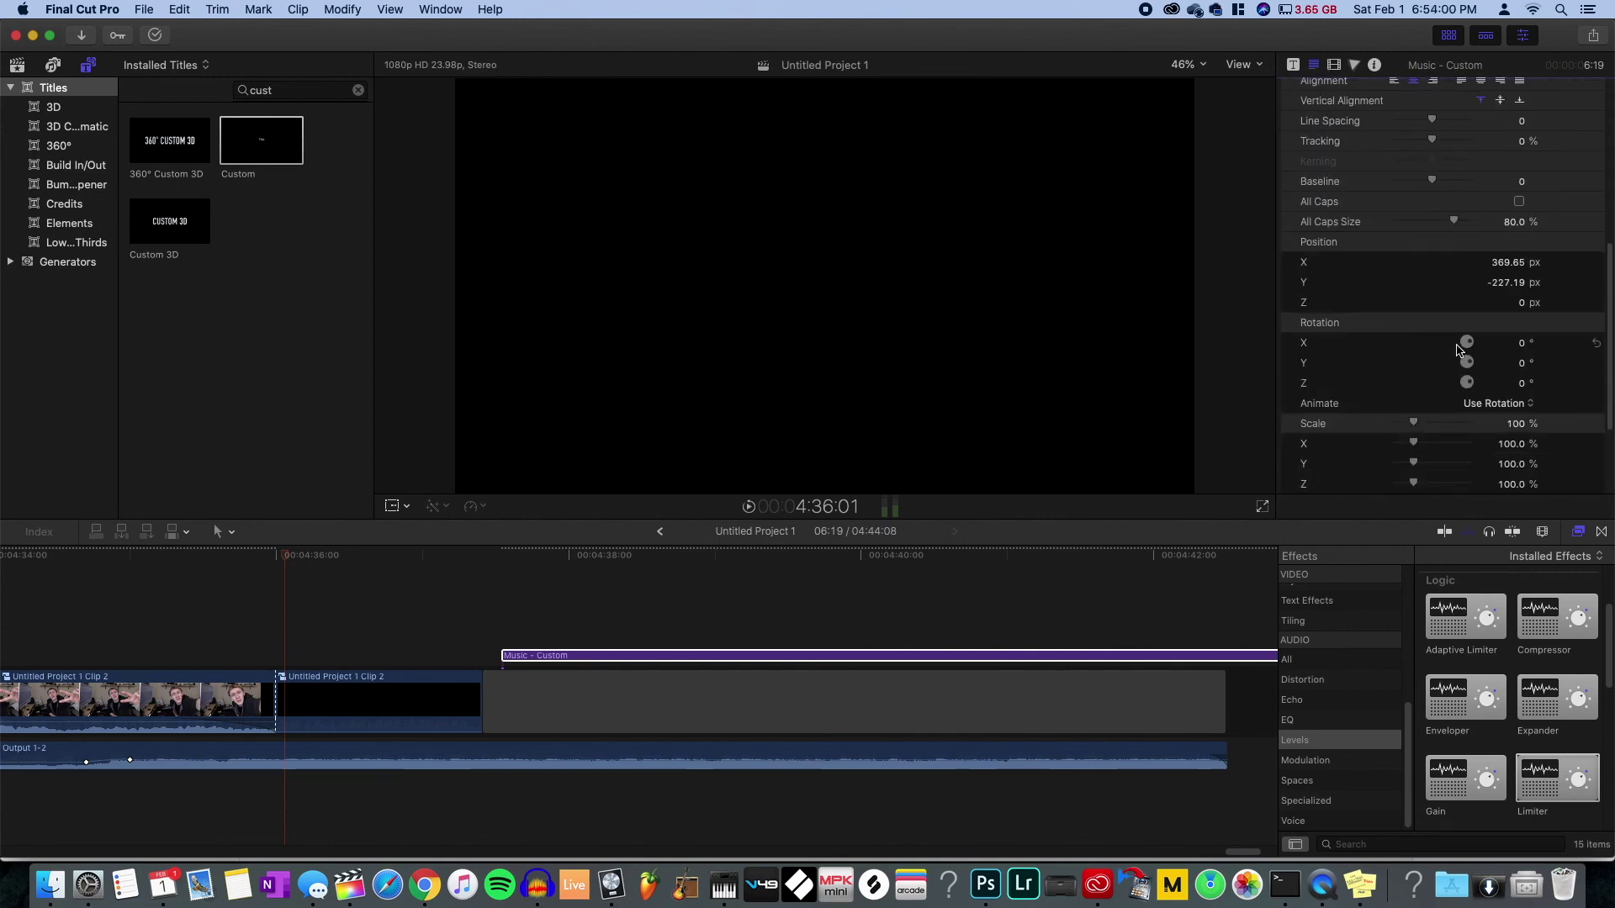
scroll(1405, 295, up, 12)
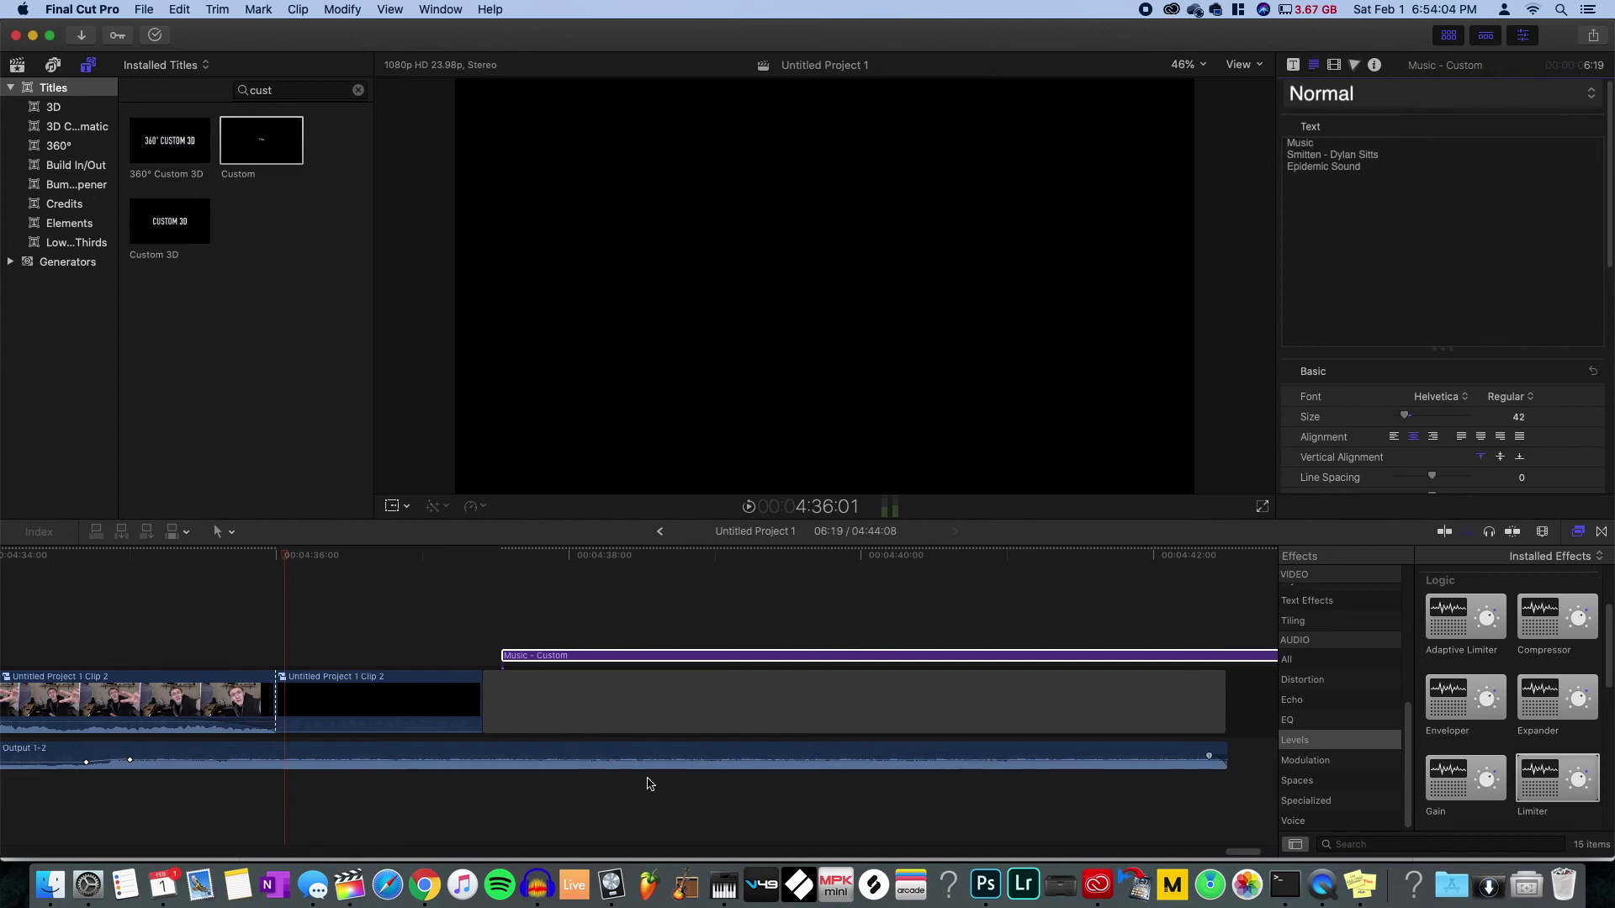
- Move the music title to the start of the black ending and trim its first frame to begin at 4:36:00
scroll(500, 673, right, 2)
mouse_move(469, 665)
mouse_down()
mouse_move(235, 657)
mouse_move(277, 726)
mouse_up()
key(z)
key(a)
mouse_move(389, 686)
mouse_down()
mouse_move(360, 664)
mouse_move(402, 686)
mouse_up()
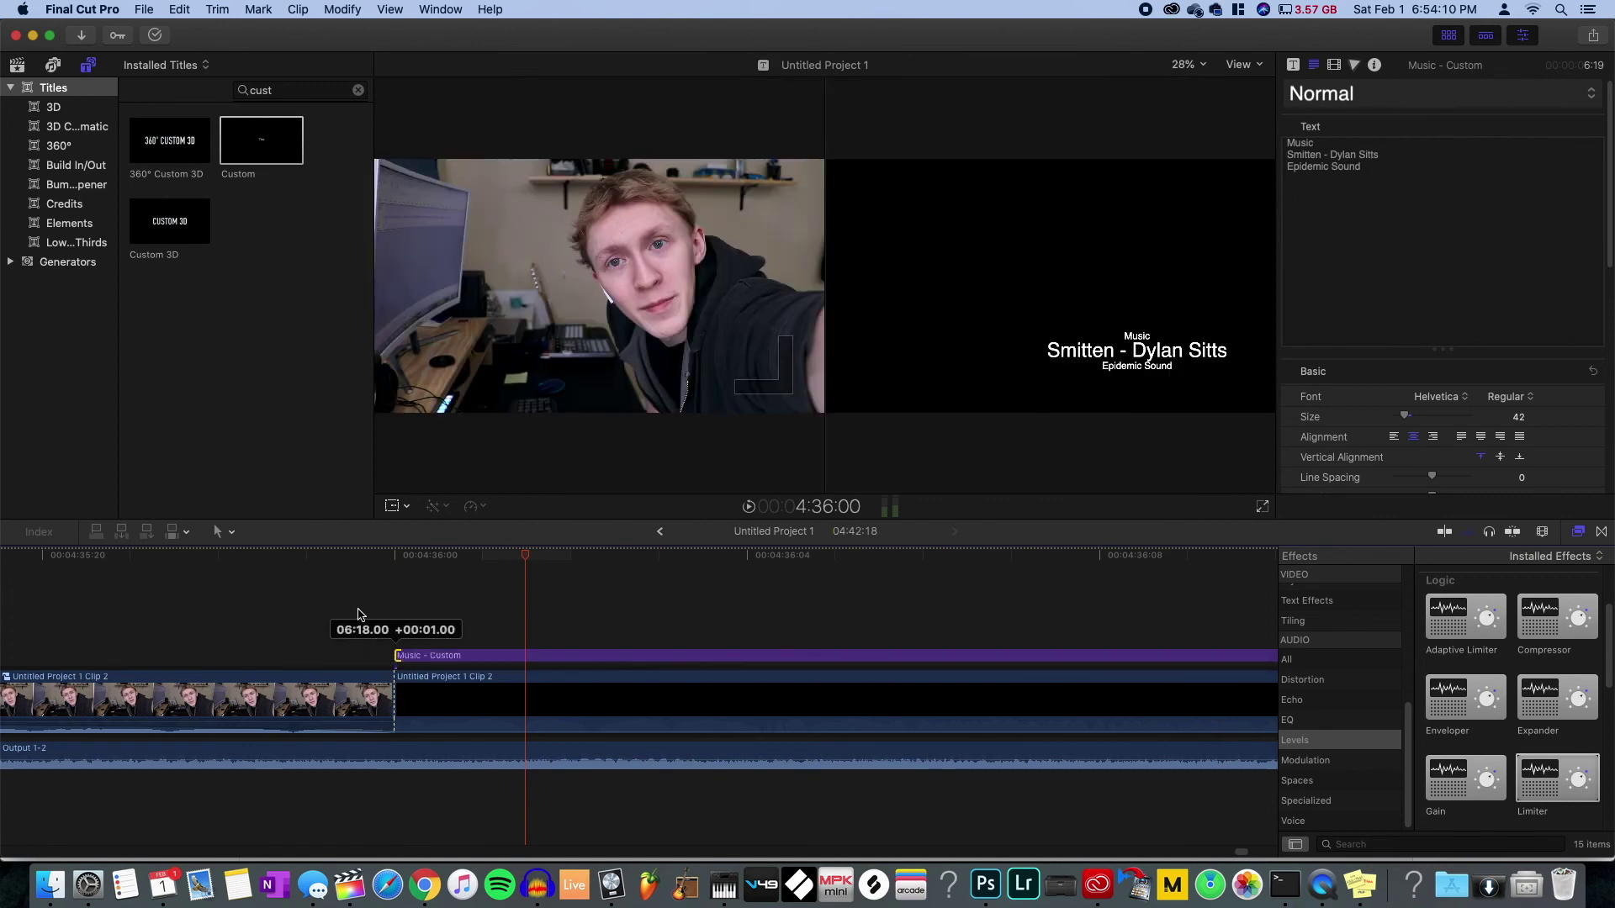
drag(358, 614, 360, 606)
- Trim the ends of the music title and the Output 1-2 track to the end of the gap at 4:42:12
key(super+minus)
key(z)
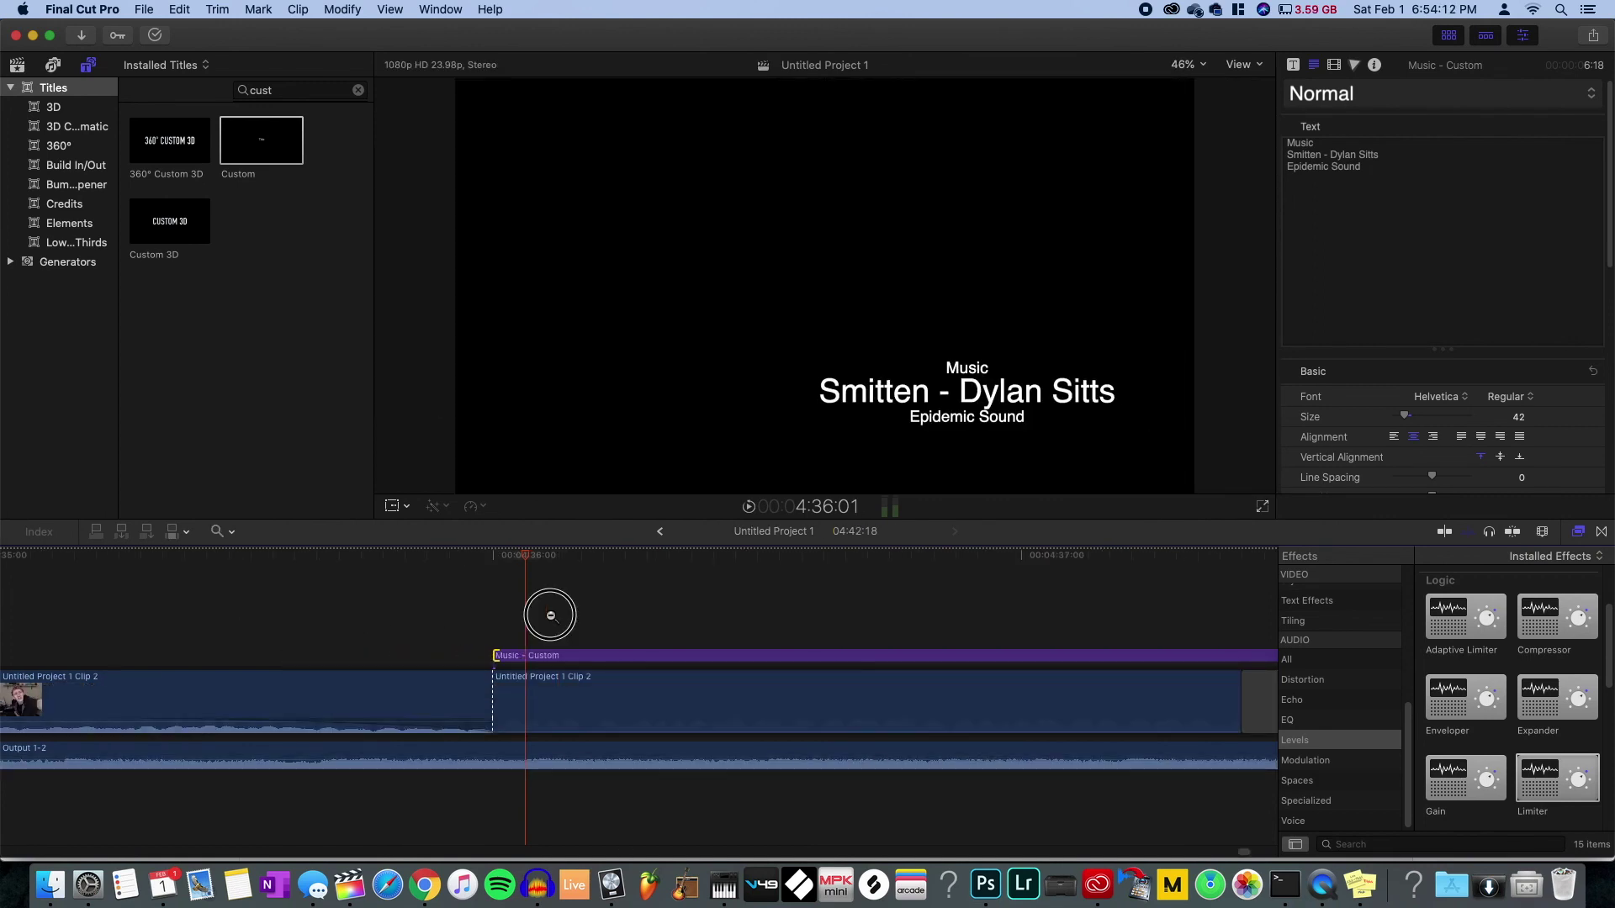
alt+click(552, 620)
key(a)
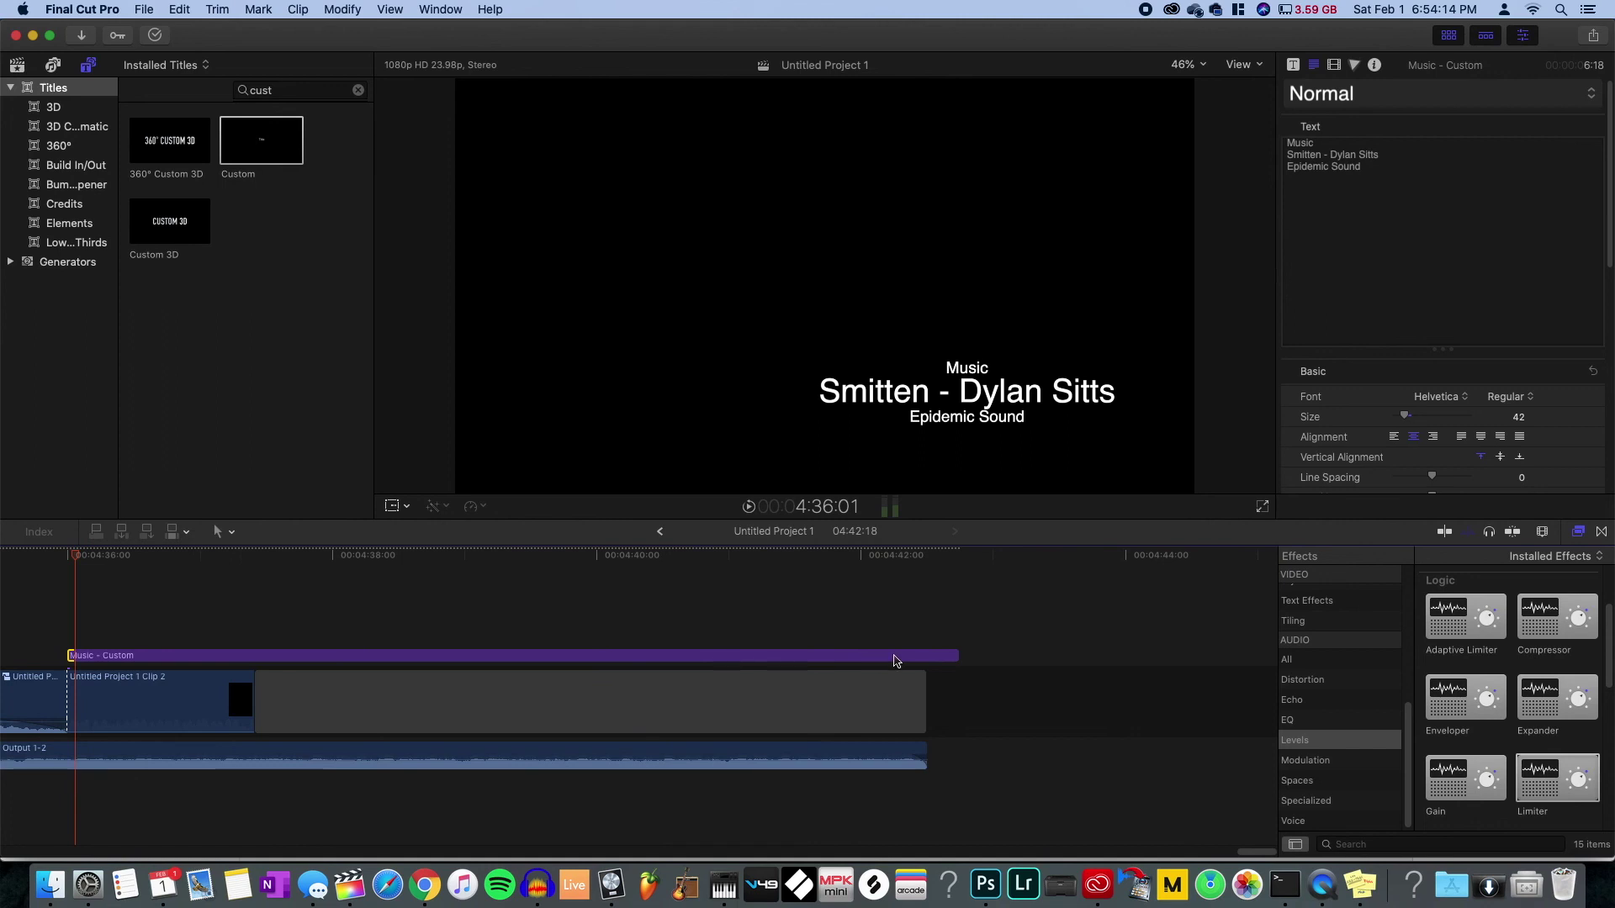
drag(950, 666, 923, 692)
key(z)
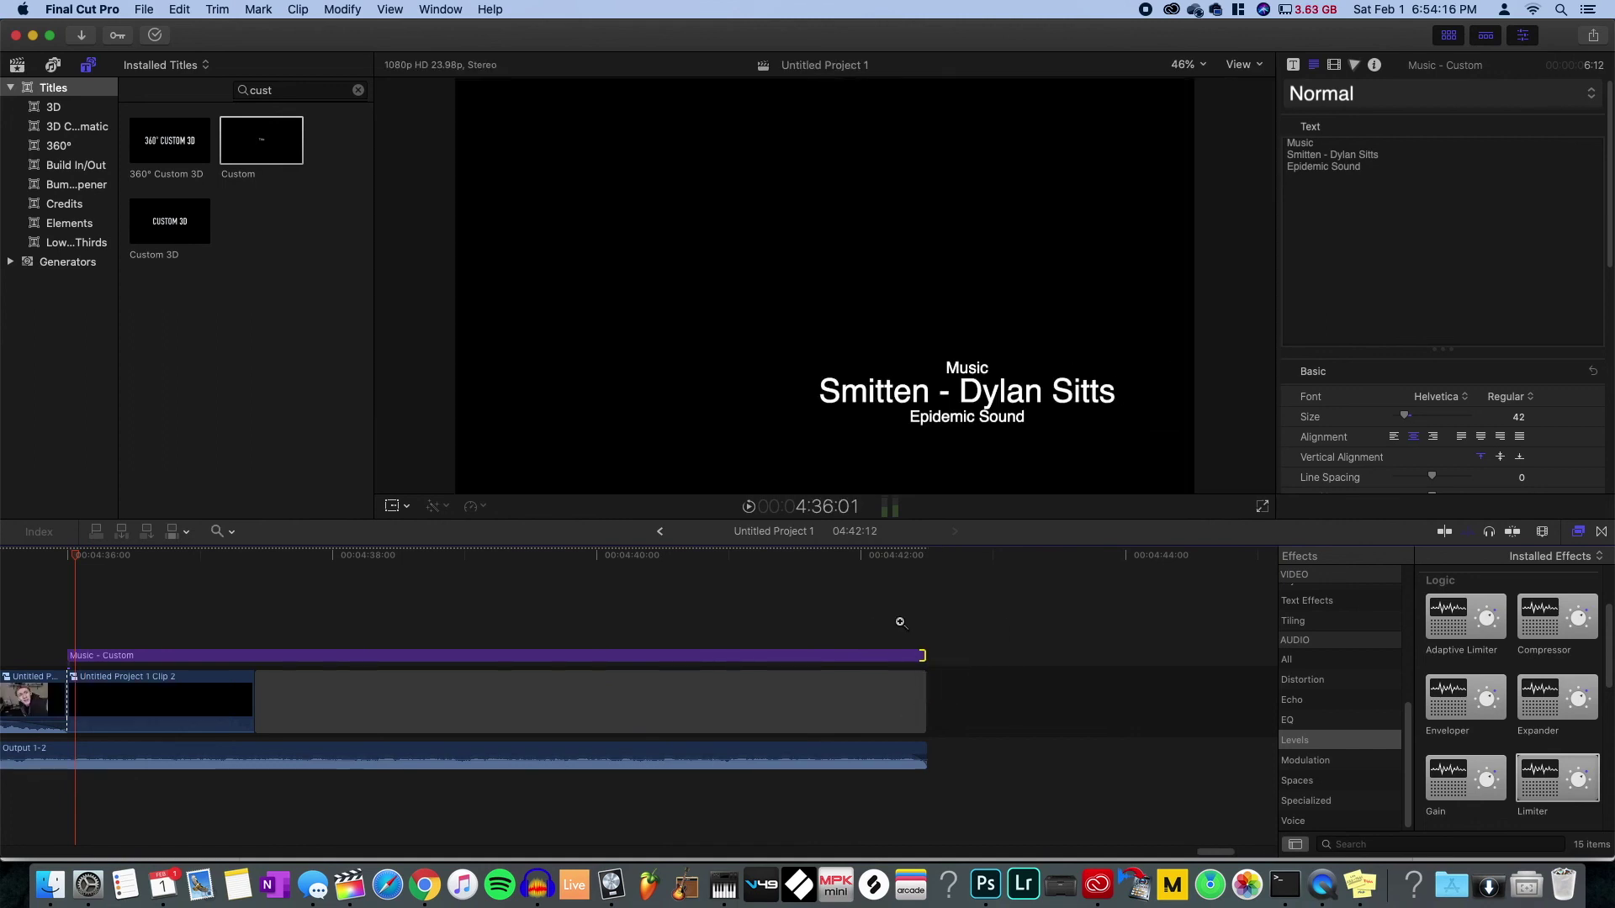
click(971, 721)
drag(936, 656, 1051, 678)
mouse_move(936, 698)
mouse_down()
mouse_move(962, 696)
mouse_move(959, 721)
mouse_up()
drag(1015, 657, 938, 678)
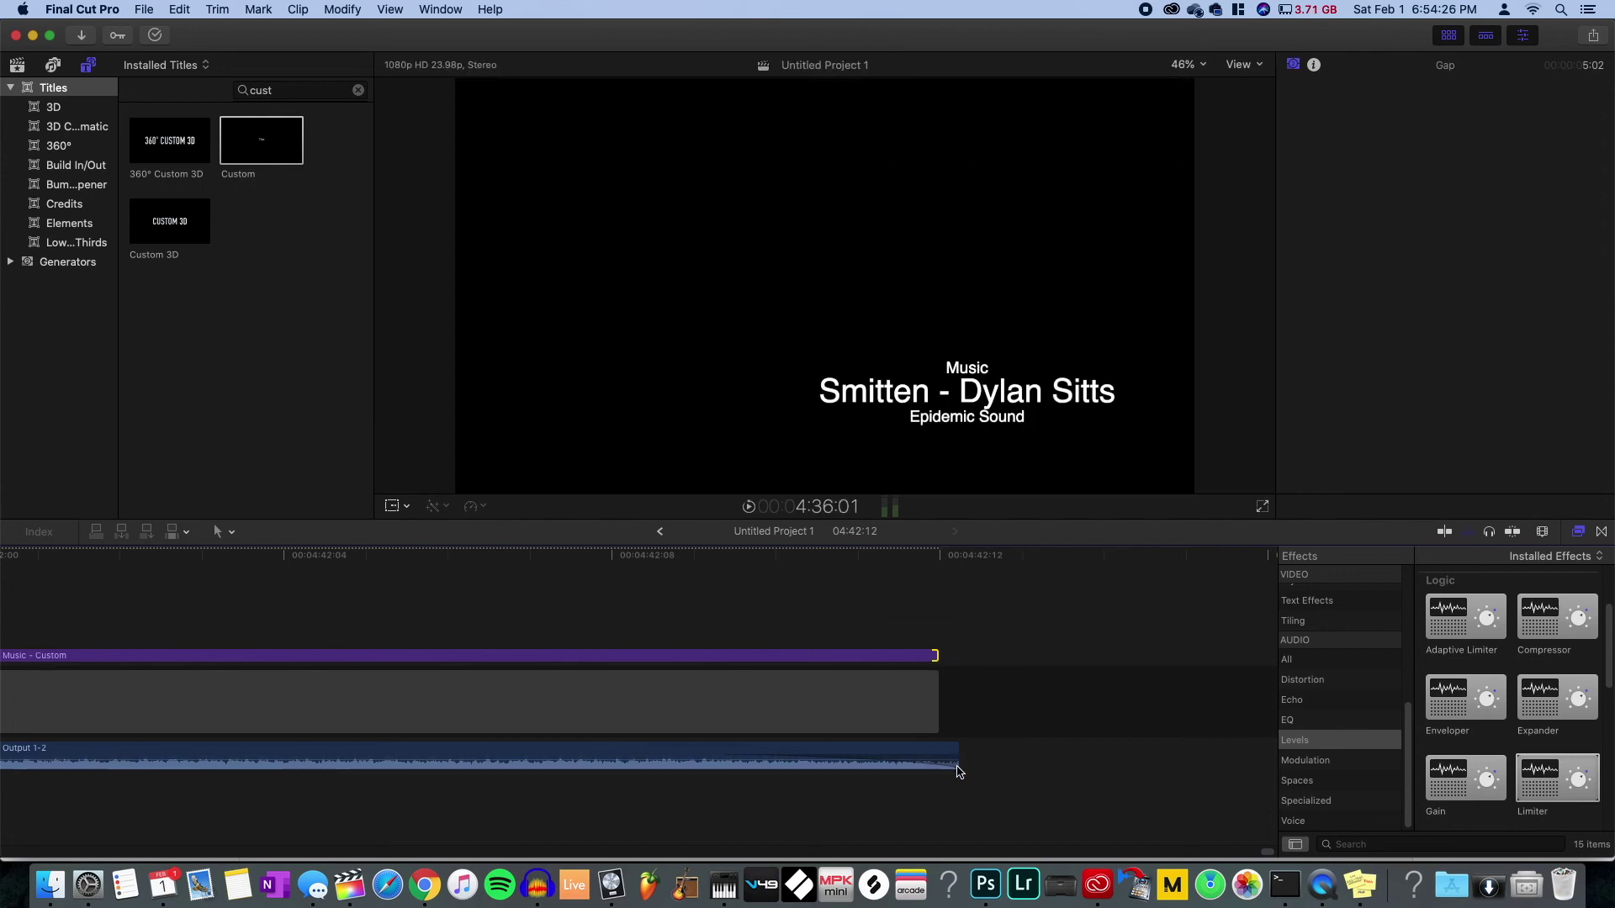
drag(957, 767, 933, 759)
- Clear the song and artist line from the music title's text
key(z)
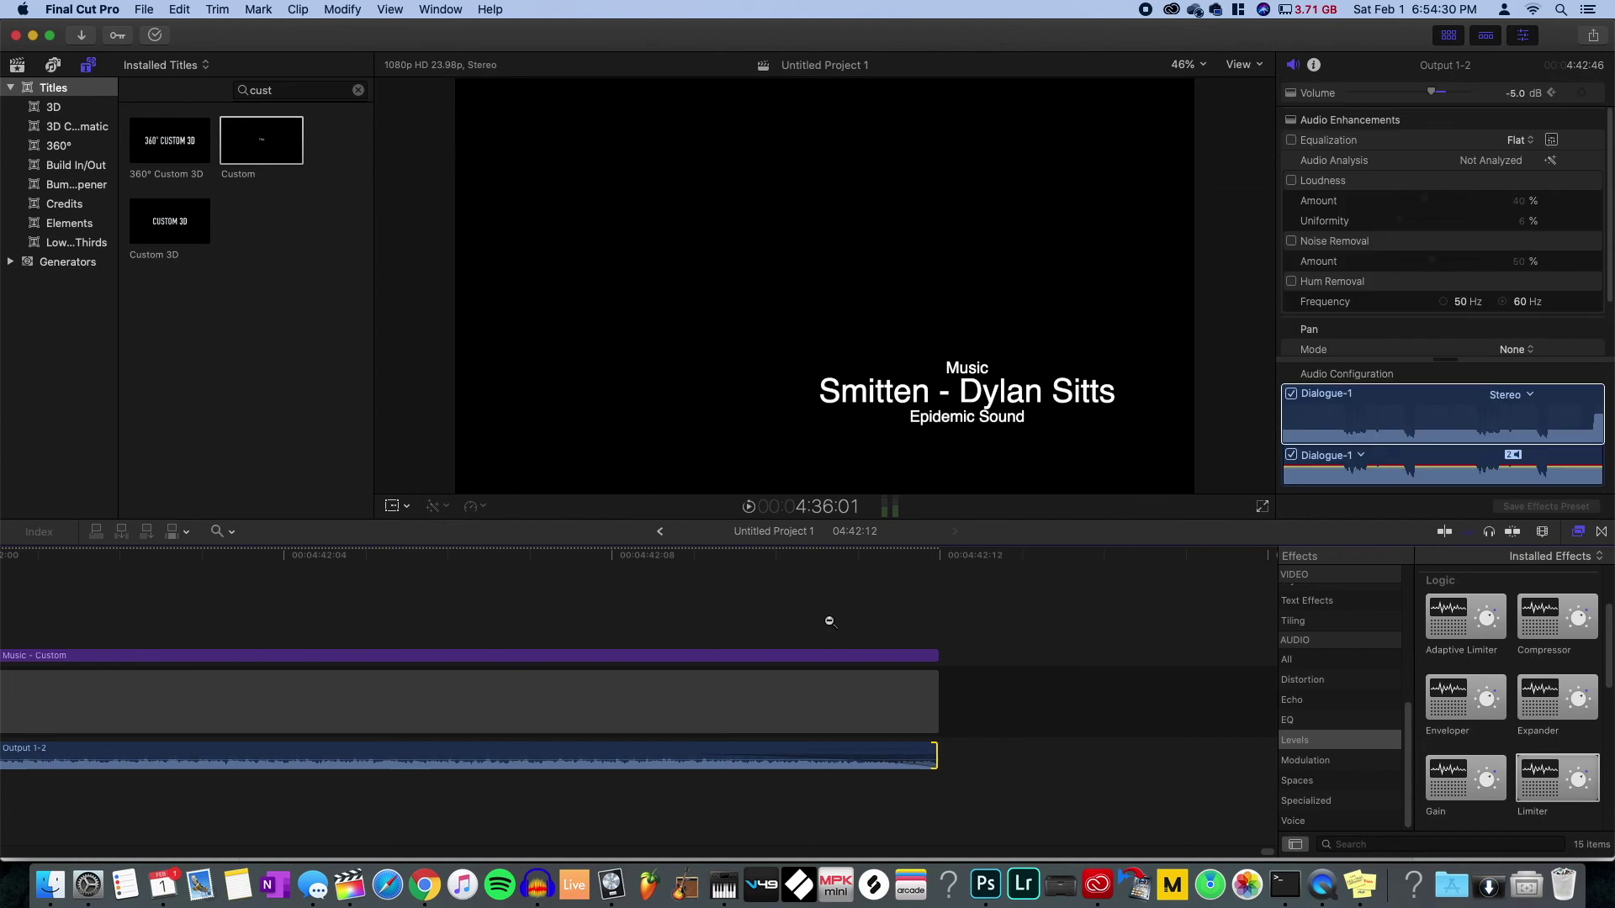
alt+click(776, 624)
key(super+minus)
key(super+minus)
key(super+minus)
scroll(606, 629, left, 8)
key(super+minus)
key(a)
click(475, 657)
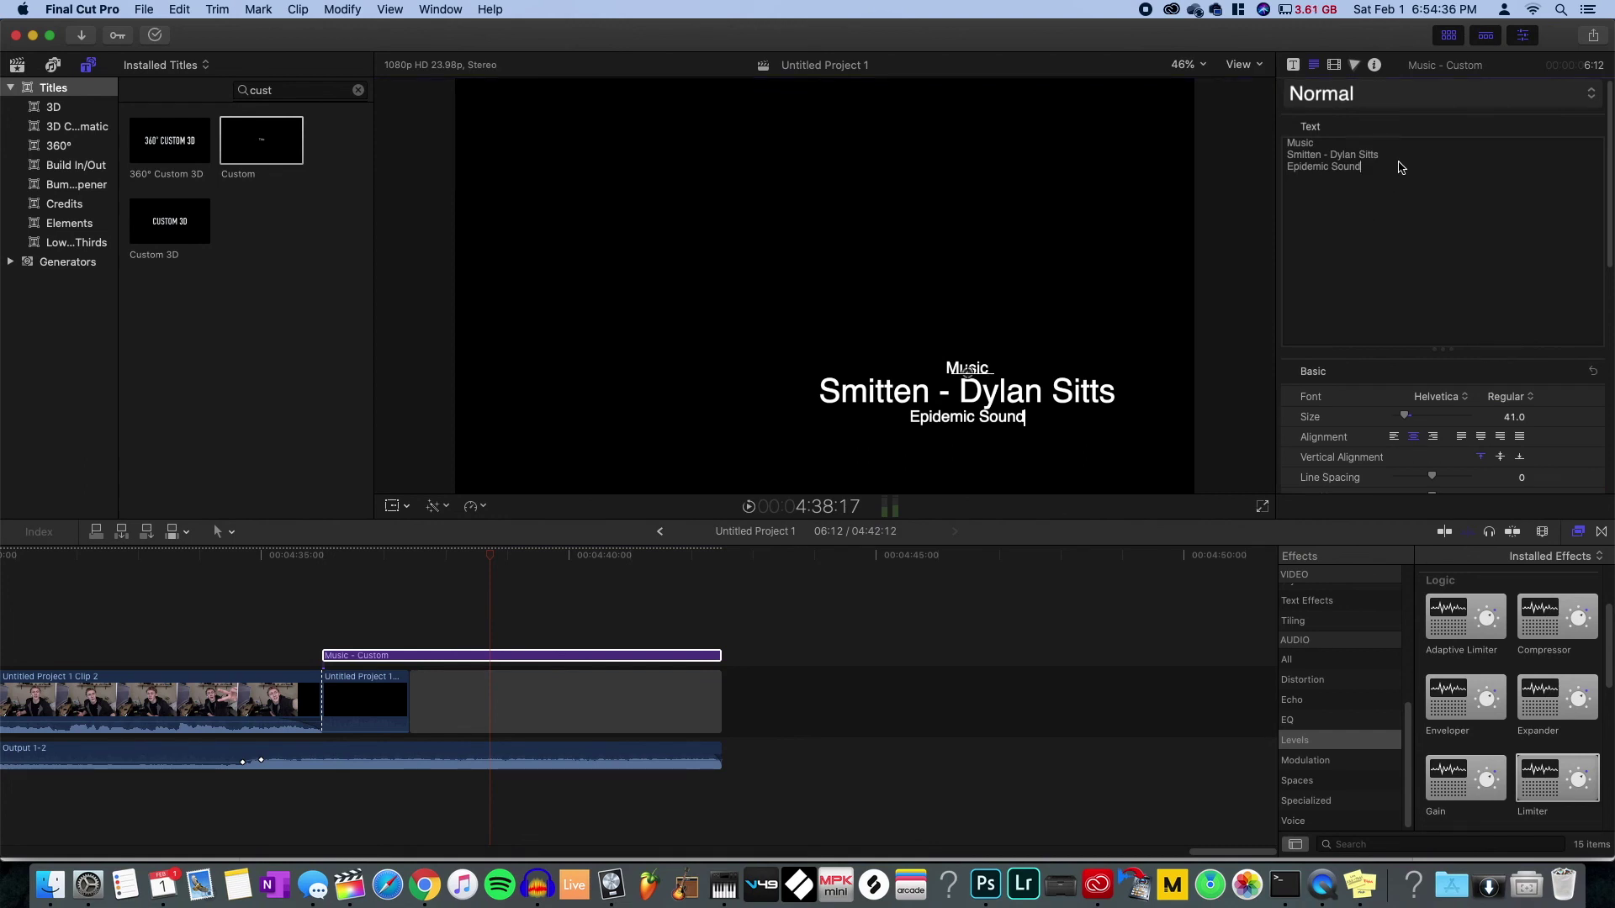
triple_click(1405, 156)
key(BackSpace)
- Copy the track name from Logic Pro X into the title's middle line as "Wavy - Silver Flaw" and set that line to size 99
key(super+Tab)
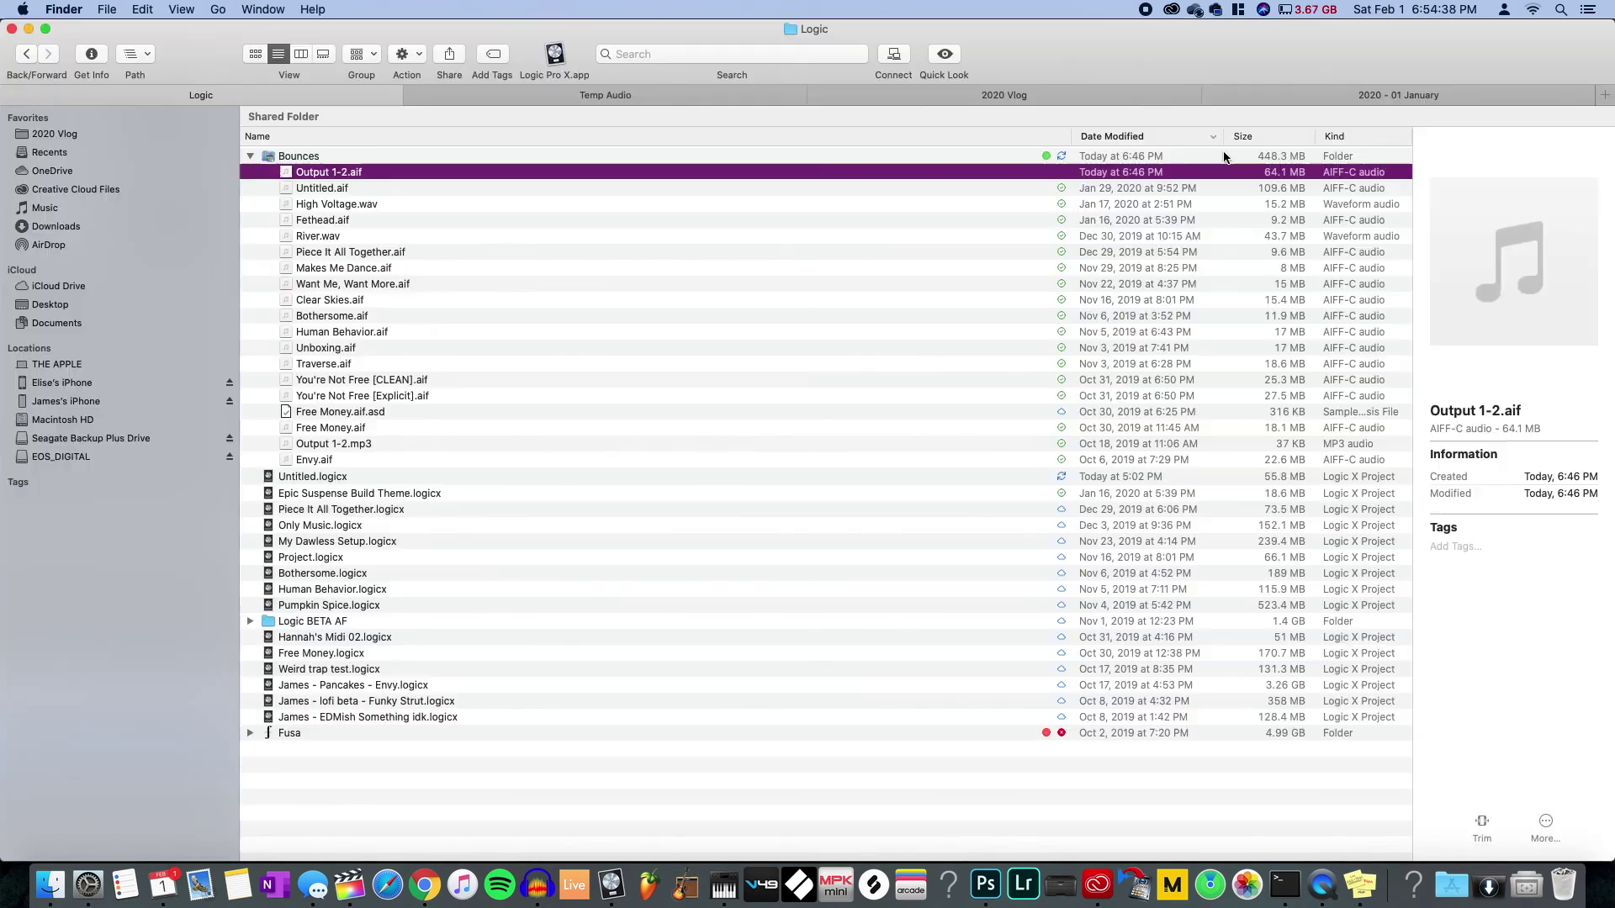
key(super+Tab)
key(super+Tab)
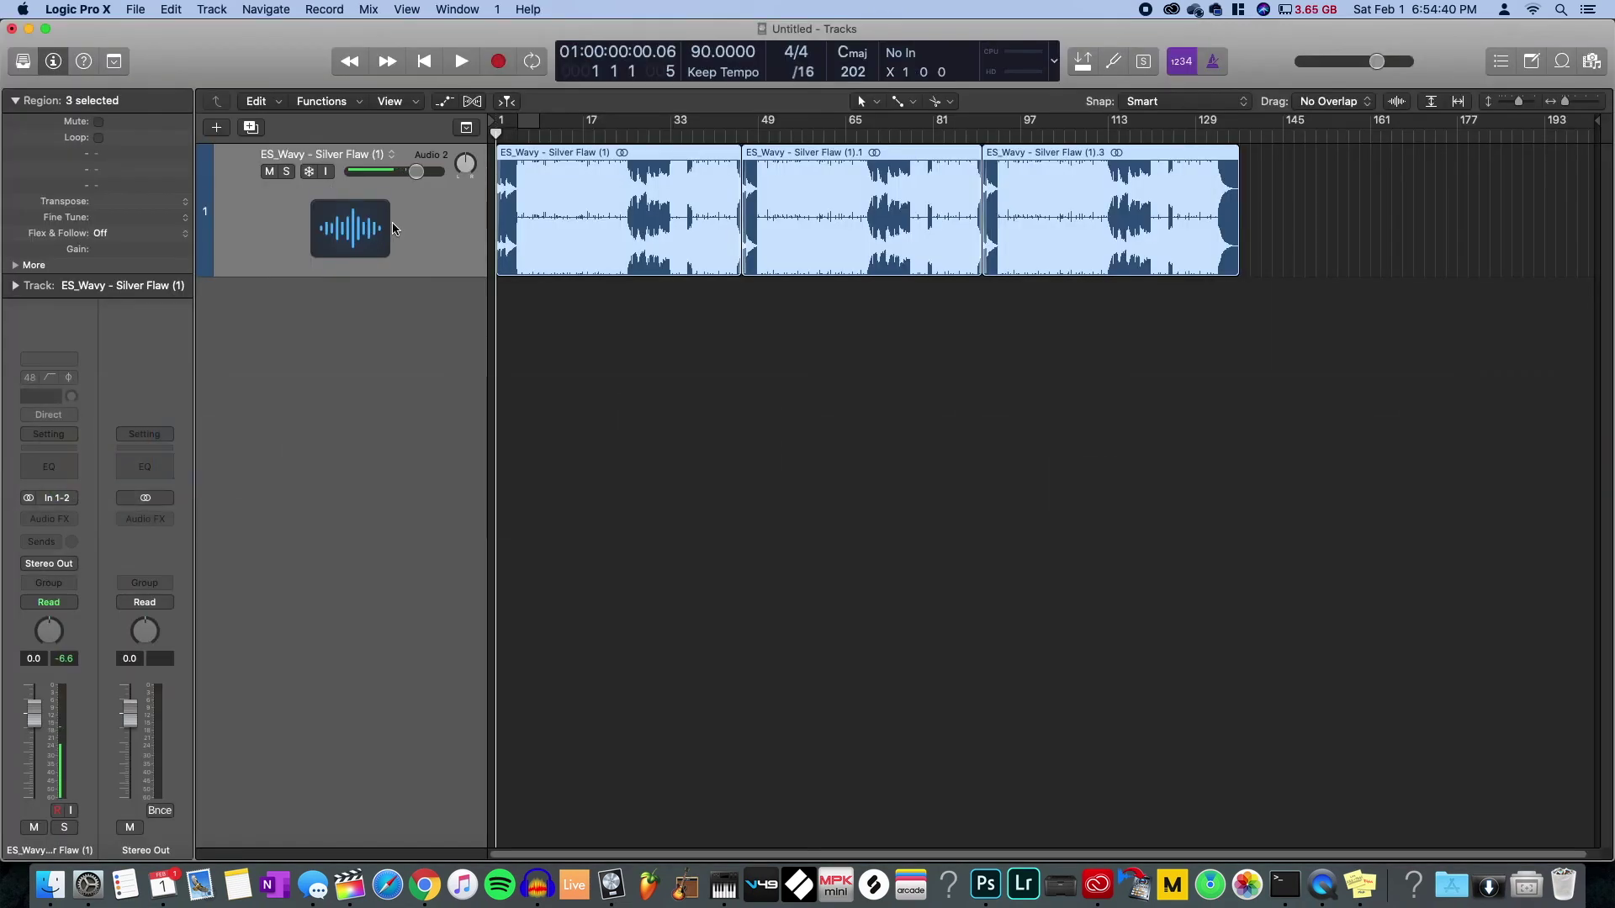
double_click(351, 157)
key(super+c)
key(super+Tab)
key(super+v)
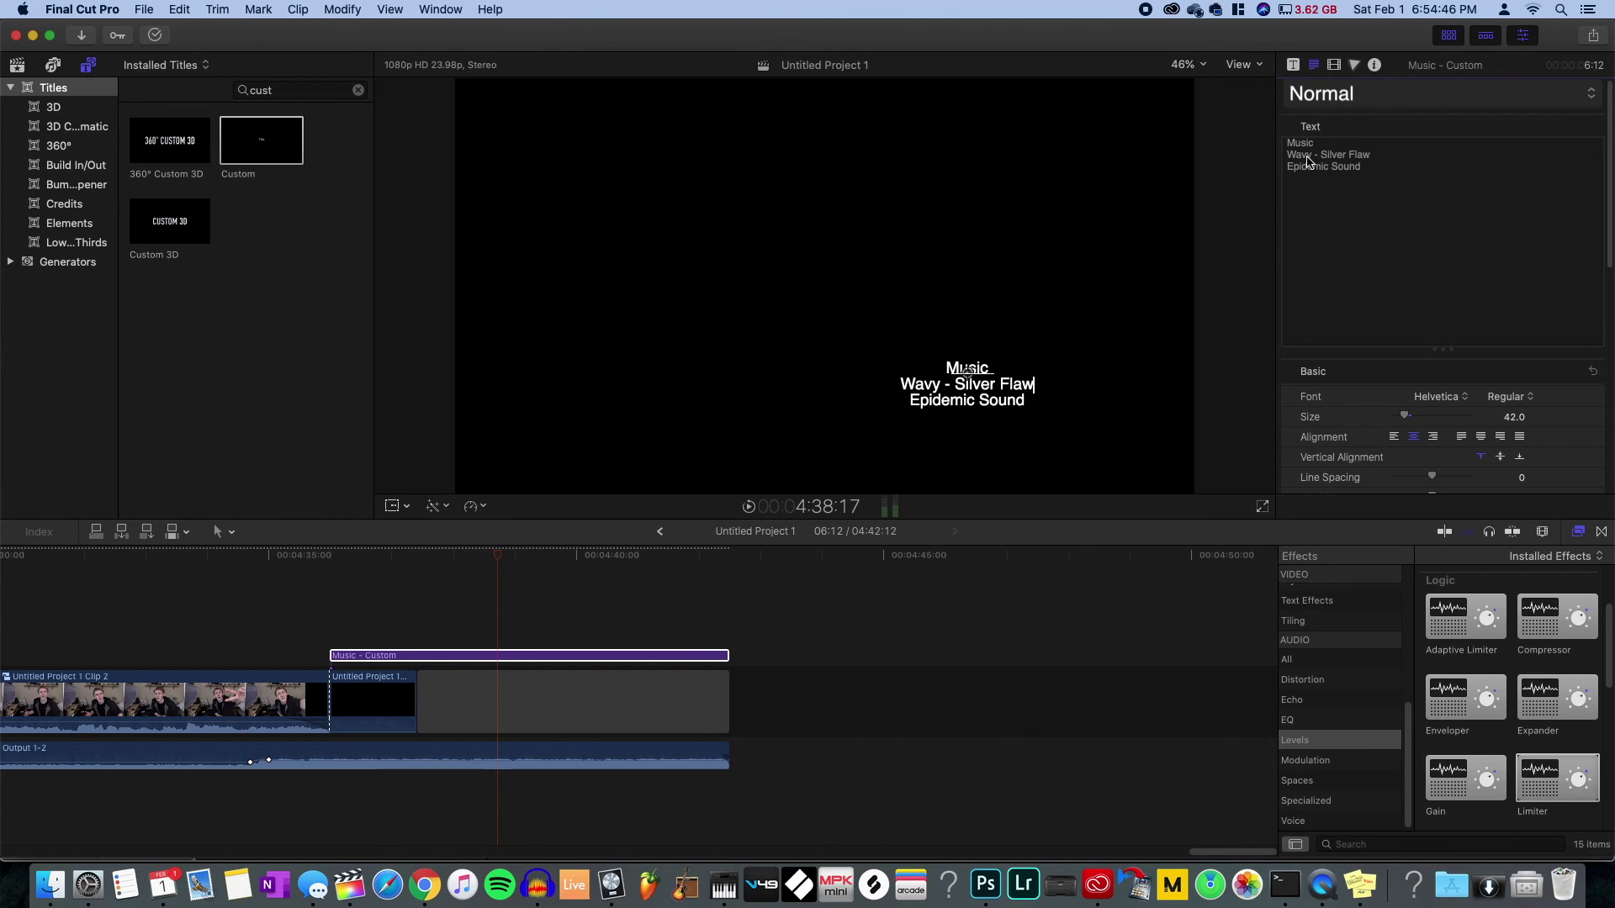
drag(1404, 415, 1420, 417)
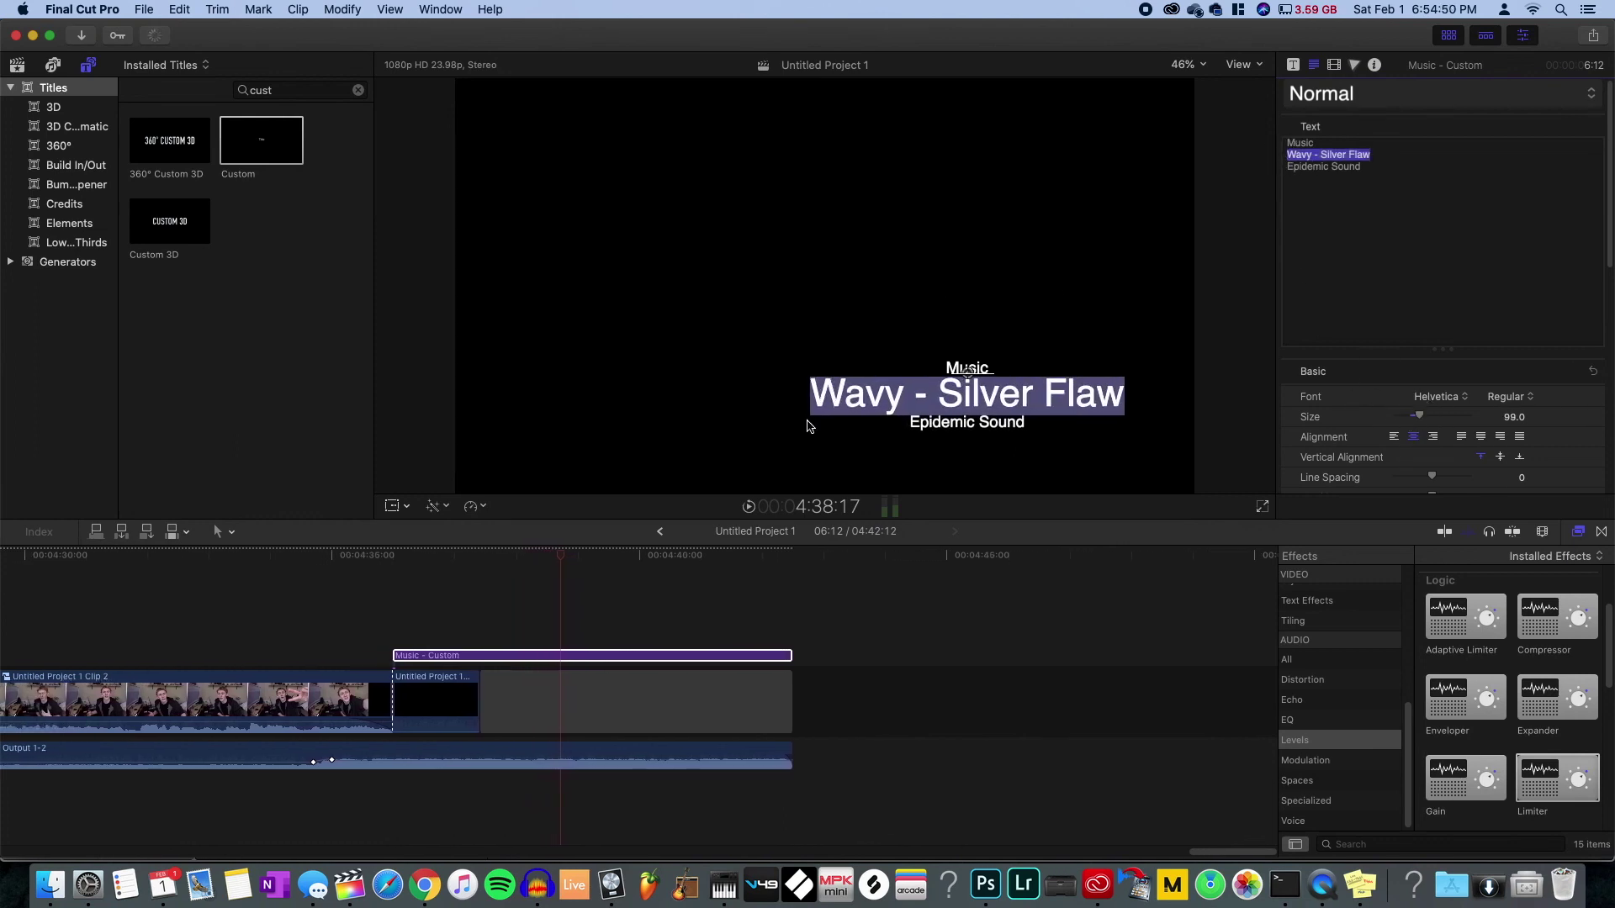
click(808, 408)
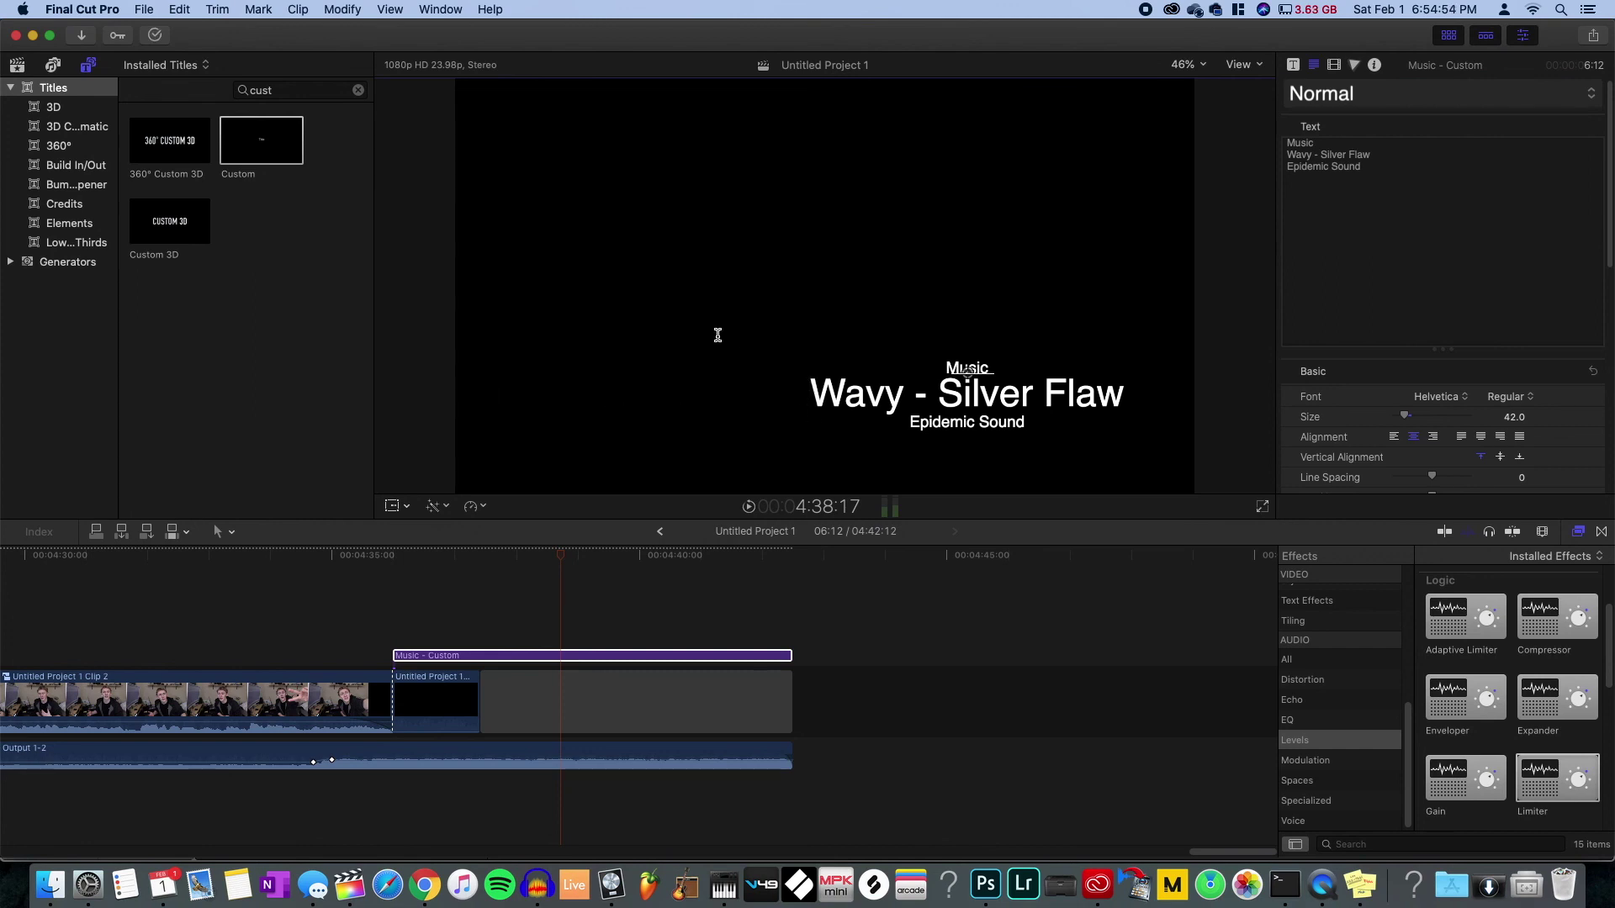
- Check the cut from the talking head to the music title at several points, then look over the ending in the wider timeline
click(347, 606)
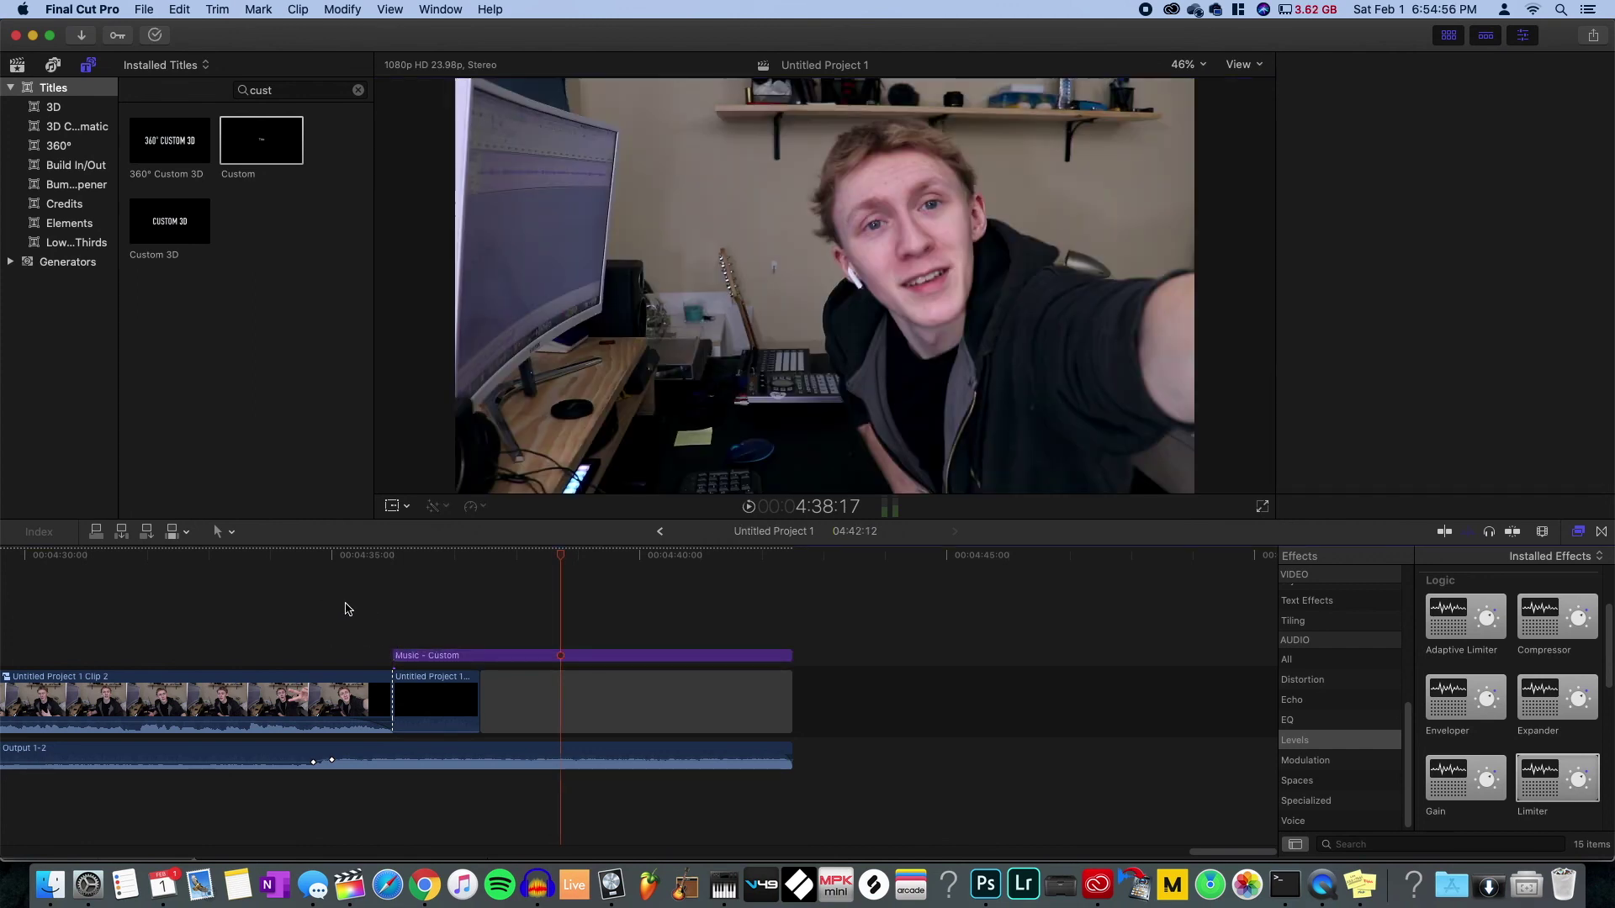
click(362, 577)
click(418, 567)
click(364, 577)
click(730, 587)
click(460, 589)
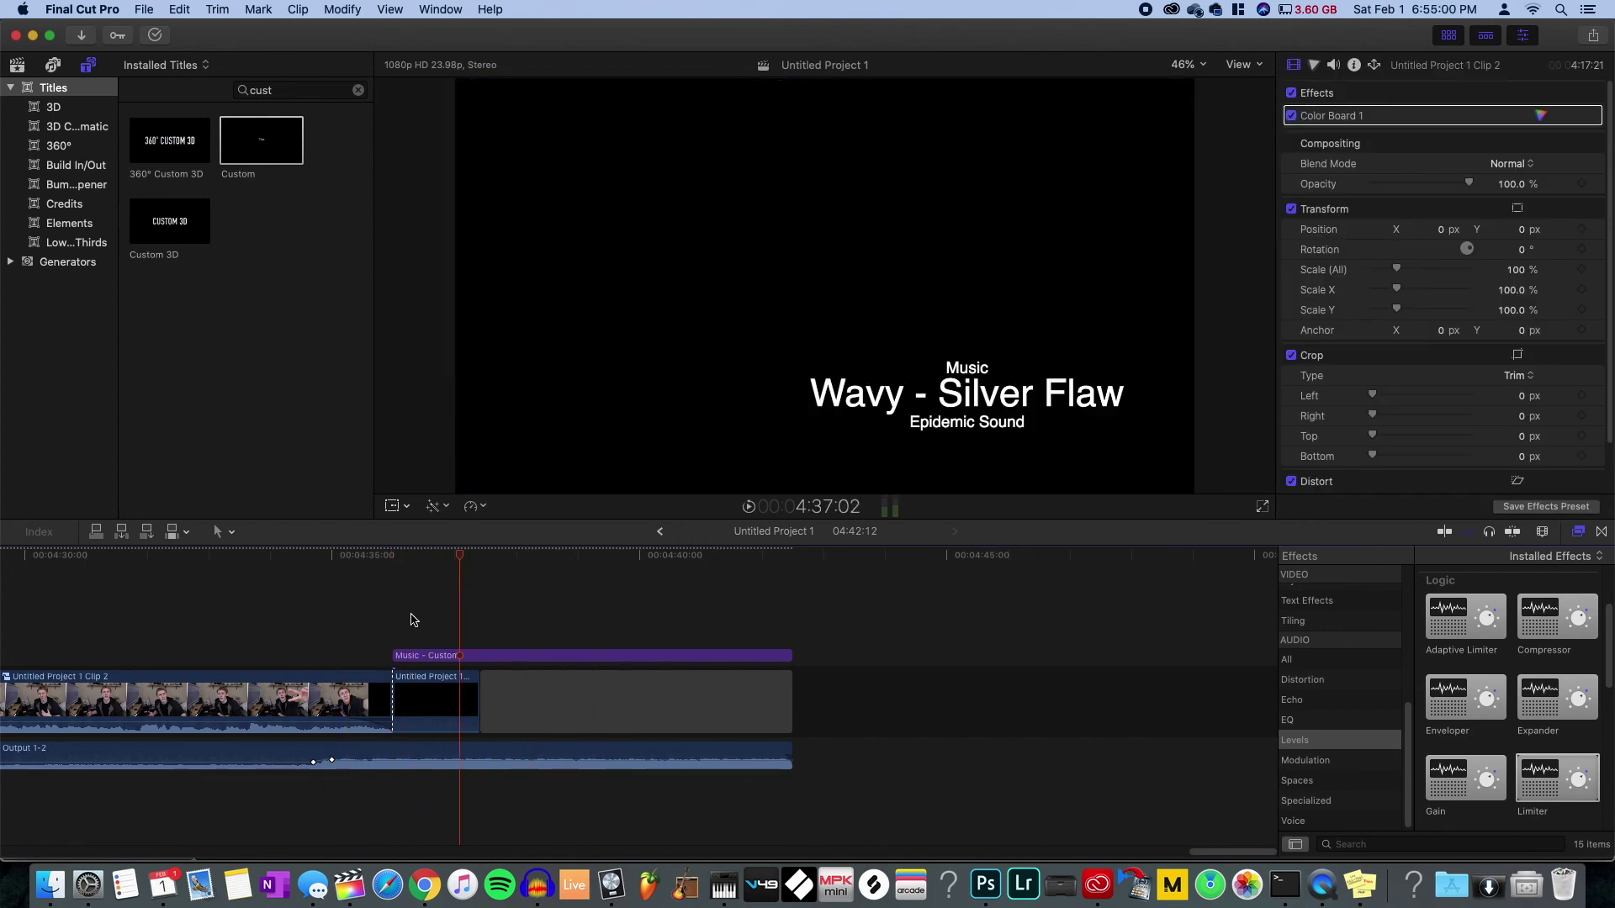
key(z)
click(348, 620)
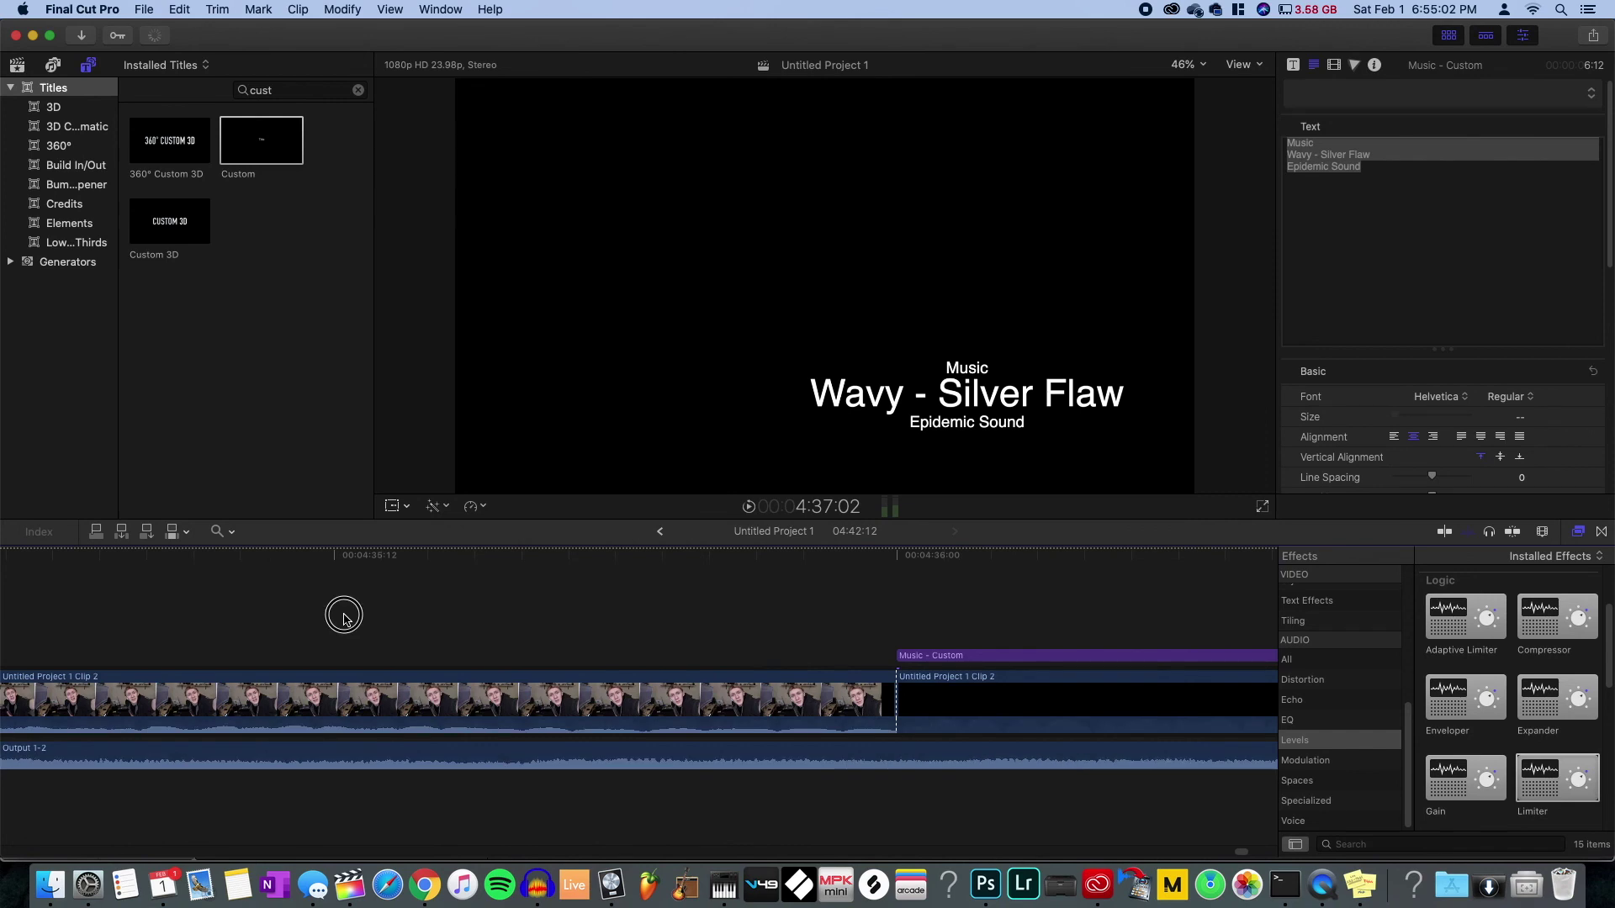
key(super+minus)
key(super+minus)
key(super+minus)
key(a)
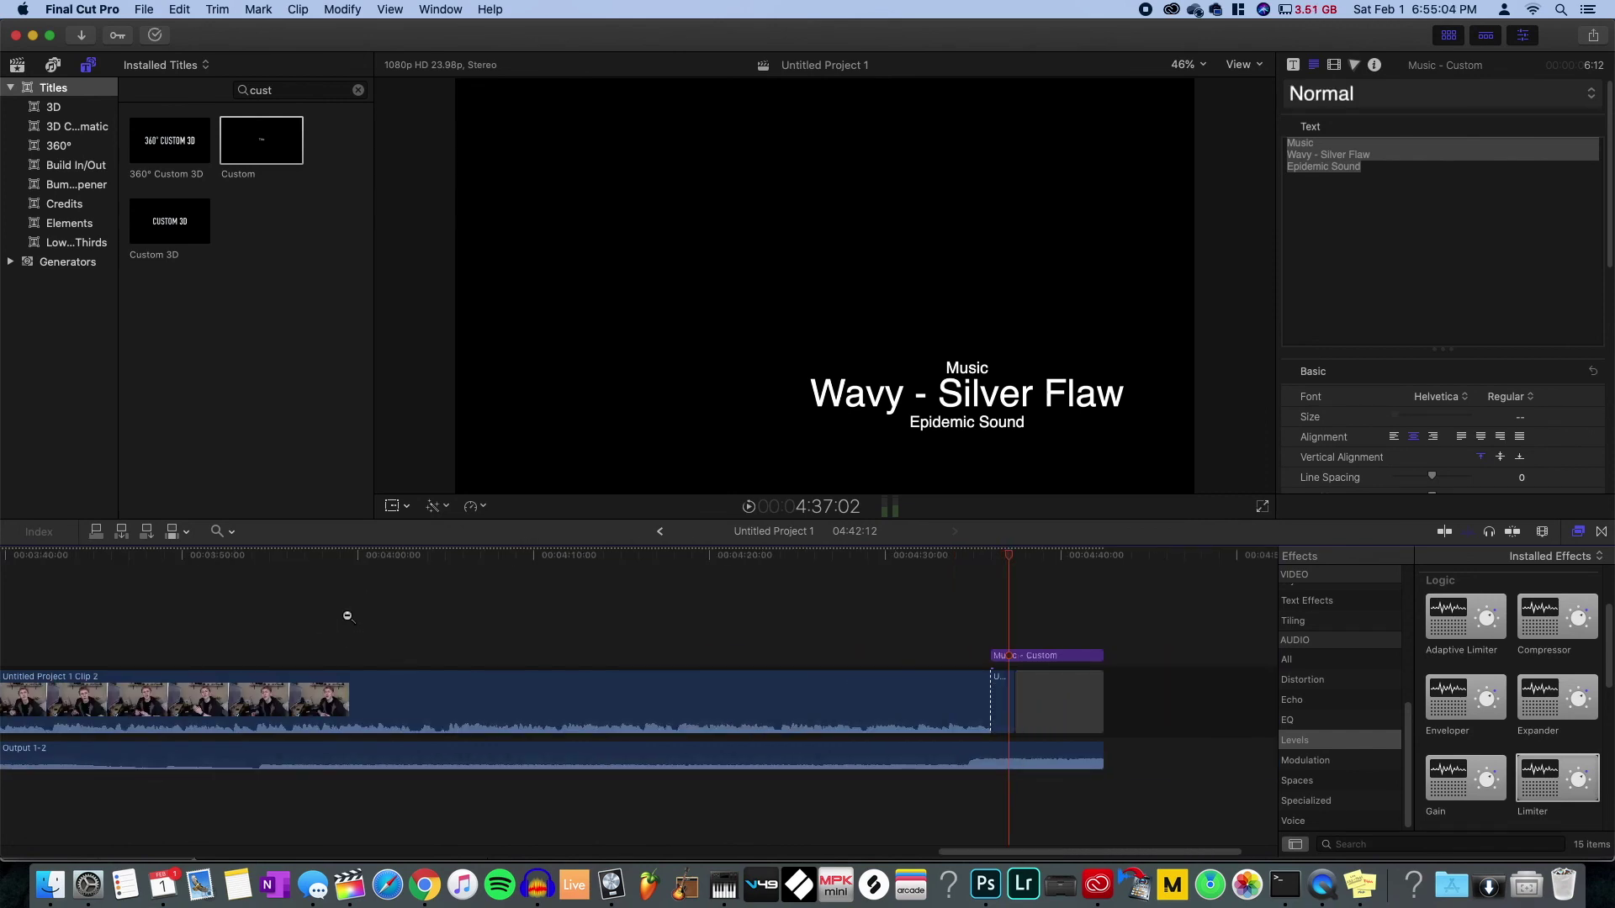